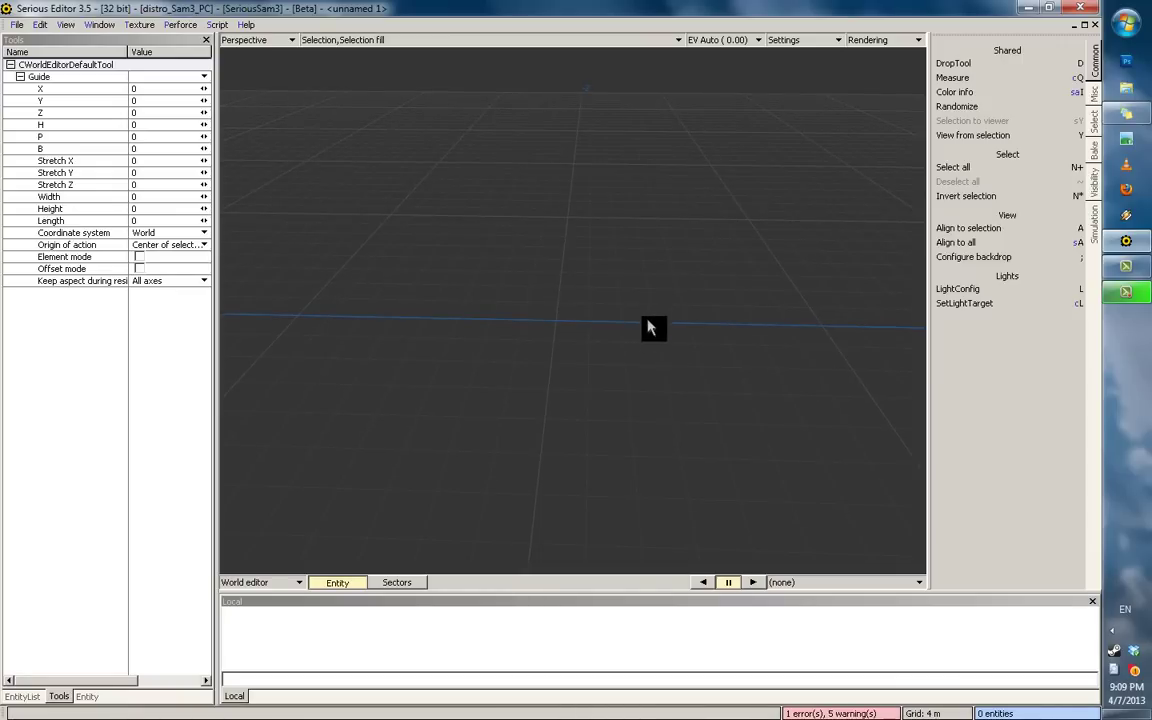
{"action": "middle_click_drag", "start_coordinate": [612, 329], "coordinate": [706, 248]}
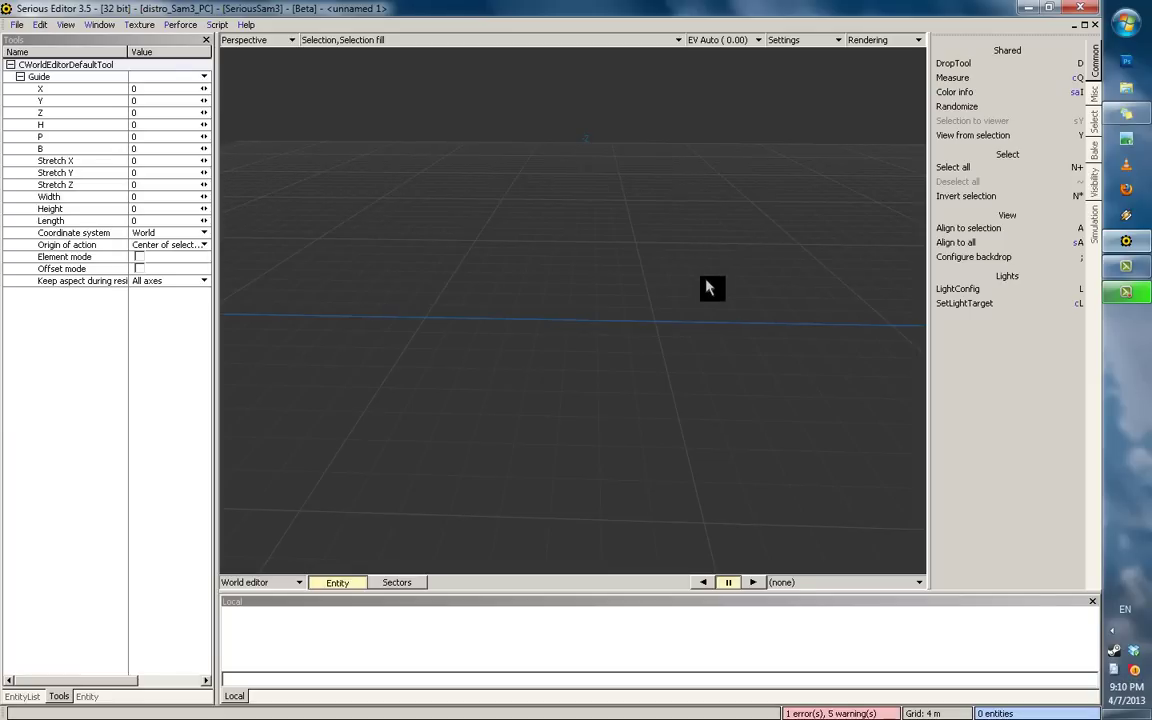
{"action": "middle_click_drag", "start_coordinate": [702, 262], "coordinate": [722, 285]}
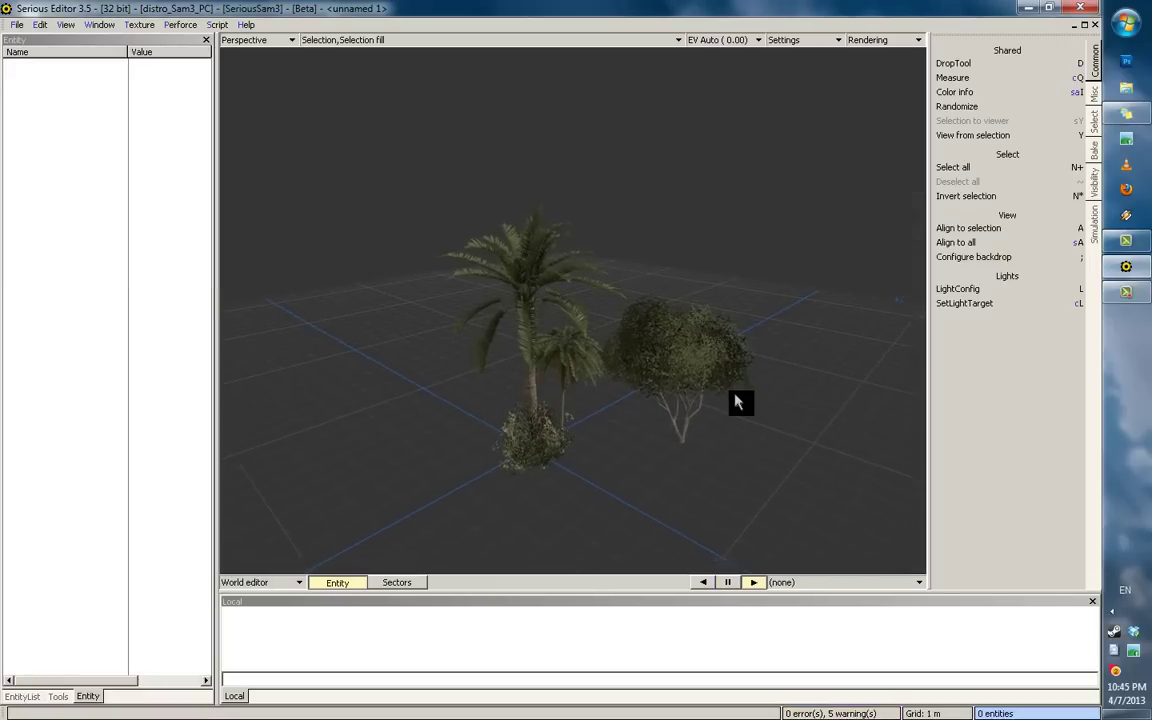
{"action": "middle_click_drag", "start_coordinate": [735, 395], "coordinate": [755, 417]}
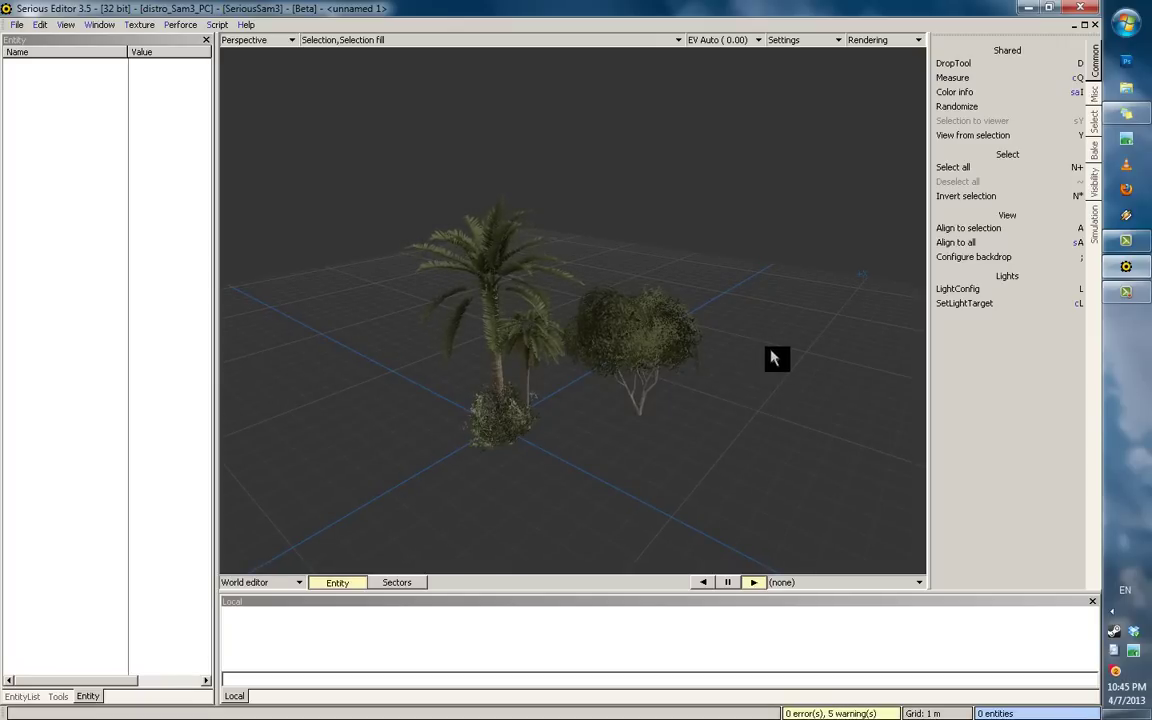
{"action": "mouse_move", "coordinate": [776, 358]}
{"action": "middle_mouse_down"}
{"action": "mouse_move", "coordinate": [699, 365]}
{"action": "mouse_move", "coordinate": [780, 362]}
{"action": "middle_mouse_up"}
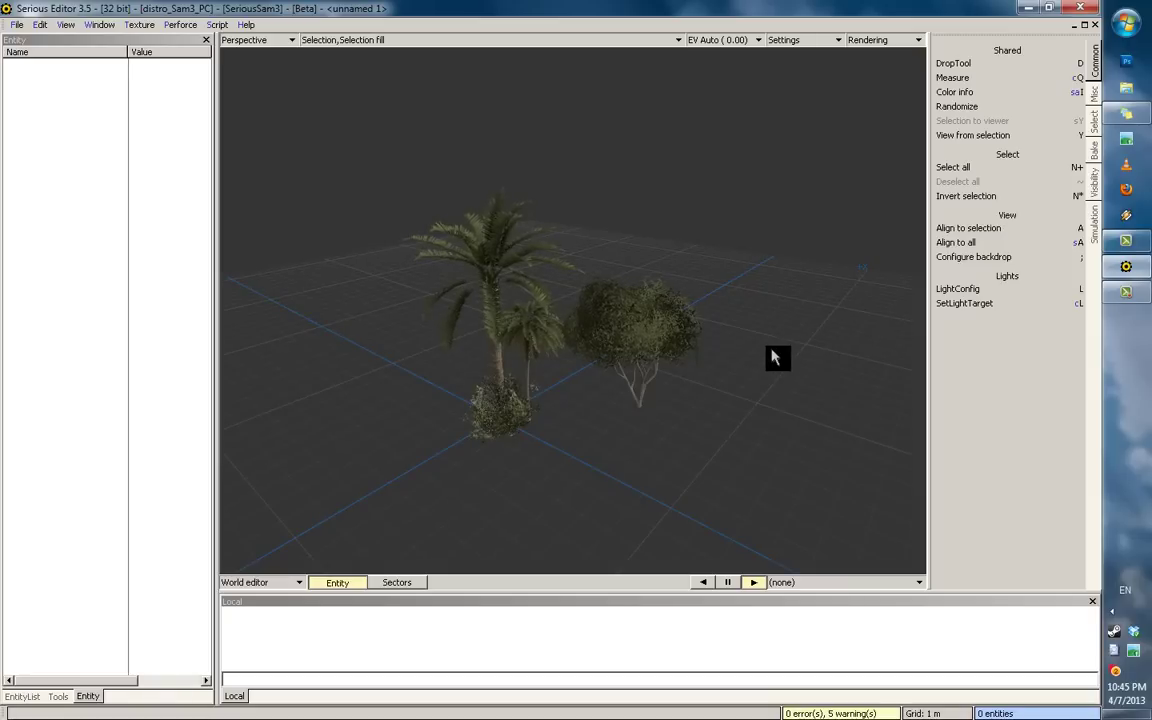
{"action": "scroll", "coordinate": [772, 357], "scroll_direction": "up", "scroll_amount": 1}
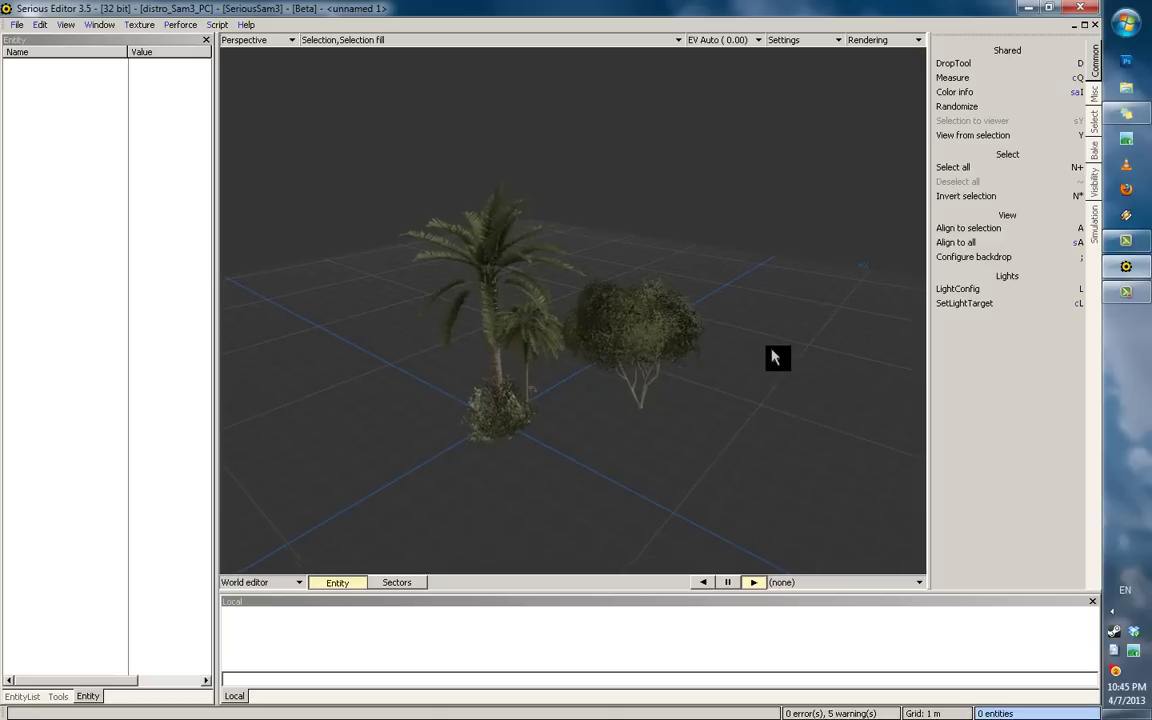
Step: Browse the stock plant models in Content/SeriousSam3/Models/Plants from the large palm's Model property, keeping its current model and deselecting it
{"action": "left_click", "coordinate": [499, 303]}
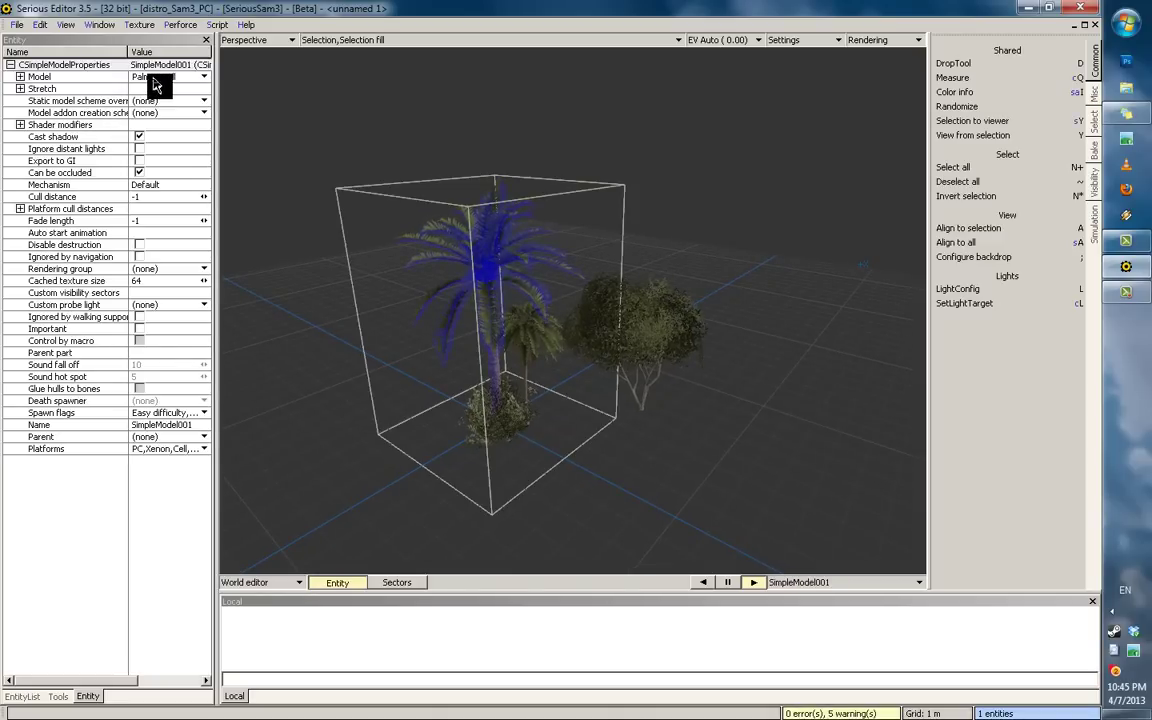
{"action": "left_click", "coordinate": [200, 77]}
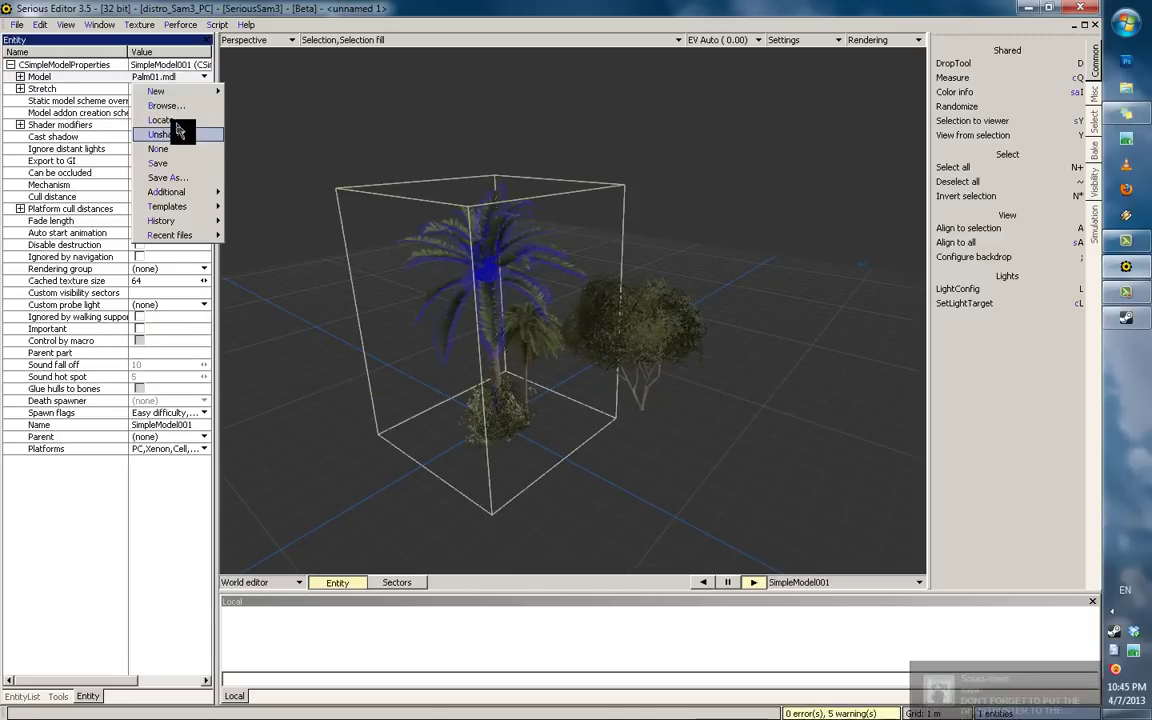
{"action": "left_click", "coordinate": [180, 126]}
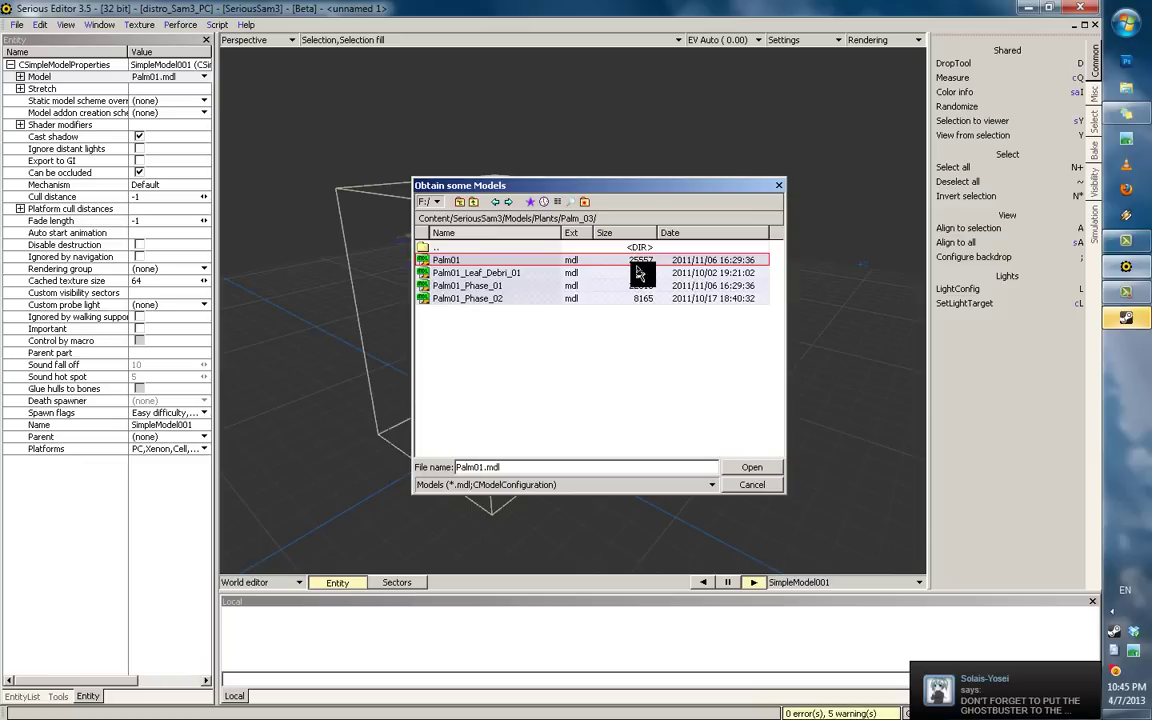
{"action": "left_click", "coordinate": [472, 250]}
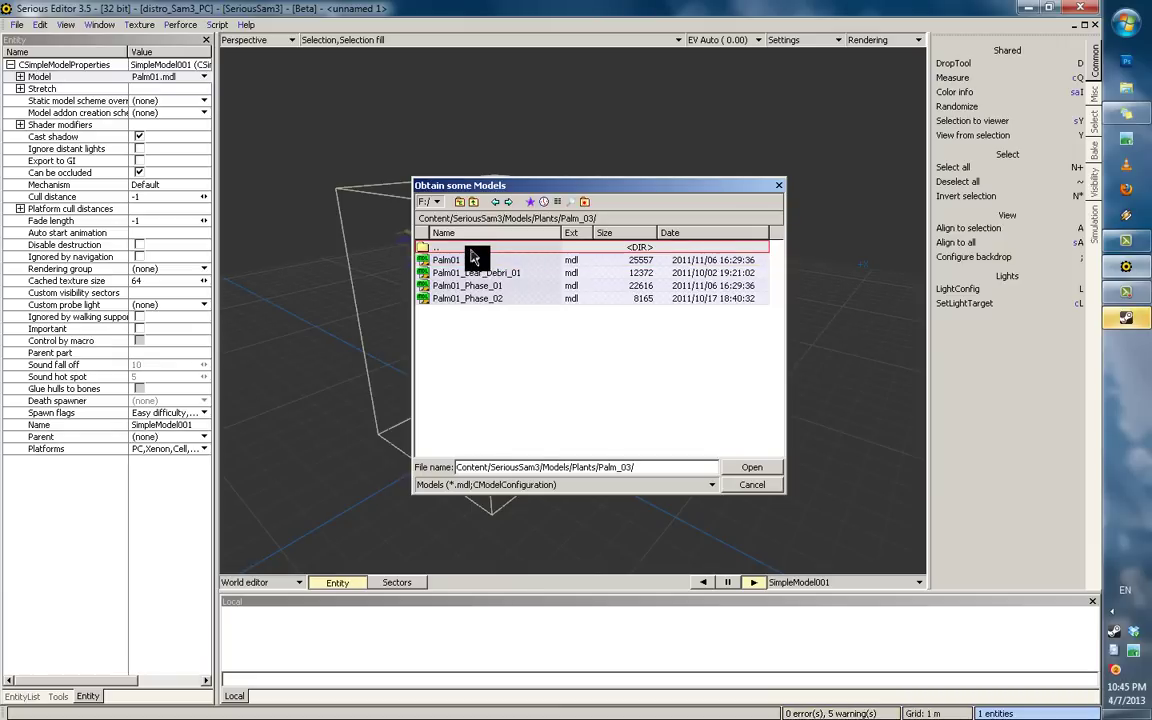
{"action": "double_click", "coordinate": [472, 250]}
{"action": "scroll", "coordinate": [506, 400], "scroll_direction": "down", "scroll_amount": 2}
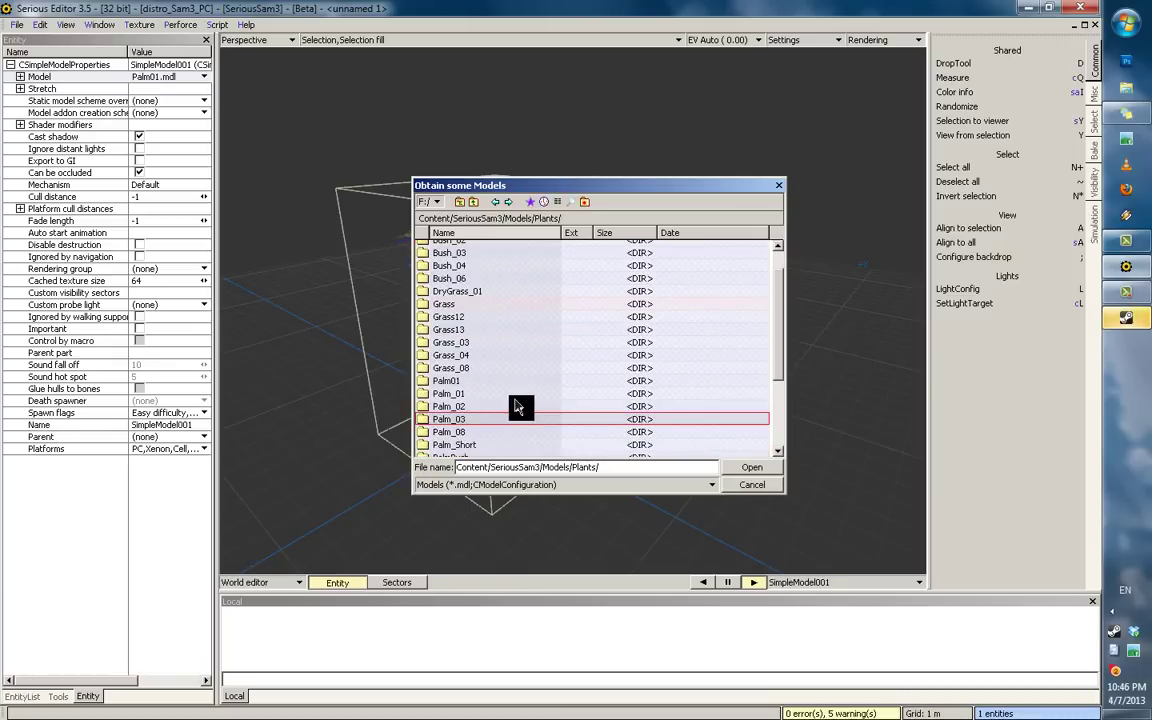
{"action": "scroll", "coordinate": [520, 400], "scroll_direction": "down", "scroll_amount": 3}
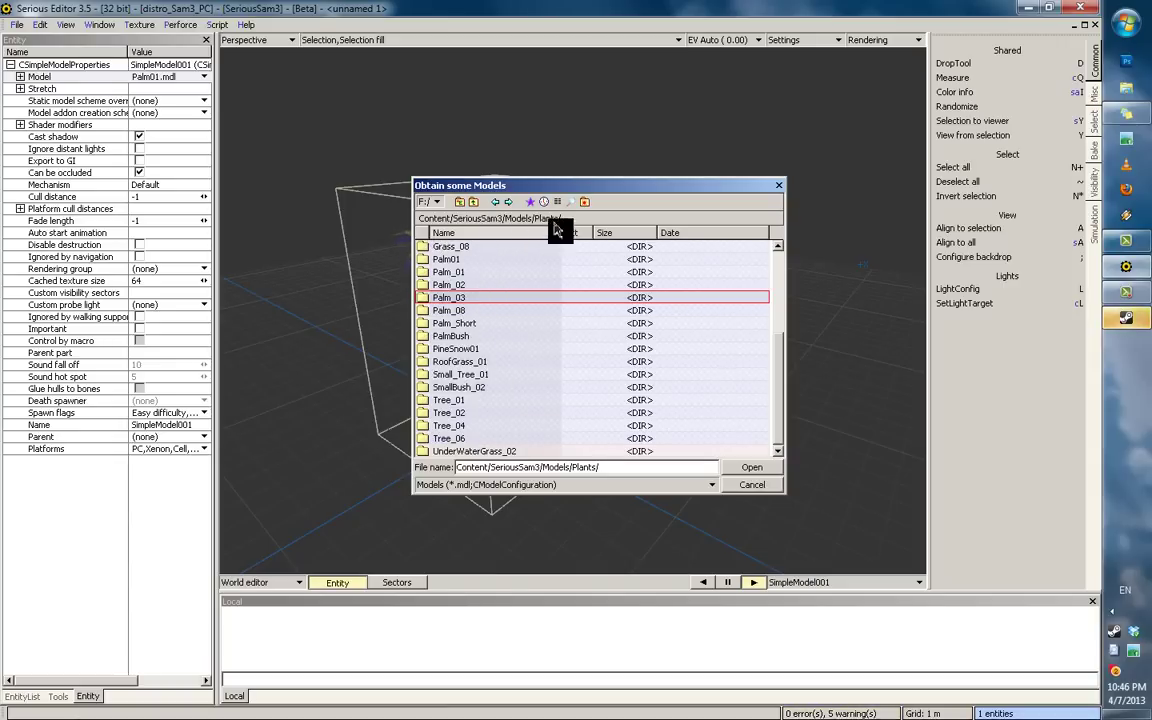
{"action": "left_click", "coordinate": [504, 349]}
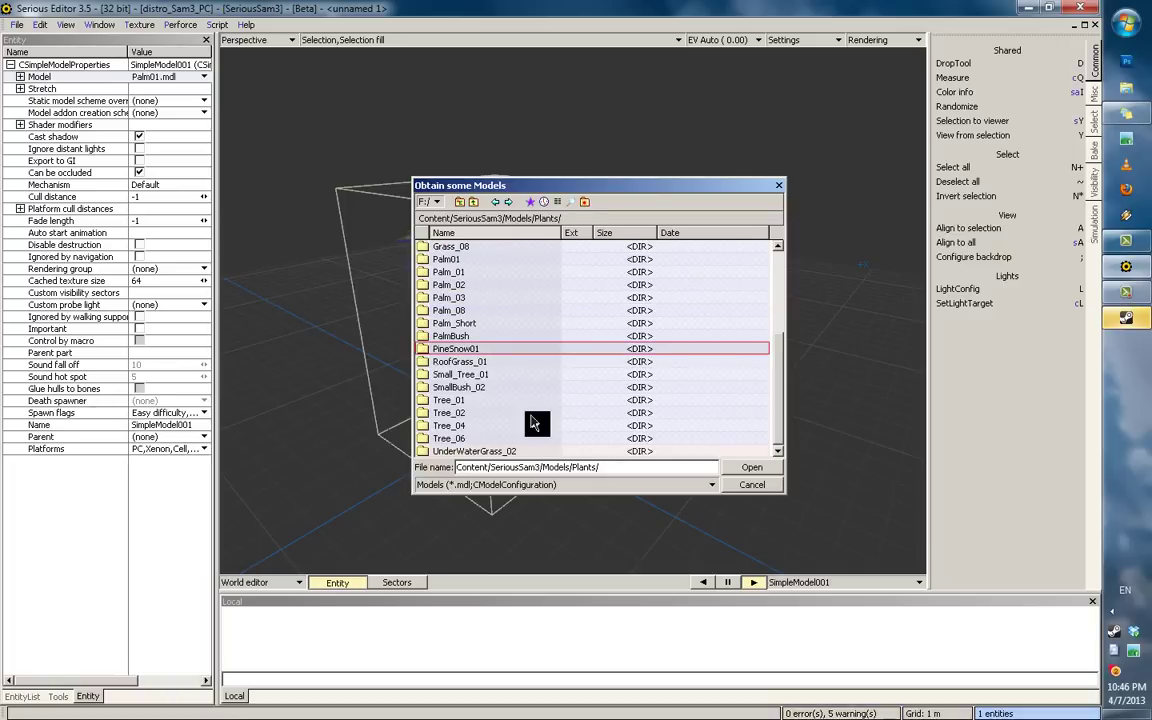
{"action": "scroll", "coordinate": [531, 414], "scroll_direction": "up", "scroll_amount": 2}
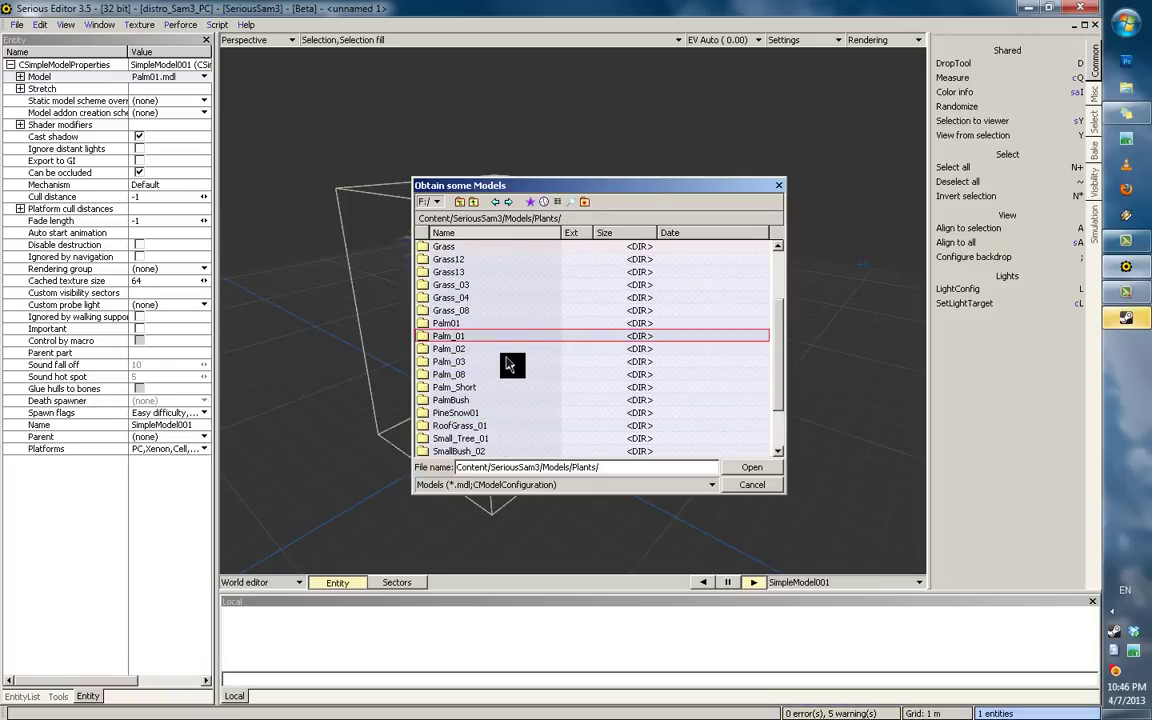
{"action": "scroll", "coordinate": [508, 365], "scroll_direction": "up", "scroll_amount": 2}
{"action": "left_click", "coordinate": [748, 485]}
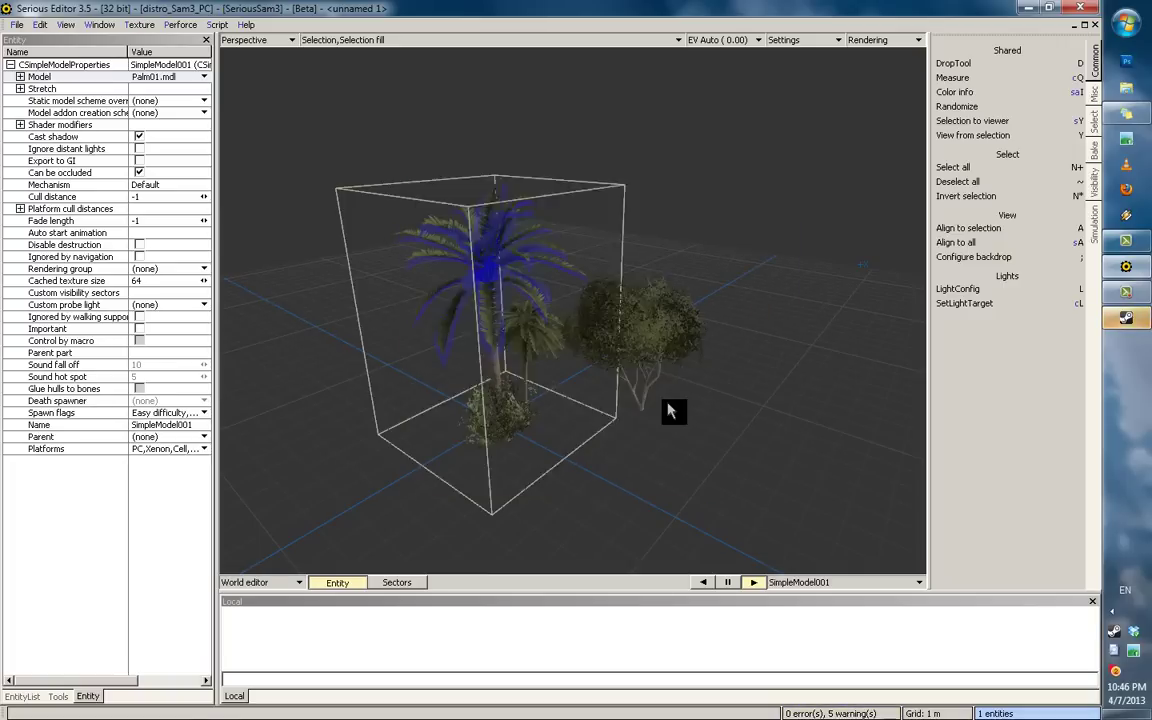
{"action": "left_click", "coordinate": [668, 411]}
{"action": "mouse_move", "coordinate": [617, 404]}
{"action": "middle_mouse_down"}
{"action": "mouse_move", "coordinate": [318, 269]}
{"action": "mouse_move", "coordinate": [298, 237]}
{"action": "mouse_move", "coordinate": [812, 408]}
{"action": "mouse_move", "coordinate": [648, 350]}
{"action": "mouse_move", "coordinate": [658, 334]}
{"action": "mouse_move", "coordinate": [589, 283]}
{"action": "mouse_move", "coordinate": [438, 265]}
{"action": "mouse_move", "coordinate": [422, 242]}
{"action": "mouse_move", "coordinate": [618, 400]}
{"action": "middle_mouse_up"}
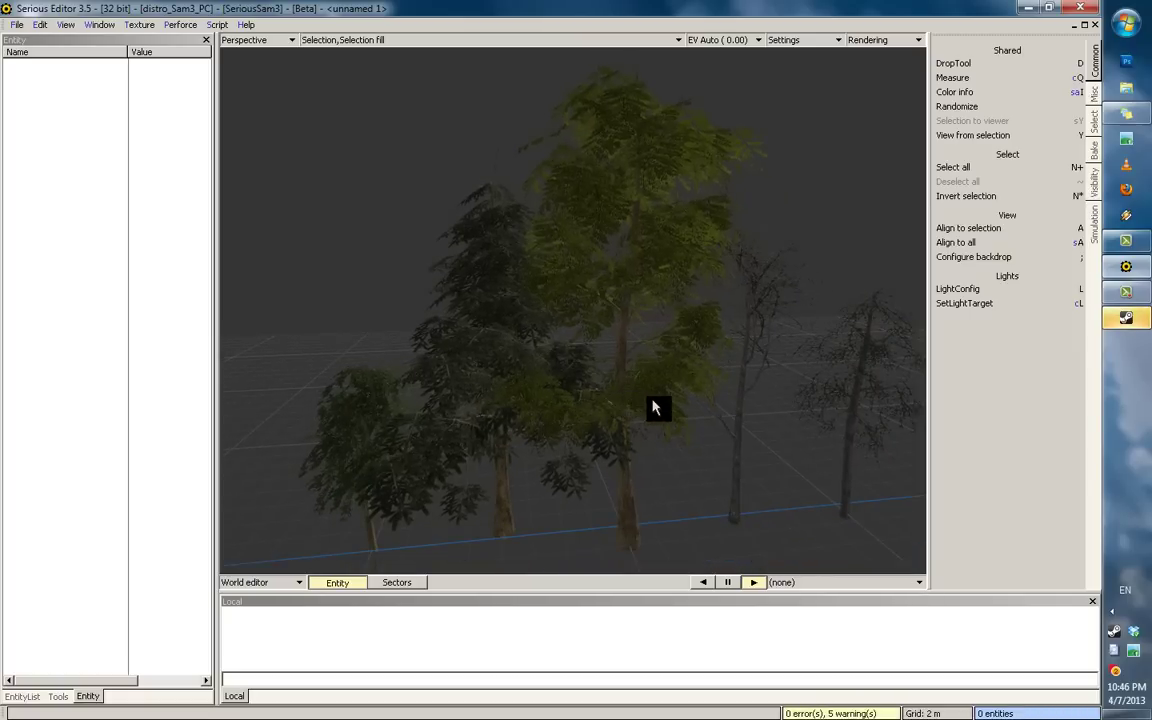
{"action": "mouse_move", "coordinate": [655, 408]}
{"action": "middle_mouse_down"}
{"action": "mouse_move", "coordinate": [667, 432]}
{"action": "mouse_move", "coordinate": [653, 411]}
{"action": "mouse_move", "coordinate": [560, 404]}
{"action": "mouse_move", "coordinate": [633, 393]}
{"action": "mouse_move", "coordinate": [657, 422]}
{"action": "mouse_move", "coordinate": [670, 392]}
{"action": "middle_mouse_up"}
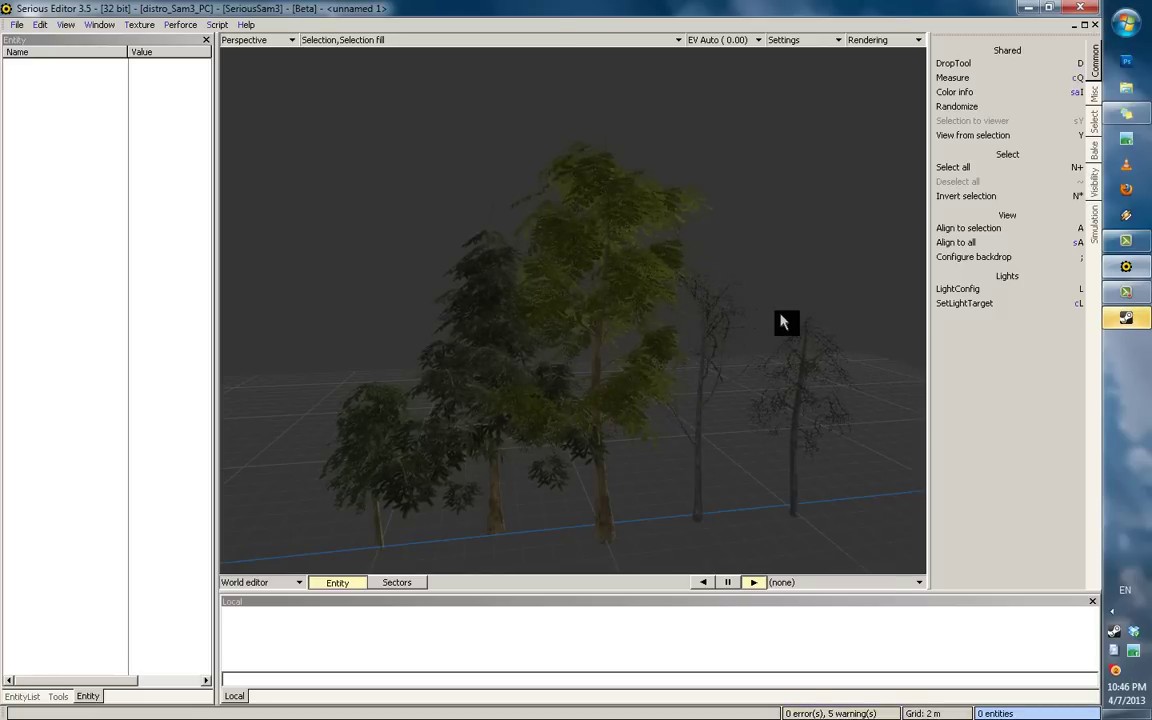
{"action": "scroll", "coordinate": [783, 321], "scroll_direction": "down", "scroll_amount": 1}
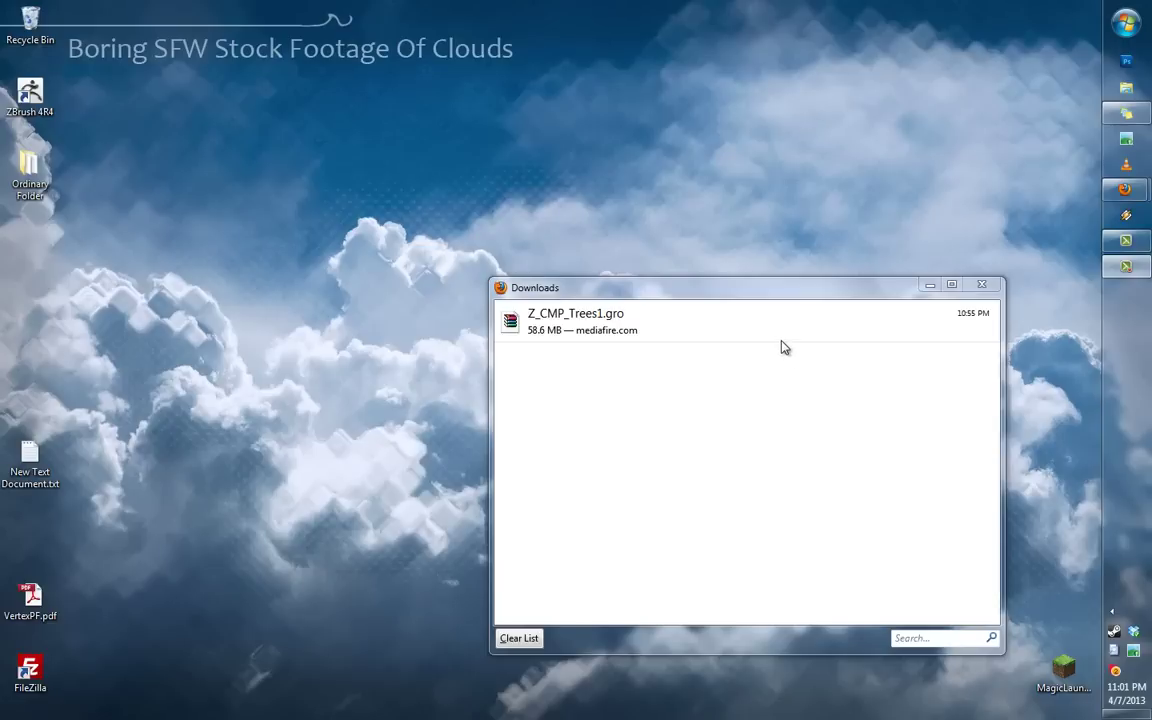
Step: Open the folder containing the downloaded Z_CMP_Trees1.gro and copy the file
{"action": "right_click", "coordinate": [691, 334]}
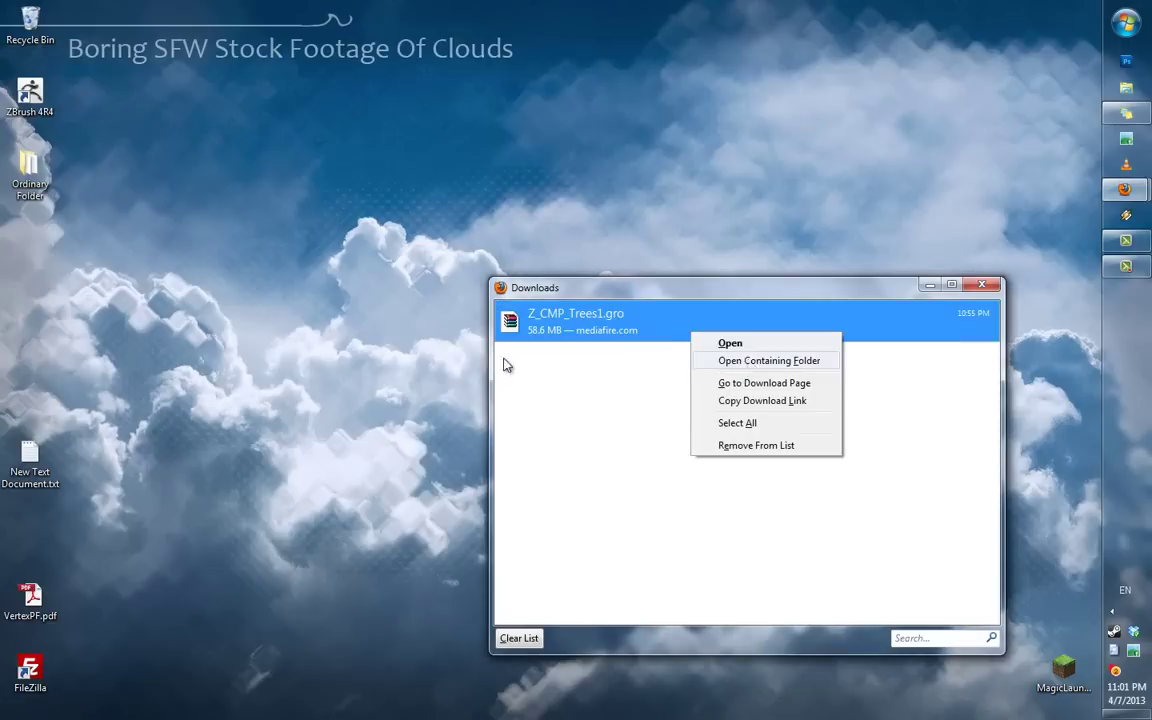
{"action": "key", "text": "Return"}
{"action": "right_click", "coordinate": [432, 225]}
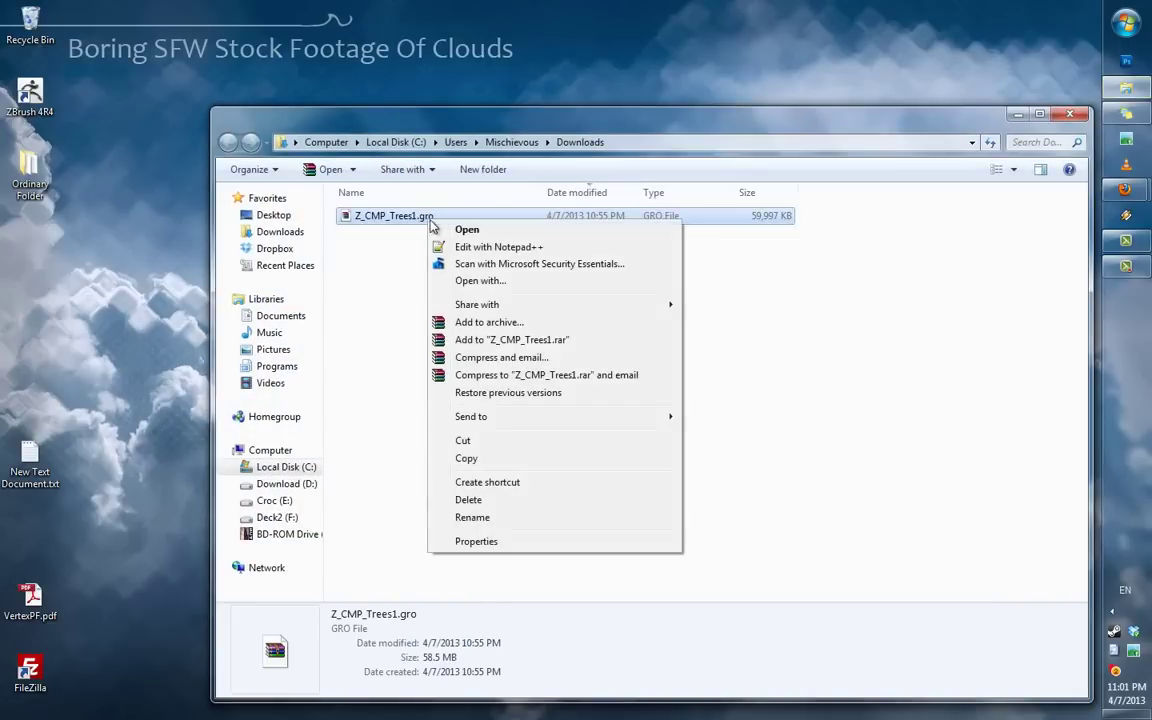
{"action": "left_click", "coordinate": [479, 457]}
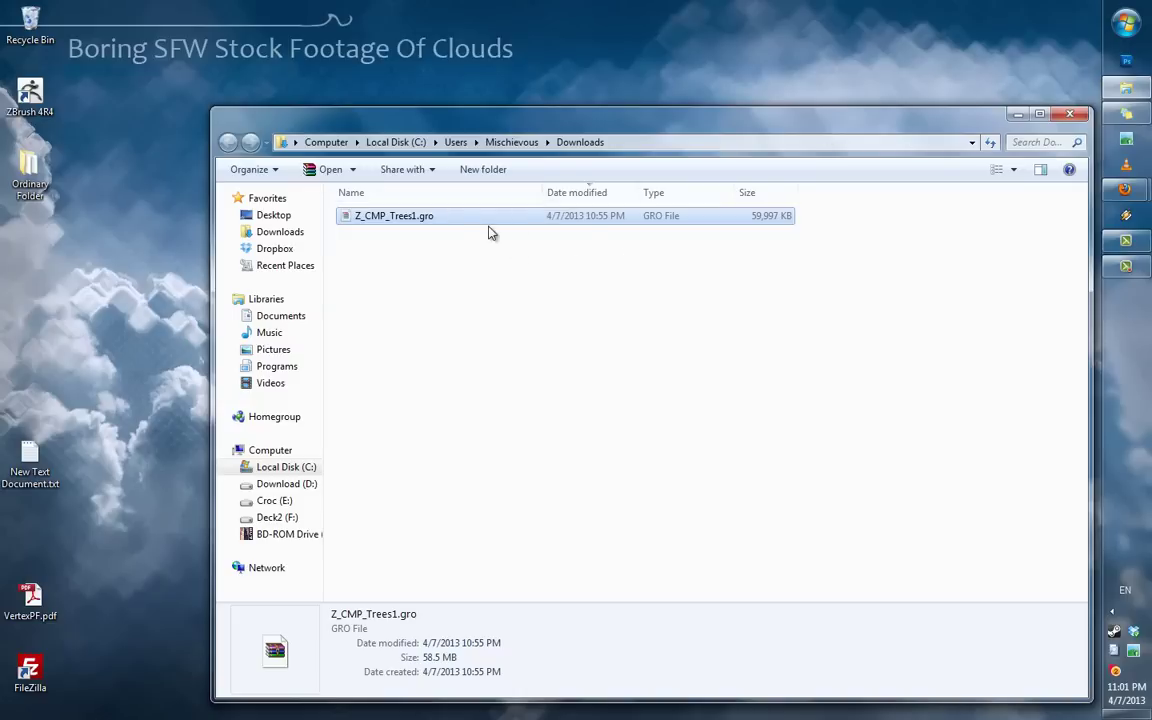
Step: Open the serious sam 3 installation folder in a new Explorer window and check its full path
{"action": "right_click", "coordinate": [1128, 88]}
{"action": "left_click", "coordinate": [937, 106]}
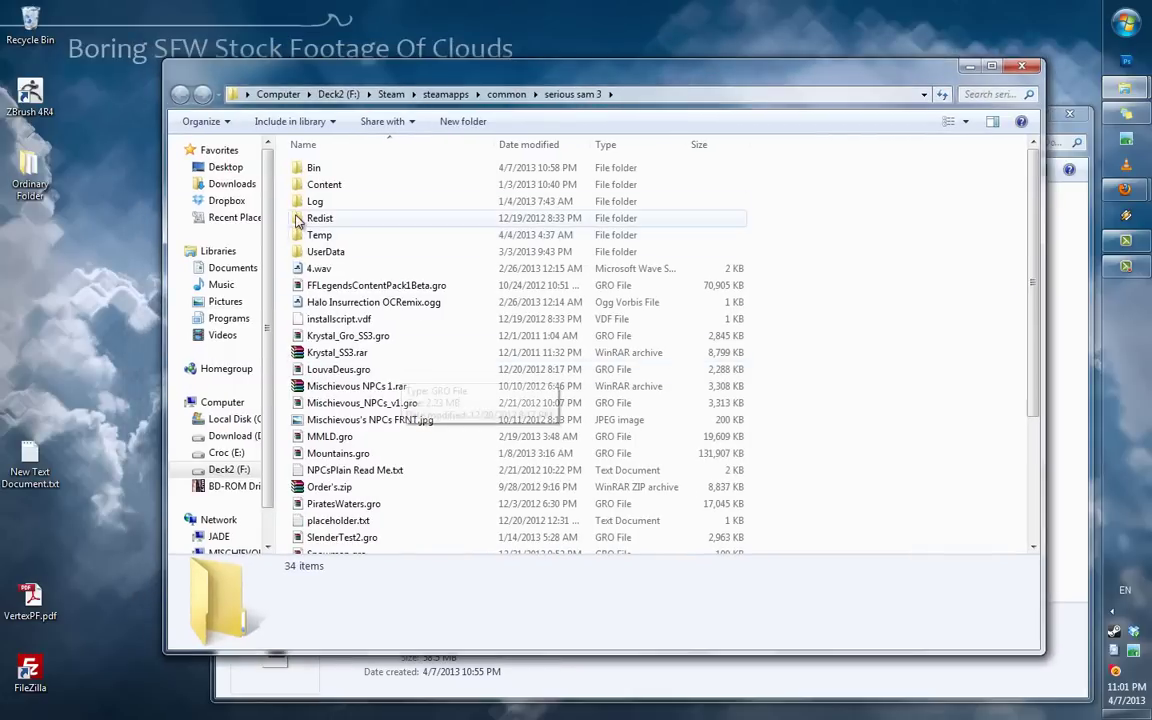
{"action": "left_click", "coordinate": [666, 94]}
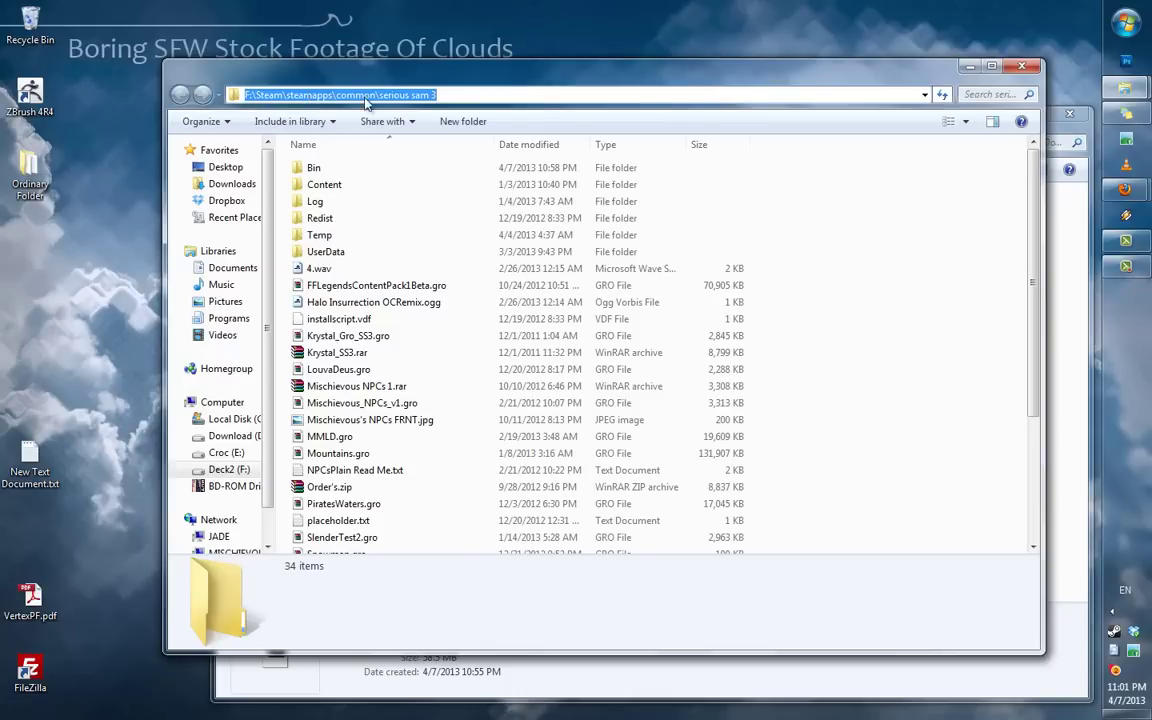
{"action": "left_click", "coordinate": [450, 203]}
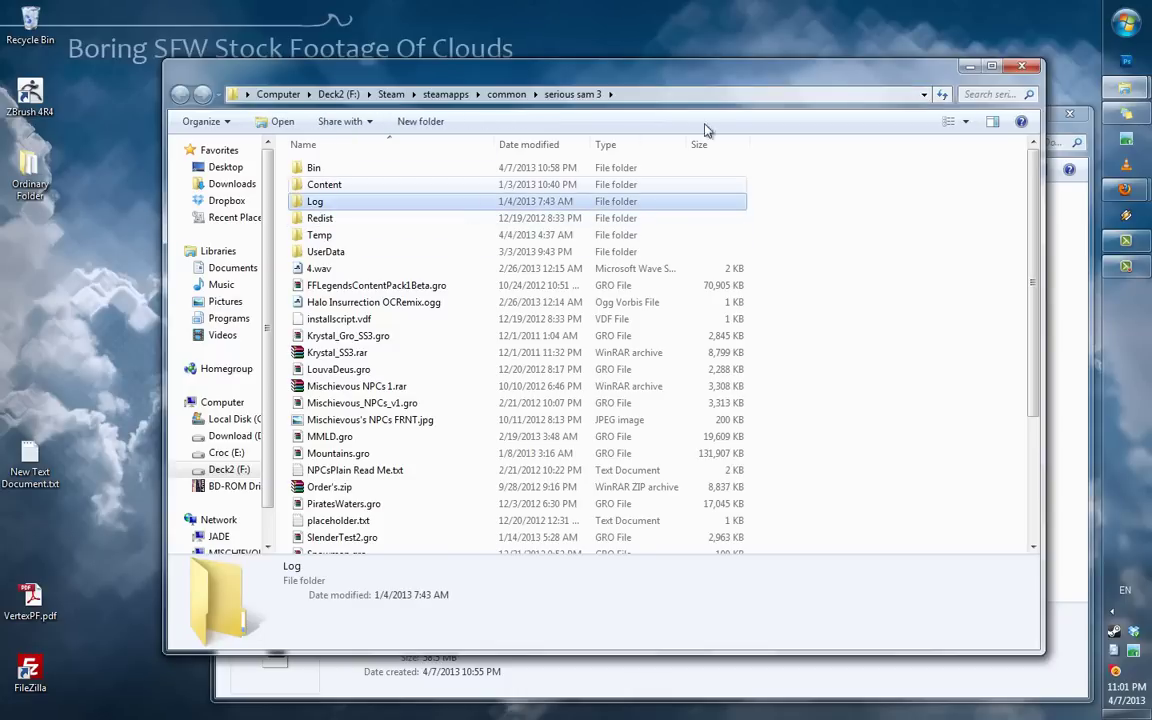
{"action": "right_click", "coordinate": [1125, 88]}
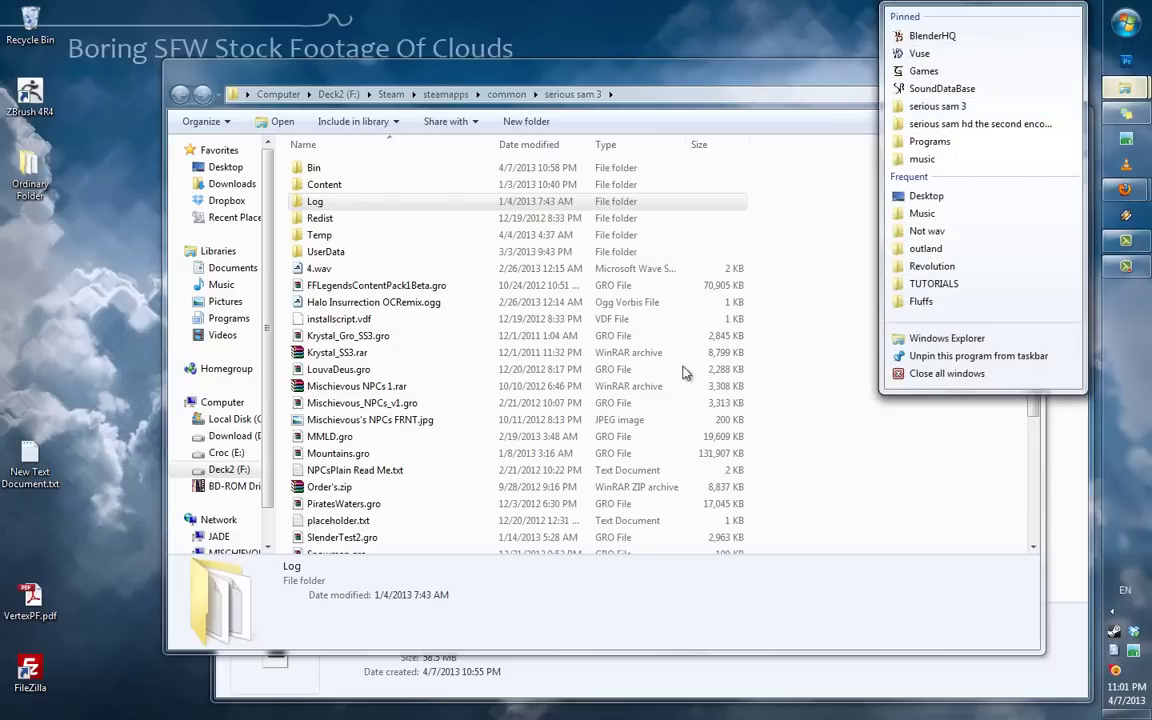
{"action": "left_click", "coordinate": [638, 604]}
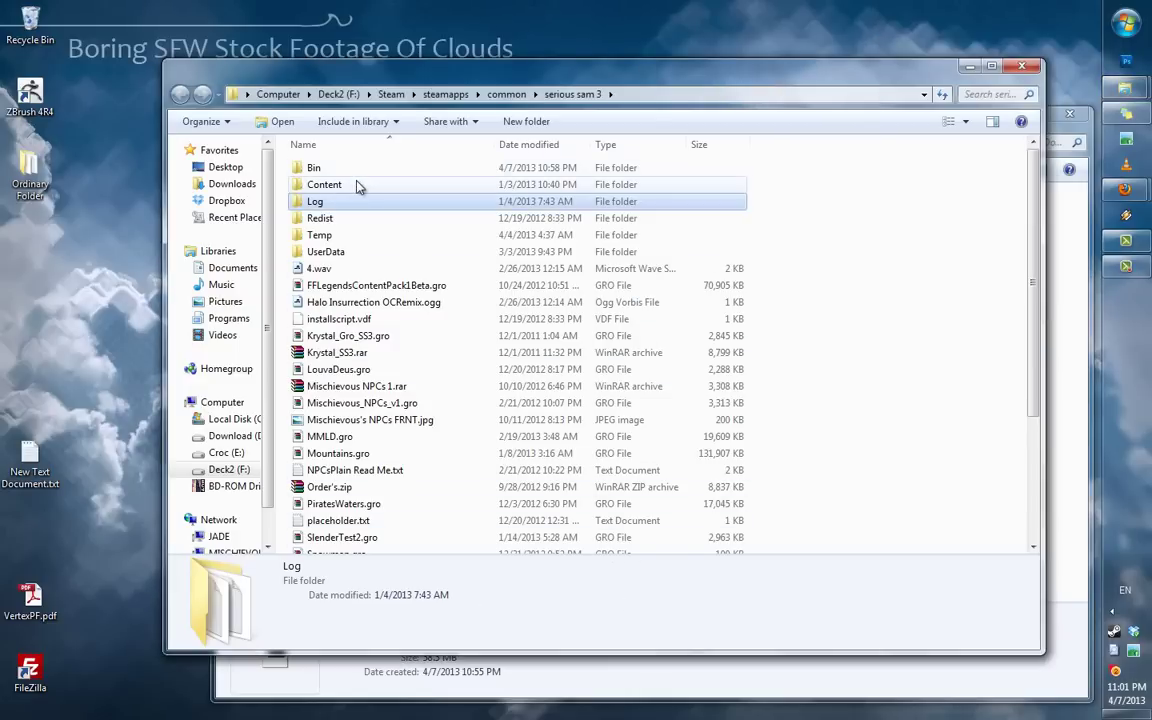
Step: Paste the copied Z_CMP_Trees1.gro into the Content\SeriousSam3 subfolder of the game installation
{"action": "double_click", "coordinate": [340, 186]}
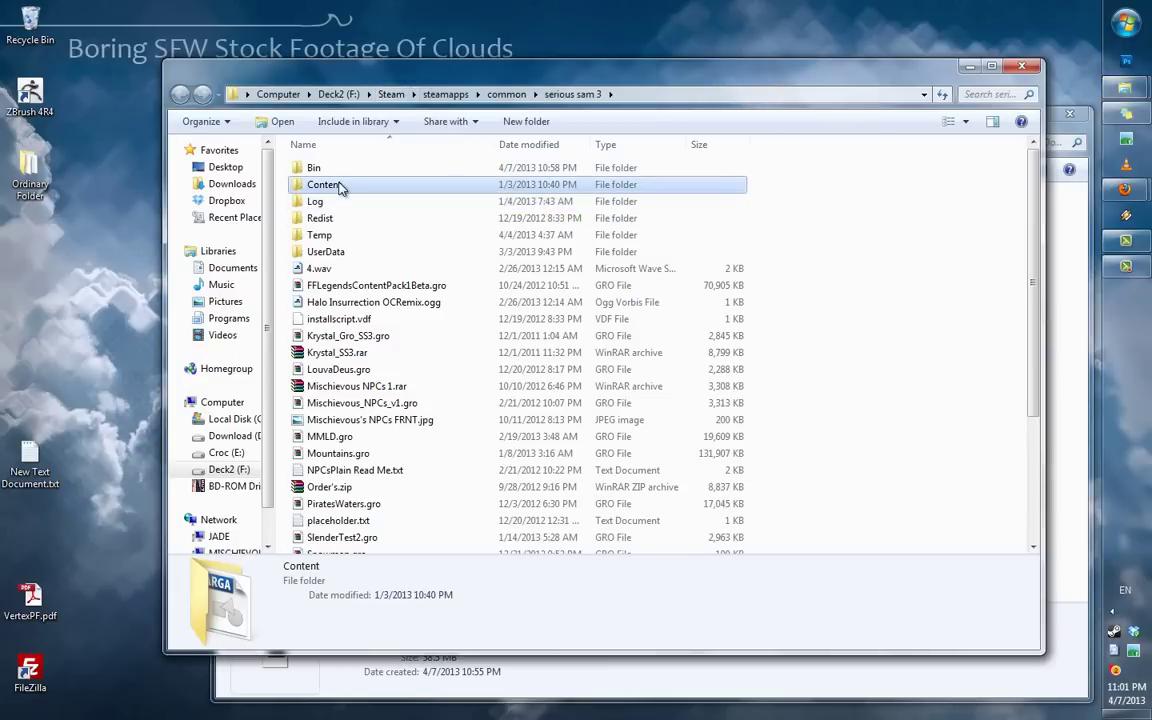
{"action": "left_click", "coordinate": [306, 187]}
{"action": "double_click", "coordinate": [306, 187]}
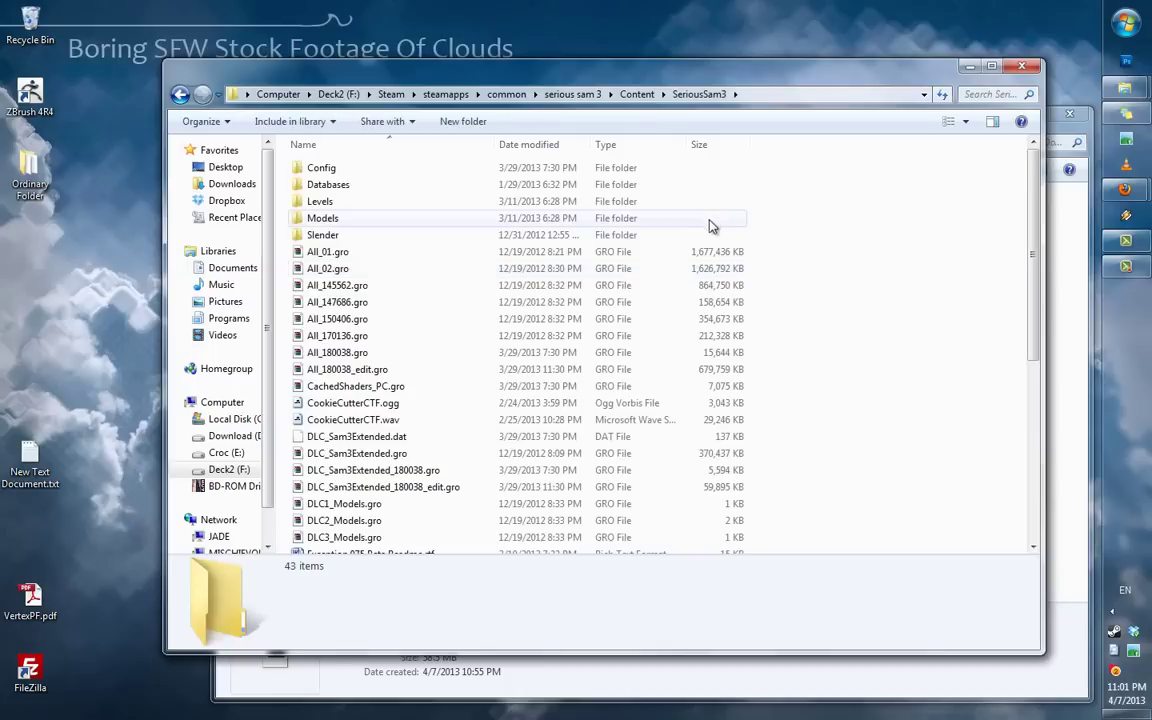
{"action": "scroll", "coordinate": [617, 386], "scroll_direction": "down", "scroll_amount": 6}
{"action": "right_click", "coordinate": [895, 323]}
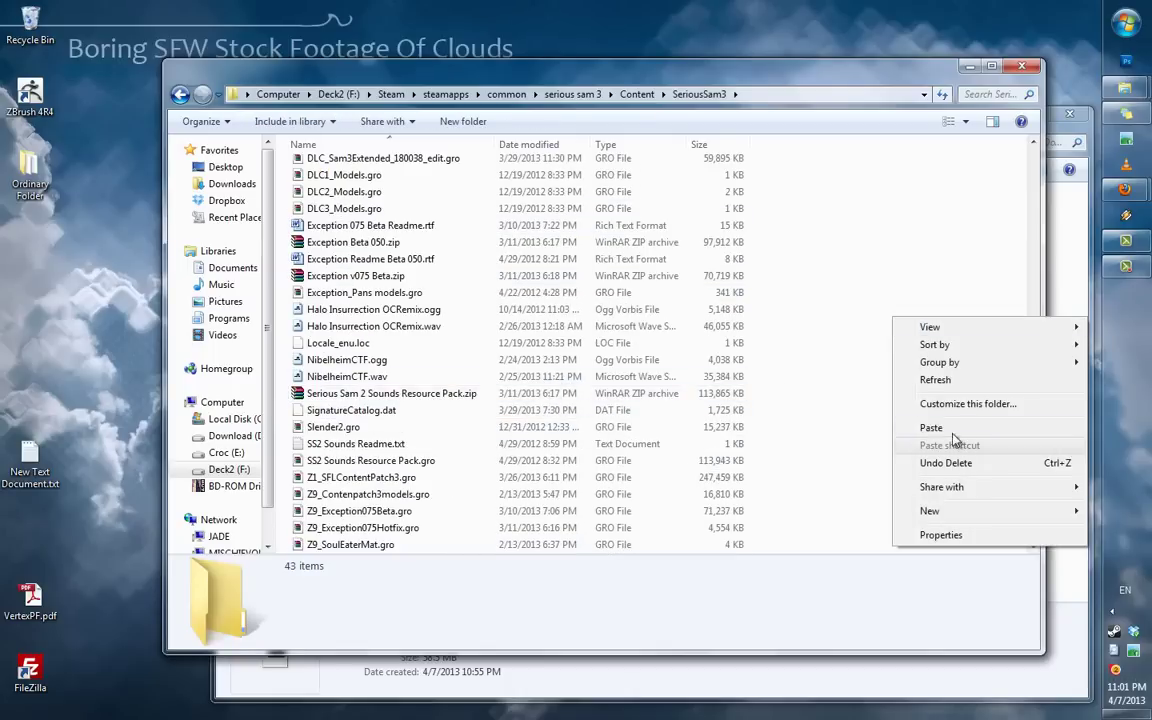
{"action": "left_click", "coordinate": [931, 427]}
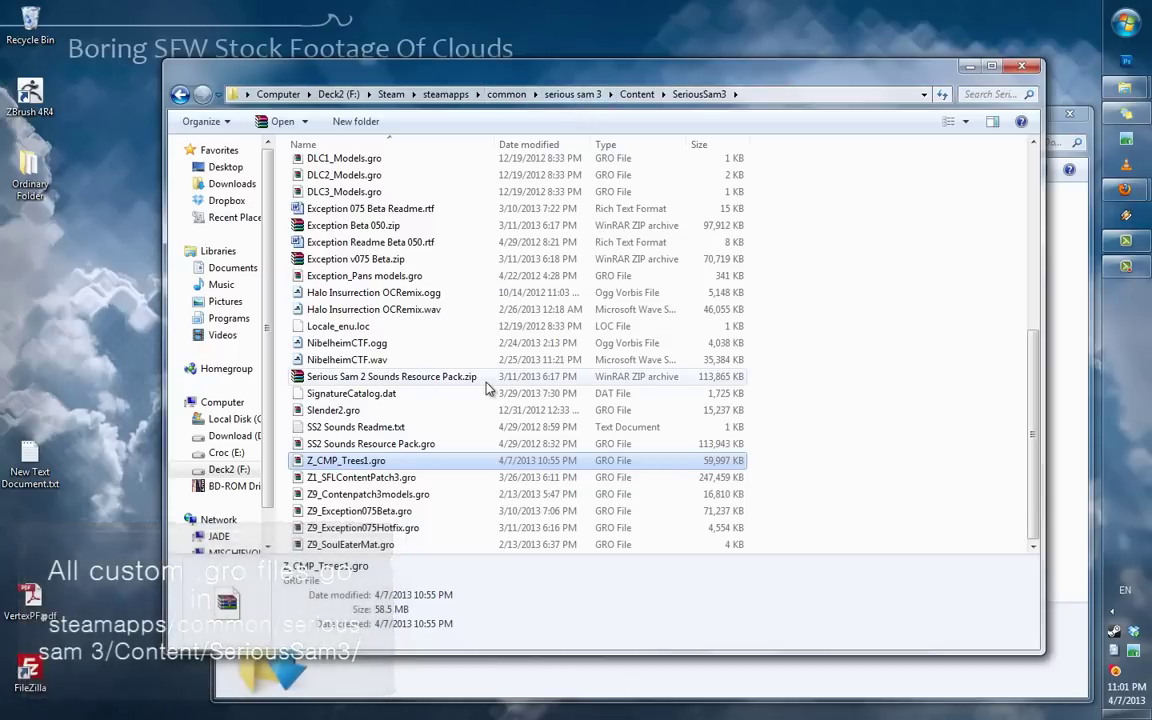
Step: Check the full path of the SeriousSam3 content folder and the pasted Z_CMP_Trees1.gro among its files
{"action": "scroll", "coordinate": [487, 387], "scroll_direction": "up", "scroll_amount": 4}
{"action": "scroll", "coordinate": [440, 300], "scroll_direction": "down", "scroll_amount": 4}
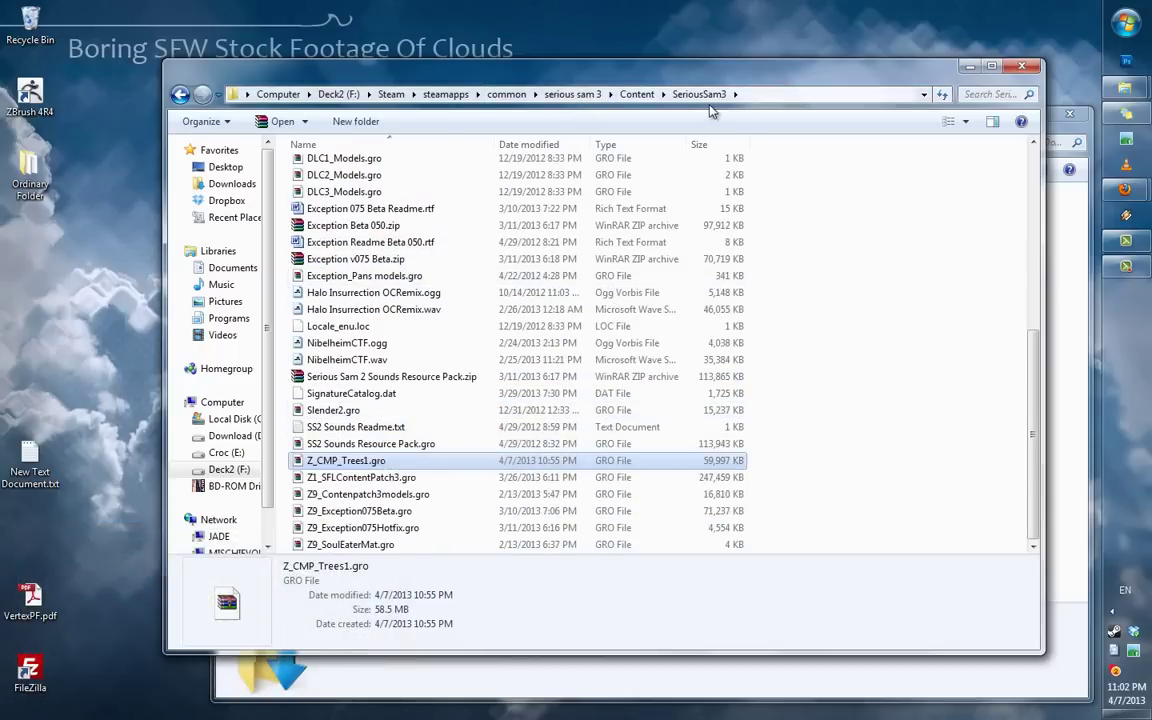
{"action": "left_click", "coordinate": [760, 95]}
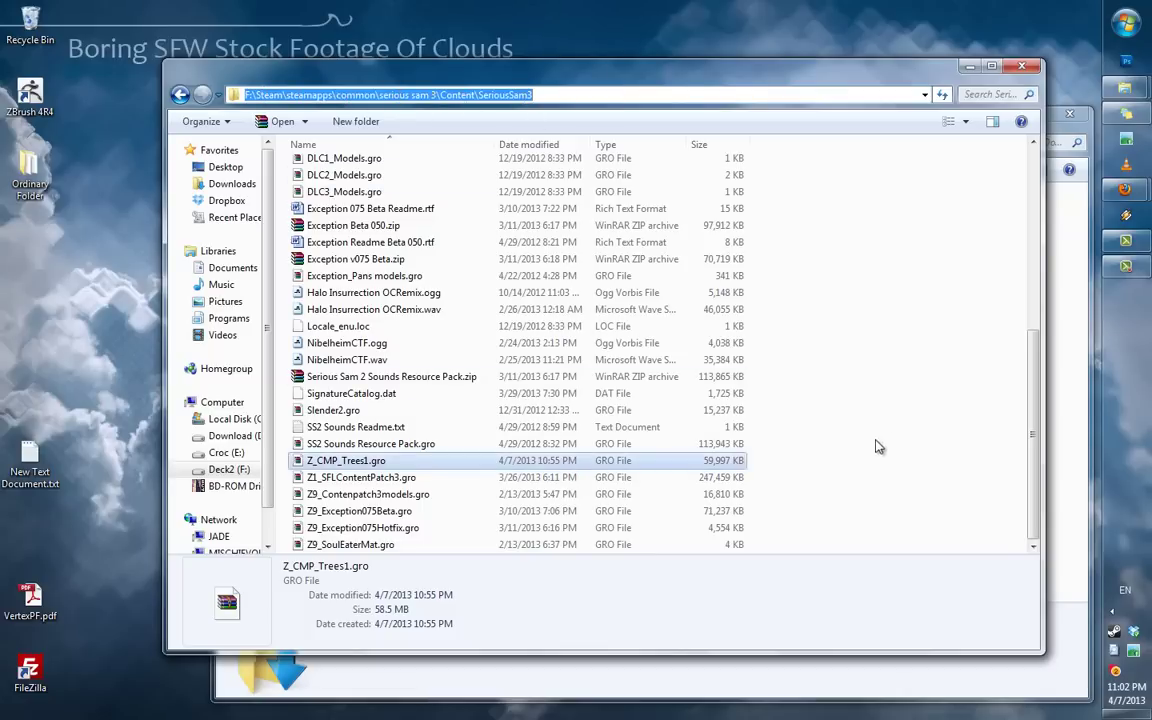
{"action": "left_click", "coordinate": [924, 420]}
{"action": "left_click", "coordinate": [391, 463]}
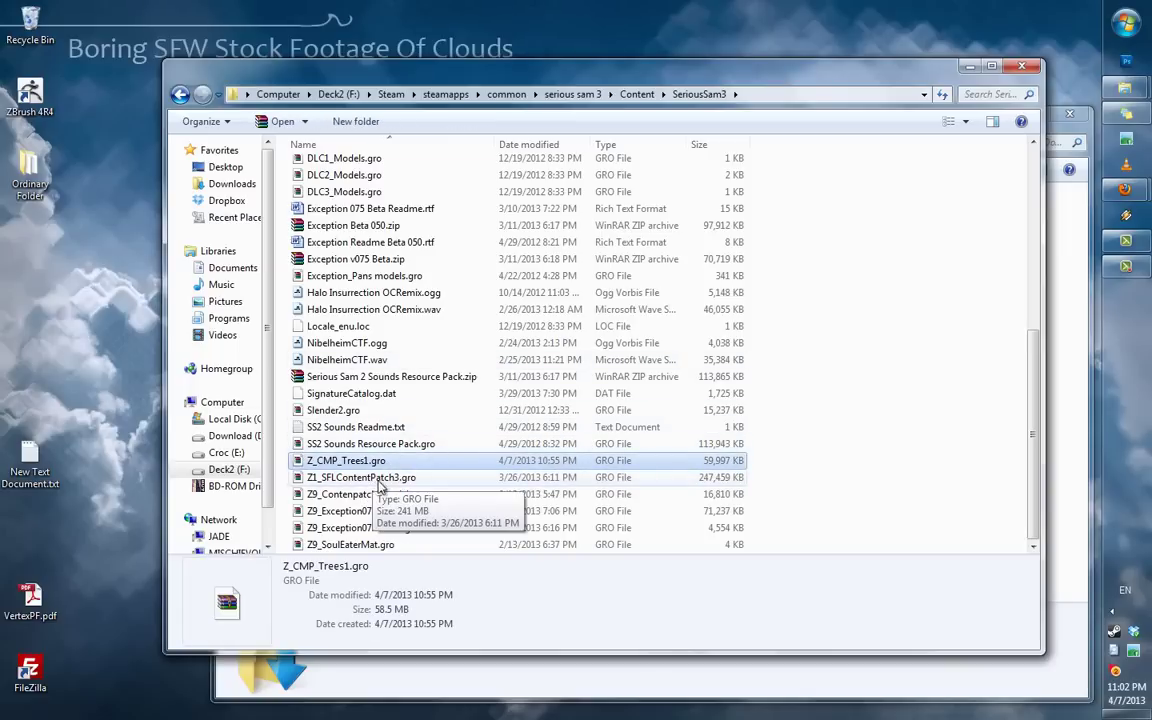
{"action": "scroll", "coordinate": [480, 453], "scroll_direction": "up", "scroll_amount": 3}
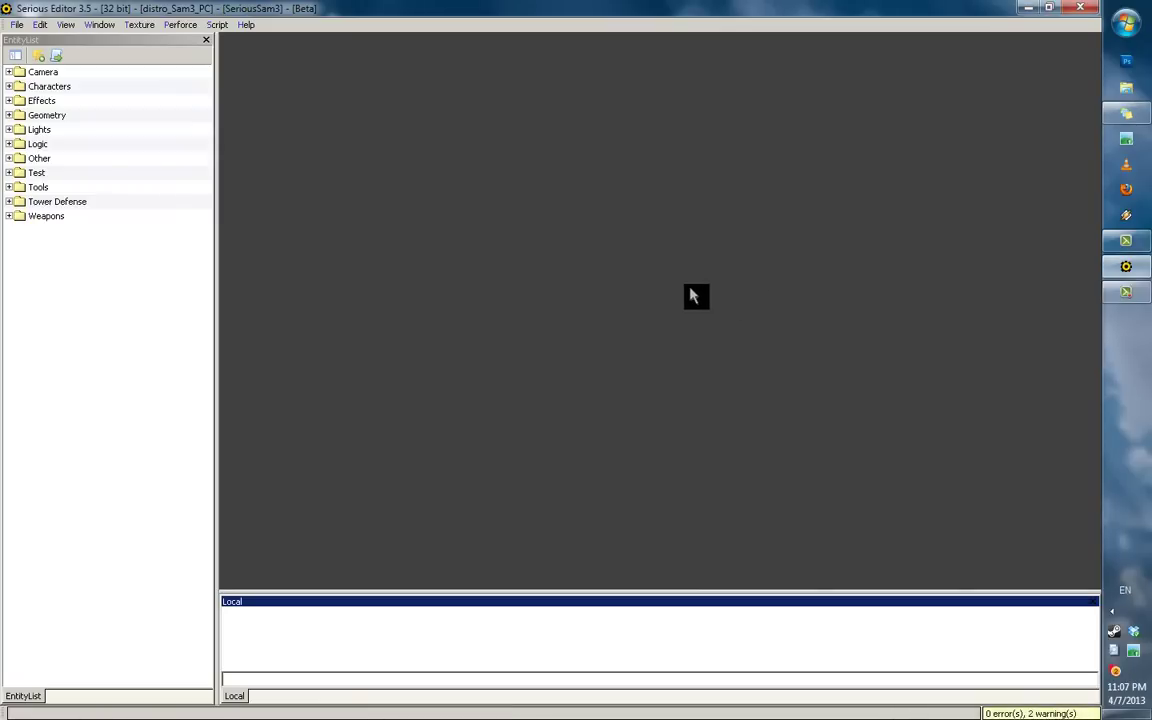
Step: Switch to Serious Editor and create a new world document
{"action": "left_click", "coordinate": [17, 24]}
{"action": "mouse_move", "coordinate": [31, 40]}
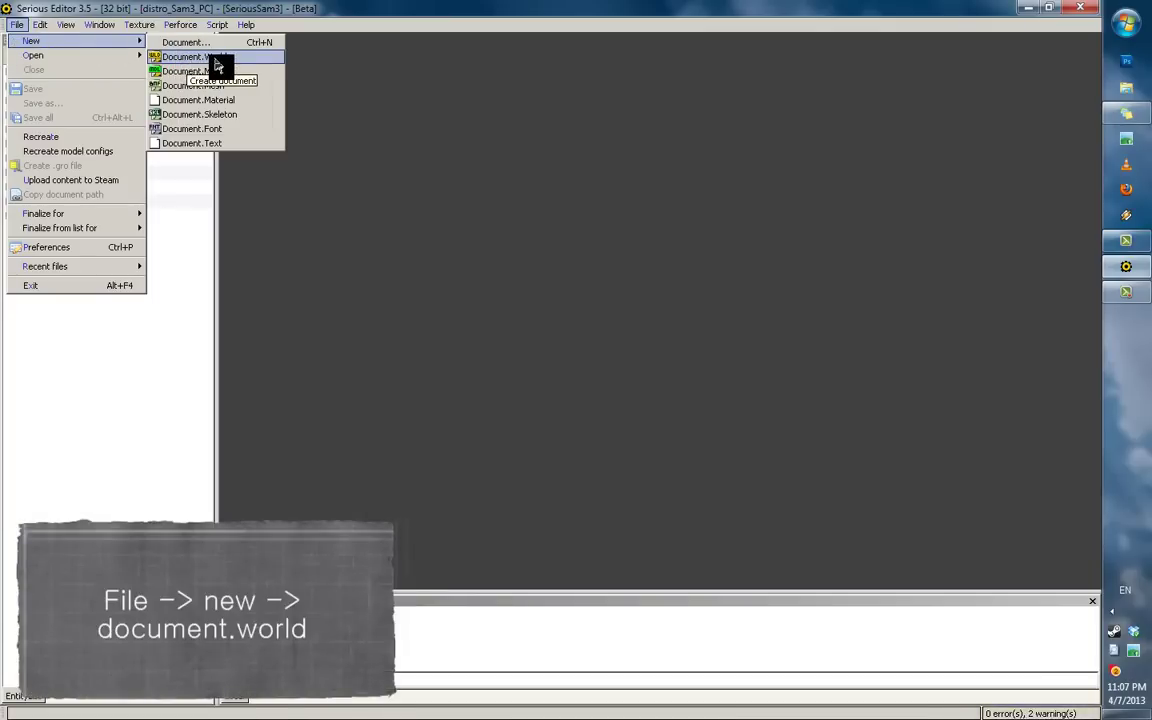
{"action": "left_click", "coordinate": [212, 58]}
{"action": "middle_click_drag", "start_coordinate": [593, 329], "coordinate": [627, 290]}
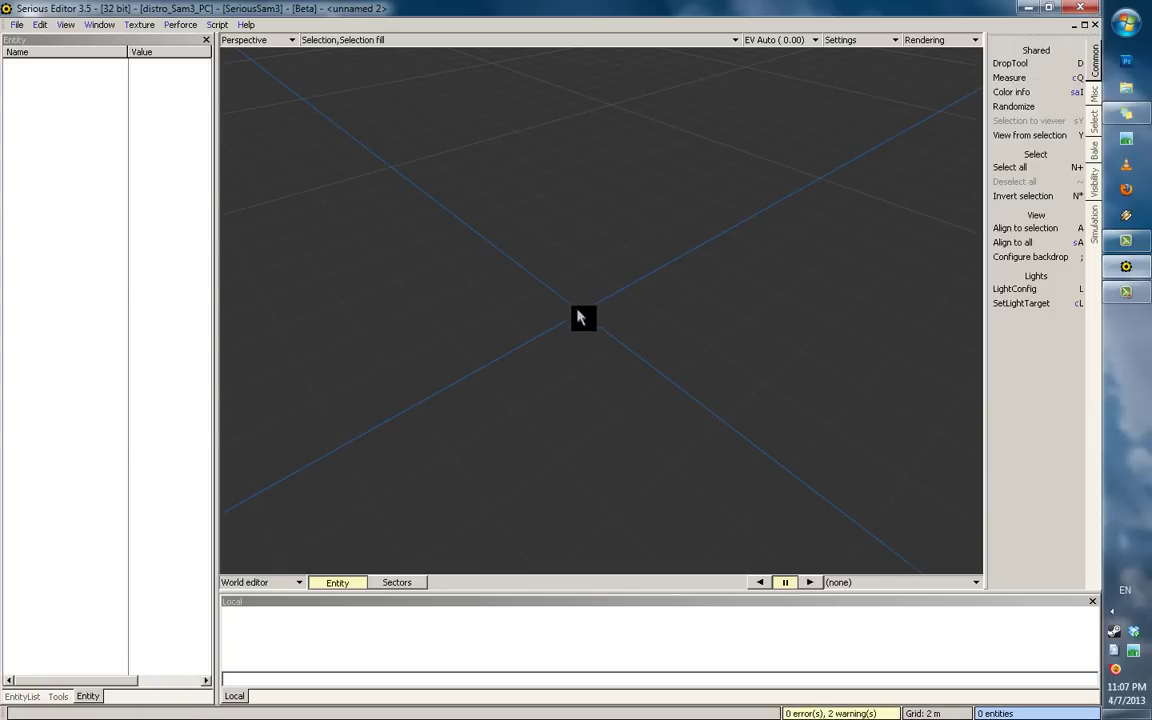
Step: Insert a new simple model and browse for its model file in the Content/SeriousSam3/Models/Z_CMP_Trees folder
{"action": "key", "text": "Insert"}
{"action": "left_click", "coordinate": [138, 78]}
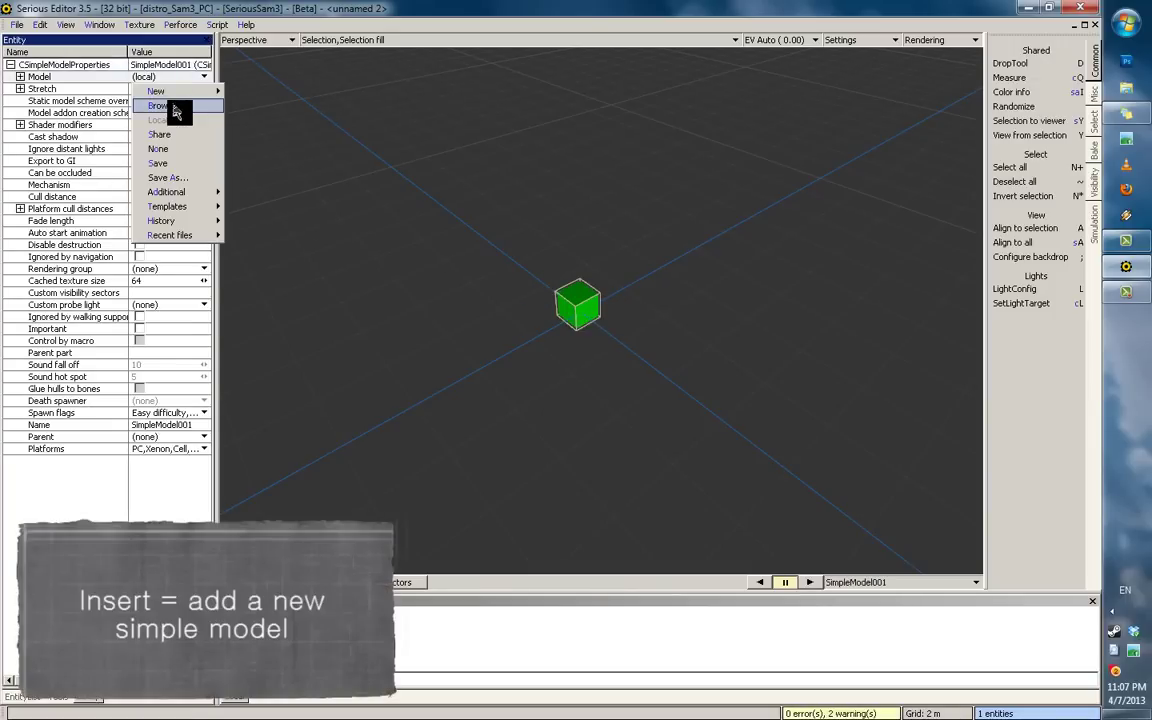
{"action": "left_click", "coordinate": [174, 108]}
{"action": "left_click", "coordinate": [479, 250]}
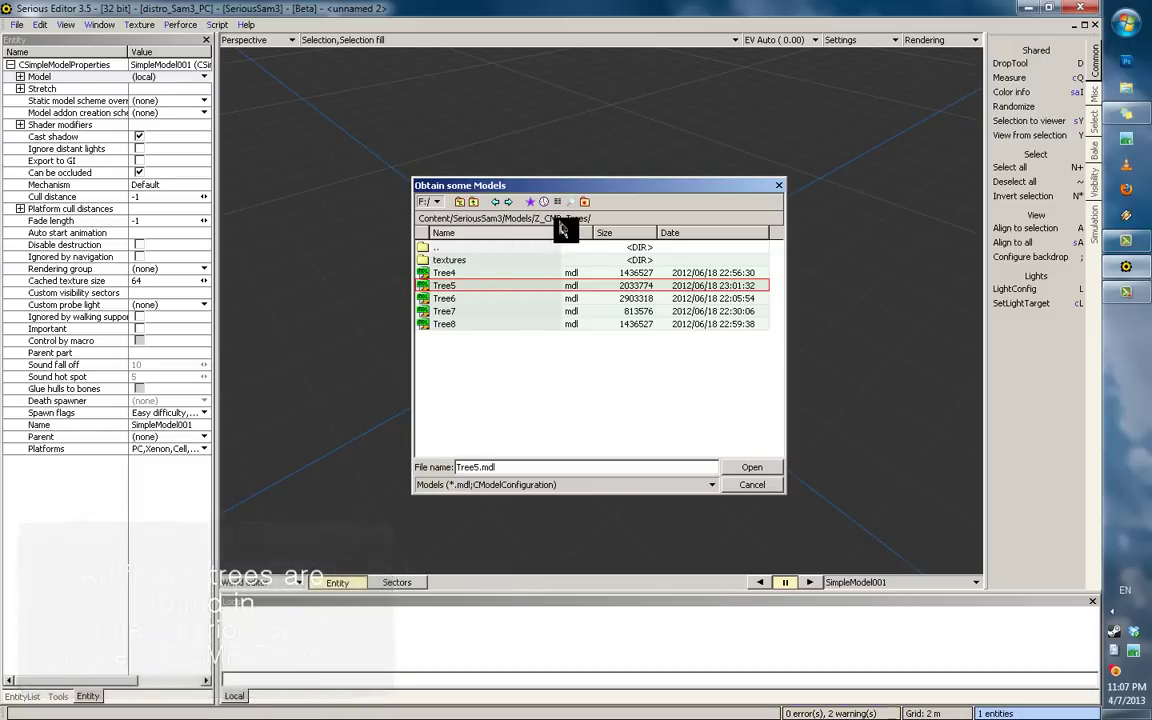
Step: Preview the content of Tree6.mdl and load it as the simple model's model
{"action": "left_click", "coordinate": [508, 311]}
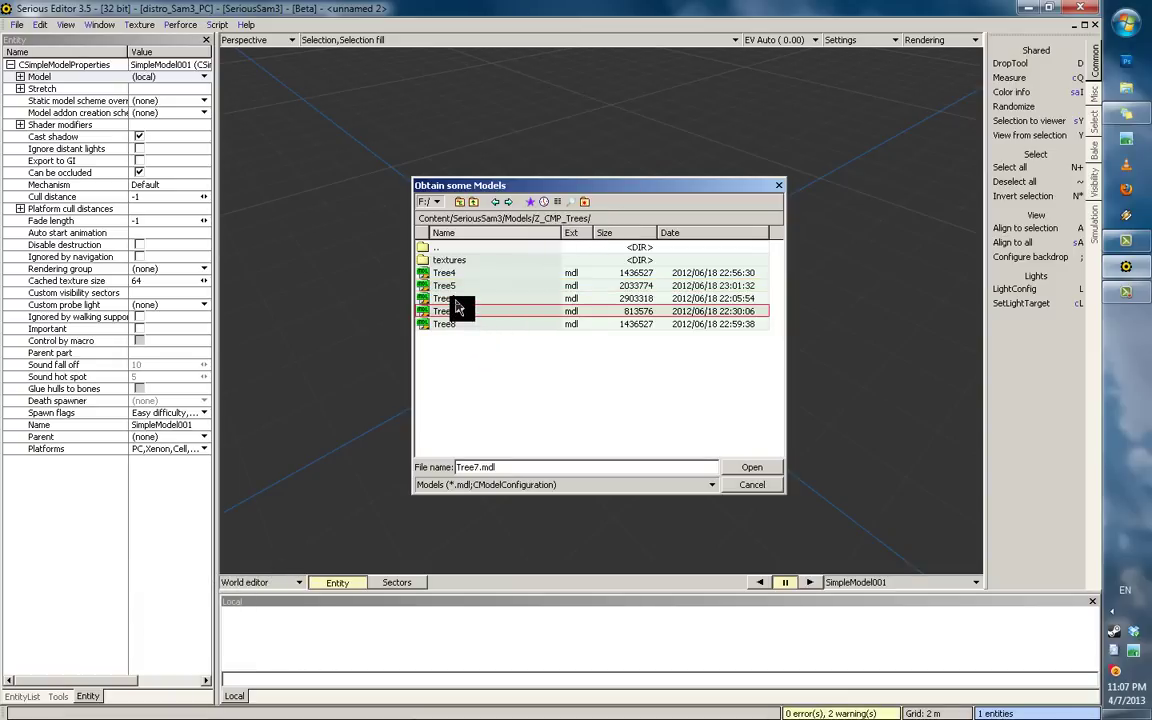
{"action": "left_click", "coordinate": [451, 300]}
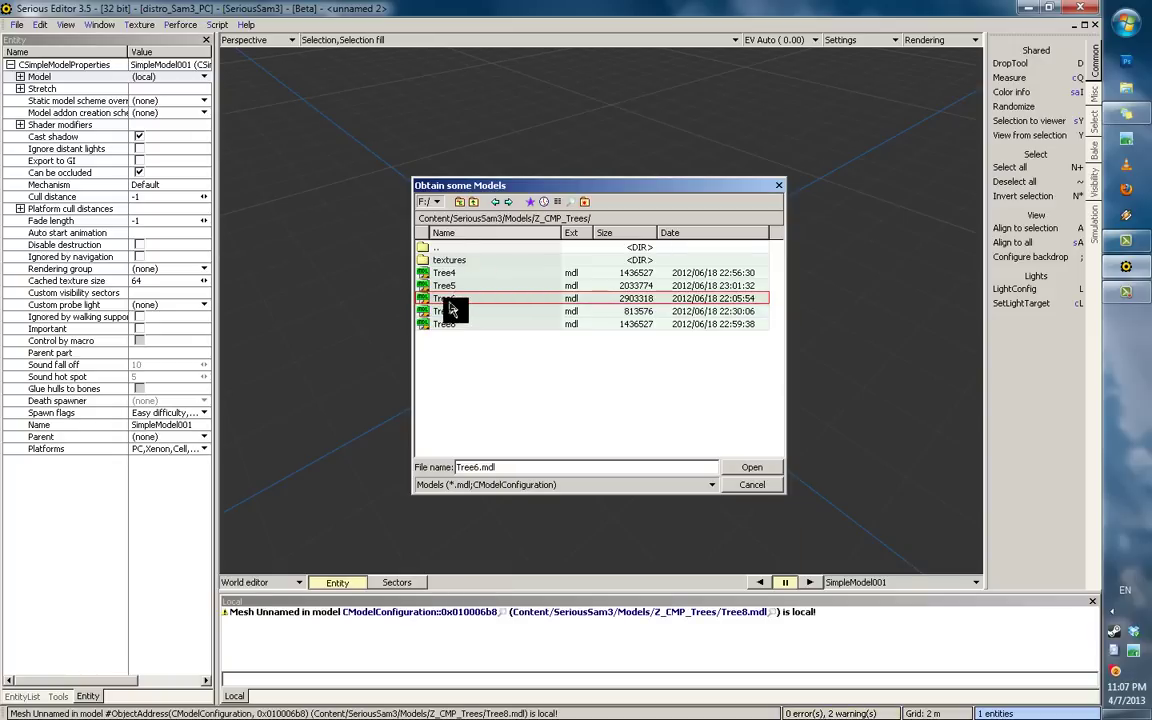
{"action": "key", "text": "F3"}
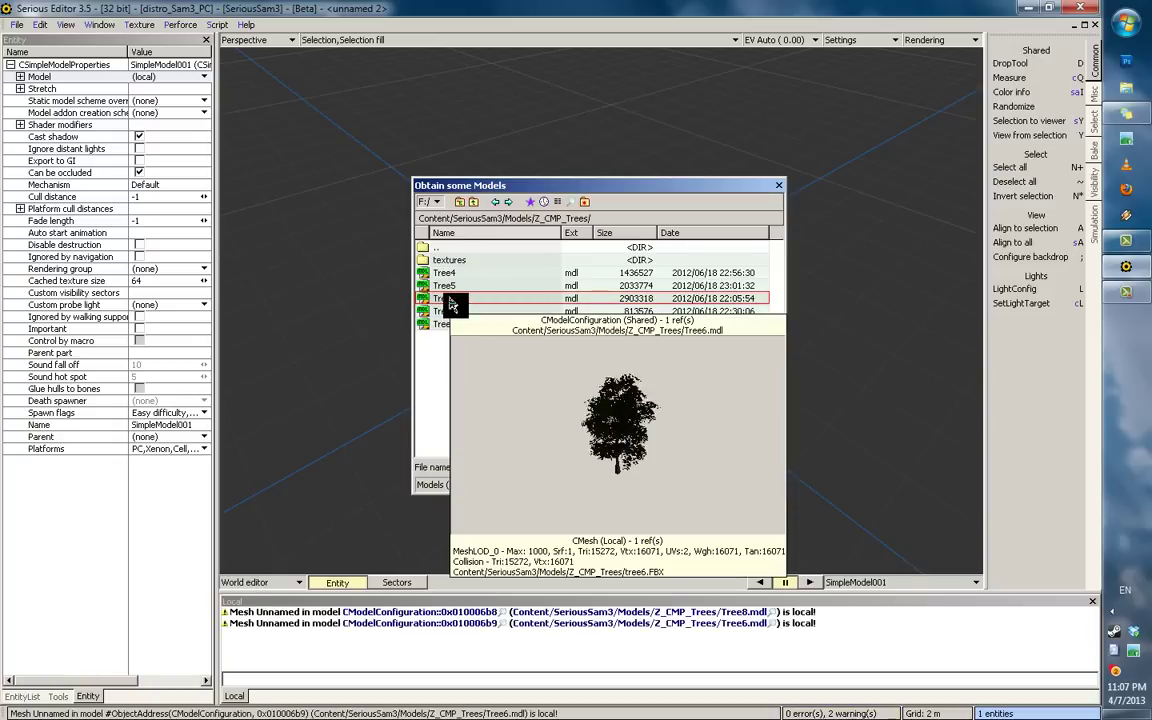
{"action": "double_click", "coordinate": [451, 303]}
{"action": "scroll", "coordinate": [720, 312], "scroll_direction": "down", "scroll_amount": 3}
{"action": "left_click", "coordinate": [720, 312]}
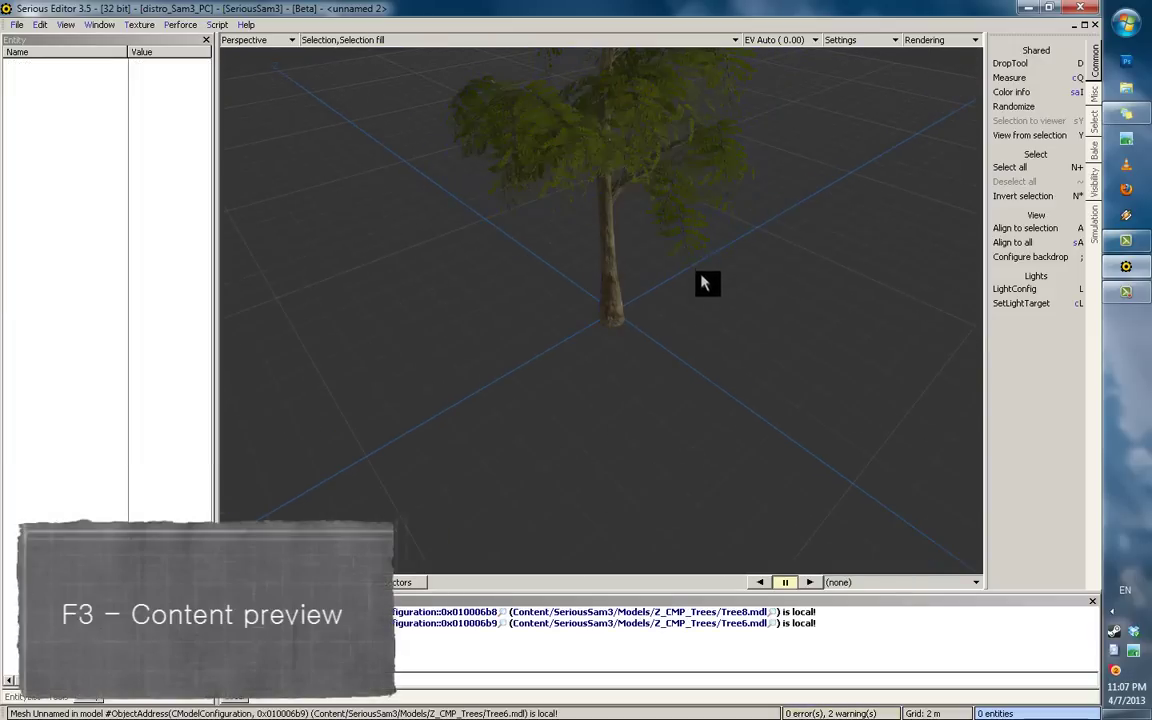
{"action": "scroll", "coordinate": [702, 278], "scroll_direction": "down", "scroll_amount": 3}
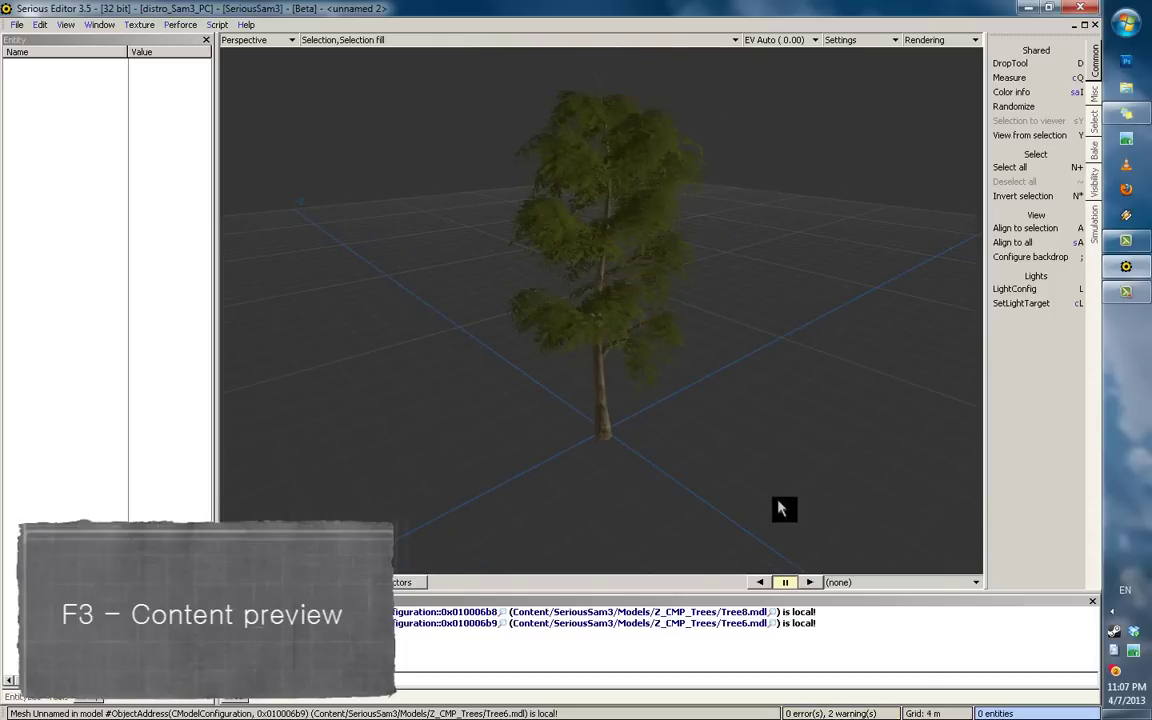
Step: Select the Tree6 tree in the world and delete it
{"action": "middle_click_drag", "start_coordinate": [758, 301], "coordinate": [822, 306]}
{"action": "left_click", "coordinate": [680, 378]}
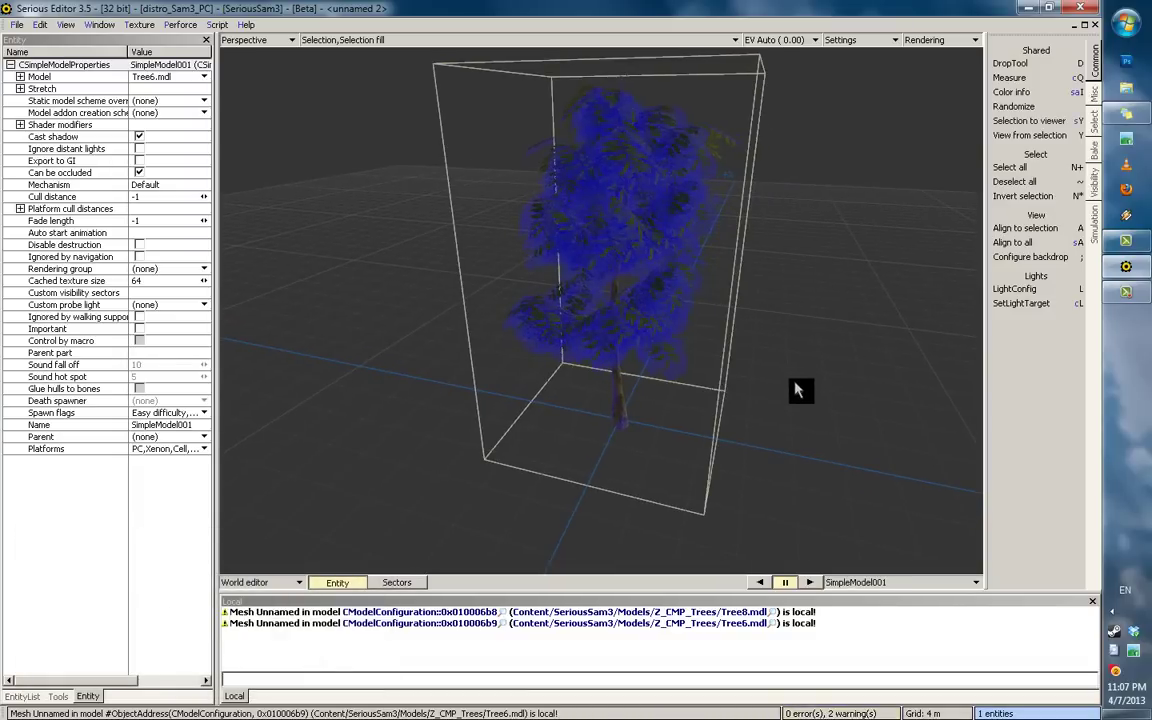
{"action": "key", "text": "Delete"}
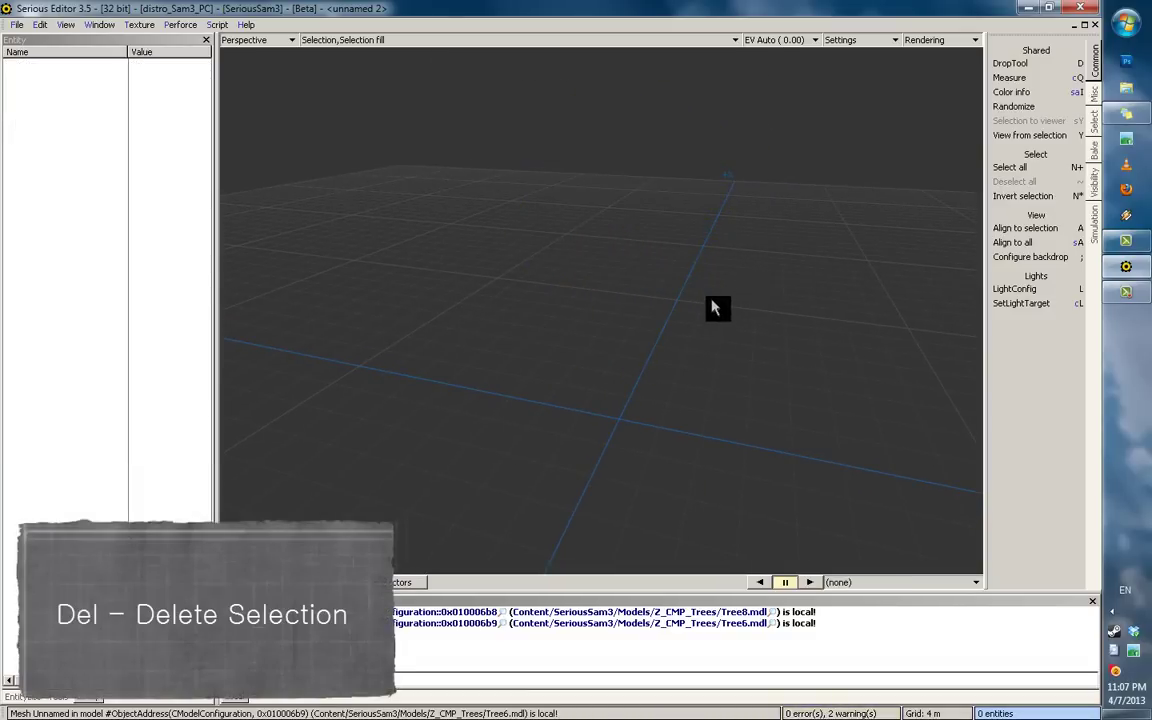
Step: Deselect the green simple model, paste a copy of it beside the original, and delete that copy
{"action": "mouse_move", "coordinate": [715, 307]}
{"action": "right_mouse_down"}
{"action": "mouse_move", "coordinate": [699, 272]}
{"action": "mouse_move", "coordinate": [684, 334]}
{"action": "mouse_move", "coordinate": [704, 329]}
{"action": "mouse_move", "coordinate": [716, 304]}
{"action": "mouse_move", "coordinate": [706, 299]}
{"action": "right_mouse_up"}
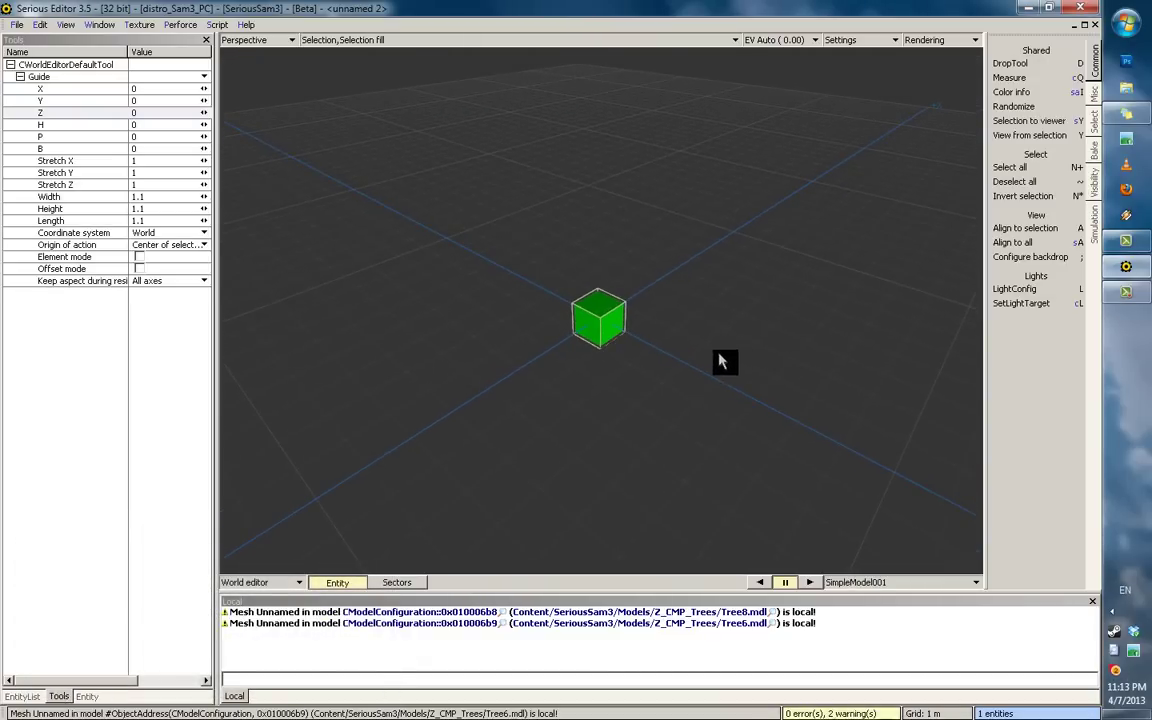
{"action": "left_click", "coordinate": [708, 405]}
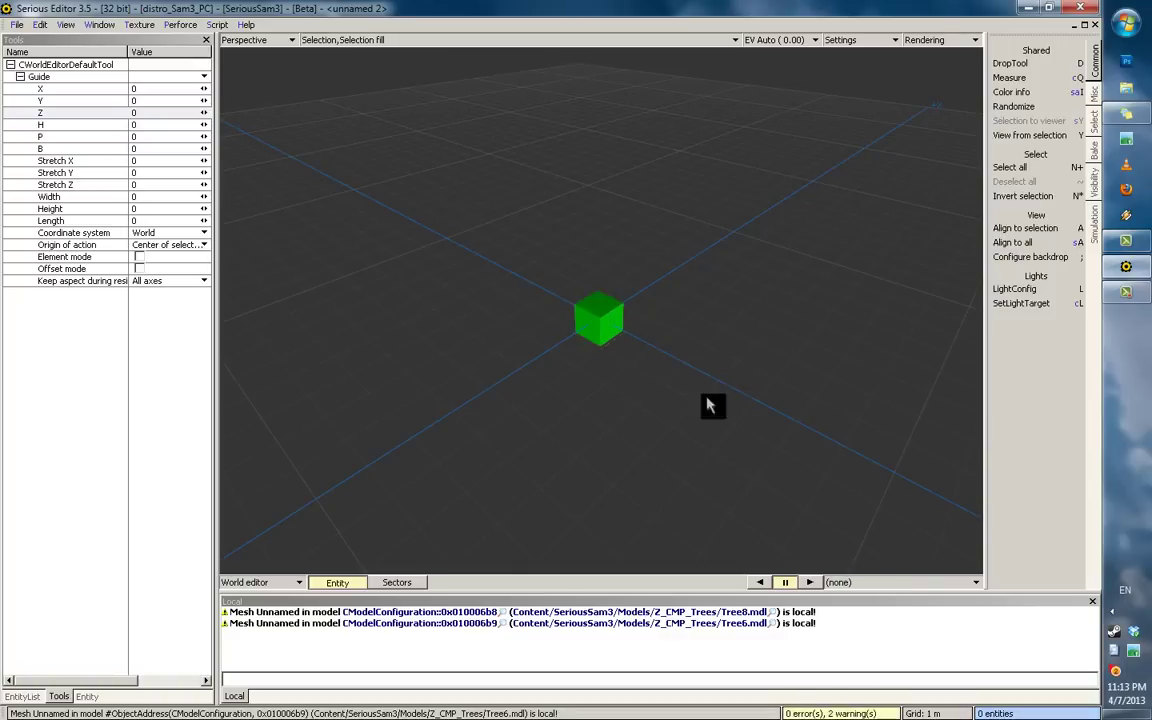
{"action": "key", "text": "ctrl+v"}
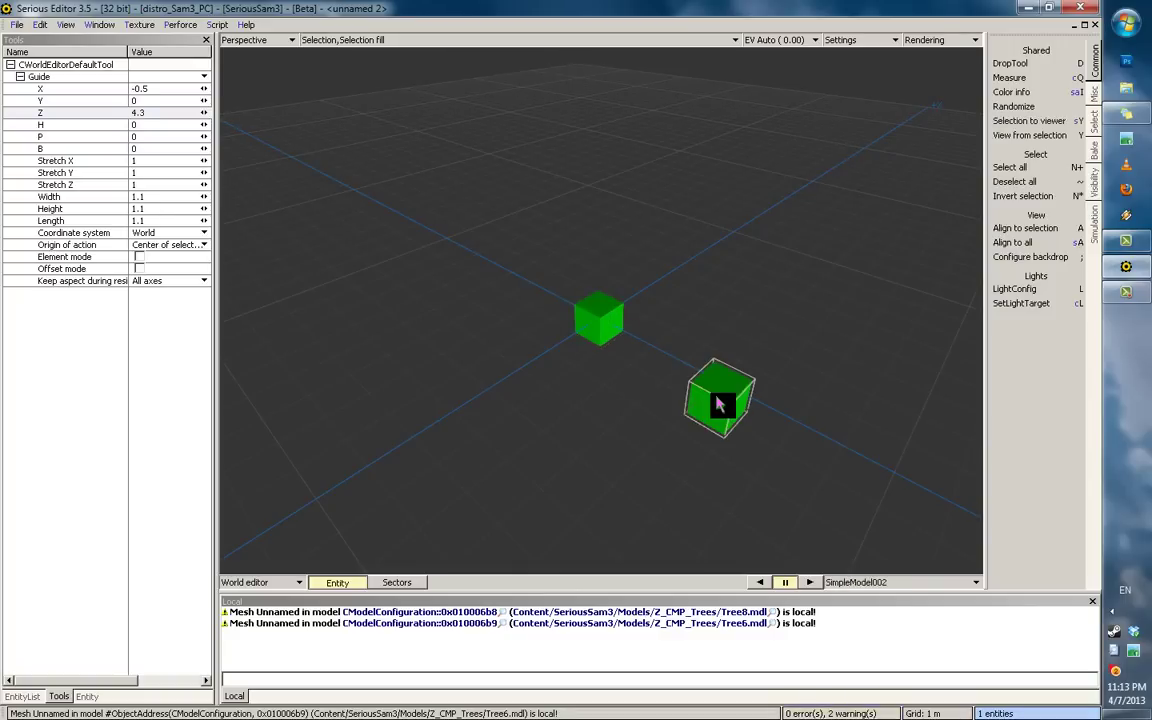
{"action": "key", "text": "Delete"}
Step: Select the simple model at the origin and inspect its position values, entity properties and model options
{"action": "left_click", "coordinate": [623, 325]}
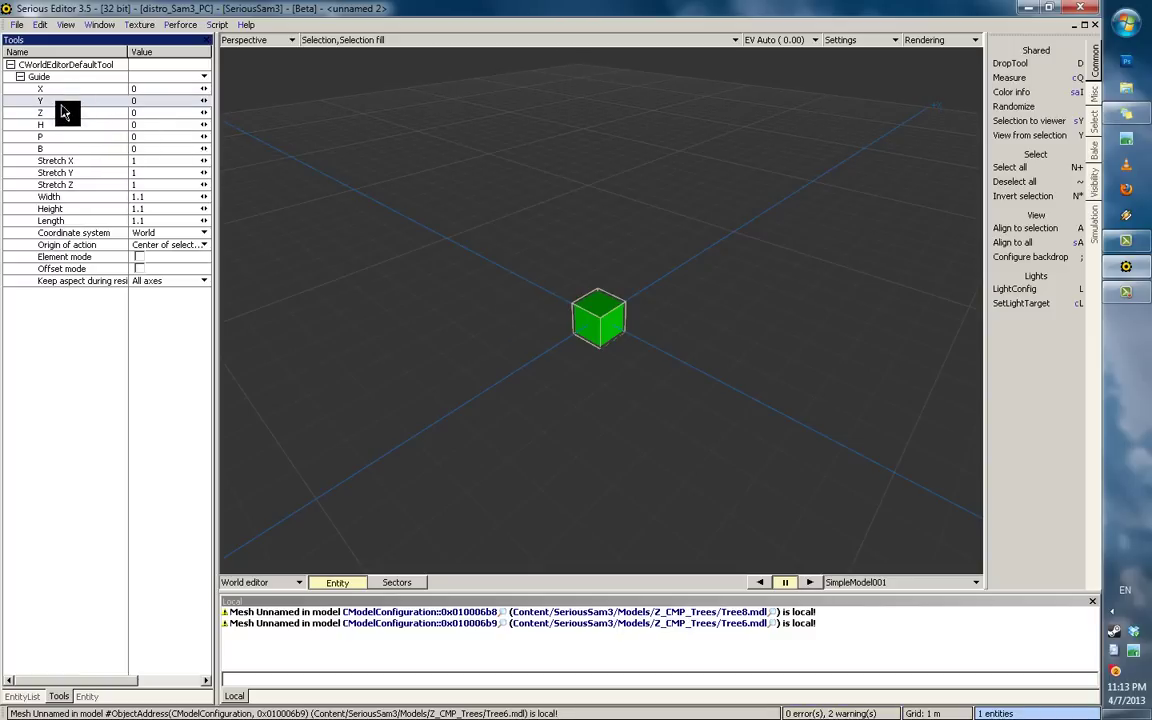
{"action": "left_click", "coordinate": [134, 88]}
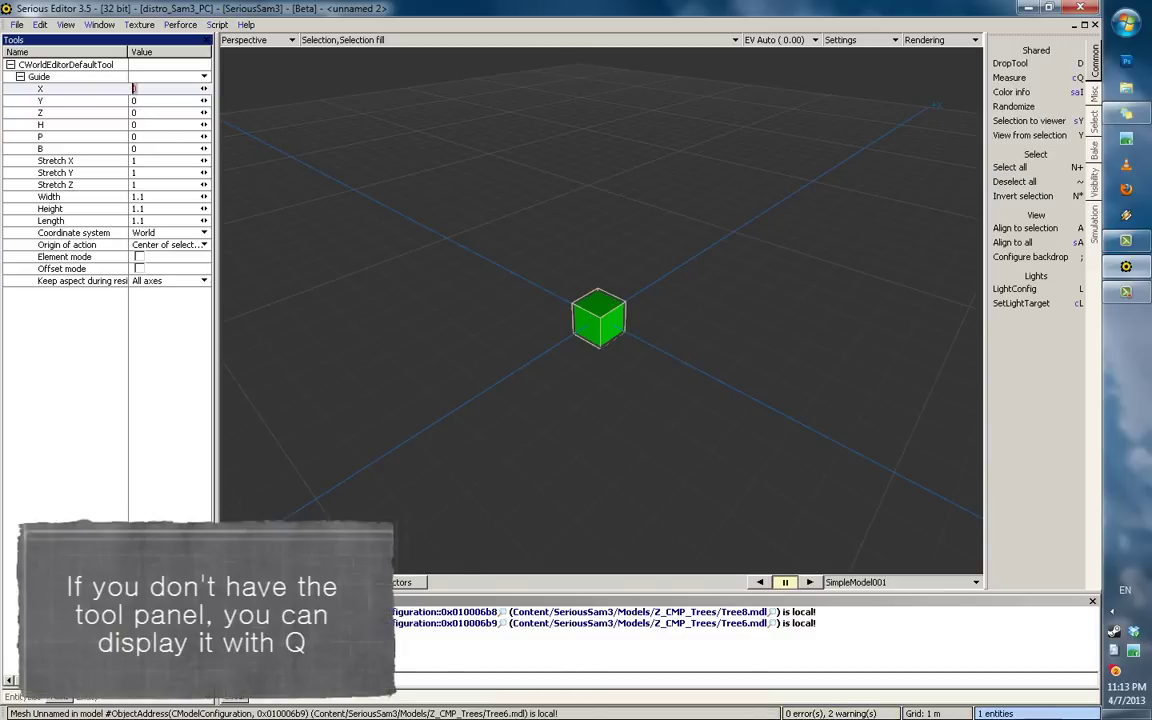
{"action": "left_click", "coordinate": [93, 698]}
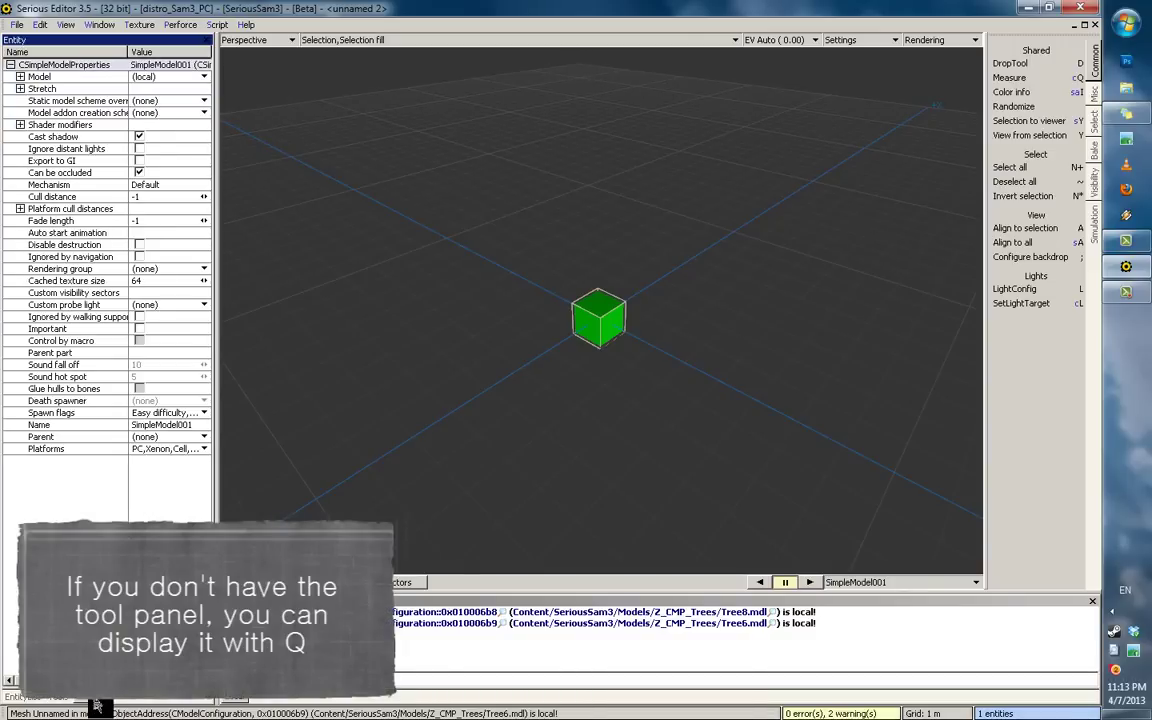
{"action": "left_click", "coordinate": [158, 78]}
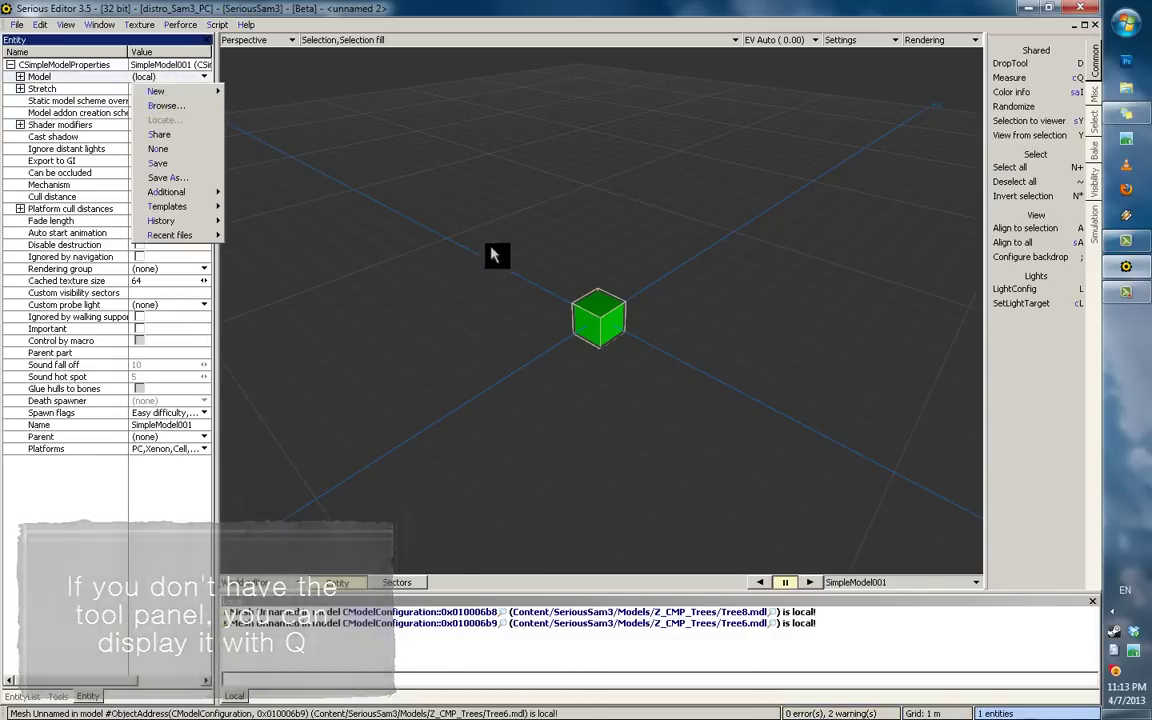
{"action": "left_click", "coordinate": [612, 328]}
Step: Enter the mesh editor for the selected simple model, return to the world editor, and check the list of editor modes
{"action": "mouse_move", "coordinate": [627, 239]}
{"action": "middle_mouse_down"}
{"action": "mouse_move", "coordinate": [615, 242]}
{"action": "mouse_move", "coordinate": [635, 252]}
{"action": "middle_mouse_up"}
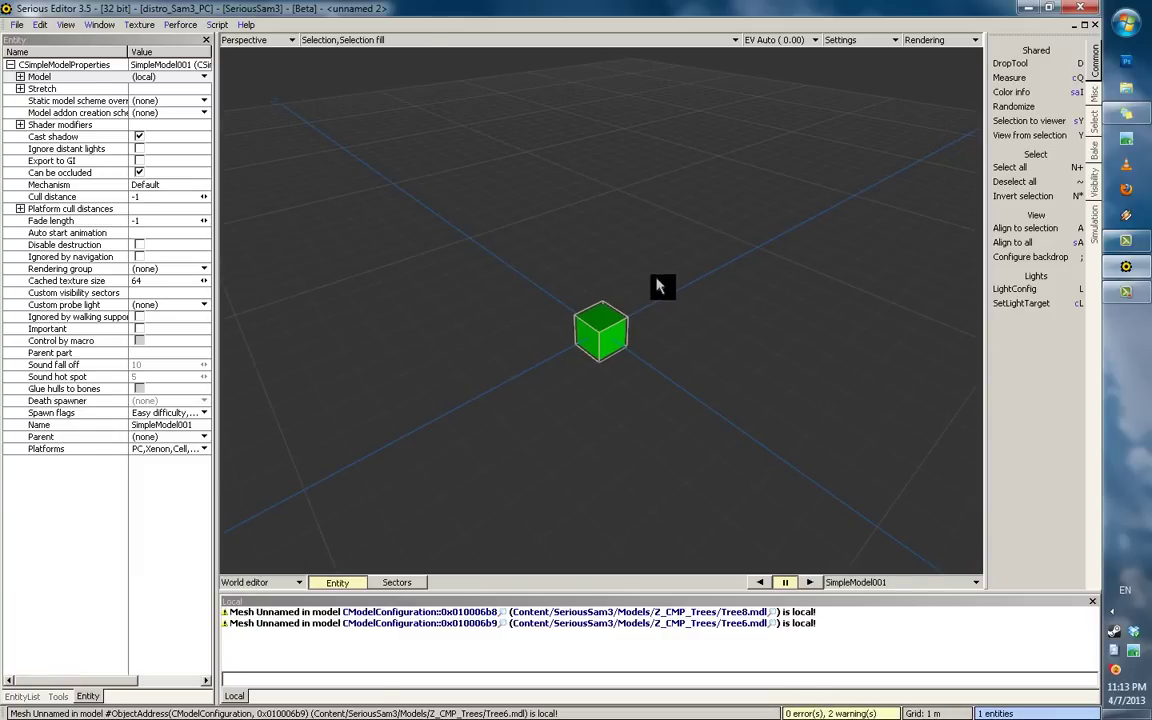
{"action": "key", "text": "e"}
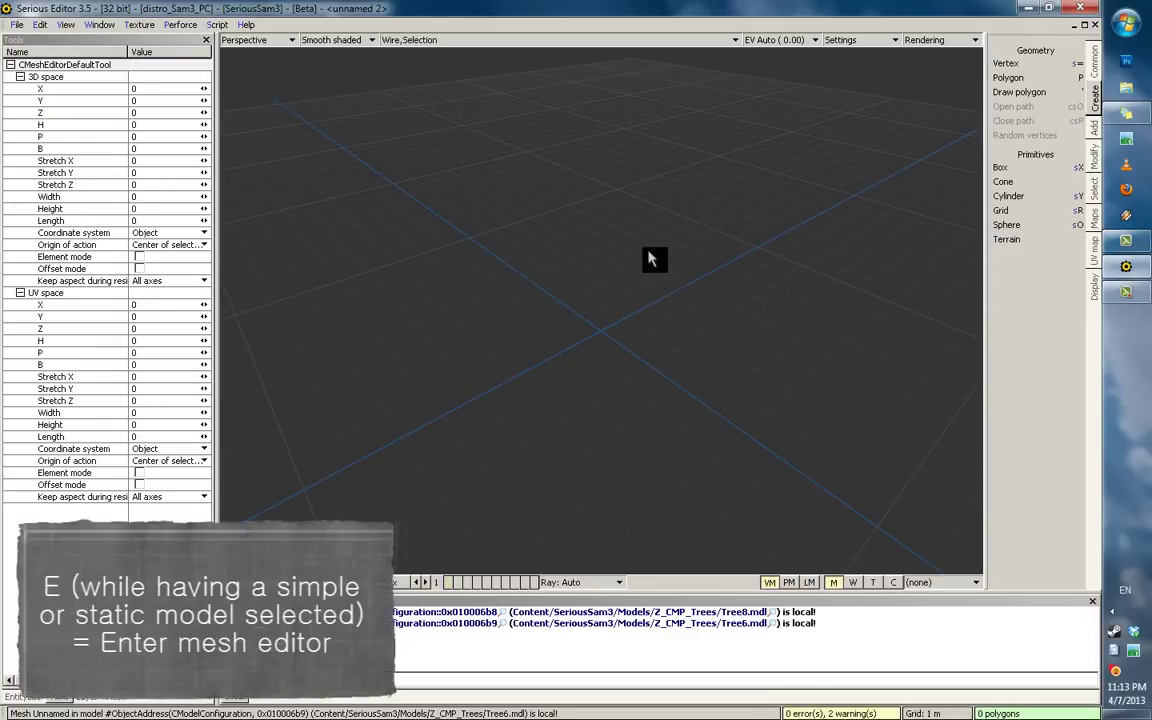
{"action": "mouse_move", "coordinate": [637, 289]}
{"action": "middle_mouse_down"}
{"action": "mouse_move", "coordinate": [627, 278]}
{"action": "mouse_move", "coordinate": [647, 291]}
{"action": "middle_mouse_up"}
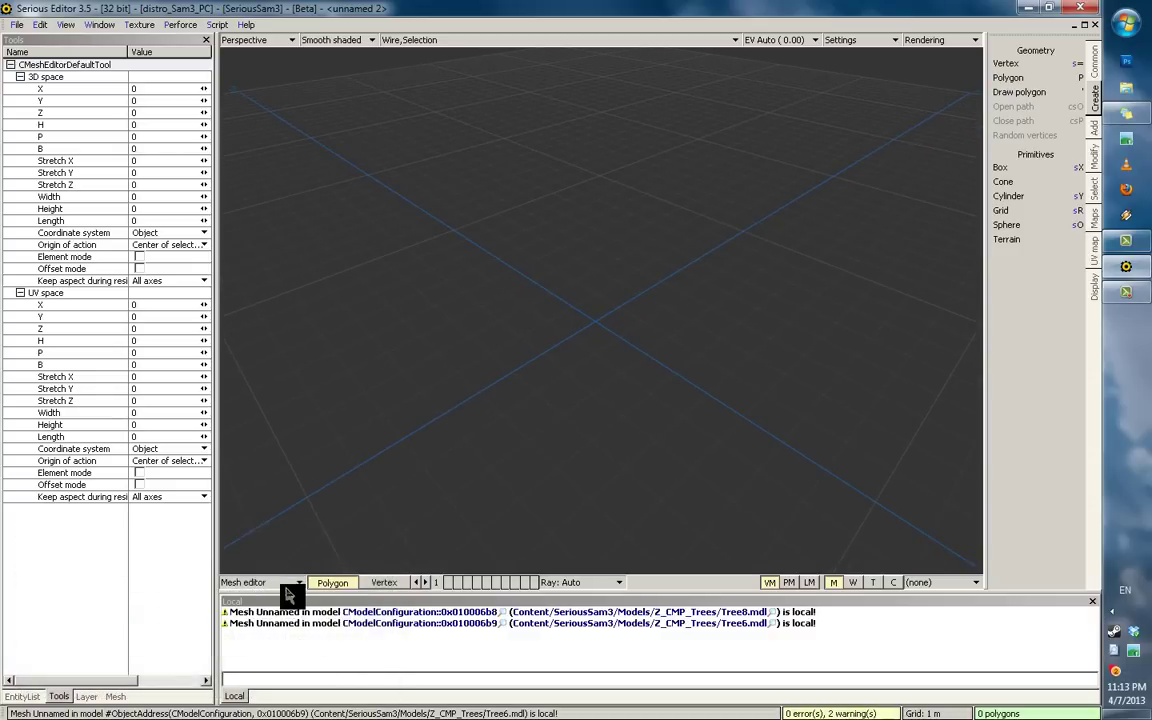
{"action": "key", "text": "e"}
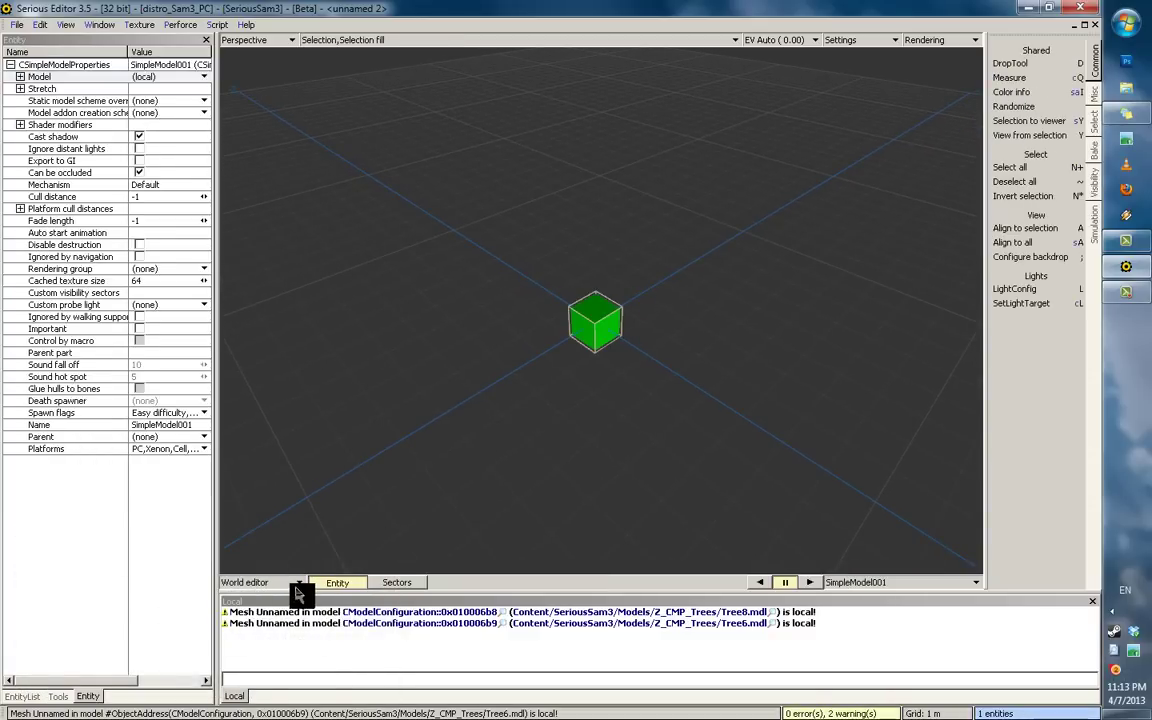
{"action": "left_click", "coordinate": [297, 584]}
{"action": "left_click", "coordinate": [569, 361]}
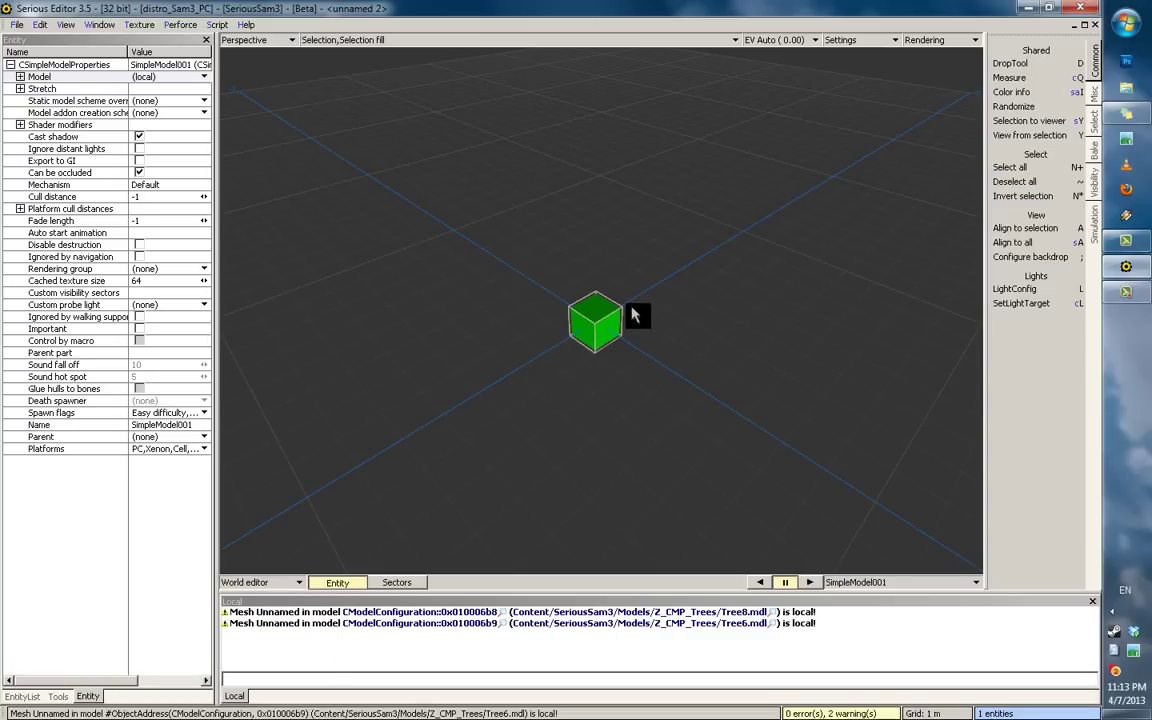
Step: Switch from the world editor to the mesh editor for the selected simple model
{"action": "left_click", "coordinate": [297, 584]}
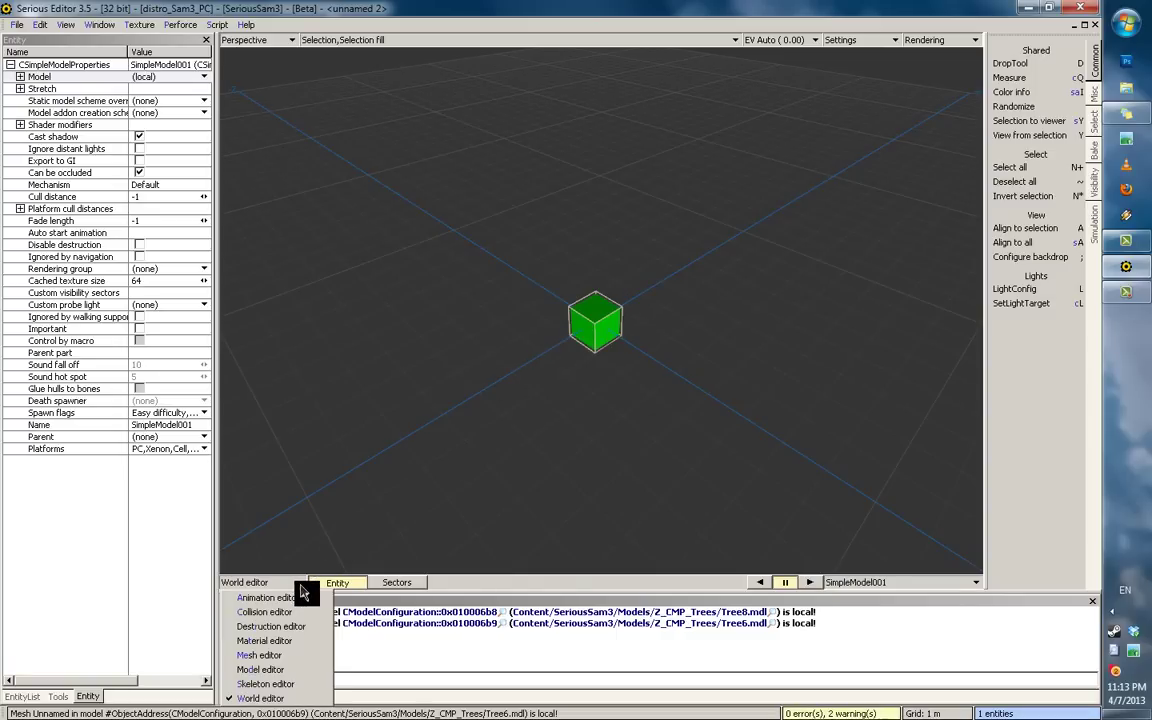
{"action": "left_click", "coordinate": [257, 655]}
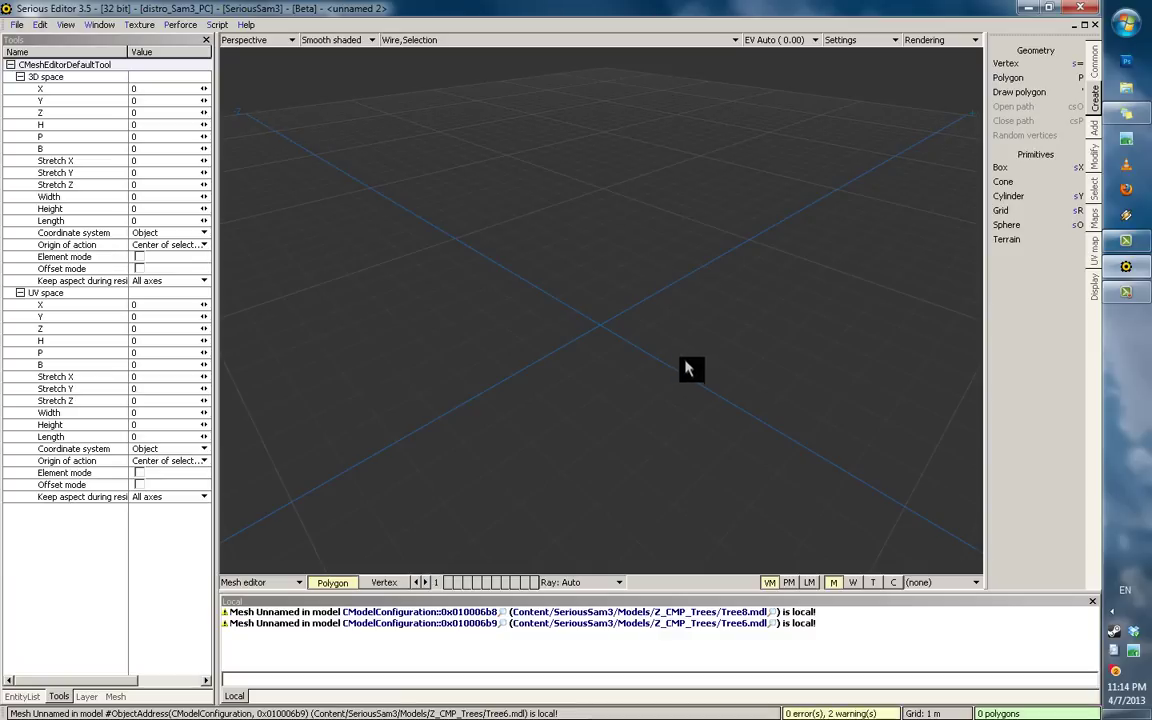
{"action": "middle_click_drag", "start_coordinate": [686, 368], "coordinate": [669, 303]}
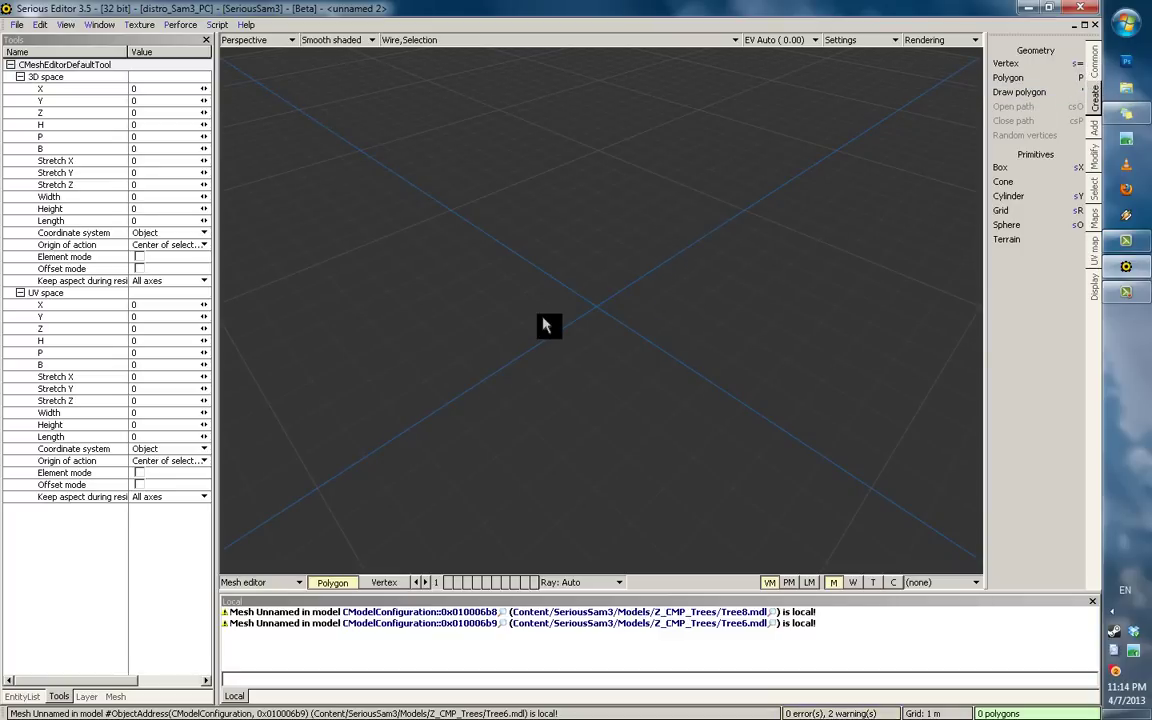
Step: Find the available mesh primitives and start creating a Terrain primitive
{"action": "key", "text": "shift+p"}
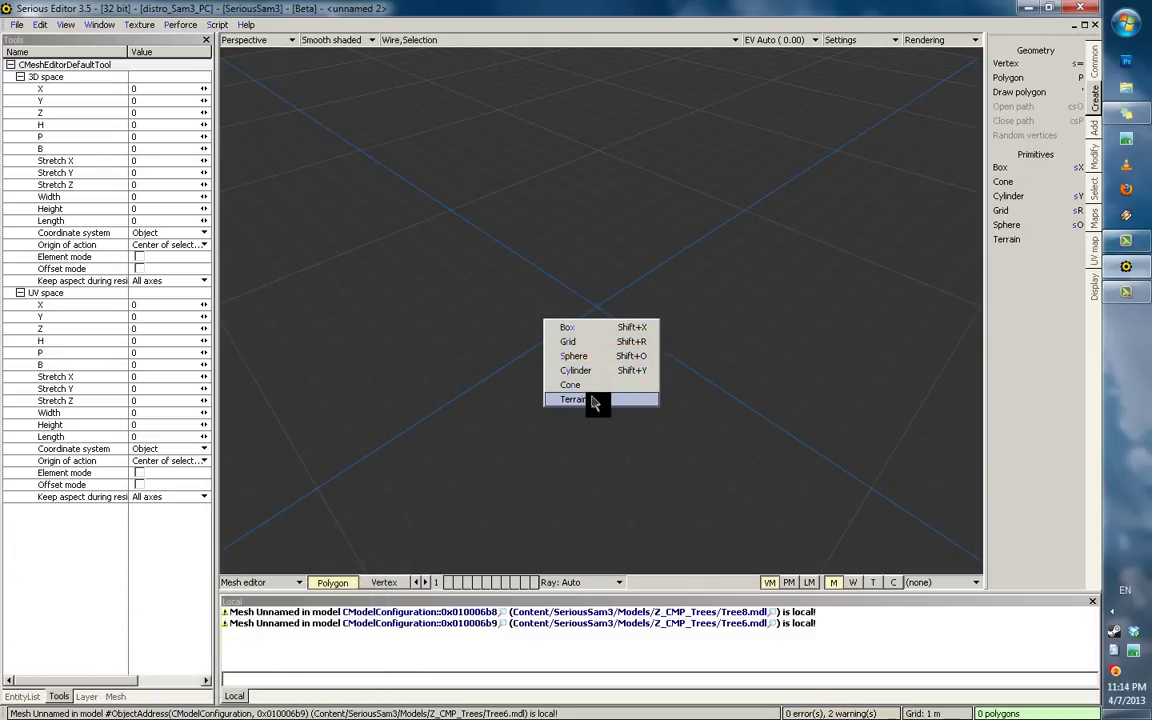
{"action": "left_click", "coordinate": [764, 299]}
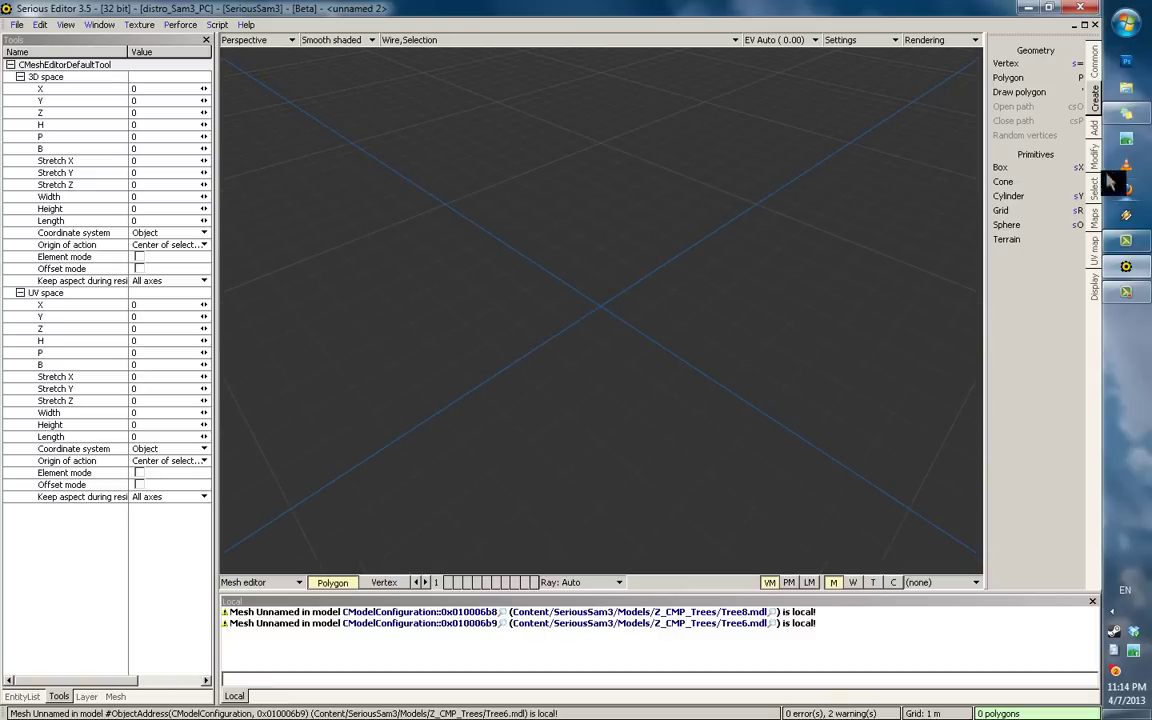
{"action": "left_click", "coordinate": [1094, 78]}
{"action": "left_click", "coordinate": [1094, 117]}
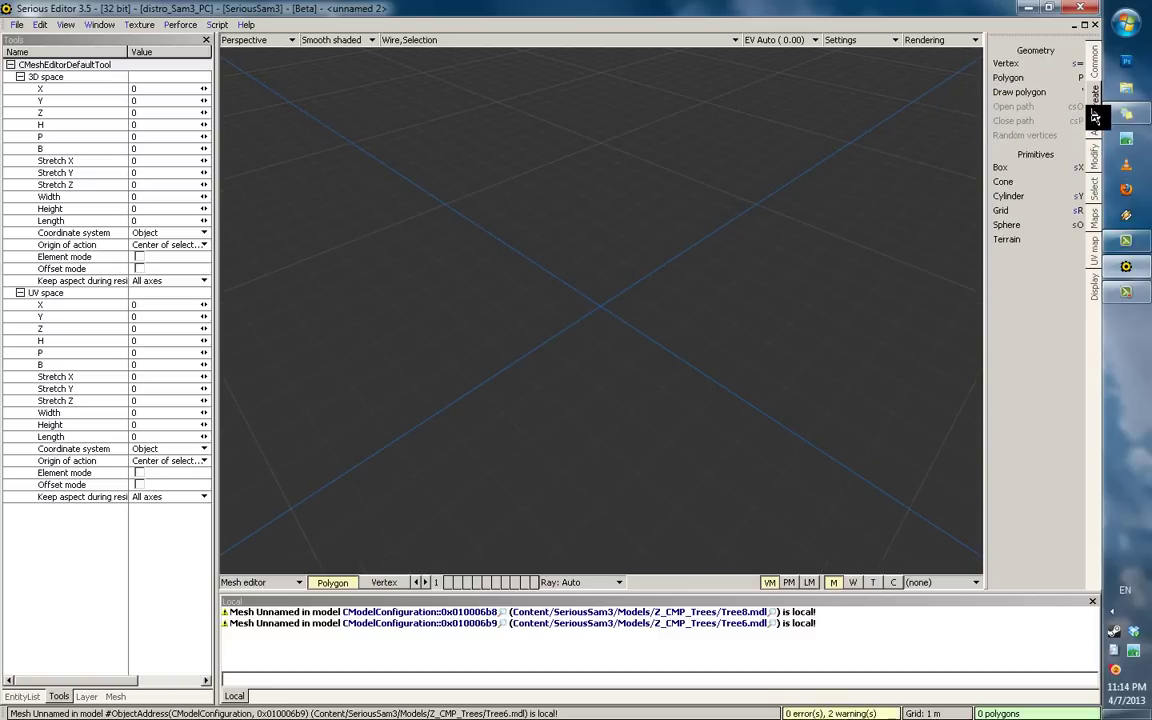
{"action": "left_click", "coordinate": [1003, 241]}
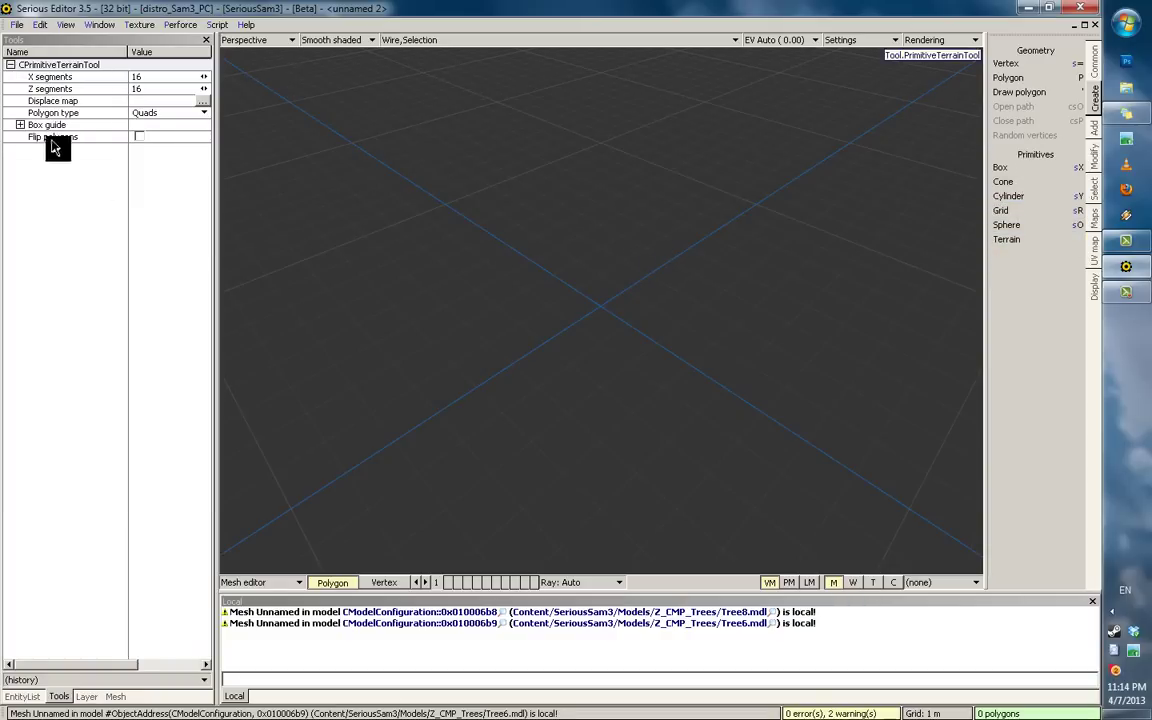
Step: Set the height in the terrain primitive's box size to 0
{"action": "left_click", "coordinate": [20, 125]}
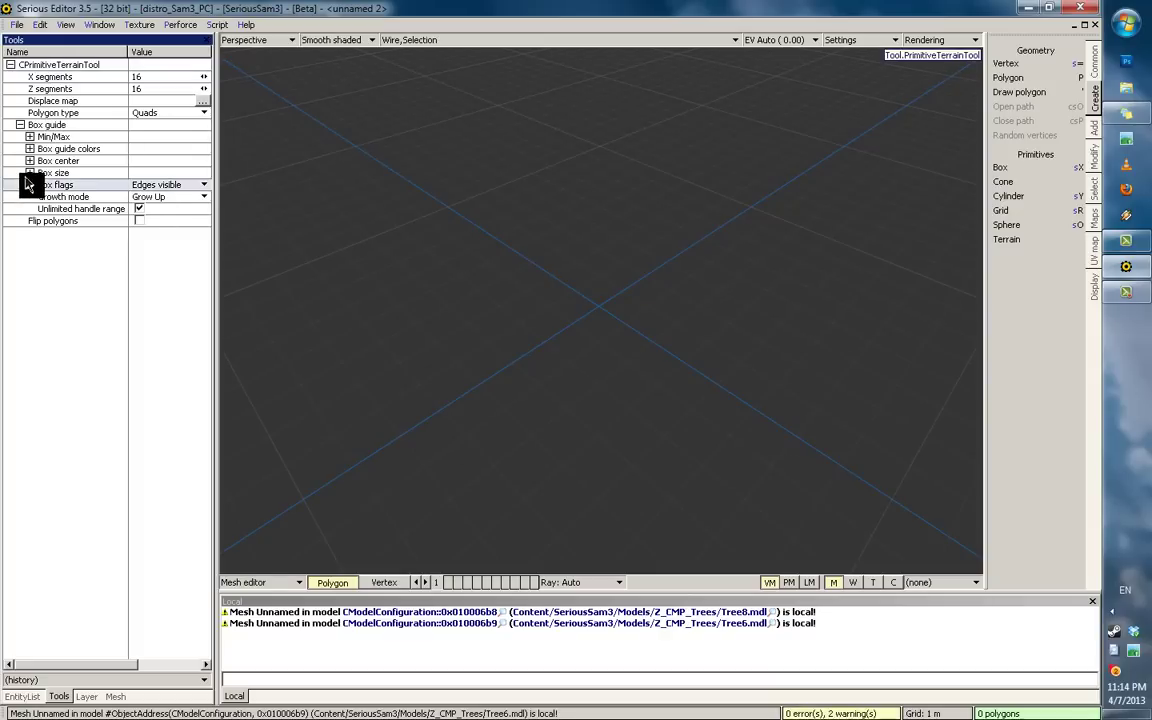
{"action": "left_click", "coordinate": [30, 172]}
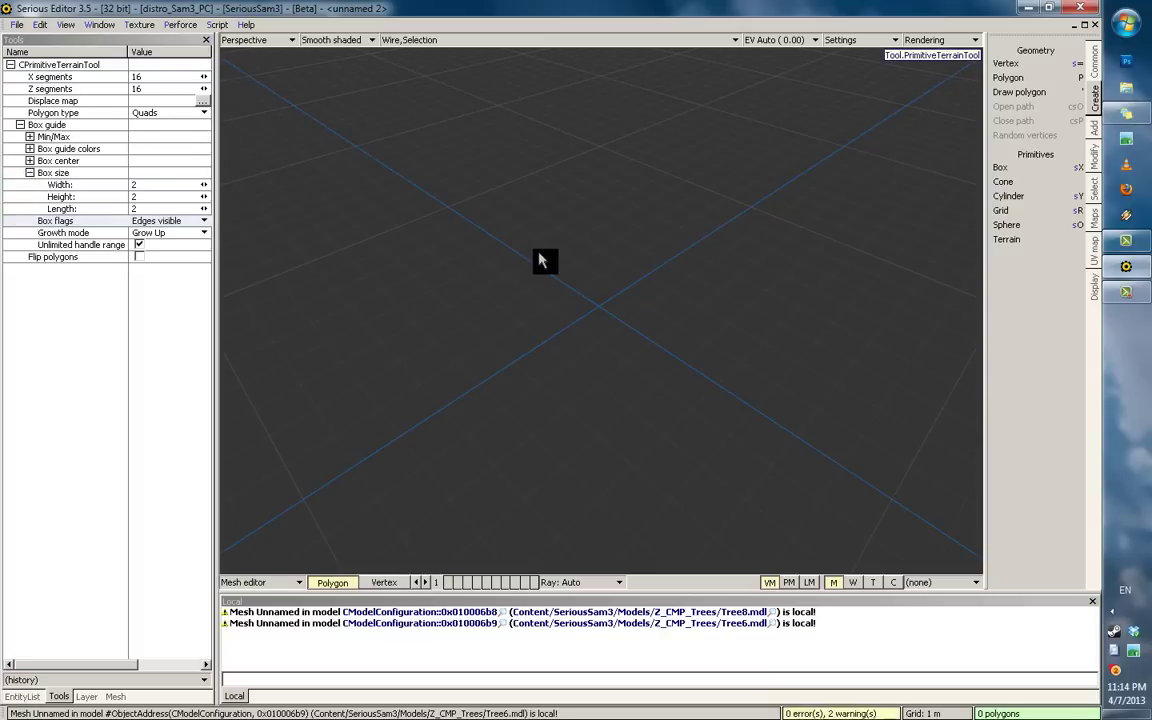
{"action": "left_click", "coordinate": [168, 197]}
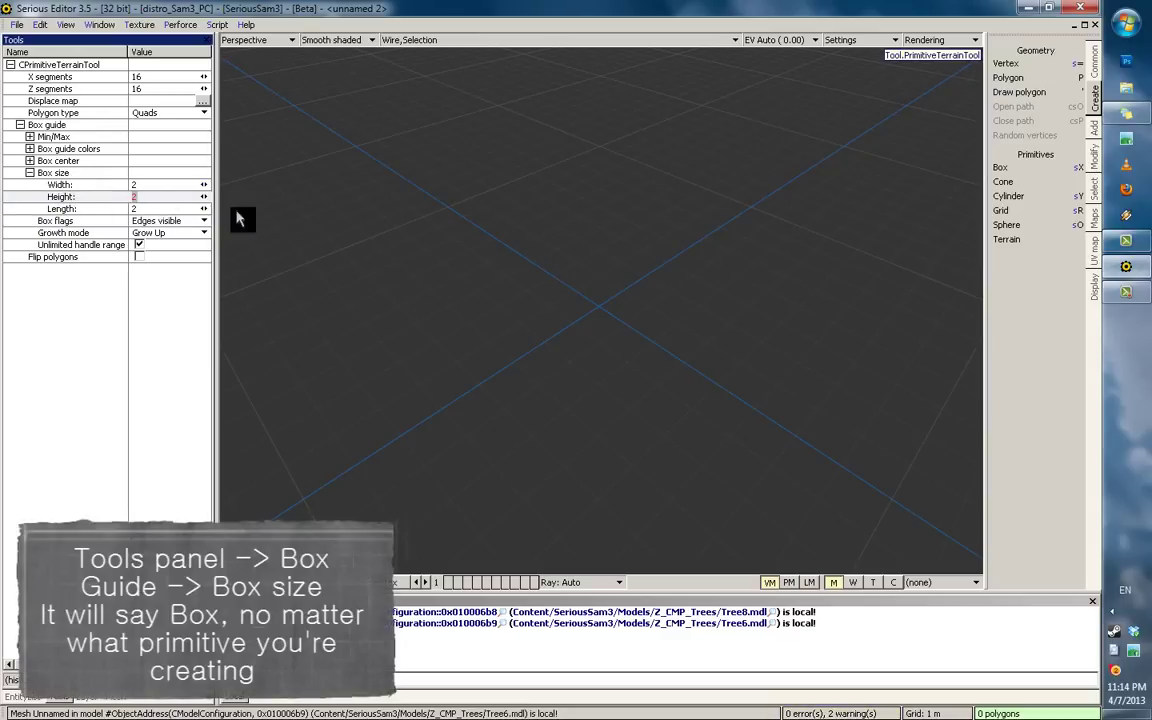
{"action": "left_click", "coordinate": [103, 219]}
{"action": "left_click", "coordinate": [99, 198]}
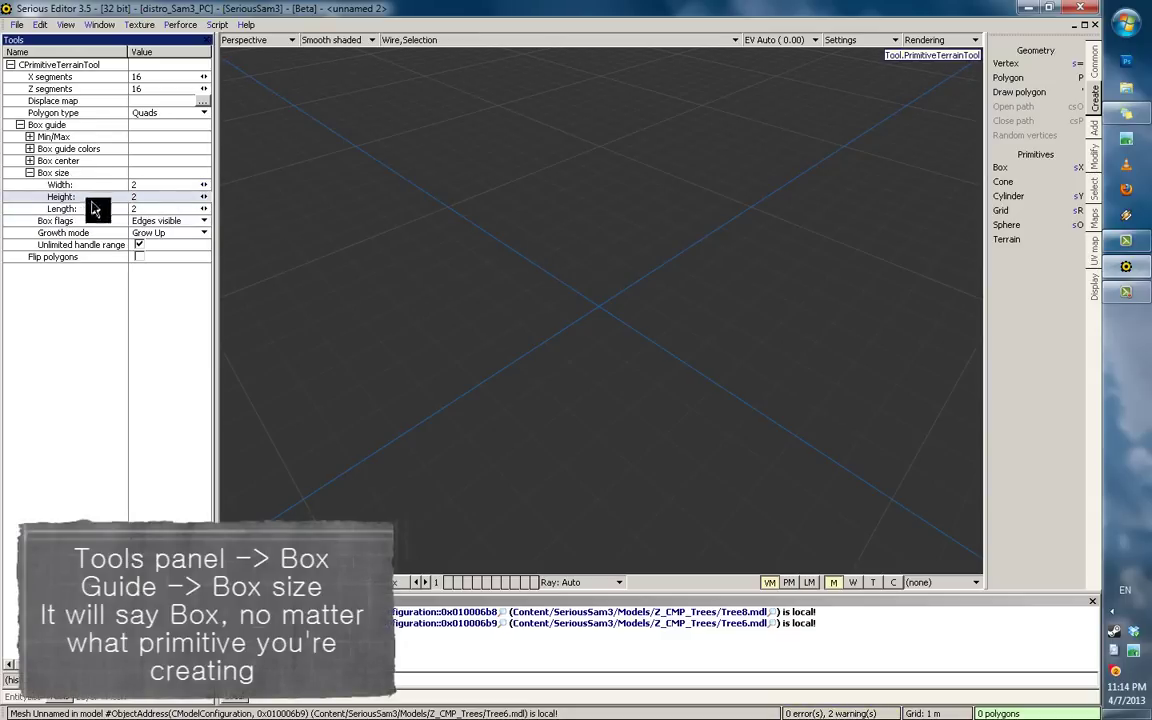
{"action": "left_click", "coordinate": [91, 201]}
{"action": "type", "text": "0"}
{"action": "key", "text": "Return"}
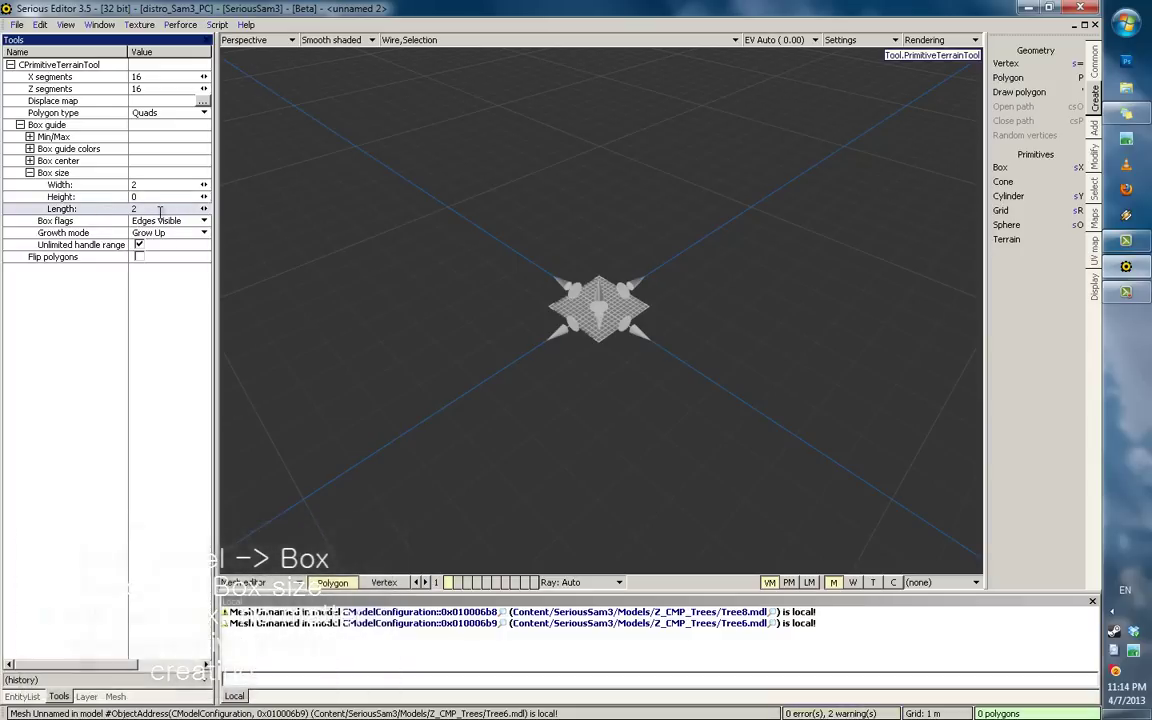
Step: Set both the length and the width of the terrain primitive to 200
{"action": "left_click", "coordinate": [158, 210]}
{"action": "type", "text": "00"}
{"action": "left_click", "coordinate": [158, 189]}
{"action": "type", "text": "00"}
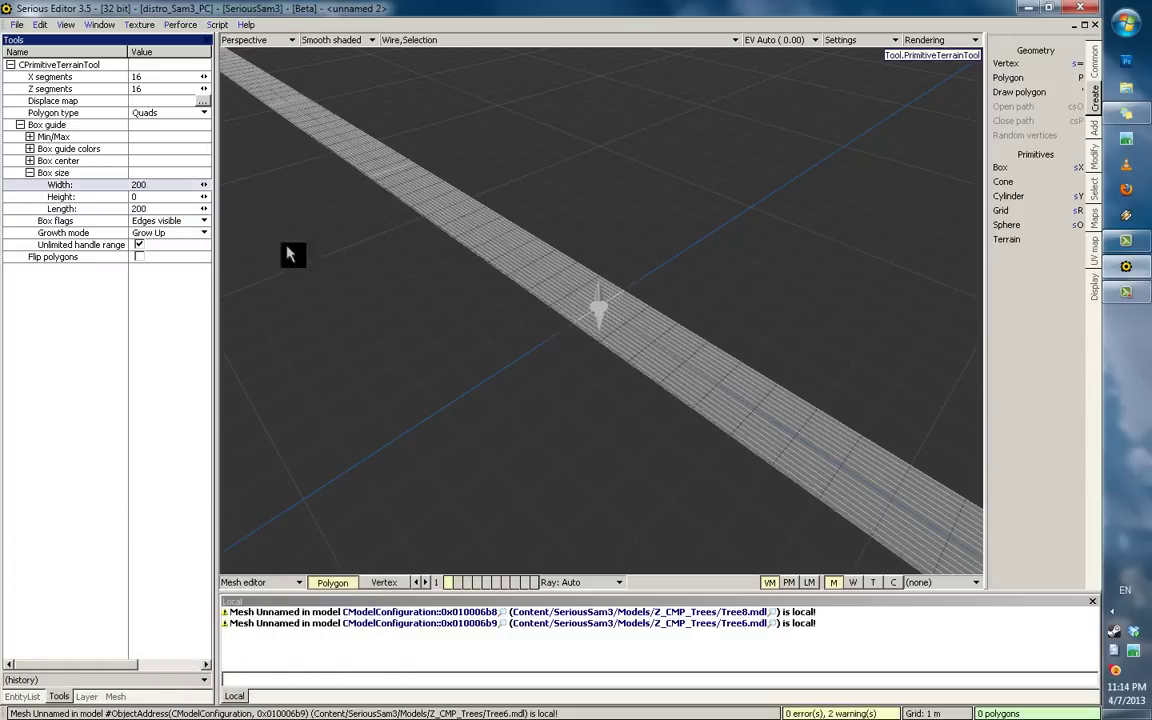
{"action": "middle_click_drag", "start_coordinate": [604, 320], "coordinate": [548, 255]}
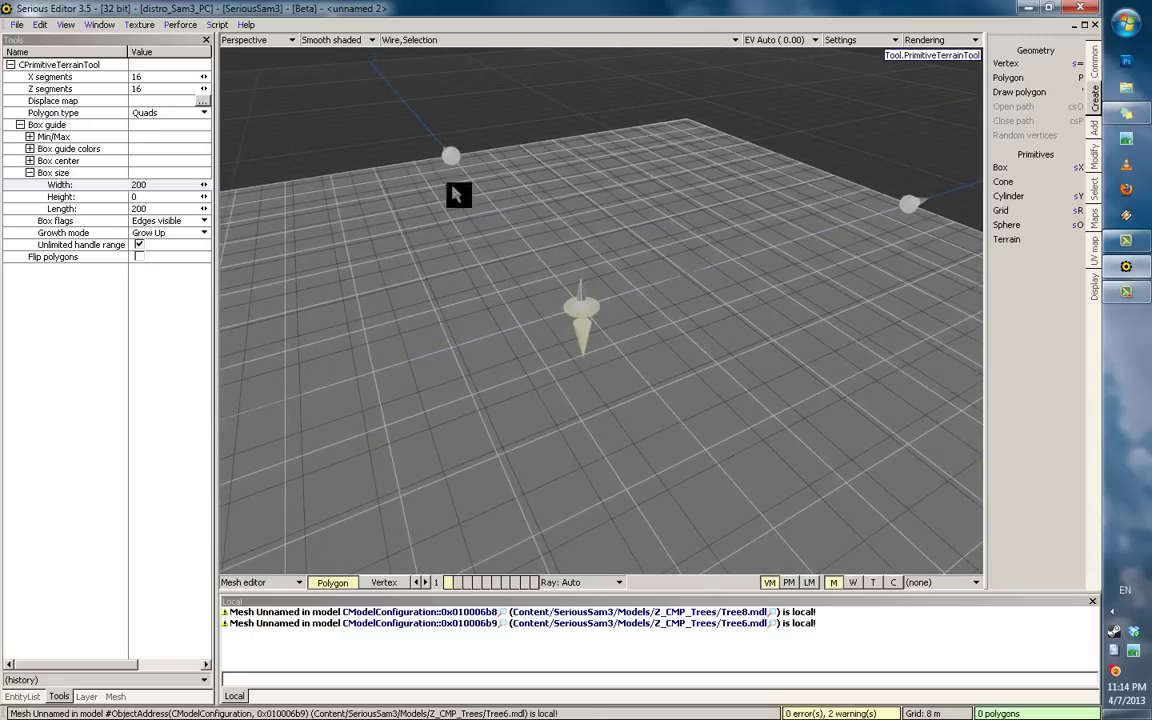
Step: Set both the X segments and the Z segments of the terrain primitive to 64
{"action": "middle_click_drag", "start_coordinate": [514, 249], "coordinate": [432, 417]}
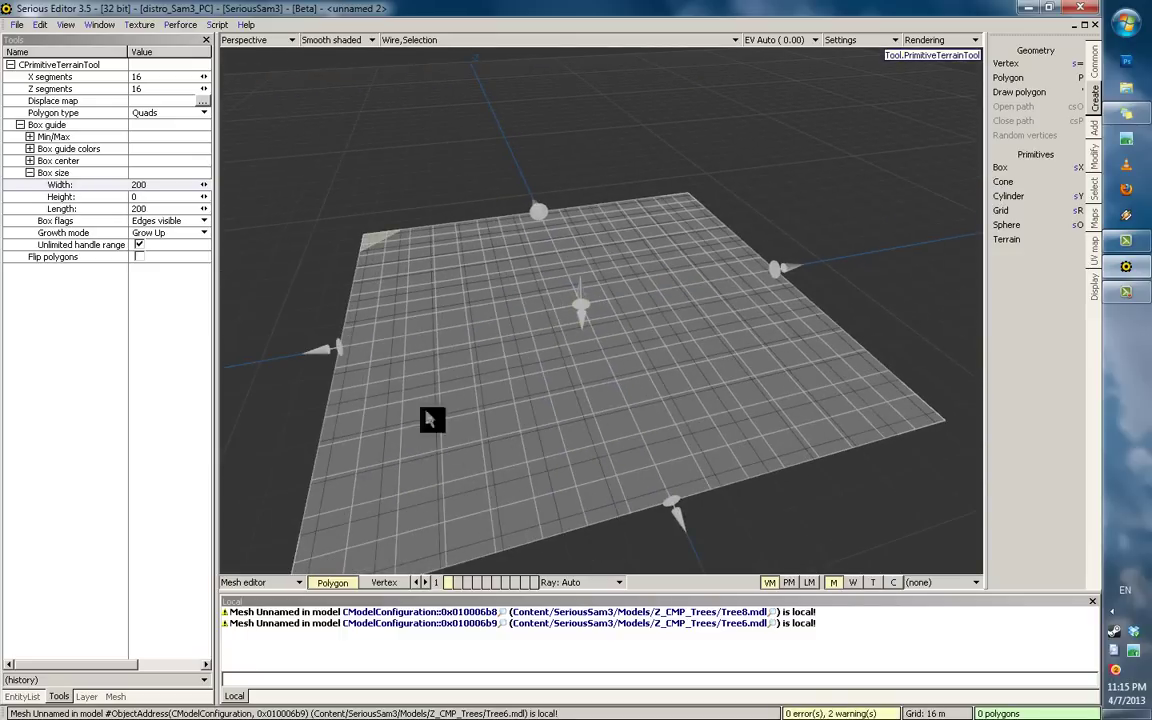
{"action": "left_click", "coordinate": [59, 77]}
{"action": "left_click", "coordinate": [74, 89]}
{"action": "left_click_drag", "start_coordinate": [147, 77], "coordinate": [108, 97]}
{"action": "type", "text": "64"}
{"action": "scroll", "coordinate": [661, 360], "scroll_direction": "up", "scroll_amount": 4}
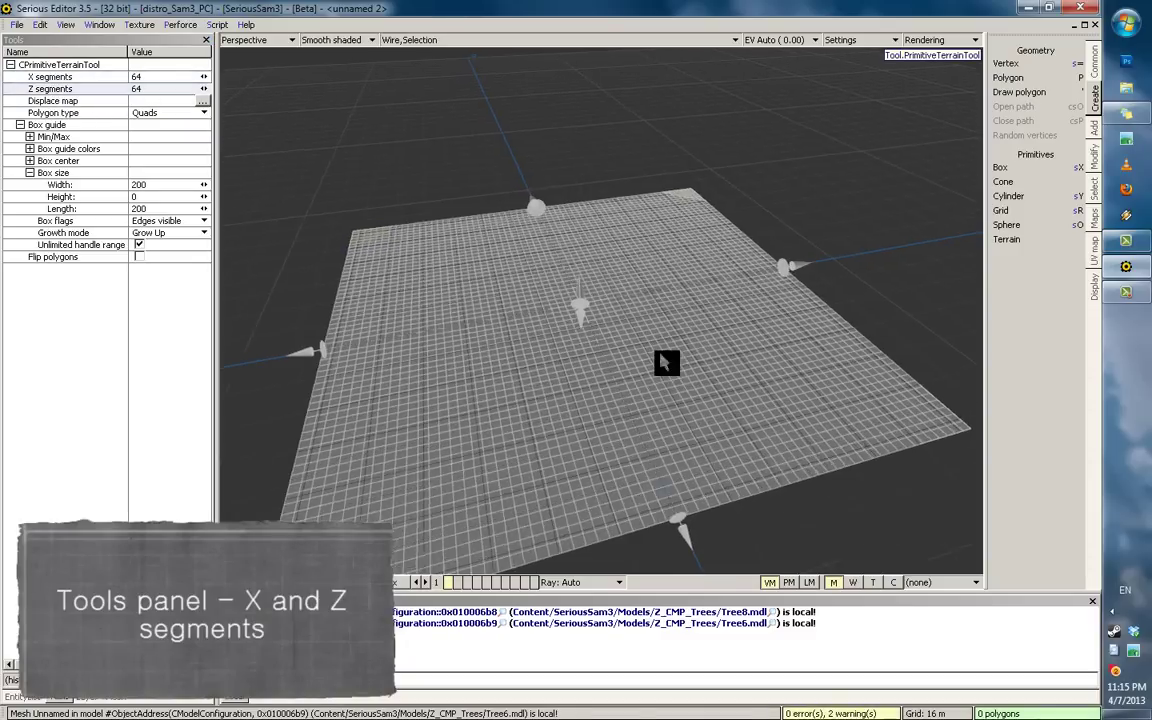
Step: Expand the terrain primitive's box center settings and set its z coordinate to 0
{"action": "left_click", "coordinate": [30, 161]}
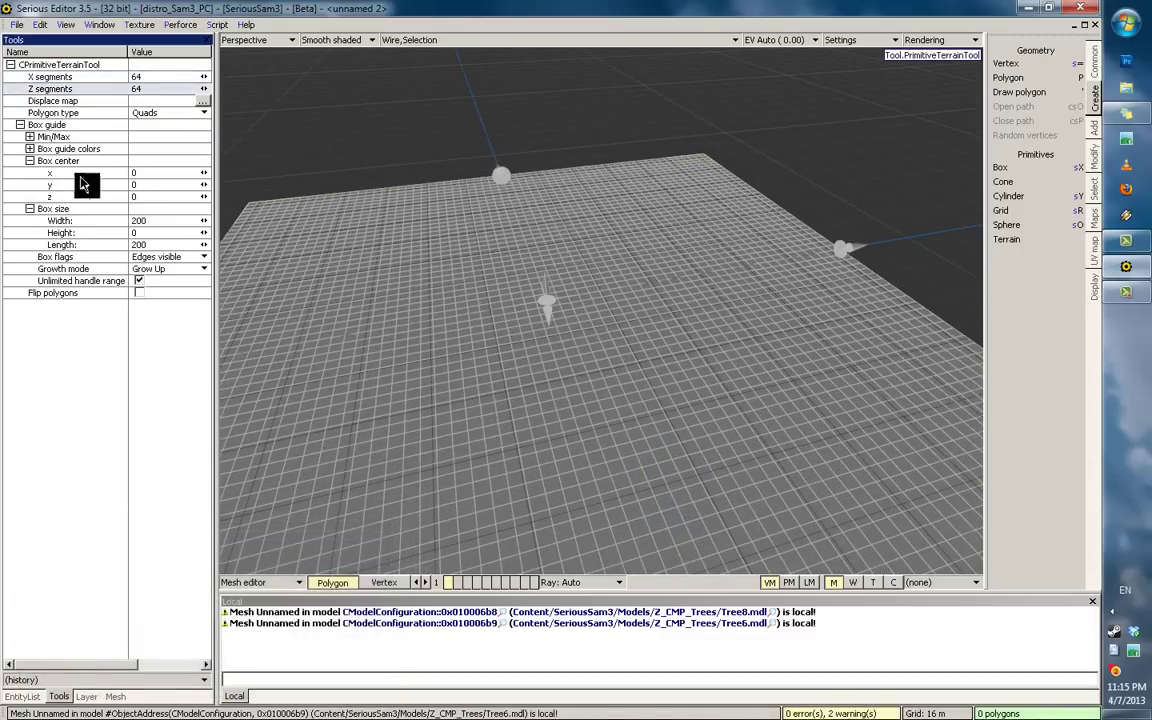
{"action": "scroll", "coordinate": [520, 190], "scroll_direction": "down", "scroll_amount": 4}
{"action": "left_click_drag", "start_coordinate": [146, 197], "coordinate": [92, 210]}
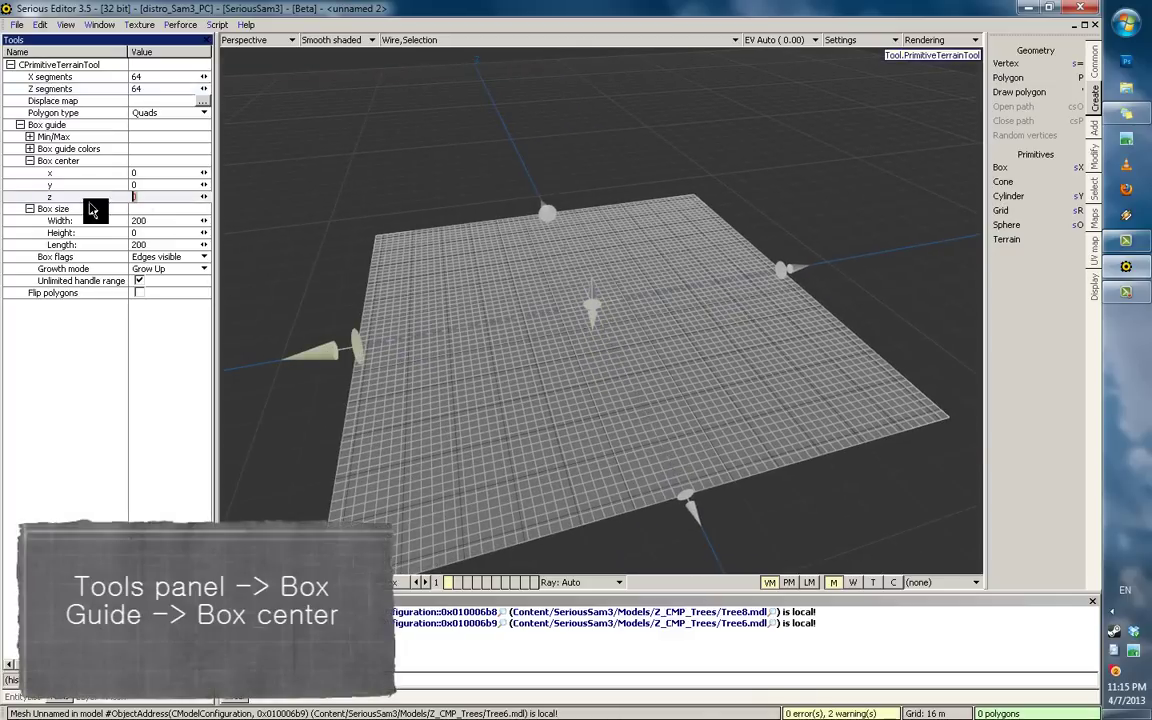
{"action": "key", "text": "Return"}
{"action": "type", "text": "0"}
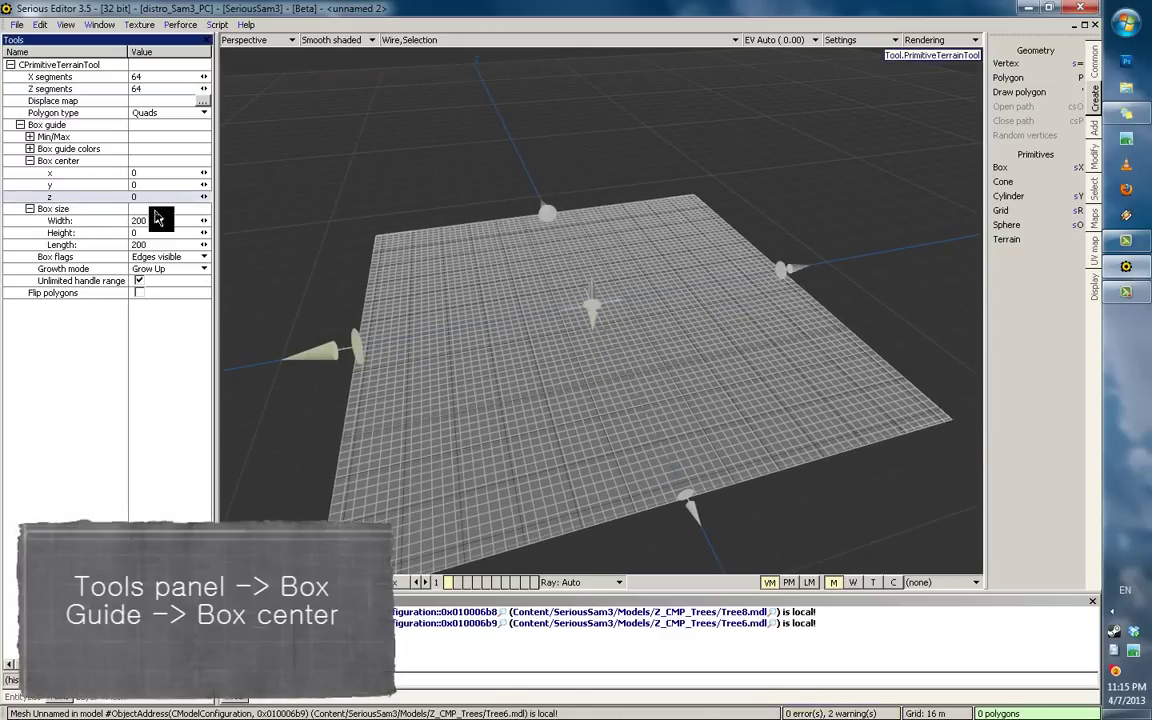
{"action": "key", "text": "Return"}
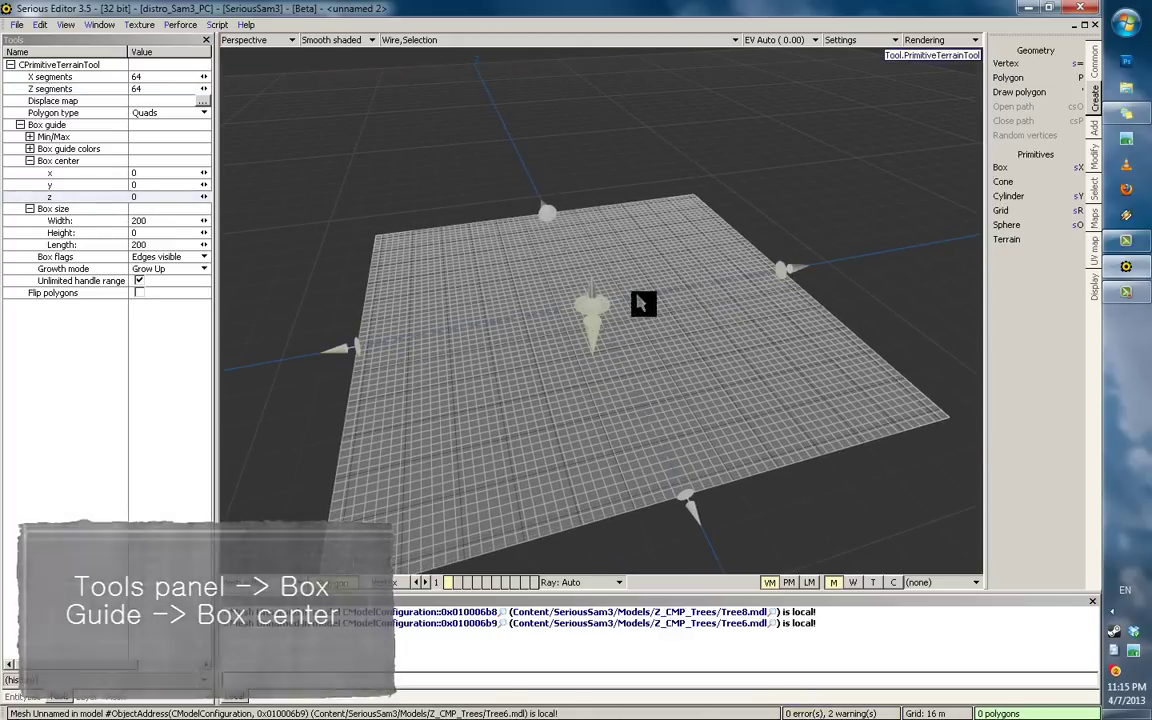
Step: Try a box center y value of 10 for the terrain primitive
{"action": "middle_click_drag", "start_coordinate": [611, 183], "coordinate": [591, 278]}
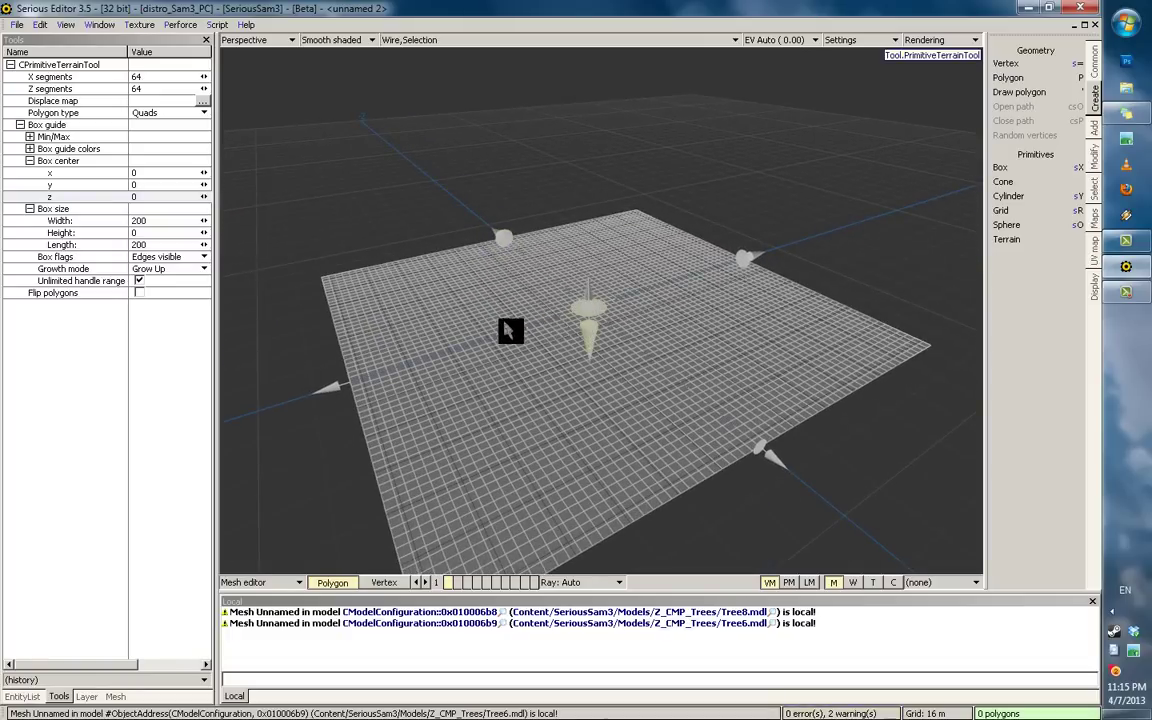
{"action": "left_click", "coordinate": [140, 185]}
{"action": "type", "text": "10"}
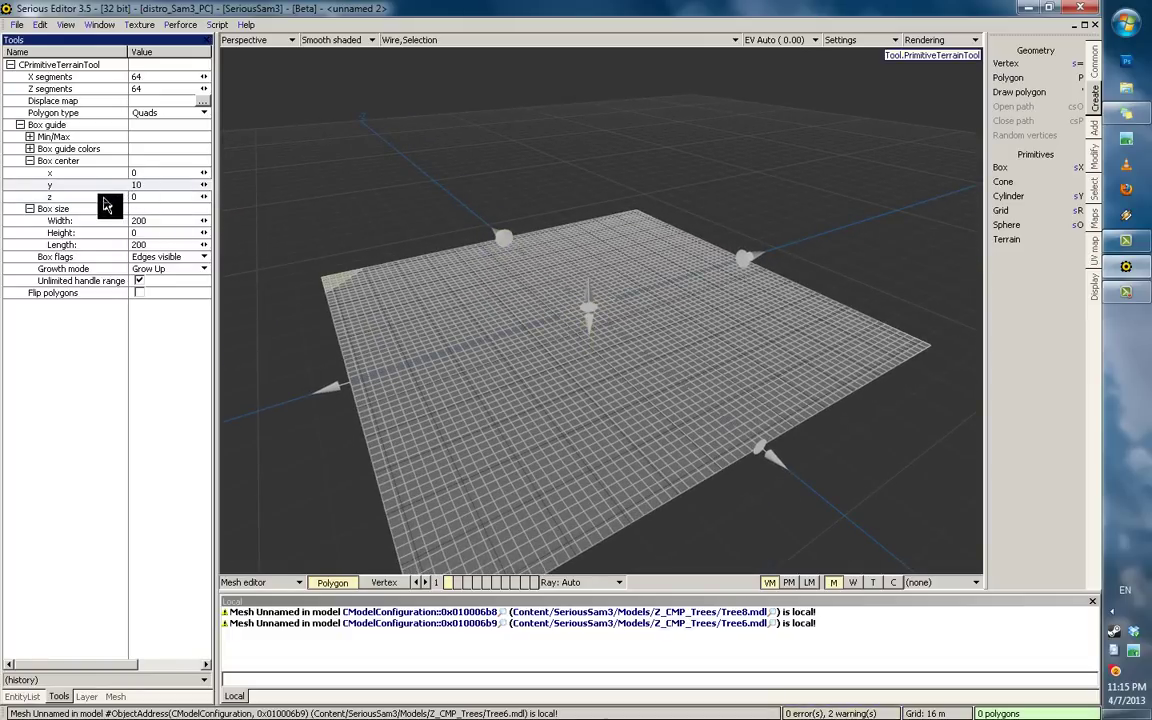
{"action": "key", "text": "Return"}
{"action": "middle_click_drag", "start_coordinate": [586, 275], "coordinate": [589, 231]}
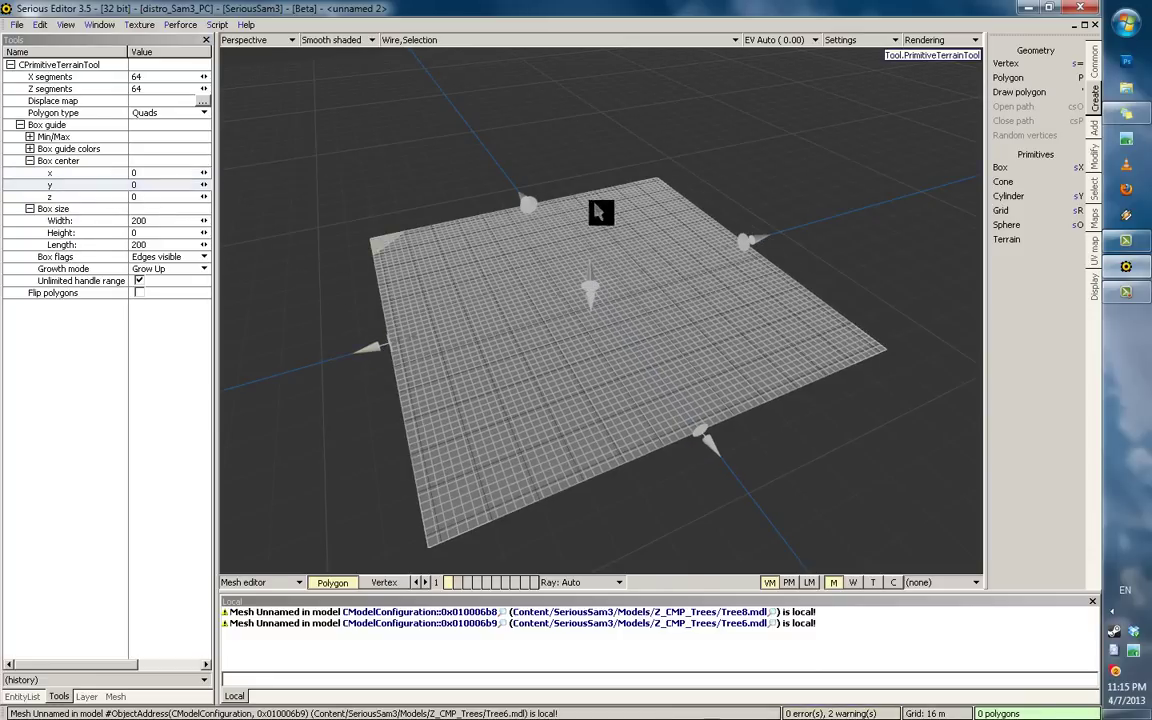
Step: Complete the terrain primitive by dropping the Terrain tool and returning to the default mesh editing tool
{"action": "middle_click_drag", "start_coordinate": [598, 212], "coordinate": [652, 339]}
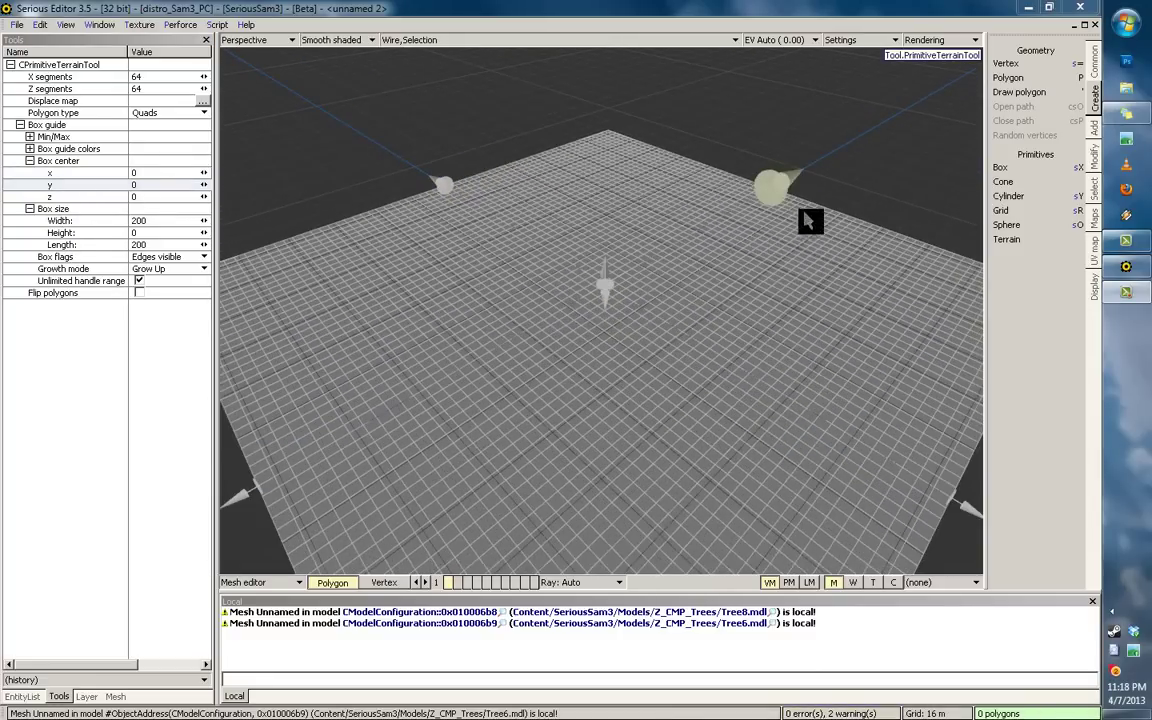
{"action": "scroll", "coordinate": [808, 265], "scroll_direction": "up", "scroll_amount": 2}
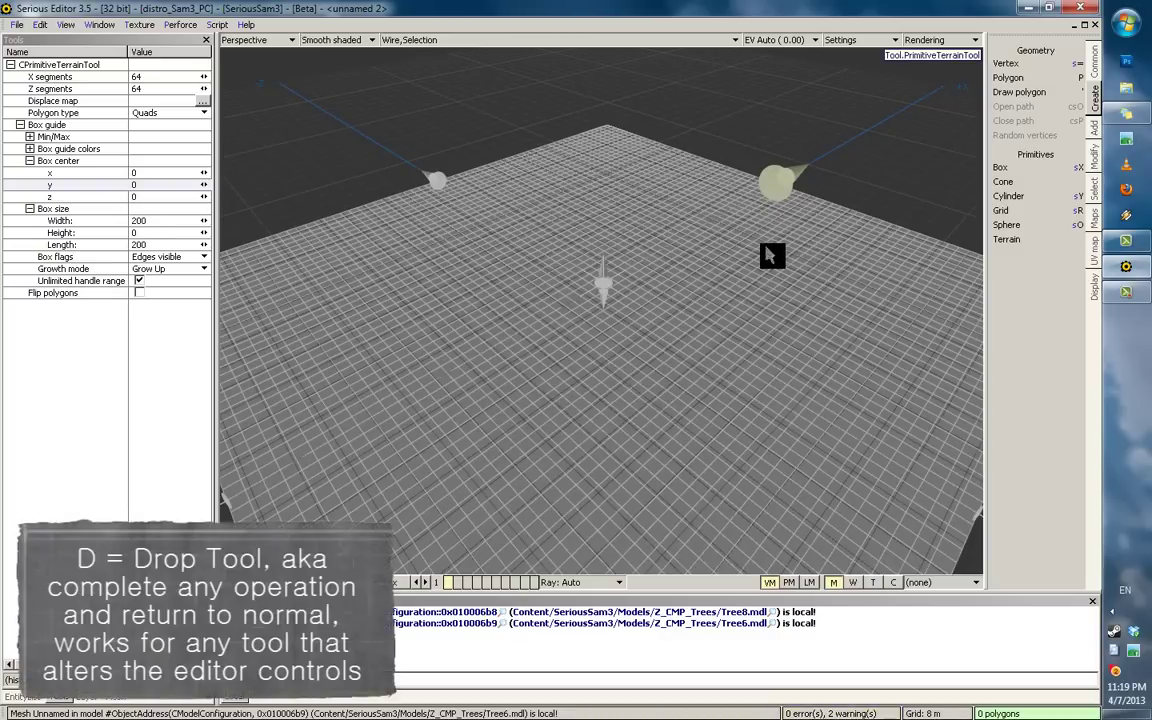
{"action": "key", "text": "d"}
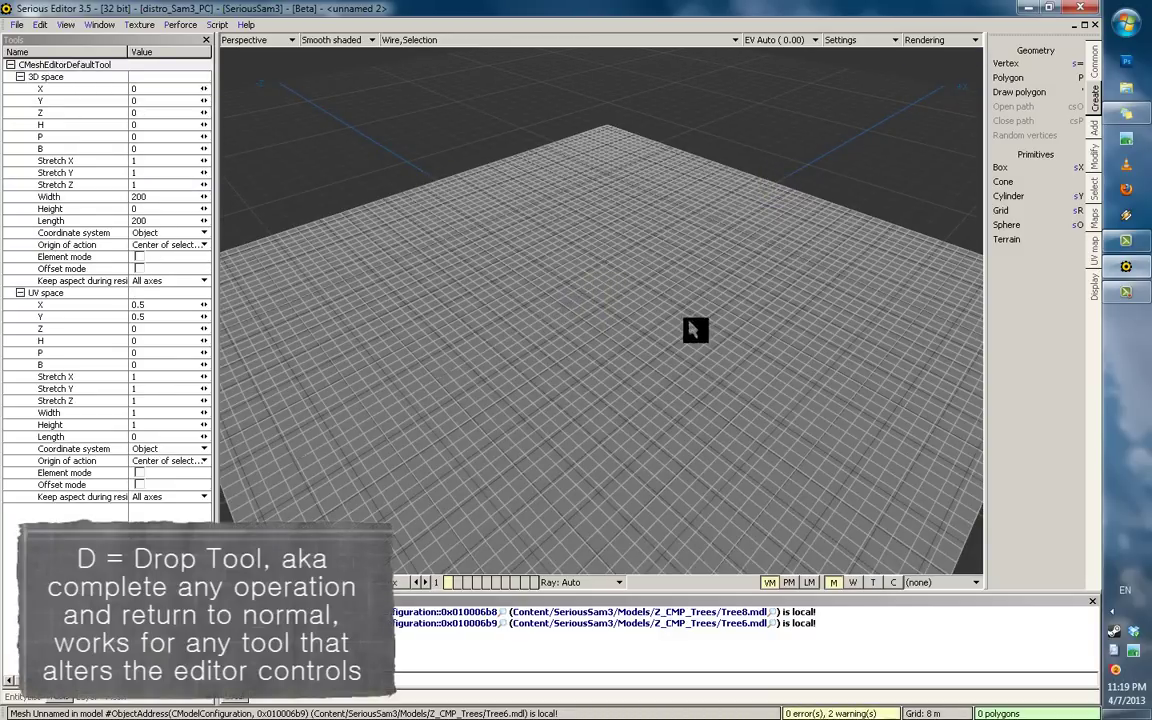
{"action": "scroll", "coordinate": [695, 265], "scroll_direction": "down", "scroll_amount": 3}
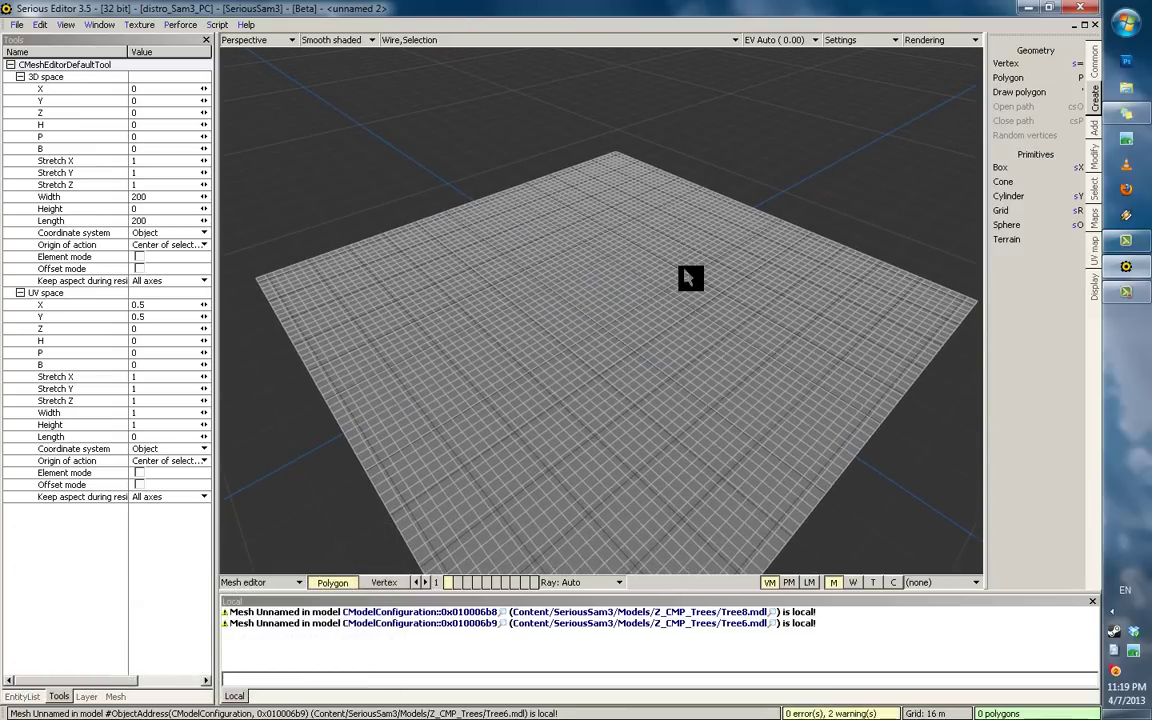
Step: Select all polygons of the terrain mesh to check the polygon count, and clear the selection
{"action": "key", "text": "KP_Add"}
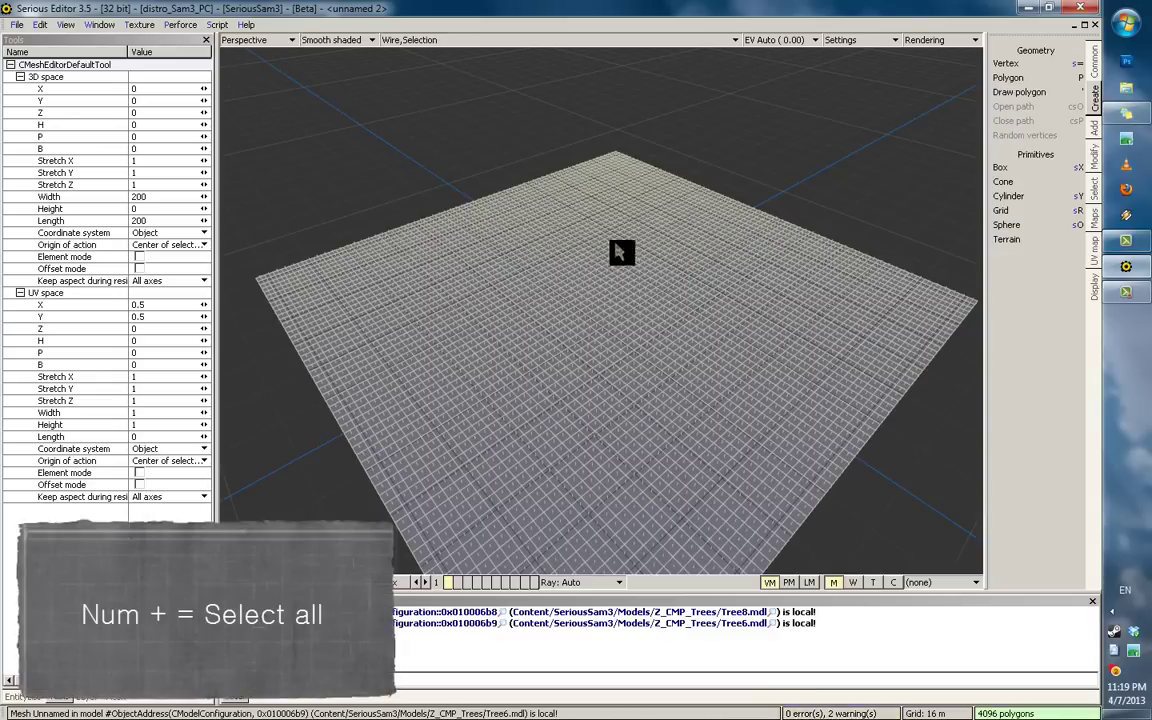
{"action": "middle_click_drag", "start_coordinate": [548, 260], "coordinate": [641, 235]}
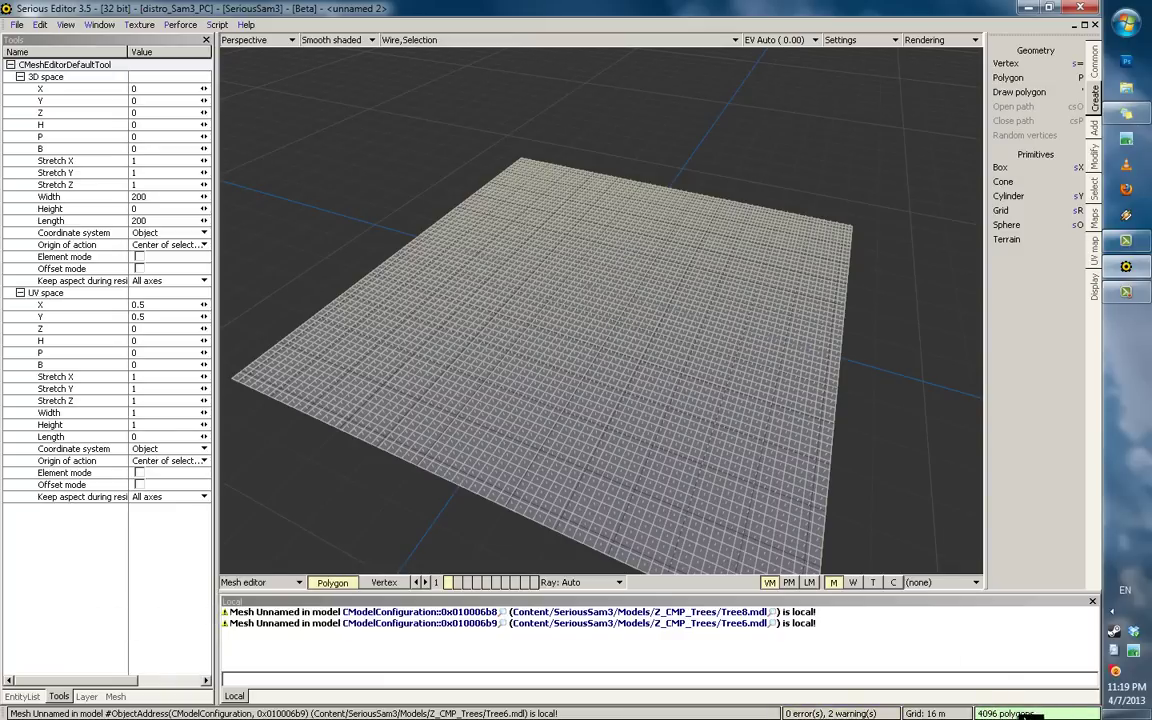
{"action": "scroll", "coordinate": [903, 456], "scroll_direction": "up", "scroll_amount": 3}
{"action": "middle_click_drag", "start_coordinate": [903, 456], "coordinate": [748, 252]}
{"action": "scroll", "coordinate": [720, 226], "scroll_direction": "down", "scroll_amount": 2}
{"action": "left_click", "coordinate": [702, 338]}
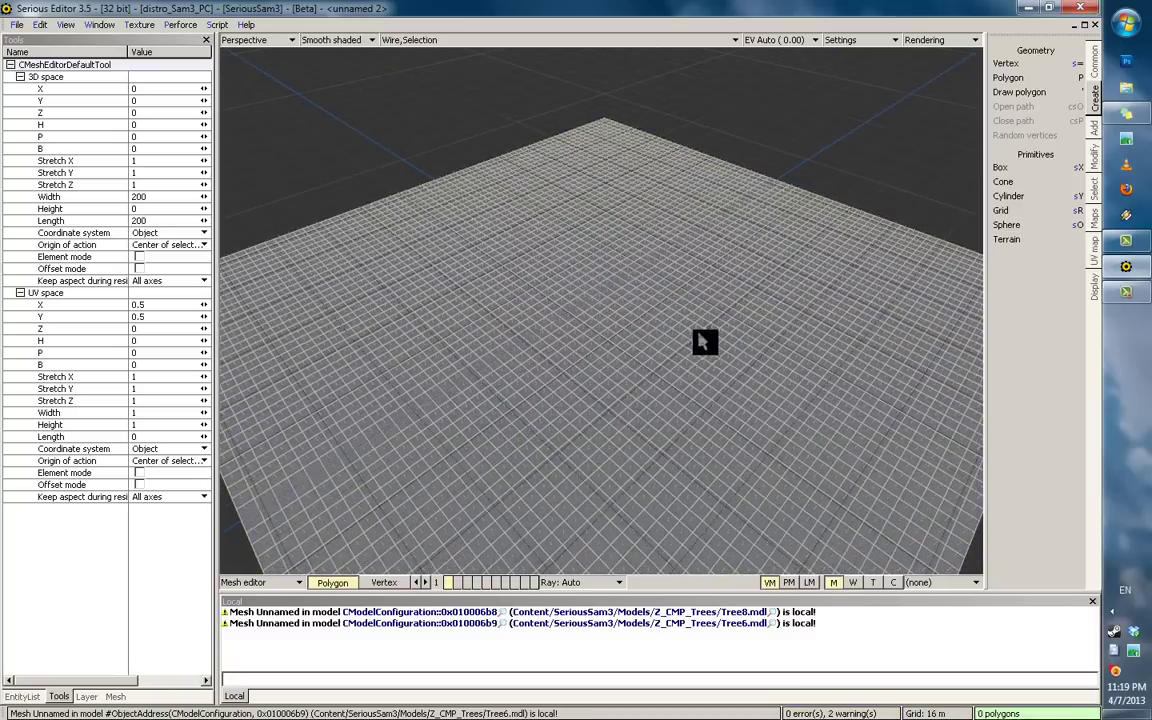
{"action": "mouse_move", "coordinate": [702, 338]}
{"action": "left_mouse_down"}
{"action": "mouse_move", "coordinate": [677, 314]}
{"action": "mouse_move", "coordinate": [675, 369]}
{"action": "left_mouse_up"}
{"action": "key", "text": "Escape"}
{"action": "middle_click_drag", "start_coordinate": [593, 277], "coordinate": [591, 254]}
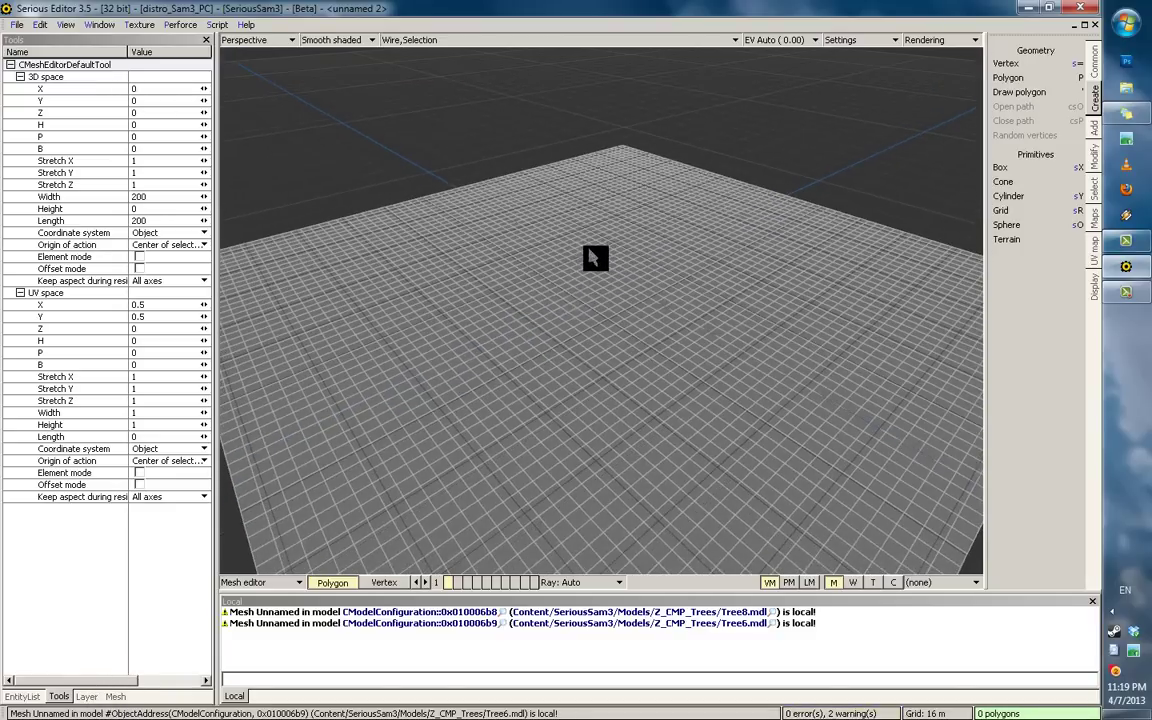
Step: Create a new ShaderPreset for the mesh layer's Default polygon map and expand its properties
{"action": "left_click", "coordinate": [88, 698]}
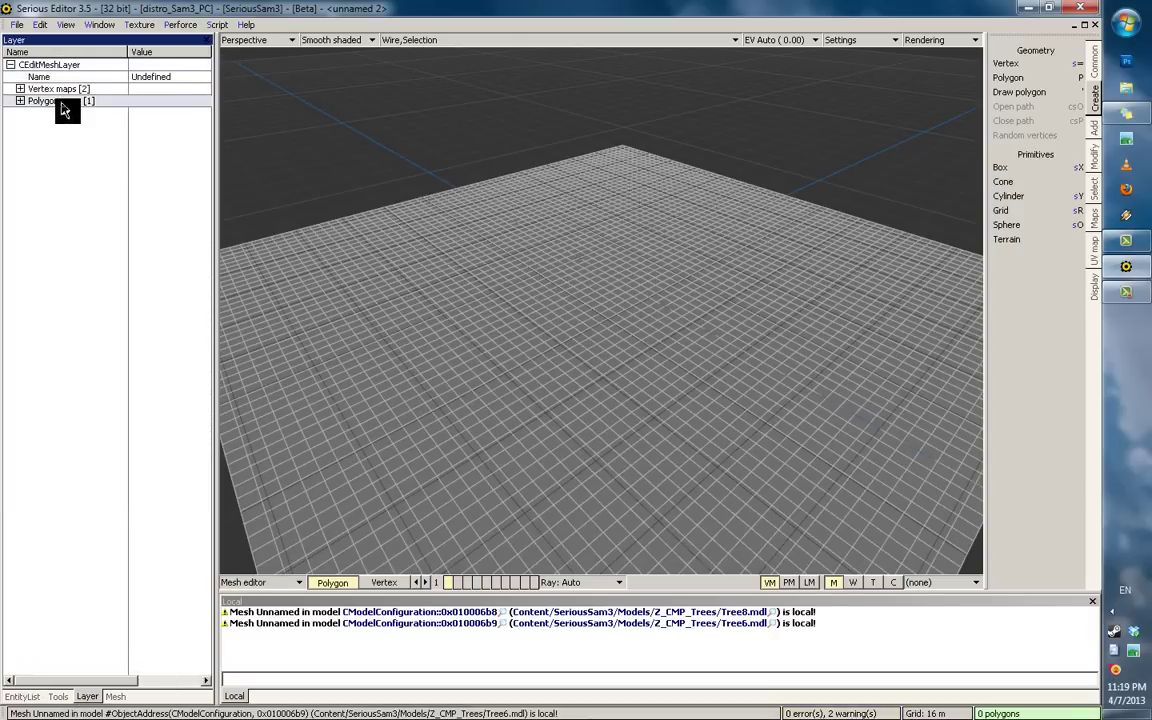
{"action": "left_click", "coordinate": [20, 101]}
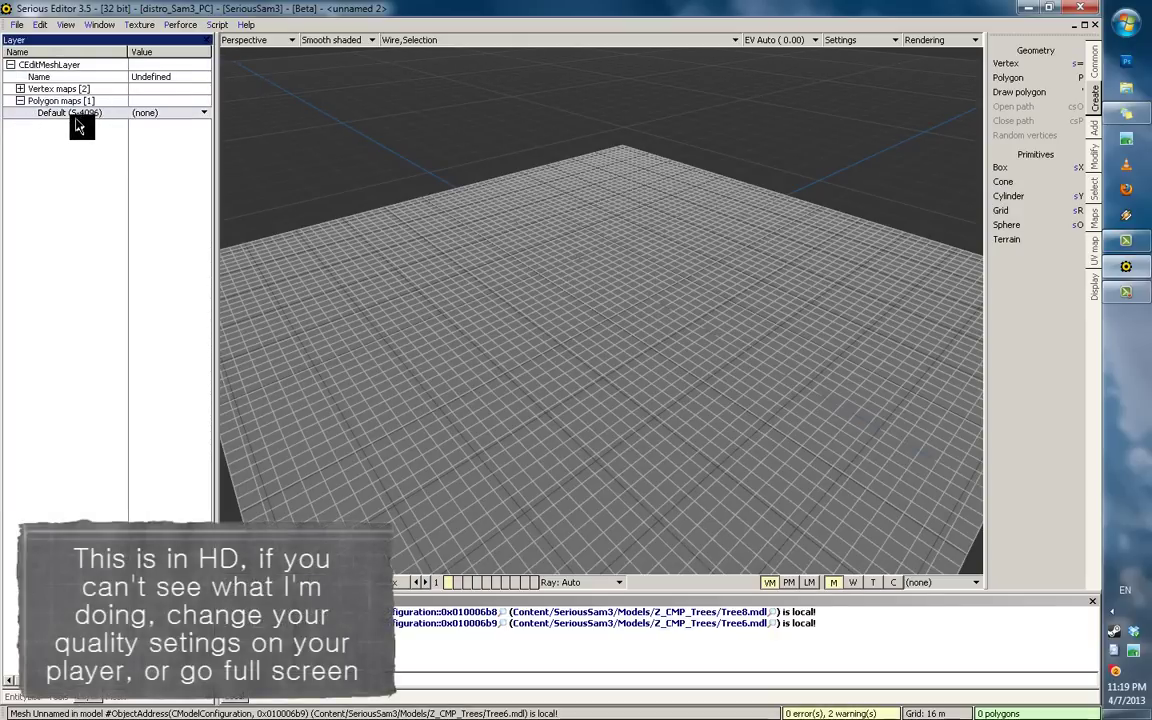
{"action": "left_click", "coordinate": [206, 115]}
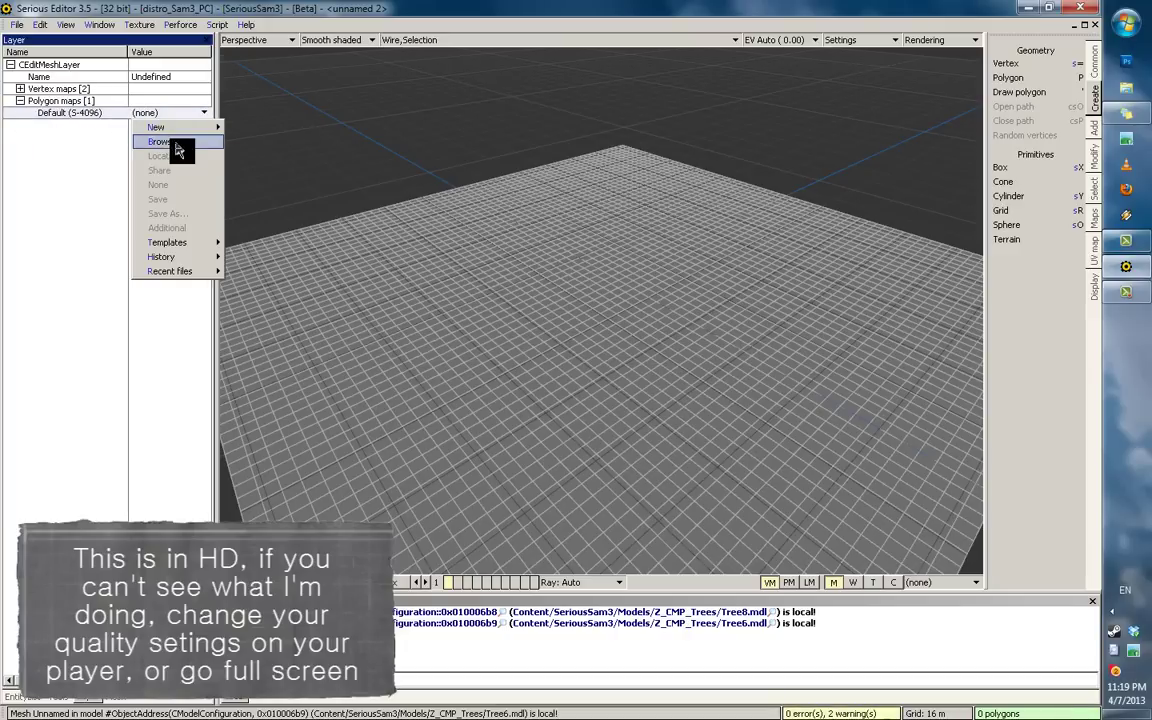
{"action": "mouse_move", "coordinate": [181, 133]}
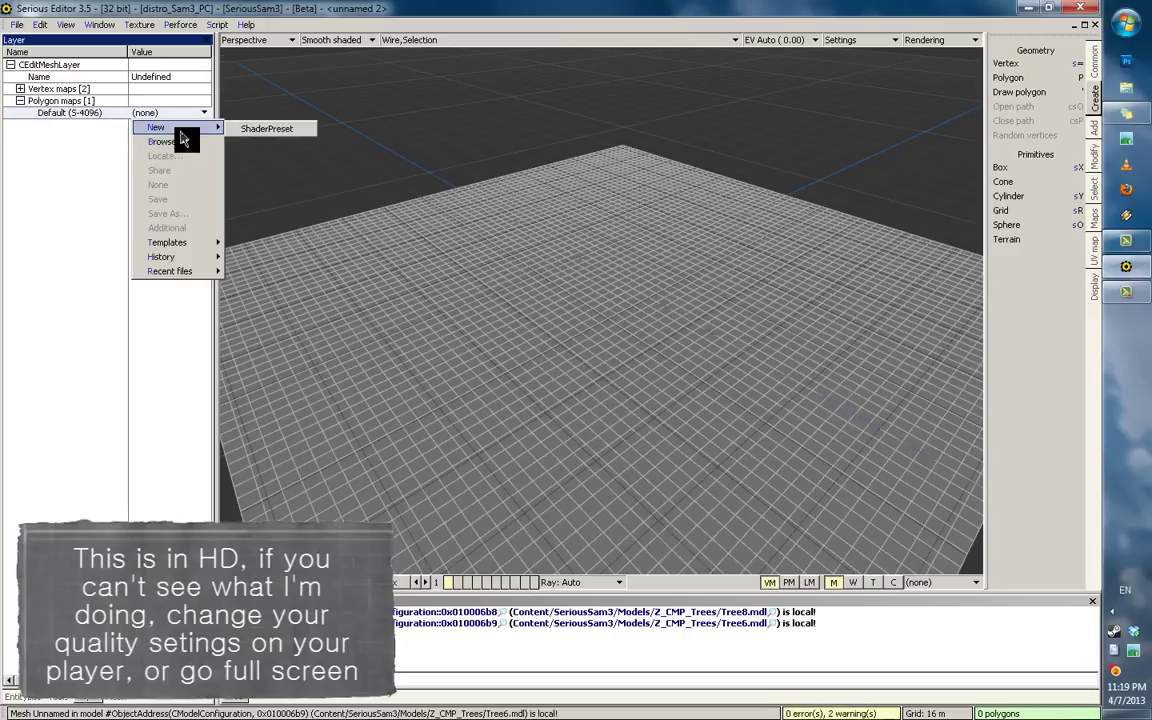
{"action": "left_click", "coordinate": [248, 131]}
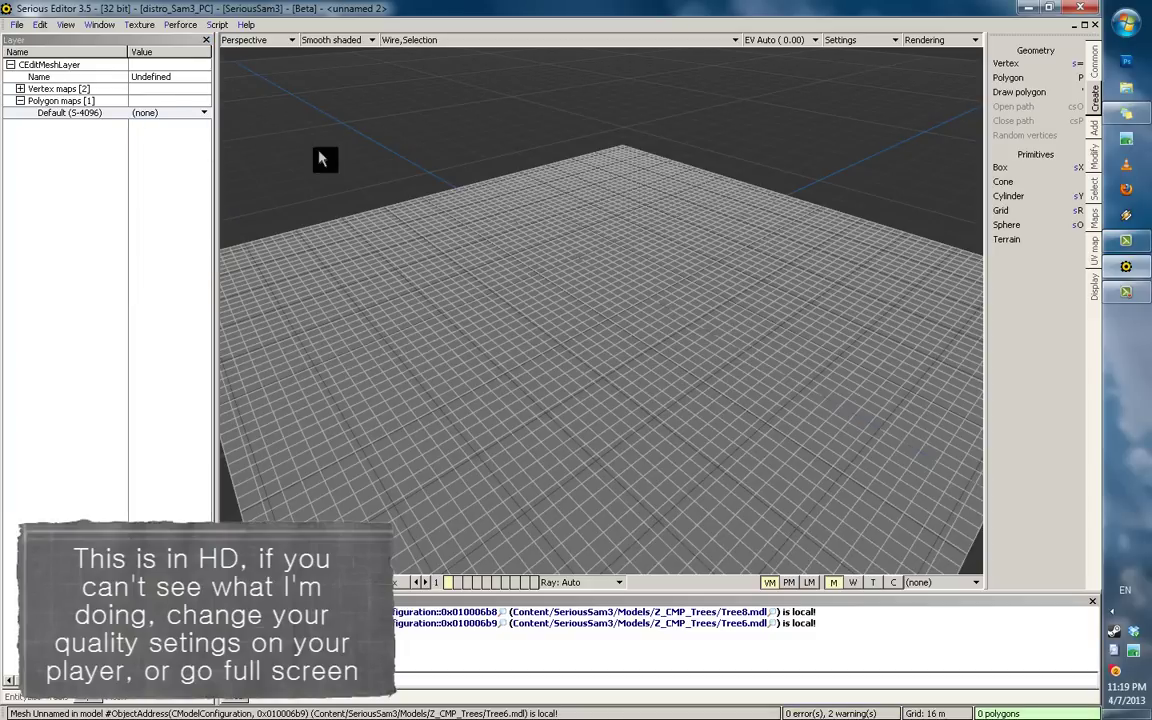
{"action": "left_click", "coordinate": [57, 108]}
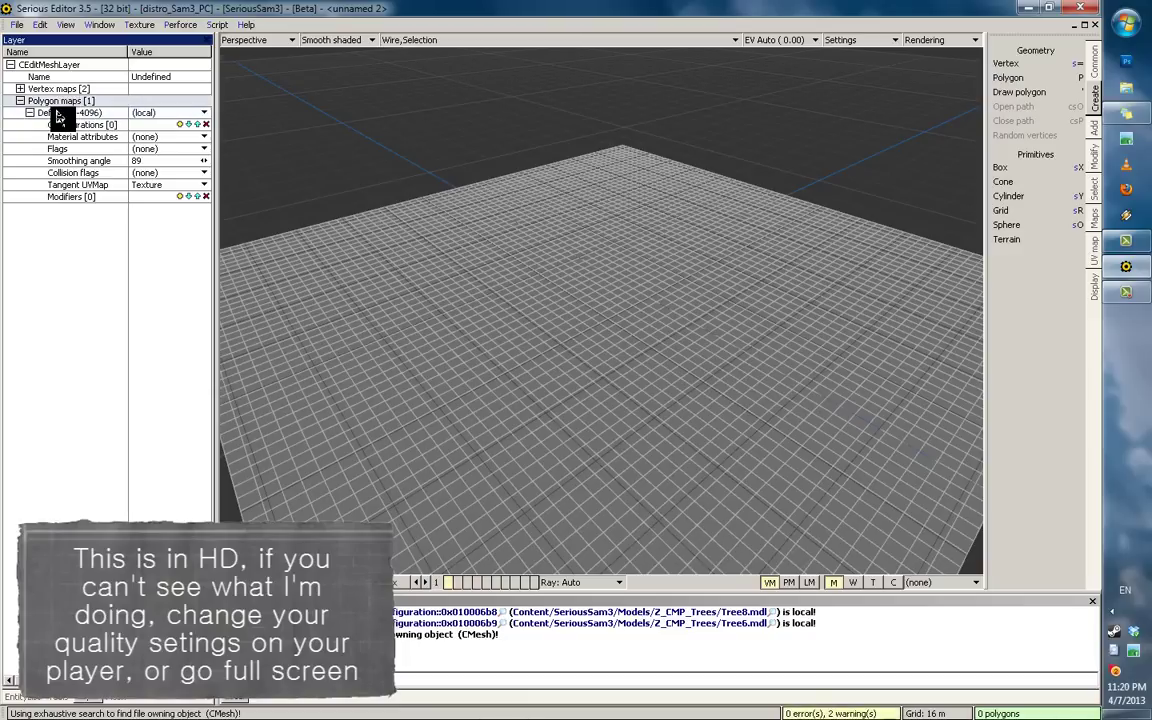
Step: Browse for the shader preset's material attributes in the Content/SeriousSam3/Databases/Materials folder
{"action": "right_click_drag", "start_coordinate": [622, 159], "coordinate": [602, 240]}
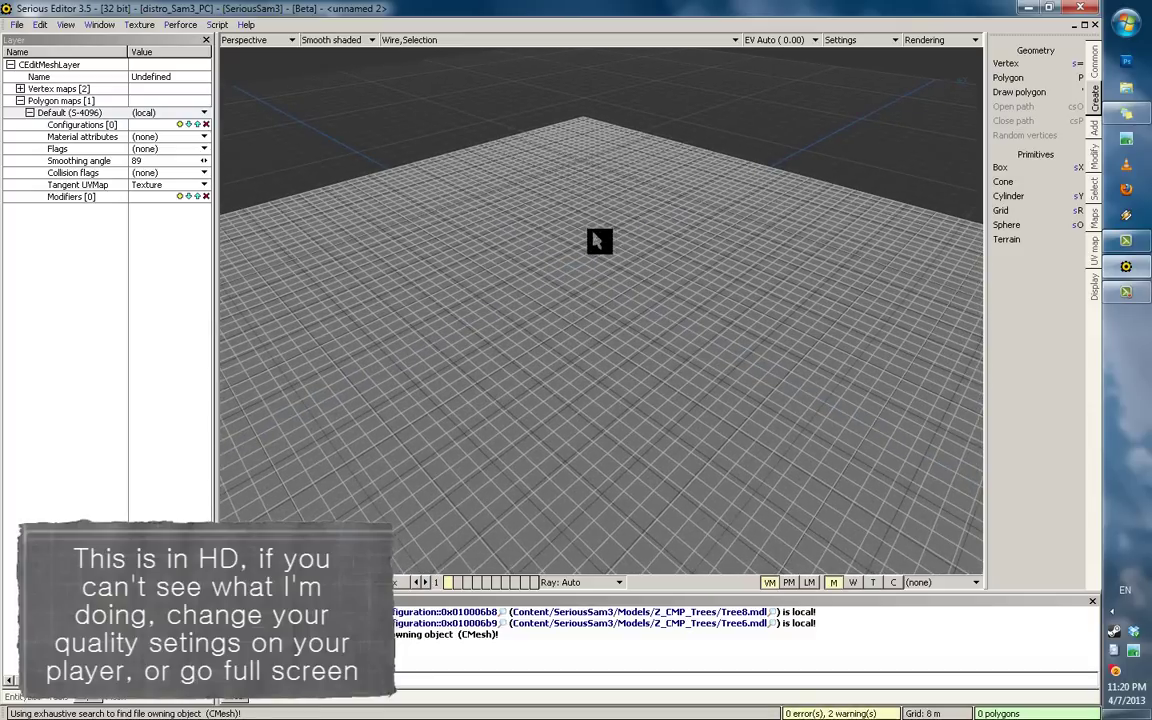
{"action": "left_click", "coordinate": [105, 141]}
{"action": "right_click", "coordinate": [150, 136]}
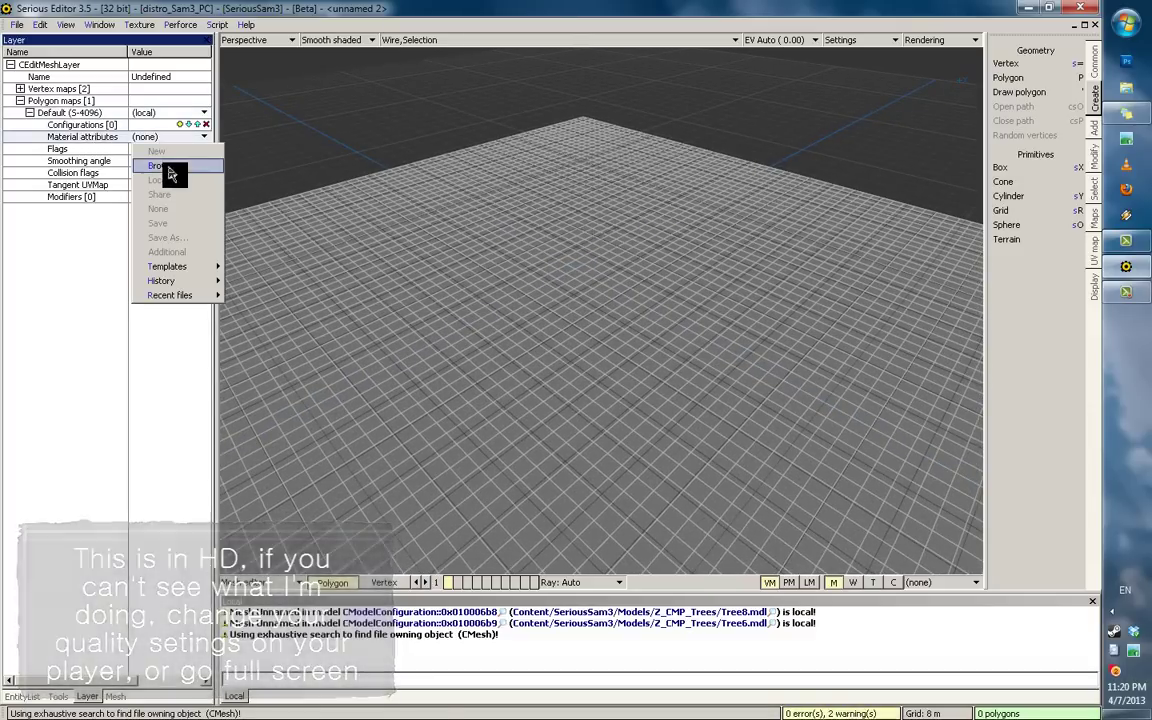
{"action": "left_click", "coordinate": [160, 158]}
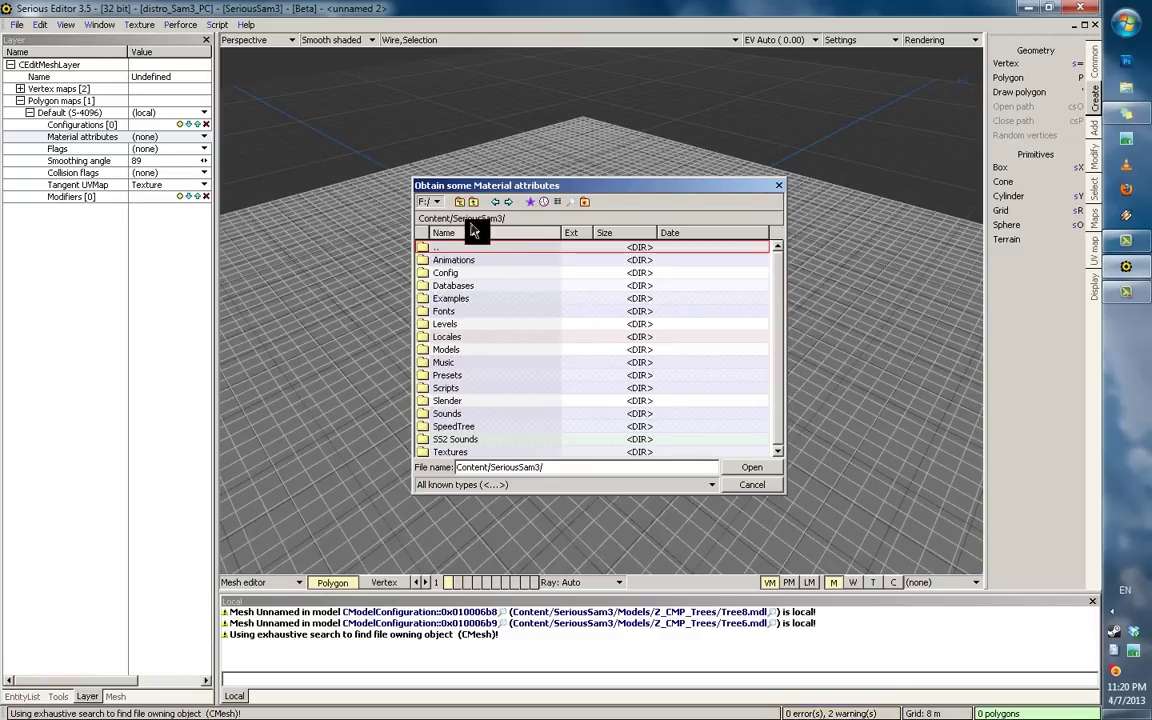
{"action": "double_click", "coordinate": [474, 288]}
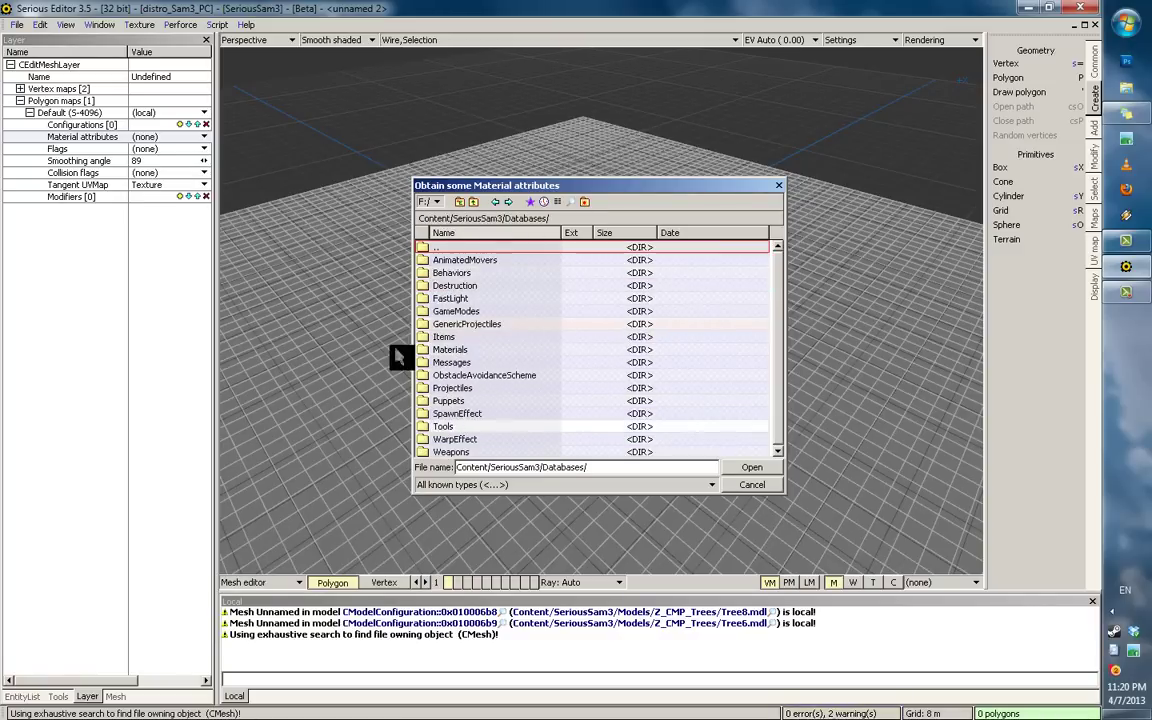
{"action": "double_click", "coordinate": [449, 348]}
Step: Look through the available material files and assign Grass.mat as the preset's material attributes
{"action": "scroll", "coordinate": [476, 380], "scroll_direction": "down", "scroll_amount": 10}
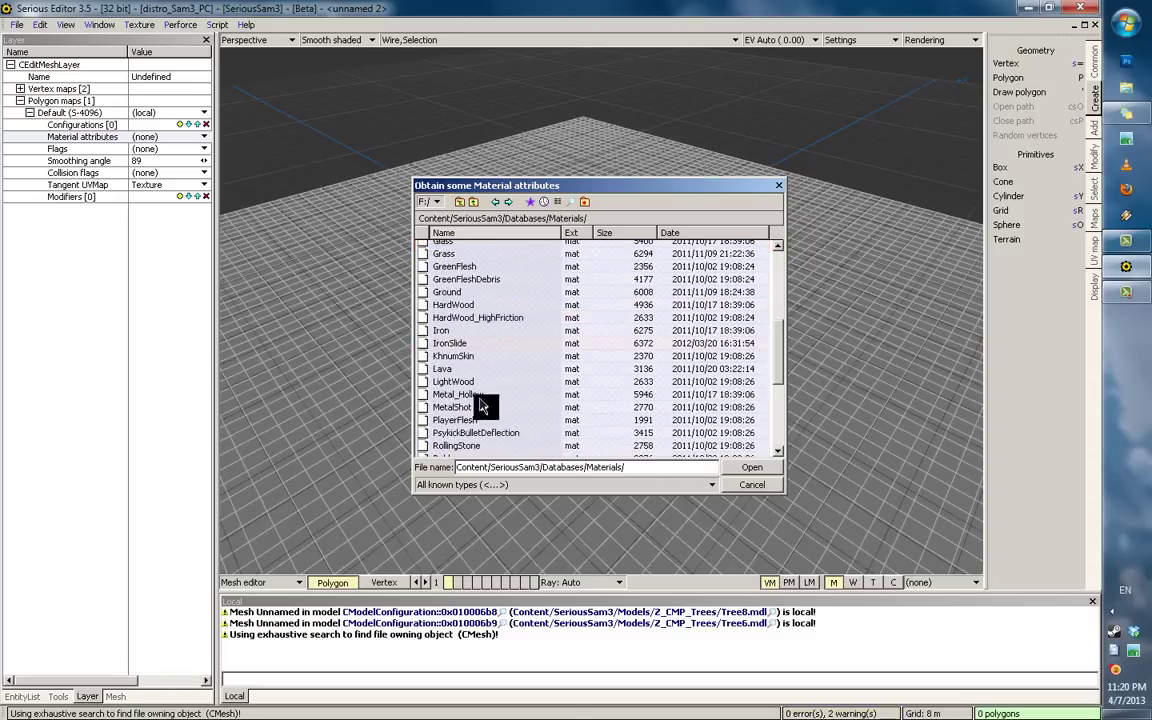
{"action": "left_click_drag", "start_coordinate": [569, 194], "coordinate": [729, 180]}
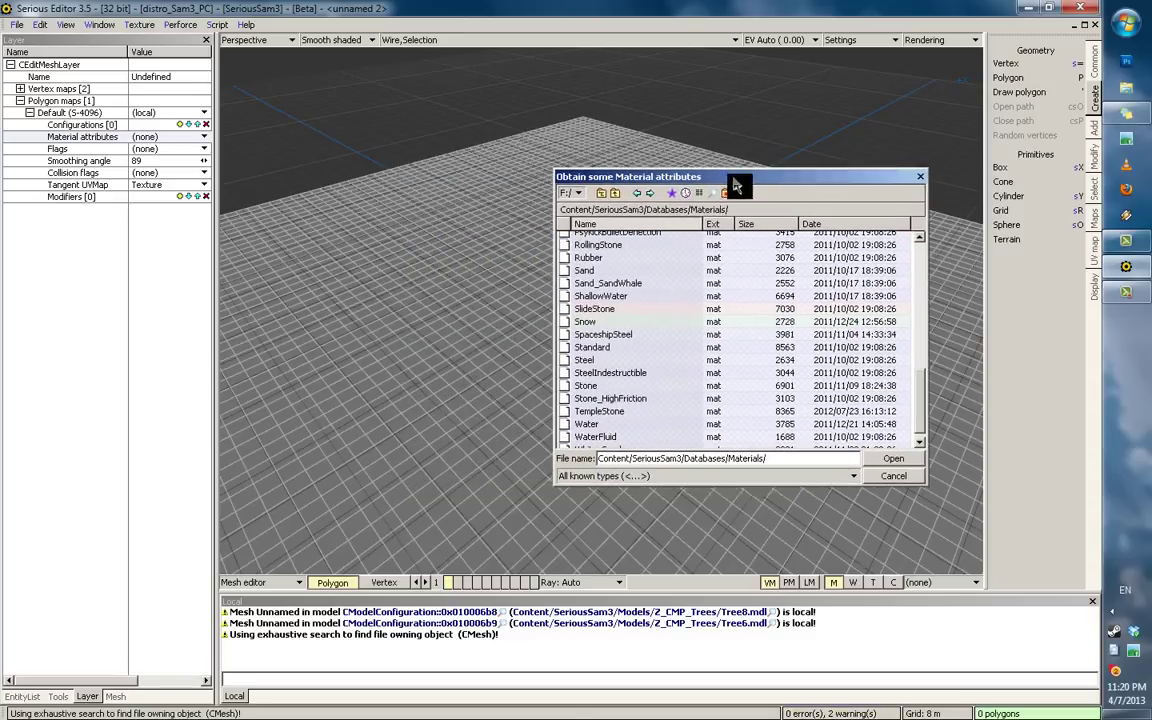
{"action": "scroll", "coordinate": [670, 406], "scroll_direction": "down", "scroll_amount": 1}
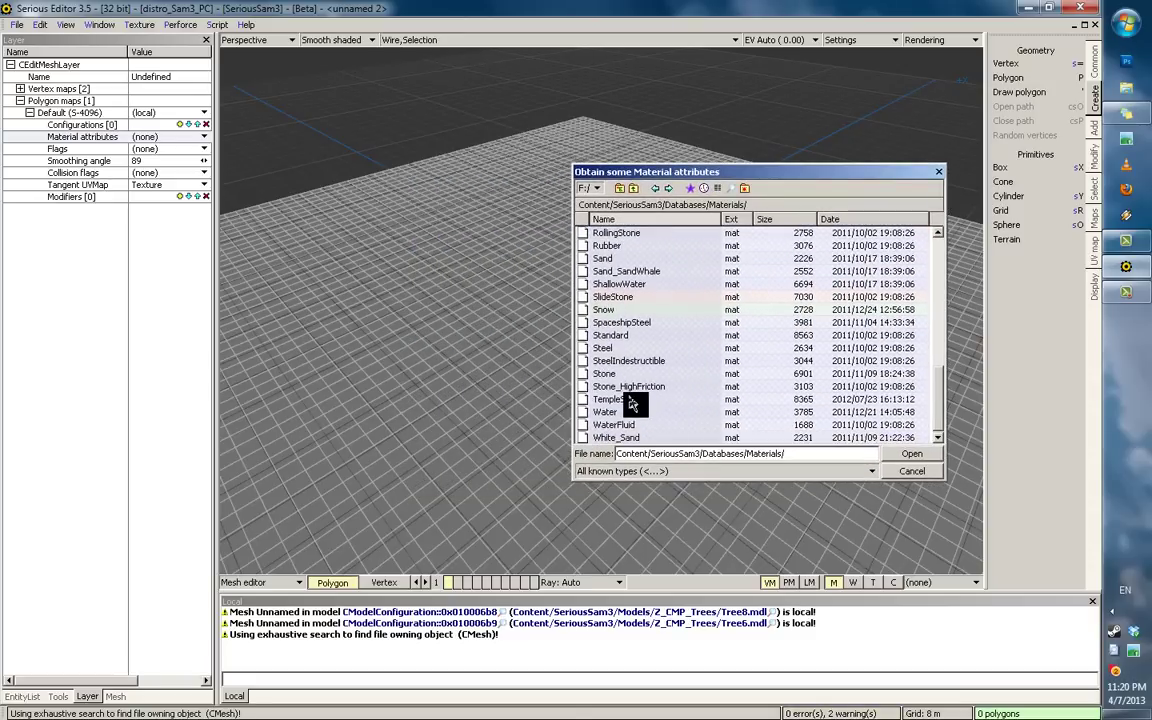
{"action": "scroll", "coordinate": [627, 400], "scroll_direction": "up", "scroll_amount": 2}
{"action": "scroll", "coordinate": [638, 426], "scroll_direction": "down", "scroll_amount": 1}
{"action": "scroll", "coordinate": [638, 426], "scroll_direction": "down", "scroll_amount": 1}
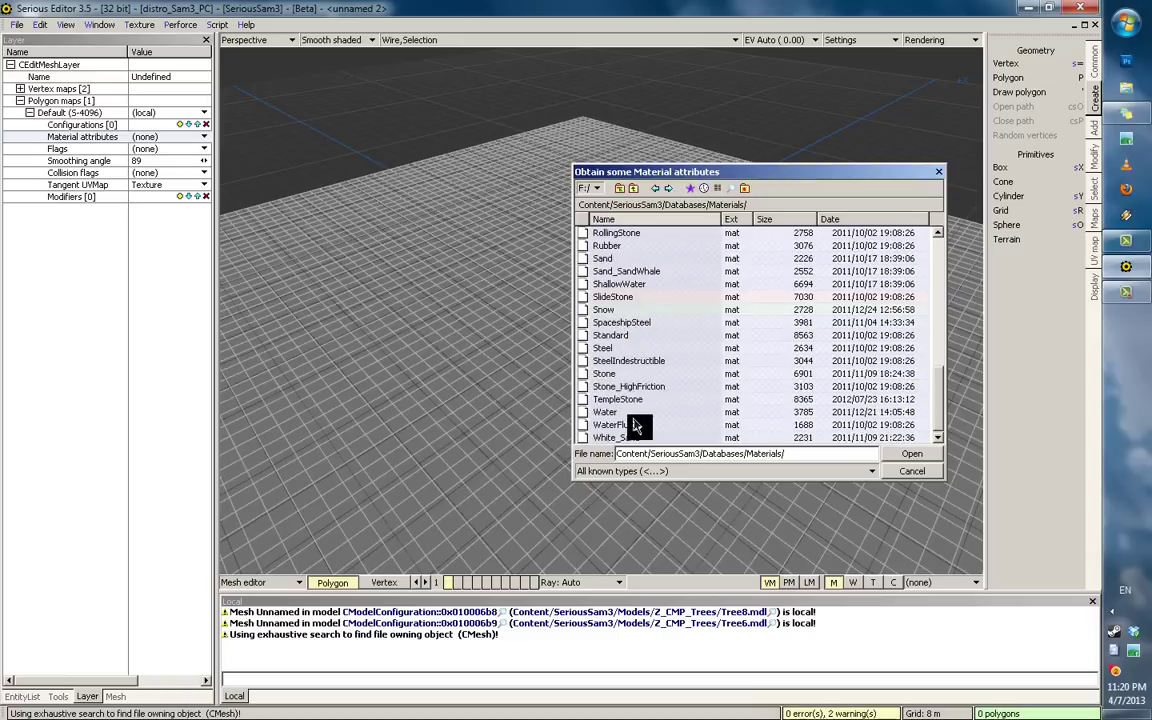
{"action": "scroll", "coordinate": [638, 426], "scroll_direction": "up", "scroll_amount": 12}
{"action": "scroll", "coordinate": [636, 426], "scroll_direction": "down", "scroll_amount": 5}
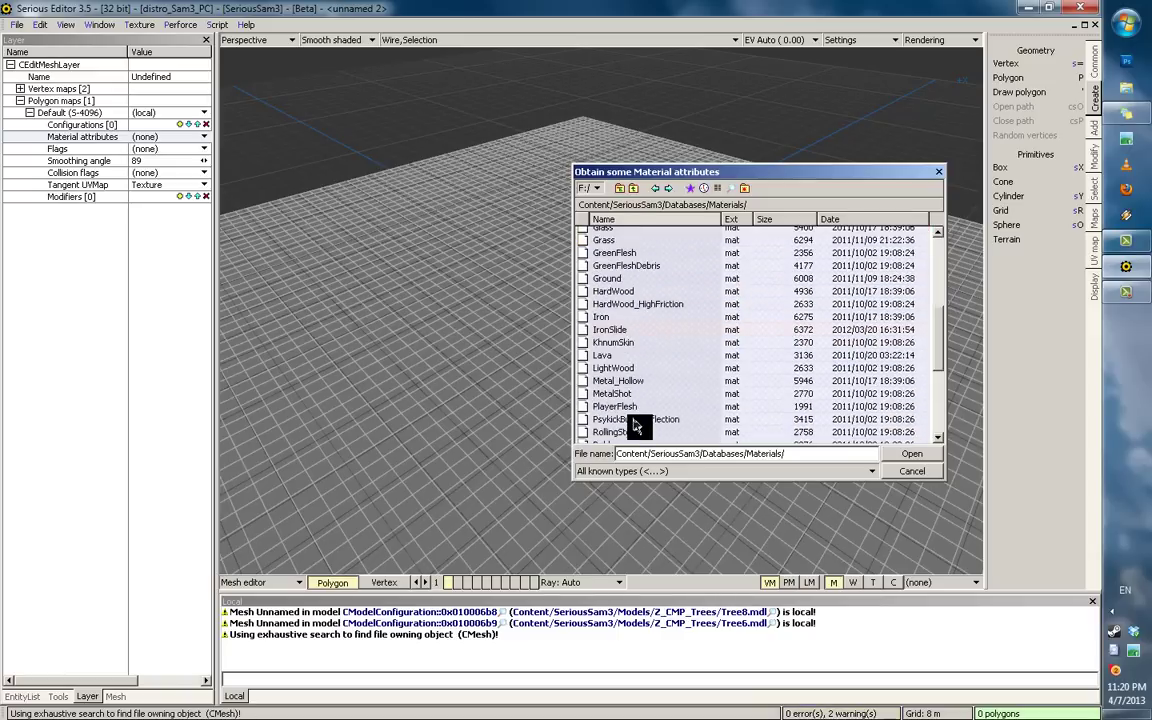
{"action": "scroll", "coordinate": [630, 300], "scroll_direction": "up", "scroll_amount": 2}
{"action": "double_click", "coordinate": [610, 342]}
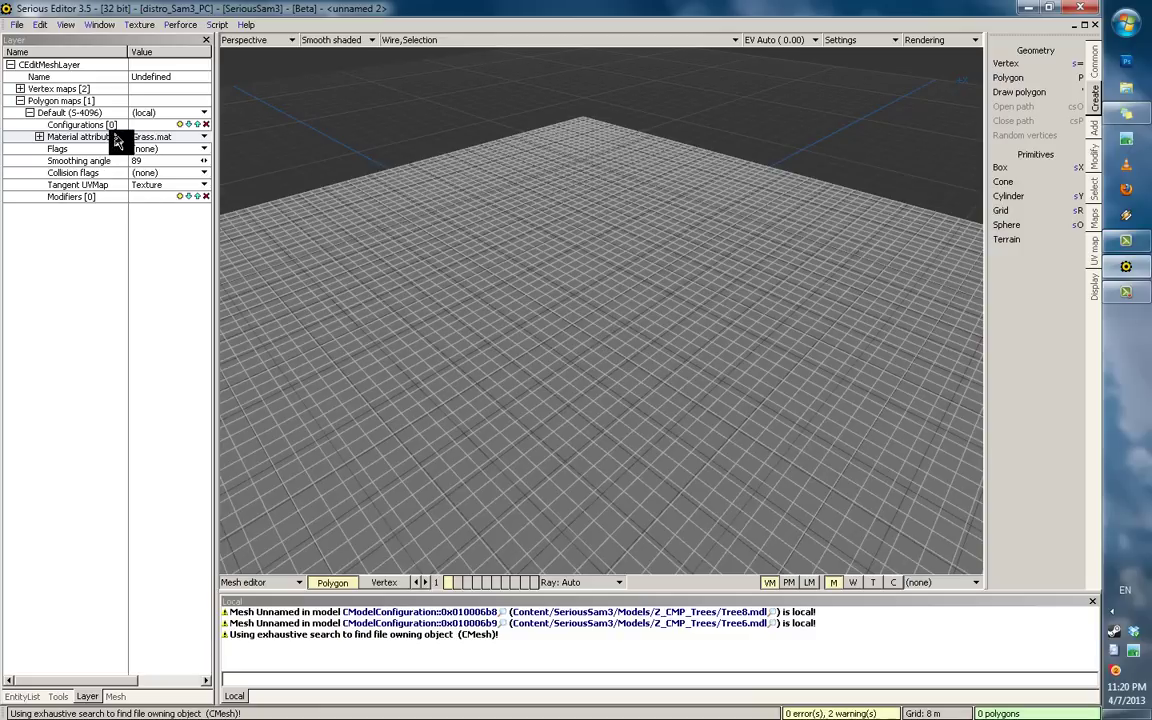
{"action": "left_click_drag", "start_coordinate": [573, 168], "coordinate": [680, 356], "text": "alt"}
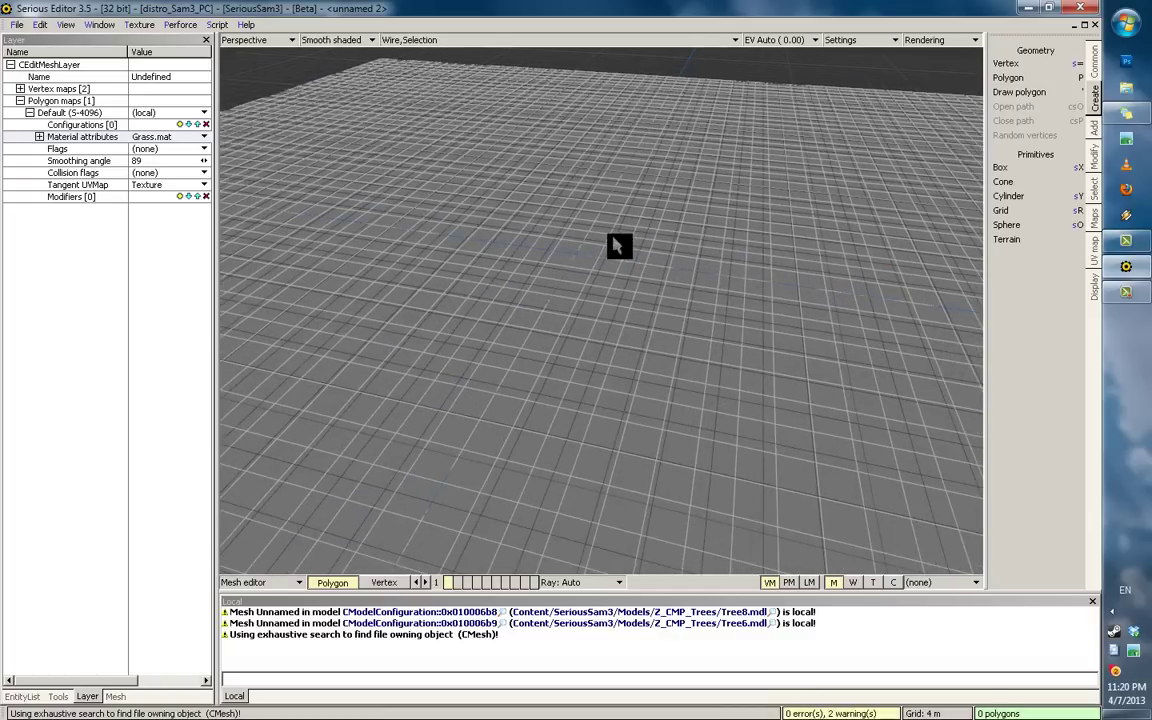
{"action": "left_click_drag", "start_coordinate": [617, 247], "coordinate": [614, 272], "text": "alt"}
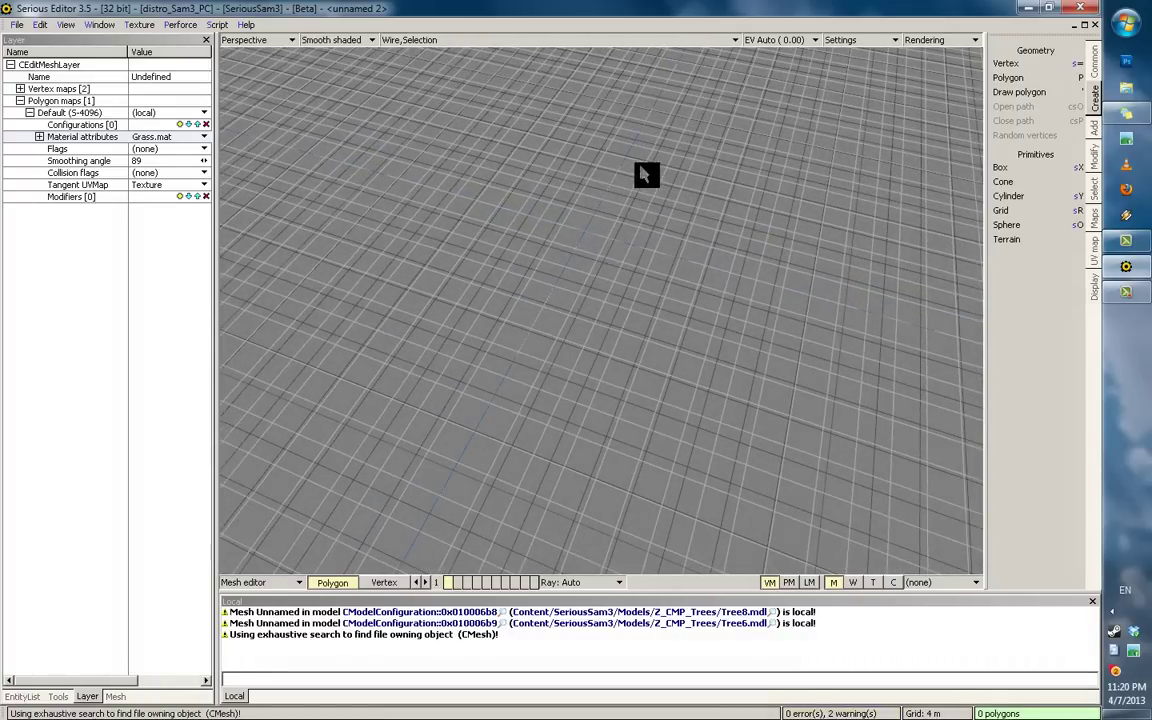
Step: Add a configuration to the mesh layer's Default polygon map and select its Shader property
{"action": "left_click_drag", "start_coordinate": [643, 175], "coordinate": [627, 314], "text": "alt"}
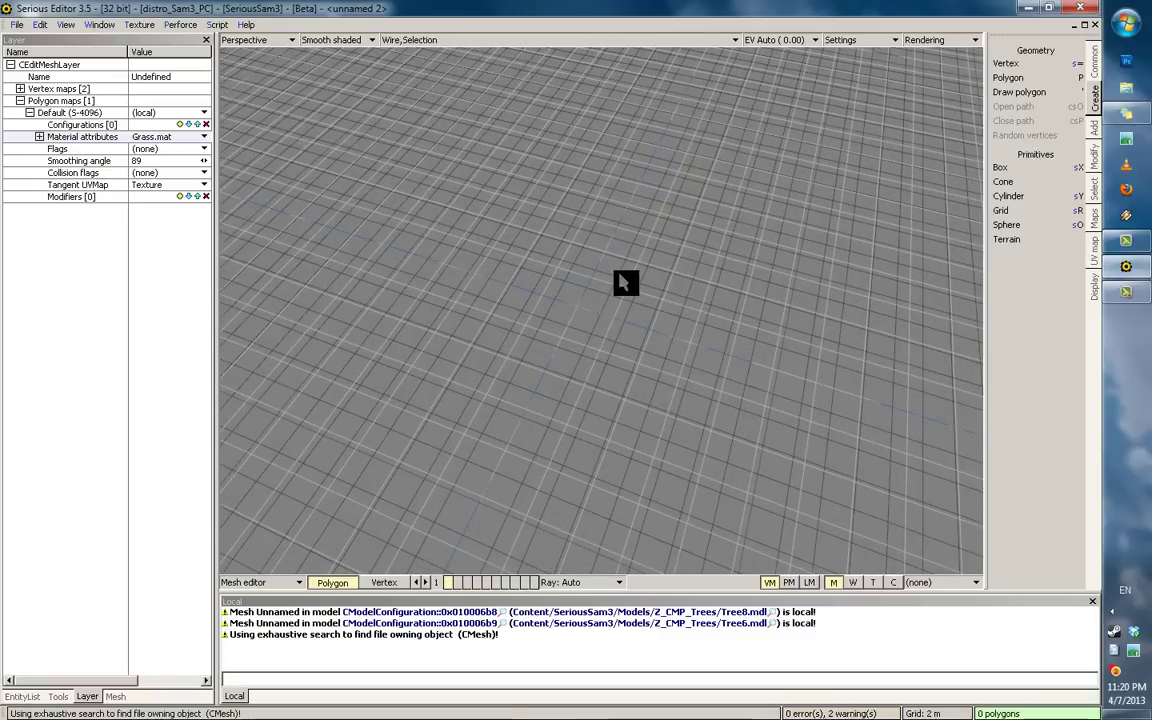
{"action": "left_click_drag", "start_coordinate": [464, 256], "coordinate": [434, 251], "text": "alt"}
{"action": "left_click", "coordinate": [92, 126]}
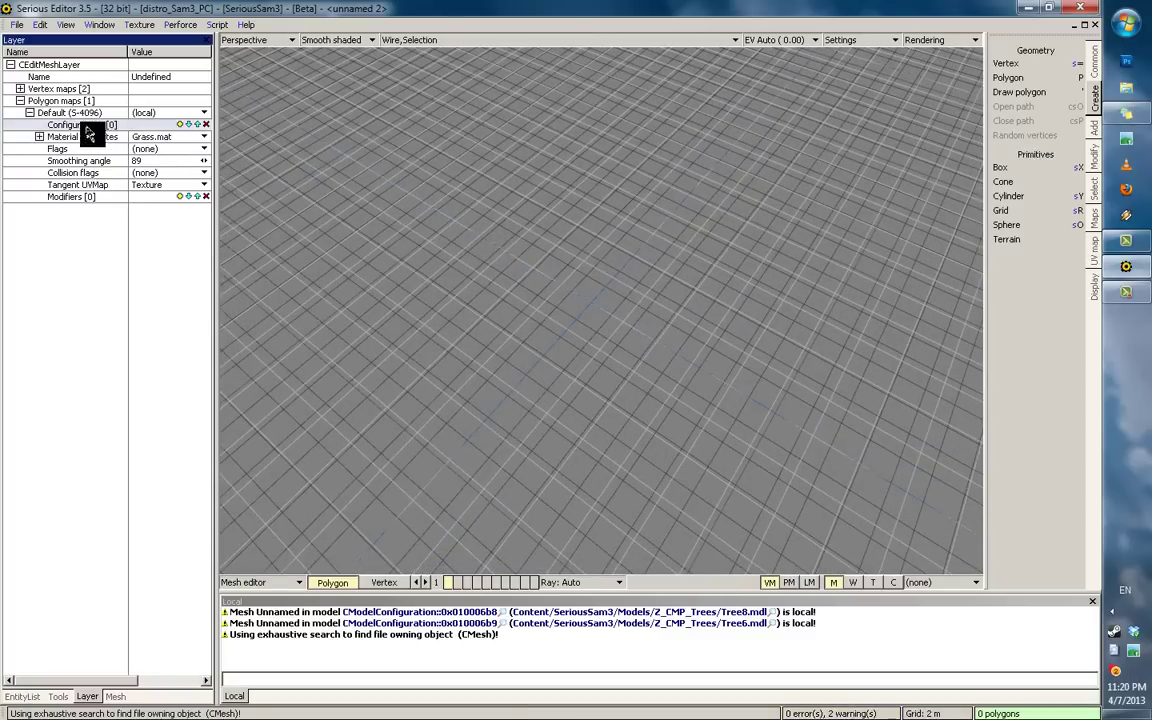
{"action": "left_click", "coordinate": [180, 125]}
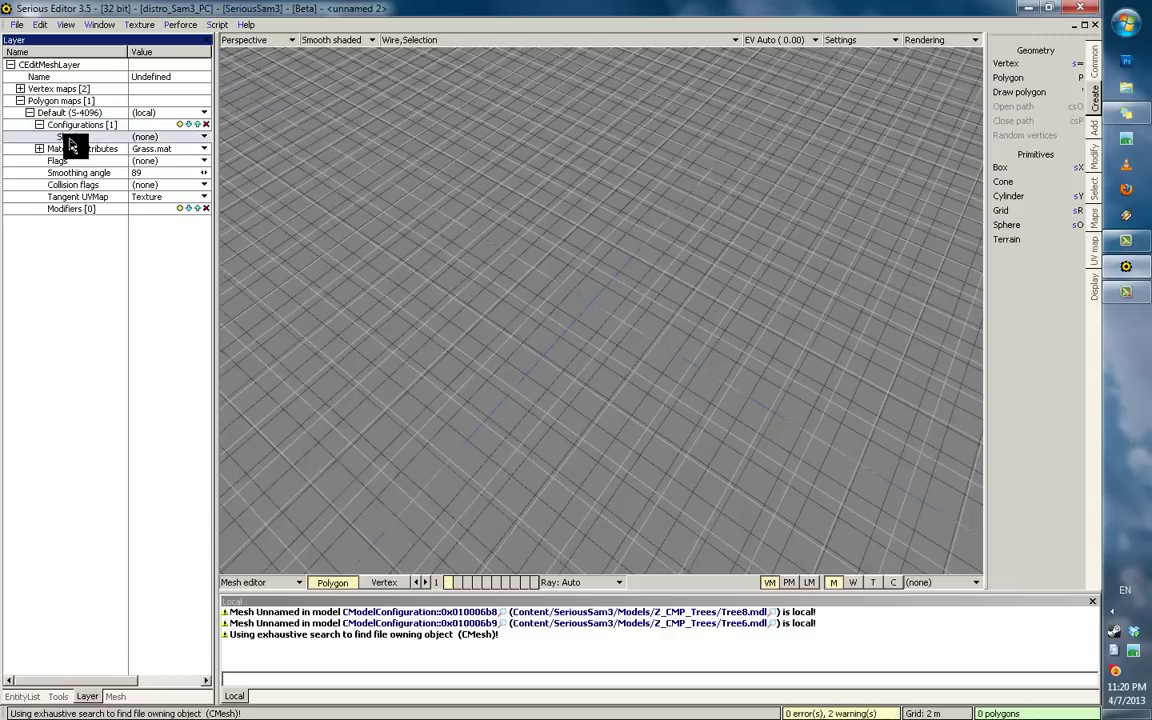
{"action": "scroll", "coordinate": [605, 314], "scroll_direction": "down", "scroll_amount": 2}
{"action": "left_click", "coordinate": [109, 138]}
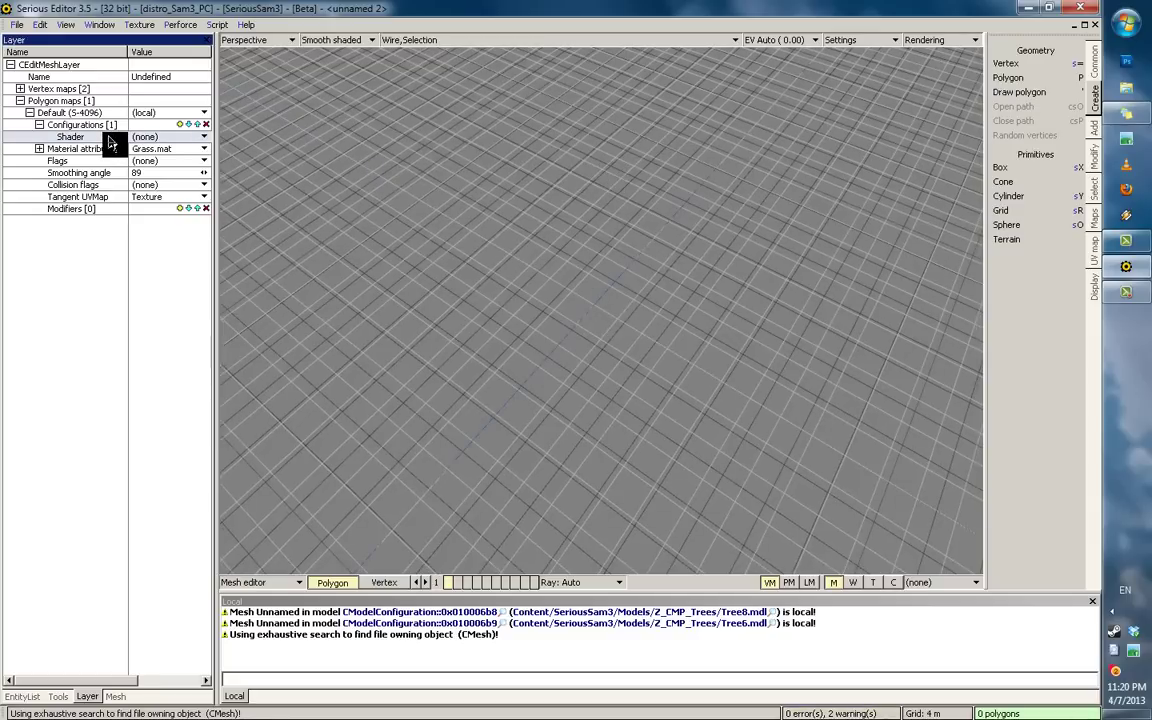
{"action": "middle_click_drag", "start_coordinate": [669, 341], "coordinate": [634, 368]}
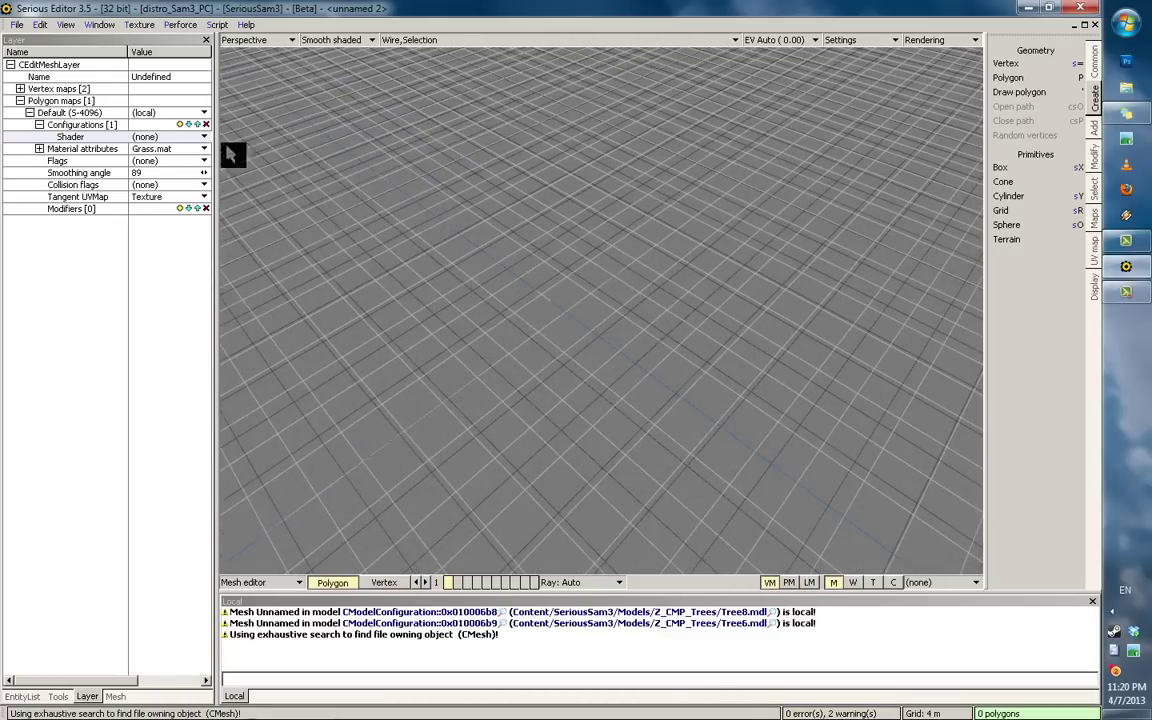
{"action": "left_click", "coordinate": [108, 145]}
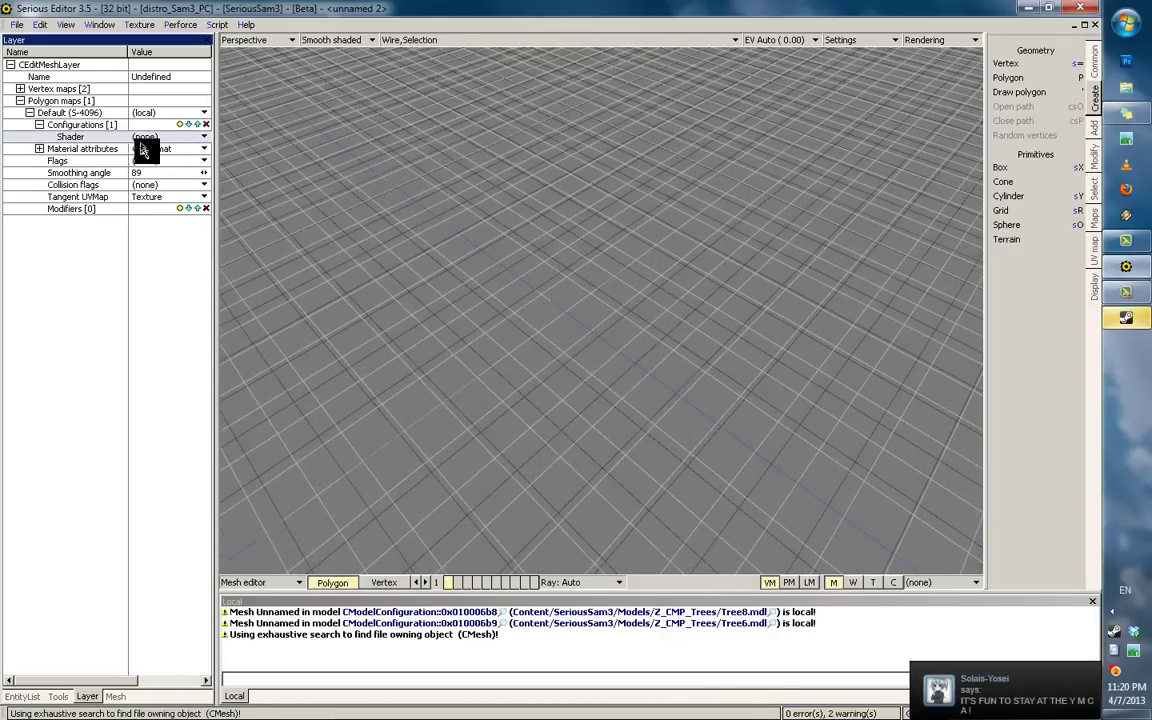
{"action": "left_click", "coordinate": [142, 148]}
{"action": "left_click", "coordinate": [164, 146]}
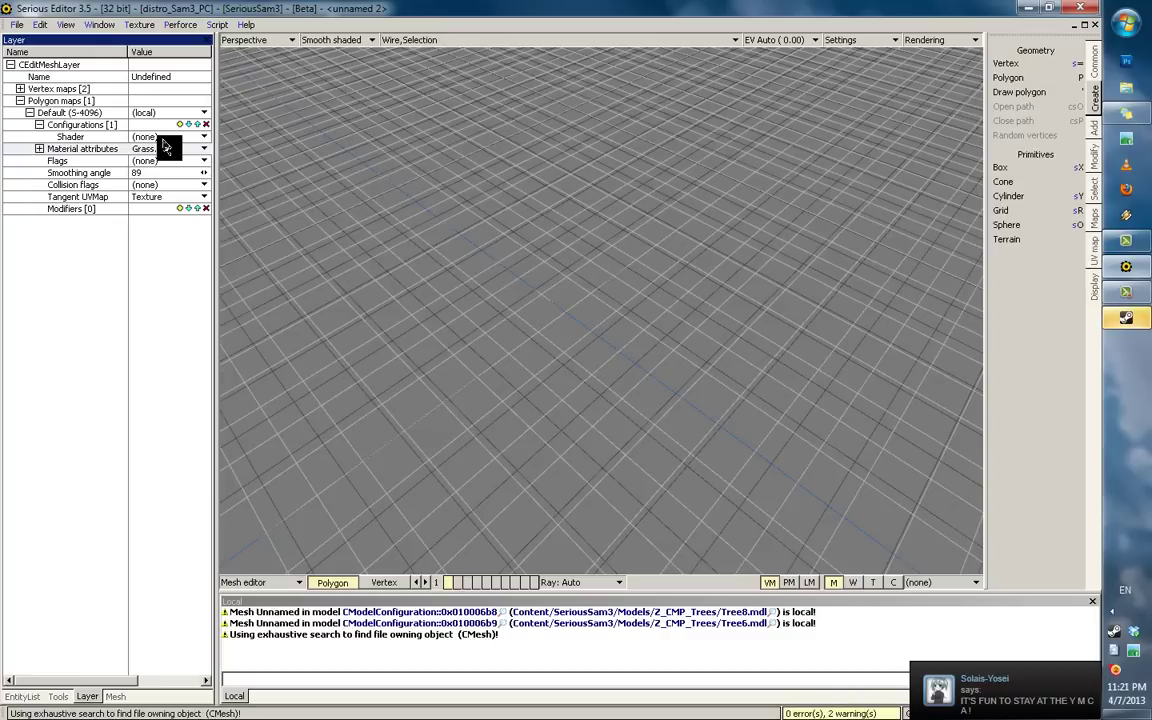
{"action": "left_click", "coordinate": [164, 146]}
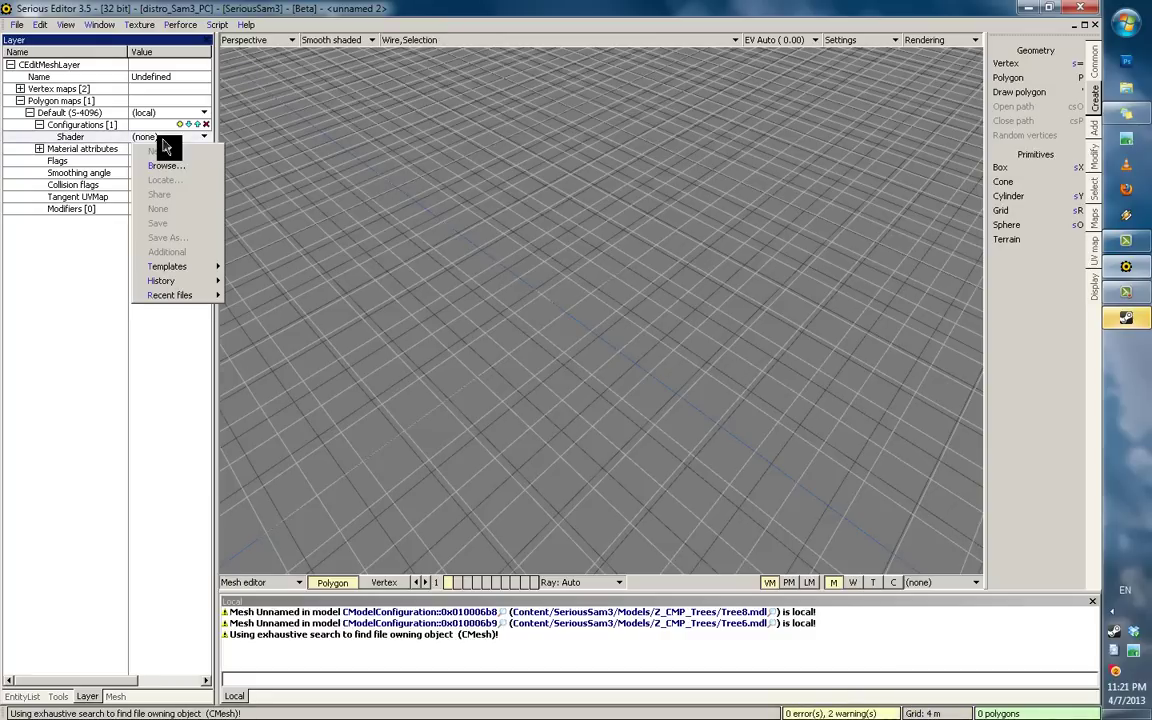
{"action": "left_click", "coordinate": [165, 164]}
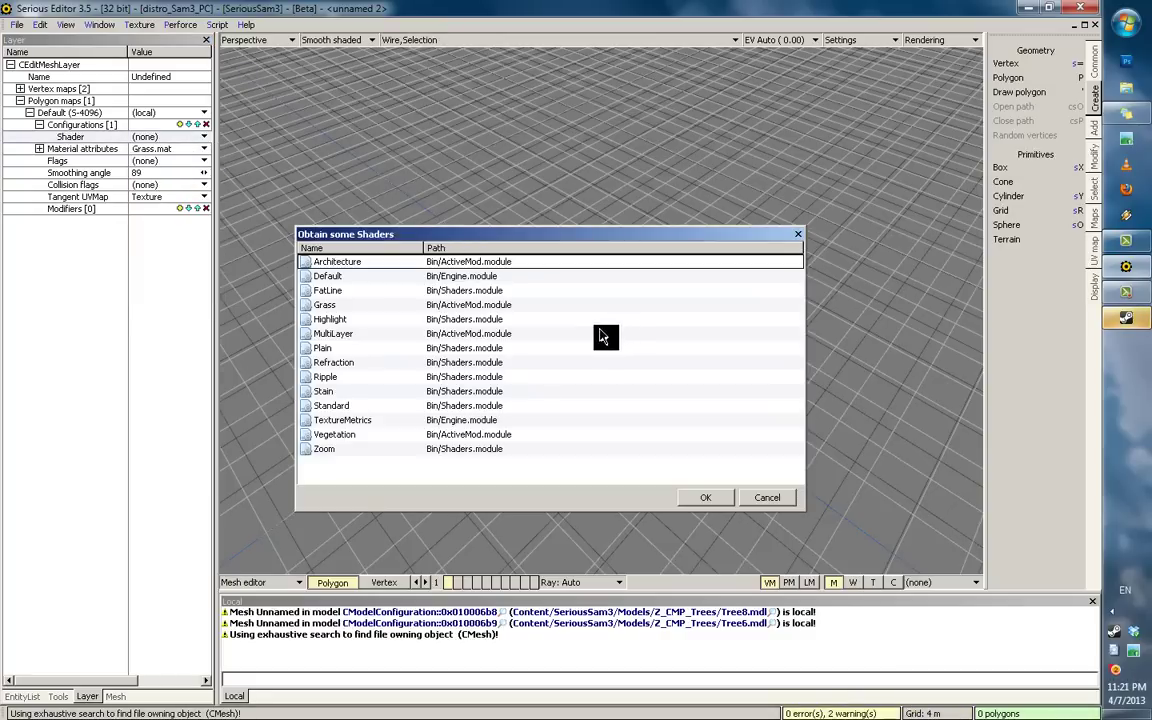
{"action": "left_click", "coordinate": [767, 497]}
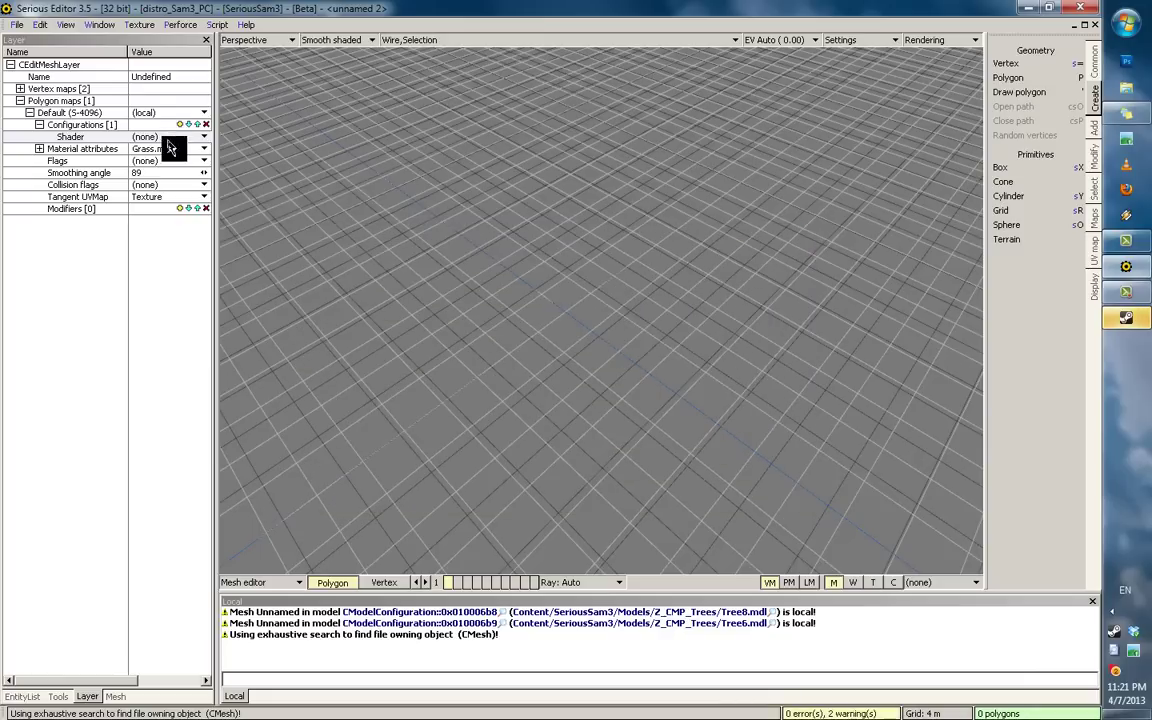
Step: Browse the available shaders and assign the Standard shader to the new configuration
{"action": "left_click", "coordinate": [163, 148]}
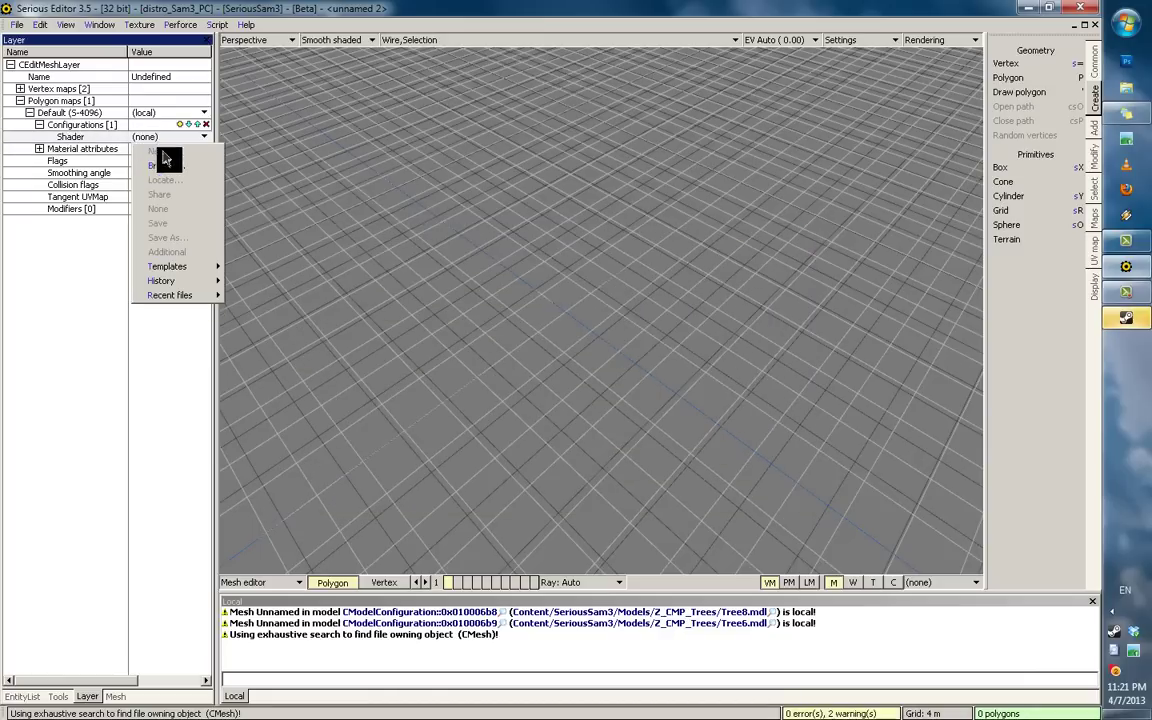
{"action": "left_click", "coordinate": [165, 164]}
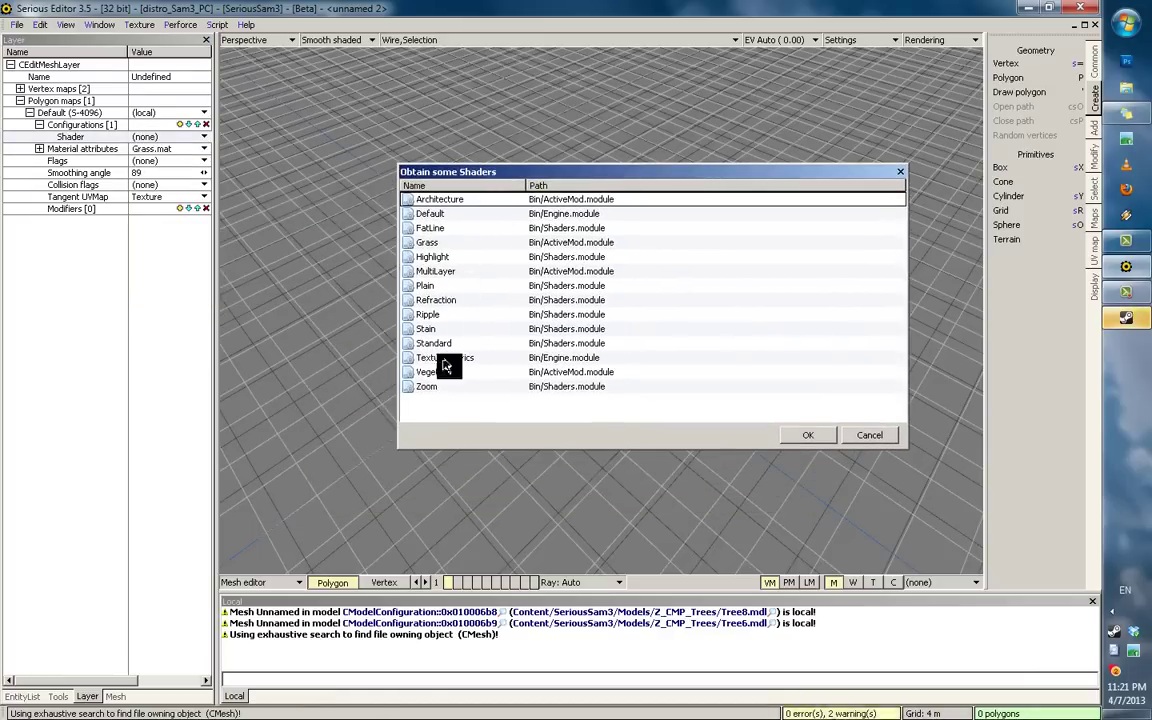
{"action": "left_click", "coordinate": [453, 230]}
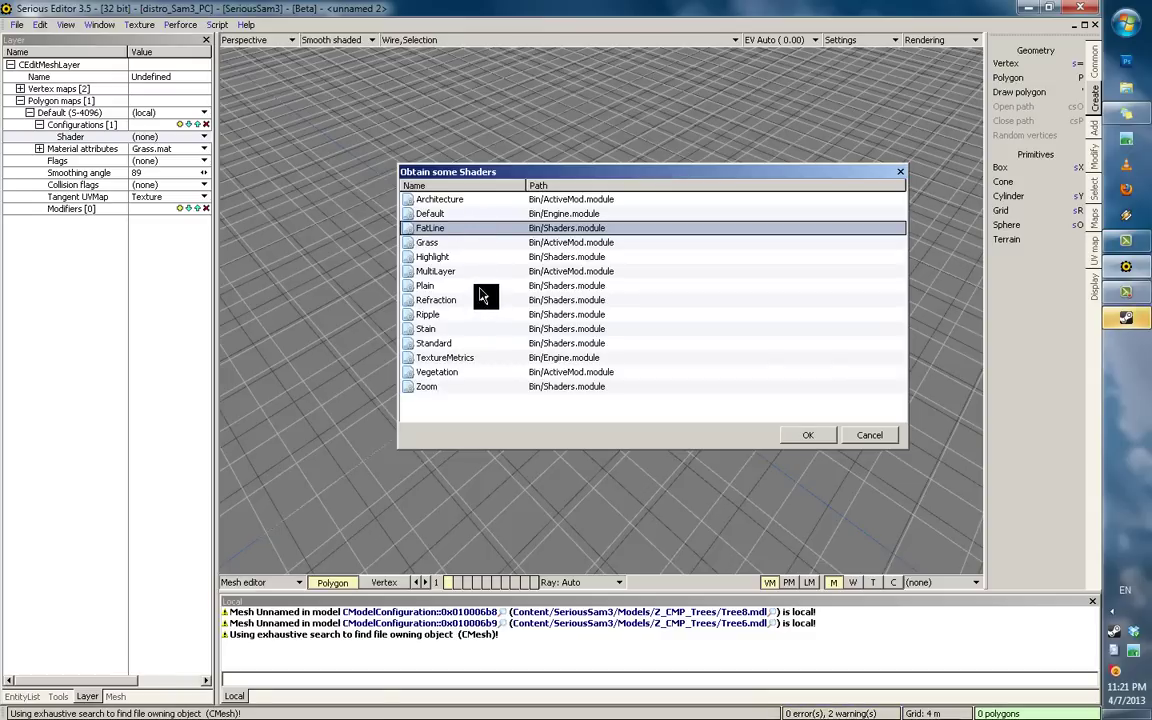
{"action": "left_click", "coordinate": [440, 344]}
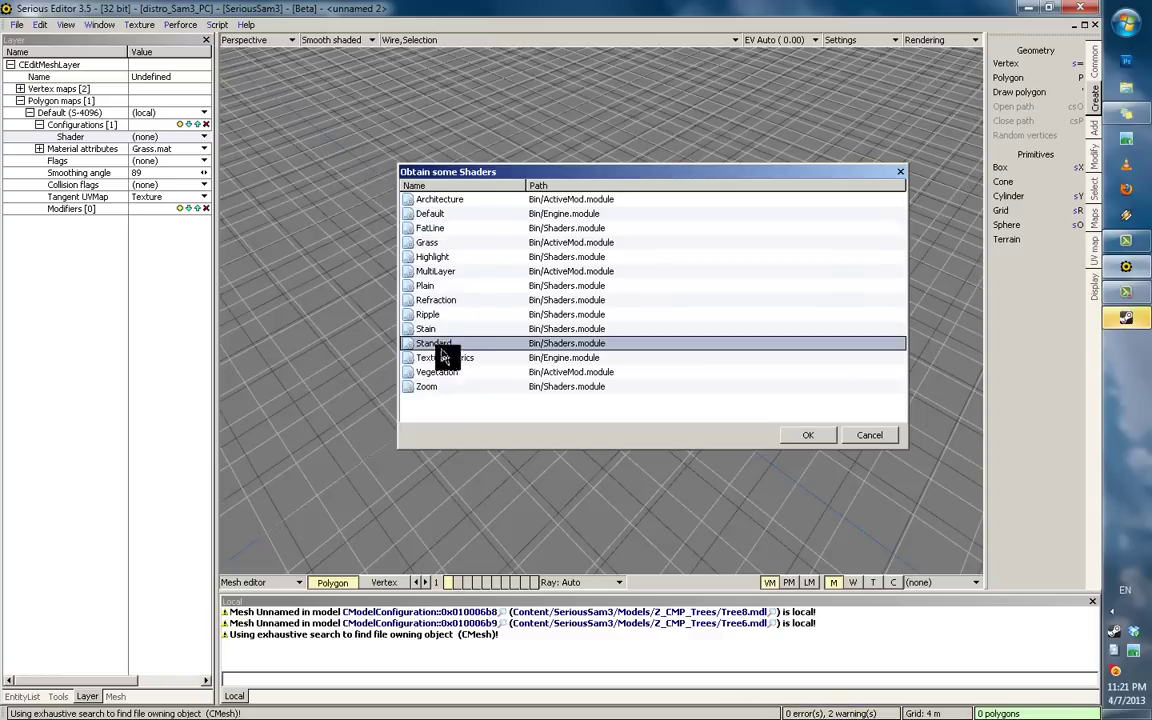
{"action": "double_click", "coordinate": [437, 350]}
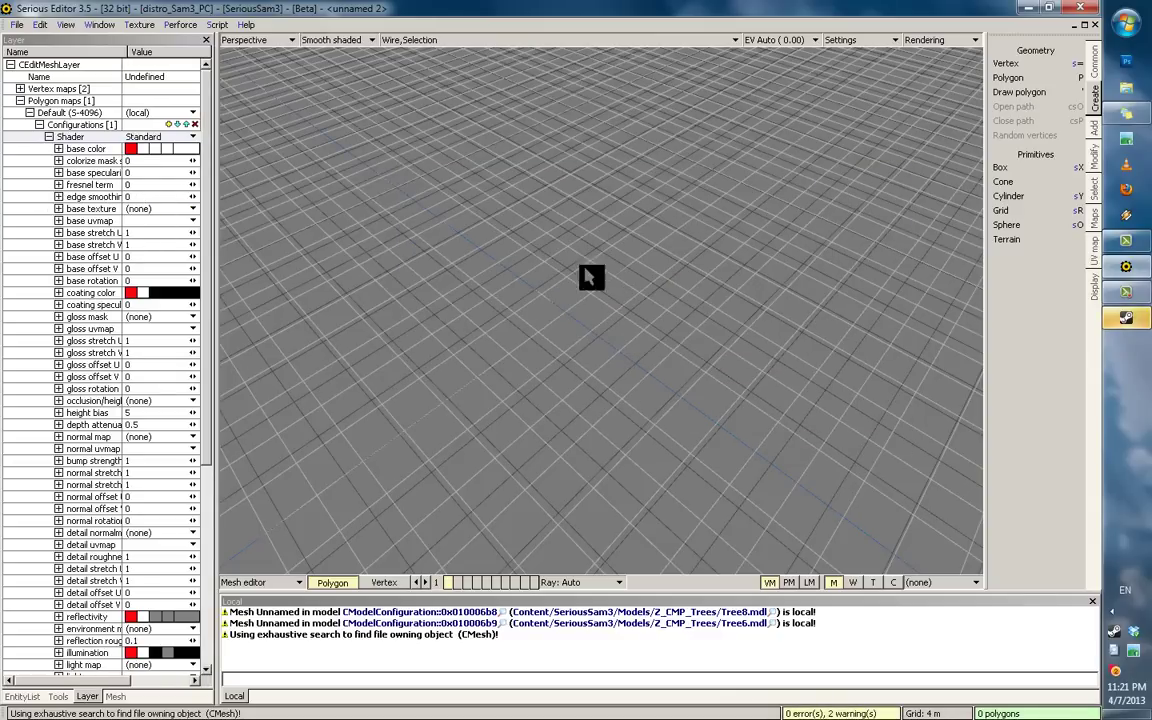
Step: Widen the layer property list so full names fit, and look through the Standard shader's parameters
{"action": "middle_click_drag", "start_coordinate": [627, 231], "coordinate": [630, 231]}
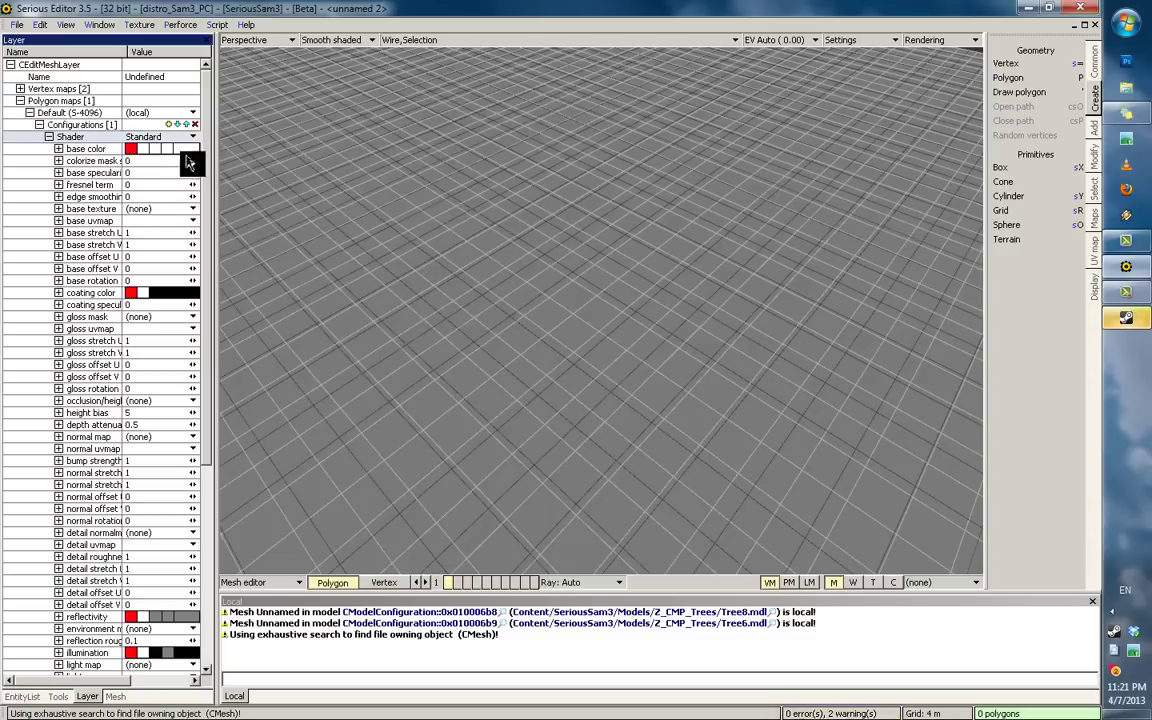
{"action": "left_click_drag", "start_coordinate": [273, 173], "coordinate": [406, 178]}
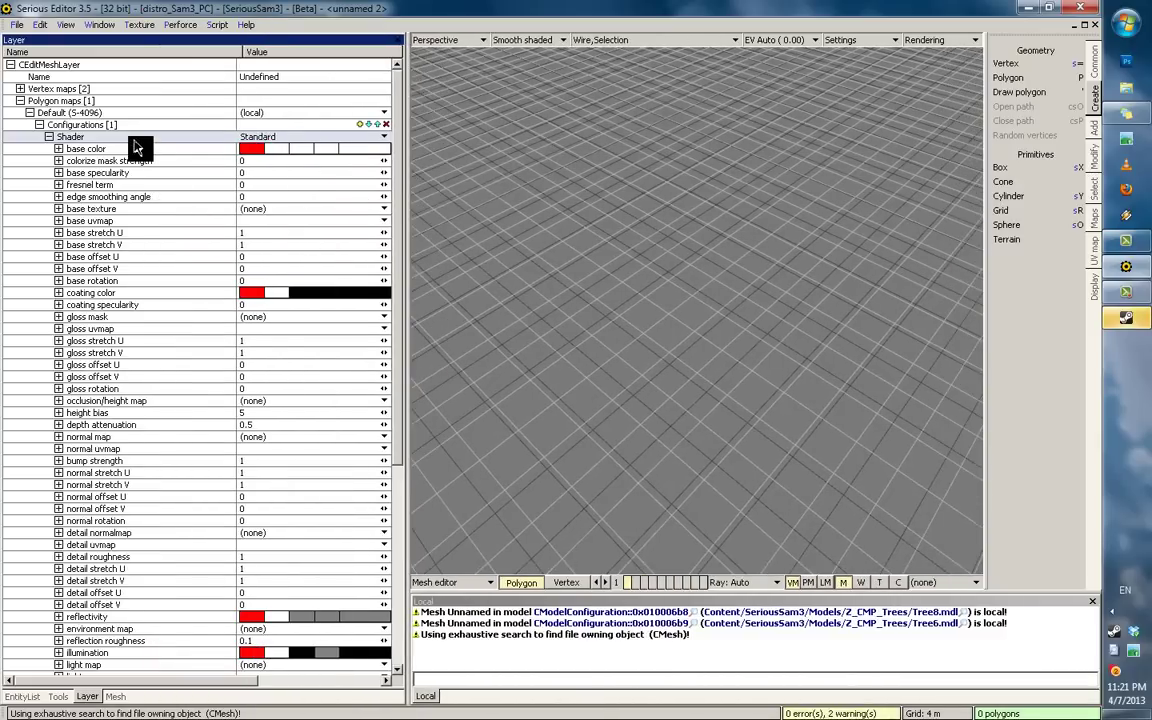
{"action": "scroll", "coordinate": [183, 228], "scroll_direction": "down", "scroll_amount": 3}
{"action": "scroll", "coordinate": [186, 236], "scroll_direction": "down", "scroll_amount": 3}
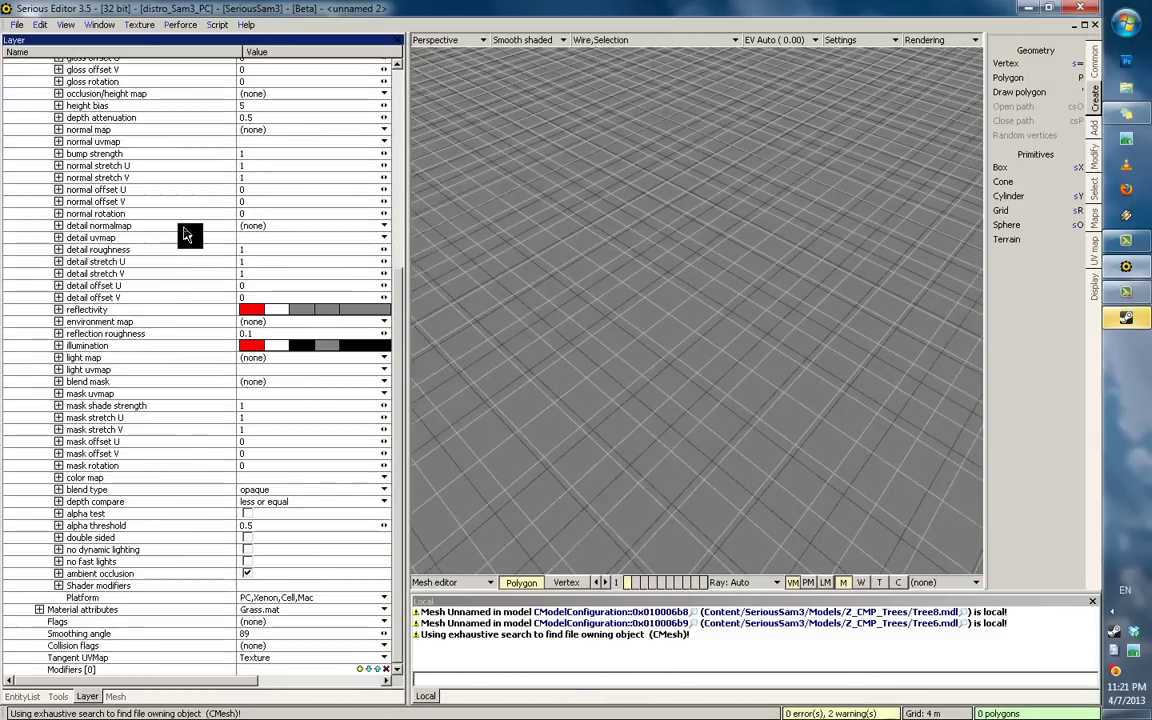
{"action": "scroll", "coordinate": [186, 235], "scroll_direction": "up", "scroll_amount": 10}
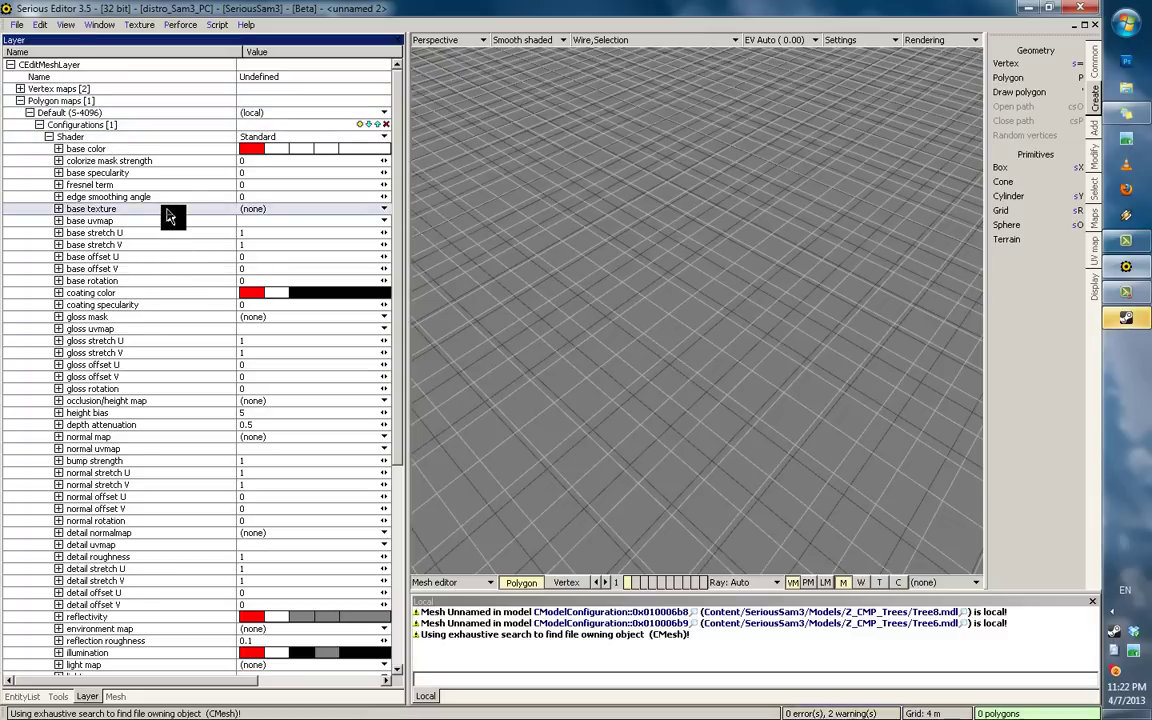
{"action": "scroll", "coordinate": [200, 226], "scroll_direction": "down", "scroll_amount": 6}
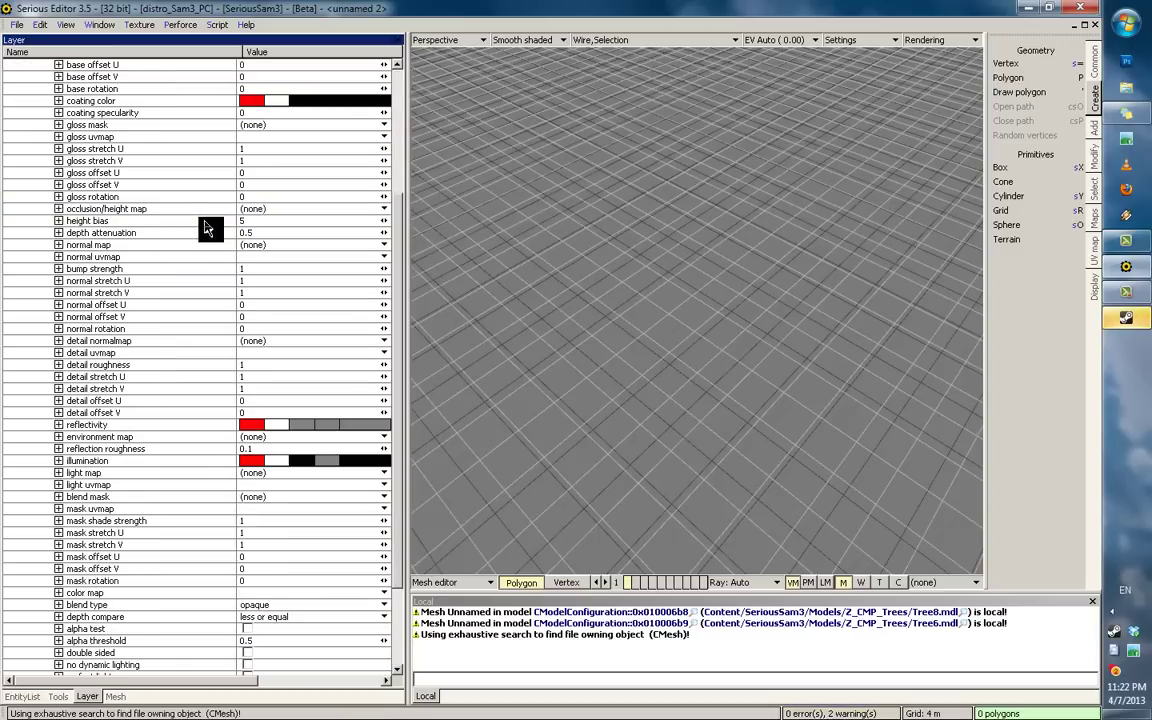
{"action": "scroll", "coordinate": [205, 235], "scroll_direction": "up", "scroll_amount": 6}
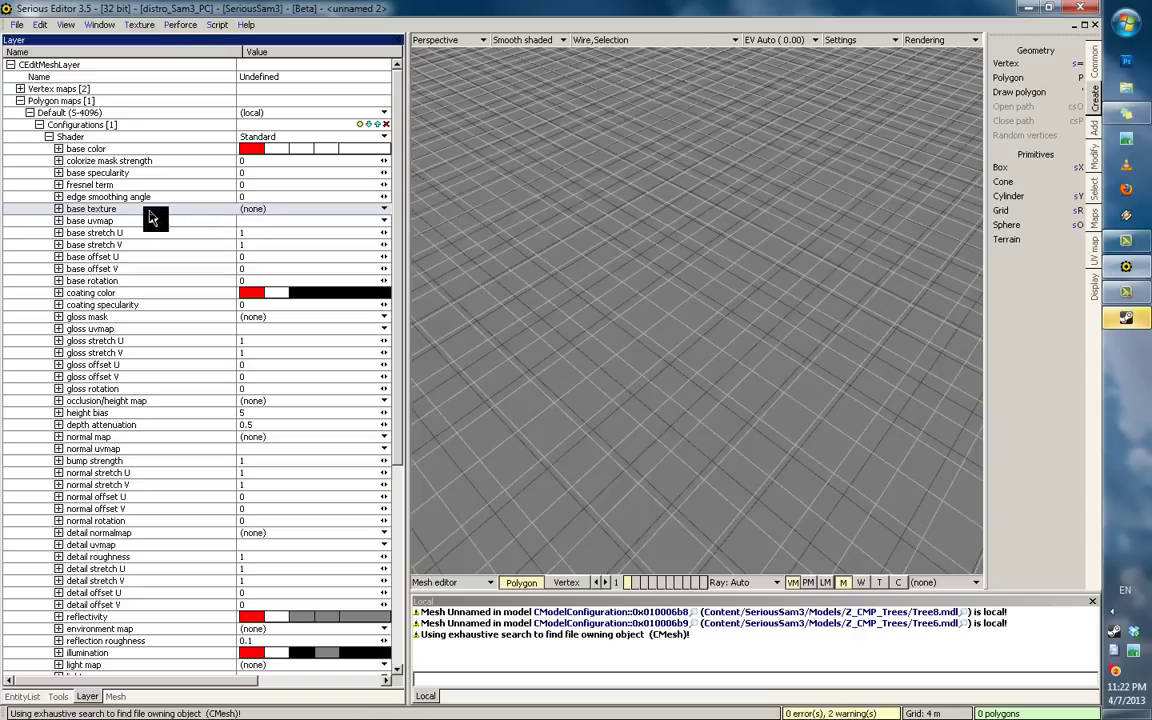
Step: Browse for the Standard shader's base texture in the Content/SeriousSam3/Textures folder
{"action": "left_click", "coordinate": [270, 210]}
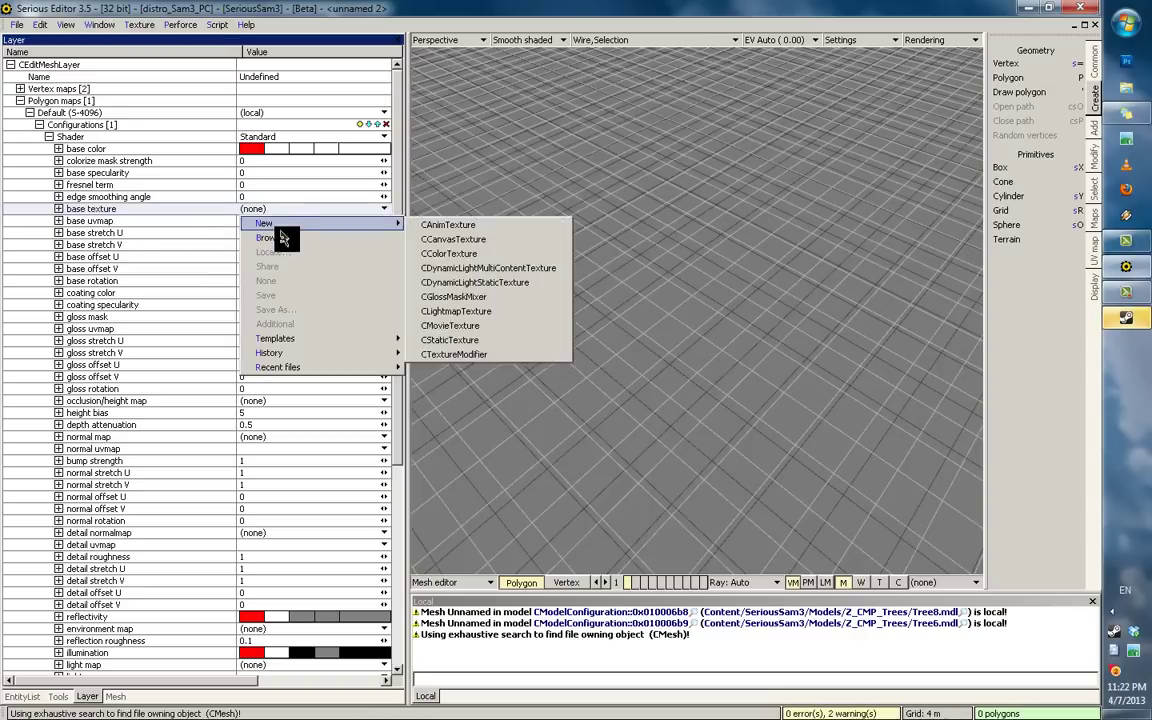
{"action": "left_click", "coordinate": [280, 241]}
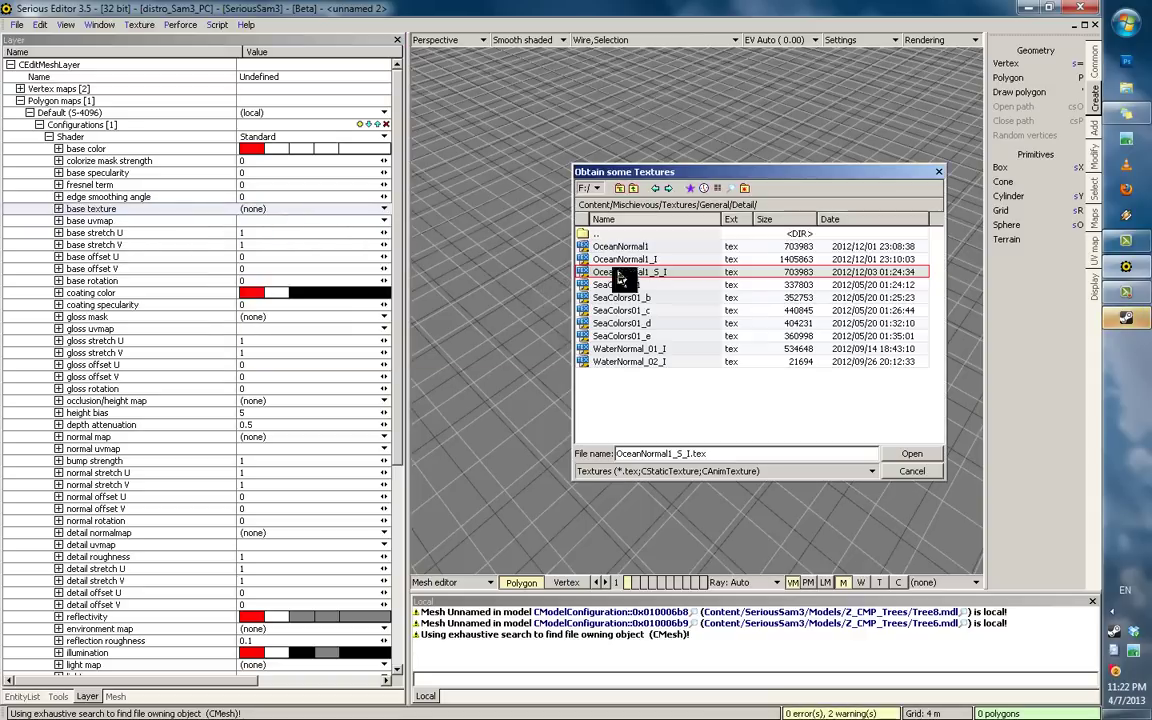
{"action": "left_click_drag", "start_coordinate": [579, 171], "coordinate": [535, 166]}
{"action": "left_click", "coordinate": [499, 181]}
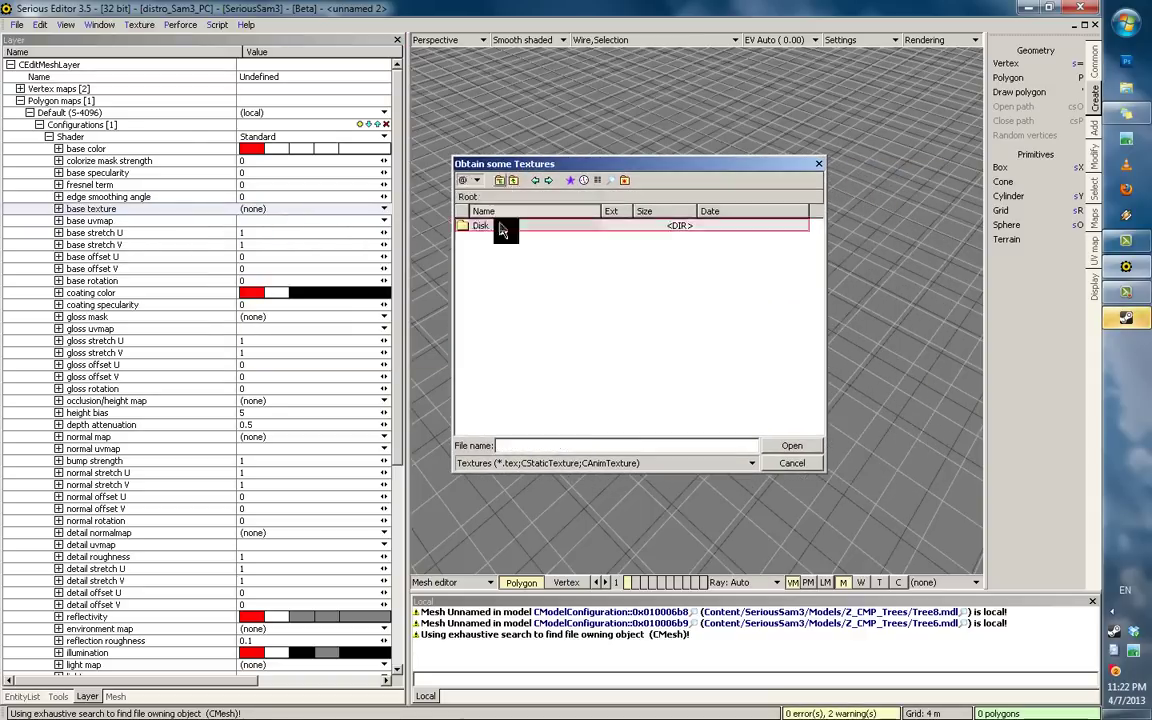
{"action": "double_click", "coordinate": [487, 231]}
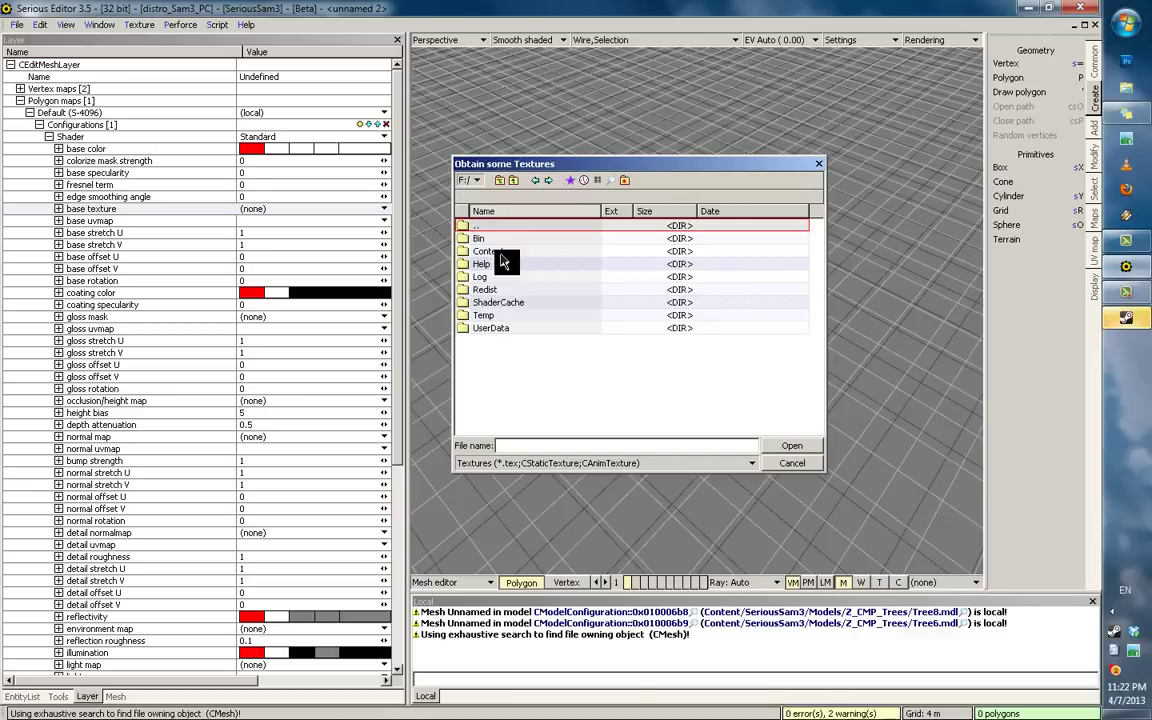
{"action": "double_click", "coordinate": [497, 252]}
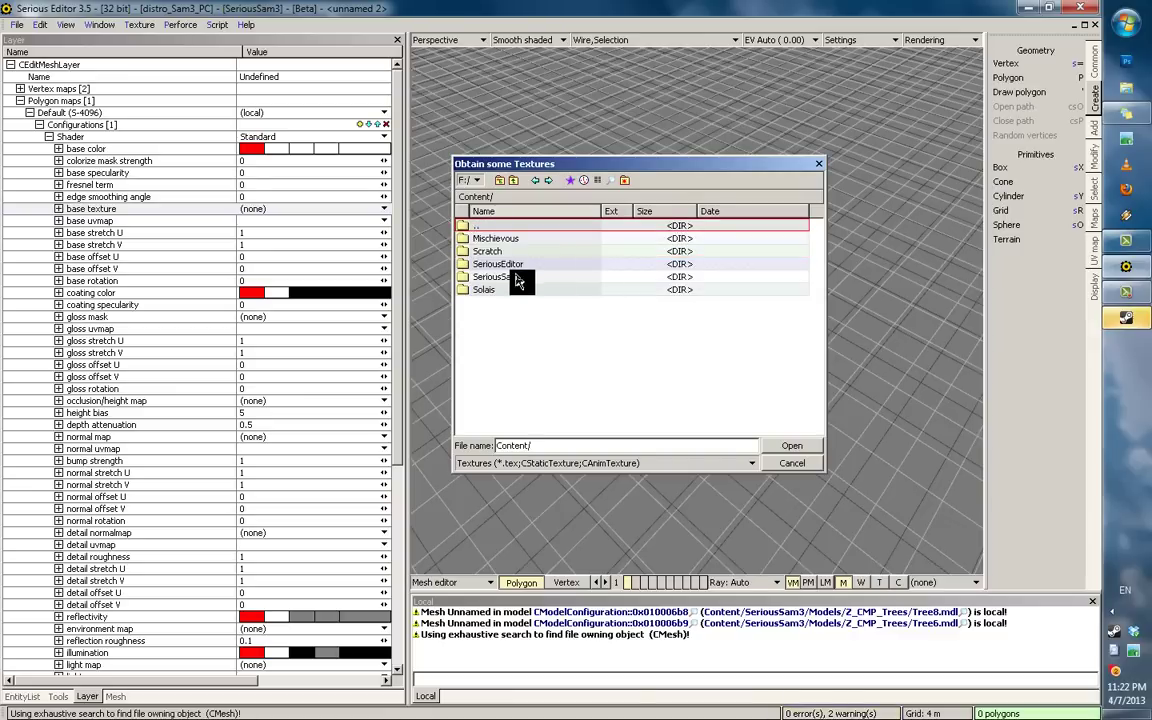
{"action": "double_click", "coordinate": [515, 277]}
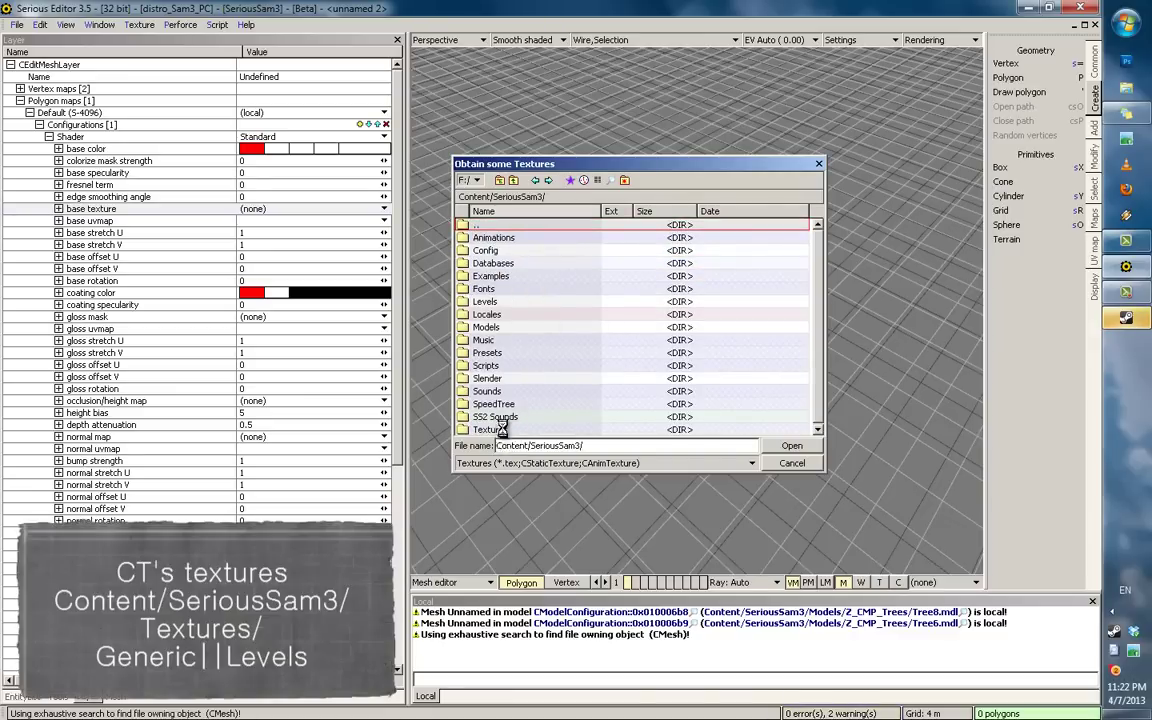
{"action": "double_click", "coordinate": [495, 429]}
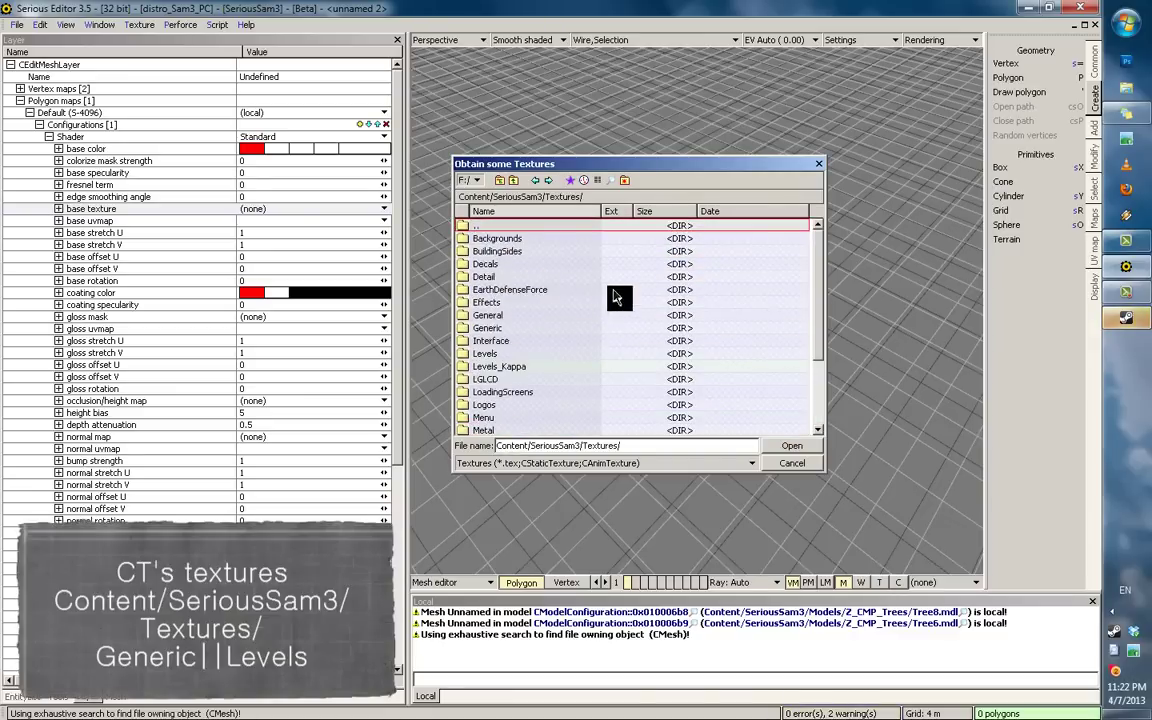
Step: Check the General texture folder, return to Textures, and open the Generic/Ground folder
{"action": "double_click", "coordinate": [490, 315]}
{"action": "double_click", "coordinate": [485, 227]}
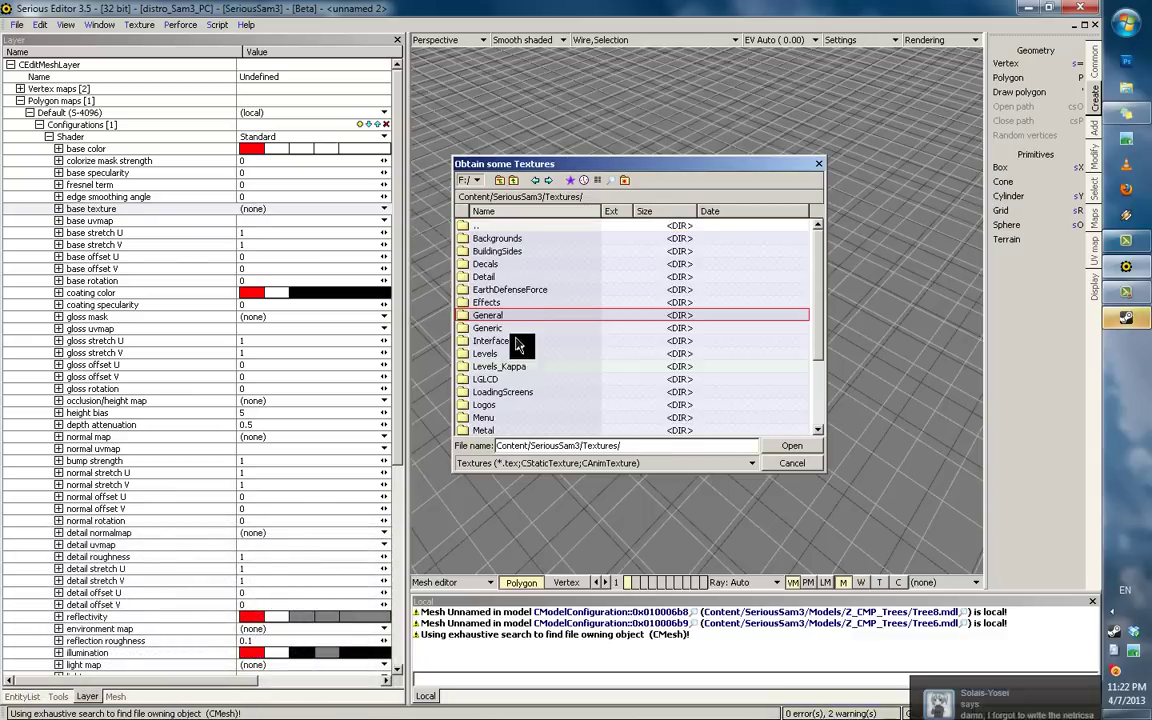
{"action": "double_click", "coordinate": [500, 340]}
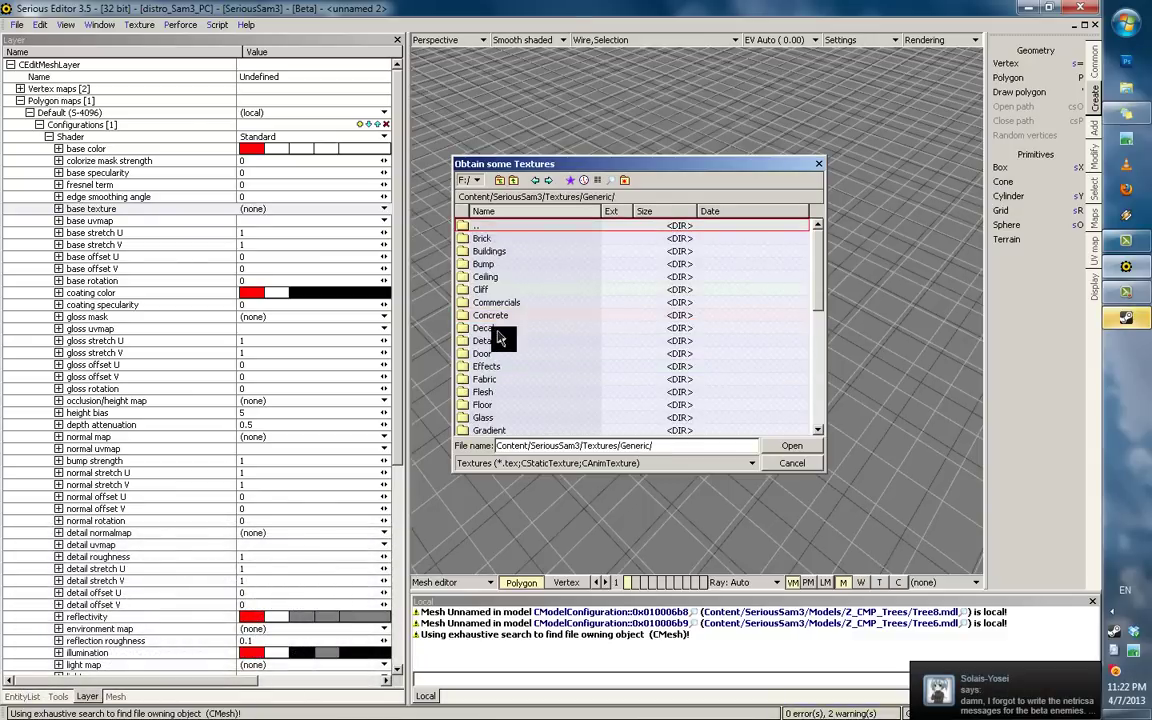
{"action": "left_click", "coordinate": [517, 264]}
{"action": "scroll", "coordinate": [525, 355], "scroll_direction": "down", "scroll_amount": 3}
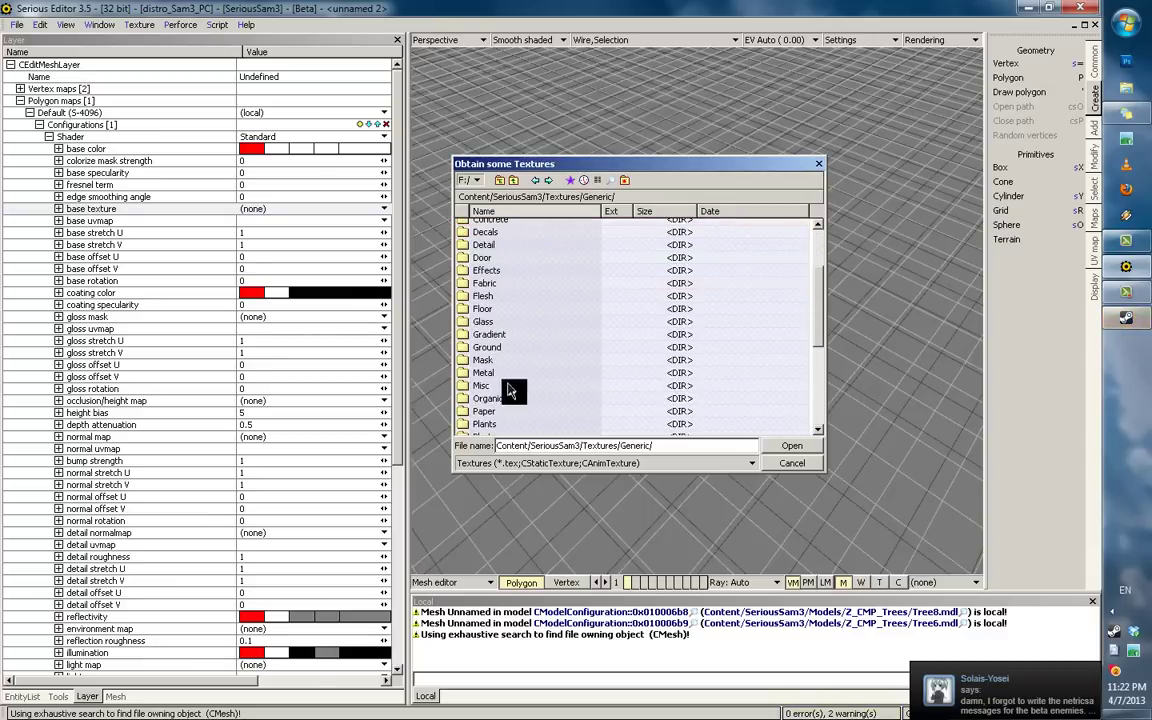
{"action": "left_click", "coordinate": [503, 348]}
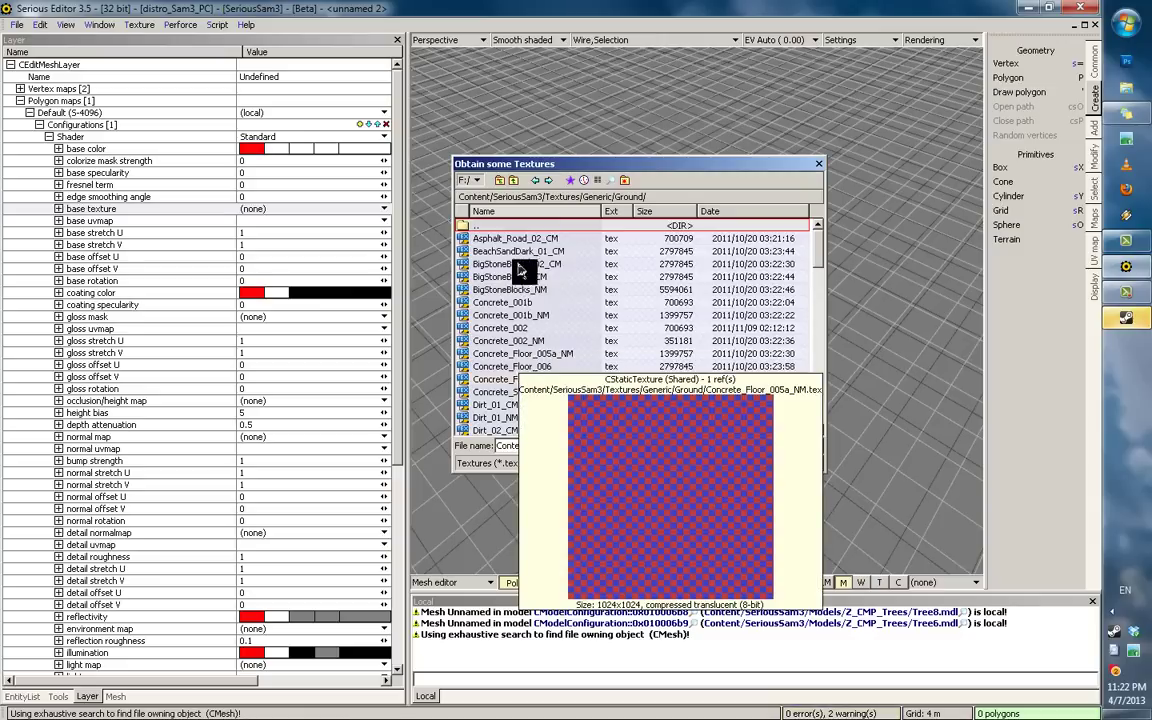
Step: Preview the dirt, dry ground and grass textures in the Ground folder, and highlight FreshGrass_04_CM.tex as a candidate
{"action": "scroll", "coordinate": [521, 262], "scroll_direction": "down", "scroll_amount": 4}
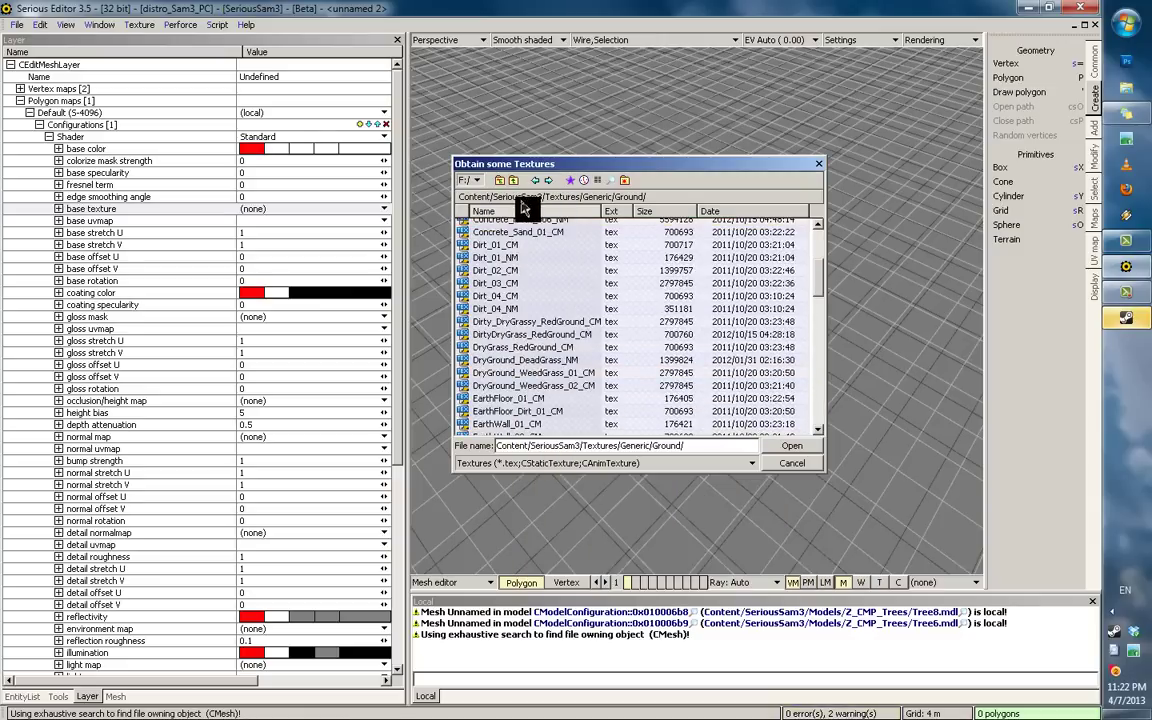
{"action": "left_click", "coordinate": [504, 385]}
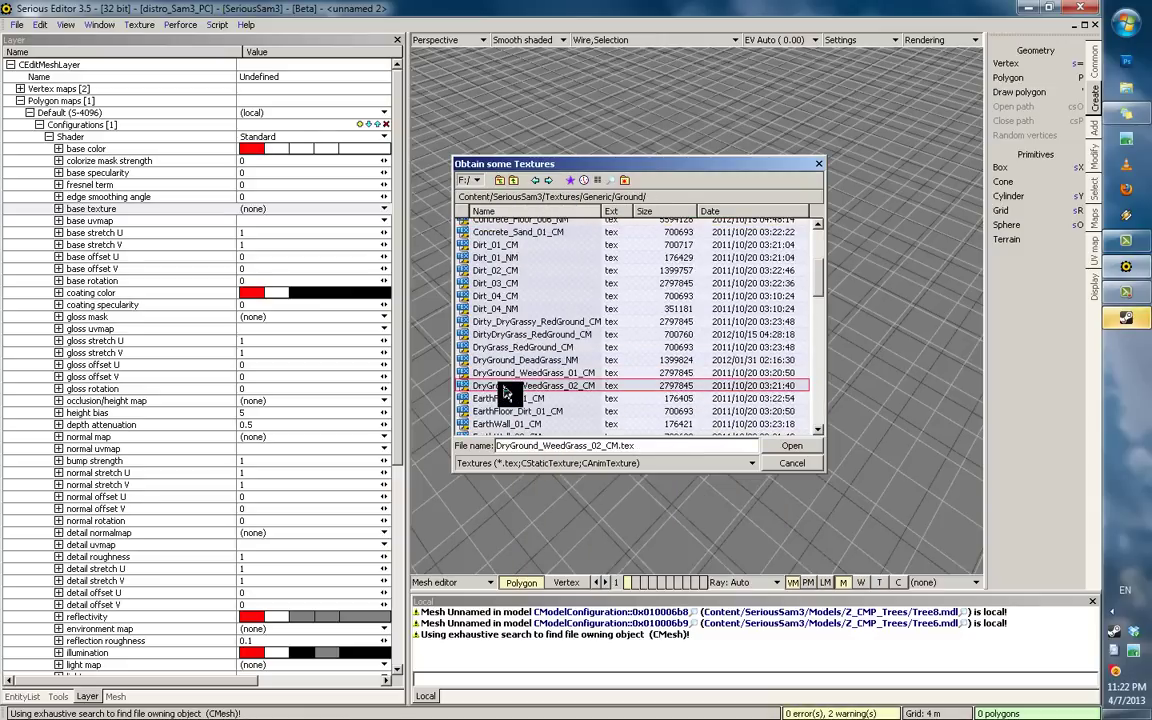
{"action": "mouse_move", "coordinate": [507, 417]}
{"action": "mouse_move", "coordinate": [510, 366]}
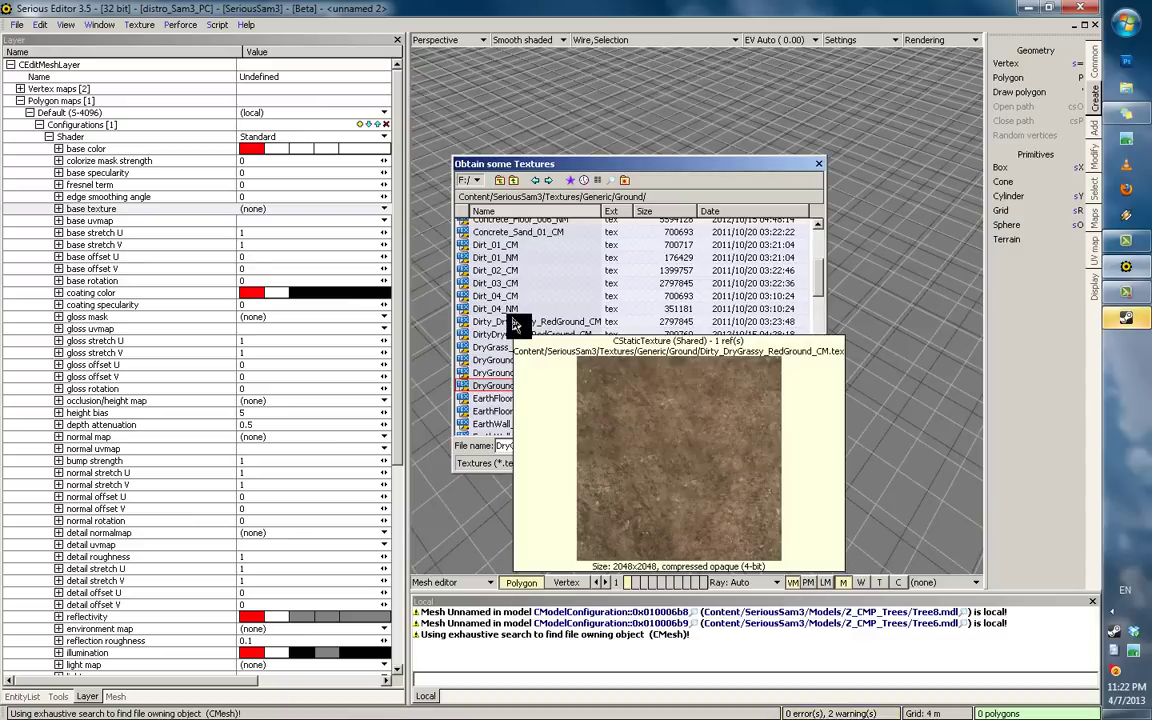
{"action": "scroll", "coordinate": [513, 352], "scroll_direction": "down", "scroll_amount": 3}
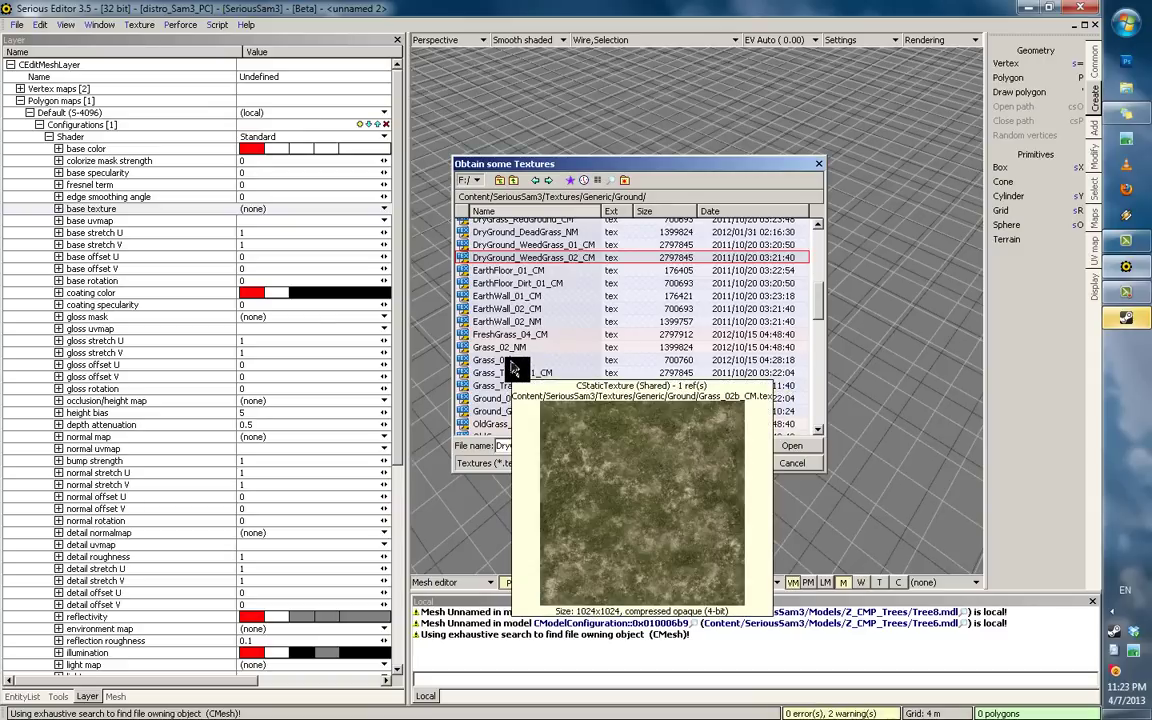
{"action": "mouse_move", "coordinate": [523, 341]}
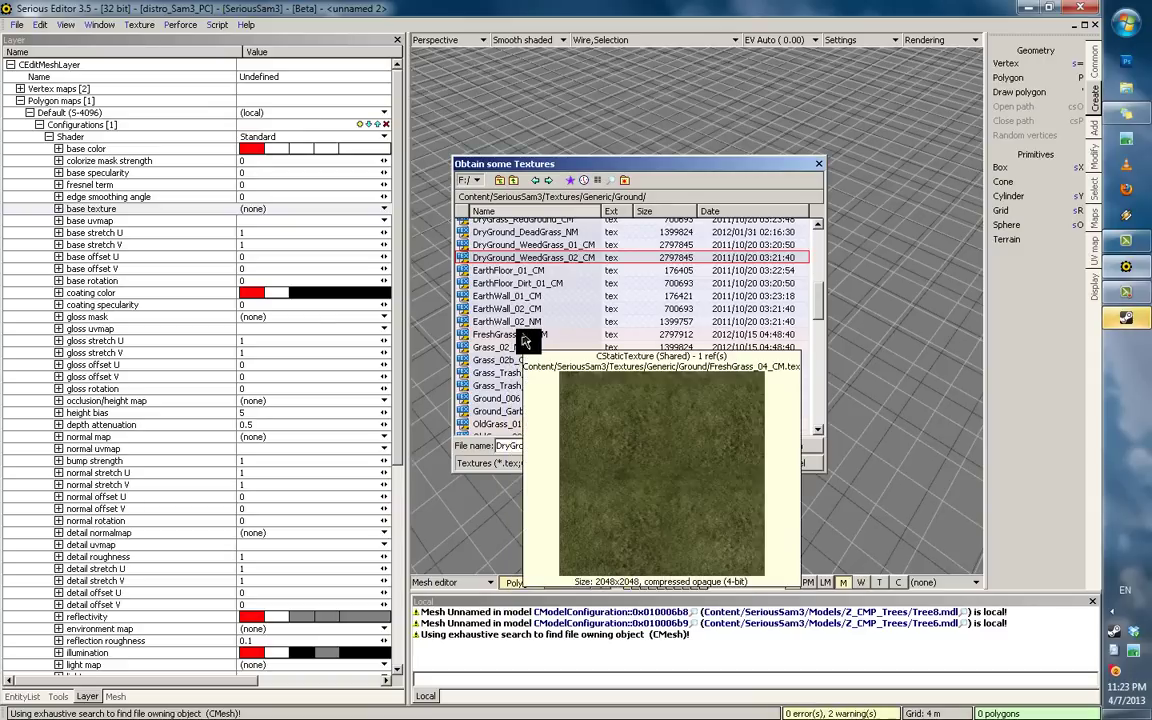
{"action": "scroll", "coordinate": [527, 352], "scroll_direction": "up", "scroll_amount": 4}
{"action": "scroll", "coordinate": [527, 355], "scroll_direction": "down", "scroll_amount": 5}
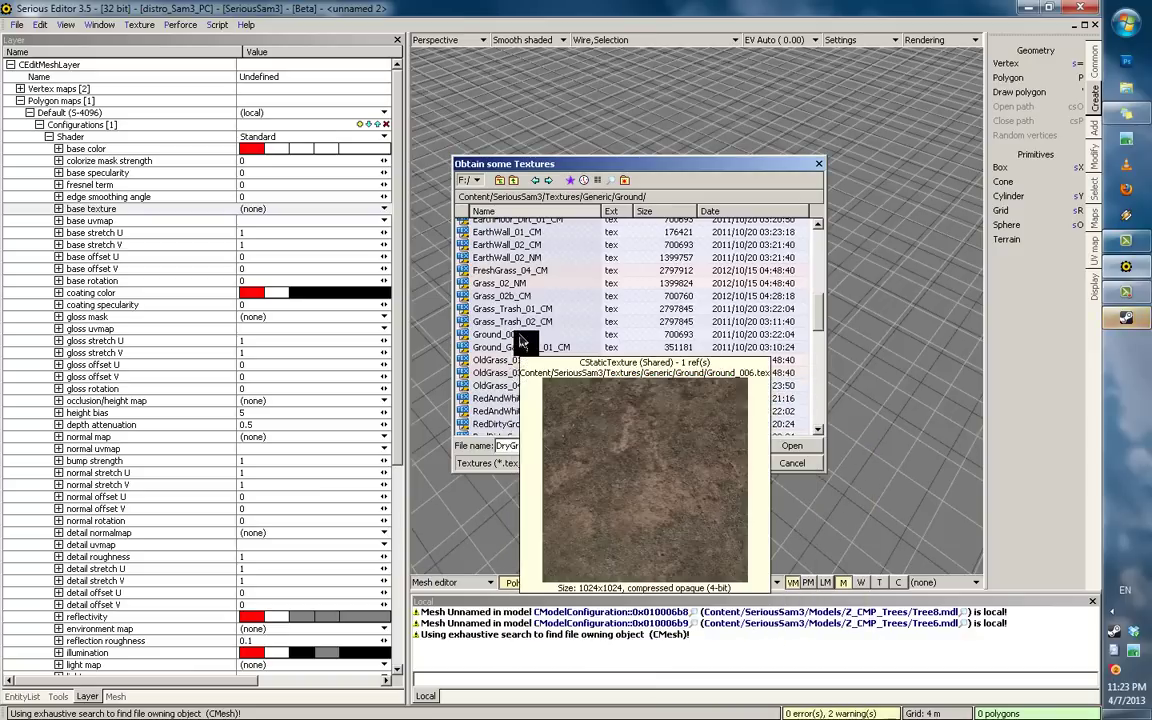
{"action": "mouse_move", "coordinate": [524, 296]}
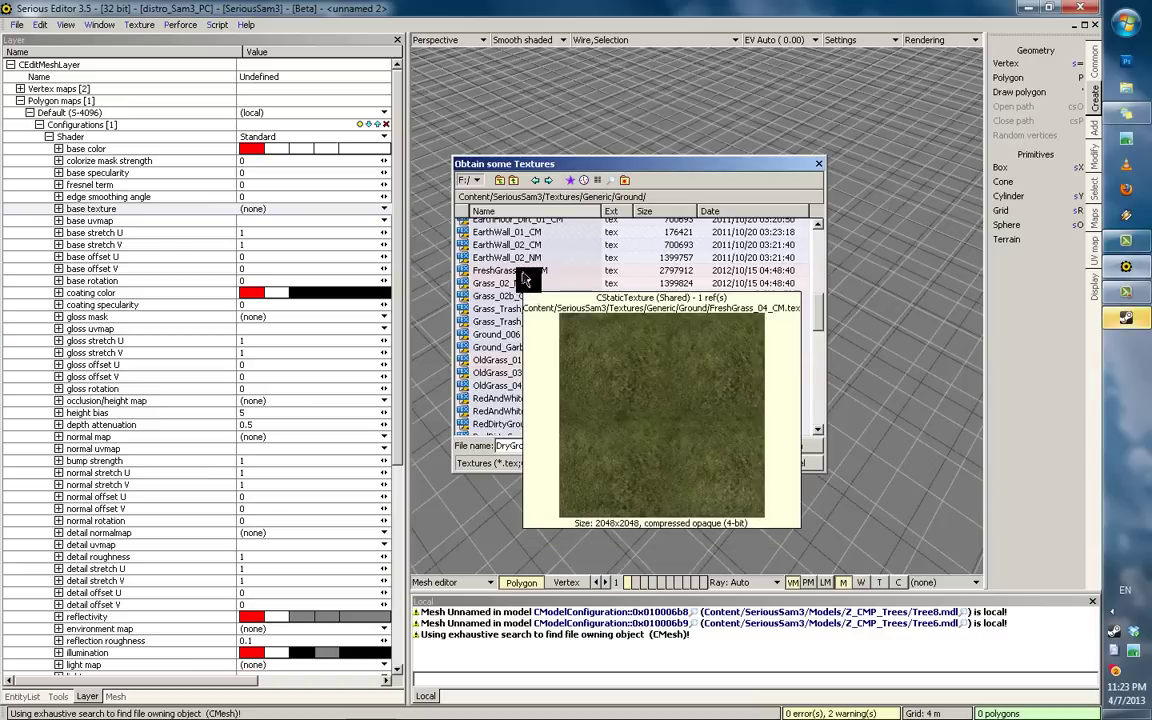
{"action": "left_click", "coordinate": [524, 278]}
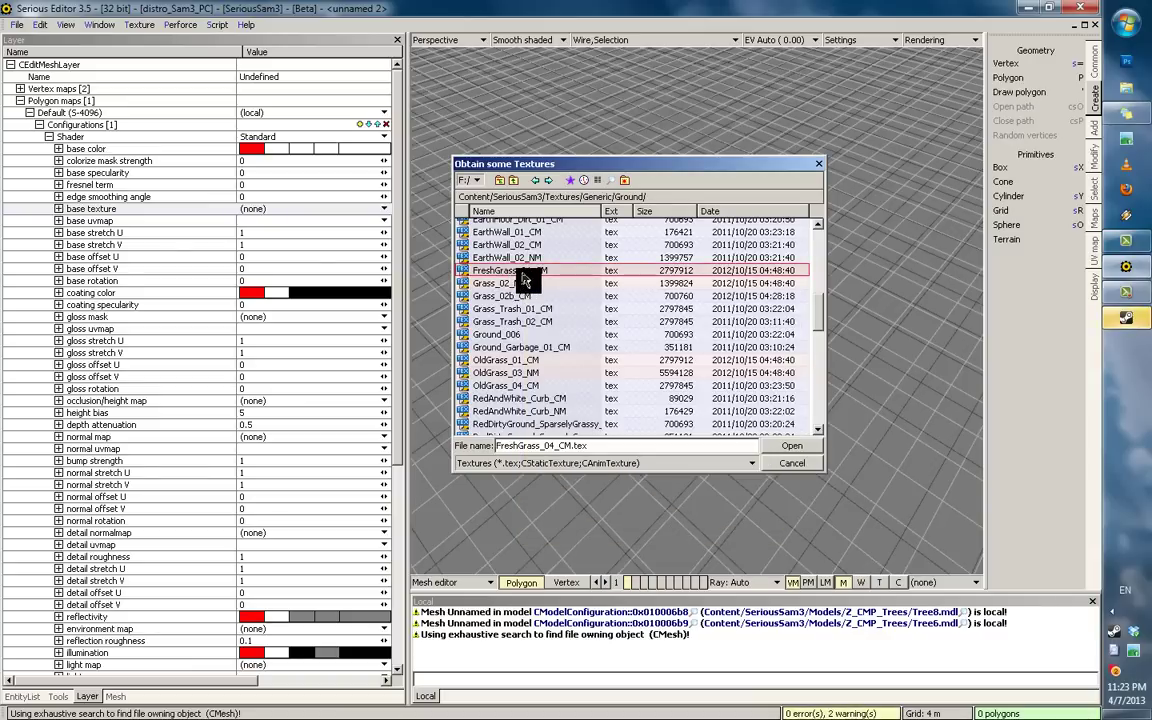
Step: Look through the remaining ground textures, assign OldGrass_01_CM.tex as the Standard shader's base texture, and preview it
{"action": "scroll", "coordinate": [537, 306], "scroll_direction": "up", "scroll_amount": 1}
{"action": "mouse_move", "coordinate": [537, 307]}
{"action": "scroll", "coordinate": [537, 307], "scroll_direction": "up", "scroll_amount": 1}
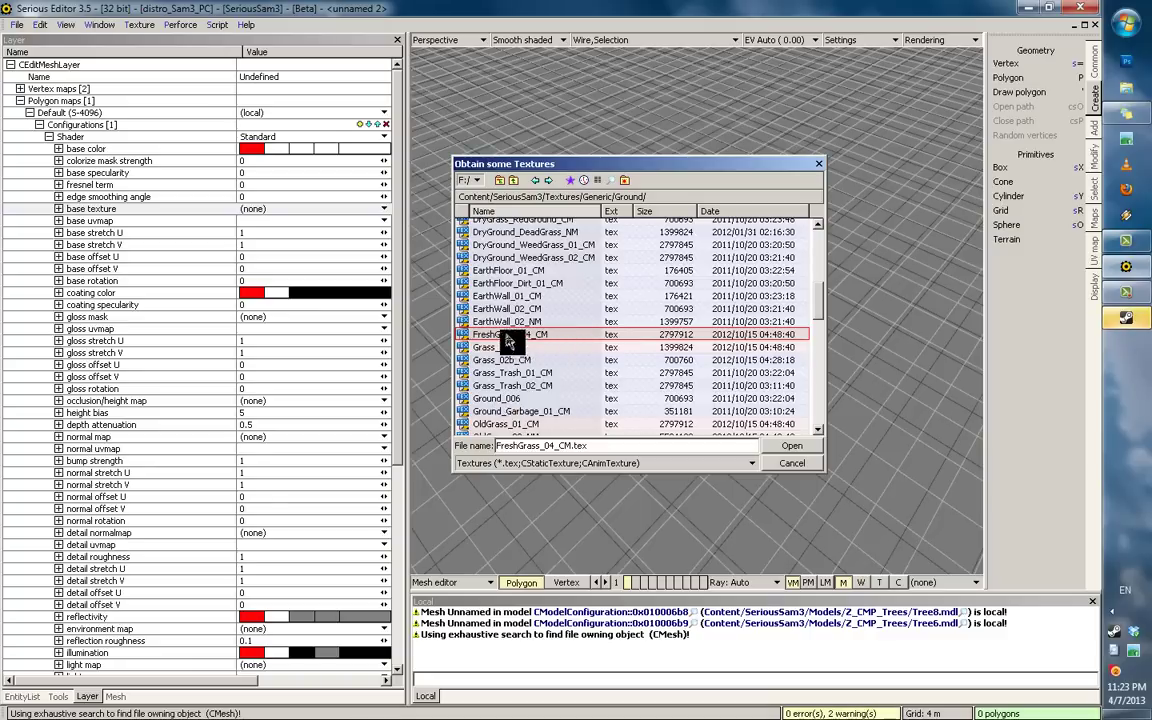
{"action": "scroll", "coordinate": [519, 316], "scroll_direction": "up", "scroll_amount": 1}
{"action": "mouse_move", "coordinate": [516, 340]}
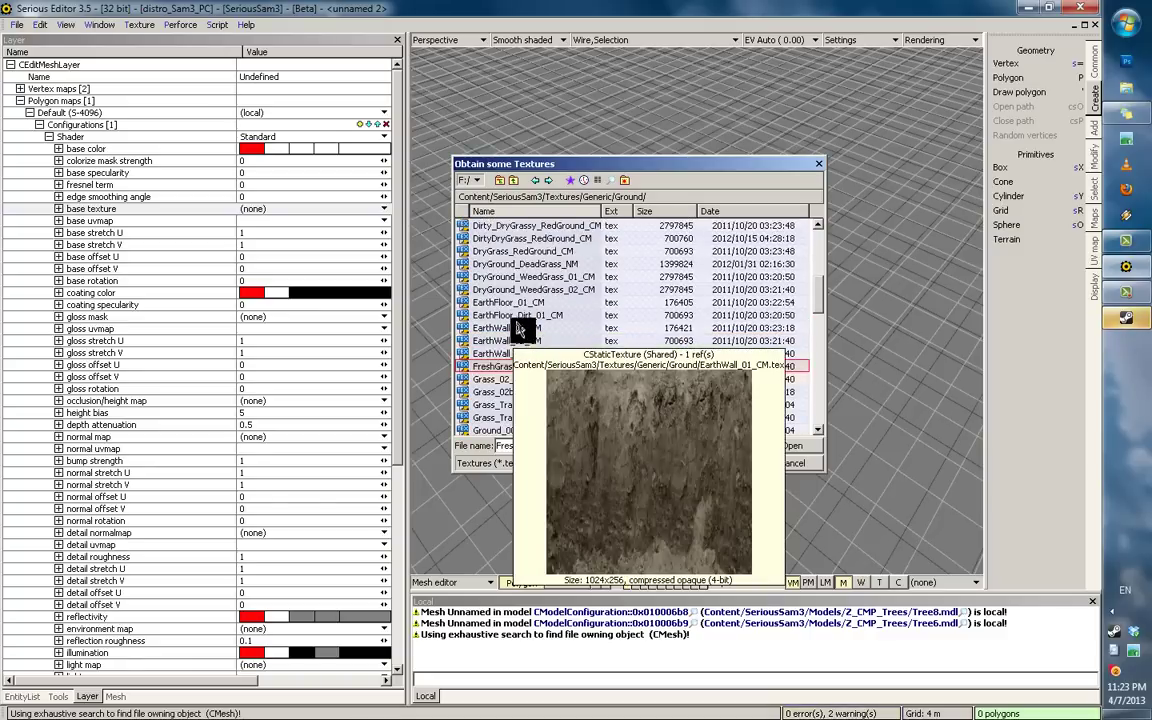
{"action": "scroll", "coordinate": [520, 335], "scroll_direction": "up", "scroll_amount": 1}
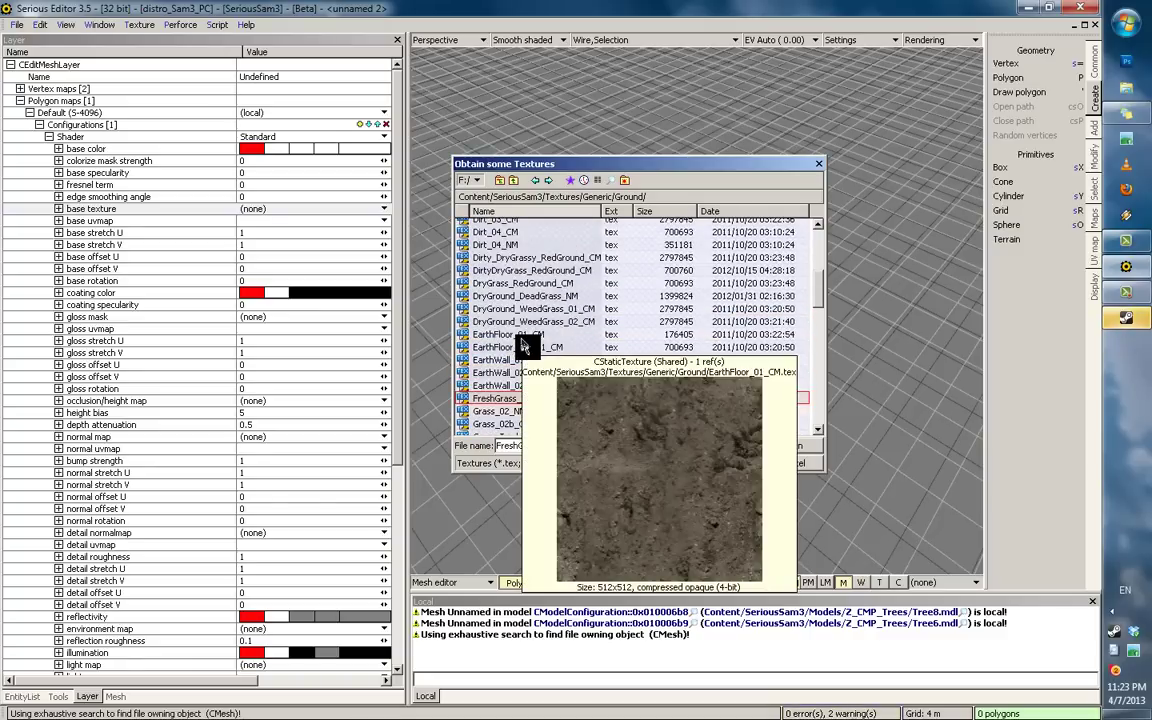
{"action": "scroll", "coordinate": [522, 340], "scroll_direction": "up", "scroll_amount": 3}
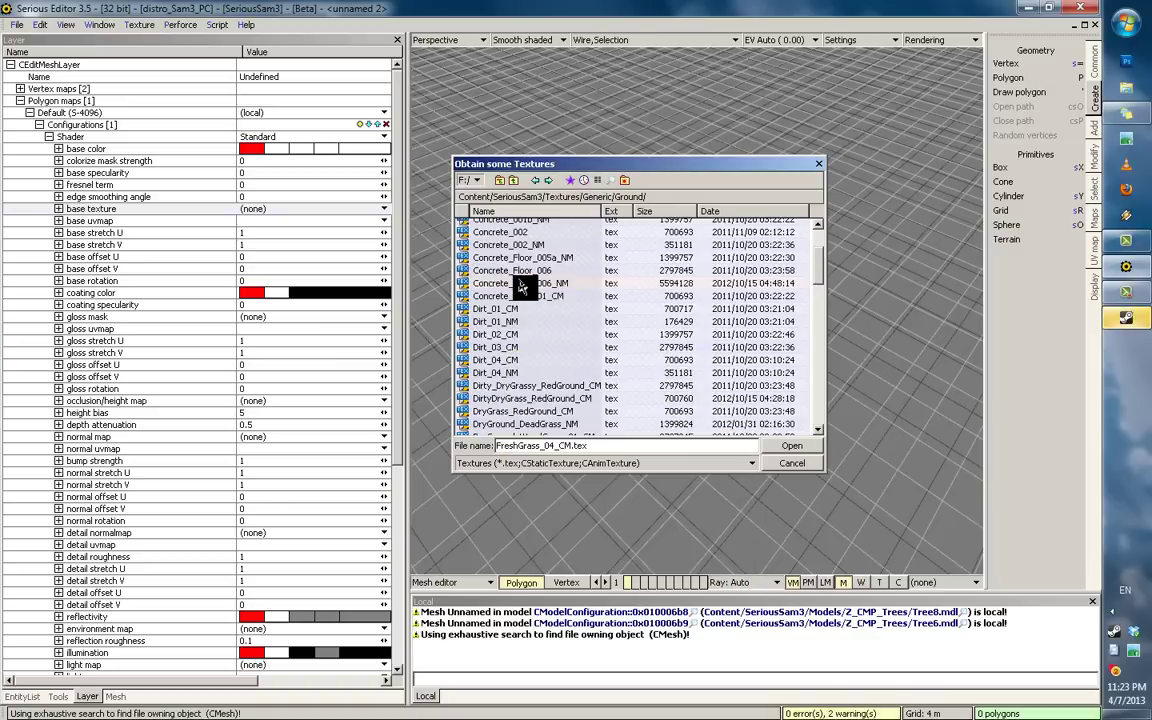
{"action": "scroll", "coordinate": [521, 288], "scroll_direction": "up", "scroll_amount": 3}
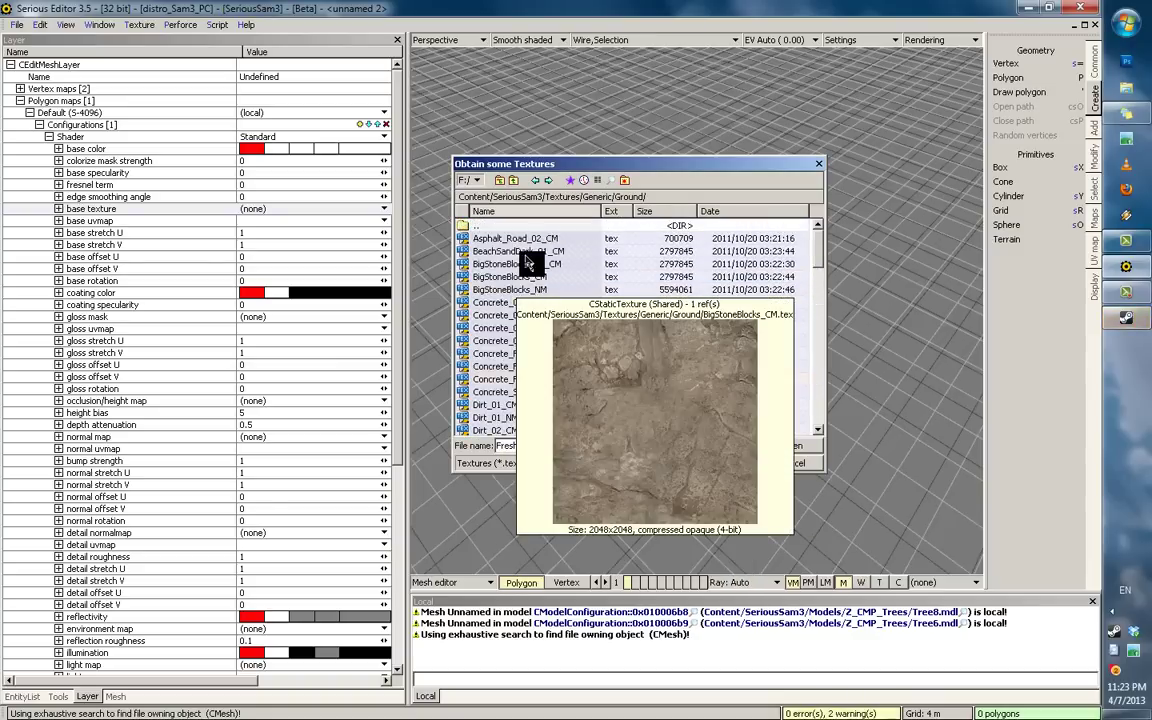
{"action": "scroll", "coordinate": [527, 300], "scroll_direction": "down", "scroll_amount": 12}
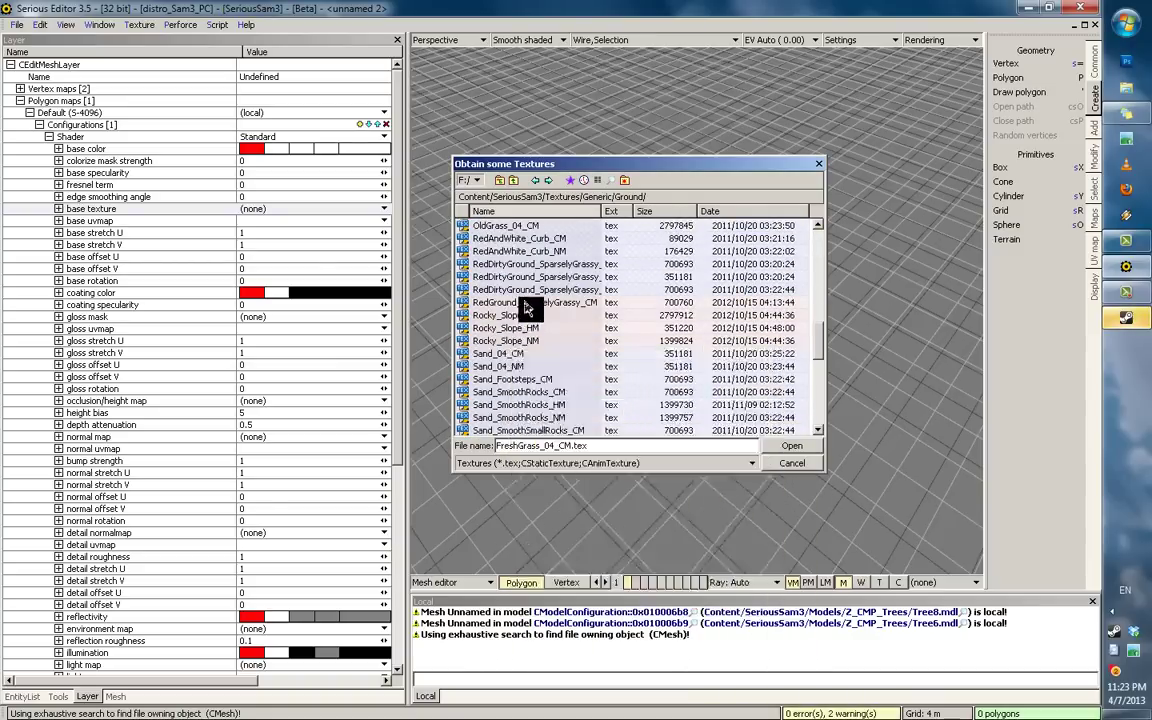
{"action": "scroll", "coordinate": [527, 310], "scroll_direction": "up", "scroll_amount": 2}
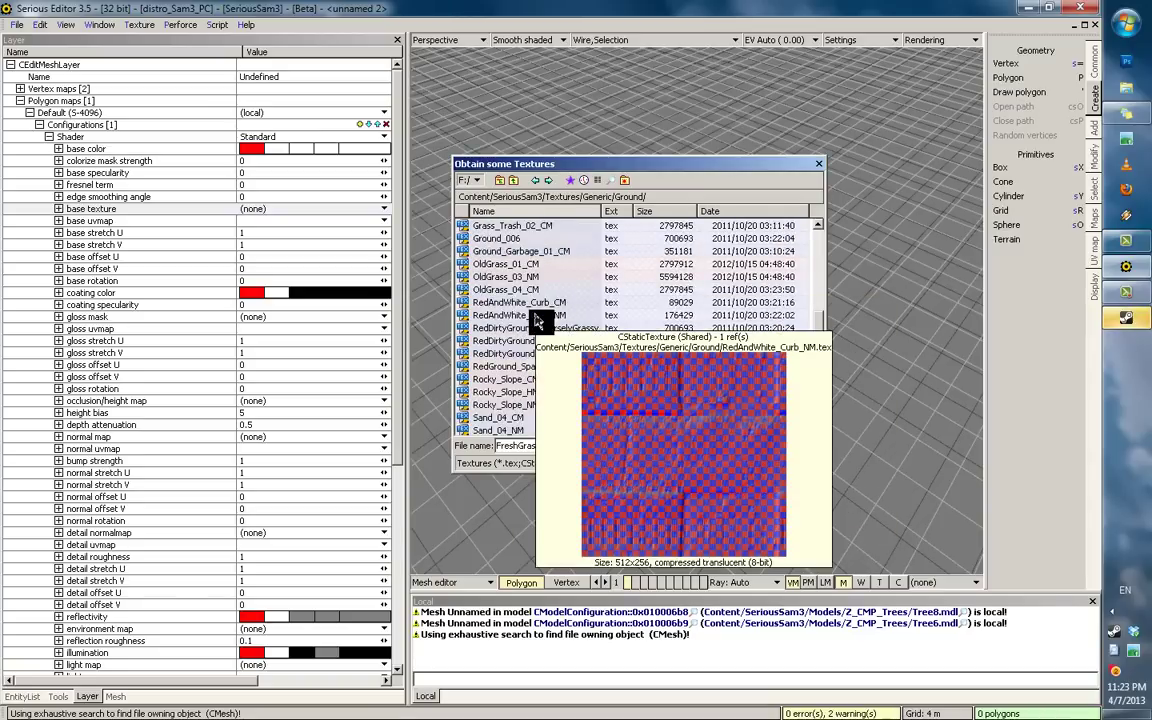
{"action": "scroll", "coordinate": [514, 318], "scroll_direction": "up", "scroll_amount": 2}
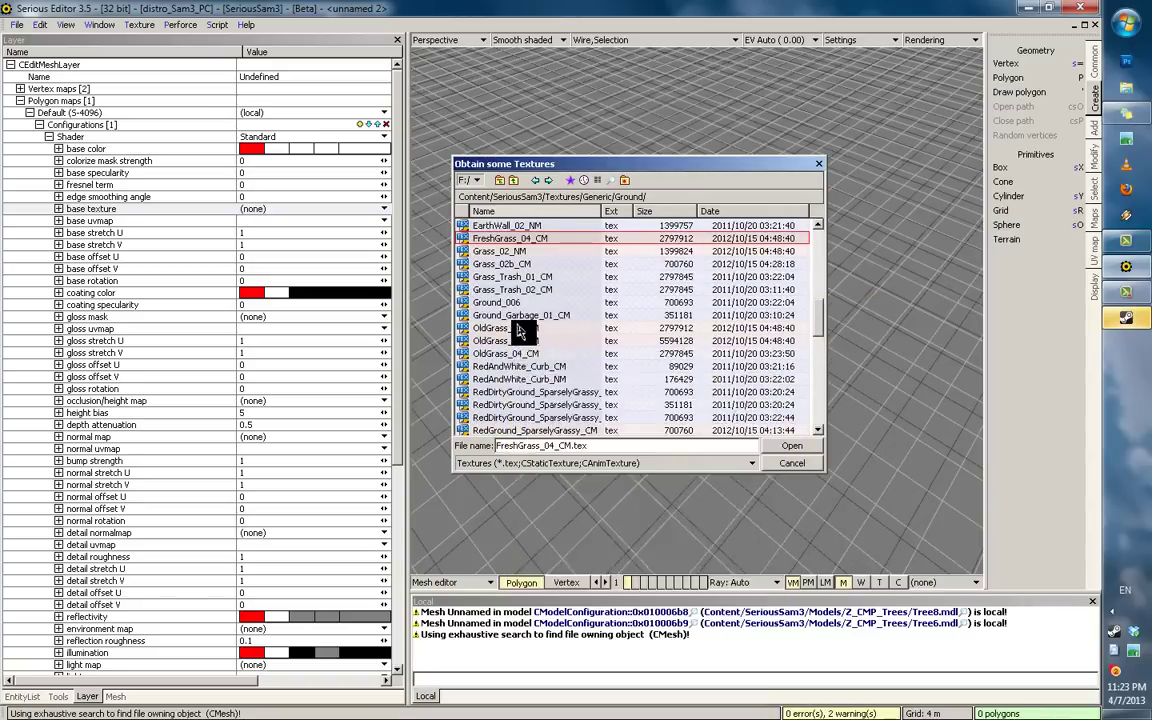
{"action": "double_click", "coordinate": [458, 329]}
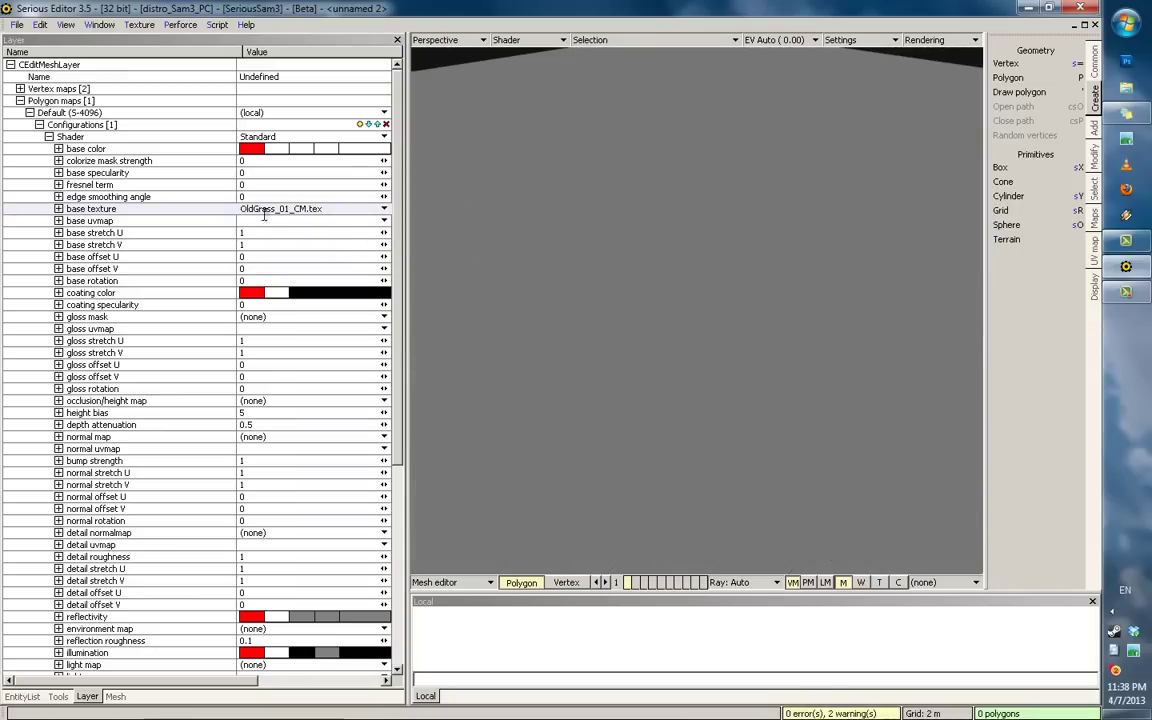
{"action": "mouse_move", "coordinate": [262, 216]}
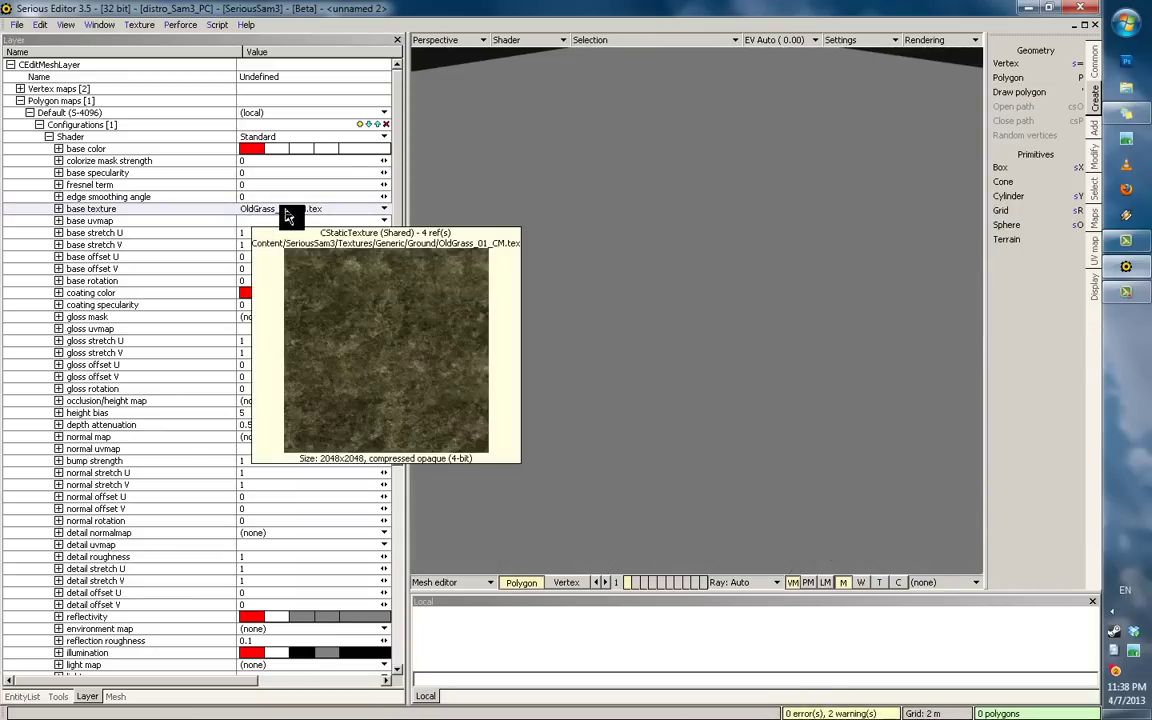
Step: Set the Standard shader's base uvmap to Y-plane so the grass texture is mapped onto the terrain
{"action": "left_click", "coordinate": [178, 221]}
{"action": "left_click", "coordinate": [600, 207]}
{"action": "scroll", "coordinate": [618, 226], "scroll_direction": "up", "scroll_amount": 3}
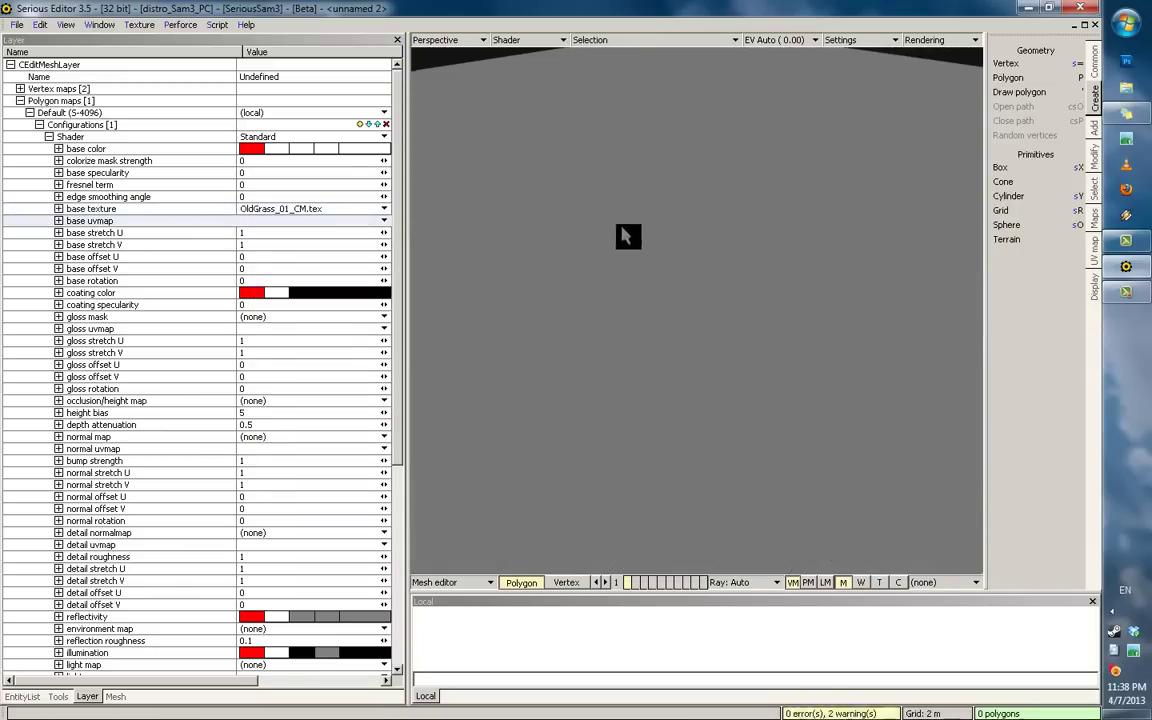
{"action": "left_click", "coordinate": [134, 223]}
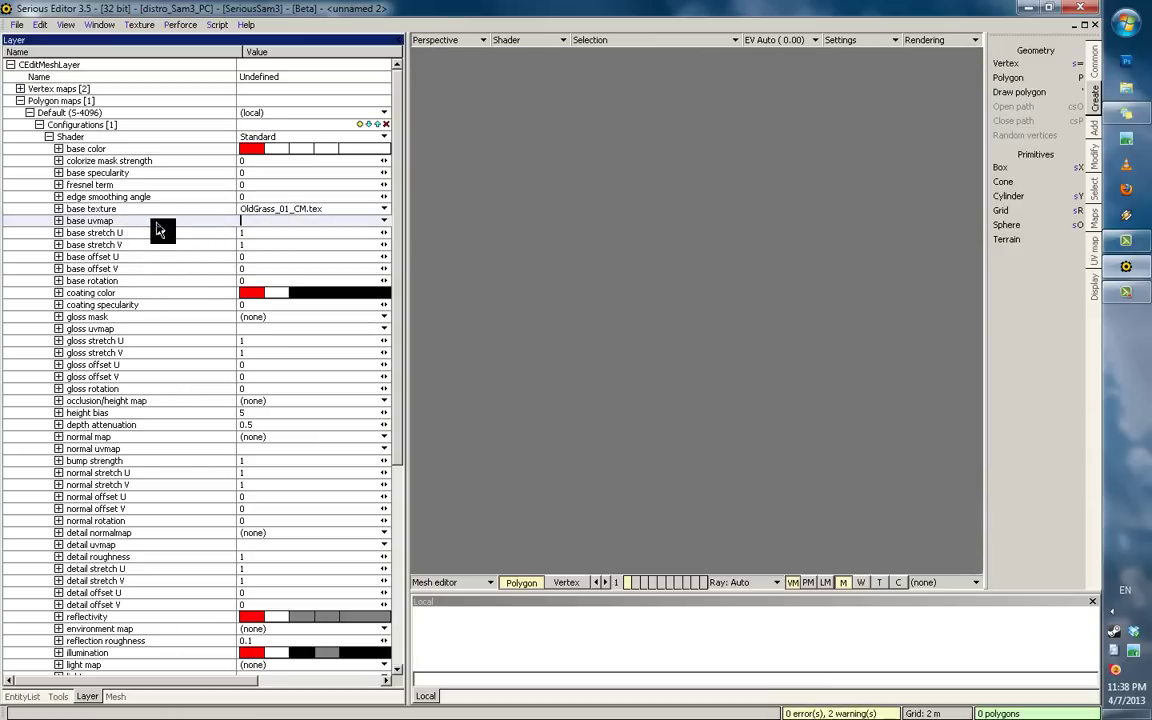
{"action": "type", "text": "Y-plane"}
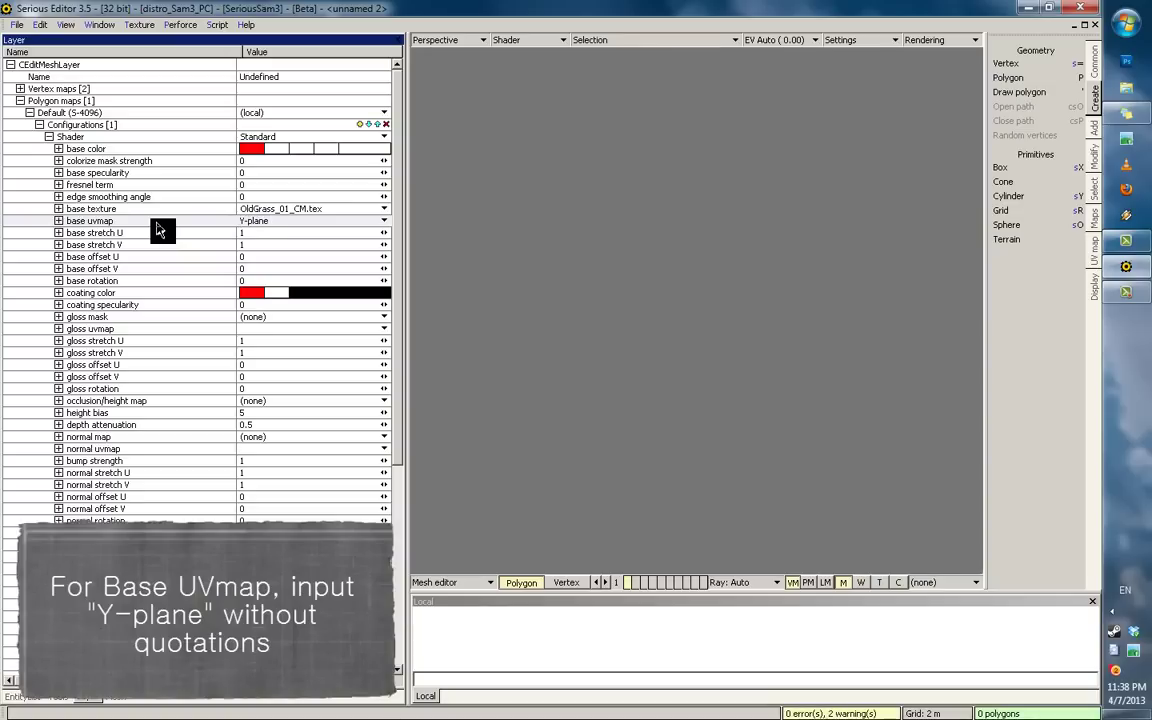
{"action": "key", "text": "Return"}
{"action": "left_click", "coordinate": [152, 229]}
{"action": "scroll", "coordinate": [622, 50], "scroll_direction": "down", "scroll_amount": 5}
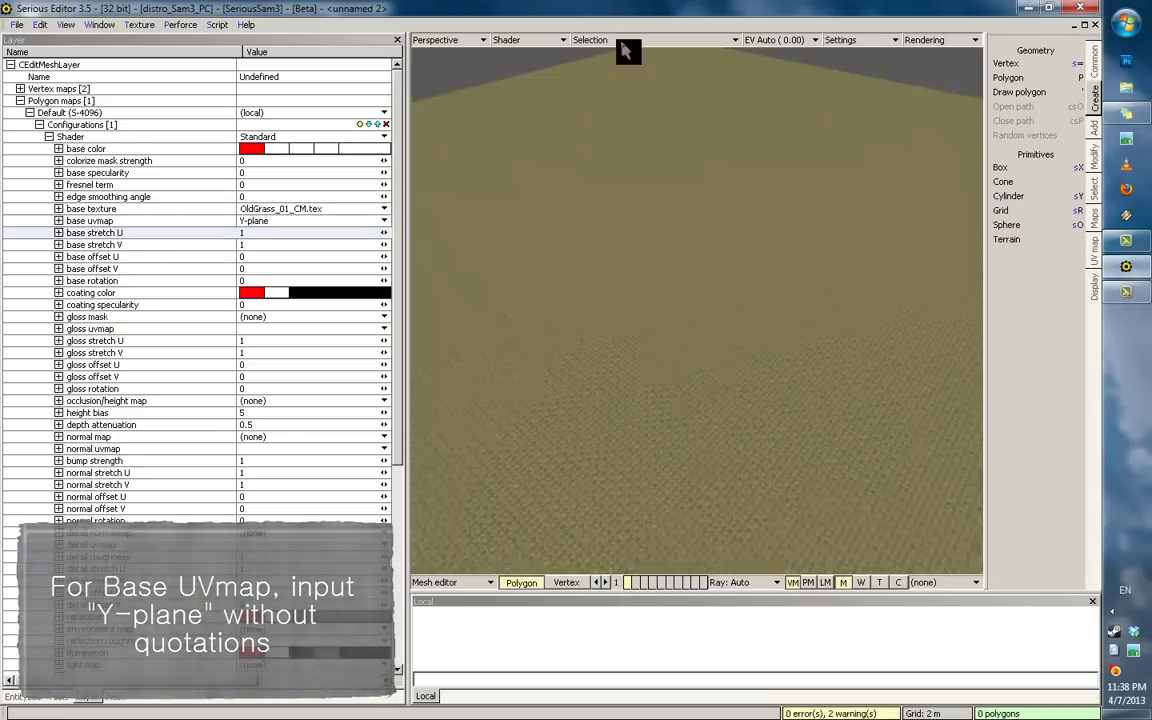
{"action": "scroll", "coordinate": [655, 205], "scroll_direction": "up", "scroll_amount": 2}
{"action": "left_click", "coordinate": [282, 221]}
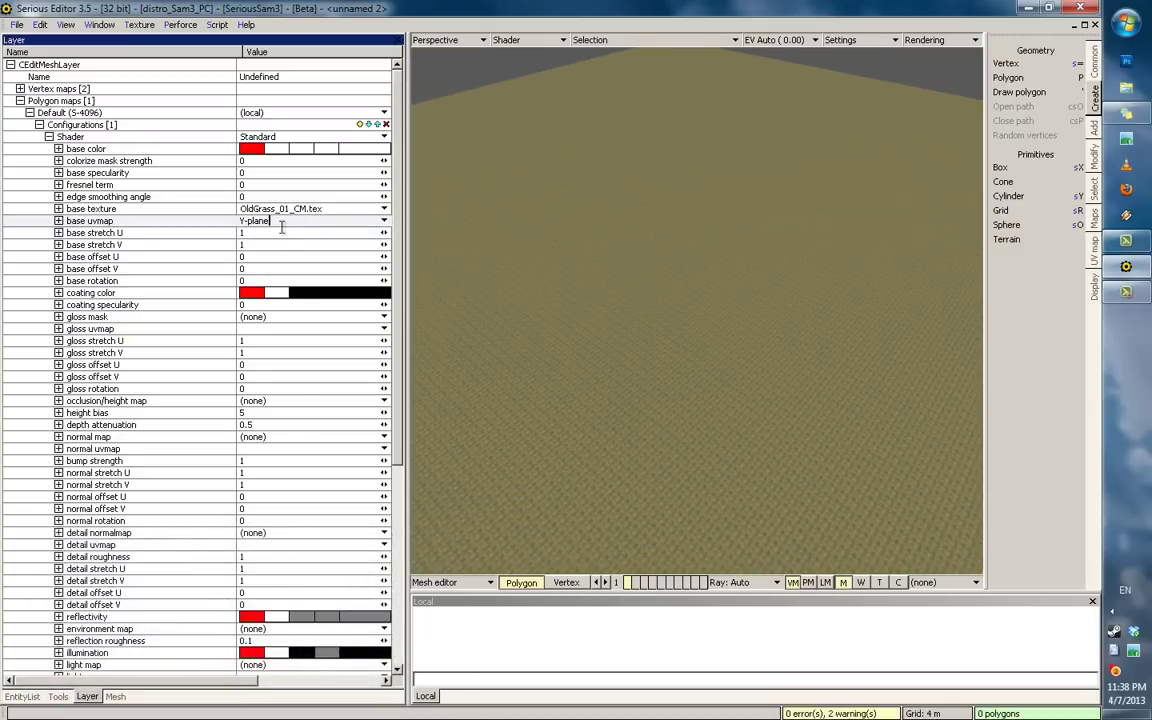
{"action": "left_click", "coordinate": [210, 220]}
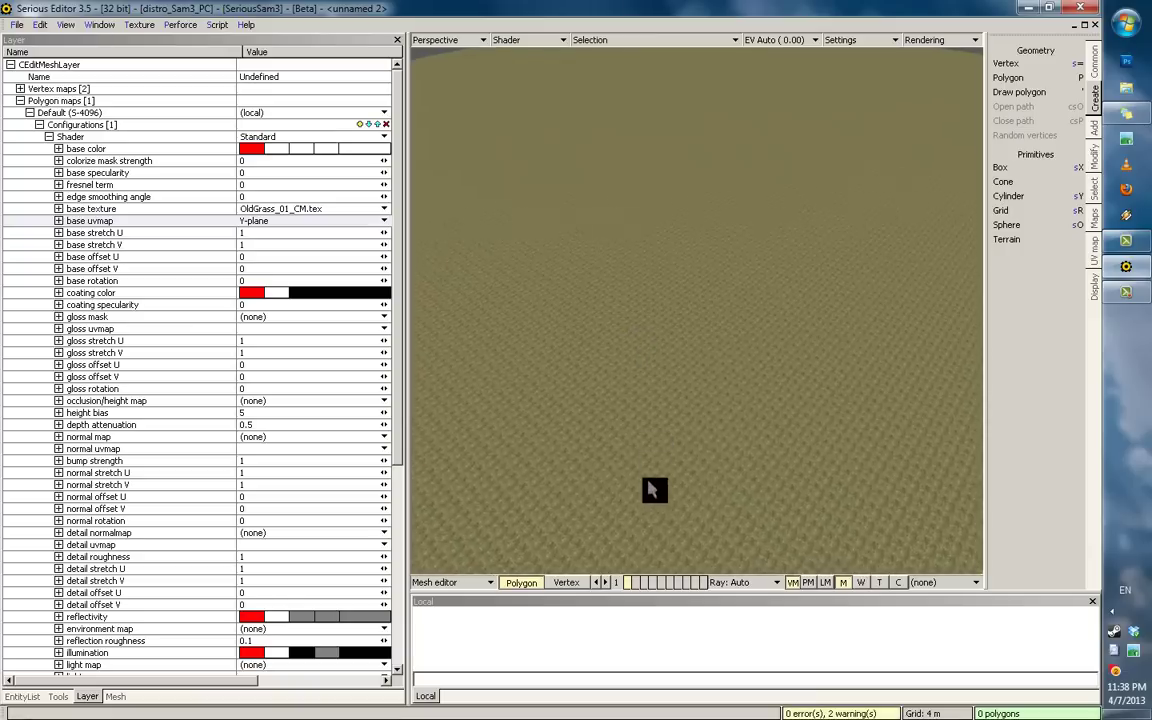
Step: Examine how the grass texture tiles across the terrain from several distances and angles
{"action": "scroll", "coordinate": [656, 489], "scroll_direction": "up", "scroll_amount": 4}
{"action": "scroll", "coordinate": [697, 462], "scroll_direction": "up", "scroll_amount": 1}
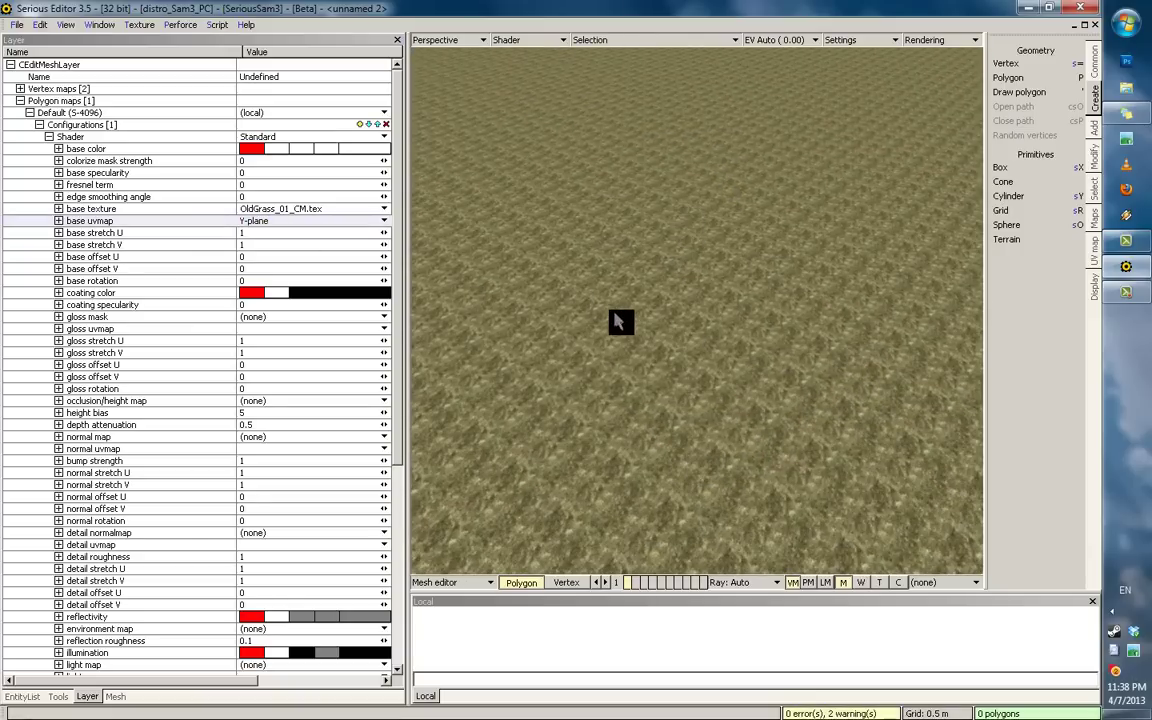
{"action": "scroll", "coordinate": [725, 319], "scroll_direction": "down", "scroll_amount": 3}
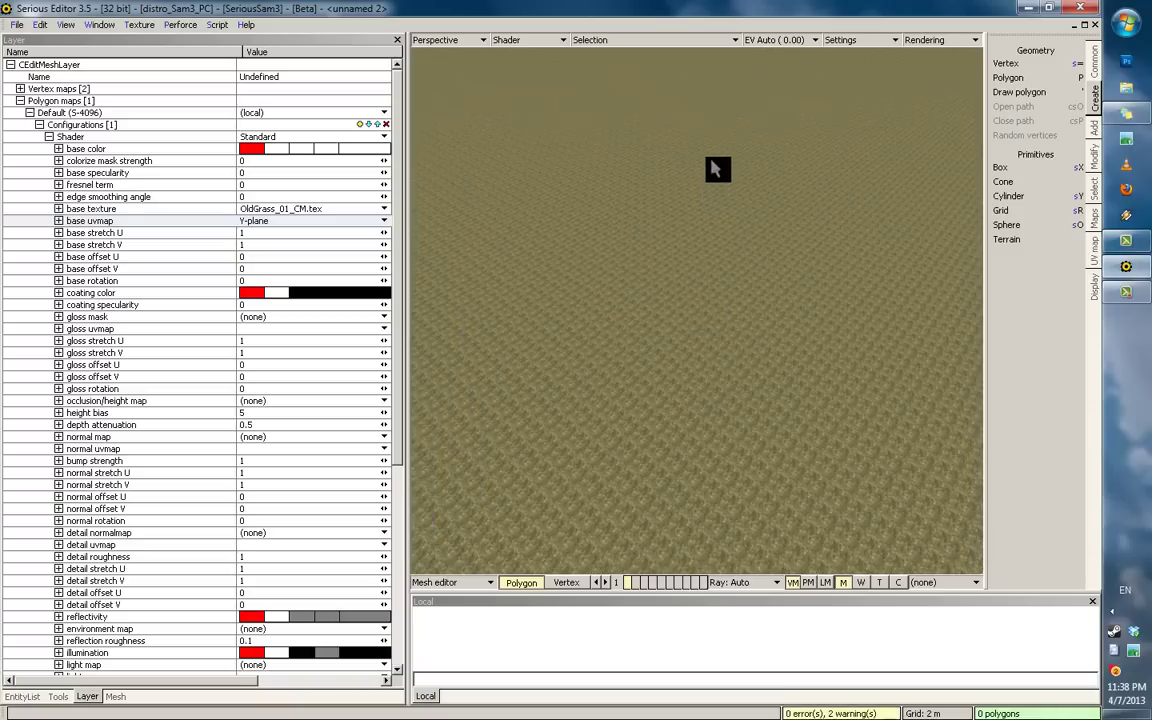
{"action": "middle_click_drag", "start_coordinate": [760, 166], "coordinate": [660, 376]}
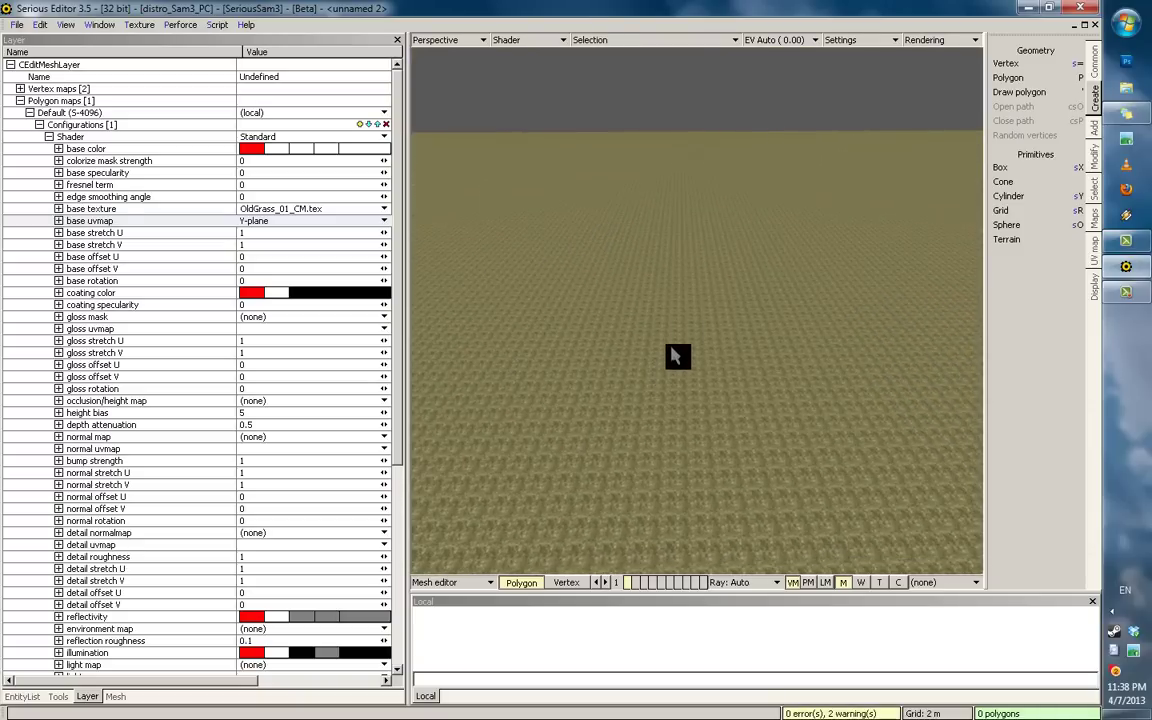
{"action": "scroll", "coordinate": [707, 344], "scroll_direction": "up", "scroll_amount": 3}
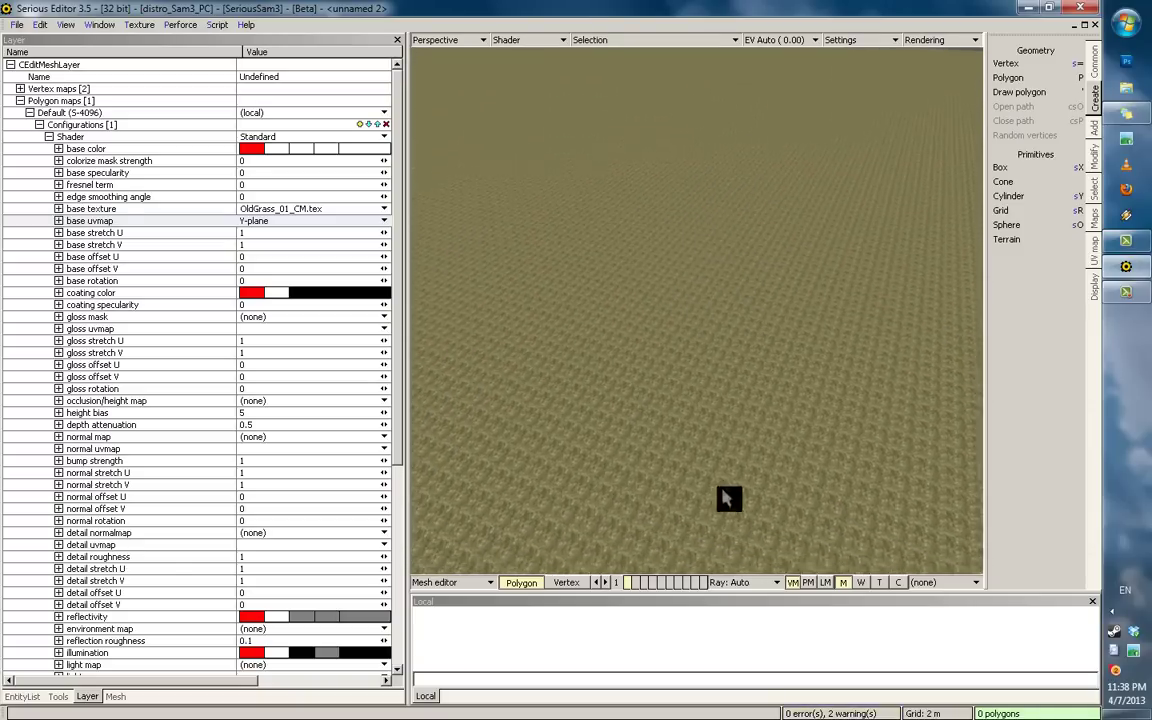
{"action": "middle_click_drag", "start_coordinate": [742, 283], "coordinate": [697, 209]}
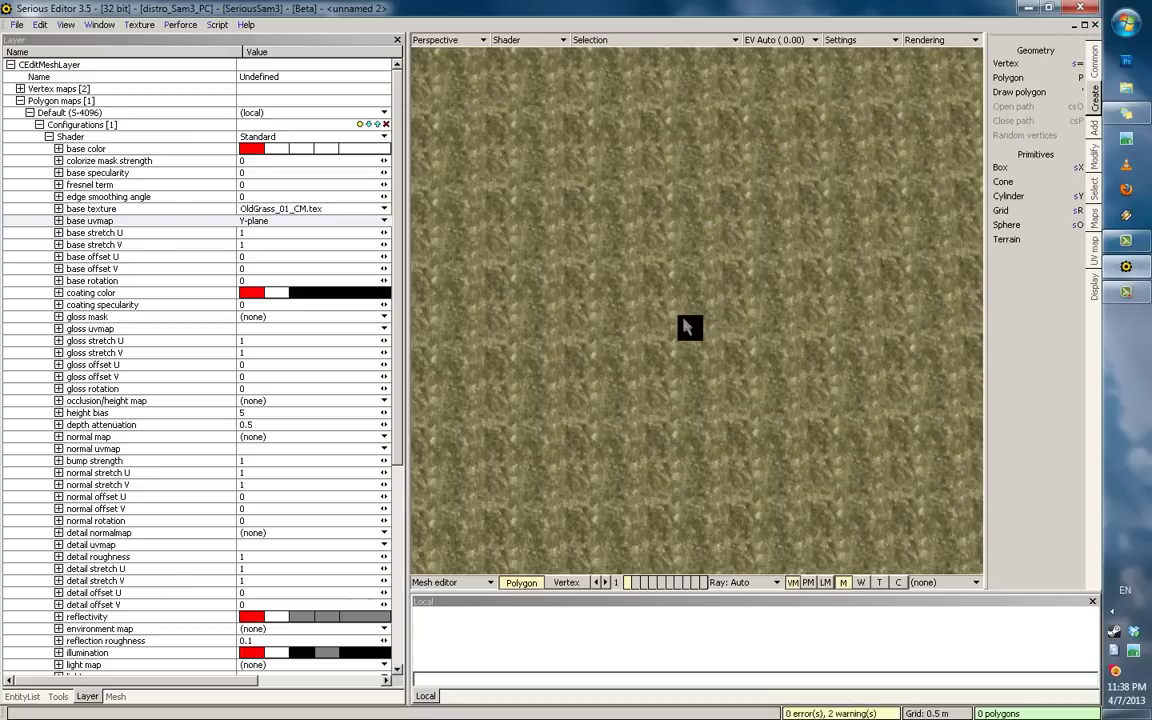
{"action": "middle_click_drag", "start_coordinate": [684, 320], "coordinate": [604, 227]}
Step: Select a single terrain polygon, raise it above the ground, and inspect the grass texture on the steep sides
{"action": "left_click", "coordinate": [738, 394]}
{"action": "mouse_move", "coordinate": [738, 394]}
{"action": "middle_mouse_down"}
{"action": "mouse_move", "coordinate": [718, 345]}
{"action": "mouse_move", "coordinate": [750, 384]}
{"action": "middle_mouse_up"}
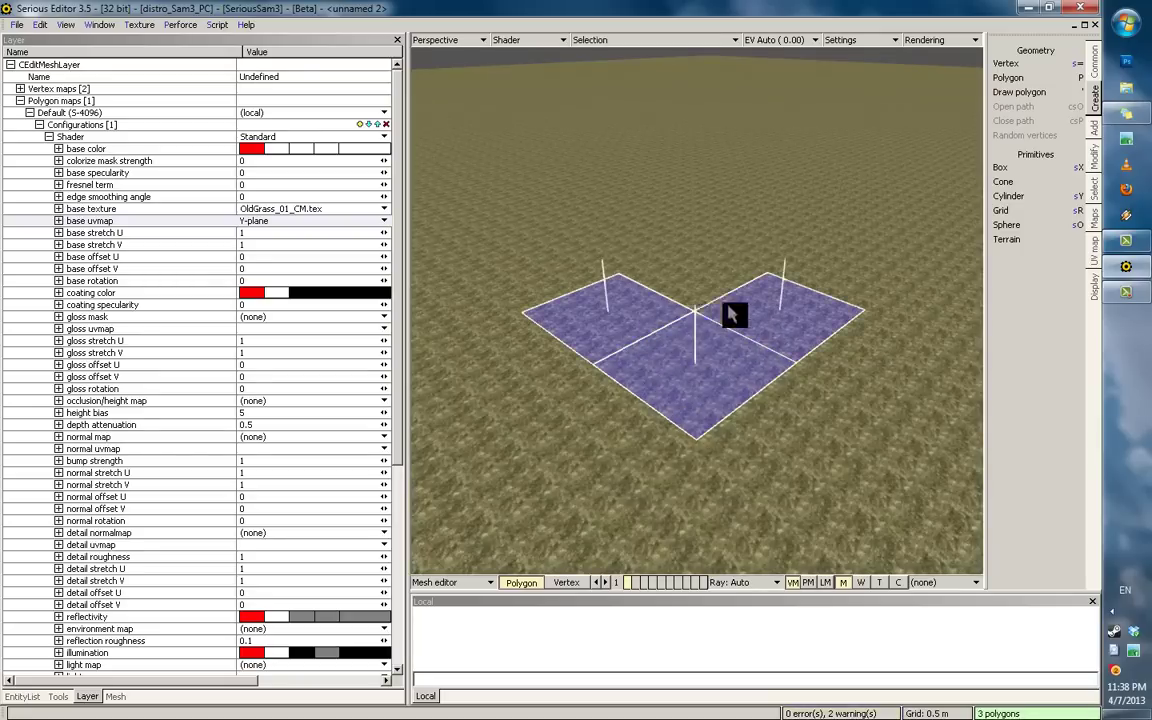
{"action": "left_click", "coordinate": [699, 364]}
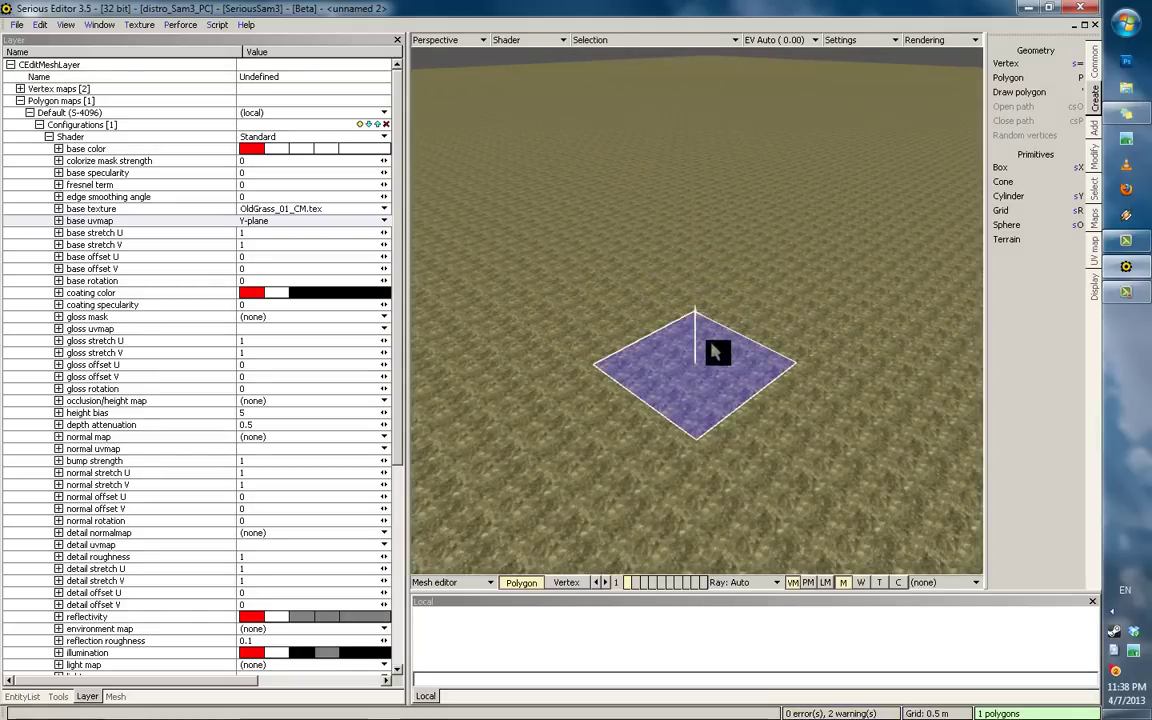
{"action": "middle_click_drag", "start_coordinate": [736, 238], "coordinate": [777, 234]}
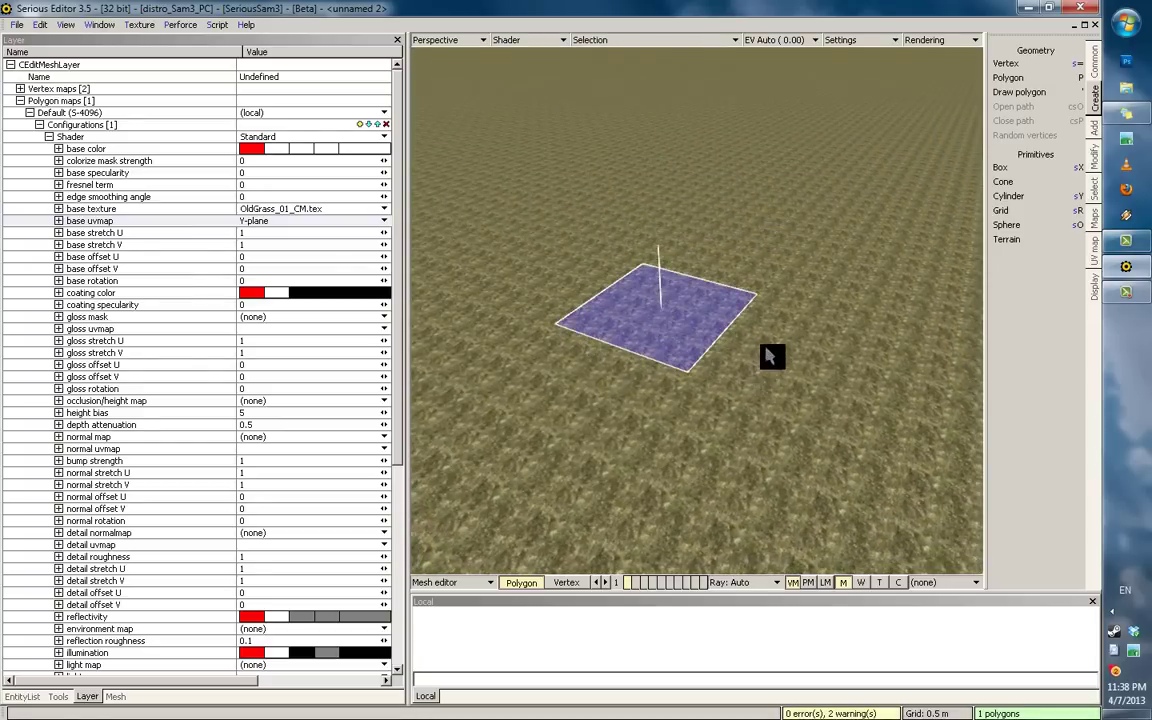
{"action": "middle_click_drag", "start_coordinate": [811, 317], "coordinate": [838, 340]}
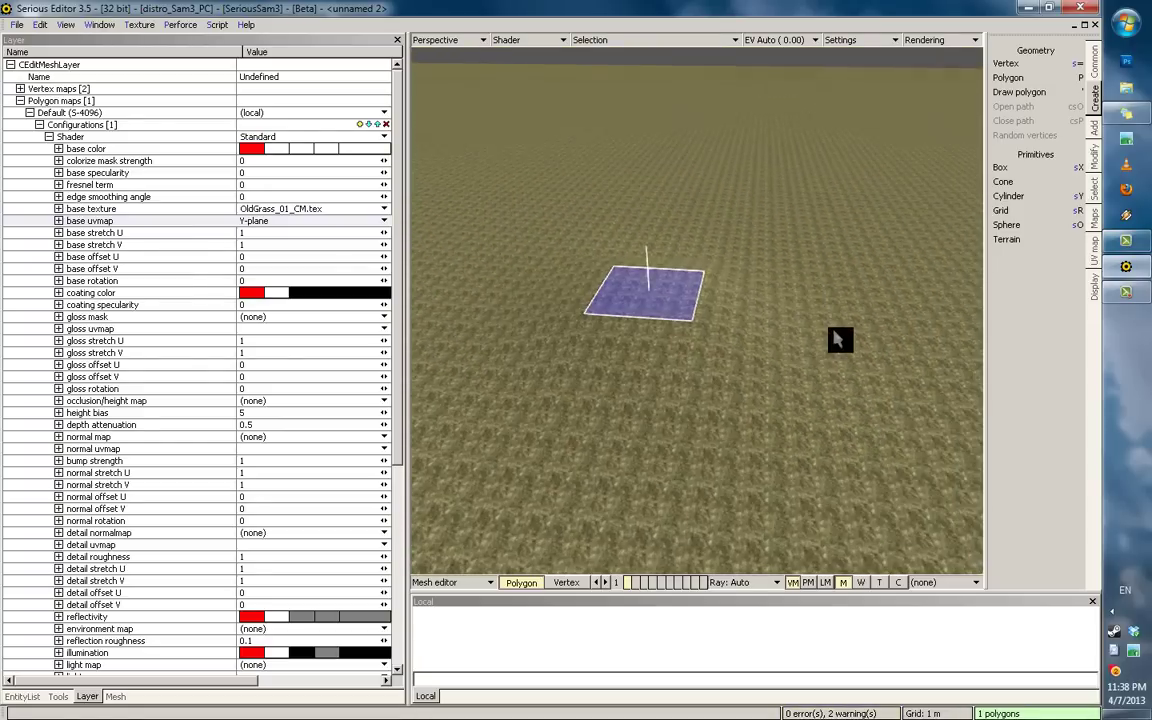
{"action": "middle_click_drag", "start_coordinate": [868, 256], "coordinate": [773, 354]}
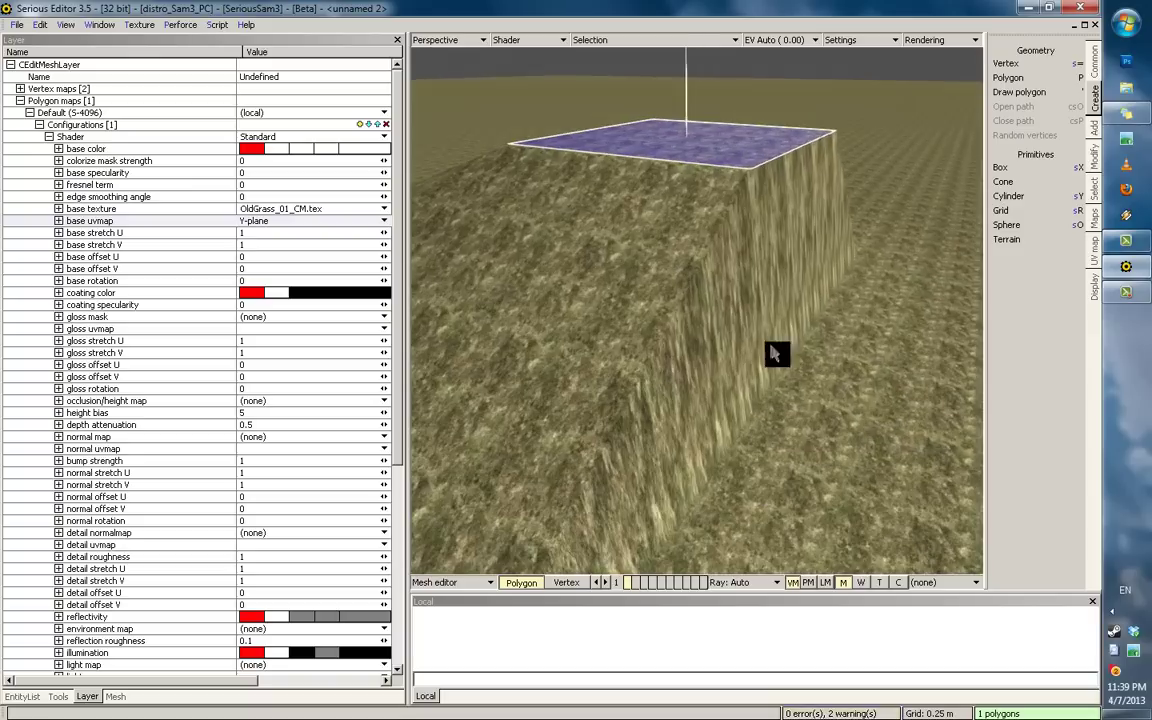
{"action": "middle_click_drag", "start_coordinate": [790, 217], "coordinate": [688, 462]}
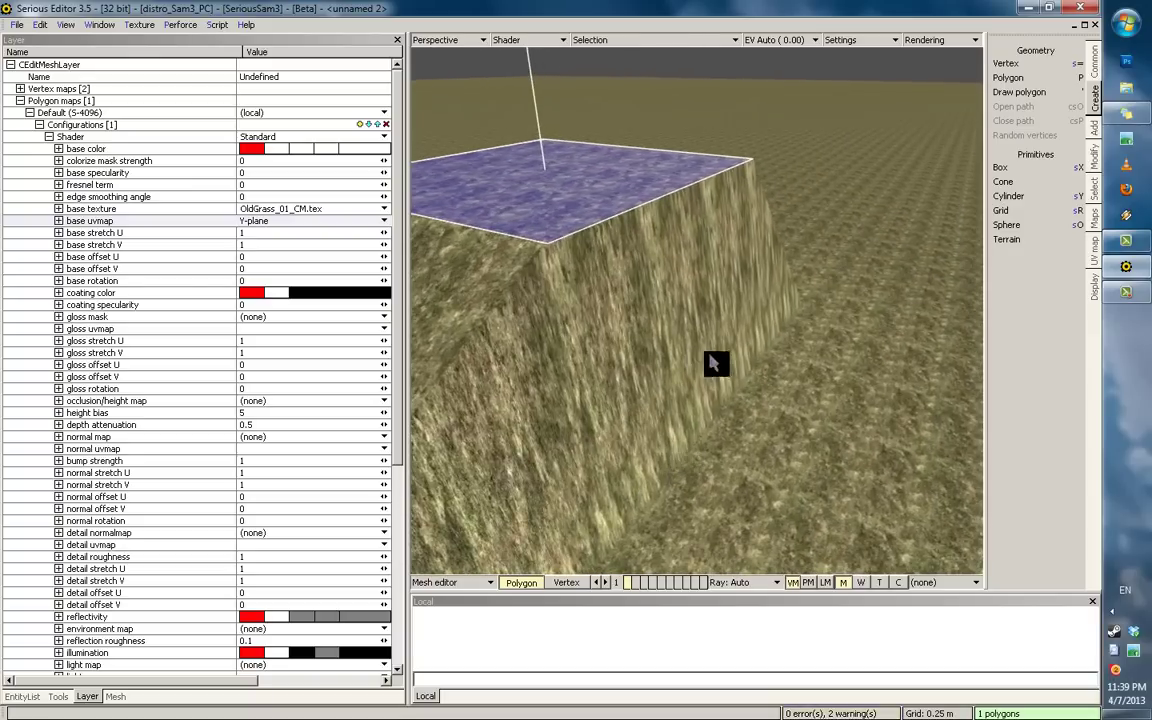
Step: Compare the raised terrain polygon in smooth-shaded wireframe and full shader rendering, and deselect it
{"action": "mouse_move", "coordinate": [716, 363]}
{"action": "middle_mouse_down"}
{"action": "mouse_move", "coordinate": [754, 356]}
{"action": "mouse_move", "coordinate": [690, 337]}
{"action": "mouse_move", "coordinate": [801, 333]}
{"action": "middle_mouse_up"}
{"action": "key", "text": "1"}
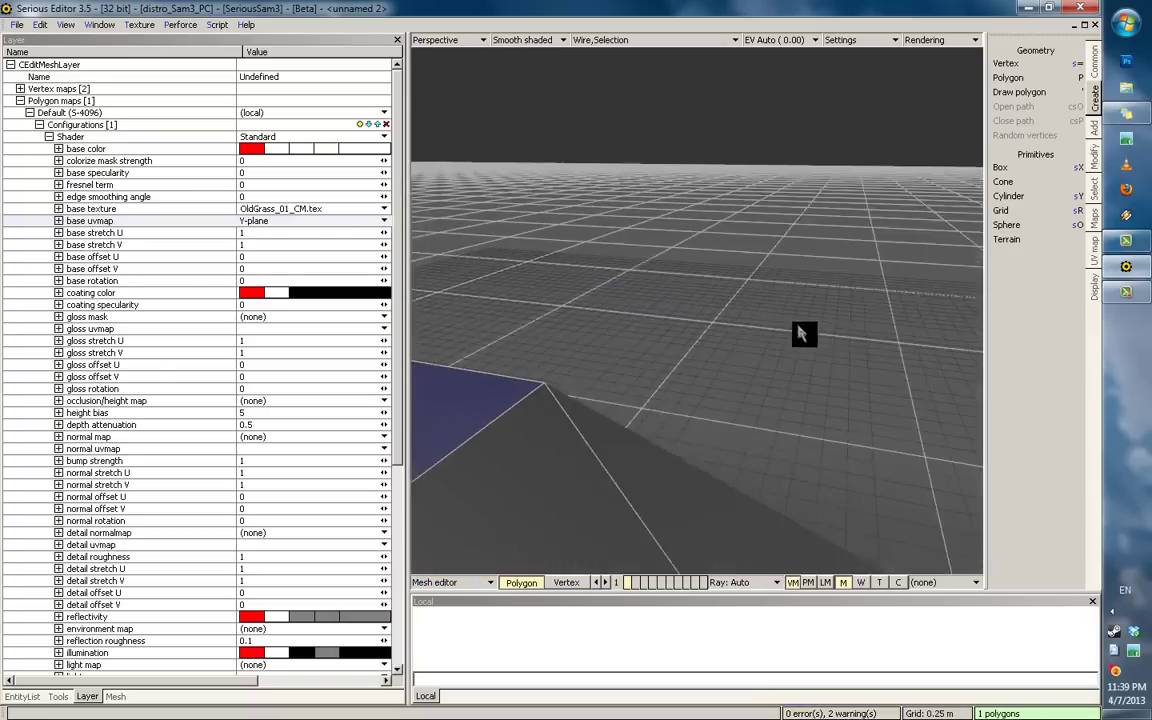
{"action": "middle_click_drag", "start_coordinate": [841, 199], "coordinate": [635, 318]}
{"action": "key", "text": "2"}
{"action": "left_click", "coordinate": [697, 296], "text": "shift"}
{"action": "left_click", "coordinate": [697, 301]}
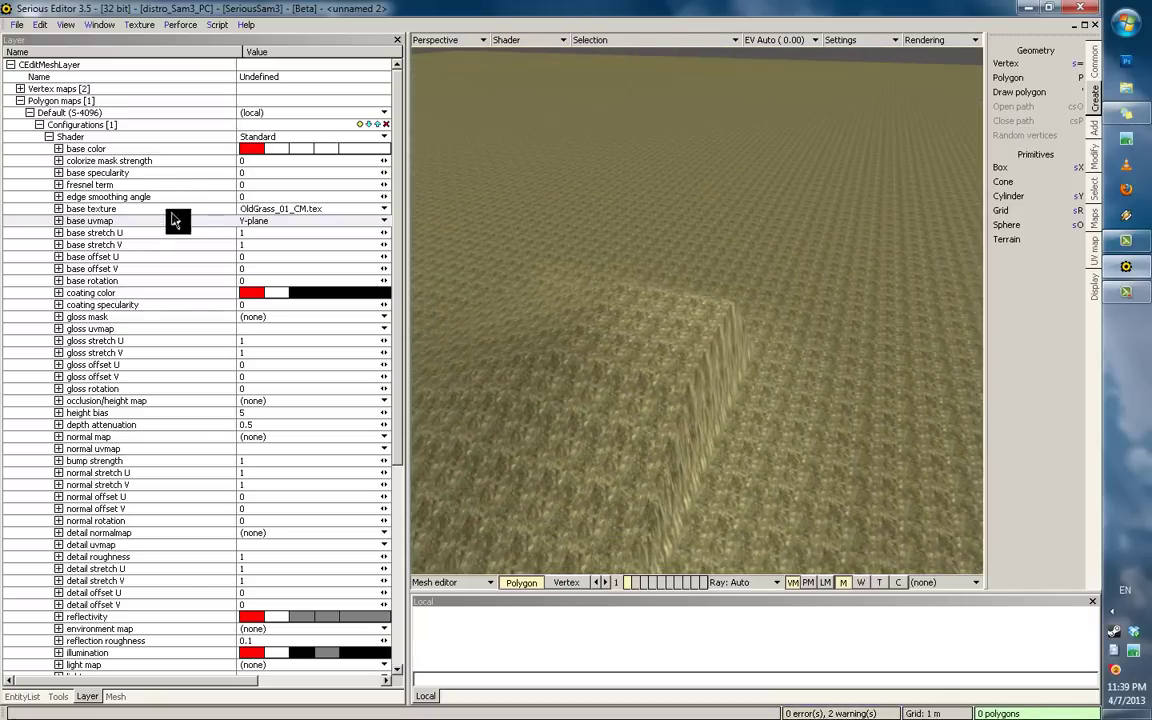
Step: Inspect the Y-plane projection on the raised terrain's steep side and flat top polygons, leaving no polygon selected
{"action": "left_click", "coordinate": [194, 230]}
{"action": "left_click", "coordinate": [201, 221]}
{"action": "left_click", "coordinate": [668, 394]}
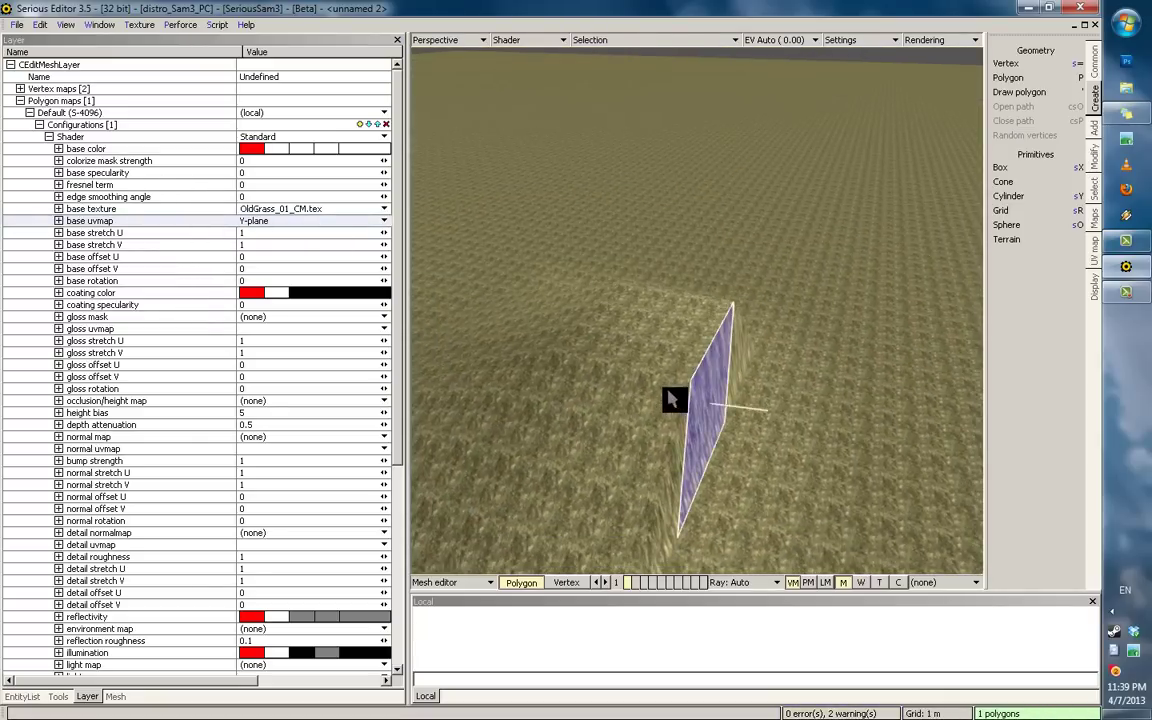
{"action": "middle_click_drag", "start_coordinate": [731, 333], "coordinate": [762, 254]}
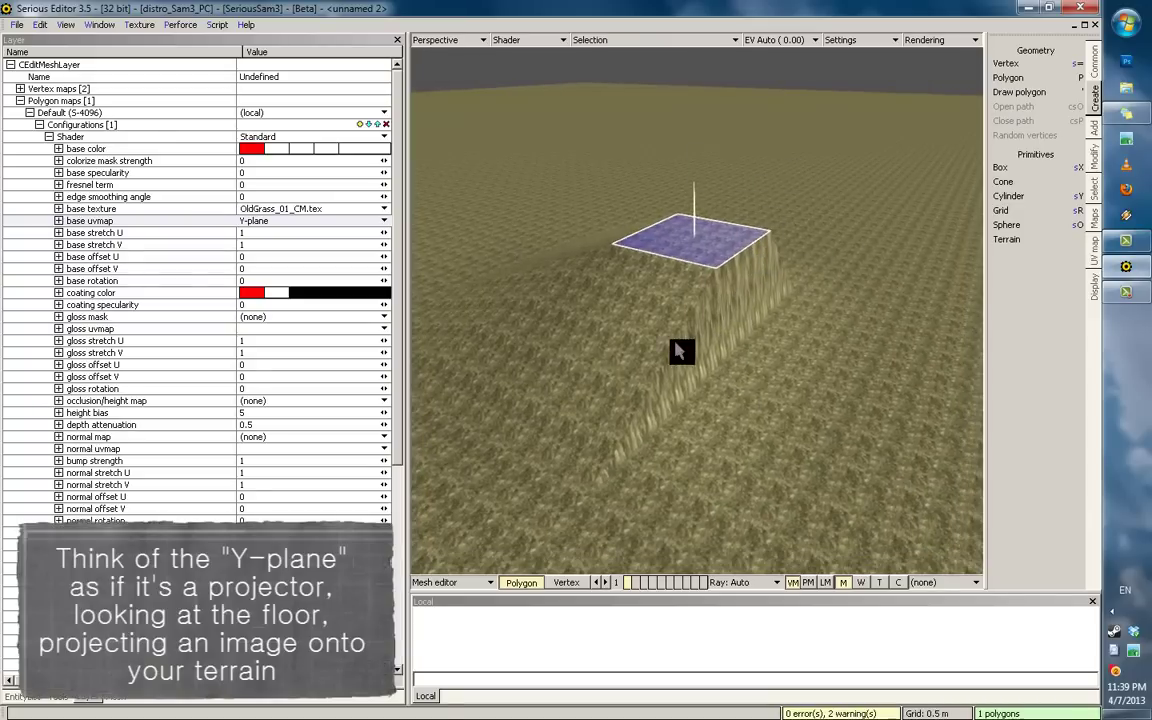
{"action": "left_click", "coordinate": [556, 250]}
Step: Set the Standard shader's base stretch U and base stretch V to 0.3
{"action": "left_click", "coordinate": [257, 231]}
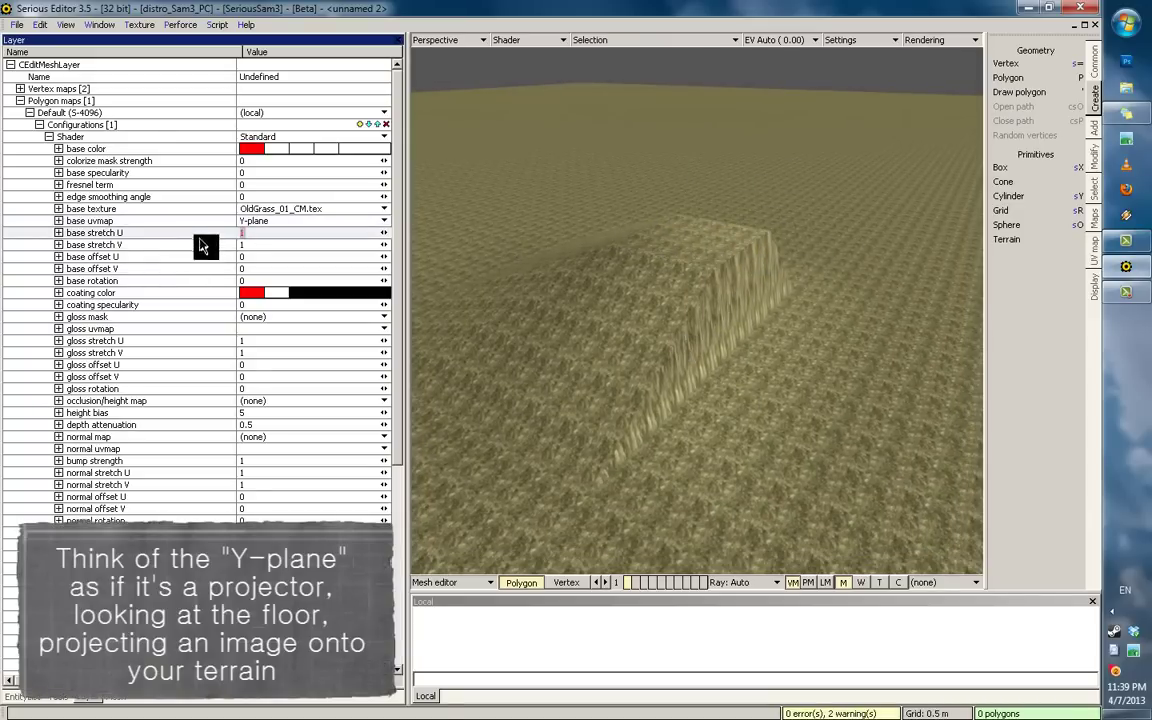
{"action": "type", "text": "0.4"}
{"action": "key", "text": "Return"}
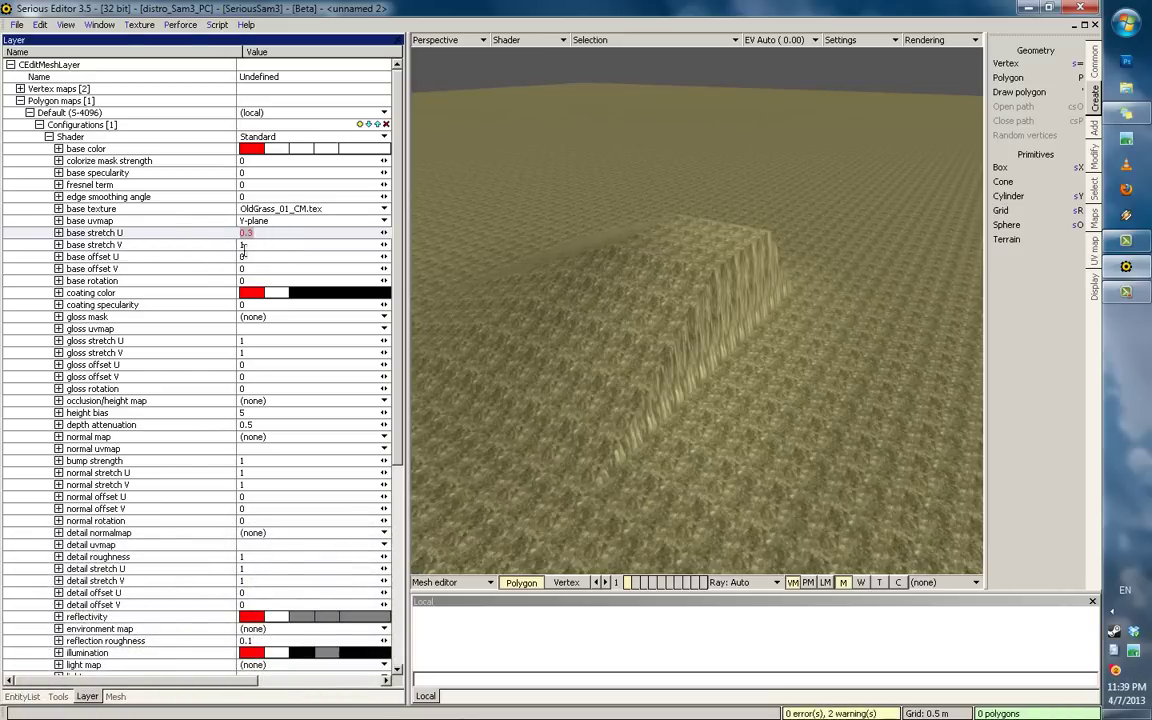
{"action": "left_click", "coordinate": [252, 246]}
{"action": "type", "text": "0.3"}
{"action": "key", "text": "Return"}
Step: Examine the rescaled grass texture's tiling on the terrain from several distances and angles, along with the base texture and uvmap settings
{"action": "middle_click_drag", "start_coordinate": [737, 315], "coordinate": [612, 296]}
{"action": "left_click", "coordinate": [150, 247]}
{"action": "middle_click_drag", "start_coordinate": [501, 237], "coordinate": [478, 216]}
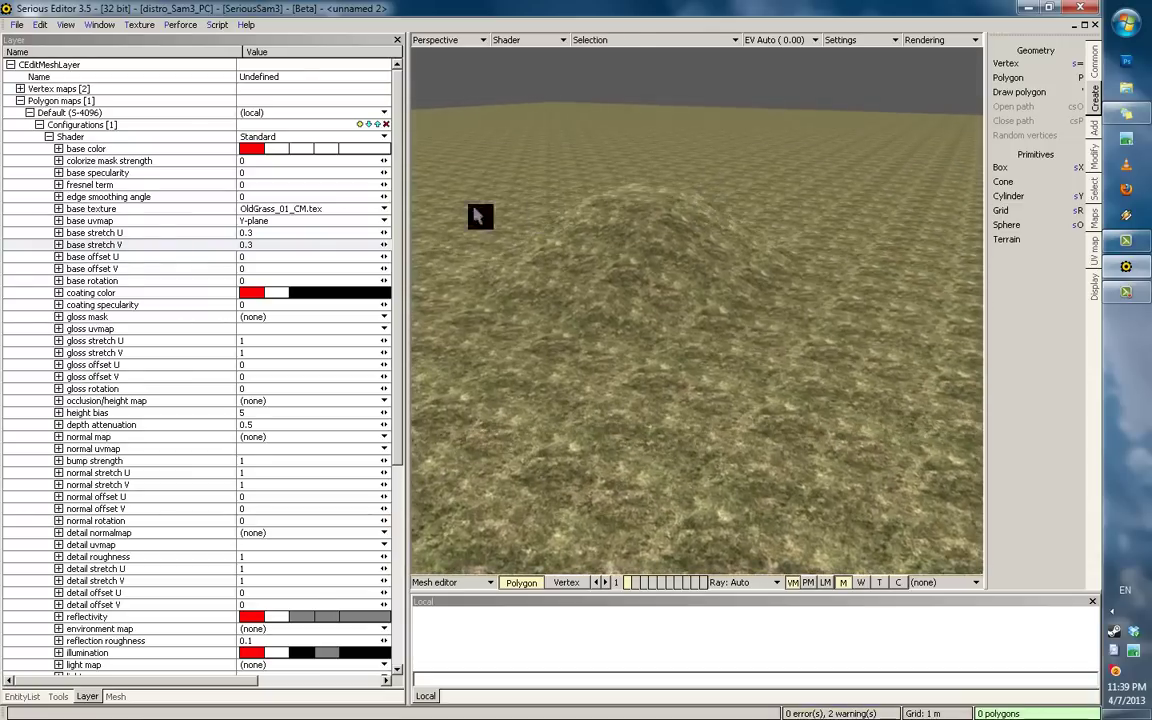
{"action": "left_click", "coordinate": [253, 221]}
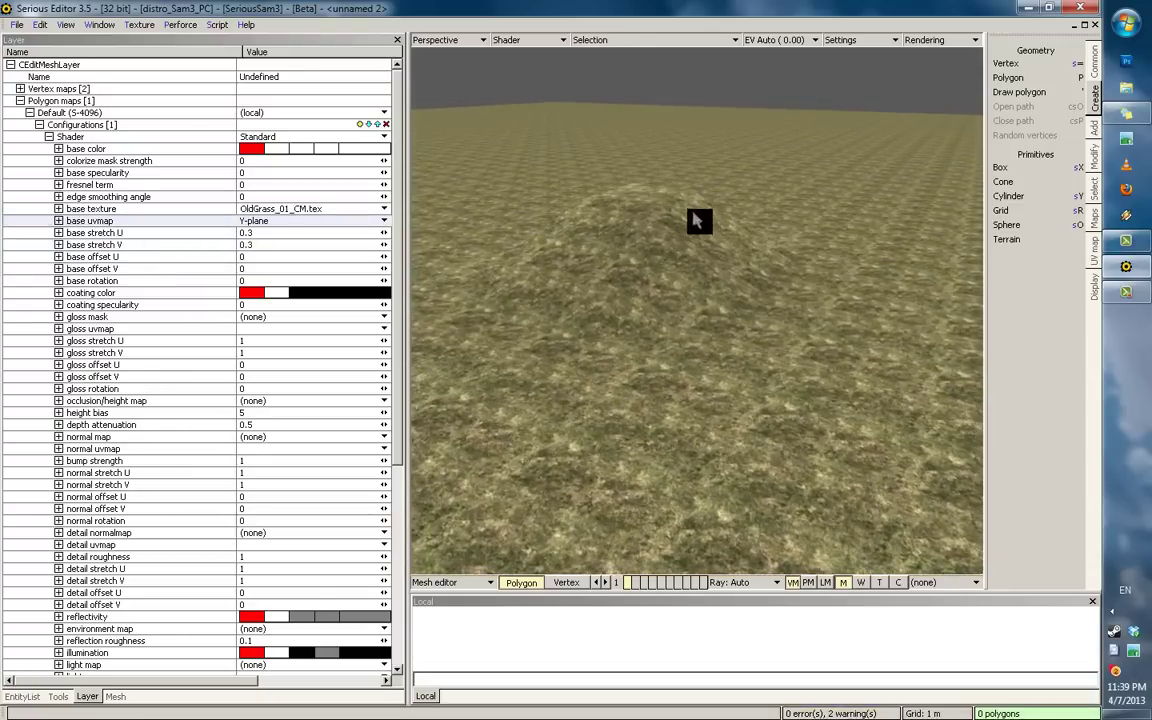
{"action": "middle_click_drag", "start_coordinate": [699, 221], "coordinate": [543, 260]}
{"action": "left_click", "coordinate": [179, 225]}
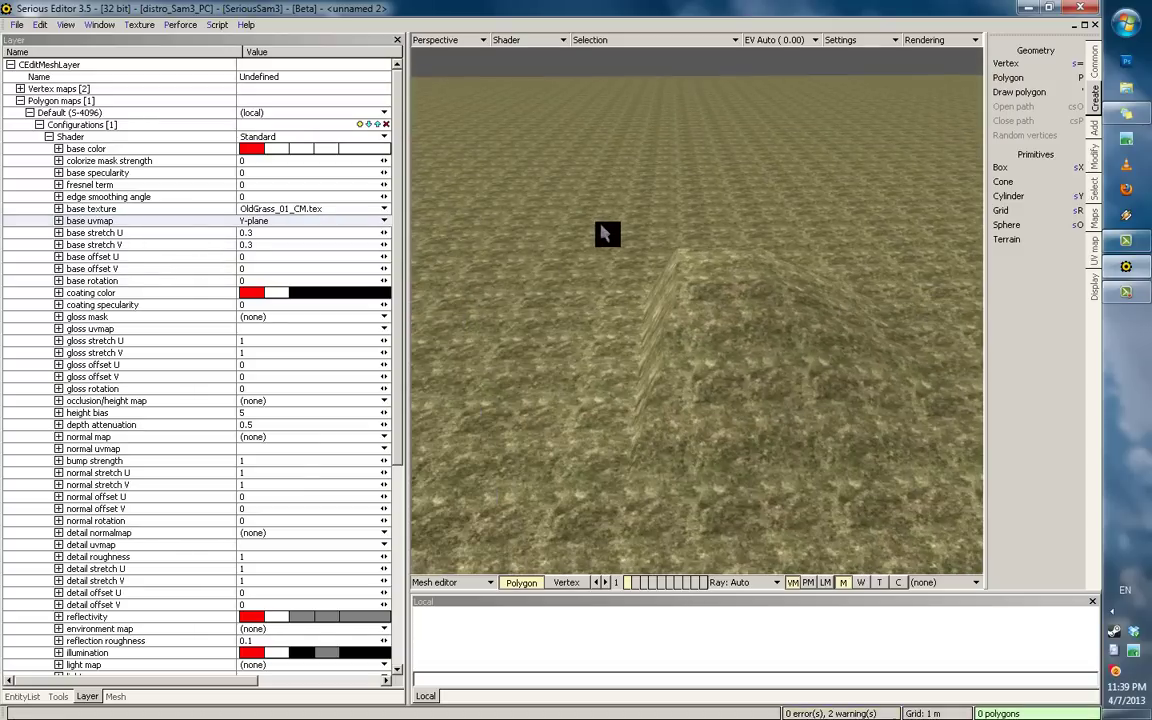
{"action": "middle_click_drag", "start_coordinate": [583, 234], "coordinate": [760, 240]}
{"action": "left_click", "coordinate": [133, 210]}
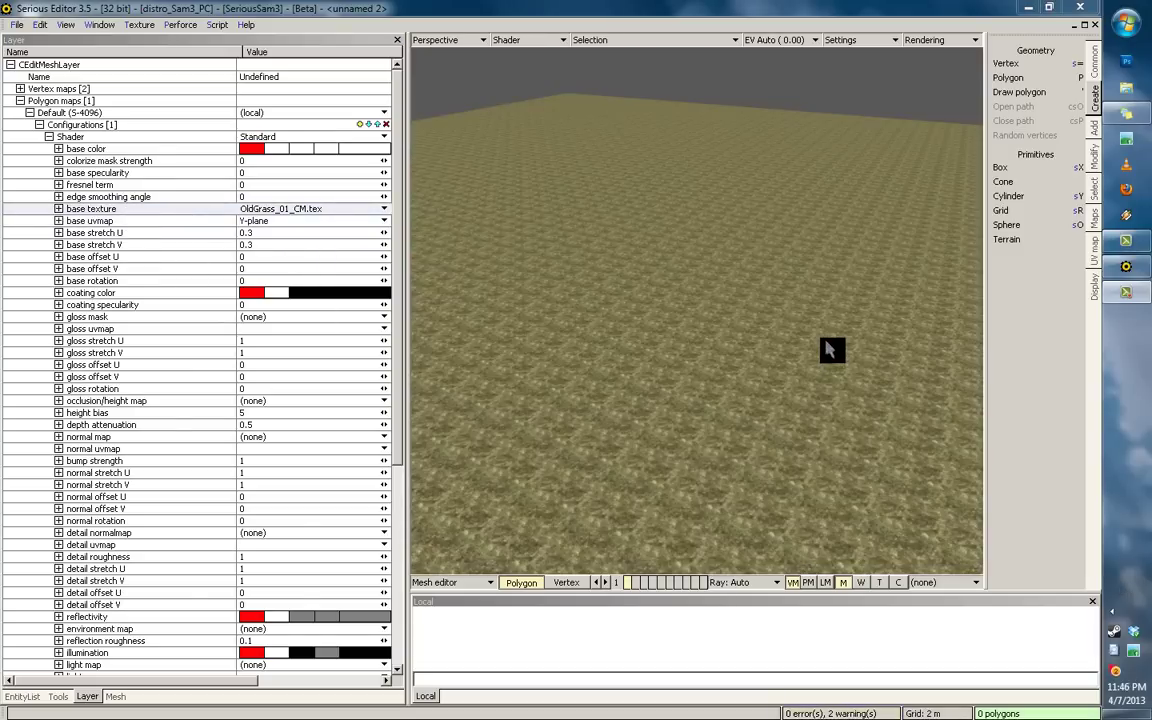
{"action": "left_click", "coordinate": [158, 222]}
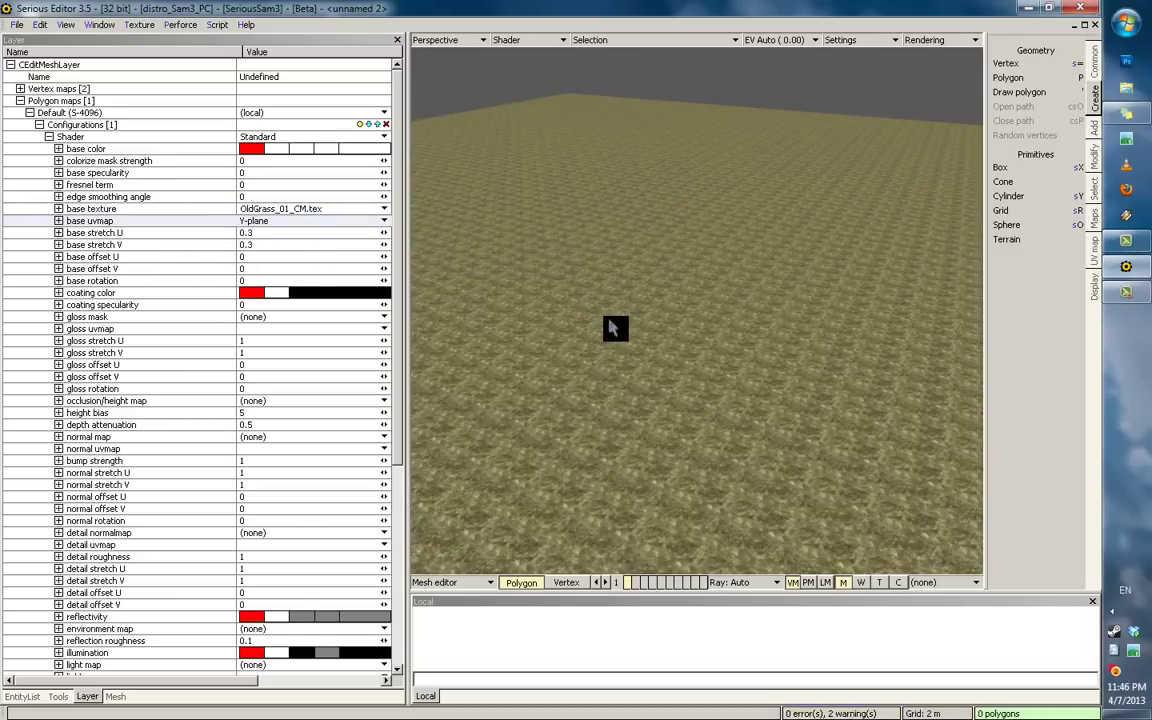
{"action": "scroll", "coordinate": [590, 340], "scroll_direction": "up", "scroll_amount": 5}
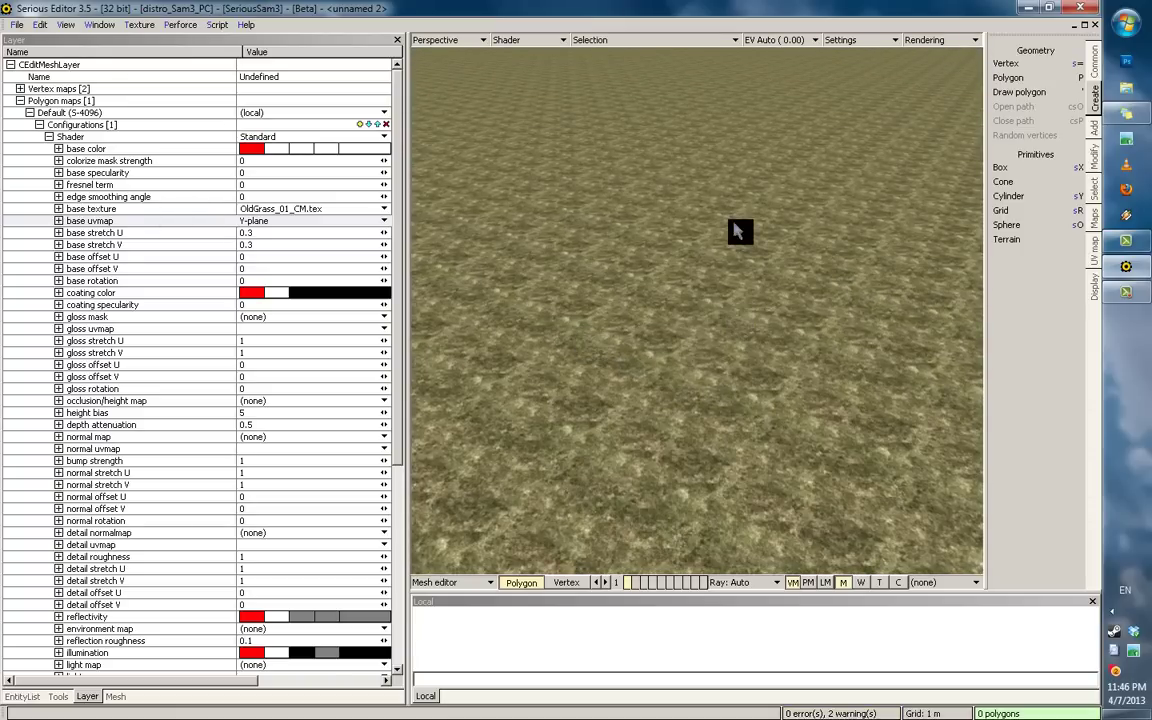
{"action": "middle_click_drag", "start_coordinate": [735, 230], "coordinate": [888, 302]}
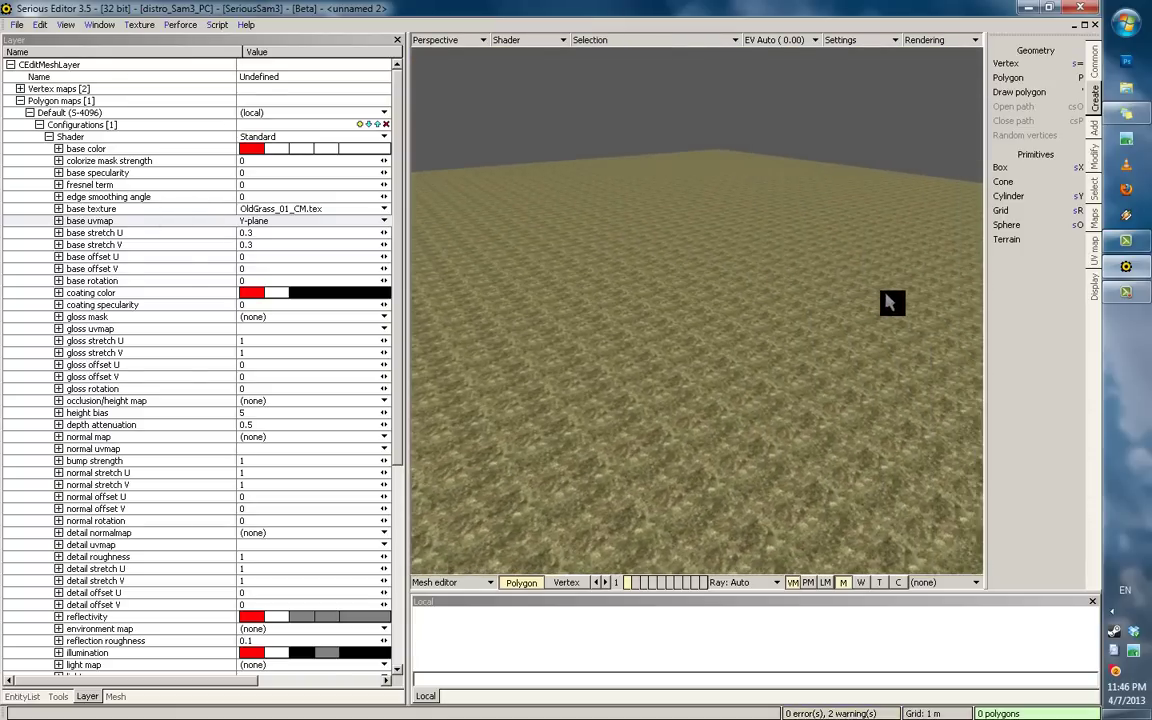
Step: Leave mesh editing and return to the world editor, keeping it as the active editor
{"action": "key", "text": "e"}
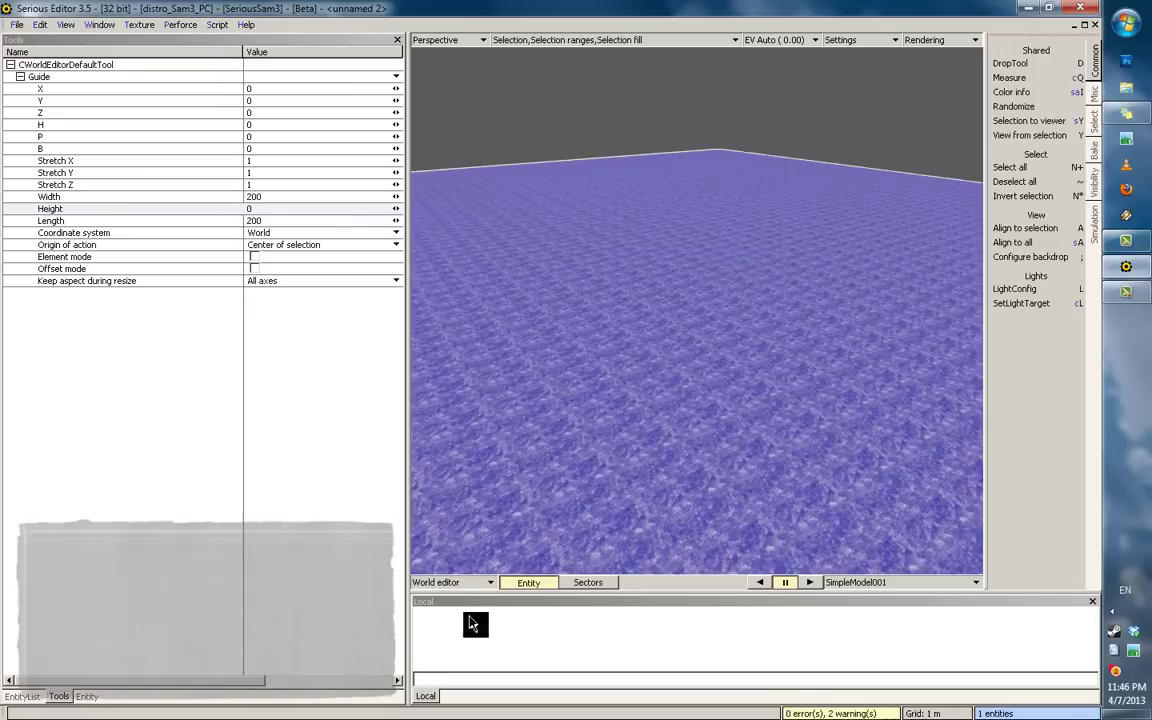
{"action": "left_click", "coordinate": [470, 582]}
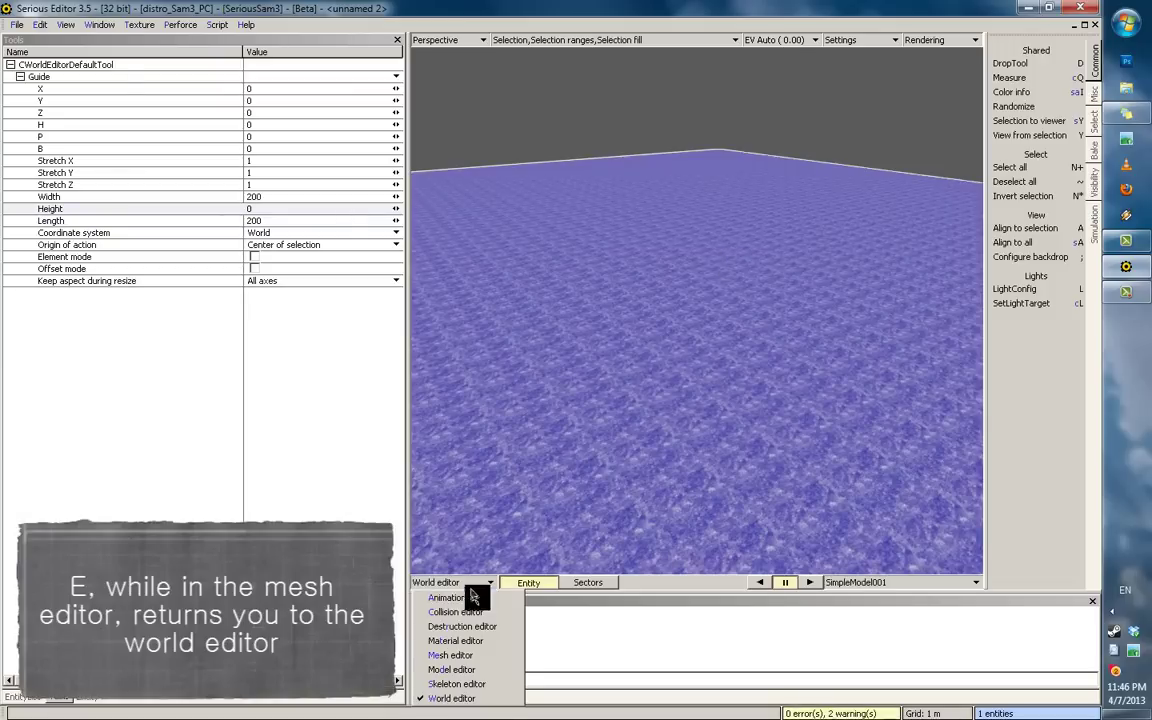
{"action": "left_click", "coordinate": [620, 455]}
Step: Test-run the level and move forward over the terrain to check the grass texture in game
{"action": "key", "text": "ctrl+t"}
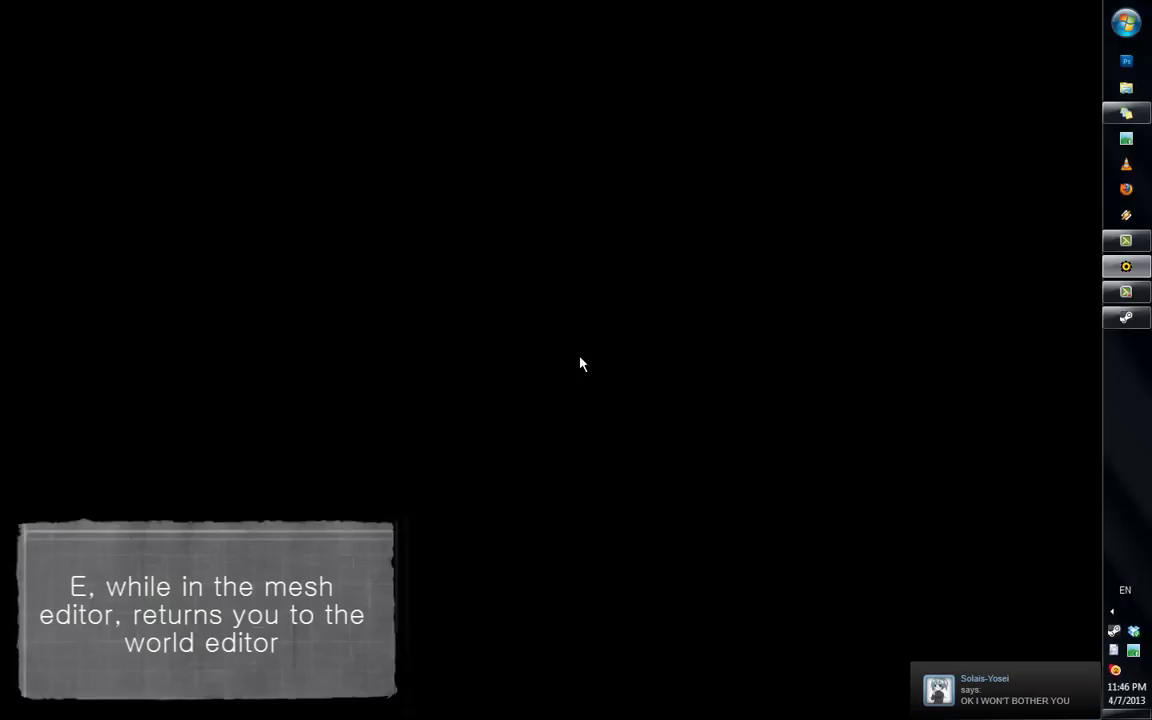
{"action": "key", "text": "w"}
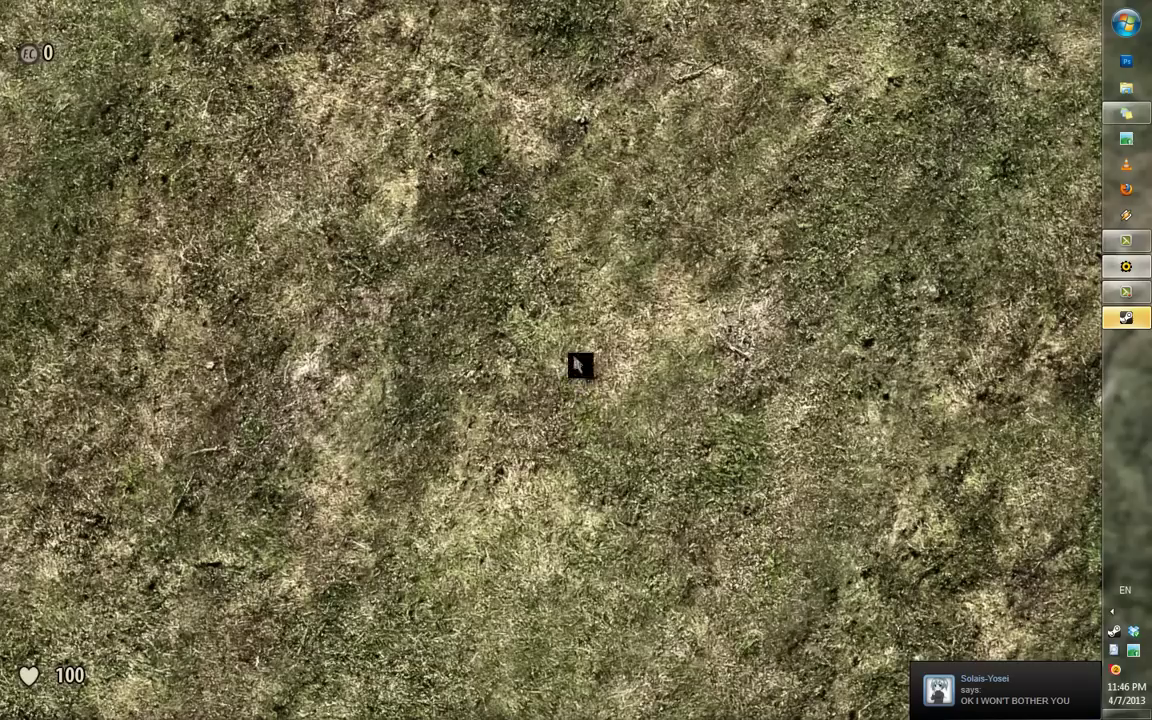
{"action": "key", "text": "w"}
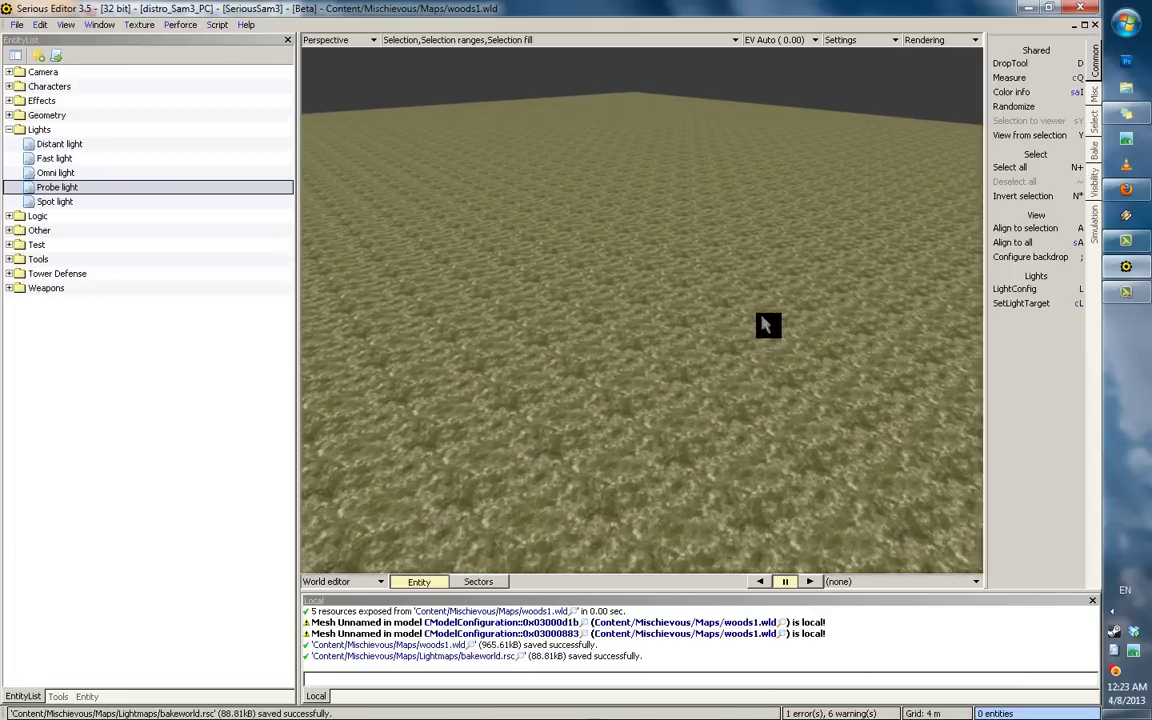
Step: Look around the woods1.wld terrain and approach the L-shaped tunnel, examining how tone mapping affects the grass brightness
{"action": "middle_click_drag", "start_coordinate": [762, 325], "coordinate": [631, 319]}
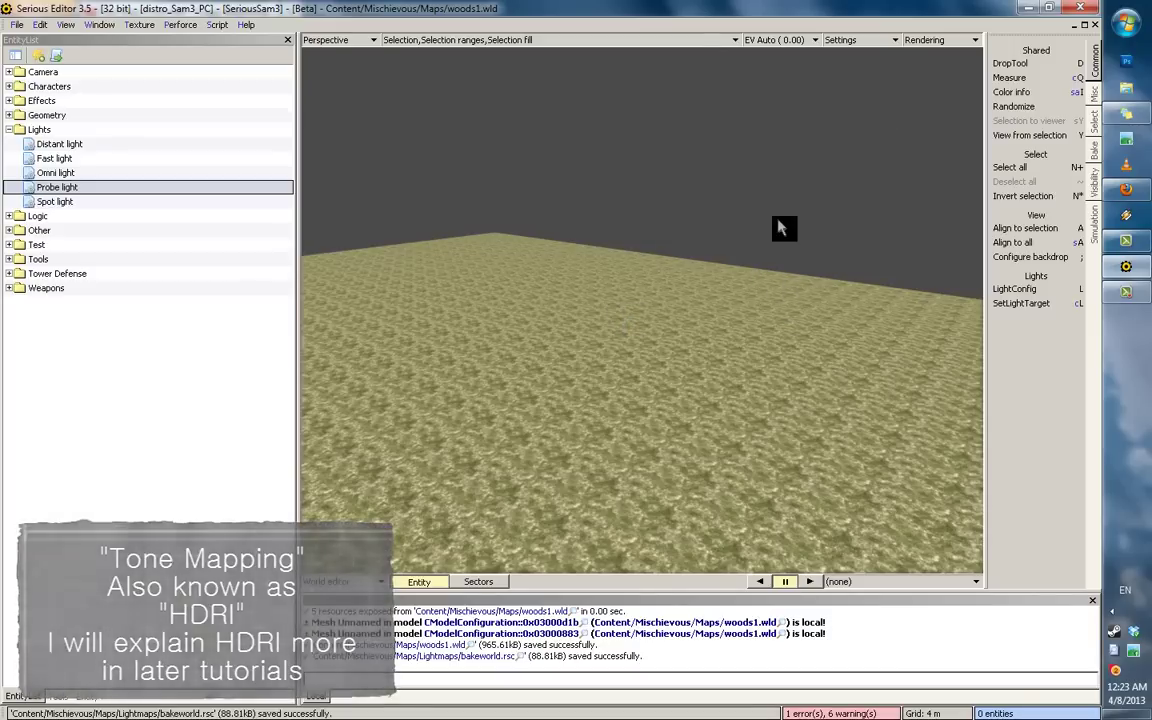
{"action": "middle_click_drag", "start_coordinate": [784, 226], "coordinate": [556, 343]}
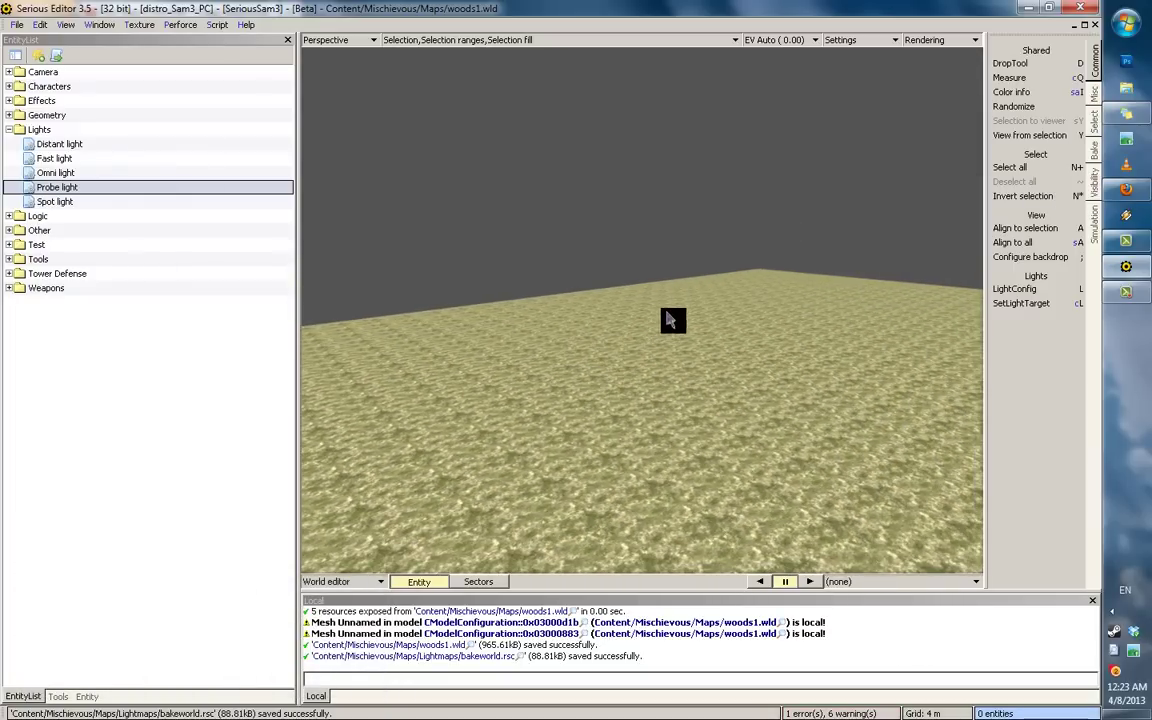
{"action": "middle_click_drag", "start_coordinate": [758, 342], "coordinate": [702, 370]}
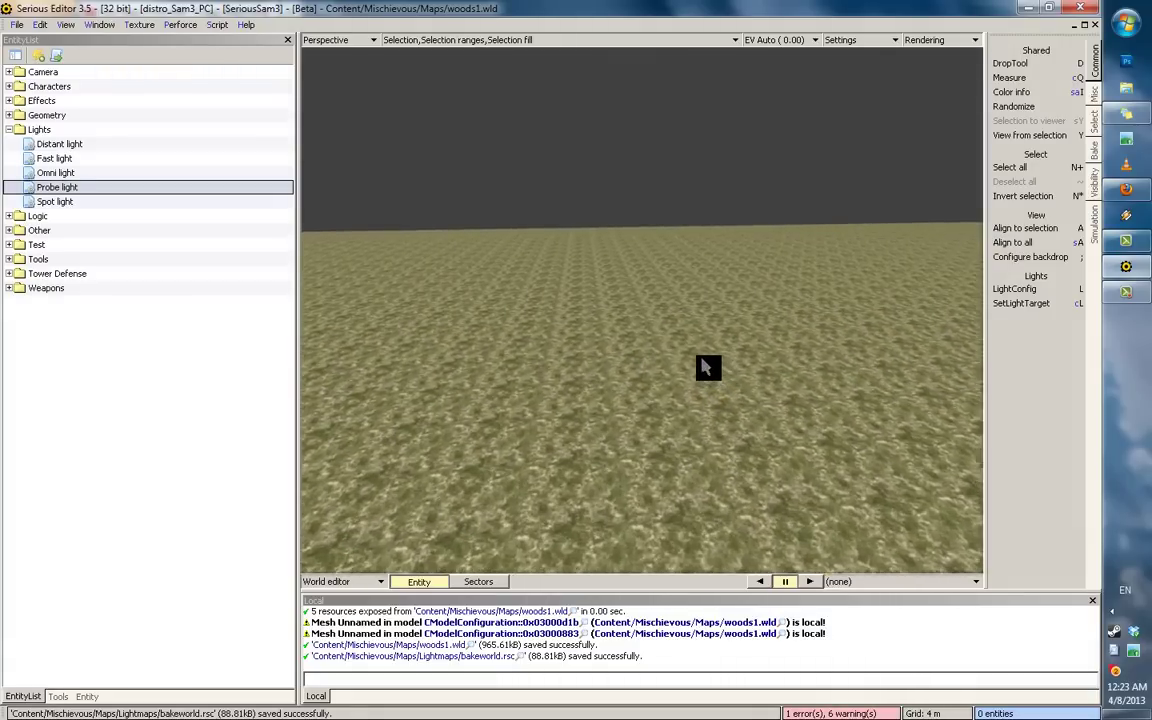
{"action": "middle_click_drag", "start_coordinate": [846, 345], "coordinate": [666, 242]}
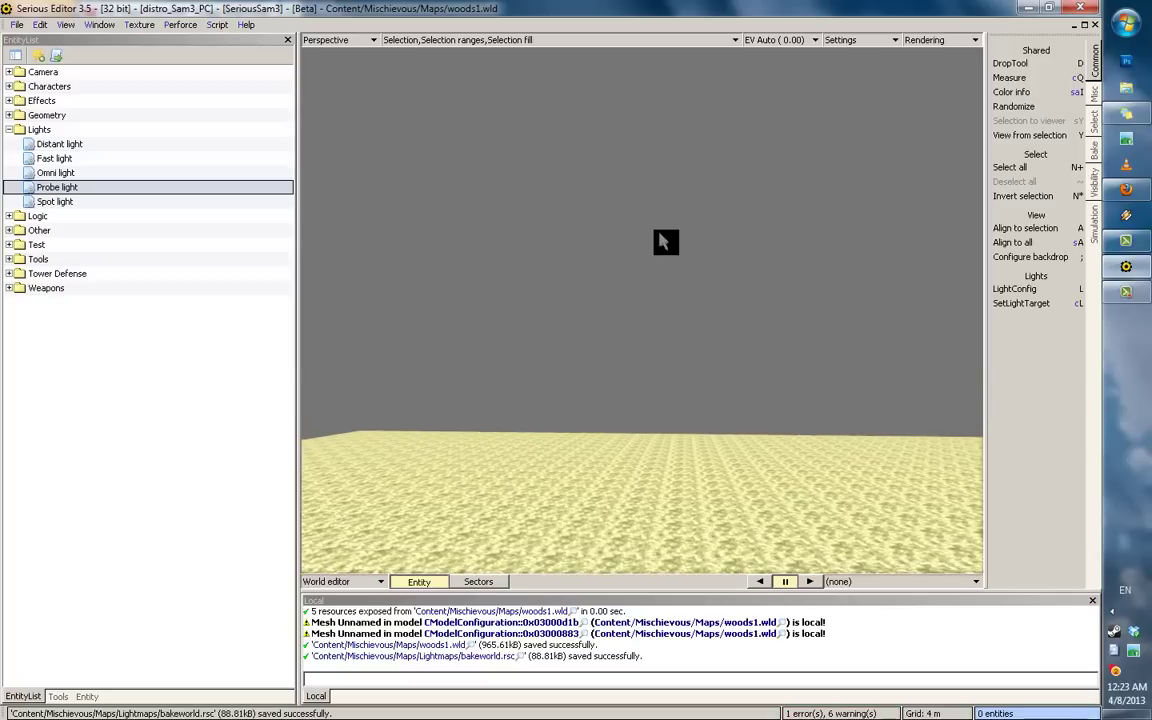
{"action": "middle_click_drag", "start_coordinate": [427, 378], "coordinate": [229, 381]}
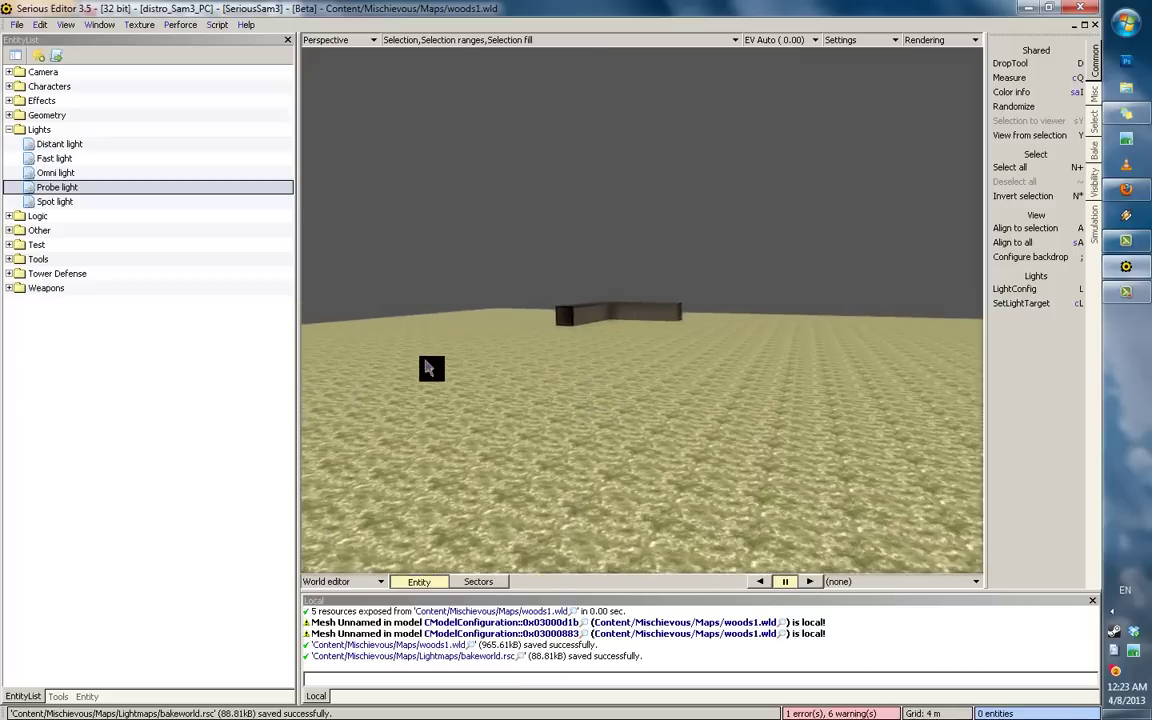
{"action": "middle_click_drag", "start_coordinate": [278, 374], "coordinate": [157, 374]}
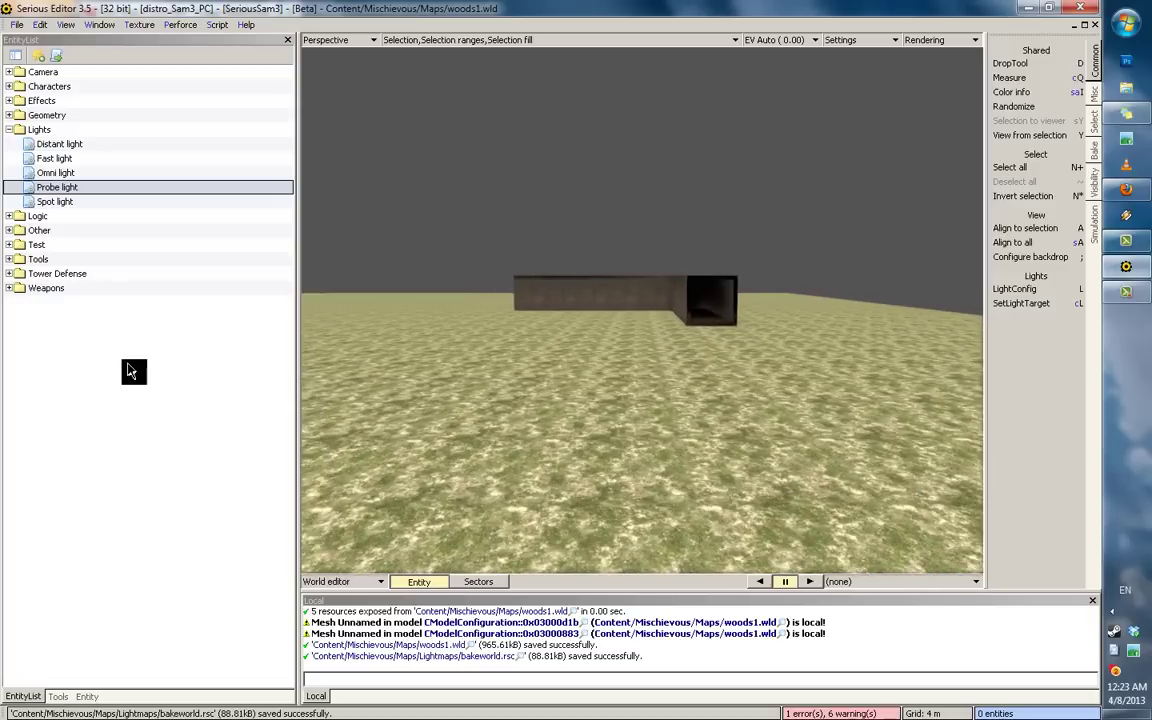
{"action": "middle_click_drag", "start_coordinate": [130, 372], "coordinate": [130, 423]}
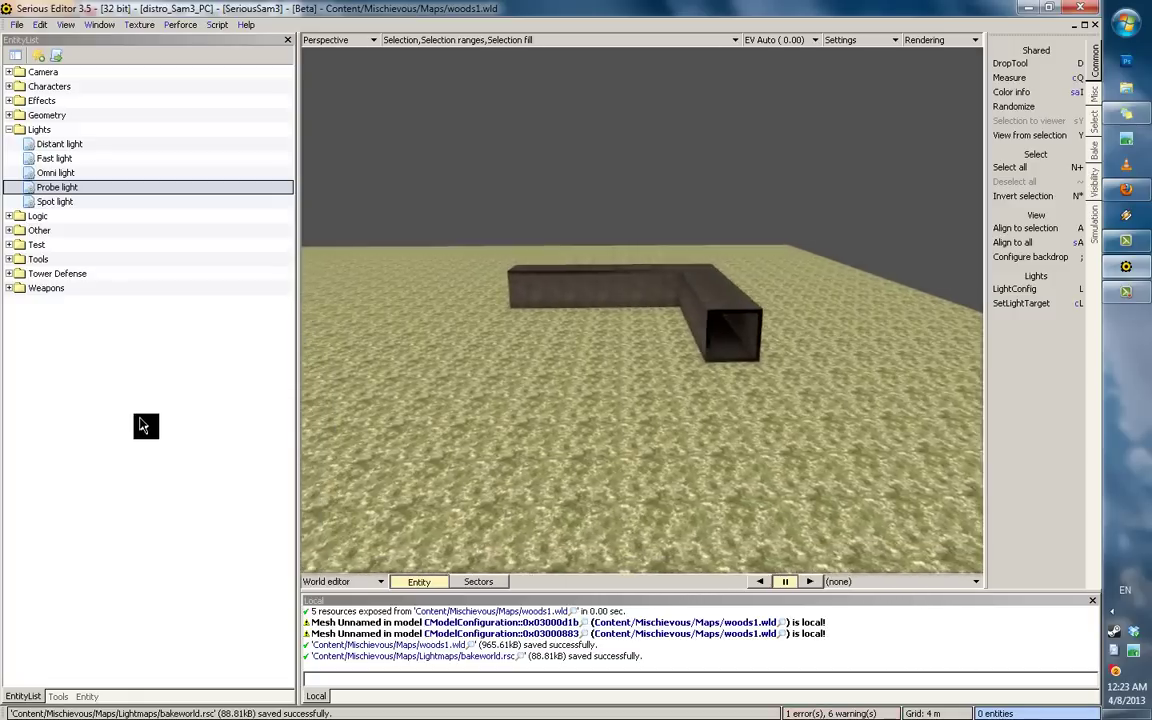
{"action": "middle_click_drag", "start_coordinate": [180, 458], "coordinate": [118, 390]}
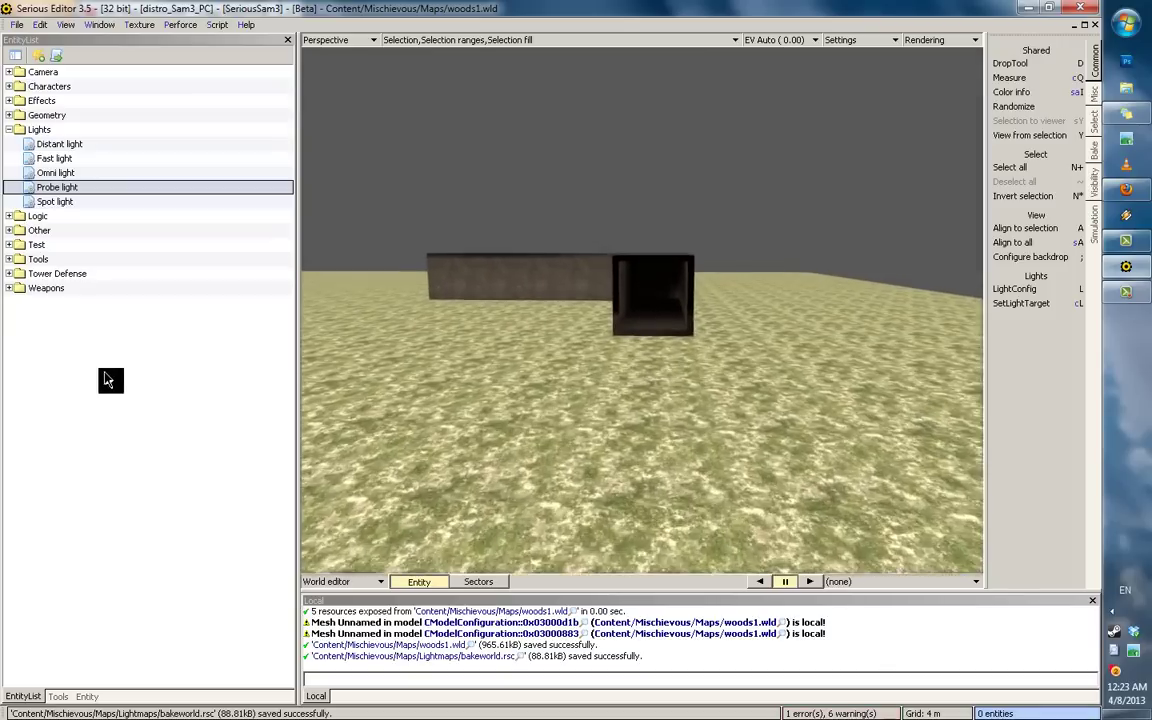
Step: Travel through the L-shaped tunnel and out the other end to examine how tone mapping adapts between dark and bright areas
{"action": "key", "text": "w"}
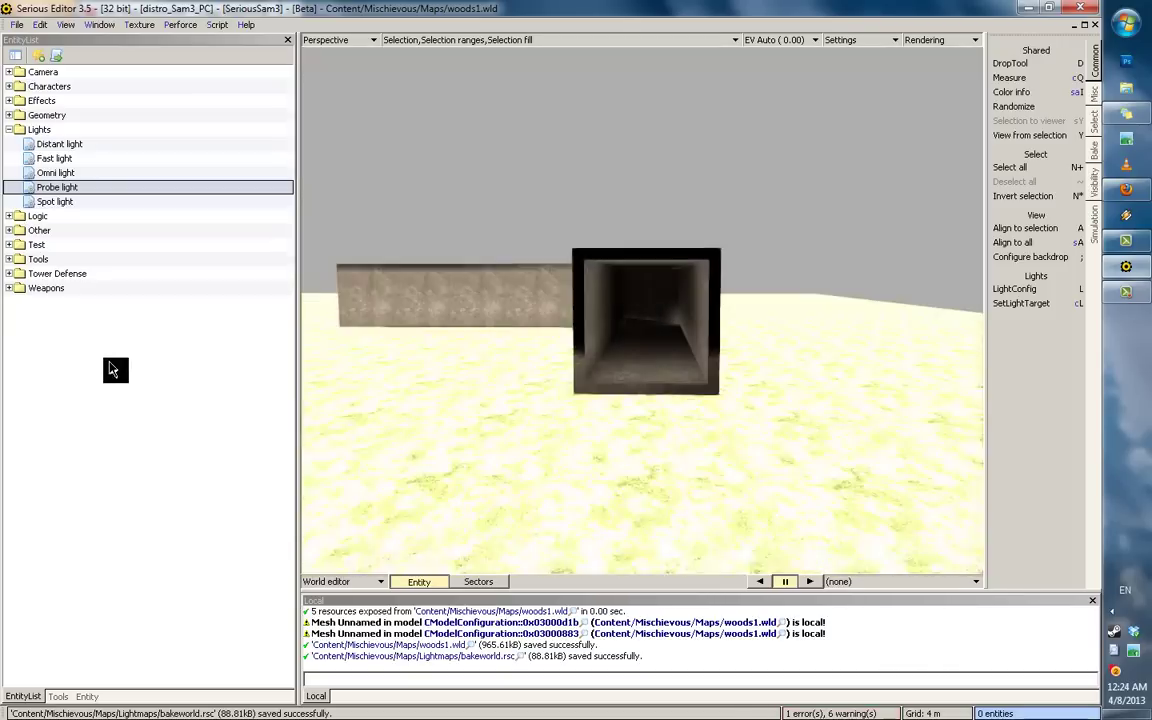
{"action": "key", "text": "w"}
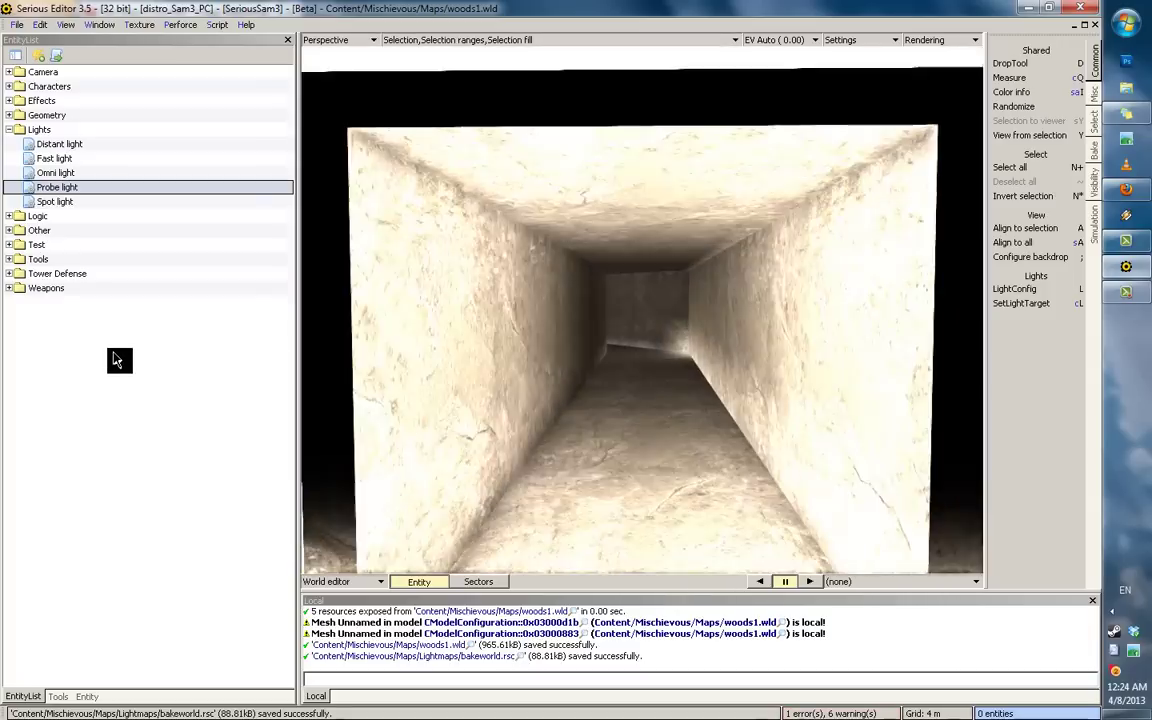
{"action": "key", "text": "w"}
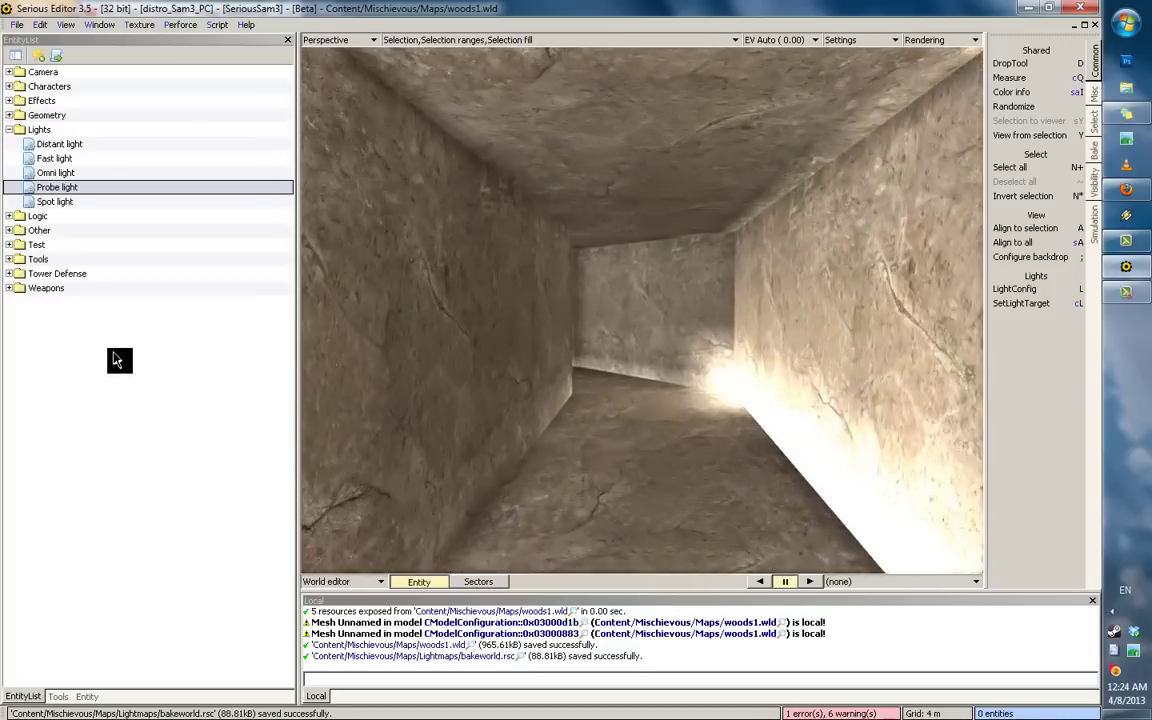
{"action": "key", "text": "w"}
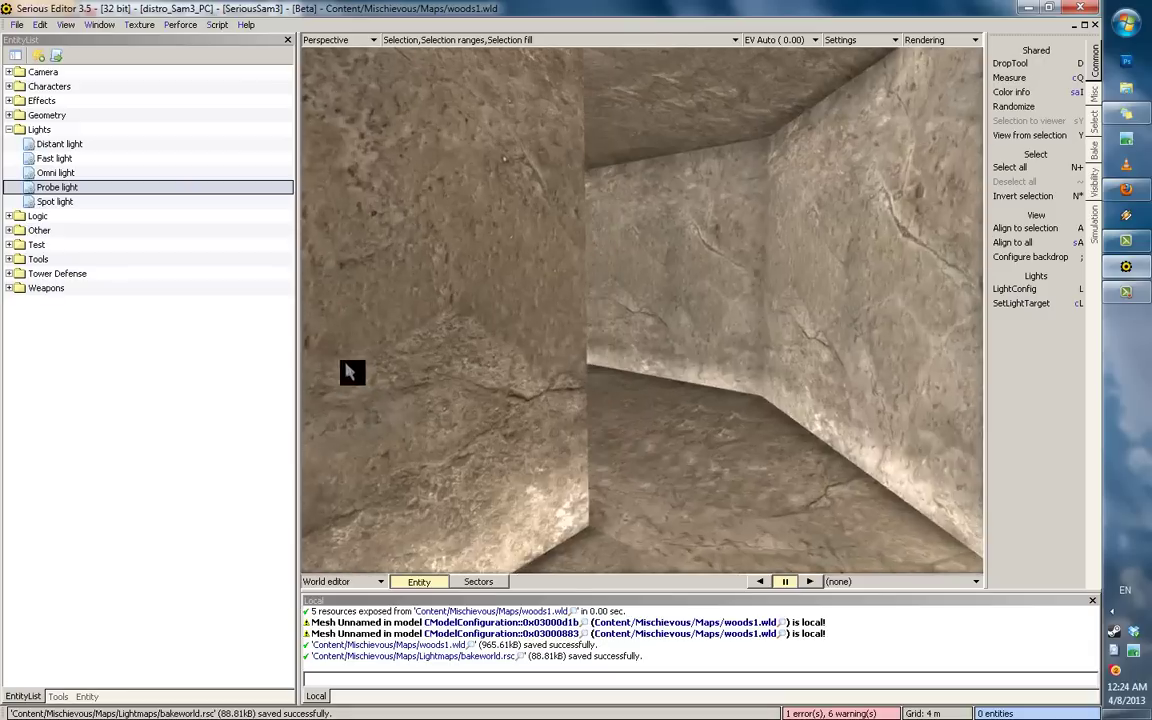
{"action": "key", "text": "Right"}
{"action": "key", "text": "w"}
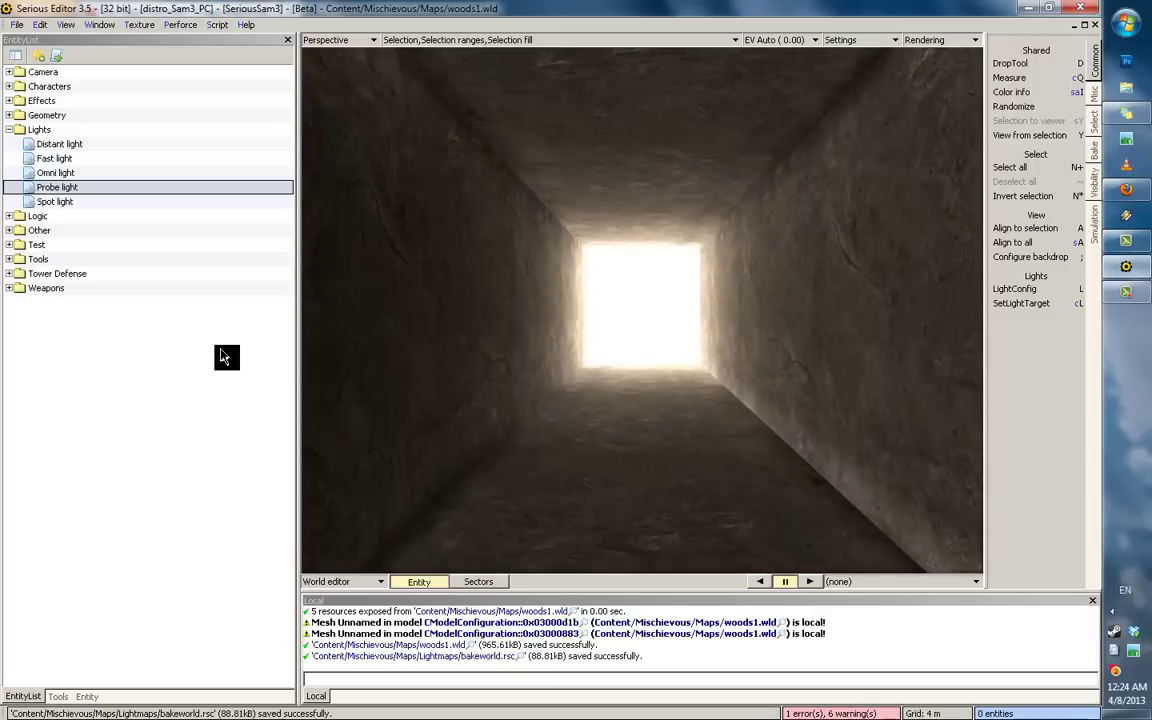
{"action": "key", "text": "w"}
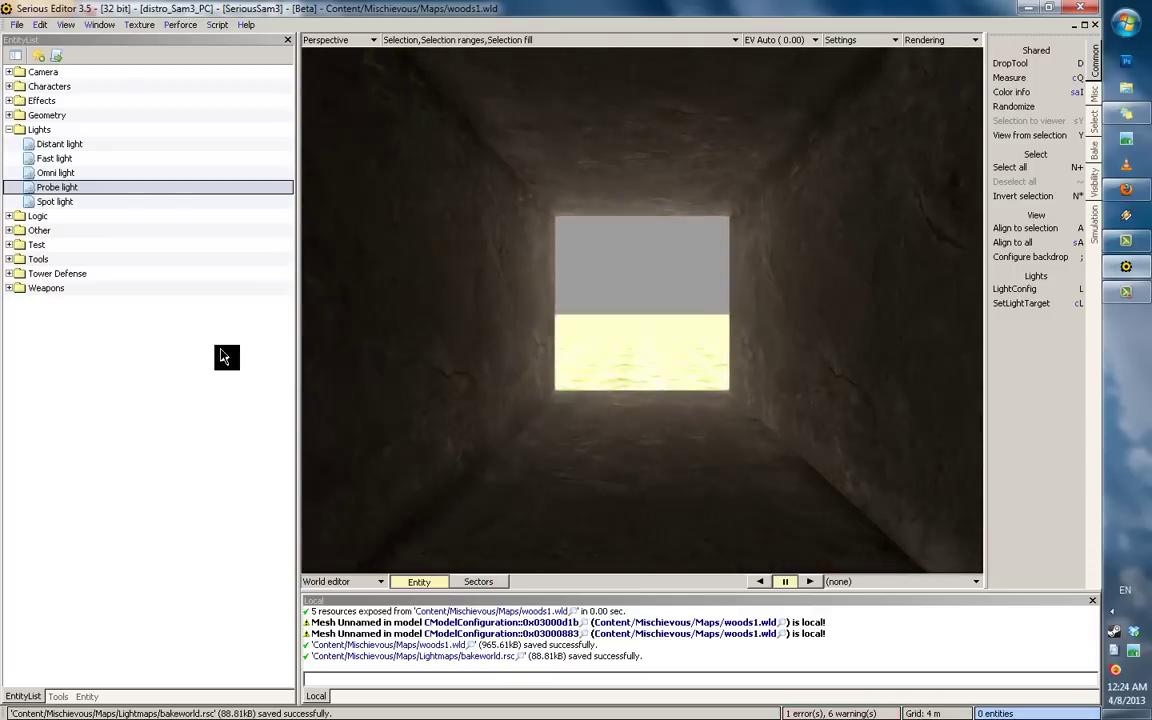
{"action": "key", "text": "w"}
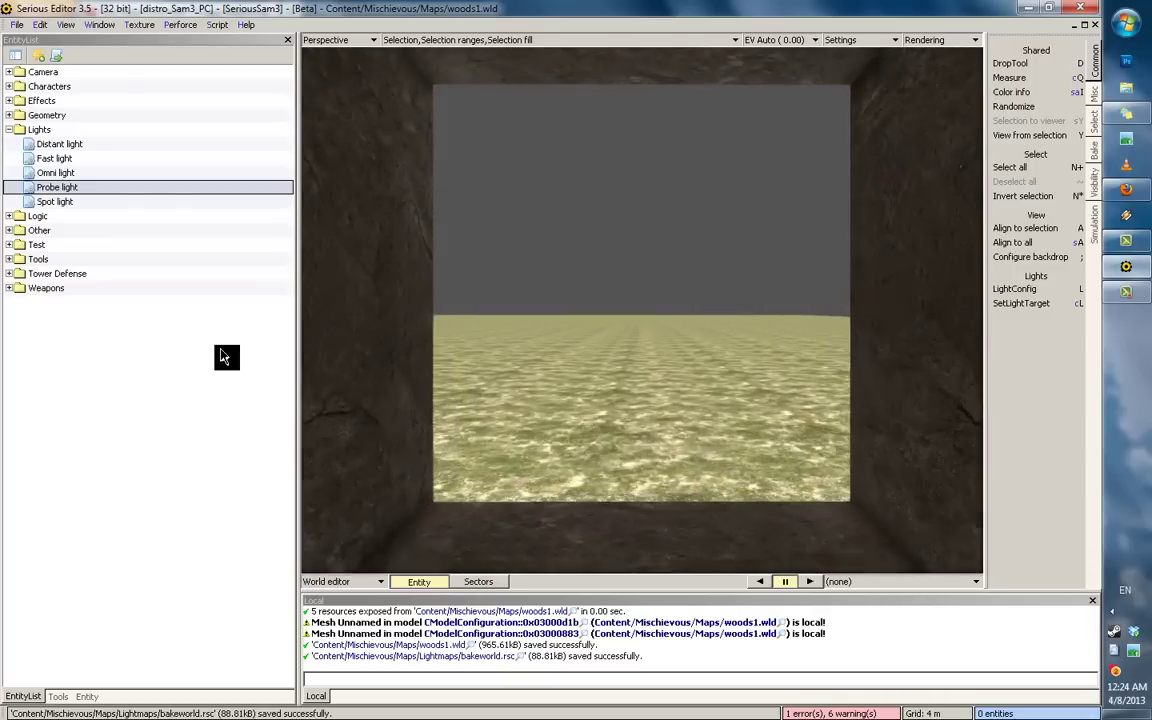
{"action": "key", "text": "w"}
Step: Back away from the tunnel to view it from outside, and turn the view back to the open grass terrain
{"action": "right_click_drag", "start_coordinate": [27, 377], "coordinate": [620, 381]}
{"action": "key", "text": "s"}
{"action": "key", "text": "s"}
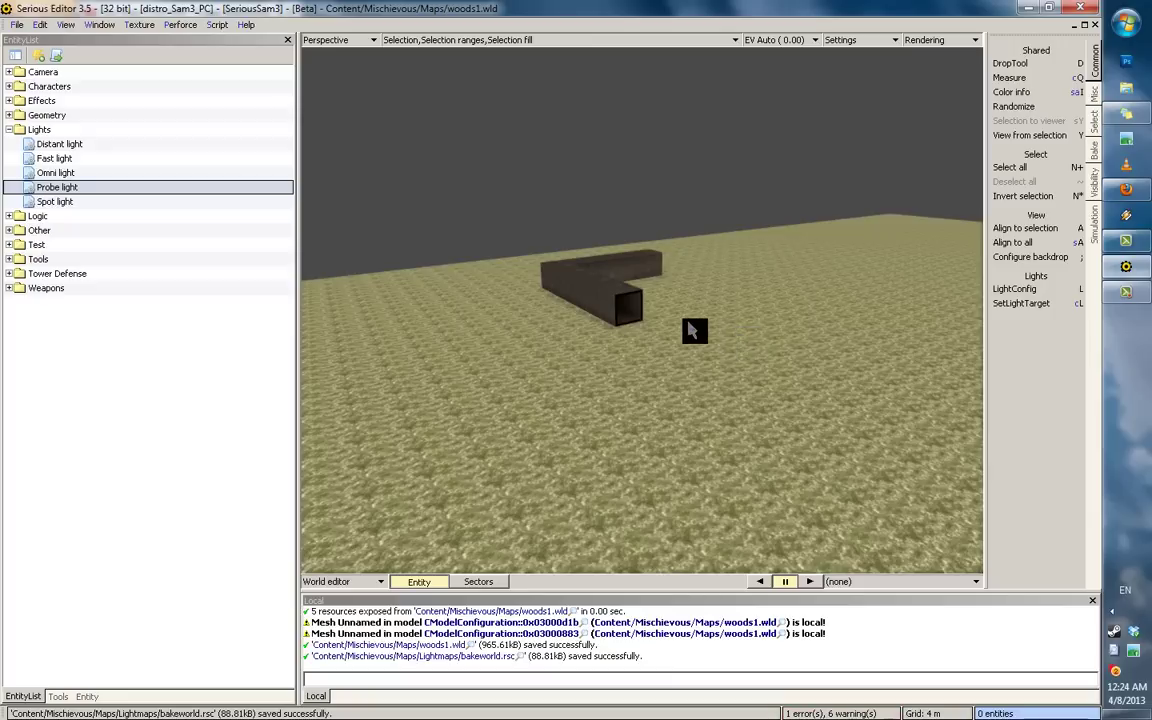
{"action": "right_click_drag", "start_coordinate": [694, 331], "coordinate": [944, 311]}
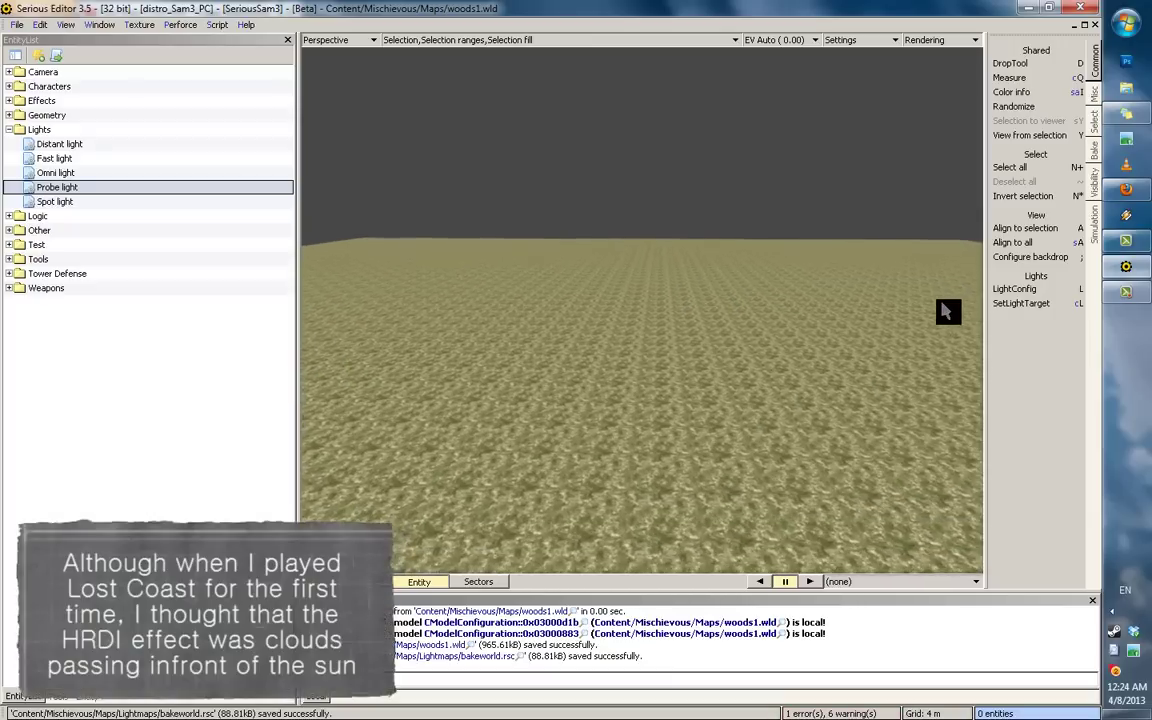
Step: Switch the viewport between rendering presets and look around the grass terrain and tunnel to compare the brightness with and without tone mapping
{"action": "key", "text": "2"}
{"action": "right_click_drag", "start_coordinate": [944, 311], "coordinate": [374, 404]}
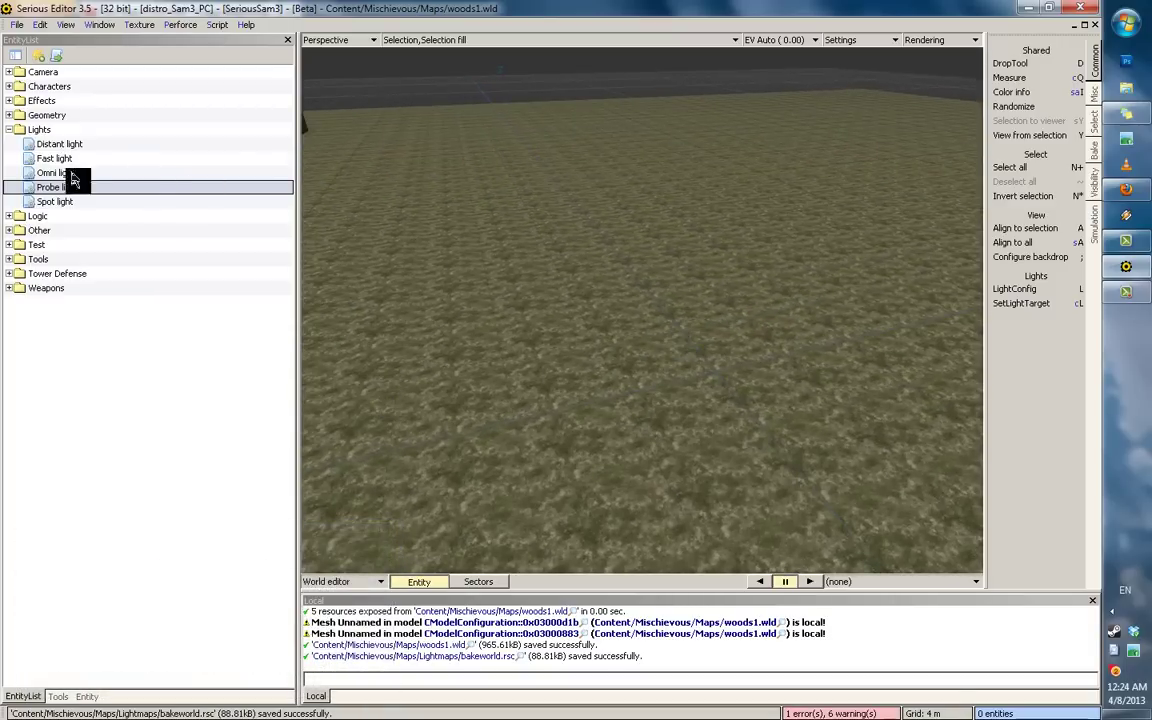
{"action": "left_click", "coordinate": [10, 131]}
{"action": "right_click_drag", "start_coordinate": [496, 271], "coordinate": [423, 259]}
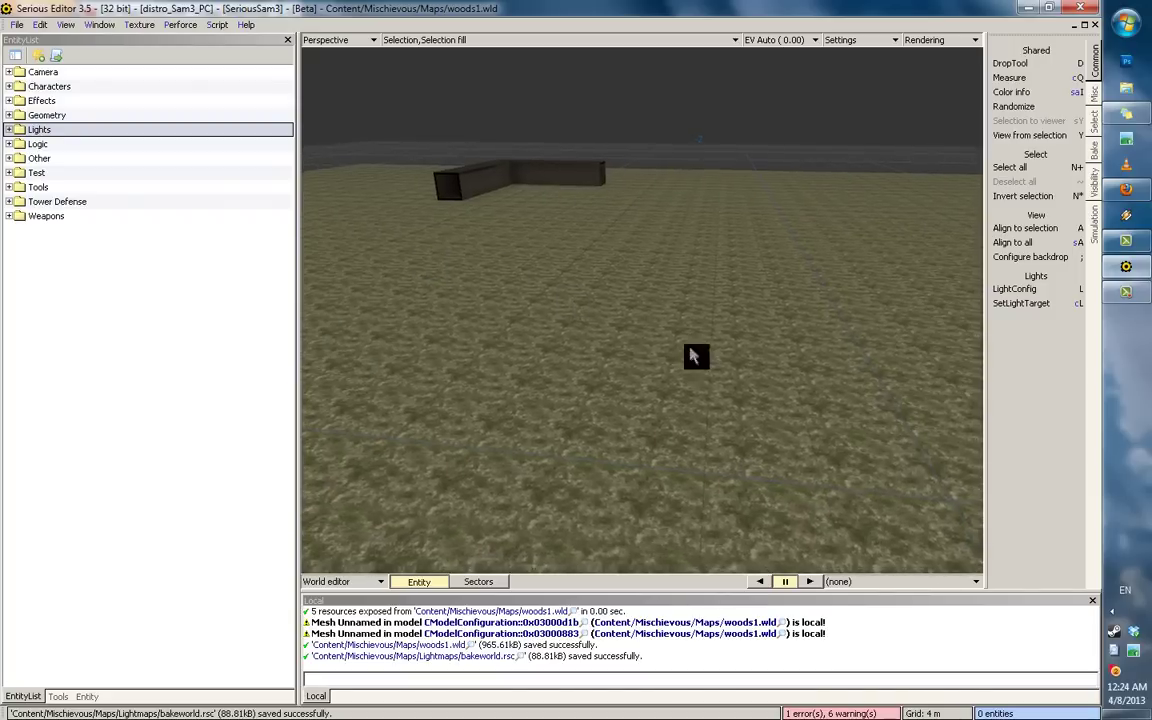
{"action": "right_click_drag", "start_coordinate": [694, 350], "coordinate": [711, 356]}
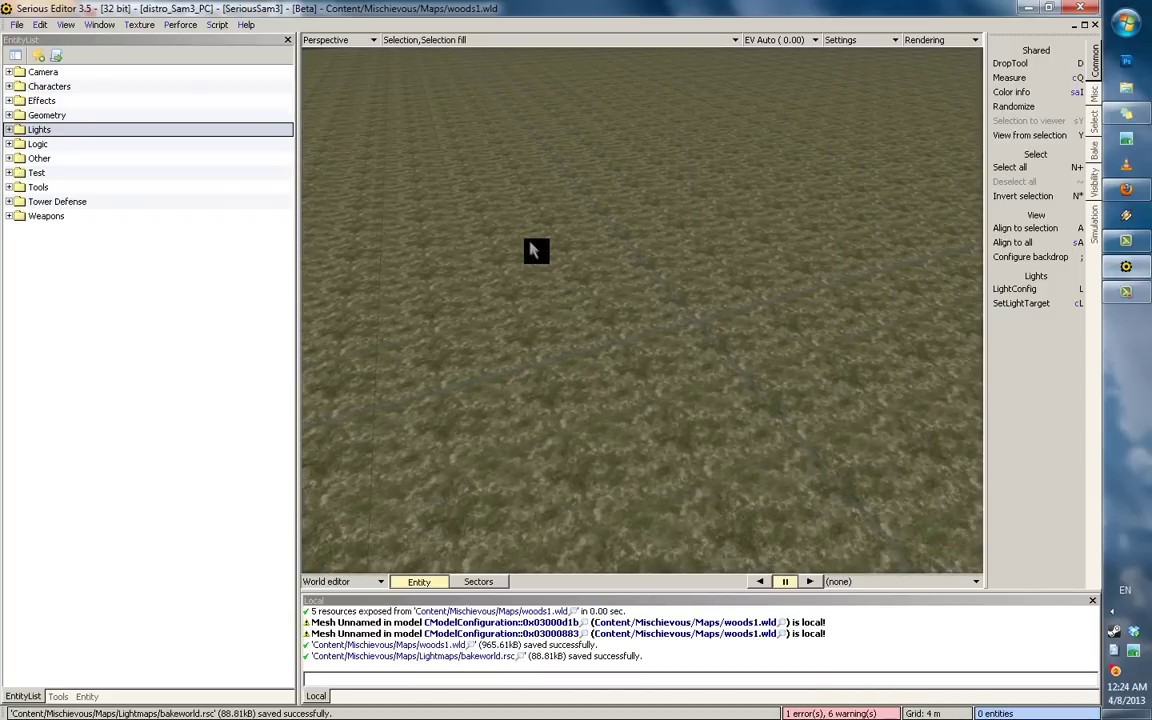
{"action": "key", "text": "7"}
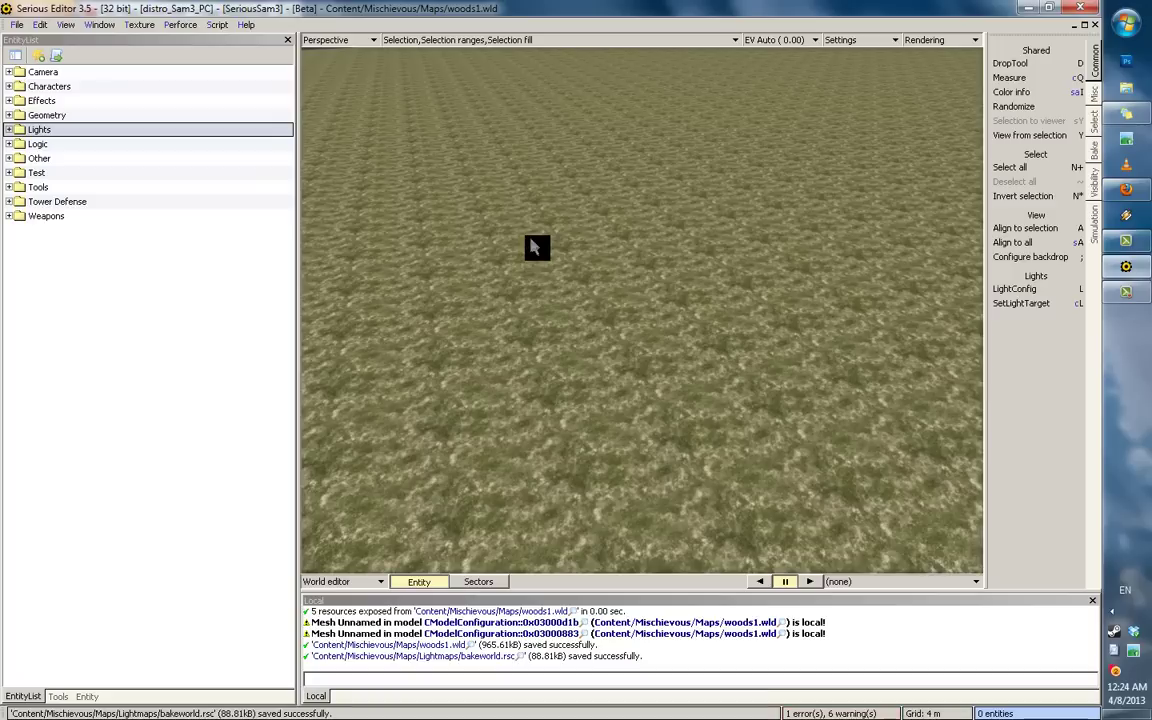
{"action": "right_click_drag", "start_coordinate": [499, 224], "coordinate": [391, 151]}
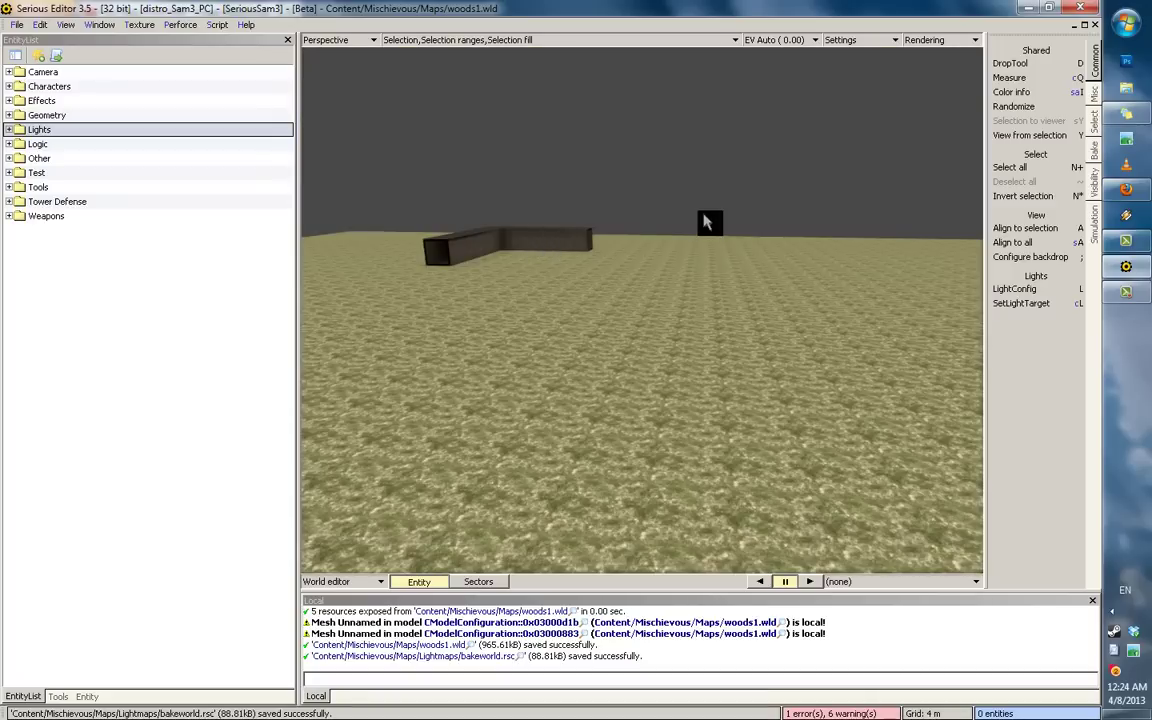
{"action": "right_click_drag", "start_coordinate": [708, 213], "coordinate": [720, 200]}
Step: Turn off tone mapping in the viewport rendering options and look over the terrain
{"action": "left_click", "coordinate": [963, 45]}
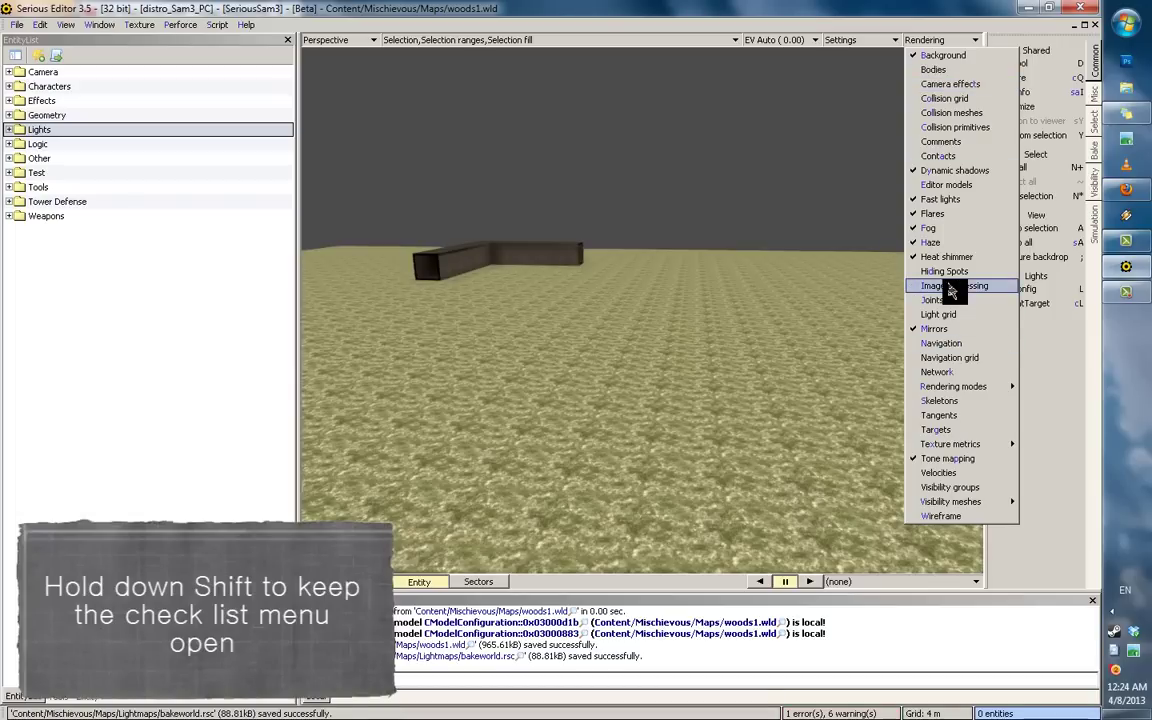
{"action": "left_click", "coordinate": [936, 460], "text": "shift"}
{"action": "left_click", "coordinate": [736, 410]}
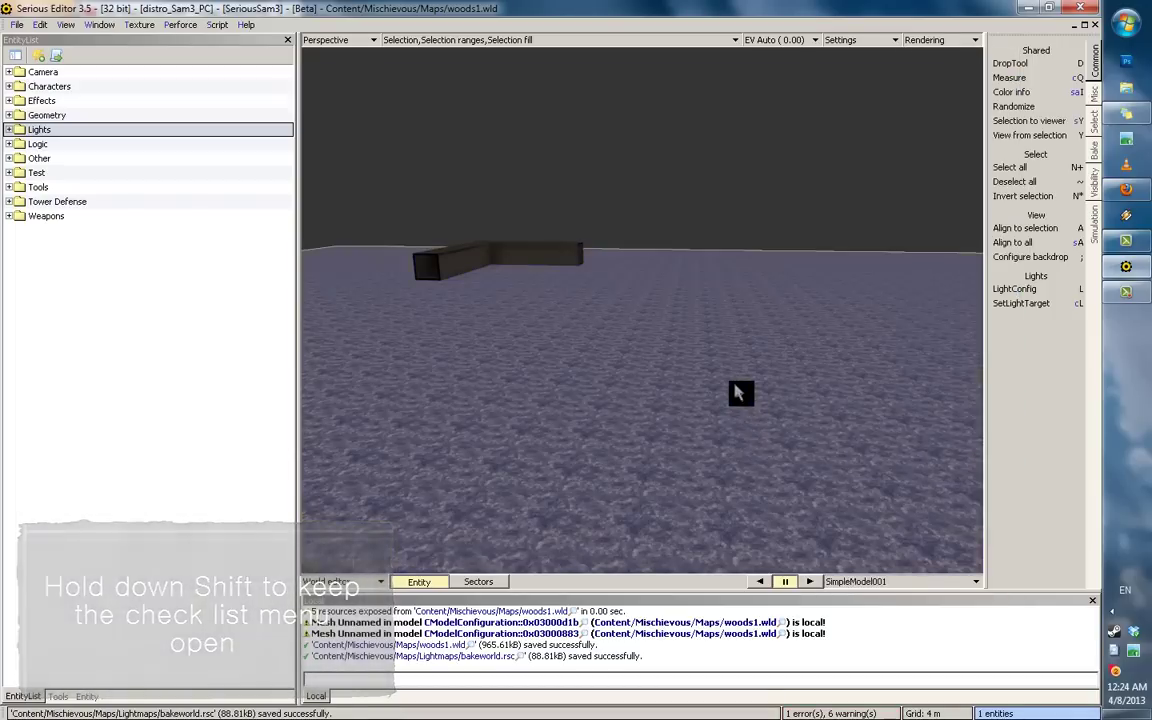
{"action": "middle_click_drag", "start_coordinate": [735, 388], "coordinate": [332, 383]}
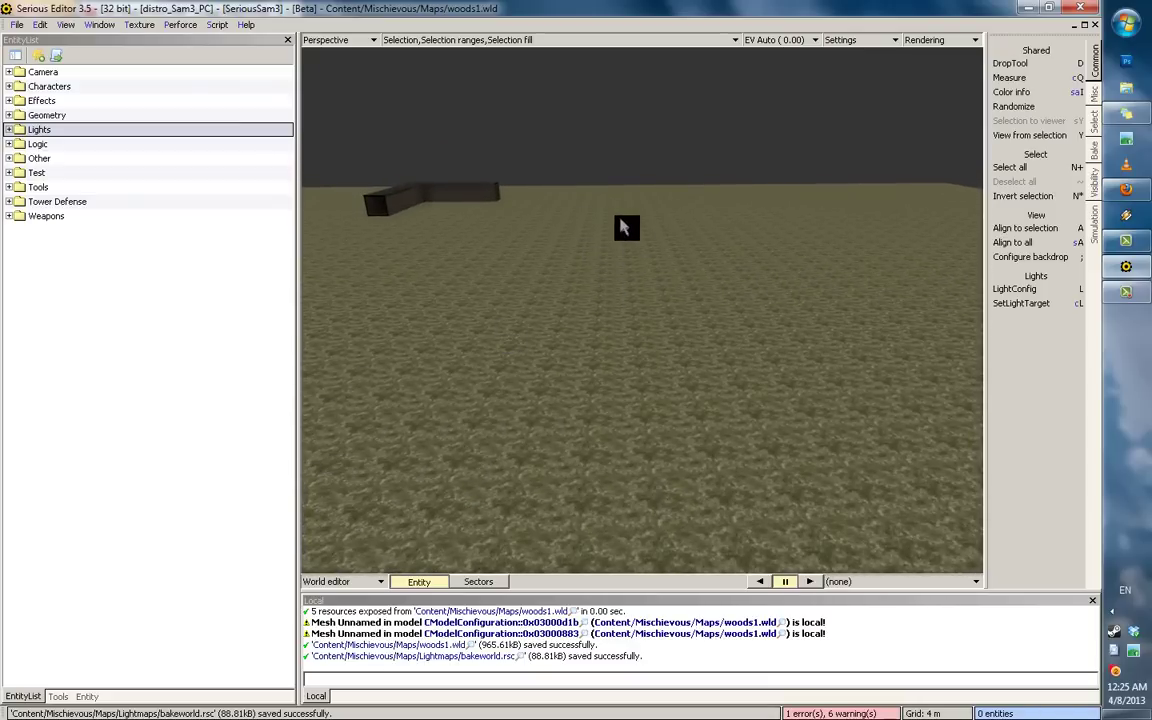
{"action": "middle_click_drag", "start_coordinate": [625, 228], "coordinate": [600, 266]}
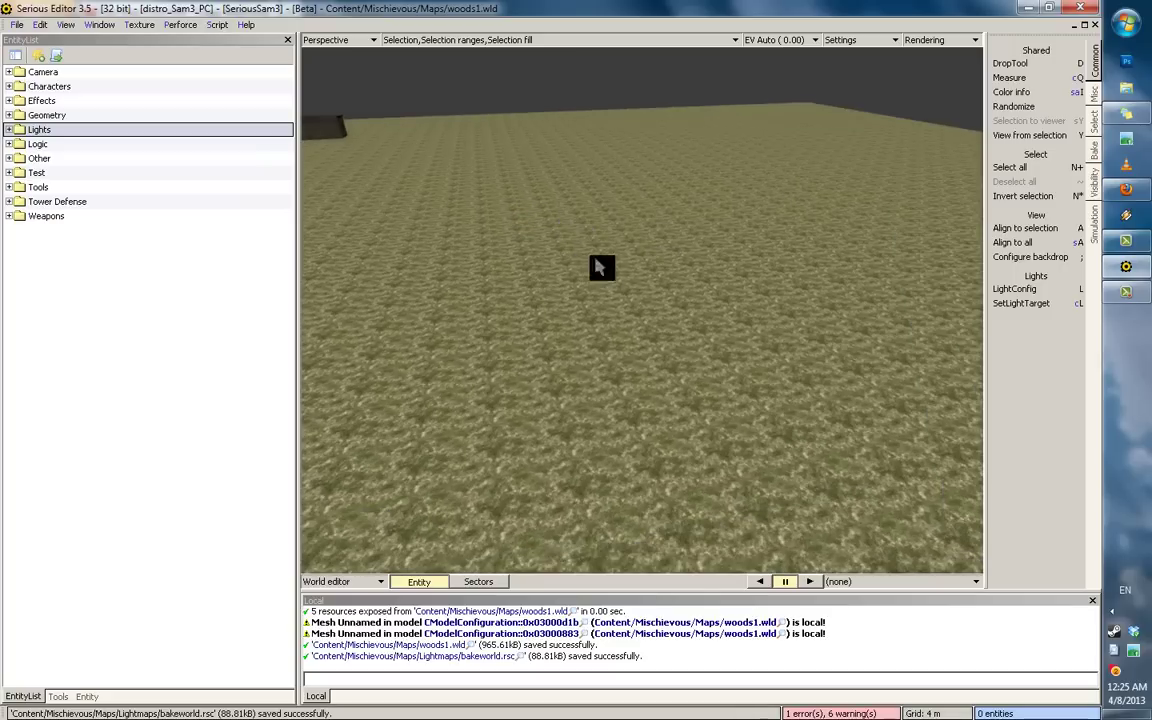
Step: Place a Post processing effect entity from the Effects group on the grass terrain and show its properties
{"action": "left_click", "coordinate": [10, 101]}
{"action": "left_click_drag", "start_coordinate": [87, 290], "coordinate": [608, 350]}
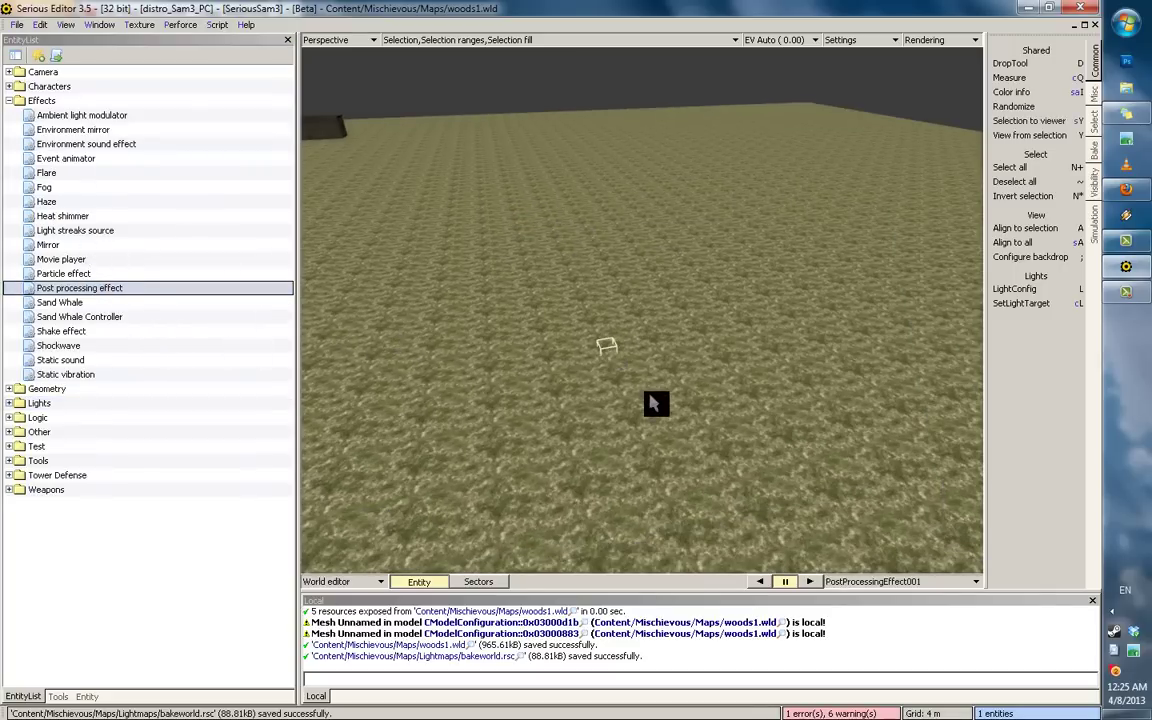
{"action": "left_click", "coordinate": [86, 697]}
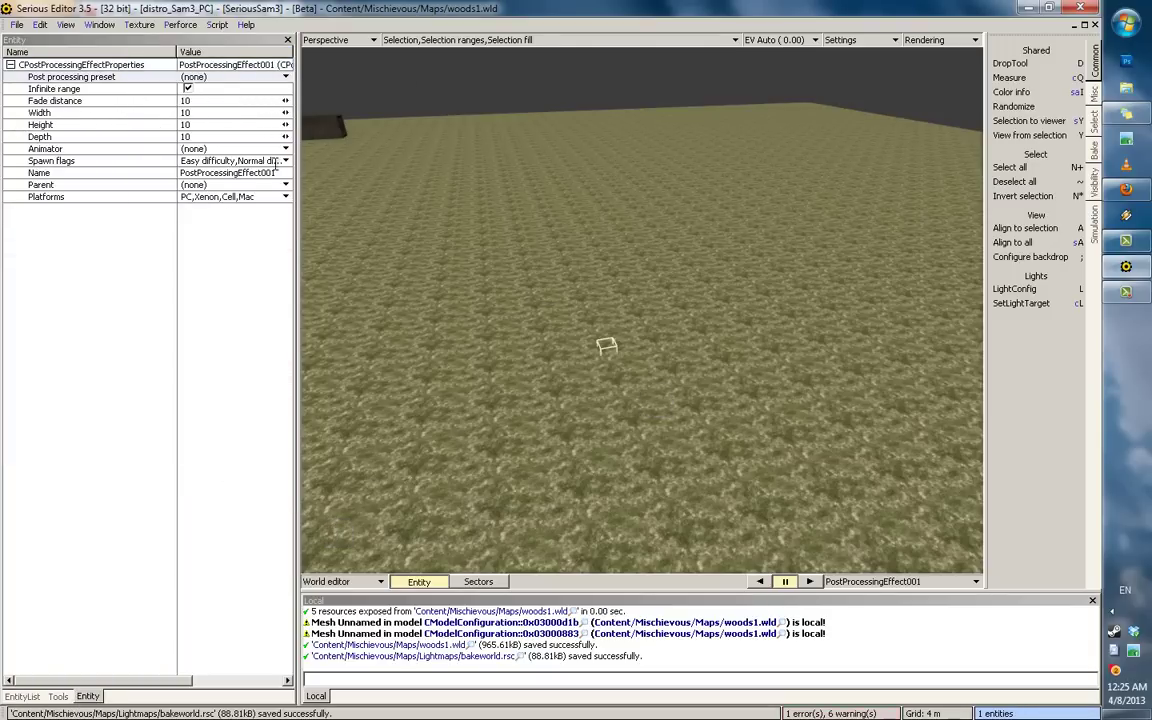
Step: Start browsing for the effect's post processing preset and go to the Content/SeriousSam3 folder
{"action": "left_click", "coordinate": [41, 81]}
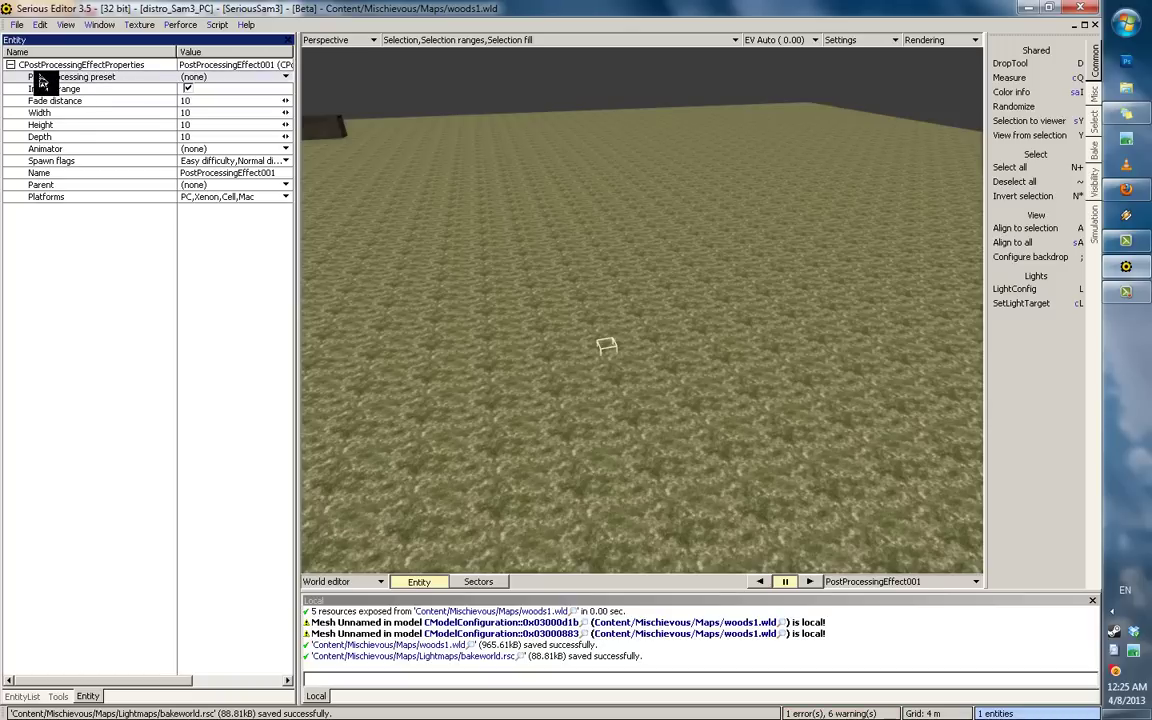
{"action": "left_click", "coordinate": [285, 77]}
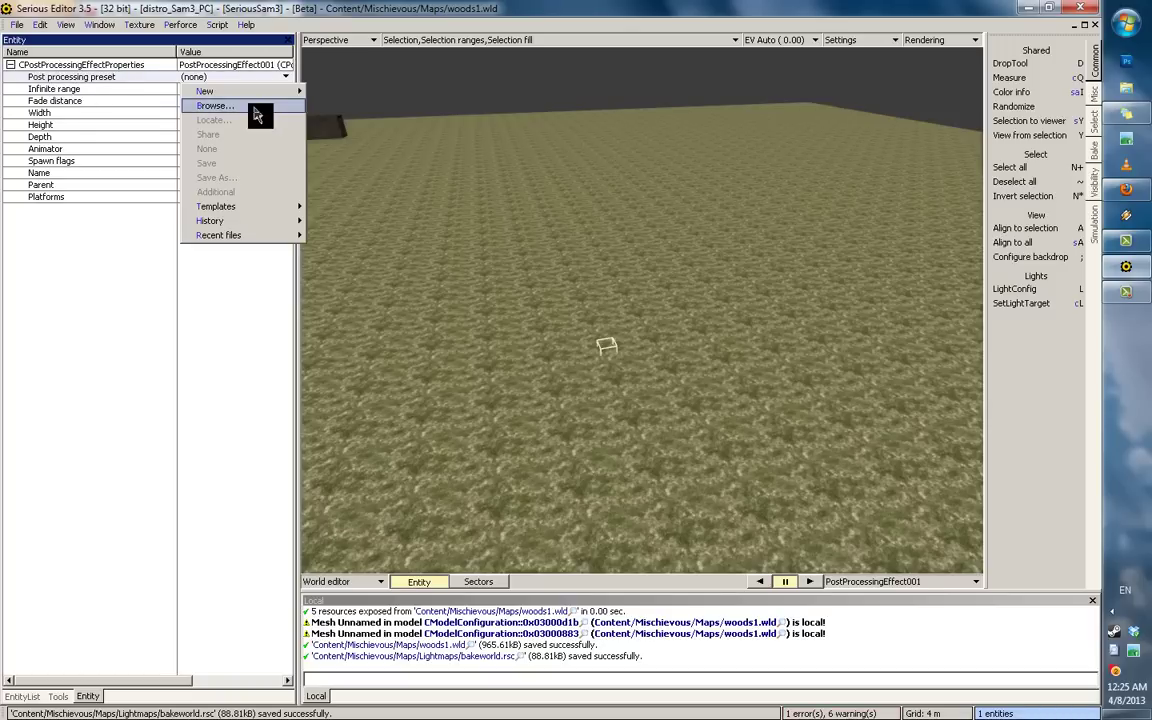
{"action": "left_click", "coordinate": [283, 103]}
{"action": "double_click", "coordinate": [605, 245]}
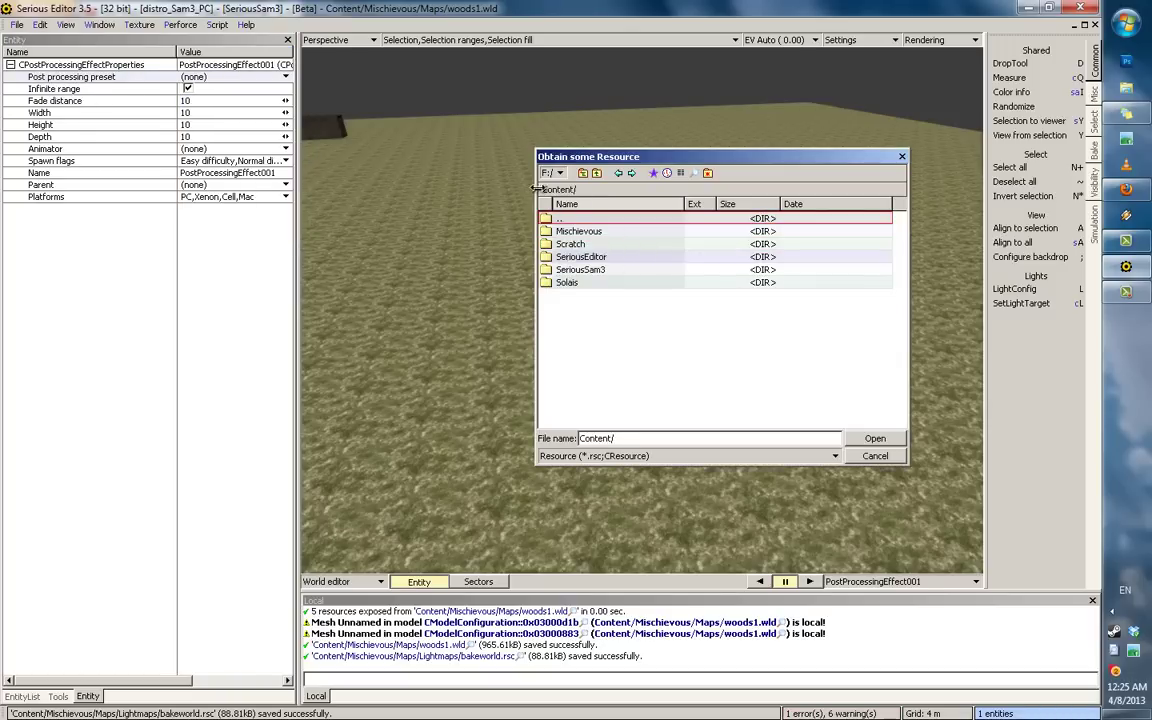
{"action": "double_click", "coordinate": [593, 271]}
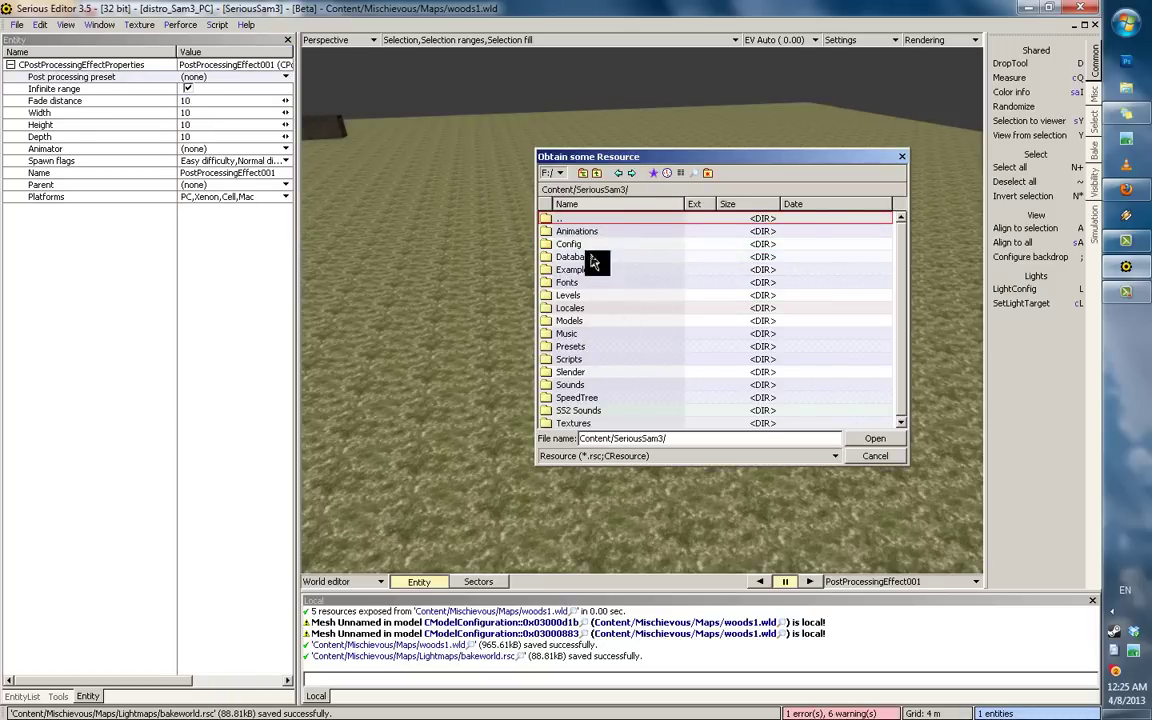
{"action": "left_click", "coordinate": [590, 256]}
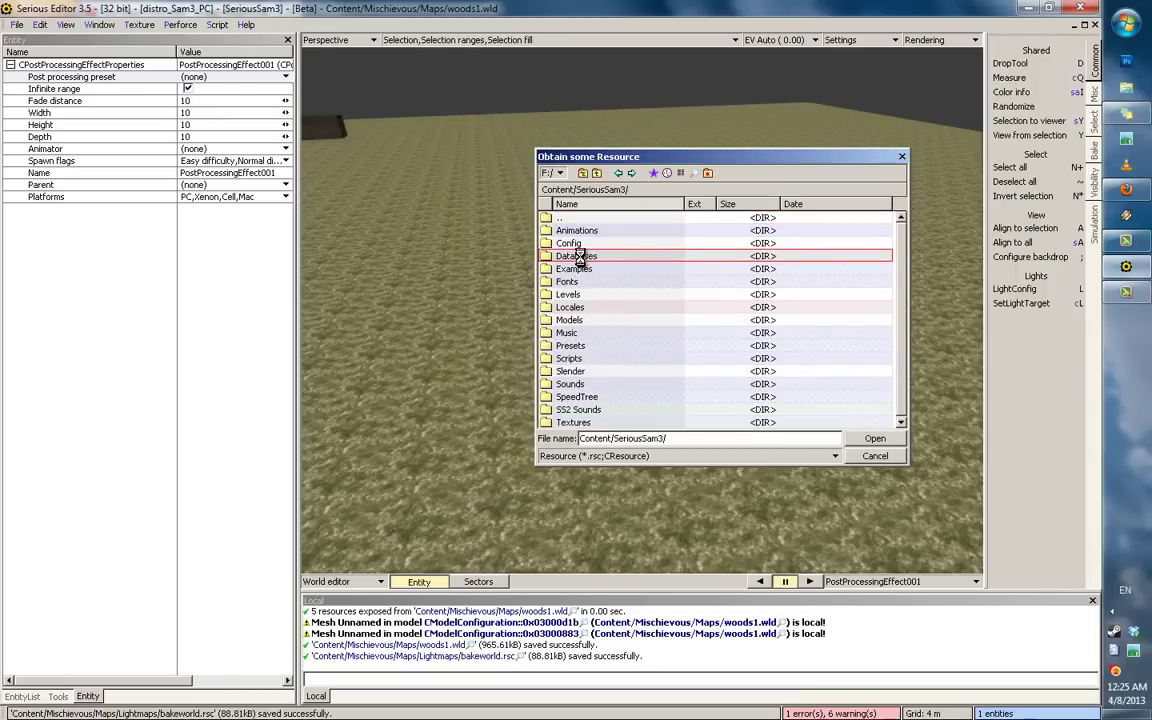
{"action": "scroll", "coordinate": [595, 330], "scroll_direction": "down", "scroll_amount": 3}
{"action": "scroll", "coordinate": [603, 323], "scroll_direction": "up", "scroll_amount": 1}
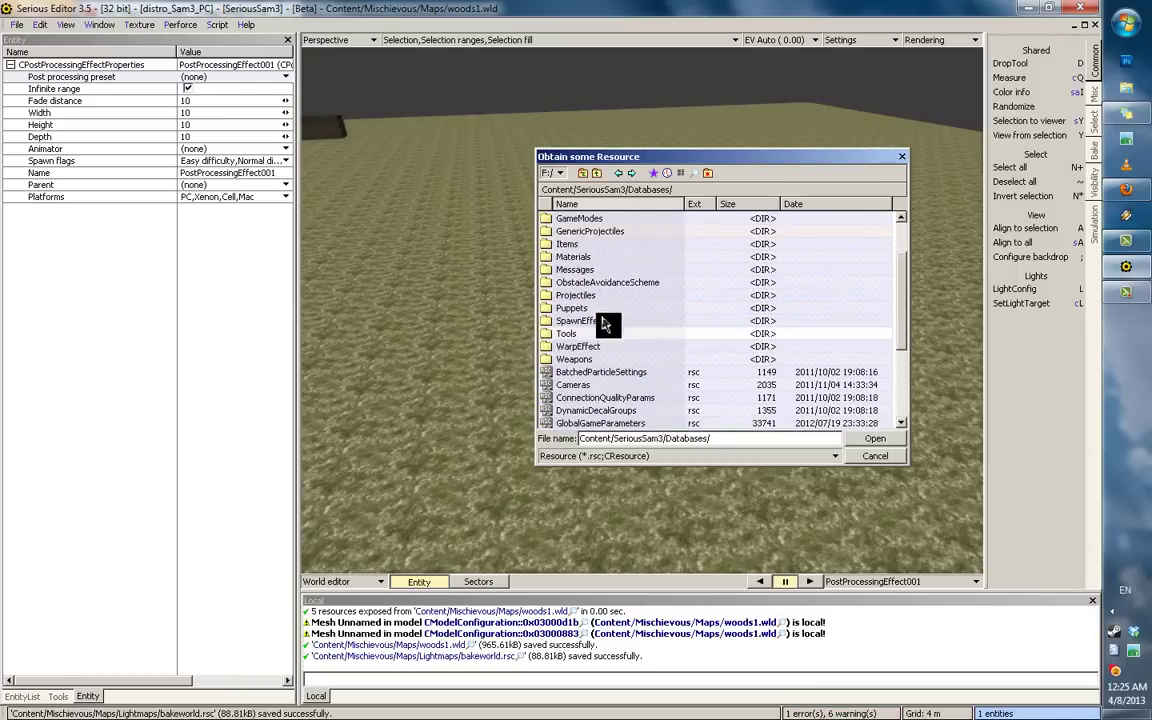
{"action": "left_click", "coordinate": [577, 310]}
{"action": "left_click", "coordinate": [579, 321]}
{"action": "scroll", "coordinate": [600, 340], "scroll_direction": "up", "scroll_amount": 2}
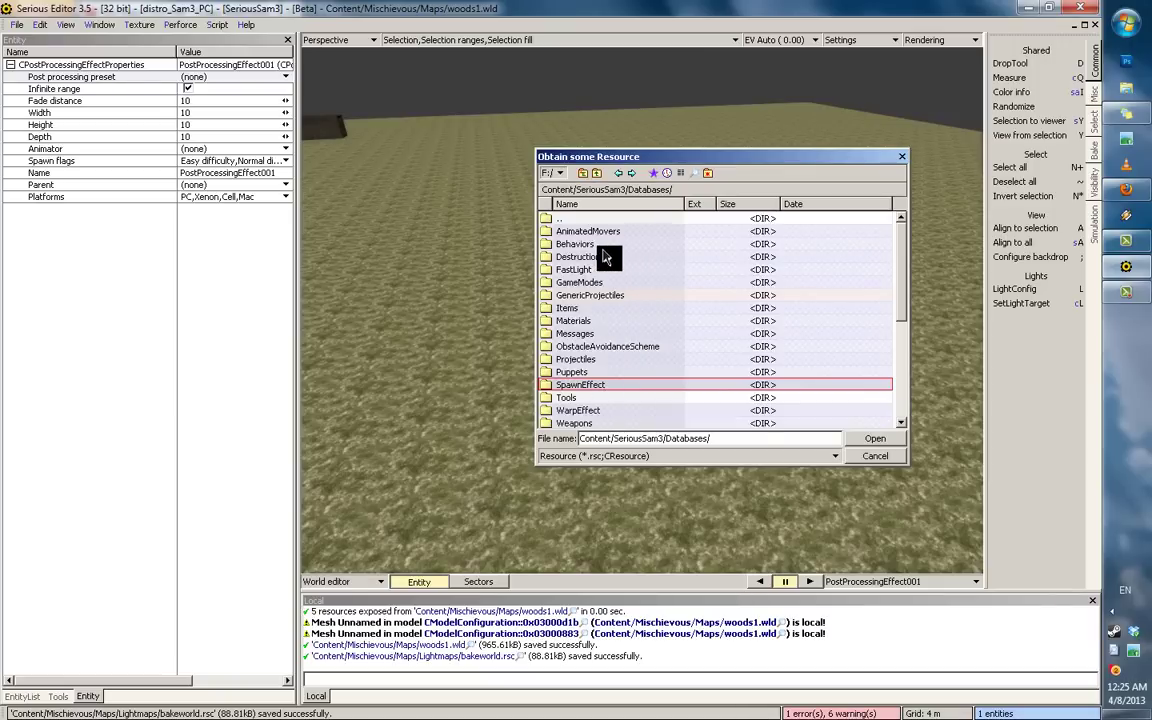
{"action": "double_click", "coordinate": [556, 218]}
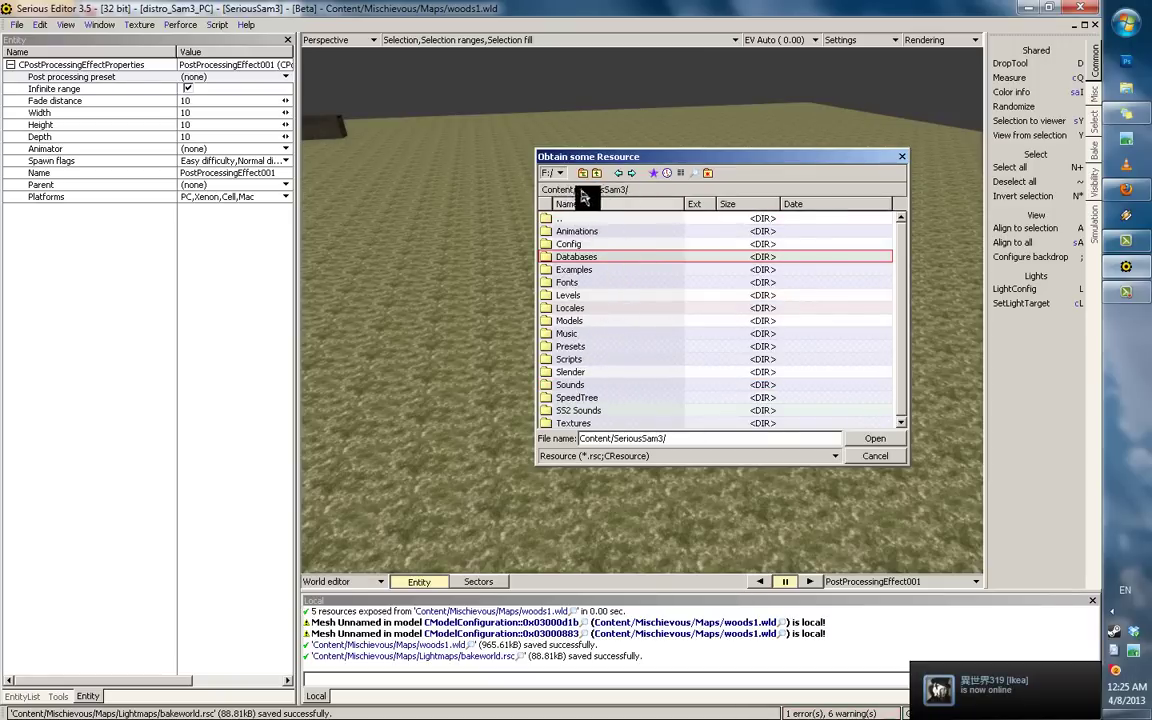
Step: Assign SS3default.rsc from the Presets/PostProcessing folder as the effect's post processing preset
{"action": "double_click", "coordinate": [578, 347]}
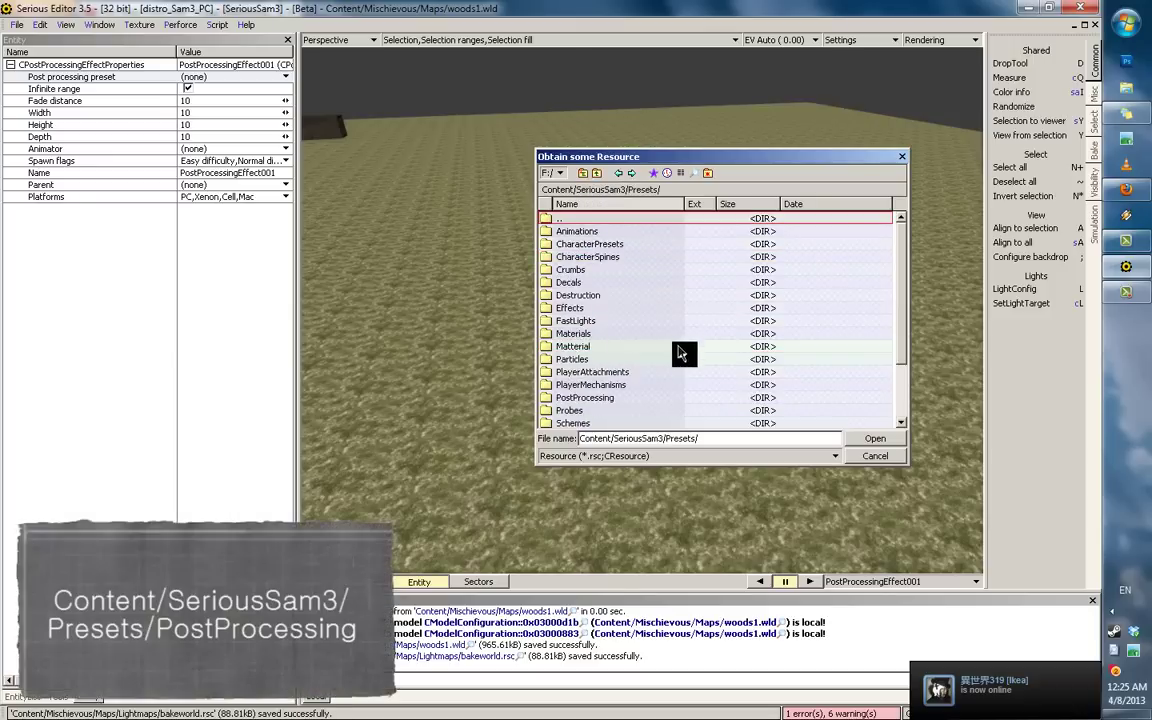
{"action": "scroll", "coordinate": [677, 355], "scroll_direction": "down", "scroll_amount": 2}
{"action": "double_click", "coordinate": [583, 320]}
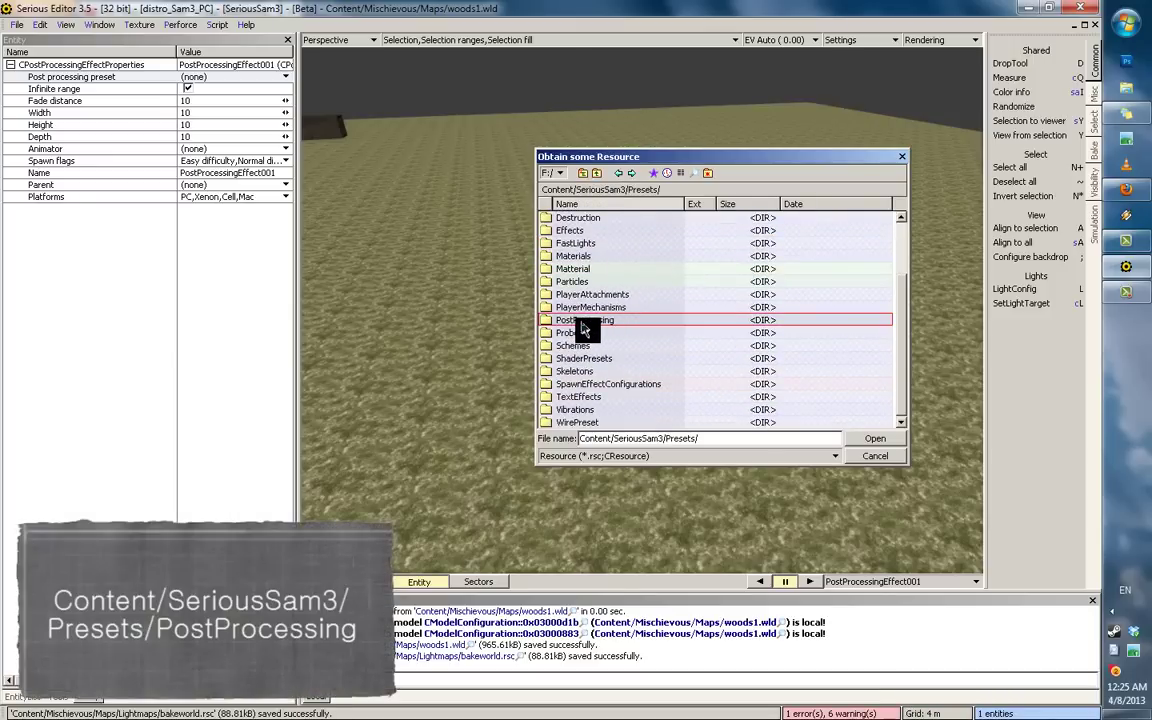
{"action": "left_click", "coordinate": [660, 296]}
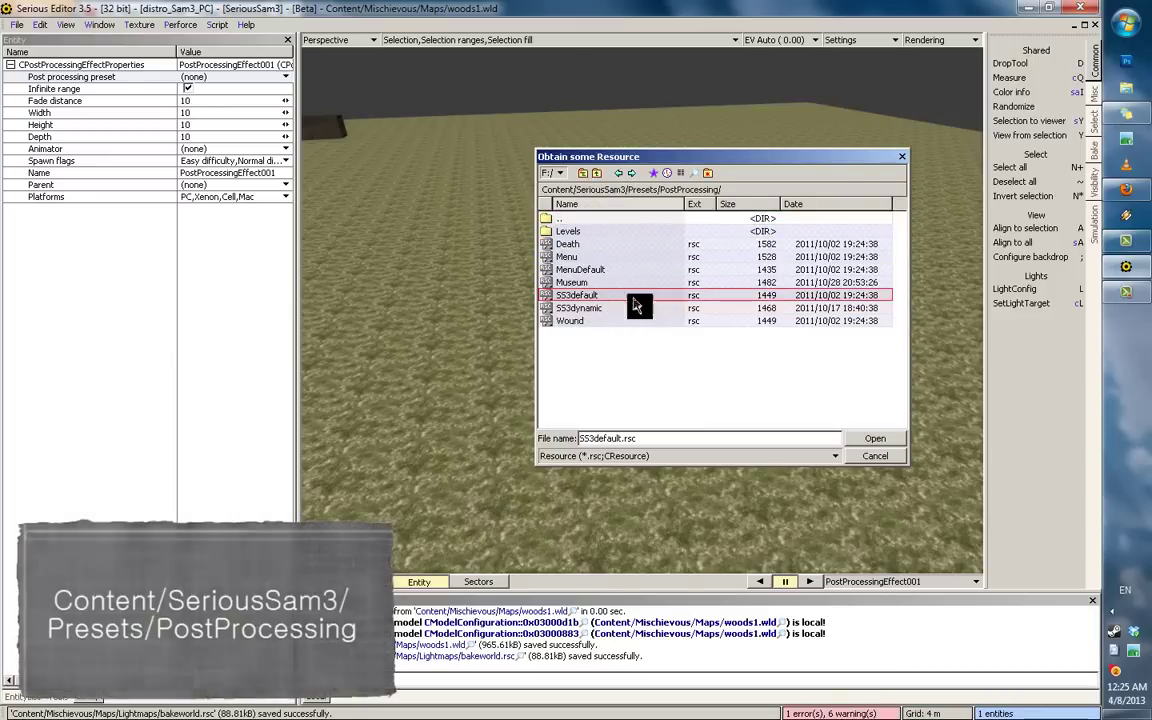
{"action": "double_click", "coordinate": [569, 298]}
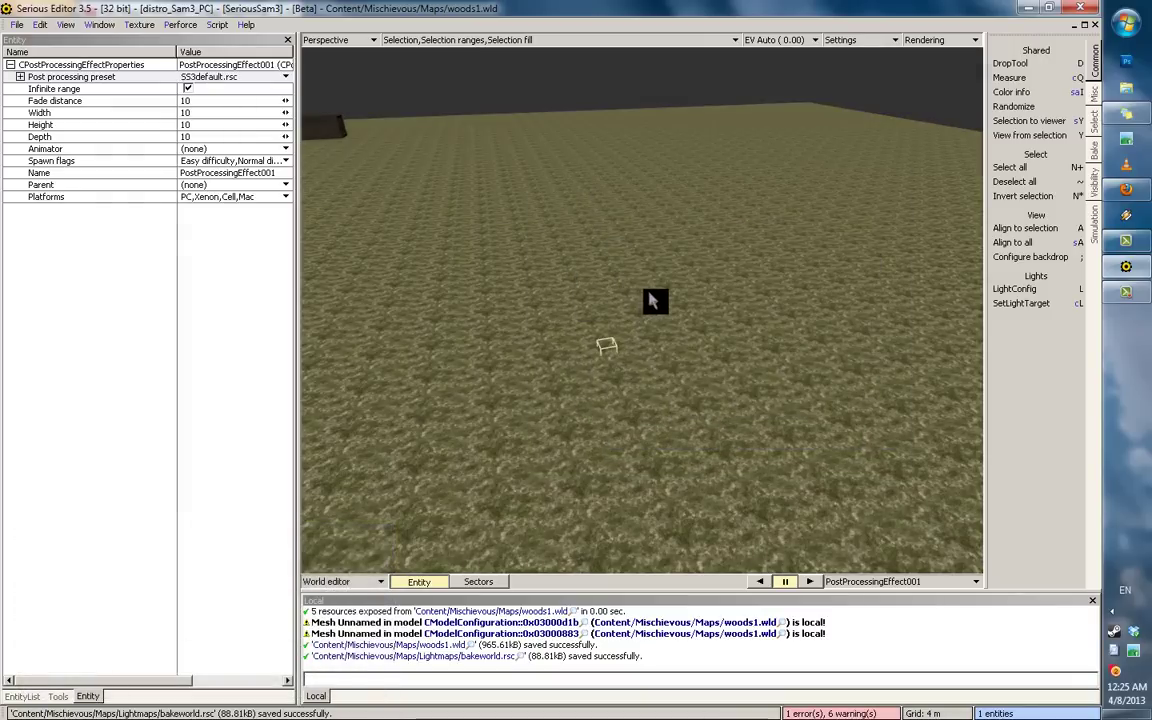
Step: Travel past the L-shaped tunnel and over the grass to examine how the SS3default preset affects brightness, and clear the selection
{"action": "middle_click_drag", "start_coordinate": [648, 295], "coordinate": [560, 162]}
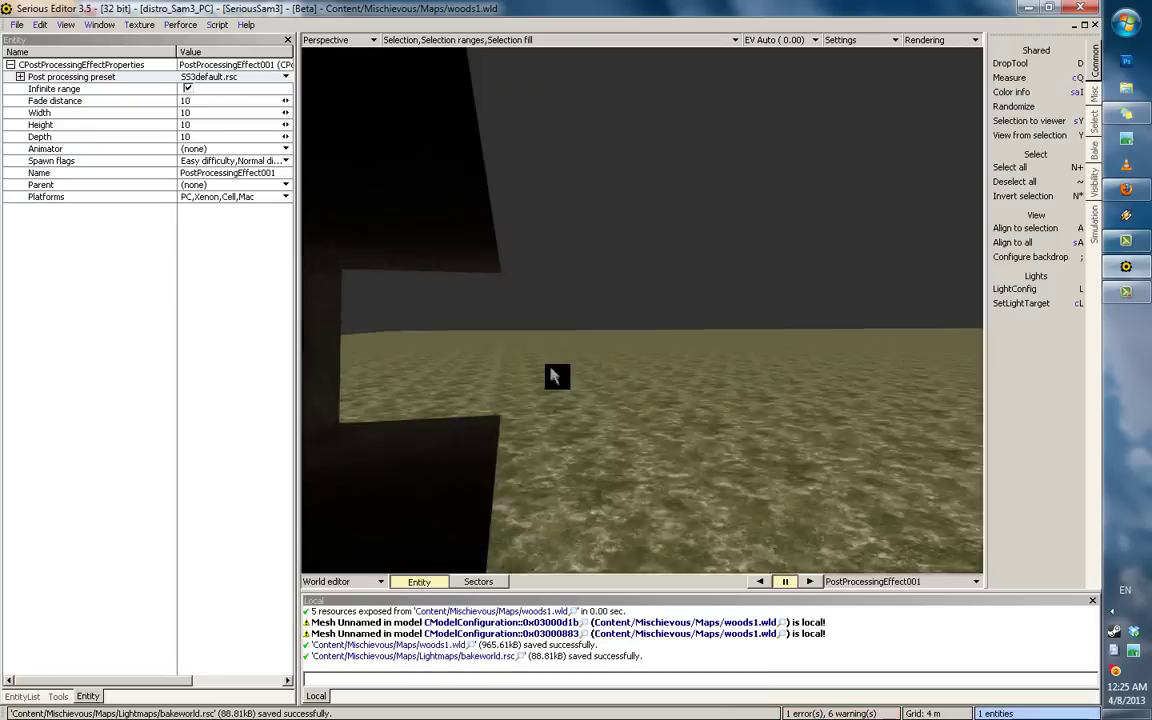
{"action": "mouse_move", "coordinate": [553, 378]}
{"action": "middle_mouse_down"}
{"action": "mouse_move", "coordinate": [725, 375]}
{"action": "mouse_move", "coordinate": [597, 195]}
{"action": "mouse_move", "coordinate": [565, 193]}
{"action": "middle_mouse_up"}
{"action": "left_click", "coordinate": [550, 192]}
{"action": "key", "text": "grave"}
Step: Show the editor models, select the post processing effect entity and change its preset to SS3dynamic.rsc
{"action": "key", "text": "1"}
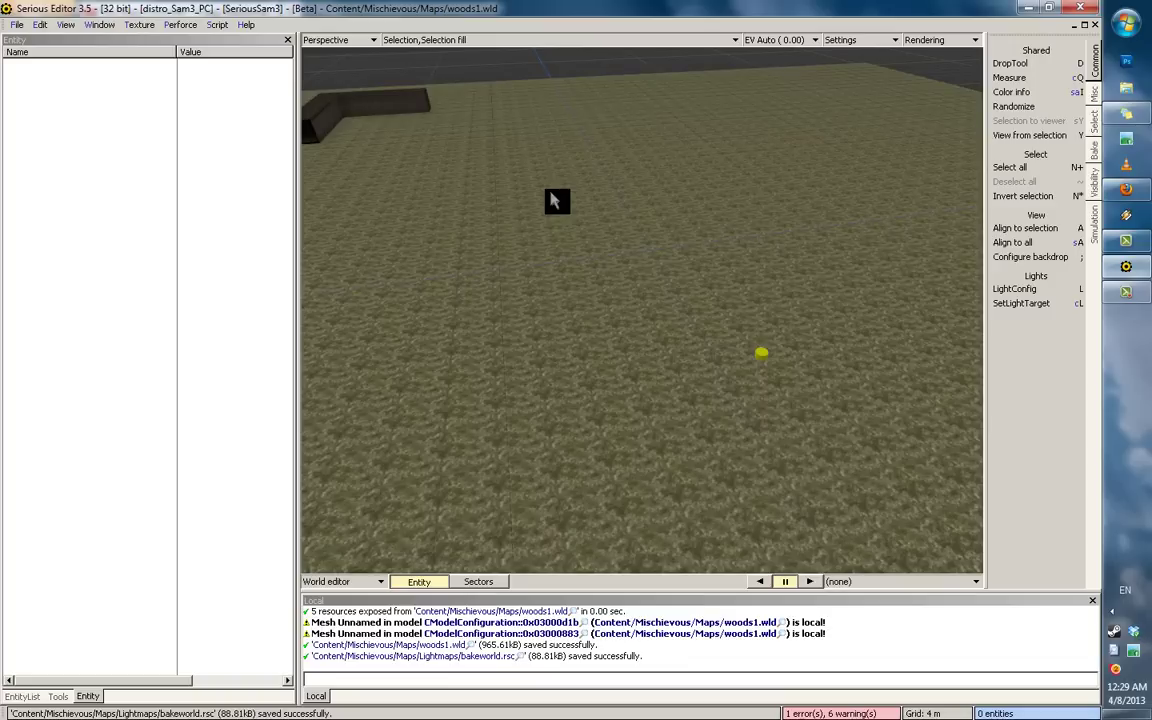
{"action": "left_click", "coordinate": [768, 360]}
{"action": "left_click", "coordinate": [205, 77]}
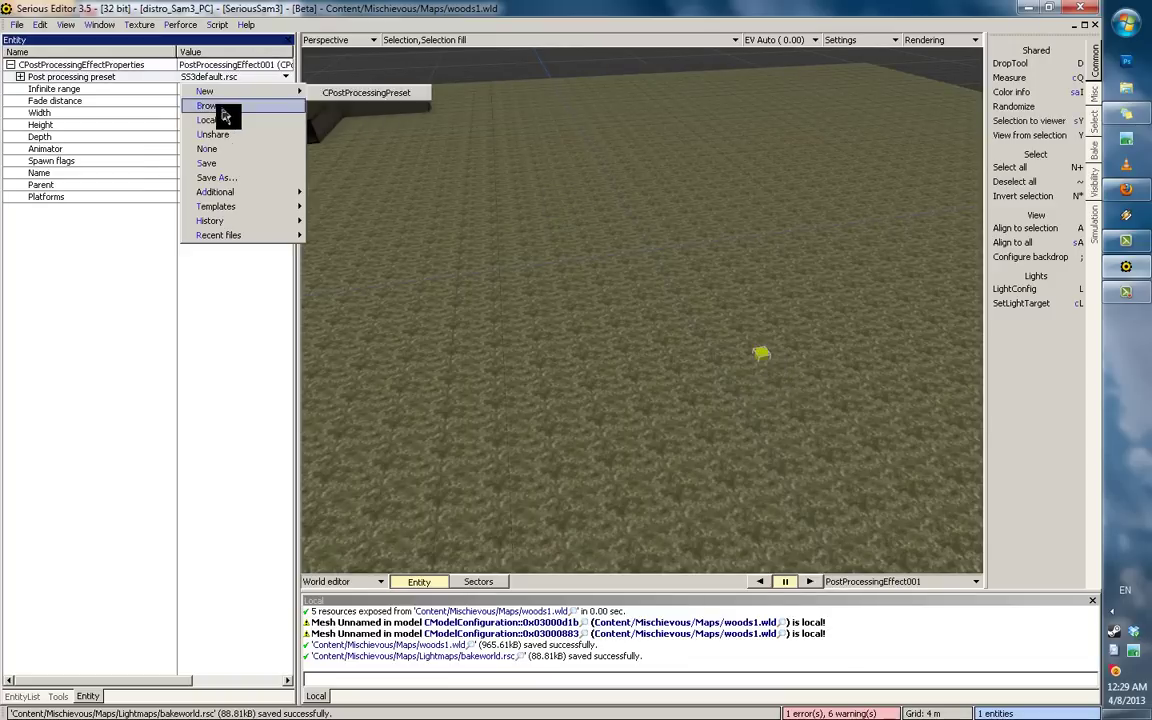
{"action": "left_click", "coordinate": [224, 110]}
{"action": "left_click", "coordinate": [575, 309]}
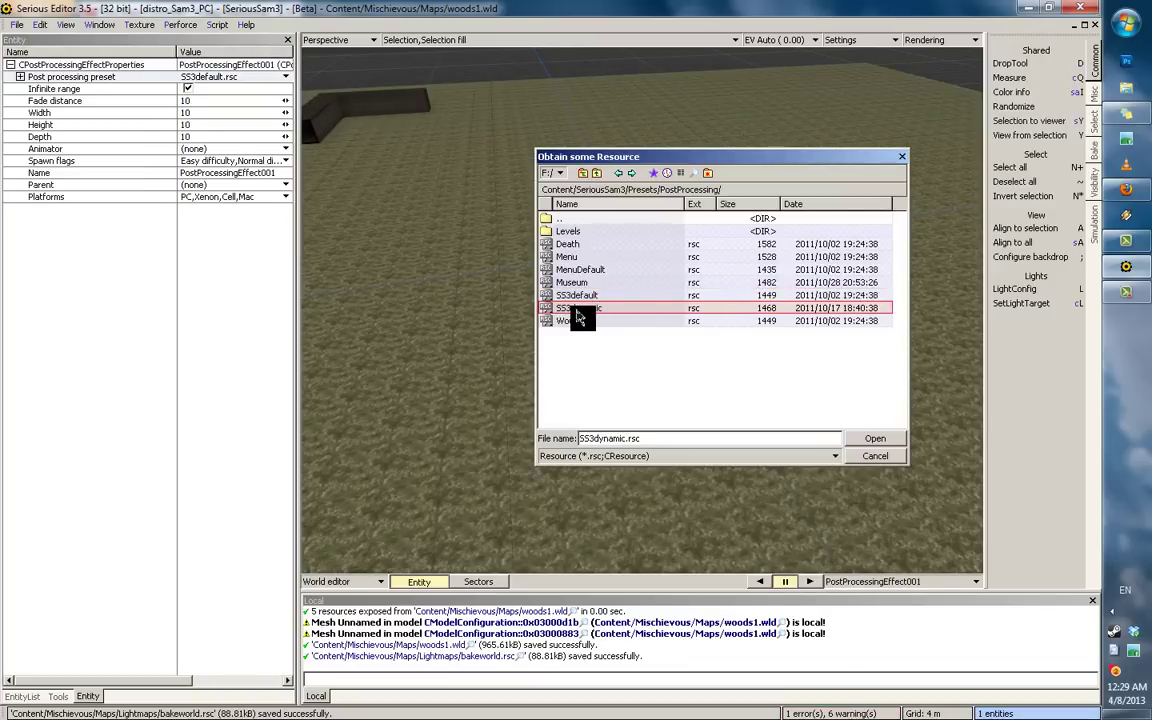
{"action": "double_click", "coordinate": [578, 314]}
Step: Hide the editor models and move around the terrain to examine how the SS3dynamic preset adapts the brightness
{"action": "key", "text": "8"}
{"action": "middle_click_drag", "start_coordinate": [658, 263], "coordinate": [175, 417]}
{"action": "mouse_move", "coordinate": [62, 409]}
{"action": "middle_mouse_down"}
{"action": "mouse_move", "coordinate": [702, 342]}
{"action": "mouse_move", "coordinate": [334, 463]}
{"action": "middle_mouse_up"}
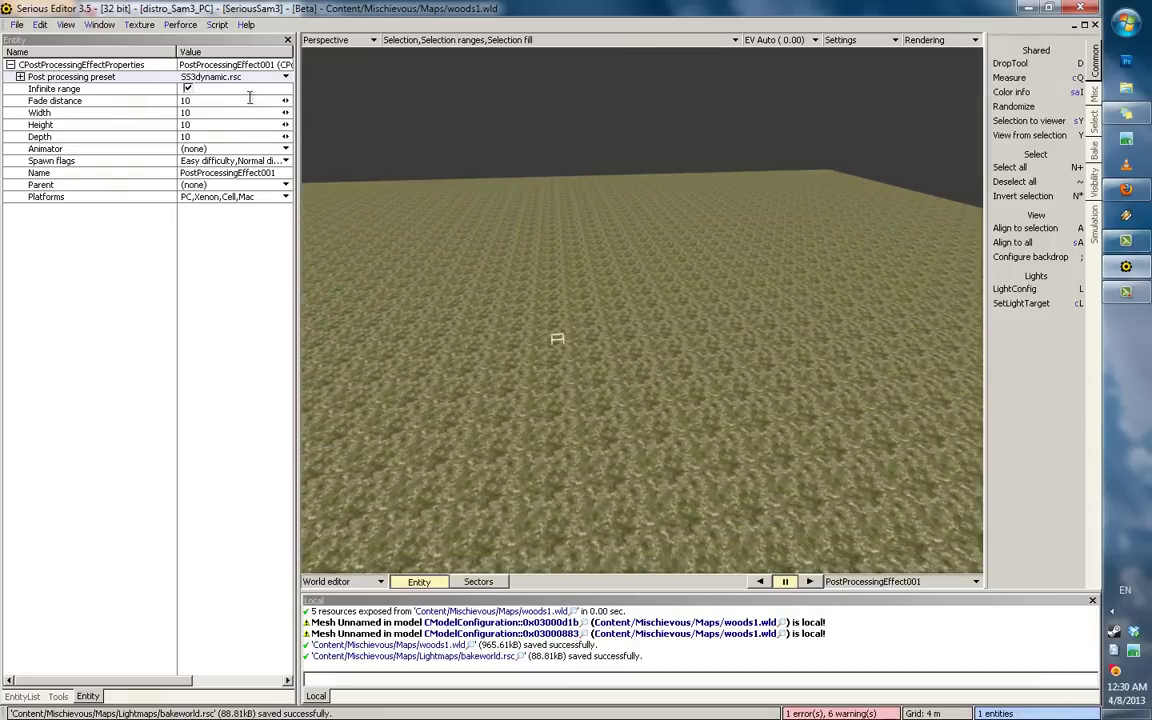
Step: Set the effect's post processing preset back to SS3default.rsc
{"action": "left_click", "coordinate": [250, 77]}
{"action": "left_click", "coordinate": [234, 113]}
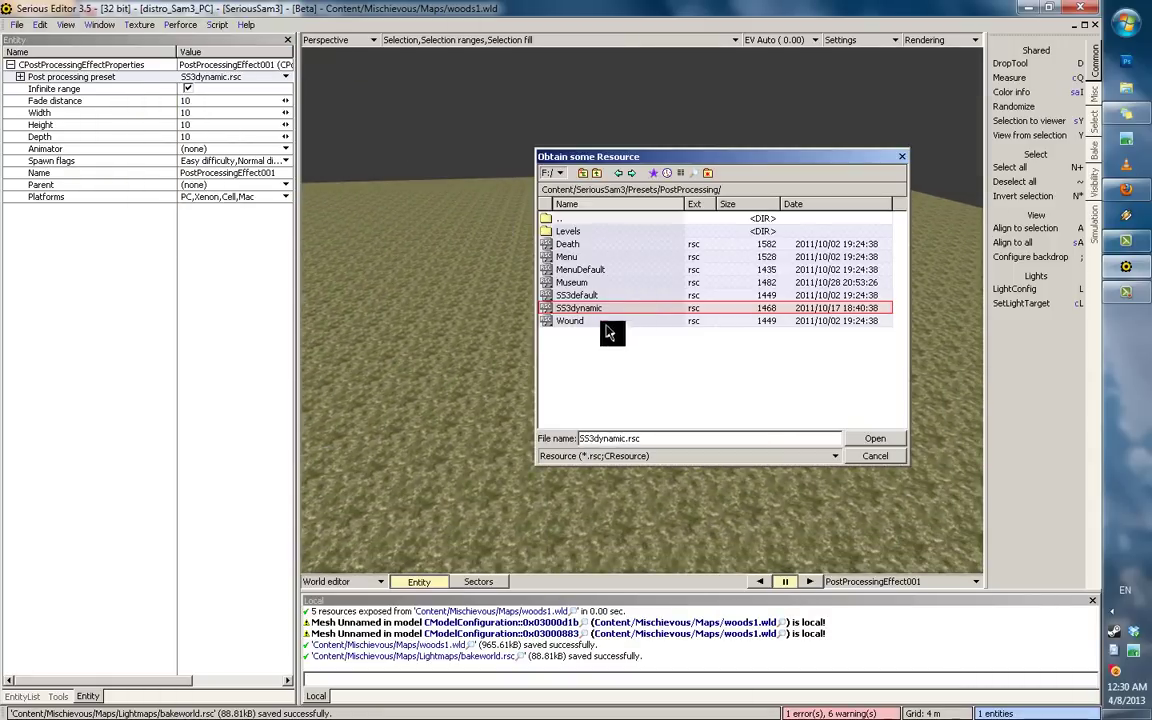
{"action": "double_click", "coordinate": [589, 297]}
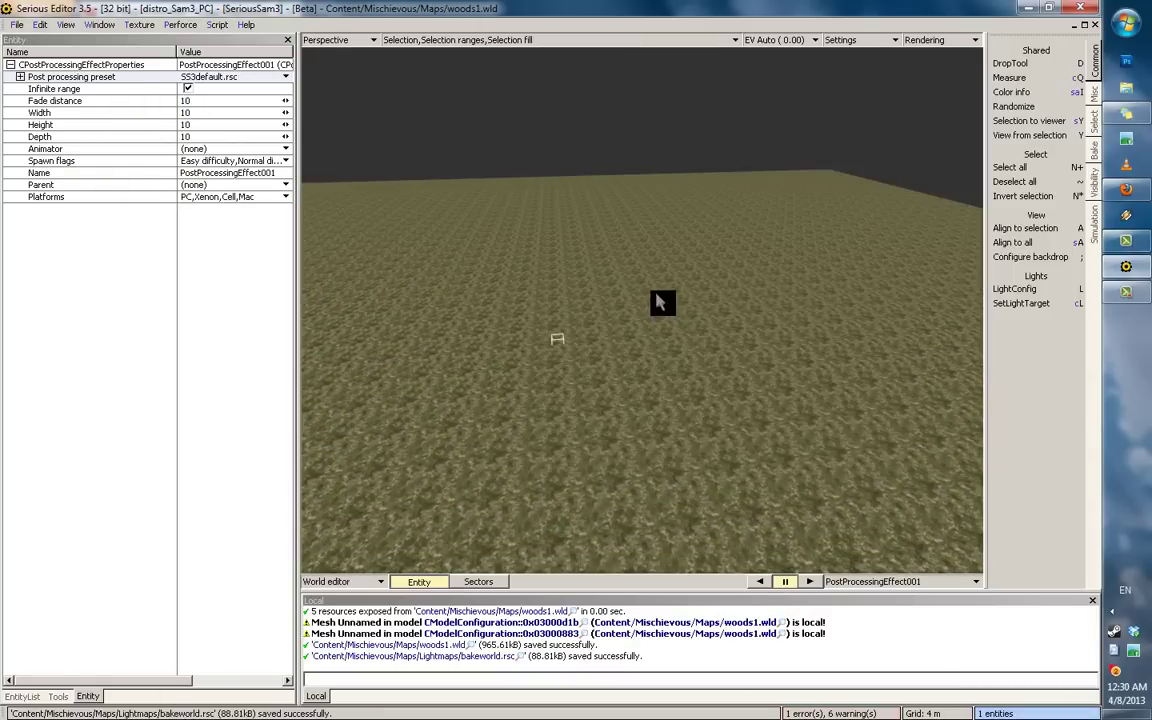
Step: Show the editor models and delete the L-shaped tunnel from the map
{"action": "key", "text": "1"}
{"action": "middle_click_drag", "start_coordinate": [396, 288], "coordinate": [656, 295]}
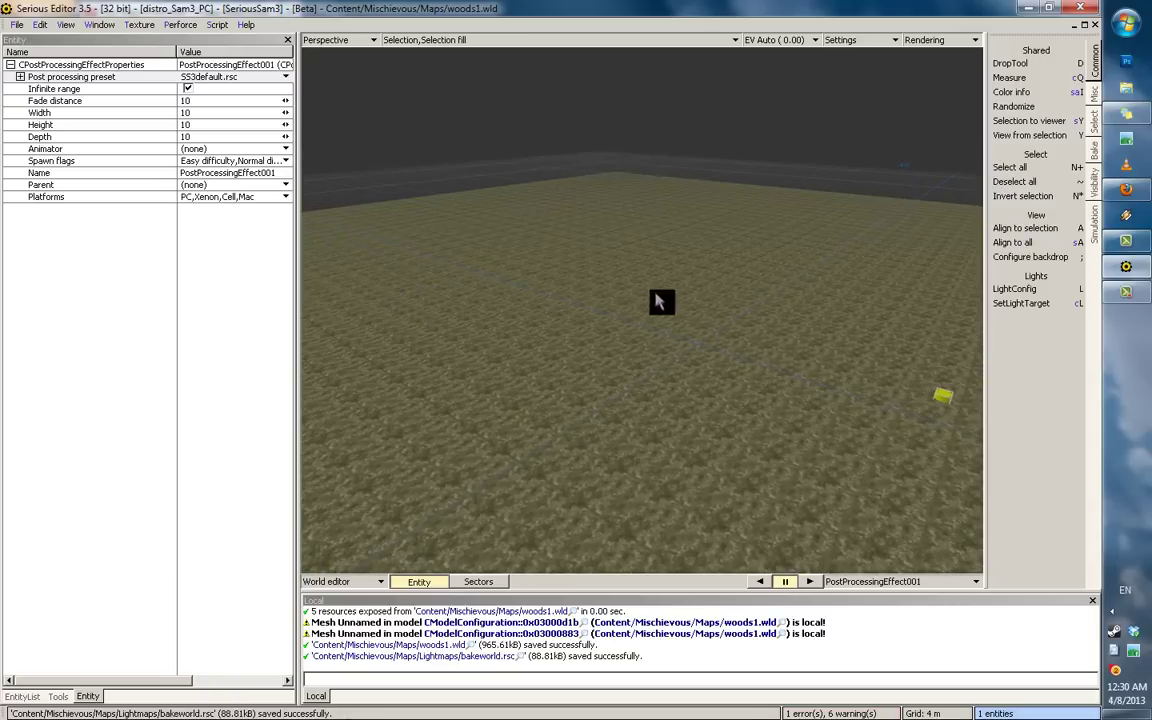
{"action": "mouse_move", "coordinate": [703, 355]}
{"action": "middle_mouse_down"}
{"action": "mouse_move", "coordinate": [594, 370]}
{"action": "mouse_move", "coordinate": [689, 347]}
{"action": "middle_mouse_up"}
{"action": "left_click", "coordinate": [400, 268]}
{"action": "left_click", "coordinate": [432, 249]}
{"action": "key", "text": "Delete"}
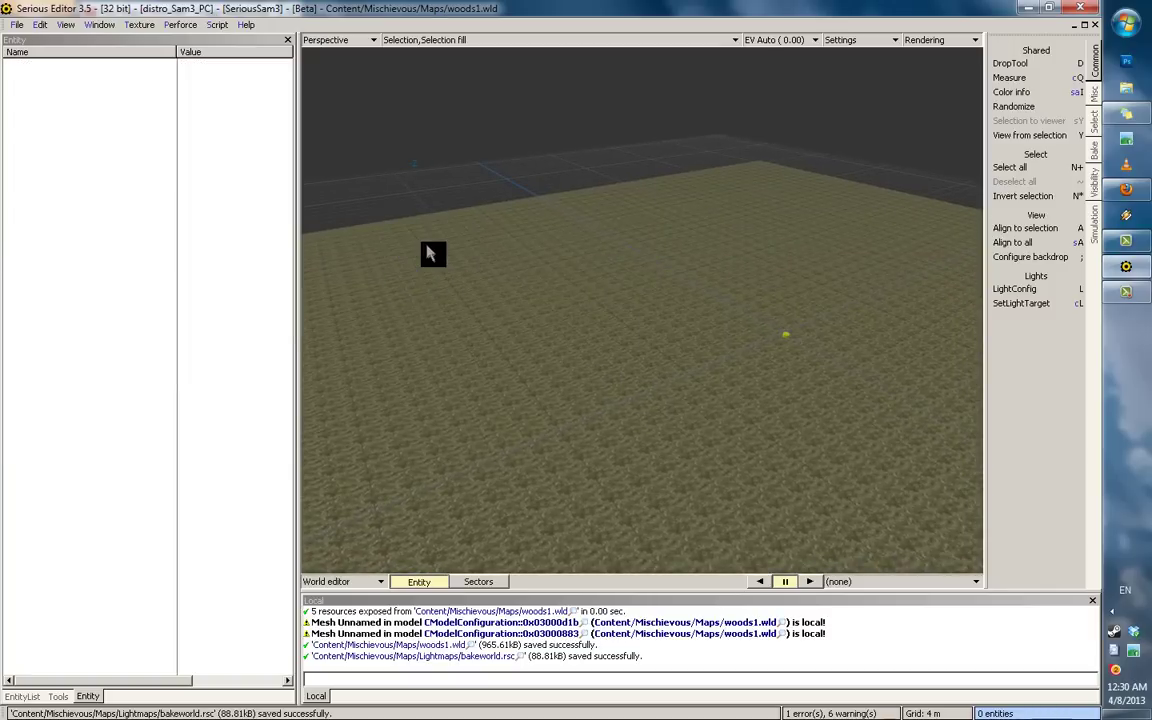
Step: Select the grass terrain, open it in the Mesh editor and look across its surface
{"action": "middle_click_drag", "start_coordinate": [432, 249], "coordinate": [518, 287]}
{"action": "left_click", "coordinate": [587, 287]}
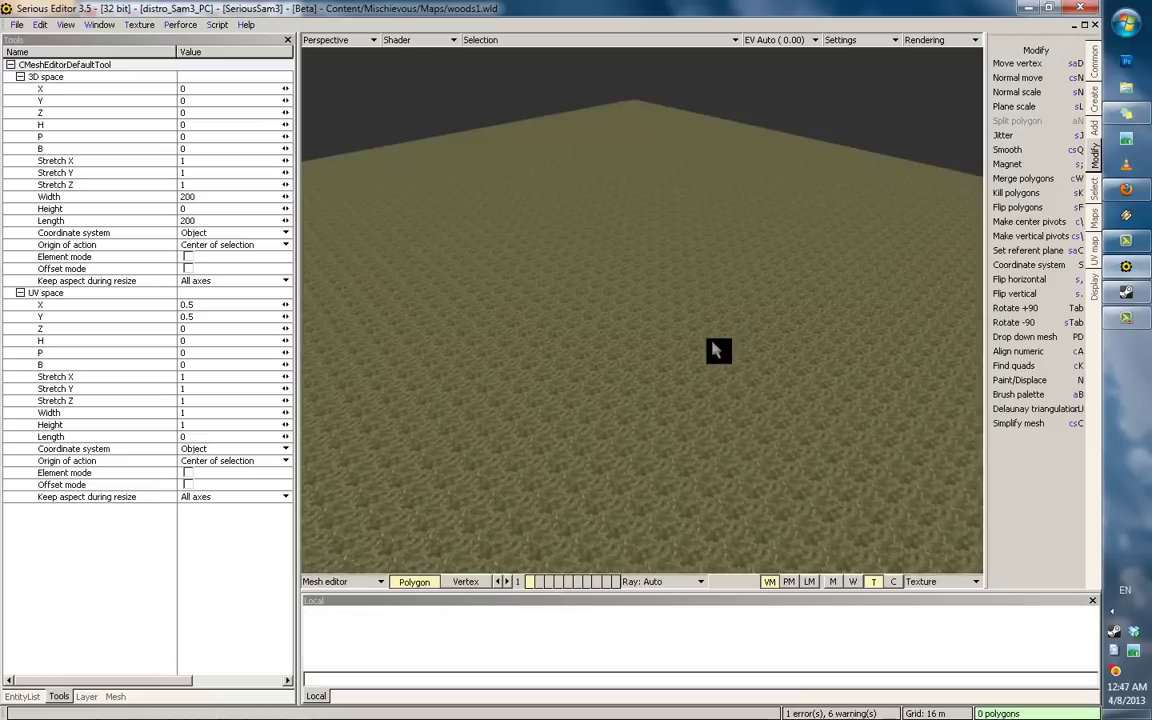
{"action": "middle_click_drag", "start_coordinate": [720, 352], "coordinate": [115, 378]}
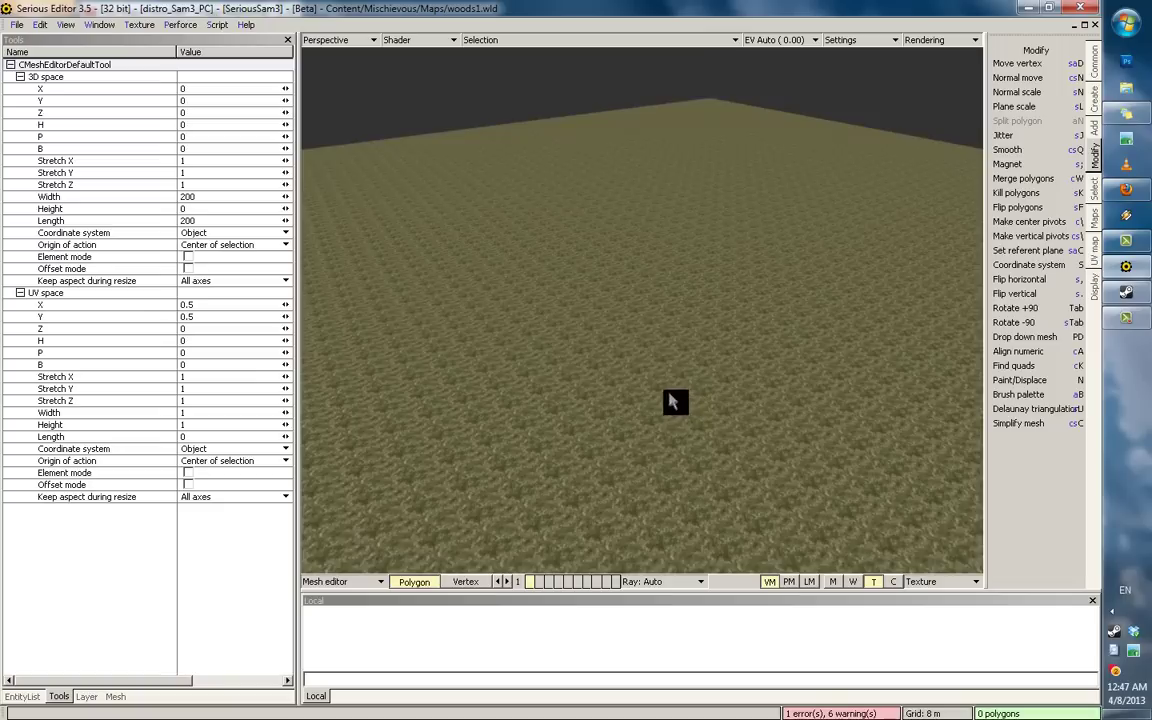
{"action": "middle_click_drag", "start_coordinate": [674, 404], "coordinate": [647, 391]}
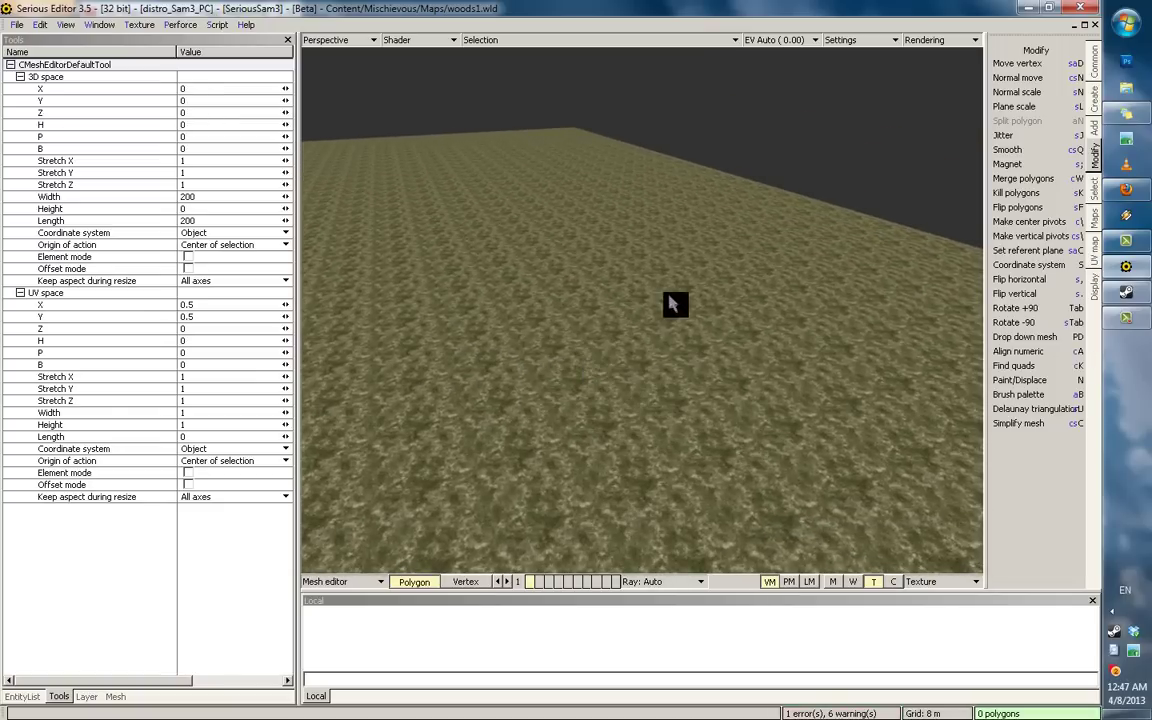
Step: Switch to the smooth-shaded wireframe, raise a patch of terrain polygons into a low bump and return to the textured shader view
{"action": "key", "text": "2"}
{"action": "middle_click_drag", "start_coordinate": [609, 223], "coordinate": [669, 418]}
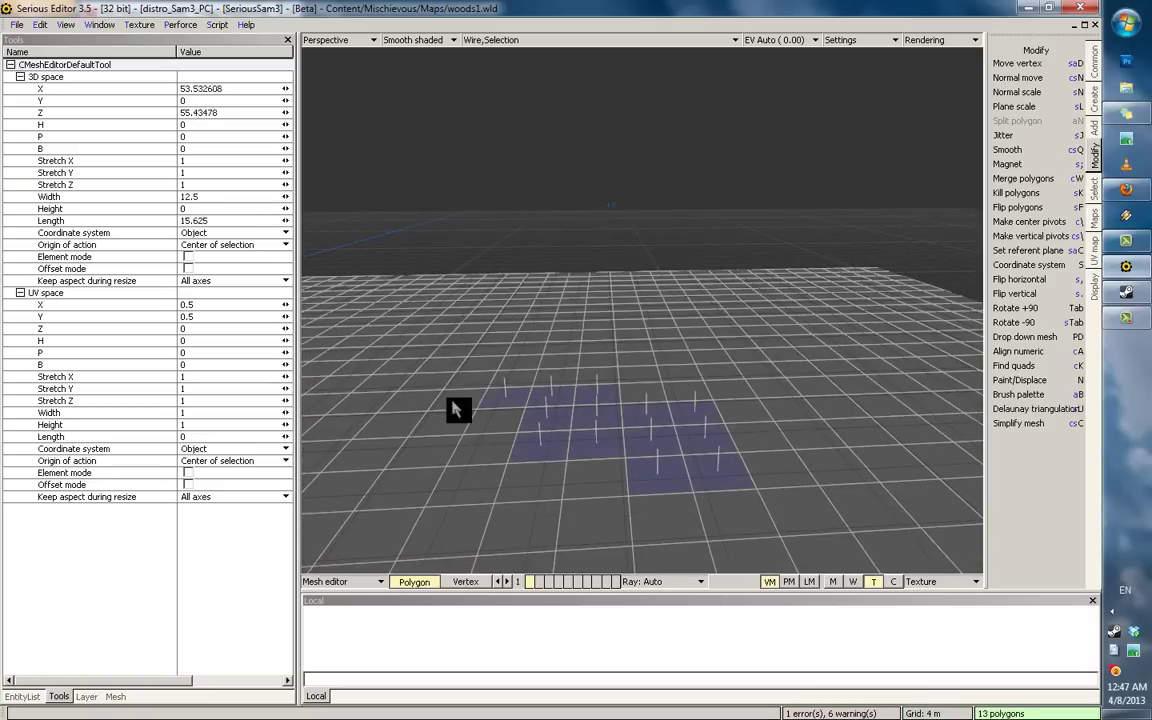
{"action": "left_click_drag", "start_coordinate": [586, 393], "coordinate": [590, 377]}
{"action": "mouse_move", "coordinate": [588, 376]}
{"action": "middle_mouse_down"}
{"action": "mouse_move", "coordinate": [455, 504]}
{"action": "mouse_move", "coordinate": [568, 617]}
{"action": "mouse_move", "coordinate": [656, 626]}
{"action": "mouse_move", "coordinate": [602, 370]}
{"action": "middle_mouse_up"}
{"action": "left_click", "coordinate": [607, 350]}
{"action": "mouse_move", "coordinate": [634, 325]}
{"action": "left_mouse_down"}
{"action": "mouse_move", "coordinate": [630, 347]}
{"action": "mouse_move", "coordinate": [642, 309]}
{"action": "left_mouse_up"}
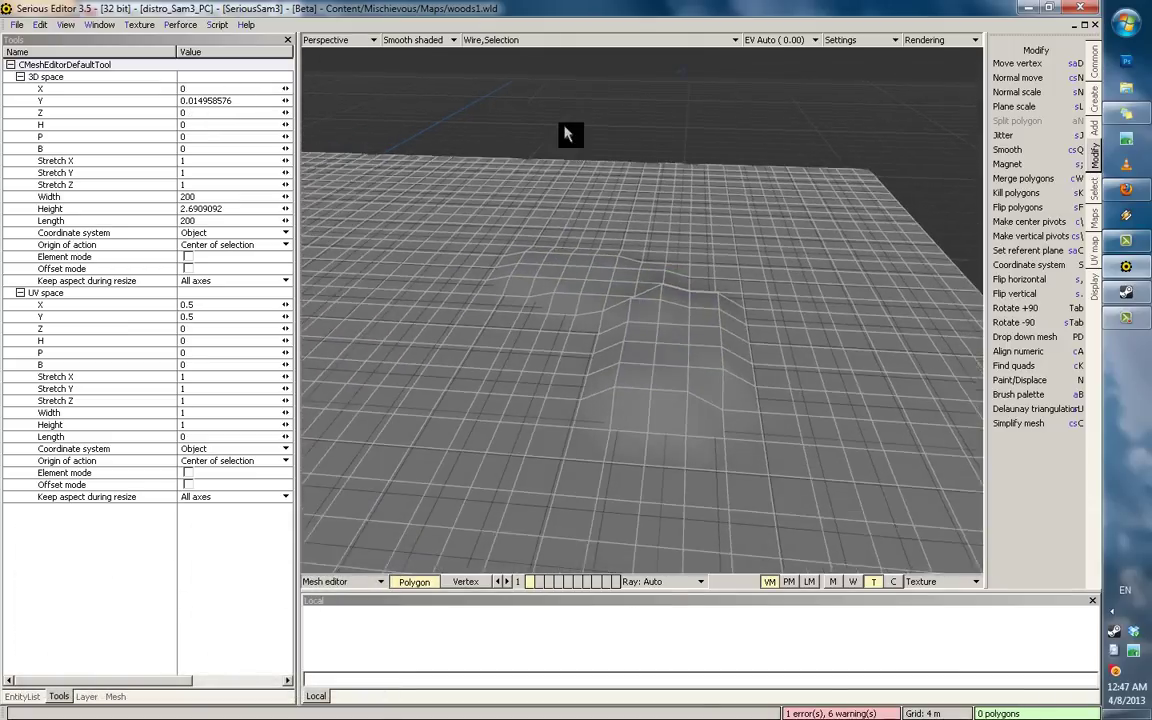
{"action": "middle_click_drag", "start_coordinate": [564, 128], "coordinate": [643, 151]}
{"action": "key", "text": "4"}
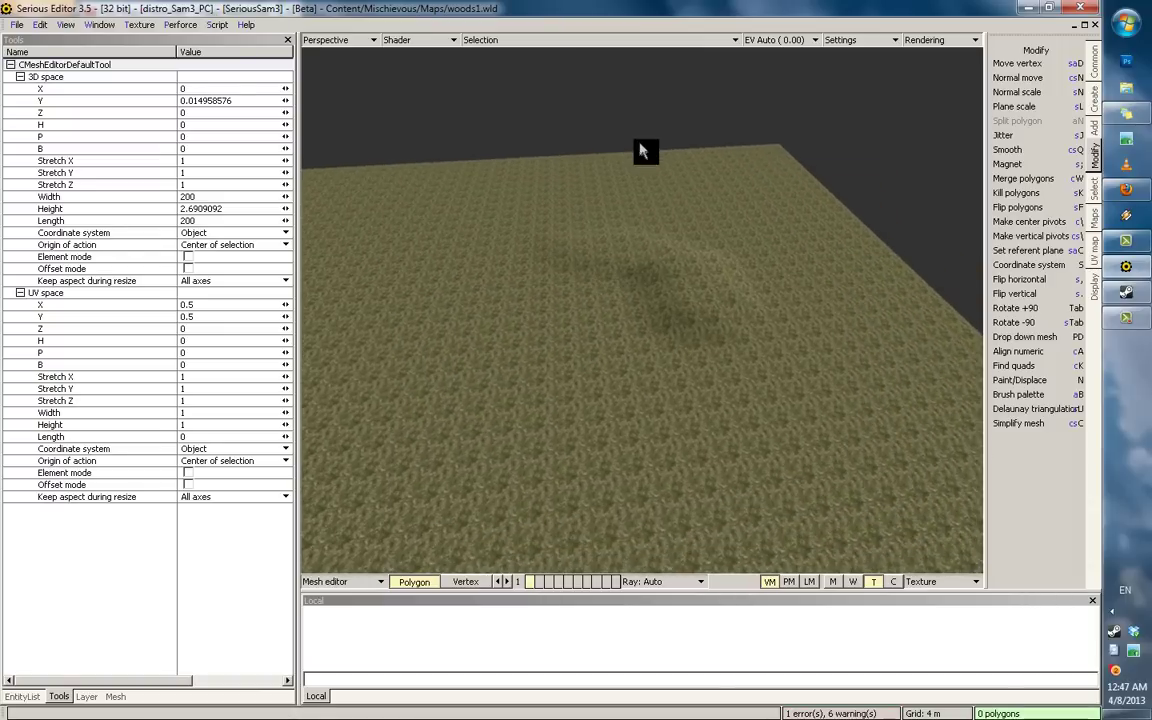
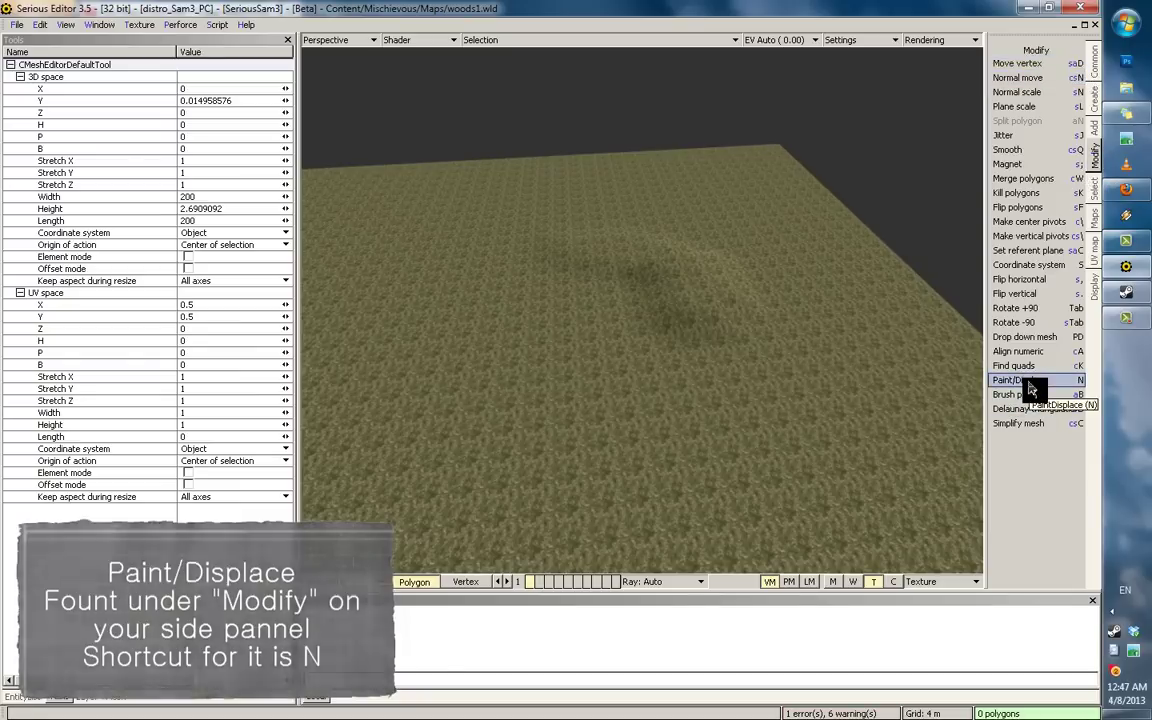
Step: Activate Paint/Displace and brush a raised, curved ridge across the far part of the grass terrain
{"action": "key", "text": "n"}
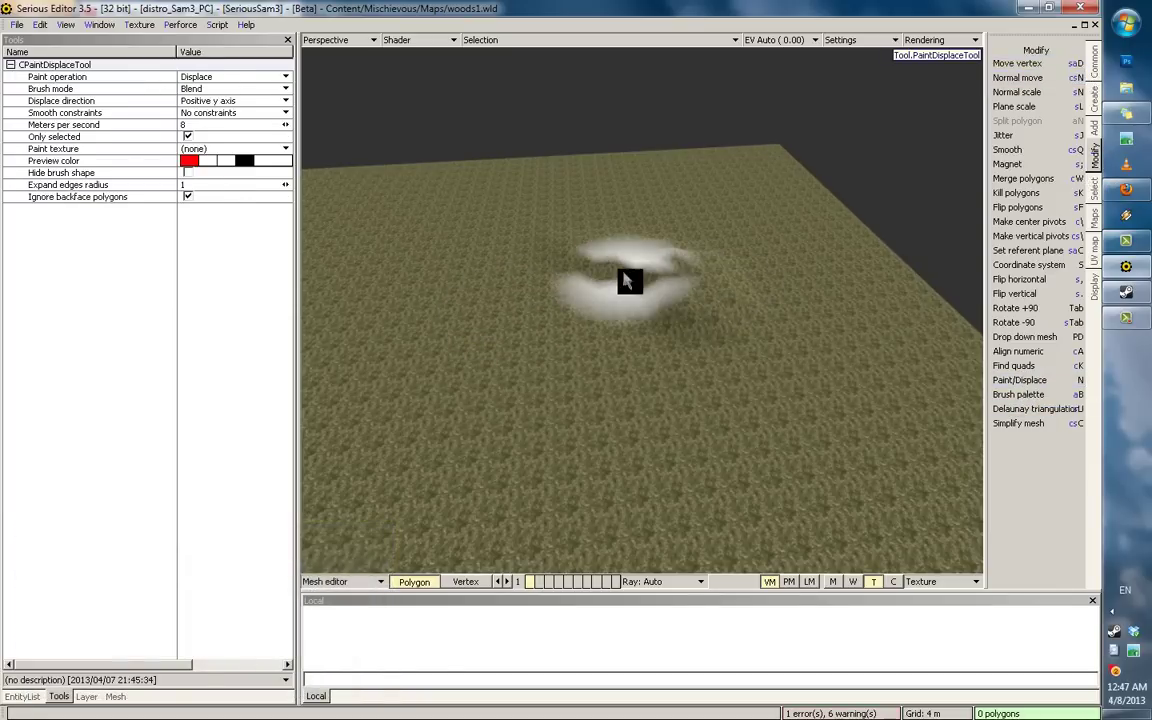
{"action": "mouse_move", "coordinate": [615, 252]}
{"action": "middle_mouse_down"}
{"action": "mouse_move", "coordinate": [650, 248]}
{"action": "mouse_move", "coordinate": [592, 294]}
{"action": "middle_mouse_up"}
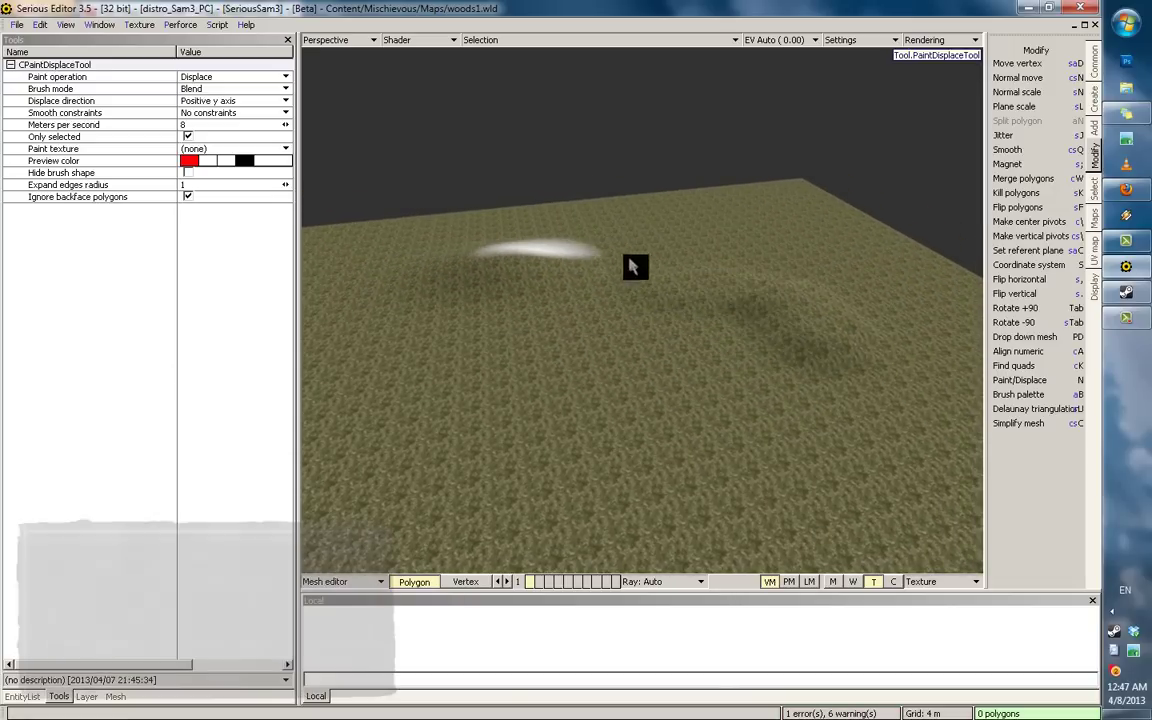
{"action": "mouse_move", "coordinate": [687, 203]}
{"action": "middle_mouse_down"}
{"action": "mouse_move", "coordinate": [661, 194]}
{"action": "mouse_move", "coordinate": [722, 298]}
{"action": "mouse_move", "coordinate": [676, 226]}
{"action": "mouse_move", "coordinate": [738, 226]}
{"action": "mouse_move", "coordinate": [674, 224]}
{"action": "middle_mouse_up"}
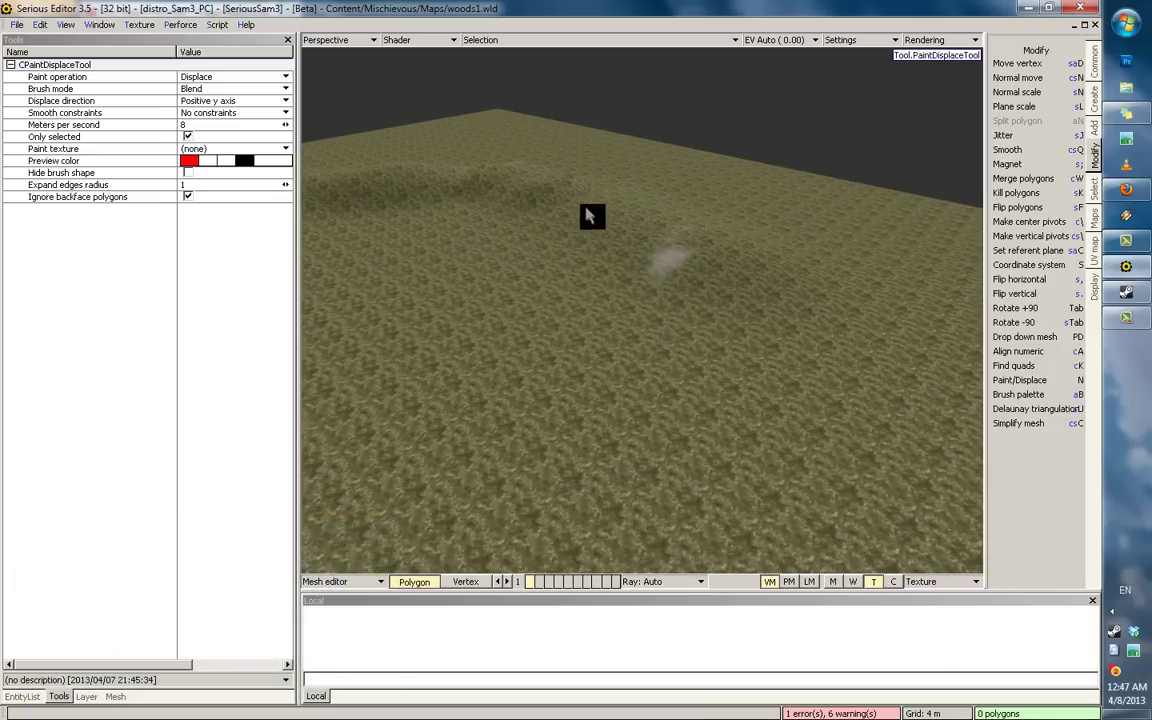
{"action": "mouse_move", "coordinate": [615, 220]}
{"action": "middle_mouse_down"}
{"action": "mouse_move", "coordinate": [581, 234]}
{"action": "mouse_move", "coordinate": [509, 121]}
{"action": "mouse_move", "coordinate": [674, 293]}
{"action": "middle_mouse_up"}
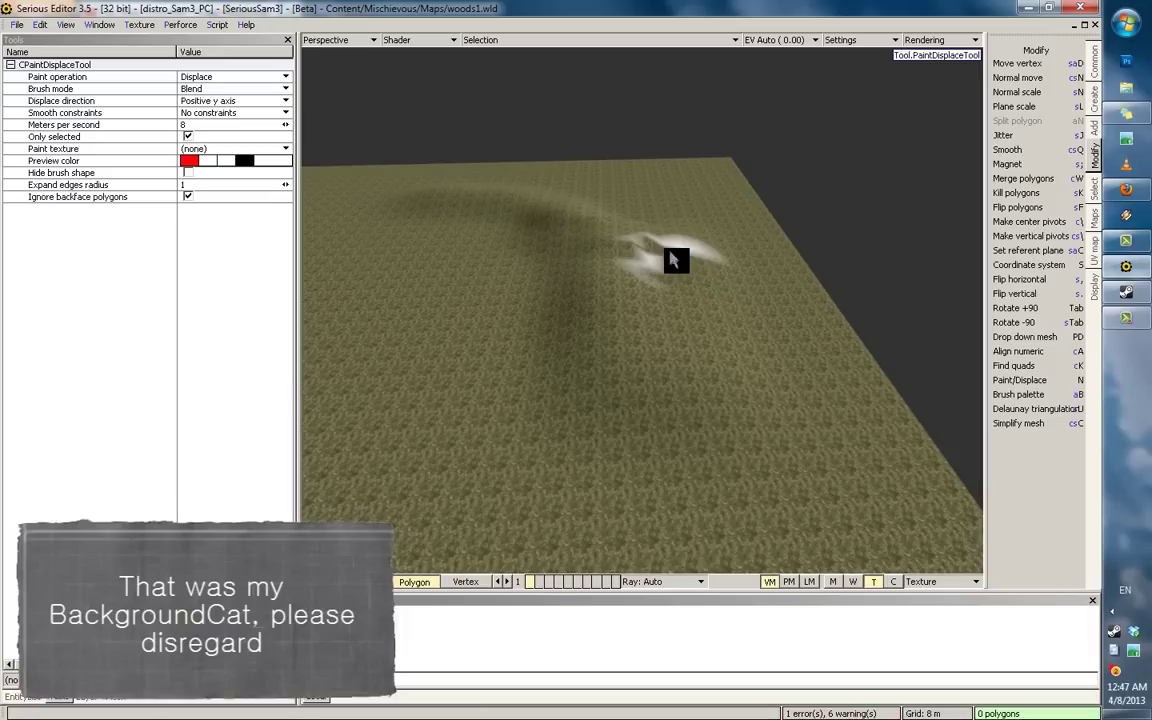
{"action": "middle_click_drag", "start_coordinate": [675, 260], "coordinate": [580, 250]}
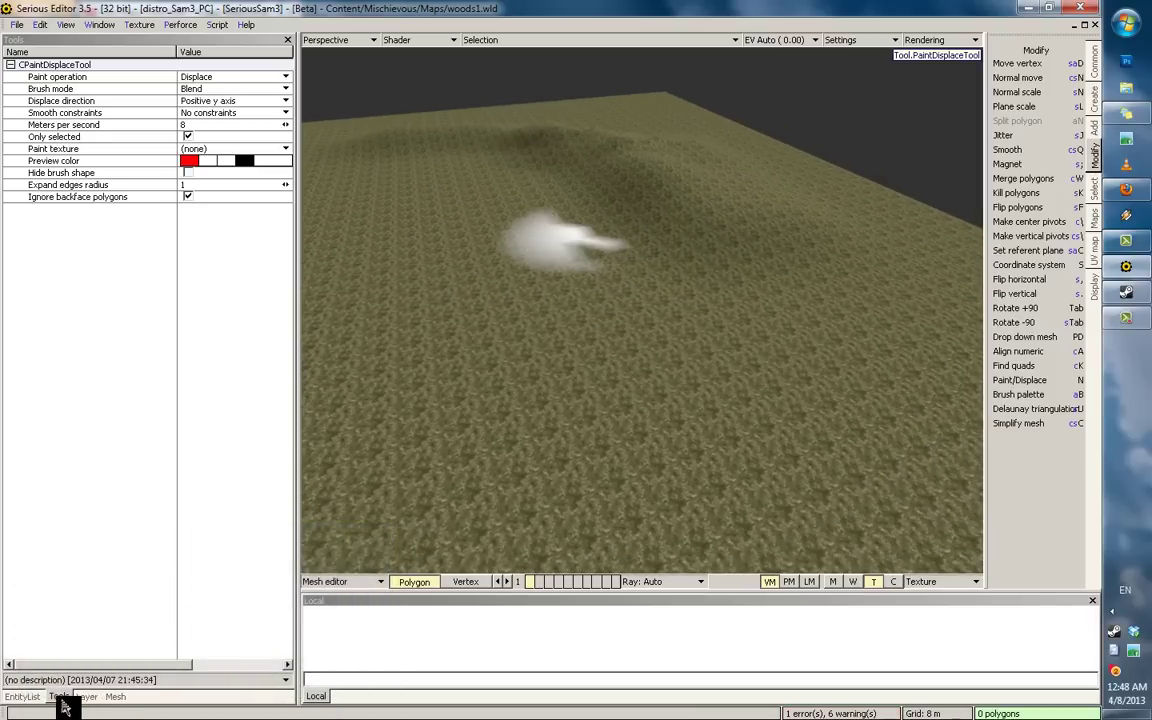
{"action": "middle_click_drag", "start_coordinate": [597, 309], "coordinate": [688, 298]}
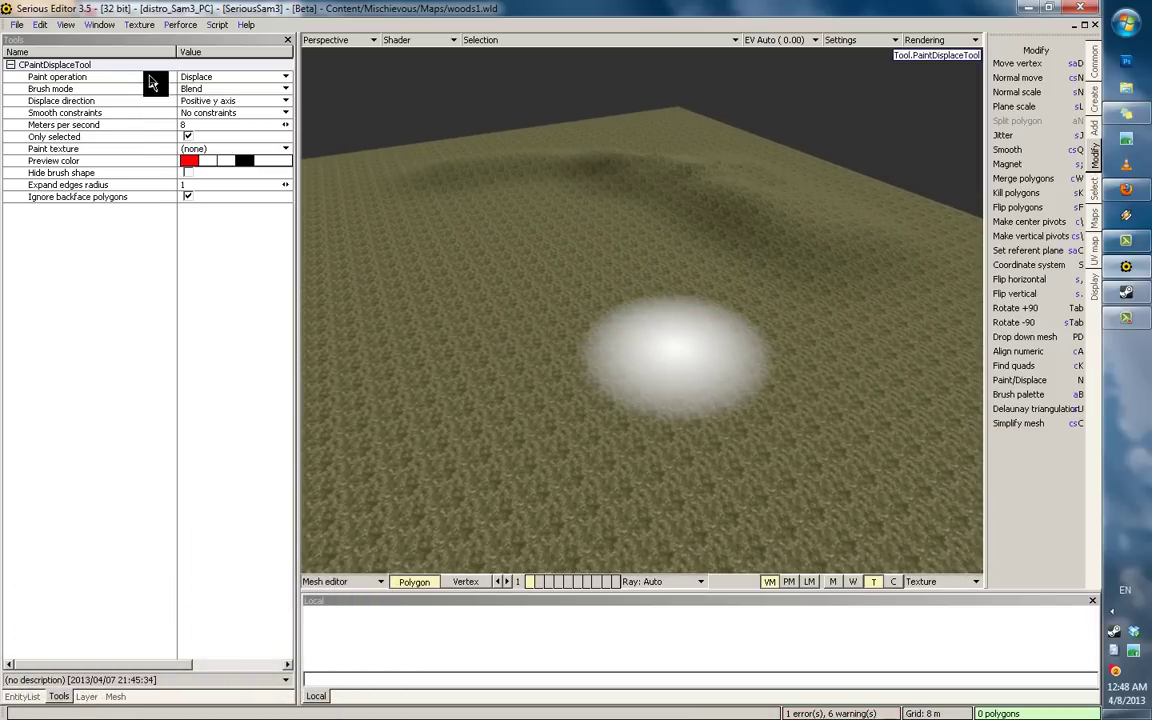
{"action": "middle_click_drag", "start_coordinate": [638, 241], "coordinate": [630, 268]}
Step: Review the Paint/Displace tool's paint operation, brush mode and displace direction settings
{"action": "left_click", "coordinate": [37, 91]}
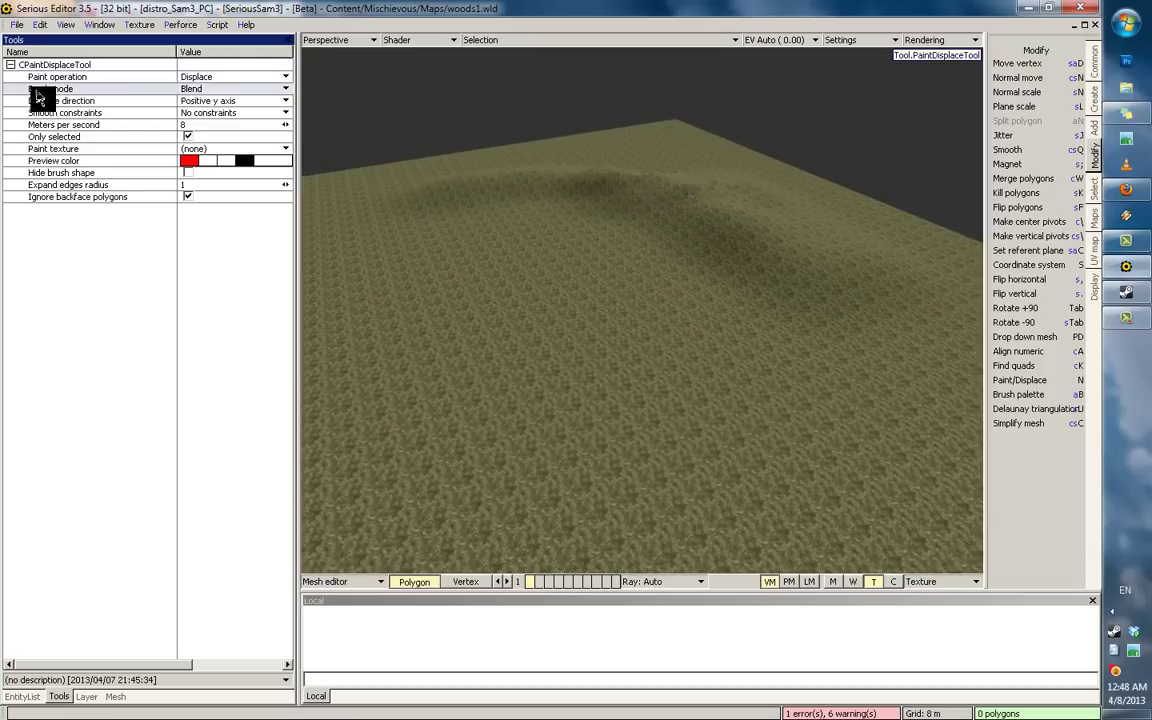
{"action": "left_click", "coordinate": [51, 78]}
{"action": "left_click", "coordinate": [44, 89]}
{"action": "left_click", "coordinate": [58, 102]}
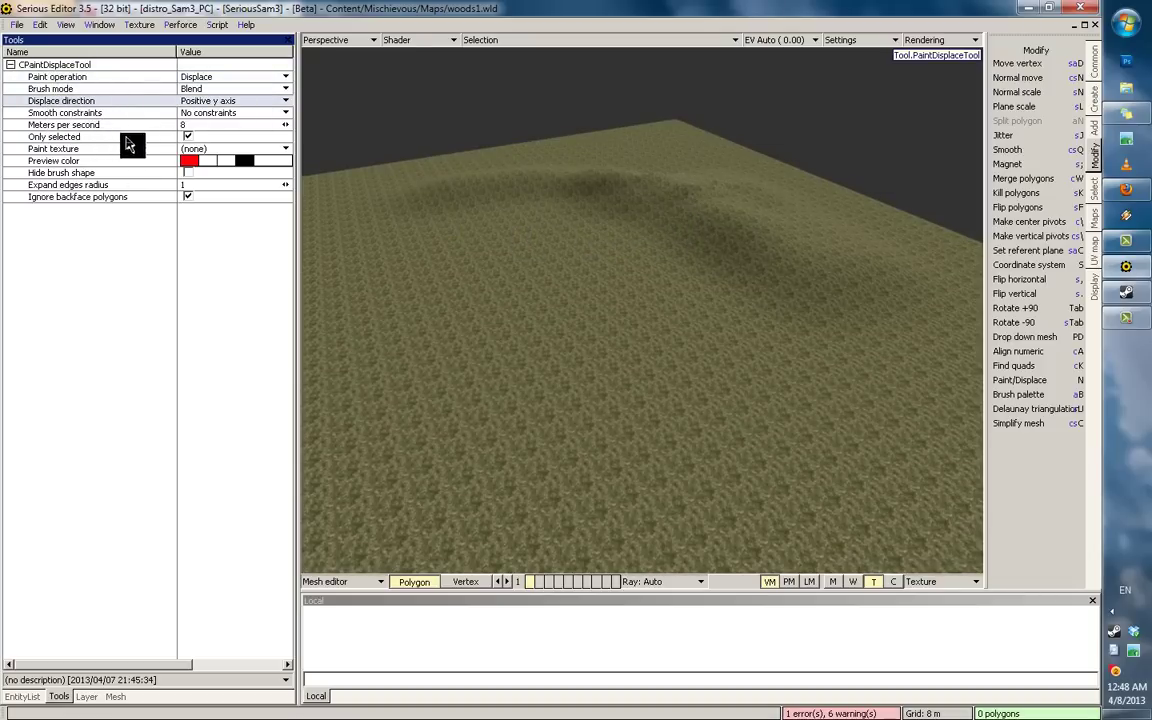
Step: Set the displacement strength to 2 meters per second and brush gentle height along the terrain ridge
{"action": "mouse_move", "coordinate": [593, 254]}
{"action": "middle_mouse_down"}
{"action": "mouse_move", "coordinate": [500, 238]}
{"action": "mouse_move", "coordinate": [506, 214]}
{"action": "mouse_move", "coordinate": [525, 220]}
{"action": "middle_mouse_up"}
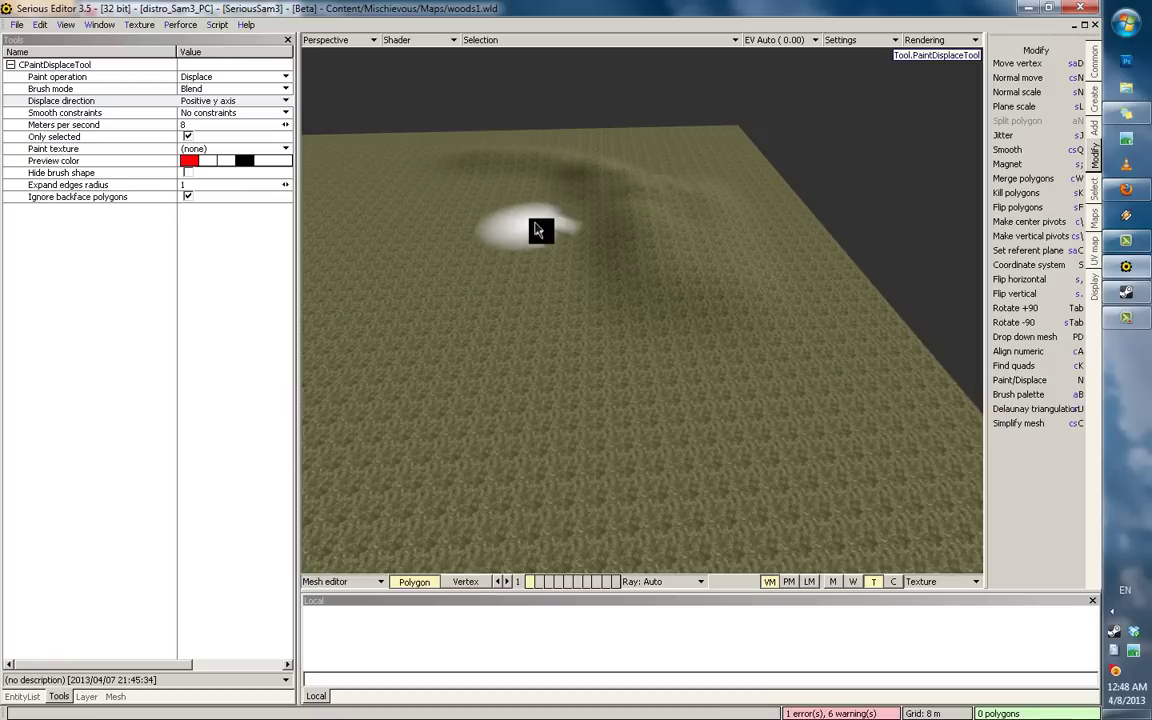
{"action": "mouse_move", "coordinate": [530, 176]}
{"action": "middle_mouse_down"}
{"action": "mouse_move", "coordinate": [517, 265]}
{"action": "mouse_move", "coordinate": [548, 273]}
{"action": "mouse_move", "coordinate": [520, 190]}
{"action": "middle_mouse_up"}
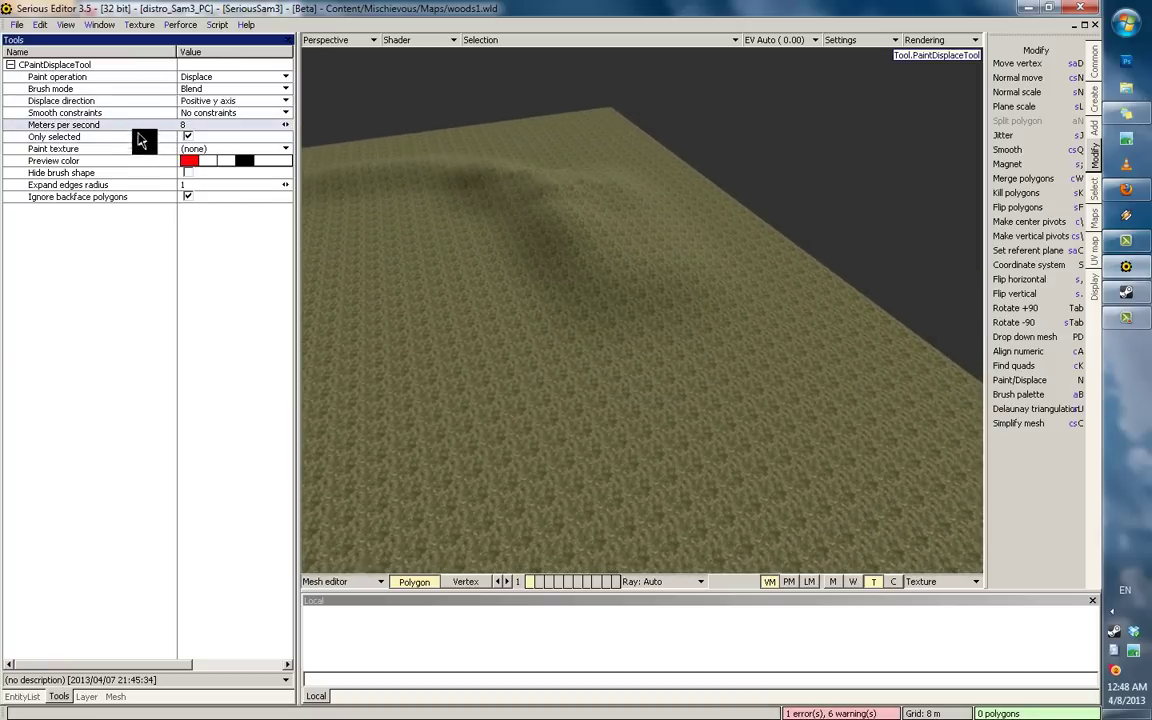
{"action": "middle_click_drag", "start_coordinate": [366, 157], "coordinate": [93, 130]}
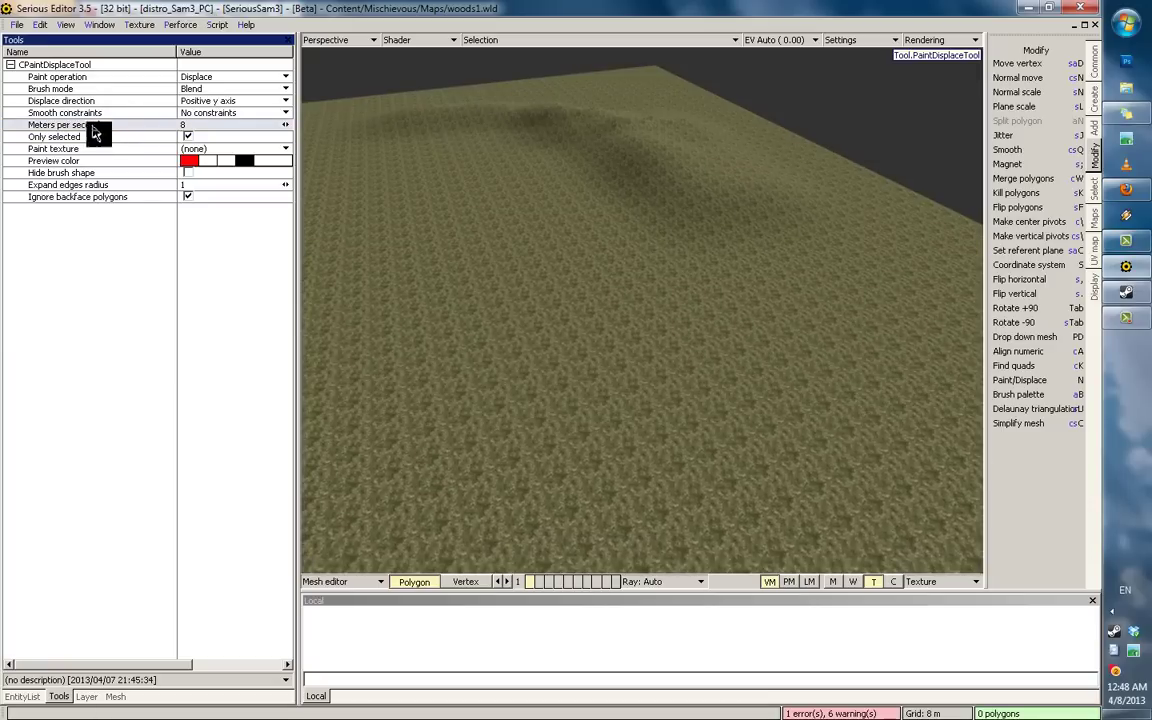
{"action": "middle_click_drag", "start_coordinate": [537, 190], "coordinate": [195, 152]}
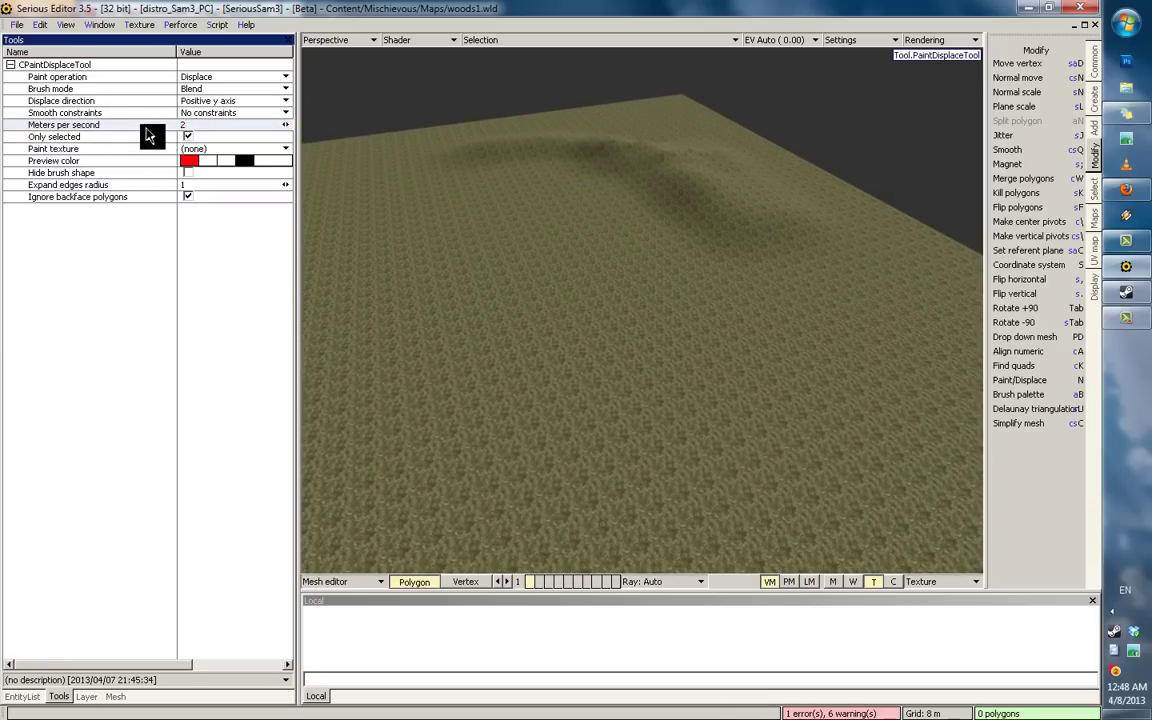
{"action": "mouse_move", "coordinate": [500, 190]}
{"action": "middle_mouse_down"}
{"action": "mouse_move", "coordinate": [561, 260]}
{"action": "mouse_move", "coordinate": [637, 254]}
{"action": "mouse_move", "coordinate": [603, 367]}
{"action": "mouse_move", "coordinate": [643, 311]}
{"action": "middle_mouse_up"}
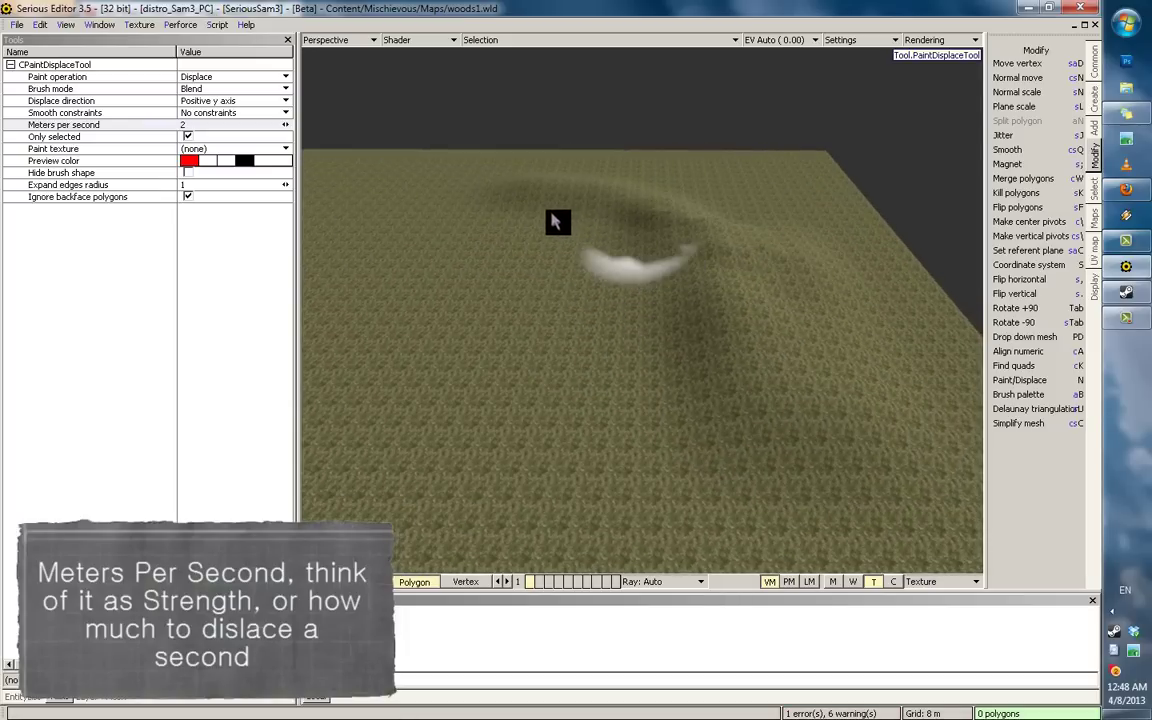
{"action": "mouse_move", "coordinate": [722, 252]}
{"action": "middle_mouse_down"}
{"action": "mouse_move", "coordinate": [573, 179]}
{"action": "mouse_move", "coordinate": [656, 334]}
{"action": "middle_mouse_up"}
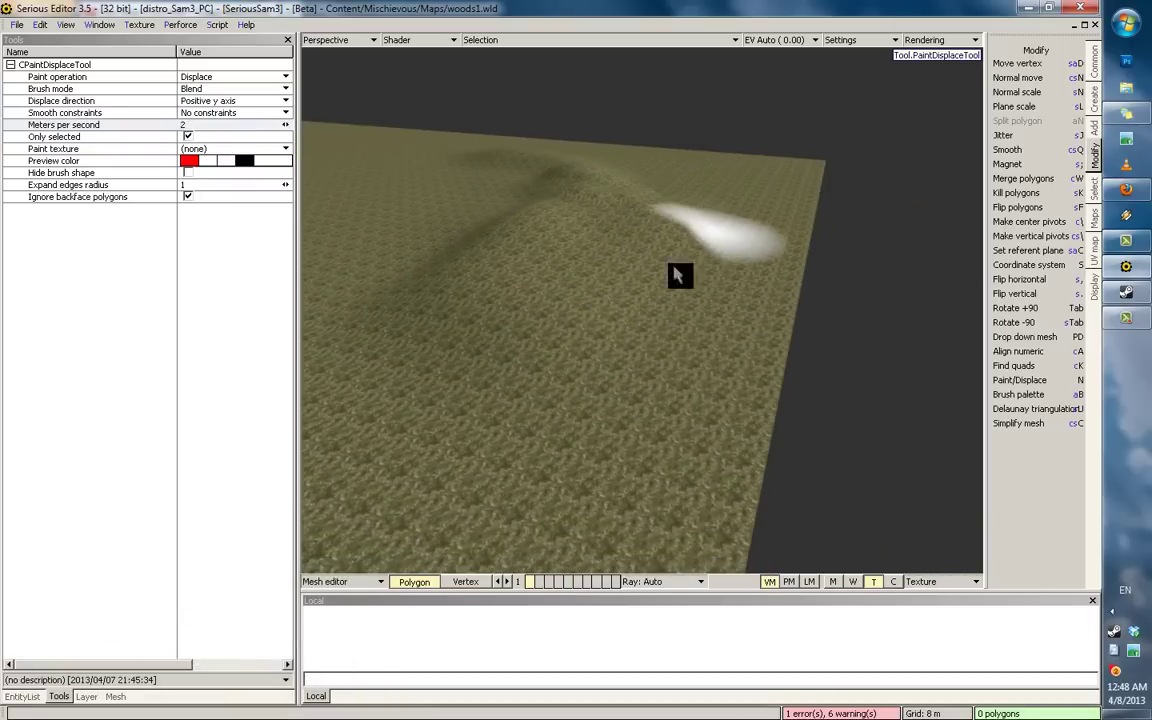
{"action": "mouse_move", "coordinate": [738, 252]}
{"action": "middle_mouse_down"}
{"action": "mouse_move", "coordinate": [712, 267]}
{"action": "mouse_move", "coordinate": [597, 238]}
{"action": "middle_mouse_up"}
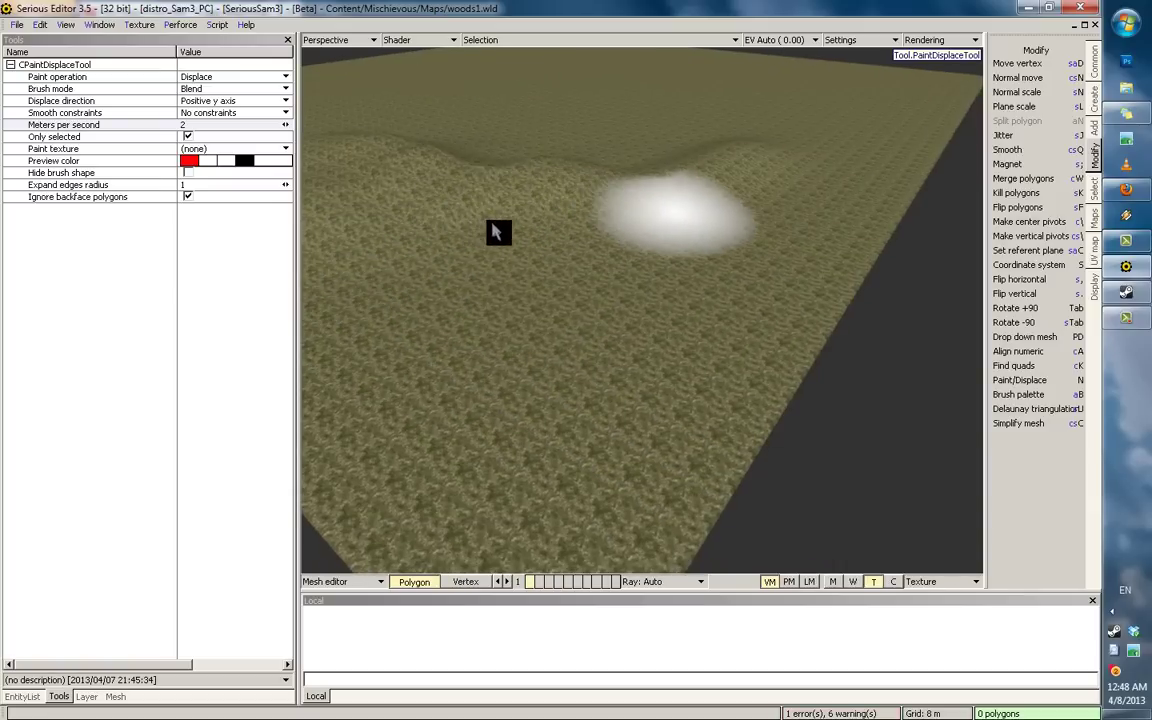
Step: Set the displacement strength to 20 meters per second and raise large hills toward the terrain's corner
{"action": "mouse_move", "coordinate": [486, 249]}
{"action": "middle_mouse_down"}
{"action": "mouse_move", "coordinate": [627, 195]}
{"action": "mouse_move", "coordinate": [720, 211]}
{"action": "middle_mouse_up"}
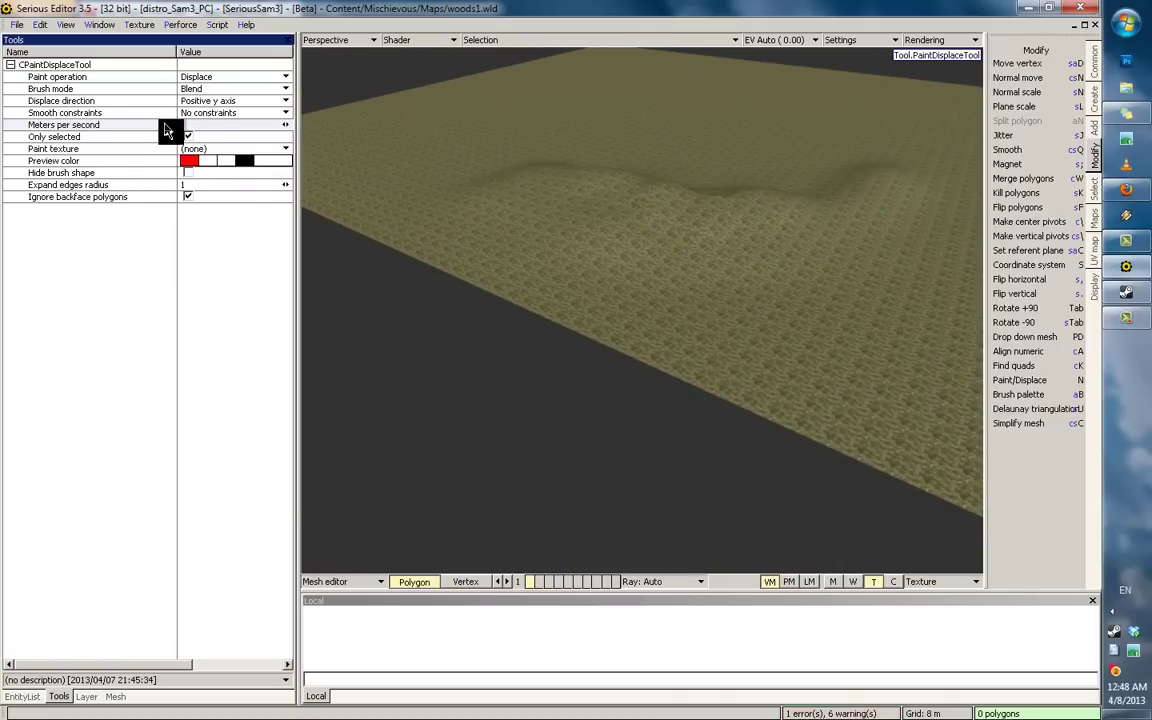
{"action": "middle_click_drag", "start_coordinate": [604, 296], "coordinate": [501, 275]}
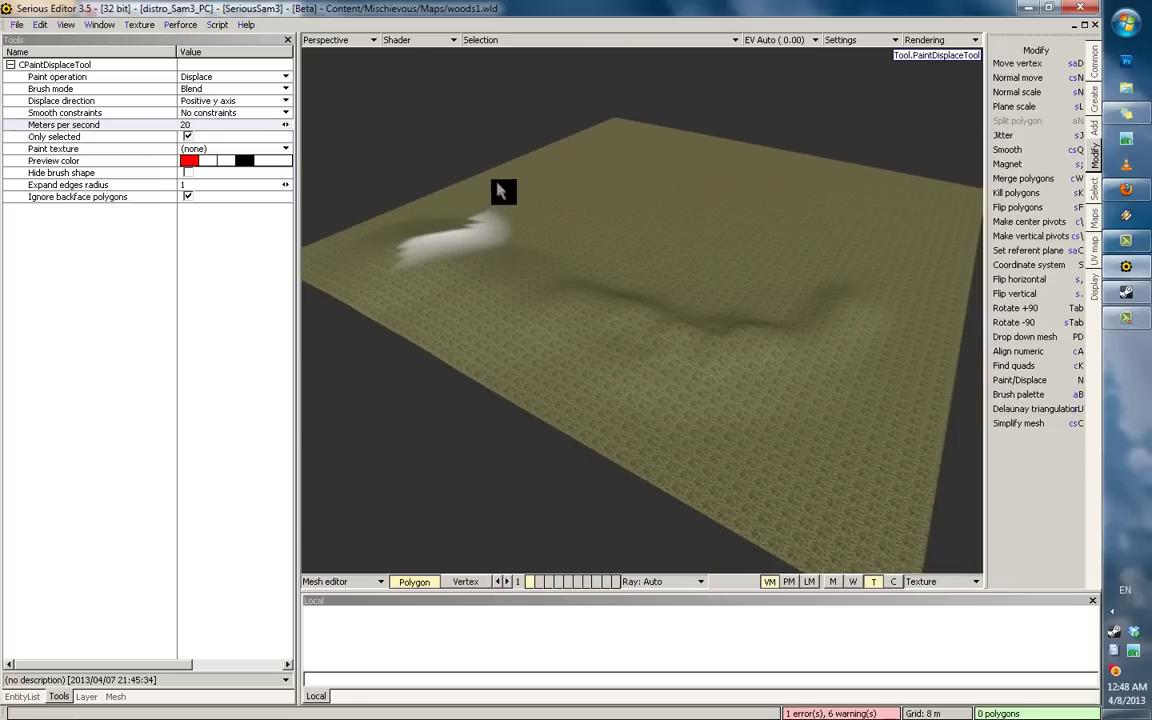
{"action": "left_click_drag", "start_coordinate": [500, 190], "coordinate": [347, 265]}
{"action": "scroll", "coordinate": [387, 275], "scroll_direction": "down", "scroll_amount": 2}
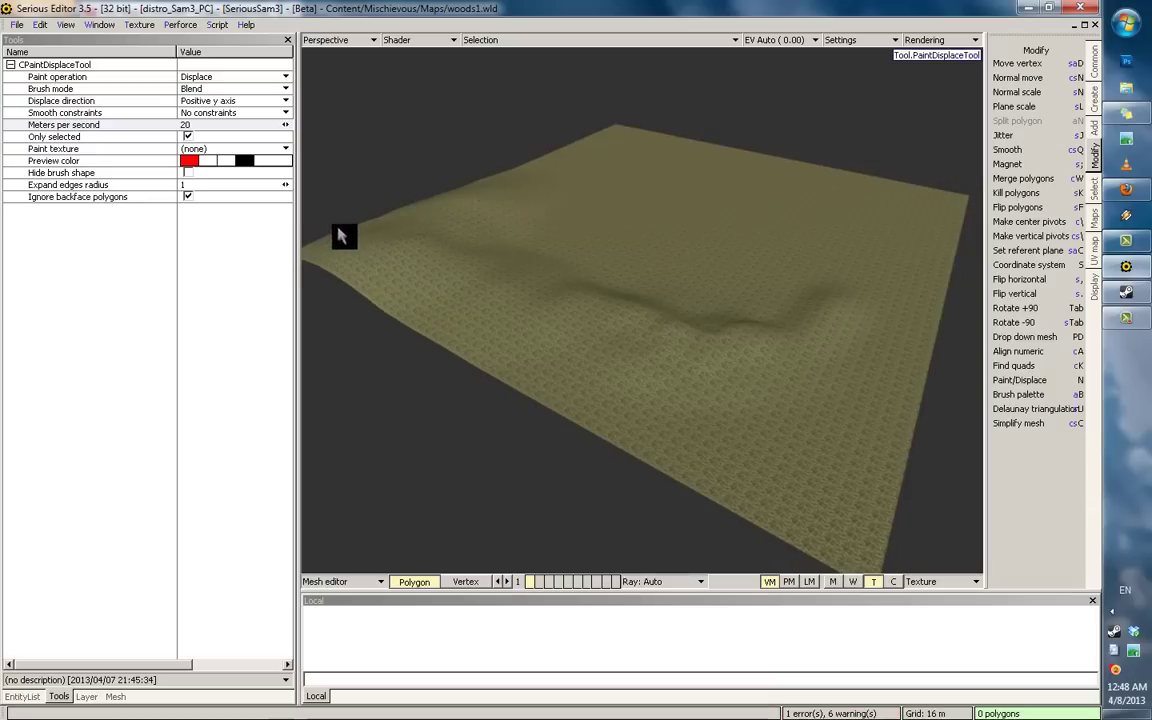
{"action": "scroll", "coordinate": [531, 260], "scroll_direction": "up", "scroll_amount": 2}
Step: Set the displacement strength back to 8 meters per second and undo the last two terrain changes
{"action": "middle_click_drag", "start_coordinate": [531, 260], "coordinate": [311, 216]}
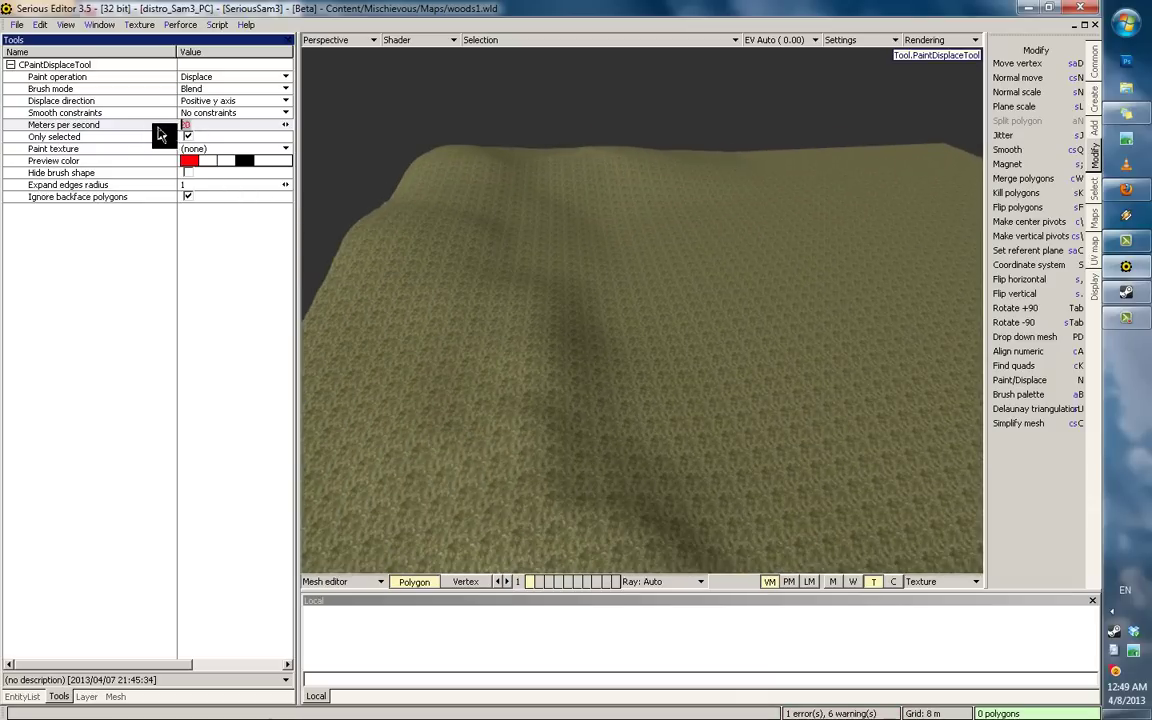
{"action": "mouse_move", "coordinate": [642, 204]}
{"action": "middle_mouse_down"}
{"action": "mouse_move", "coordinate": [689, 286]}
{"action": "mouse_move", "coordinate": [692, 222]}
{"action": "mouse_move", "coordinate": [668, 258]}
{"action": "middle_mouse_up"}
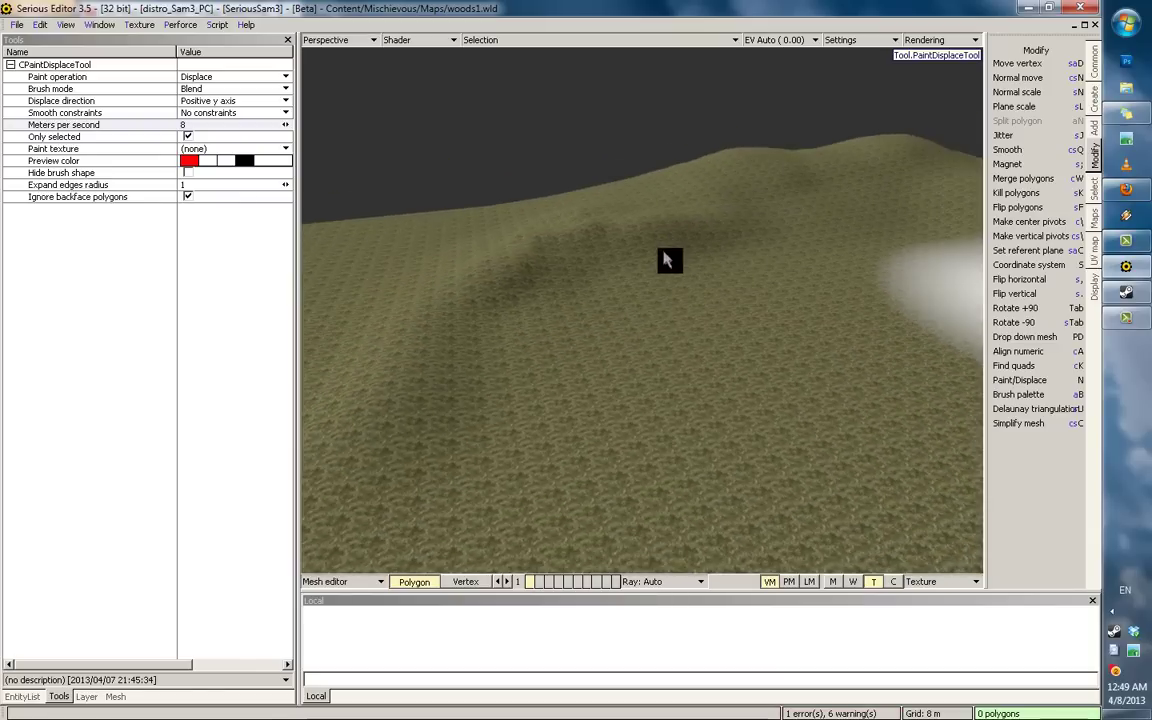
{"action": "mouse_move", "coordinate": [682, 312]}
{"action": "middle_mouse_down"}
{"action": "mouse_move", "coordinate": [566, 321]}
{"action": "mouse_move", "coordinate": [608, 348]}
{"action": "mouse_move", "coordinate": [706, 317]}
{"action": "middle_mouse_up"}
{"action": "key", "text": "ctrl+z"}
{"action": "key", "text": "ctrl+z"}
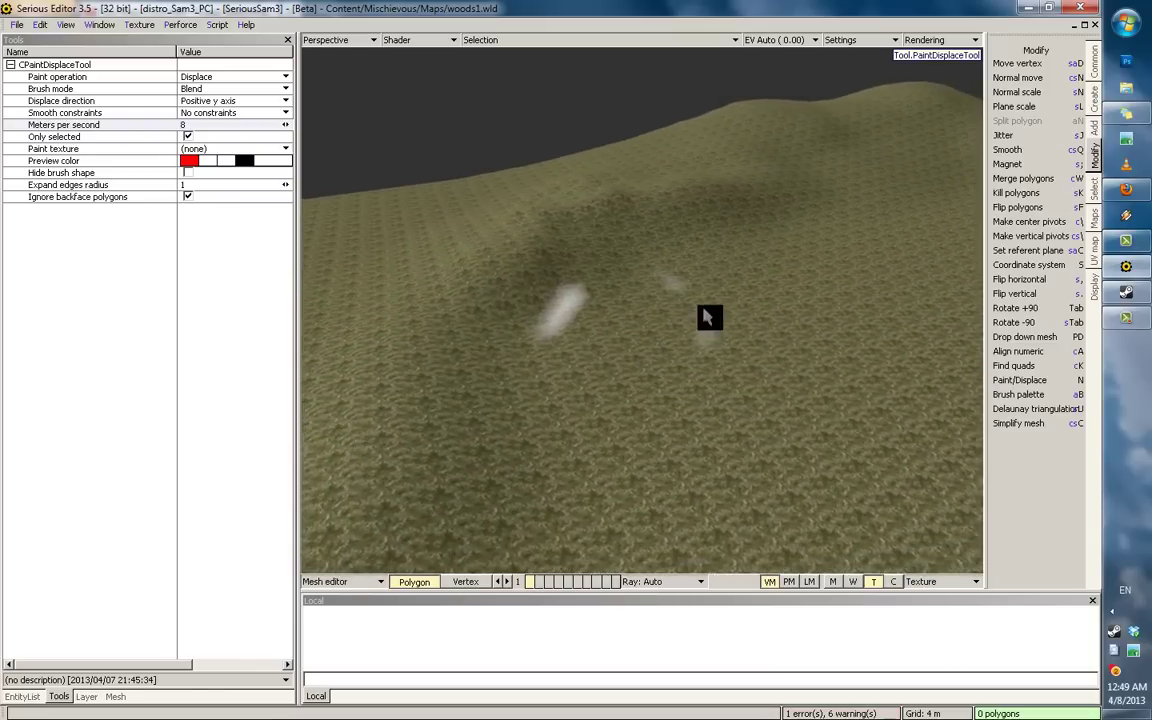
Step: Sculpt the slopes around the ridge by alternating the normal raising brush with the inverted, lowering brush
{"action": "scroll", "coordinate": [706, 318], "scroll_direction": "up", "scroll_amount": 3}
{"action": "scroll", "coordinate": [650, 339], "scroll_direction": "down", "scroll_amount": 2}
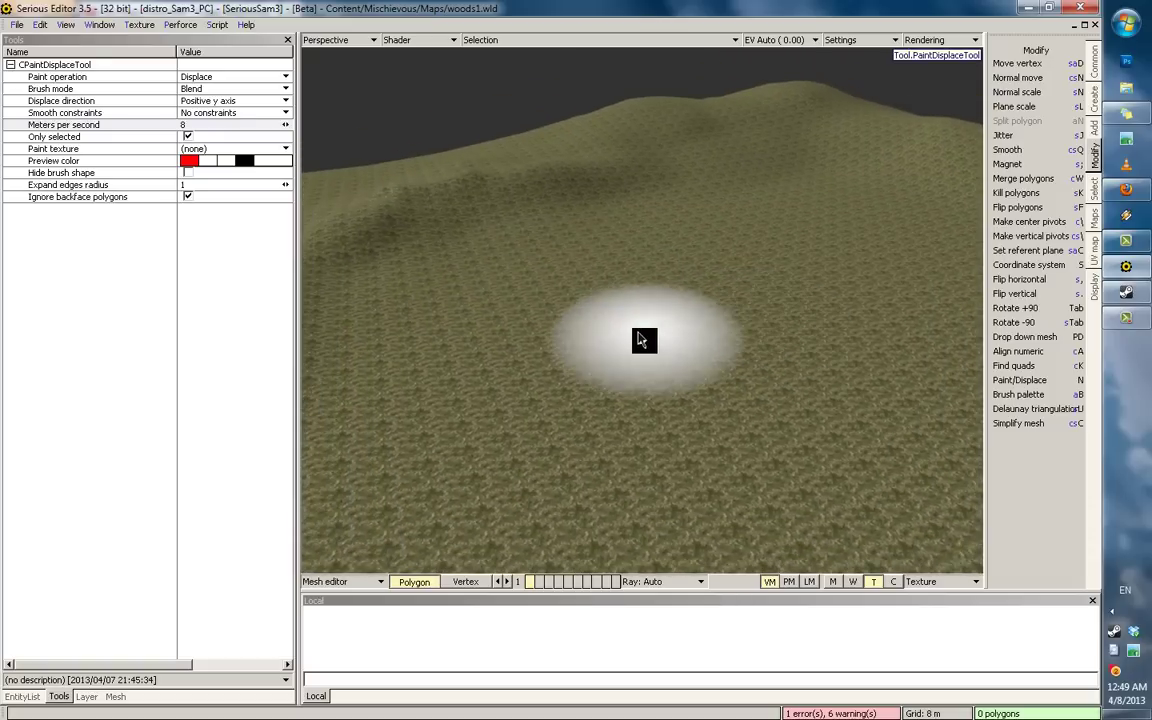
{"action": "key", "text": "alt"}
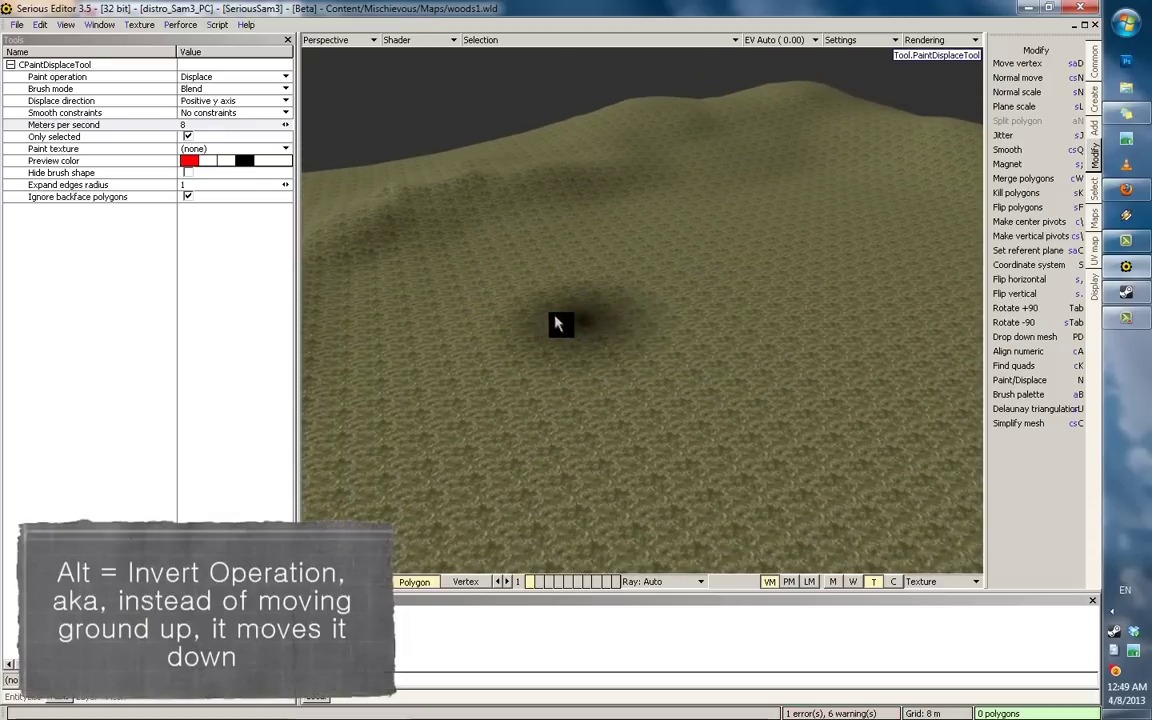
{"action": "mouse_move", "coordinate": [558, 324]}
{"action": "middle_mouse_down"}
{"action": "mouse_move", "coordinate": [527, 329]}
{"action": "mouse_move", "coordinate": [625, 303]}
{"action": "mouse_move", "coordinate": [700, 335]}
{"action": "mouse_move", "coordinate": [649, 345]}
{"action": "middle_mouse_up"}
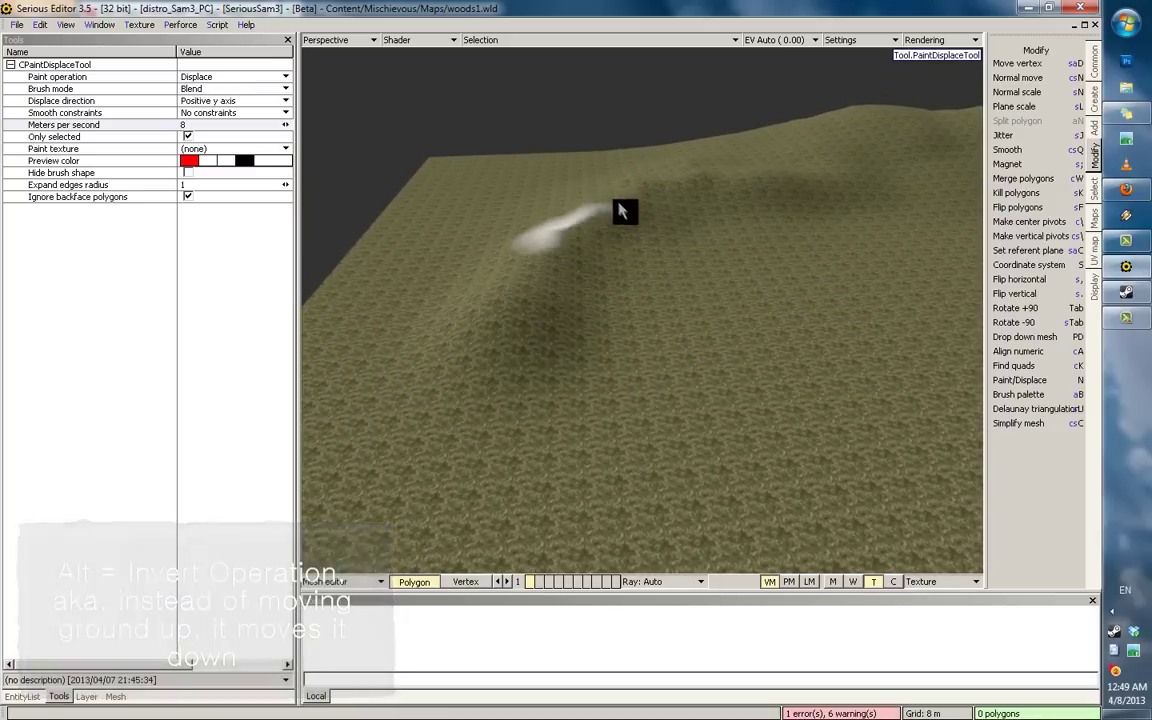
{"action": "mouse_move", "coordinate": [548, 283]}
{"action": "middle_mouse_down"}
{"action": "mouse_move", "coordinate": [547, 257]}
{"action": "mouse_move", "coordinate": [681, 293]}
{"action": "middle_mouse_up"}
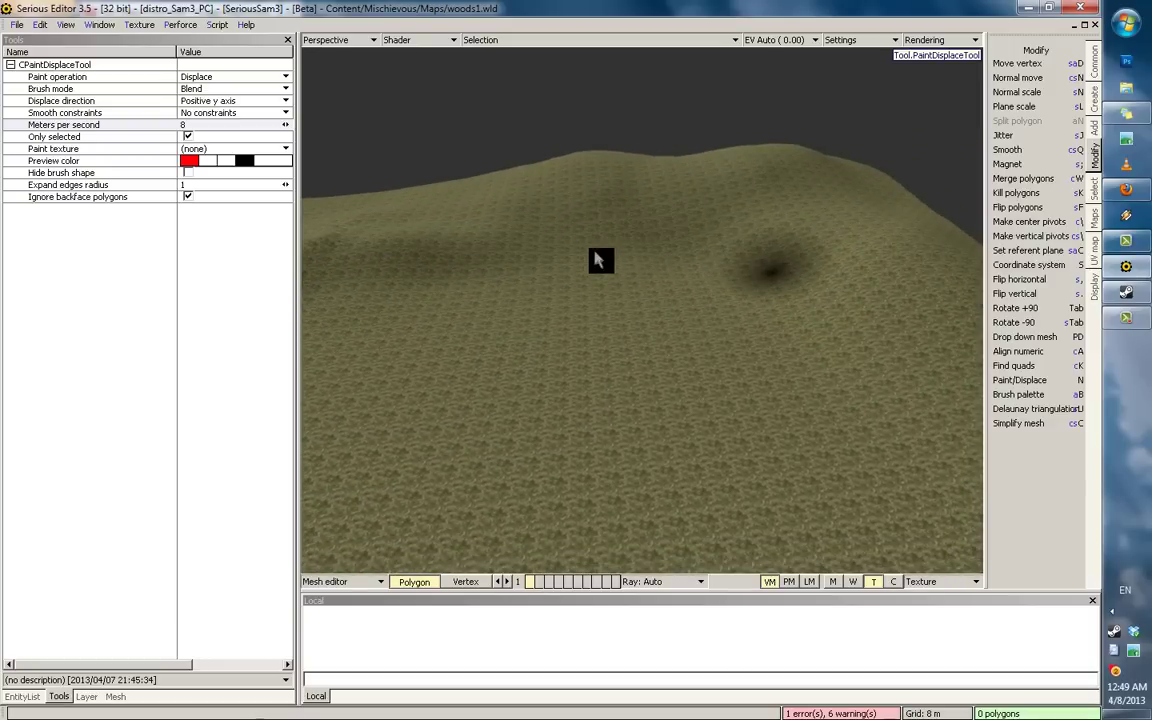
{"action": "mouse_move", "coordinate": [770, 297]}
{"action": "middle_mouse_down"}
{"action": "mouse_move", "coordinate": [661, 293]}
{"action": "mouse_move", "coordinate": [643, 265]}
{"action": "mouse_move", "coordinate": [589, 309]}
{"action": "middle_mouse_up"}
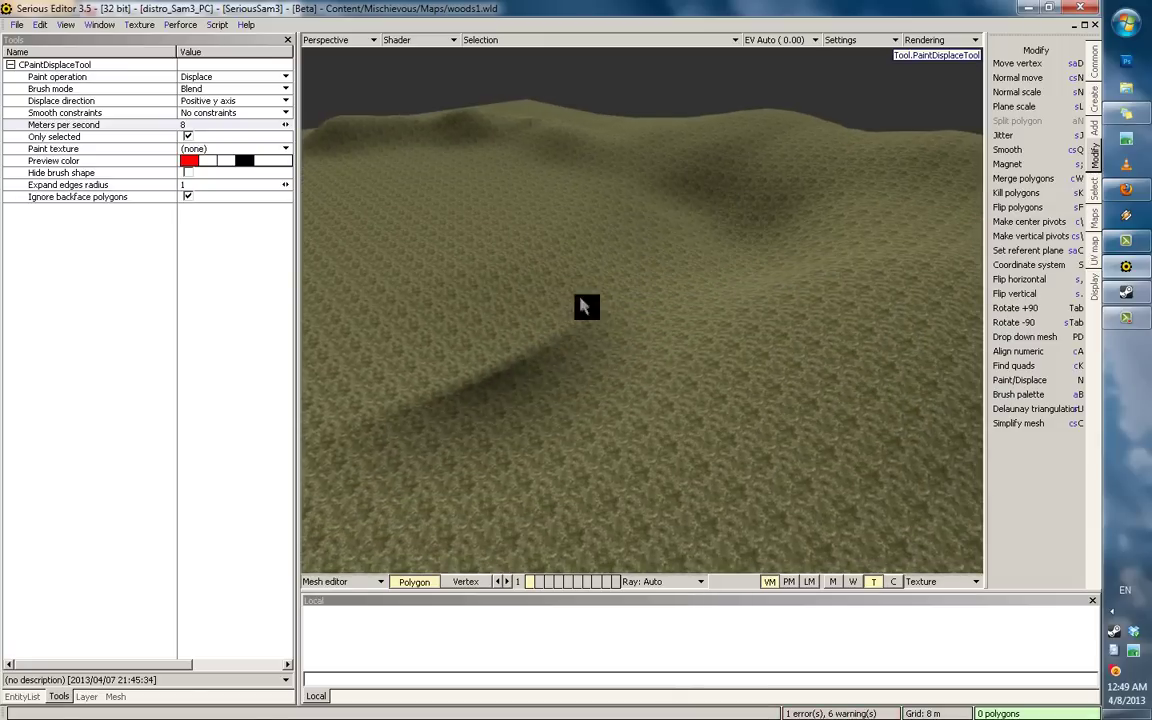
{"action": "middle_click_drag", "start_coordinate": [510, 335], "coordinate": [762, 245]}
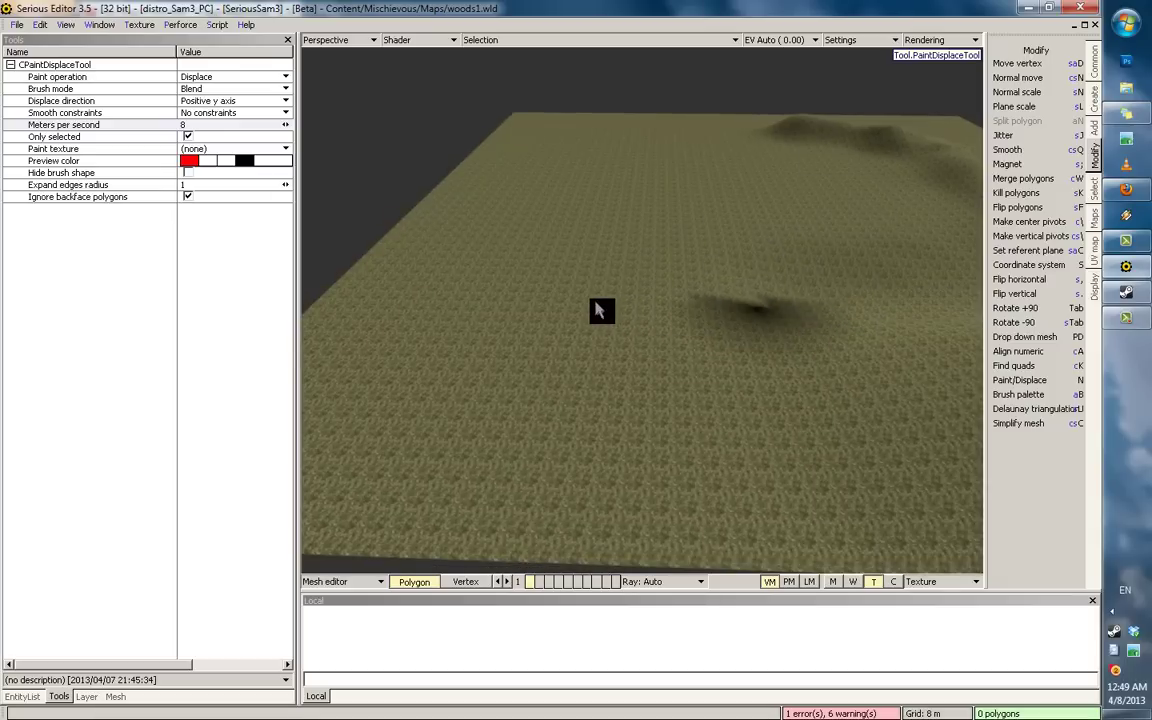
{"action": "mouse_move", "coordinate": [502, 283]}
{"action": "middle_mouse_down"}
{"action": "mouse_move", "coordinate": [576, 267]}
{"action": "mouse_move", "coordinate": [689, 290]}
{"action": "mouse_move", "coordinate": [645, 327]}
{"action": "mouse_move", "coordinate": [687, 327]}
{"action": "mouse_move", "coordinate": [524, 311]}
{"action": "mouse_move", "coordinate": [617, 314]}
{"action": "middle_mouse_up"}
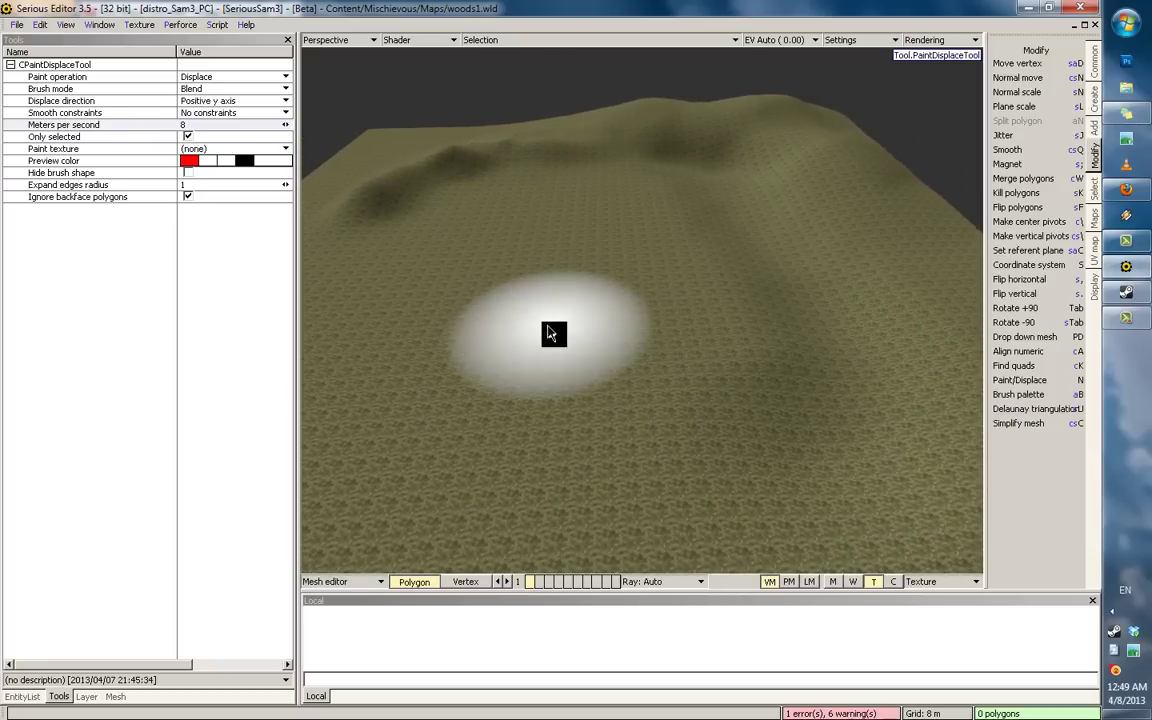
Step: Shrink the displacement brush and raise the ground to extend the near end of the ridge
{"action": "mouse_move", "coordinate": [551, 333]}
{"action": "left_mouse_down", "text": "alt+shift"}
{"action": "mouse_move", "coordinate": [543, 327]}
{"action": "mouse_move", "coordinate": [565, 297]}
{"action": "mouse_move", "coordinate": [584, 301]}
{"action": "mouse_move", "coordinate": [558, 306]}
{"action": "mouse_move", "coordinate": [579, 301]}
{"action": "mouse_move", "coordinate": [587, 267]}
{"action": "mouse_move", "coordinate": [596, 317]}
{"action": "mouse_move", "coordinate": [641, 332]}
{"action": "left_mouse_up", "text": "alt+shift"}
{"action": "scroll", "coordinate": [550, 166], "scroll_direction": "down", "scroll_amount": 2}
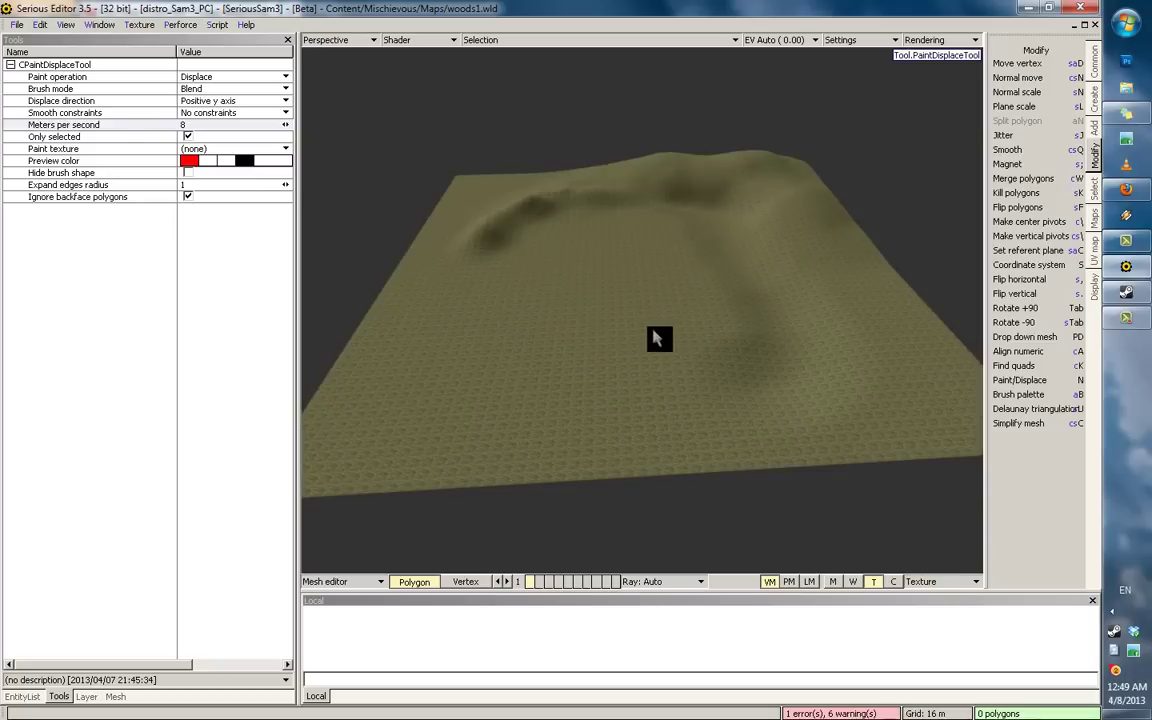
{"action": "scroll", "coordinate": [691, 331], "scroll_direction": "up", "scroll_amount": 2}
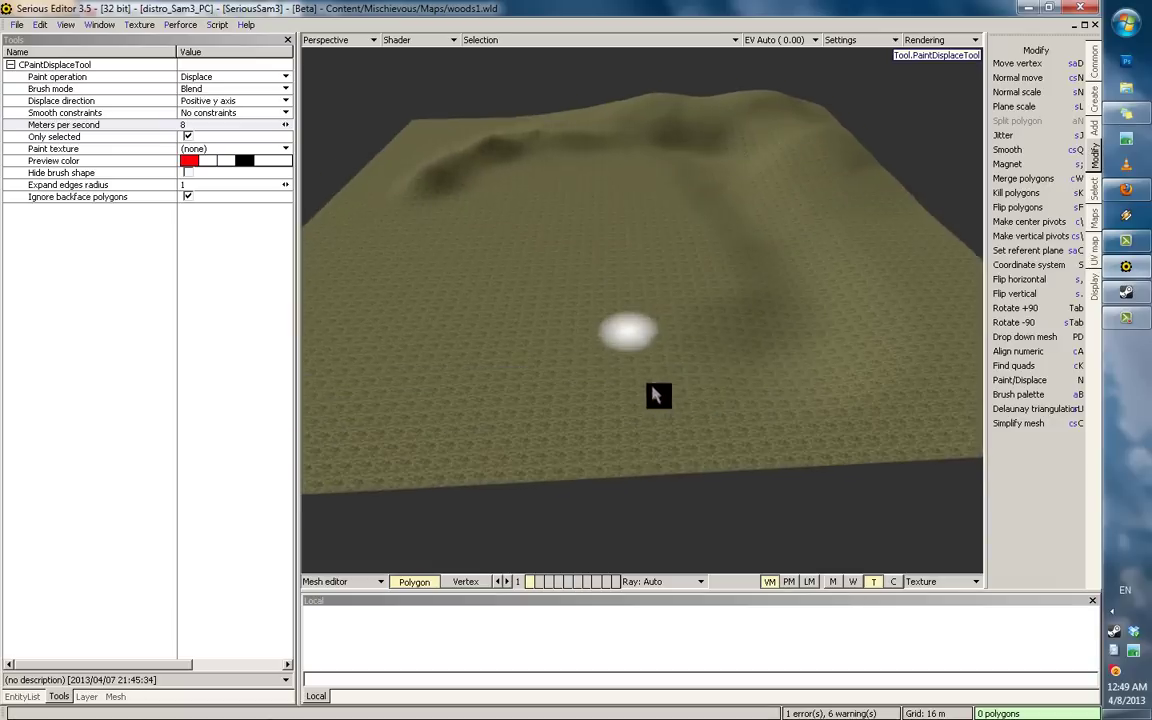
{"action": "left_click_drag", "start_coordinate": [641, 390], "coordinate": [653, 348]}
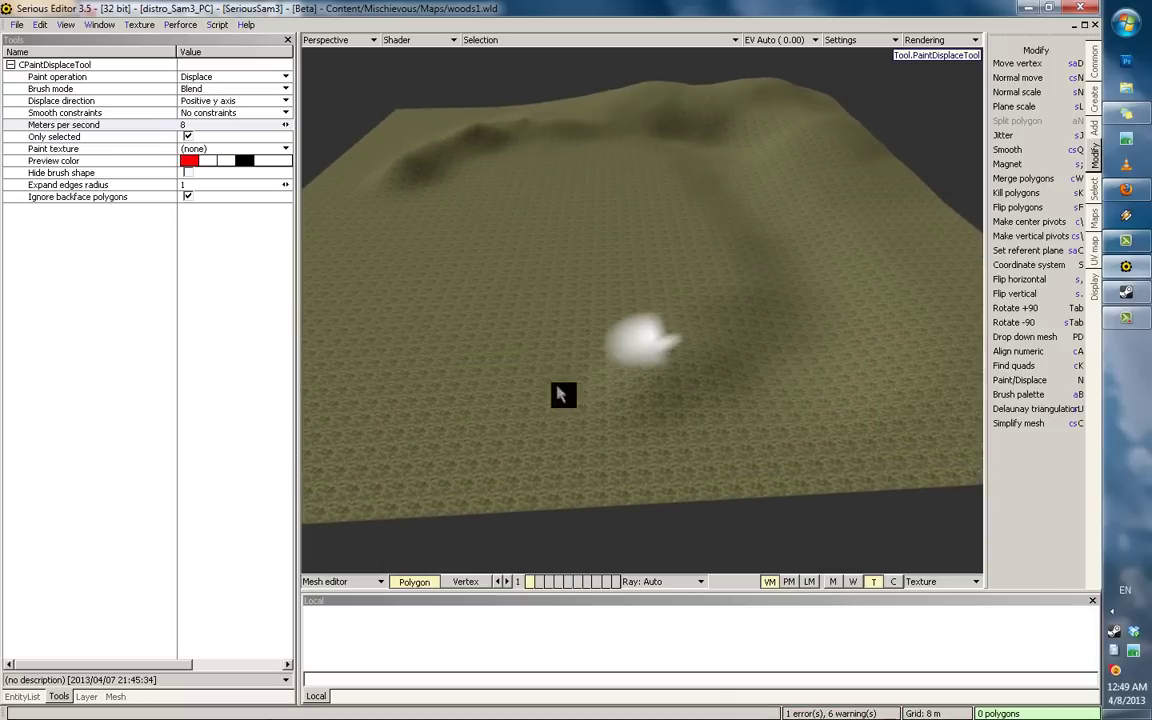
Step: Cycle through the displacement brush textures to a softer-edged round brush for sculpting the open ground beside the ridge
{"action": "mouse_move", "coordinate": [557, 387]}
{"action": "left_mouse_down"}
{"action": "mouse_move", "coordinate": [521, 387]}
{"action": "mouse_move", "coordinate": [657, 382]}
{"action": "mouse_move", "coordinate": [678, 282]}
{"action": "left_mouse_up"}
{"action": "middle_click_drag", "start_coordinate": [678, 282], "coordinate": [567, 311]}
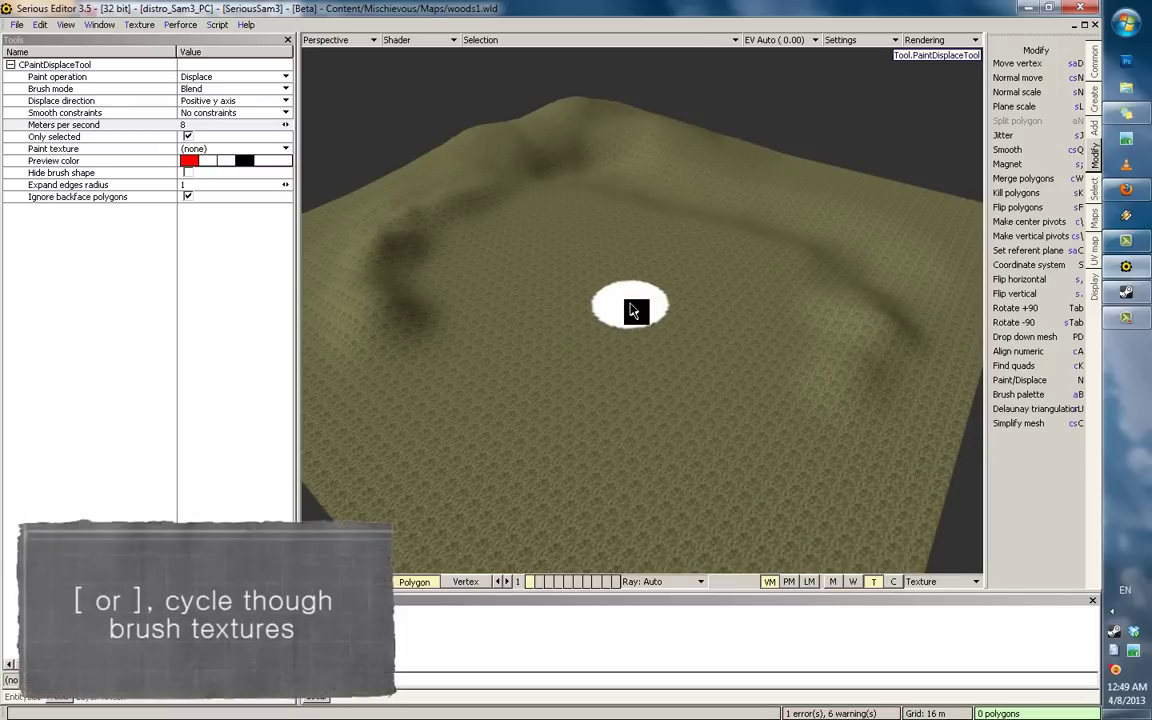
{"action": "mouse_move", "coordinate": [686, 250]}
{"action": "middle_mouse_down"}
{"action": "mouse_move", "coordinate": [700, 253]}
{"action": "mouse_move", "coordinate": [628, 306]}
{"action": "middle_mouse_up"}
{"action": "key", "text": "bracketright"}
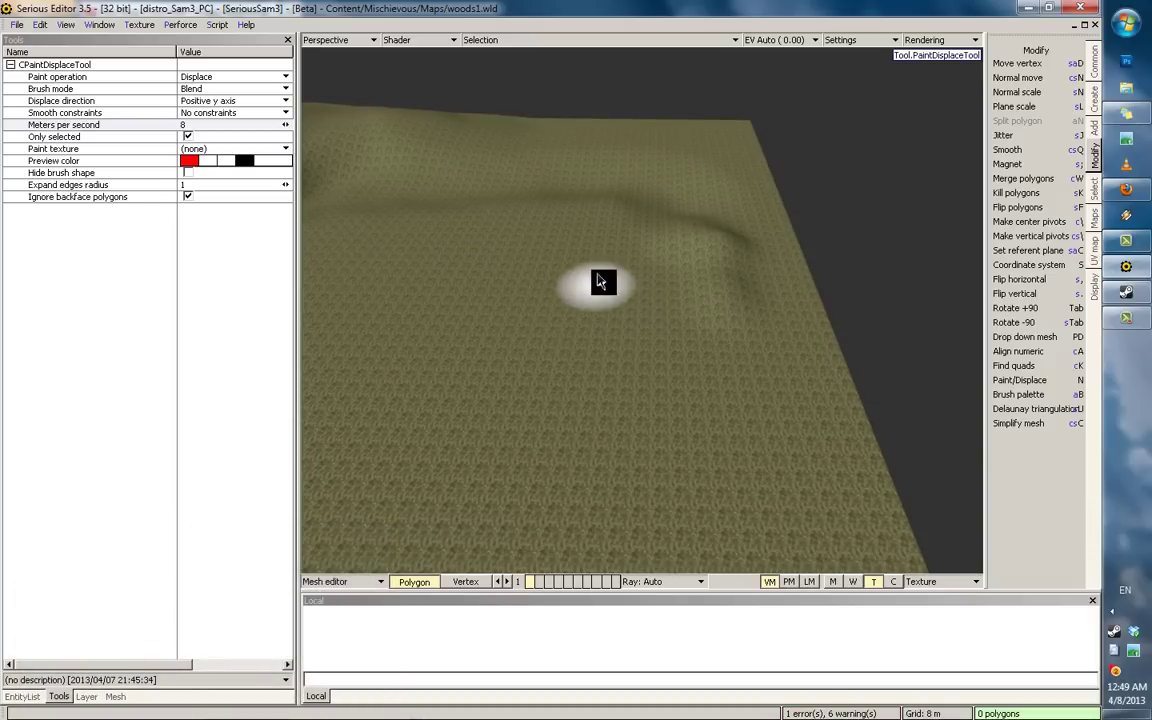
{"action": "middle_click_drag", "start_coordinate": [600, 281], "coordinate": [573, 289]}
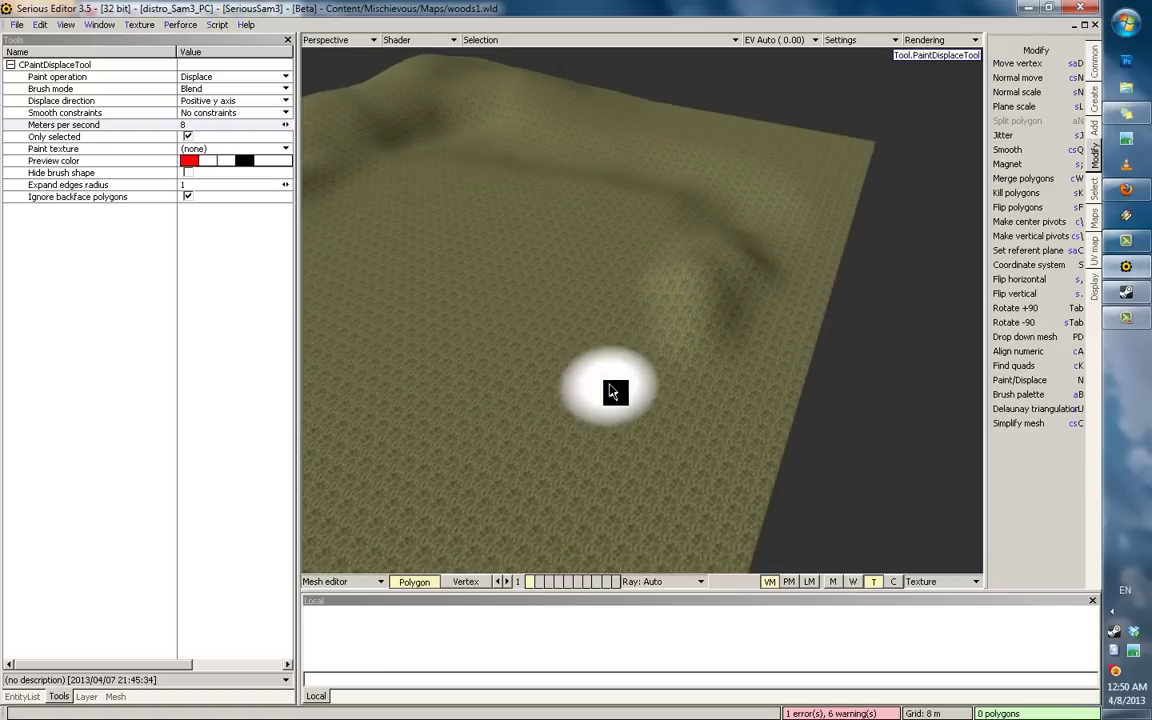
Step: Carve steep-edged ledges beside the ridge and toward the terrain's edge with a large, hard-edged, inverted displacement brush
{"action": "middle_click_drag", "start_coordinate": [605, 335], "coordinate": [609, 334]}
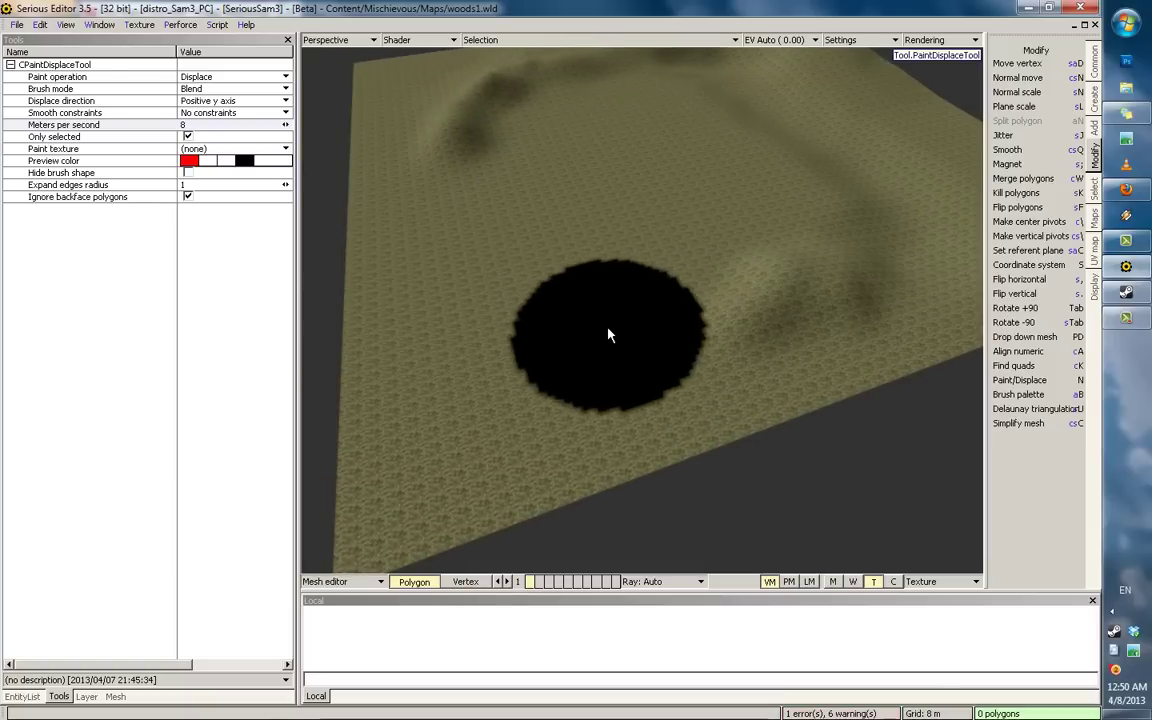
{"action": "left_click_drag", "start_coordinate": [478, 321], "coordinate": [668, 195]}
{"action": "mouse_move", "coordinate": [660, 160]}
{"action": "middle_mouse_down"}
{"action": "mouse_move", "coordinate": [749, 168]}
{"action": "mouse_move", "coordinate": [589, 149]}
{"action": "mouse_move", "coordinate": [749, 289]}
{"action": "mouse_move", "coordinate": [758, 314]}
{"action": "mouse_move", "coordinate": [548, 342]}
{"action": "mouse_move", "coordinate": [617, 288]}
{"action": "mouse_move", "coordinate": [741, 290]}
{"action": "mouse_move", "coordinate": [807, 239]}
{"action": "middle_mouse_up"}
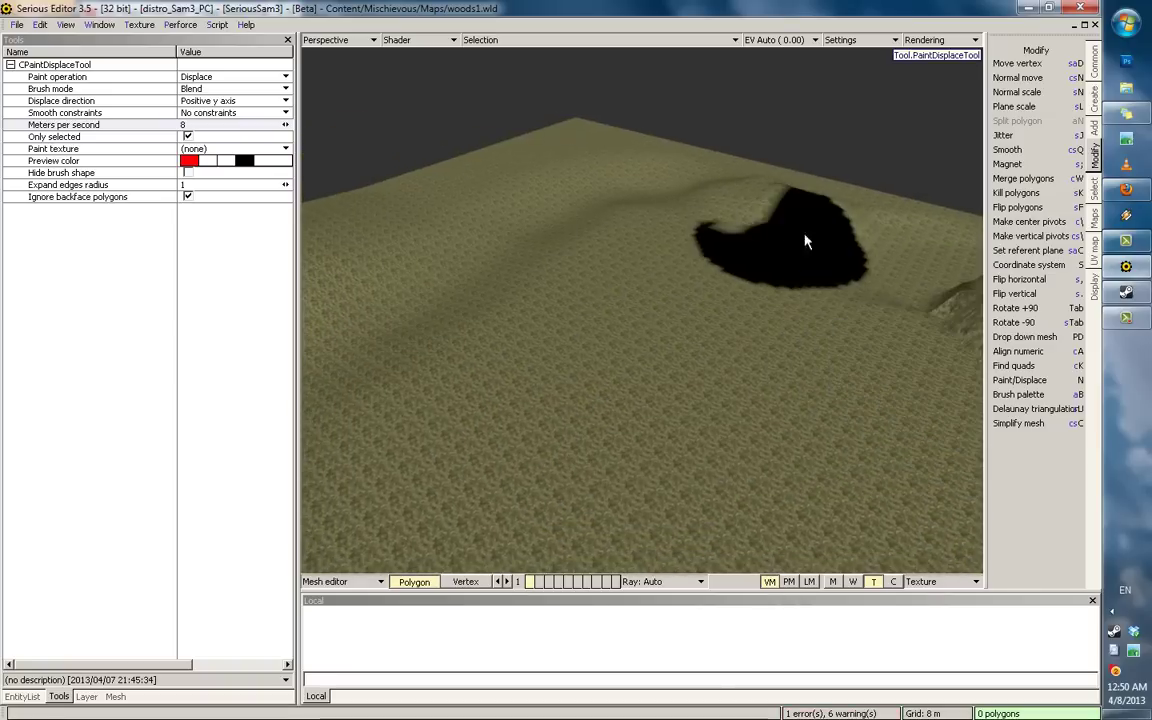
{"action": "mouse_move", "coordinate": [833, 139]}
{"action": "middle_mouse_down"}
{"action": "mouse_move", "coordinate": [706, 140]}
{"action": "mouse_move", "coordinate": [687, 90]}
{"action": "mouse_move", "coordinate": [689, 211]}
{"action": "mouse_move", "coordinate": [769, 278]}
{"action": "mouse_move", "coordinate": [812, 294]}
{"action": "middle_mouse_up"}
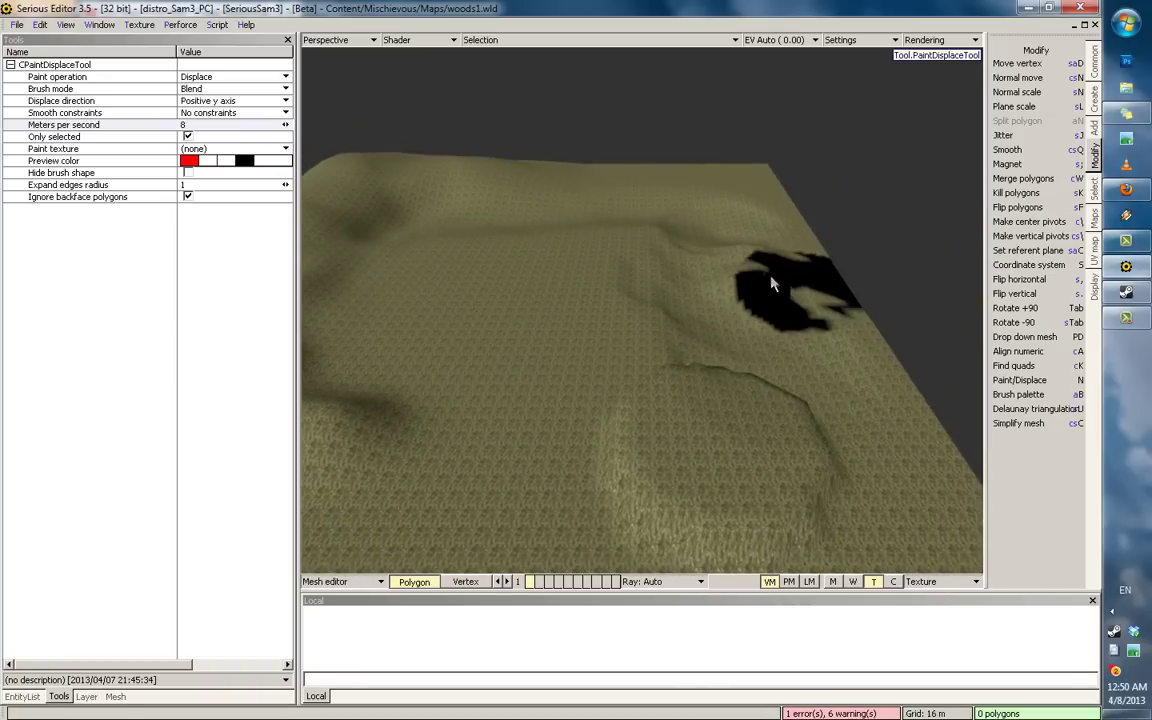
{"action": "mouse_move", "coordinate": [685, 229]}
{"action": "middle_mouse_down"}
{"action": "mouse_move", "coordinate": [689, 283]}
{"action": "mouse_move", "coordinate": [672, 287]}
{"action": "middle_mouse_up"}
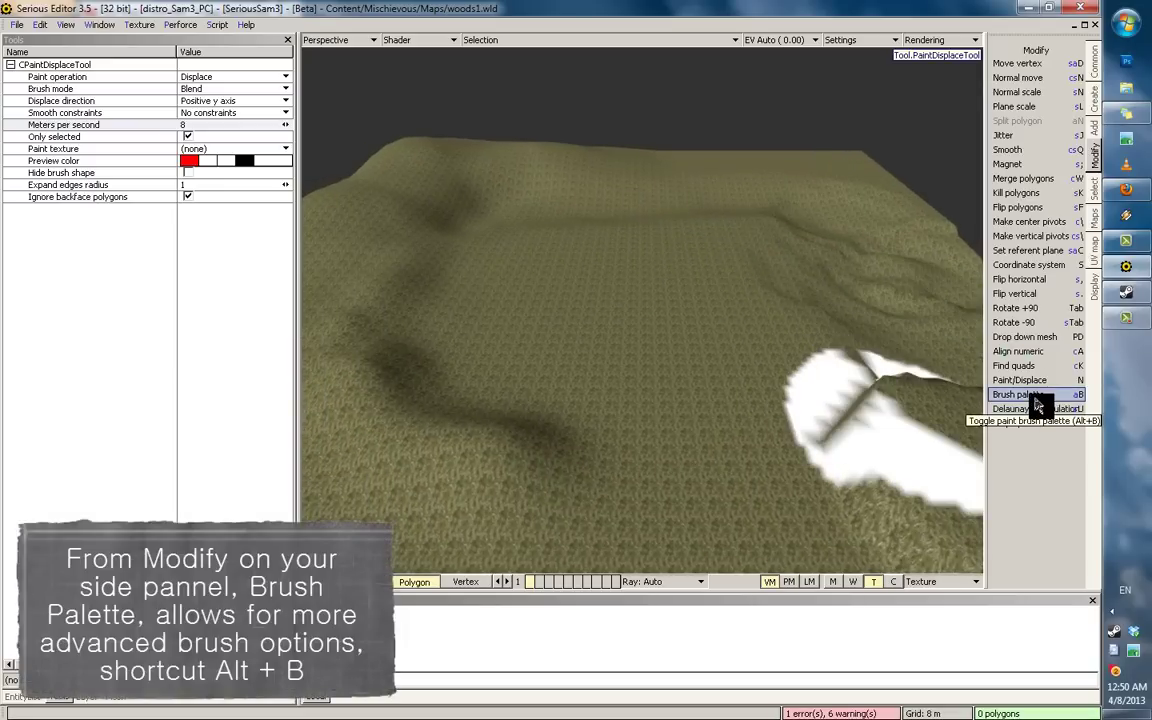
Step: Open the brush palette with the solid round brush selected and move it toward the viewport's edge
{"action": "left_click", "coordinate": [1040, 396]}
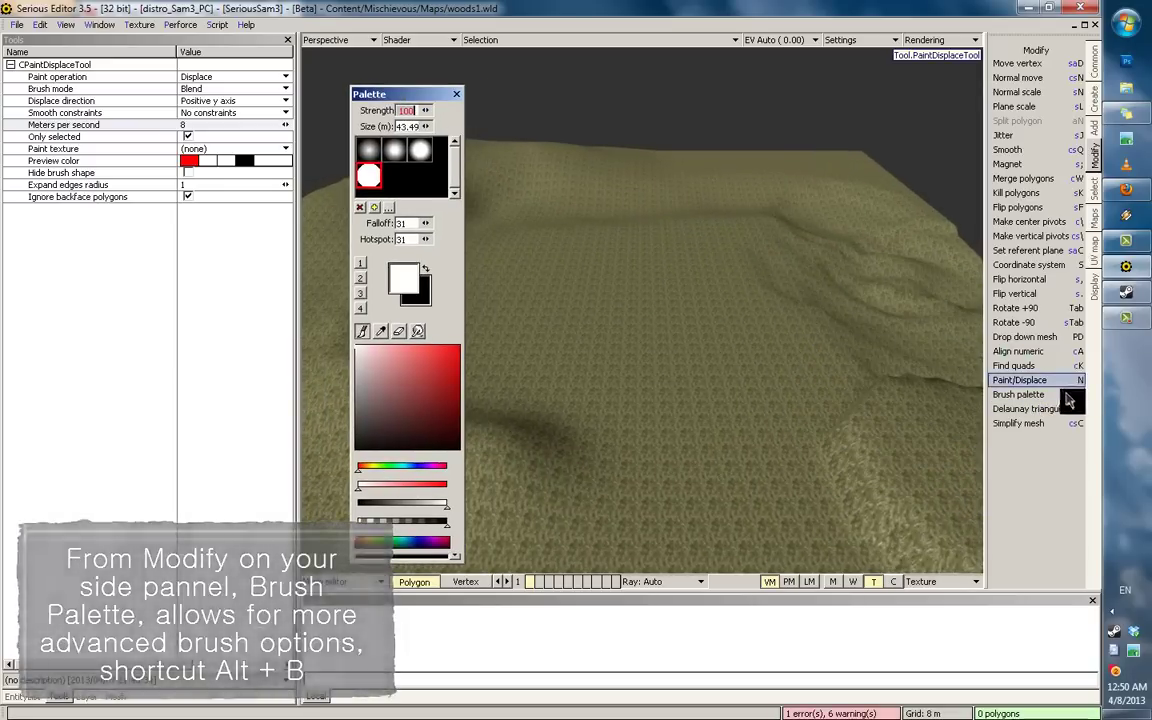
{"action": "mouse_move", "coordinate": [420, 94]}
{"action": "left_mouse_down"}
{"action": "mouse_move", "coordinate": [430, 92]}
{"action": "mouse_move", "coordinate": [395, 93]}
{"action": "left_mouse_up"}
{"action": "left_click", "coordinate": [379, 175]}
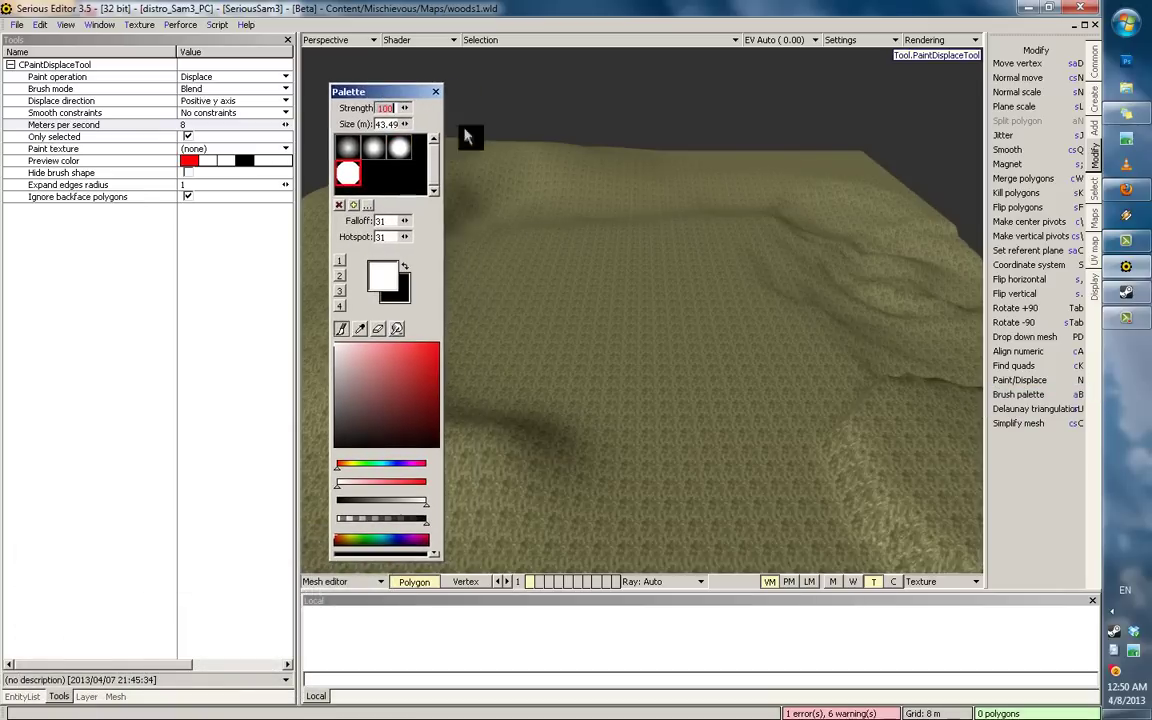
{"action": "middle_click_drag", "start_coordinate": [738, 252], "coordinate": [660, 256]}
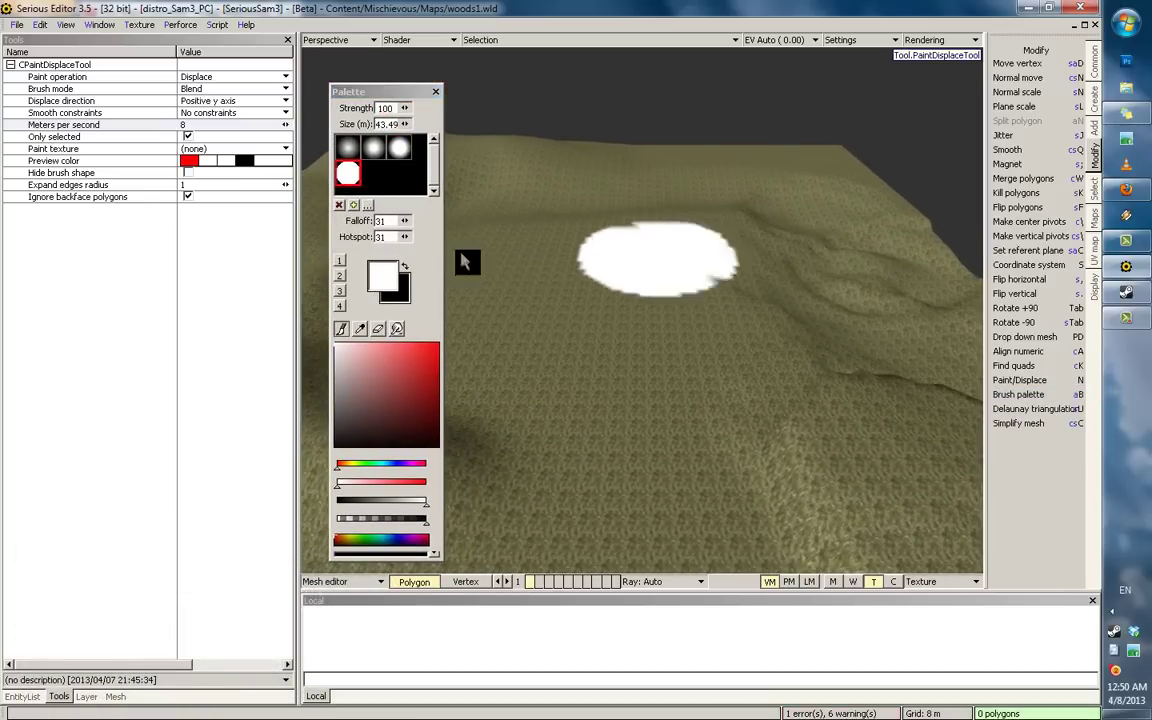
{"action": "left_click_drag", "start_coordinate": [337, 85], "coordinate": [320, 71]}
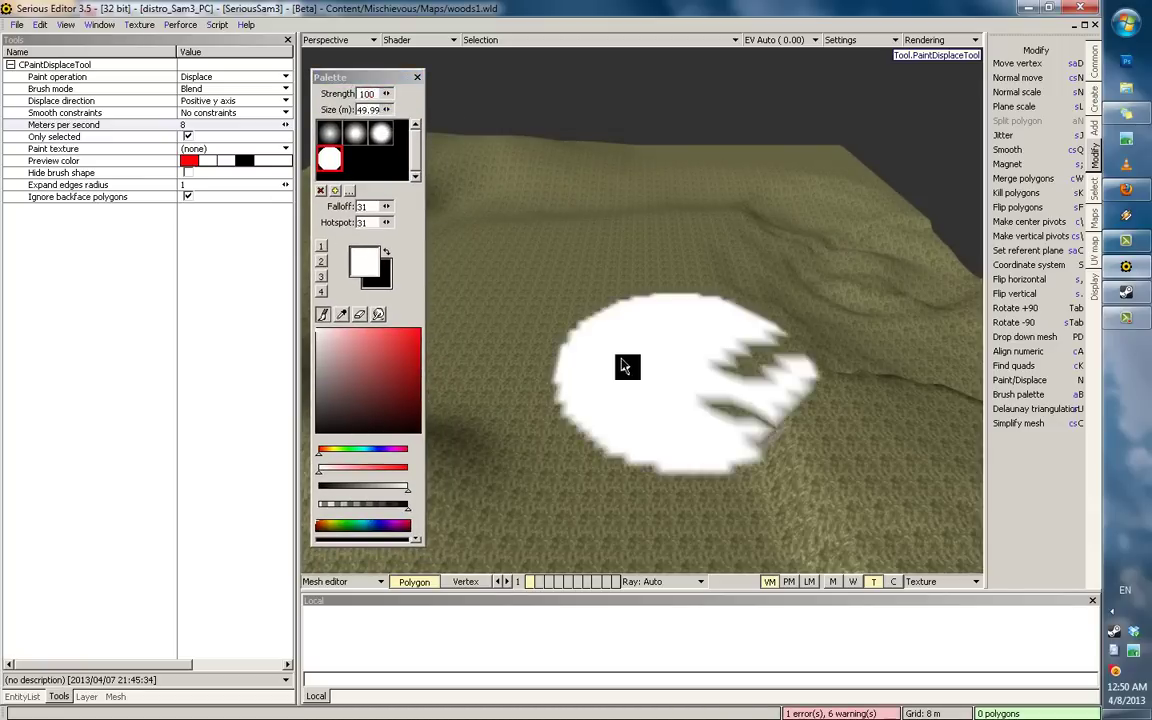
Step: Resize the solid brush over the terrain, ending at a size of about 49.66 m
{"action": "scroll", "coordinate": [643, 330], "scroll_direction": "up", "scroll_amount": 6}
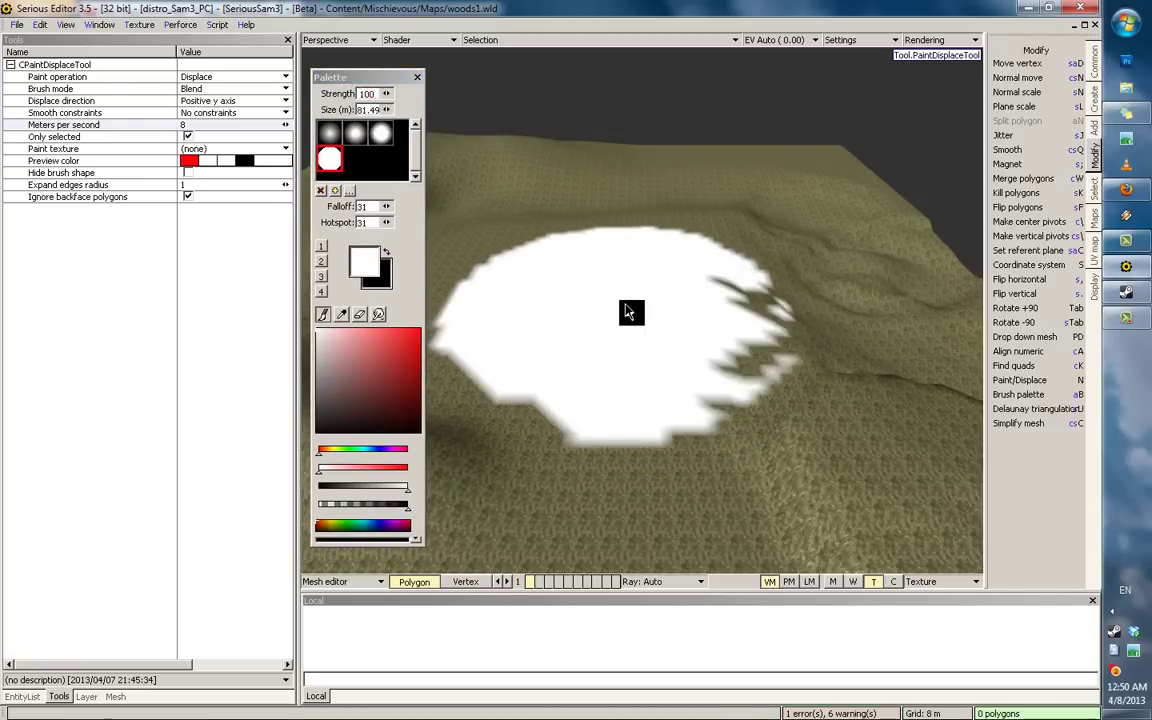
{"action": "scroll", "coordinate": [655, 315], "scroll_direction": "down", "scroll_amount": 10}
{"action": "scroll", "coordinate": [658, 316], "scroll_direction": "up", "scroll_amount": 8}
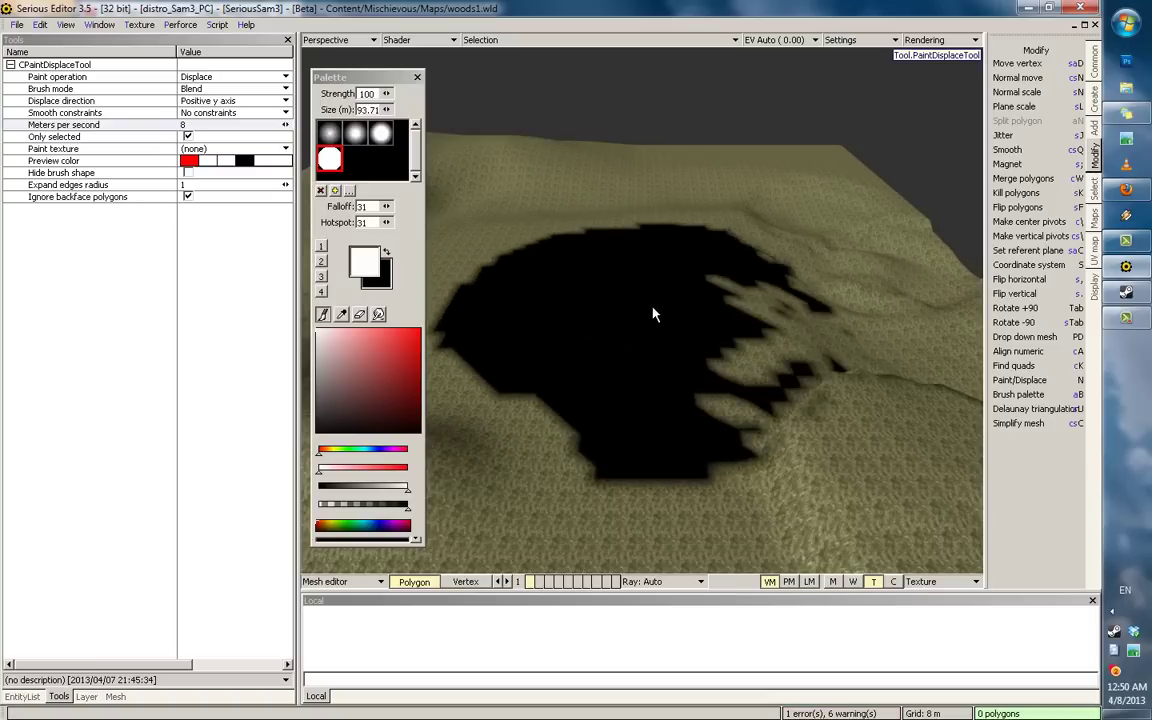
{"action": "scroll", "coordinate": [620, 322], "scroll_direction": "down", "scroll_amount": 2}
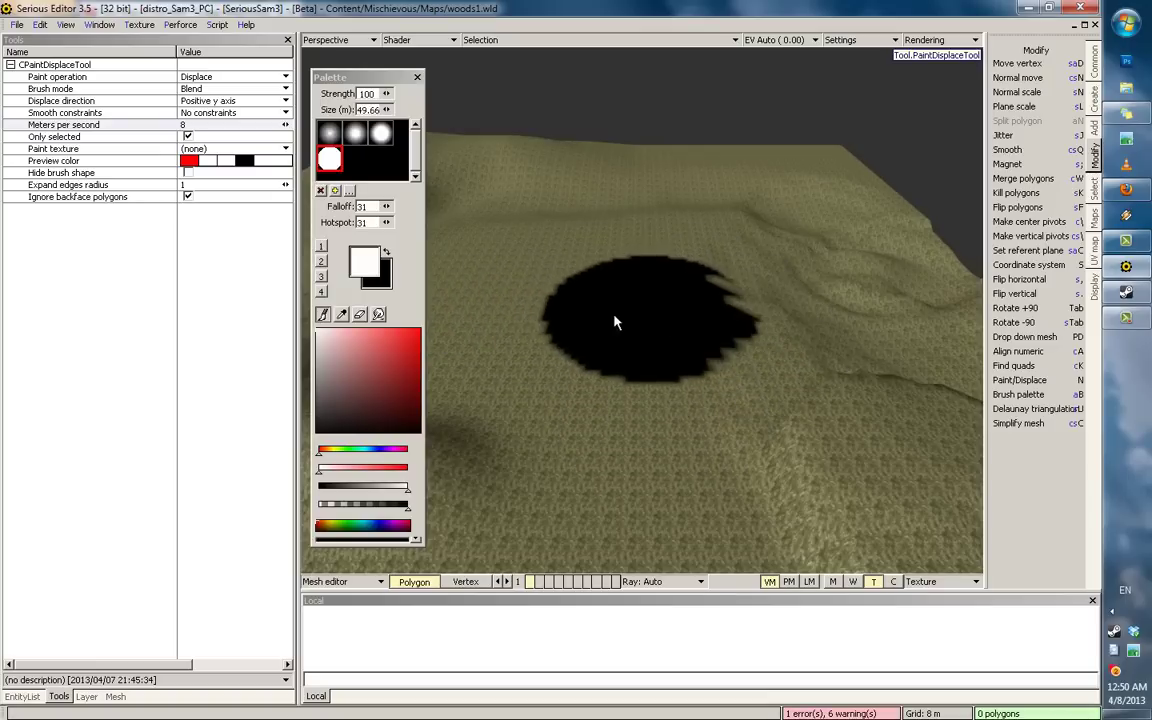
Step: Shorten the brush palette so it ends just below the Hotspot setting and place it against the viewport's edge
{"action": "left_click", "coordinate": [342, 216]}
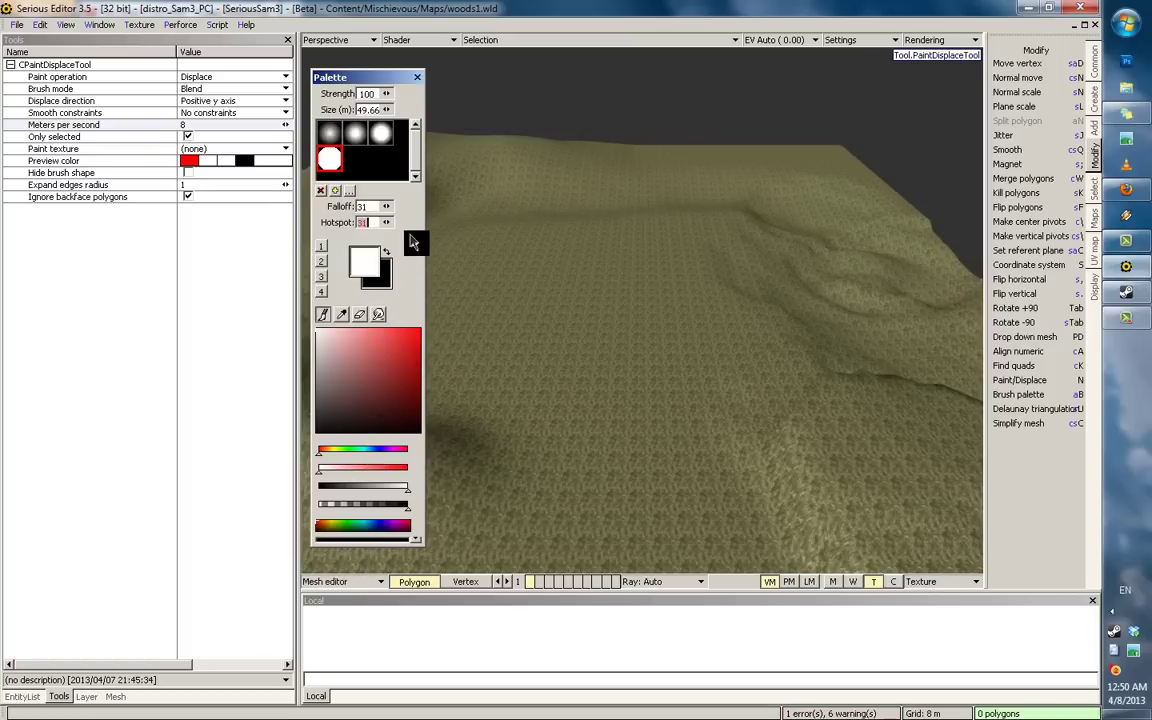
{"action": "left_click", "coordinate": [683, 305]}
{"action": "middle_click_drag", "start_coordinate": [704, 282], "coordinate": [712, 341]}
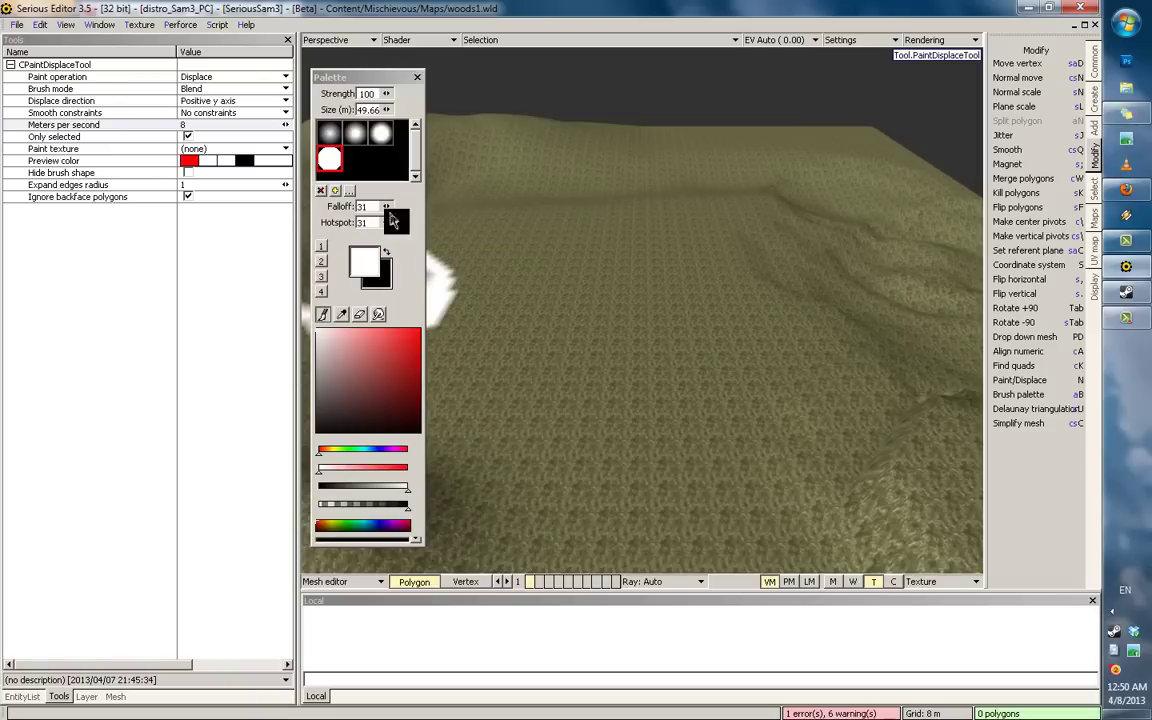
{"action": "left_click_drag", "start_coordinate": [410, 545], "coordinate": [407, 136]}
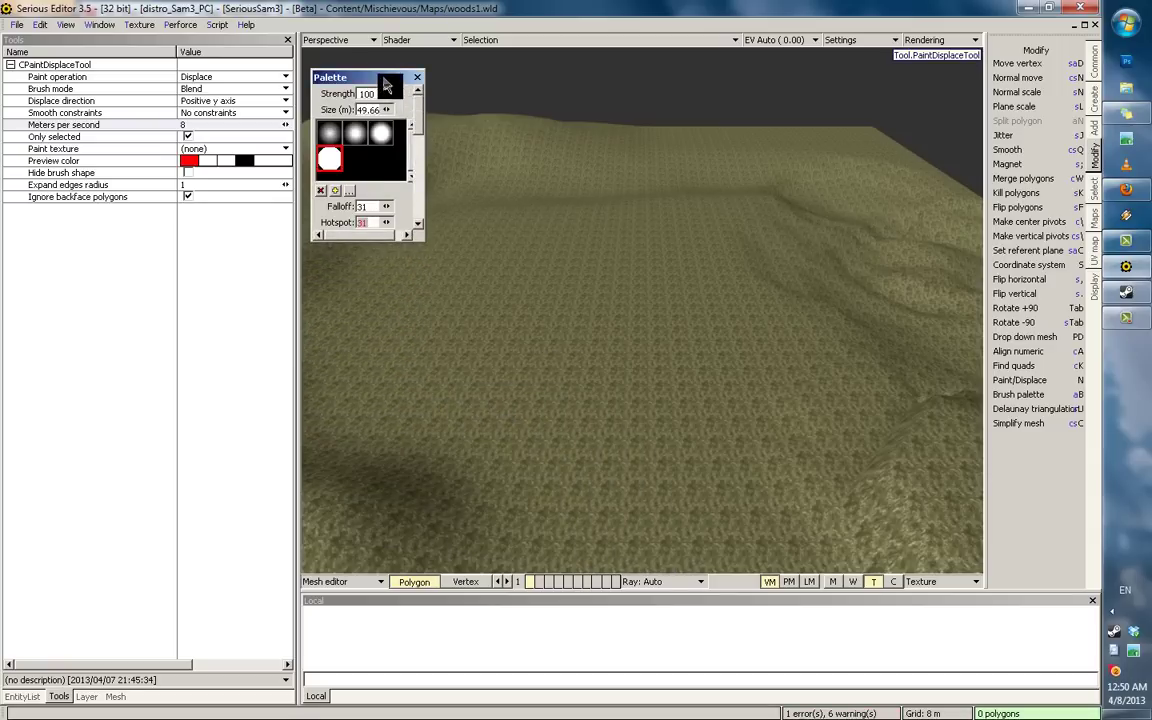
{"action": "left_click_drag", "start_coordinate": [384, 78], "coordinate": [371, 80]}
{"action": "left_click_drag", "start_coordinate": [411, 208], "coordinate": [428, 206]}
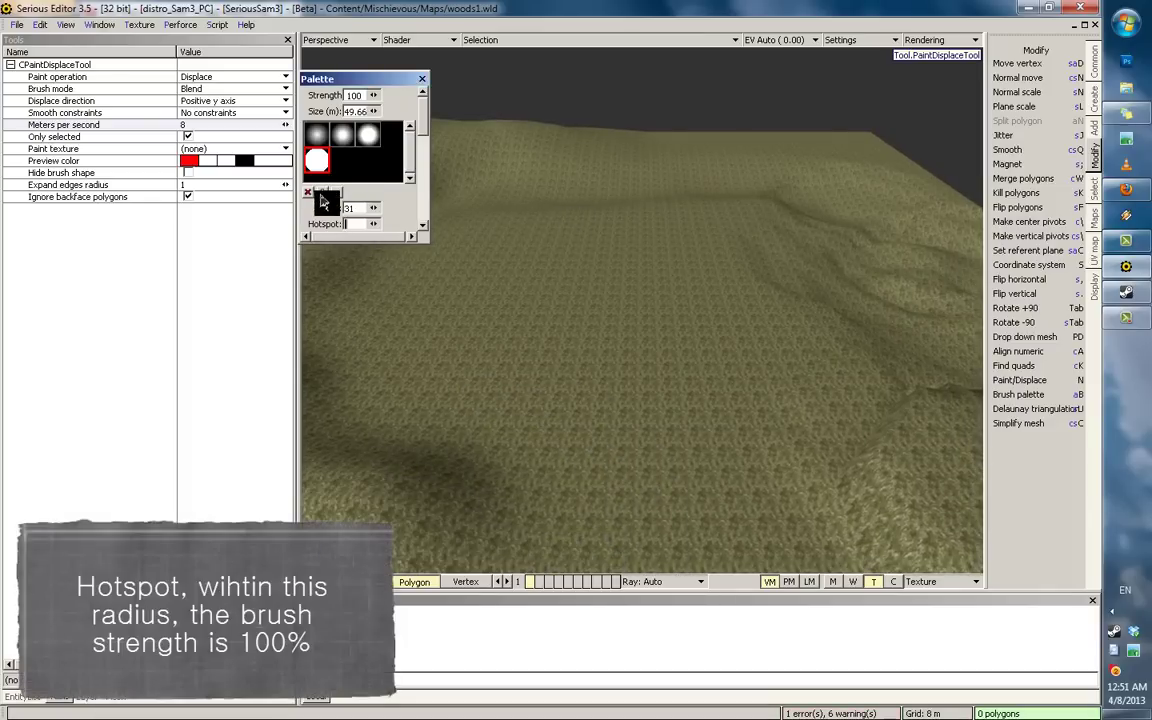
Step: Create a new brush with falloff 16 and hotspot 8 and raise a hill with it on the flat terrain area
{"action": "left_click", "coordinate": [322, 194]}
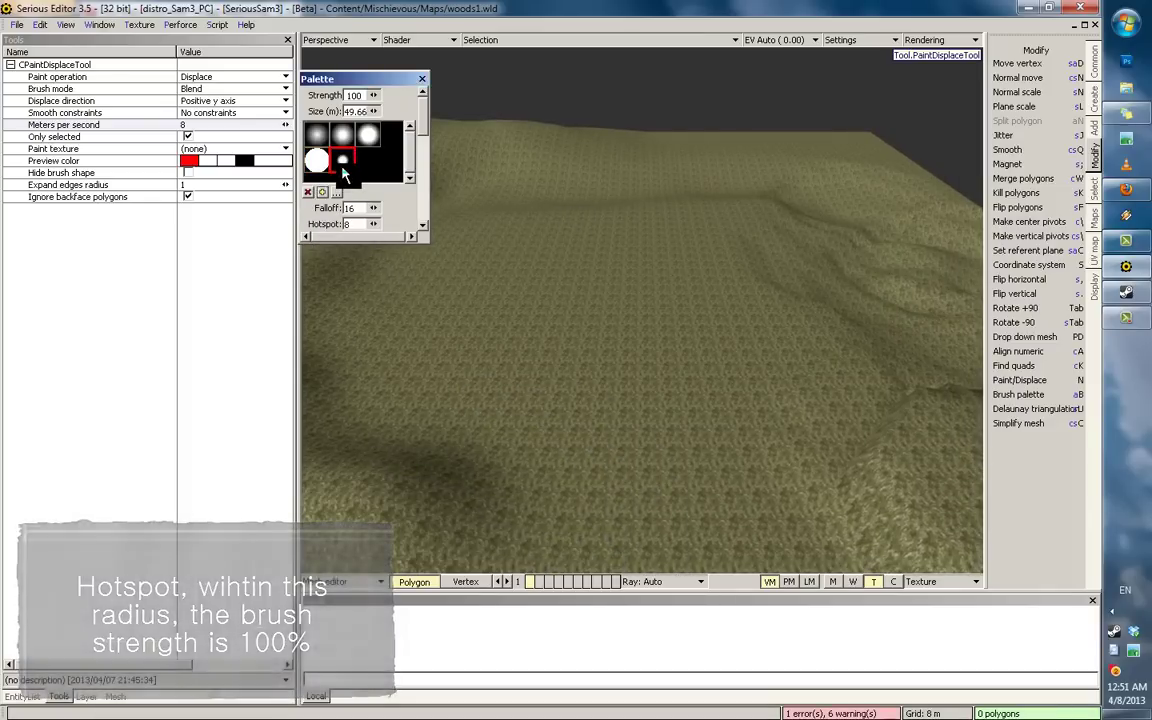
{"action": "mouse_move", "coordinate": [617, 368]}
{"action": "left_mouse_down"}
{"action": "mouse_move", "coordinate": [602, 368]}
{"action": "mouse_move", "coordinate": [615, 307]}
{"action": "left_mouse_up"}
{"action": "mouse_move", "coordinate": [700, 277]}
{"action": "middle_mouse_down"}
{"action": "mouse_move", "coordinate": [650, 334]}
{"action": "mouse_move", "coordinate": [314, 220]}
{"action": "middle_mouse_up"}
{"action": "left_click", "coordinate": [335, 234]}
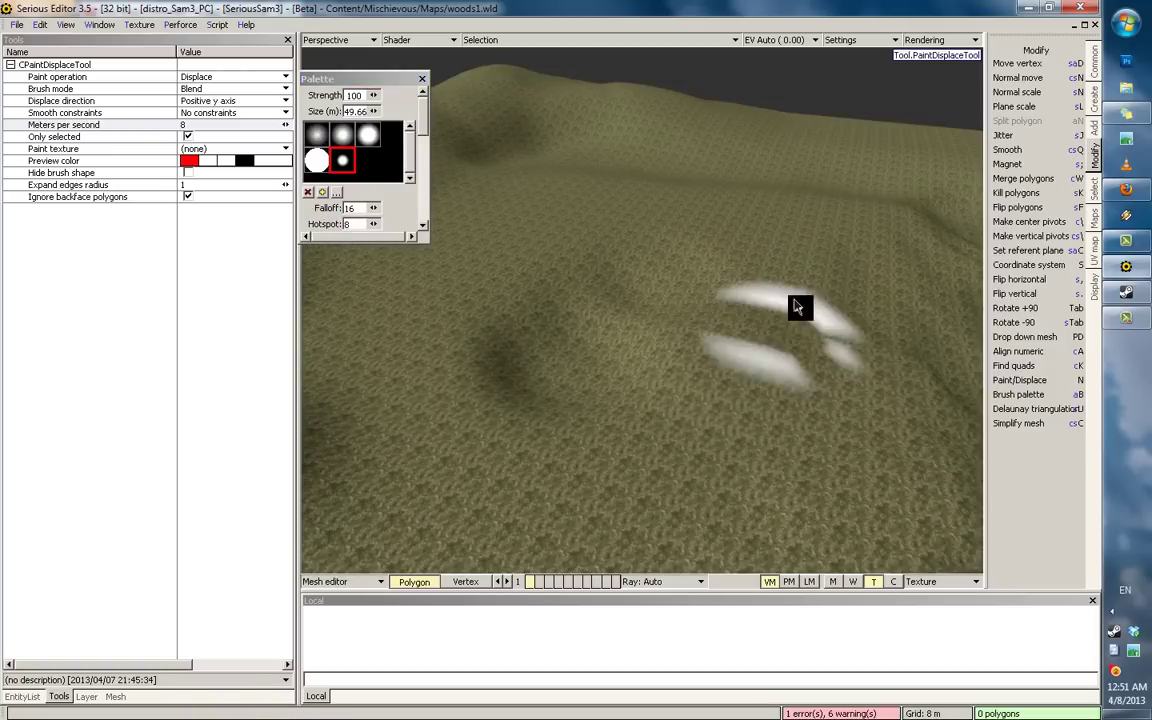
{"action": "mouse_move", "coordinate": [800, 309]}
{"action": "middle_mouse_down"}
{"action": "mouse_move", "coordinate": [746, 239]}
{"action": "mouse_move", "coordinate": [670, 255]}
{"action": "middle_mouse_up"}
{"action": "mouse_move", "coordinate": [661, 309]}
{"action": "left_mouse_down"}
{"action": "mouse_move", "coordinate": [645, 324]}
{"action": "mouse_move", "coordinate": [663, 206]}
{"action": "mouse_move", "coordinate": [770, 195]}
{"action": "left_mouse_up"}
{"action": "middle_click_drag", "start_coordinate": [770, 195], "coordinate": [520, 221]}
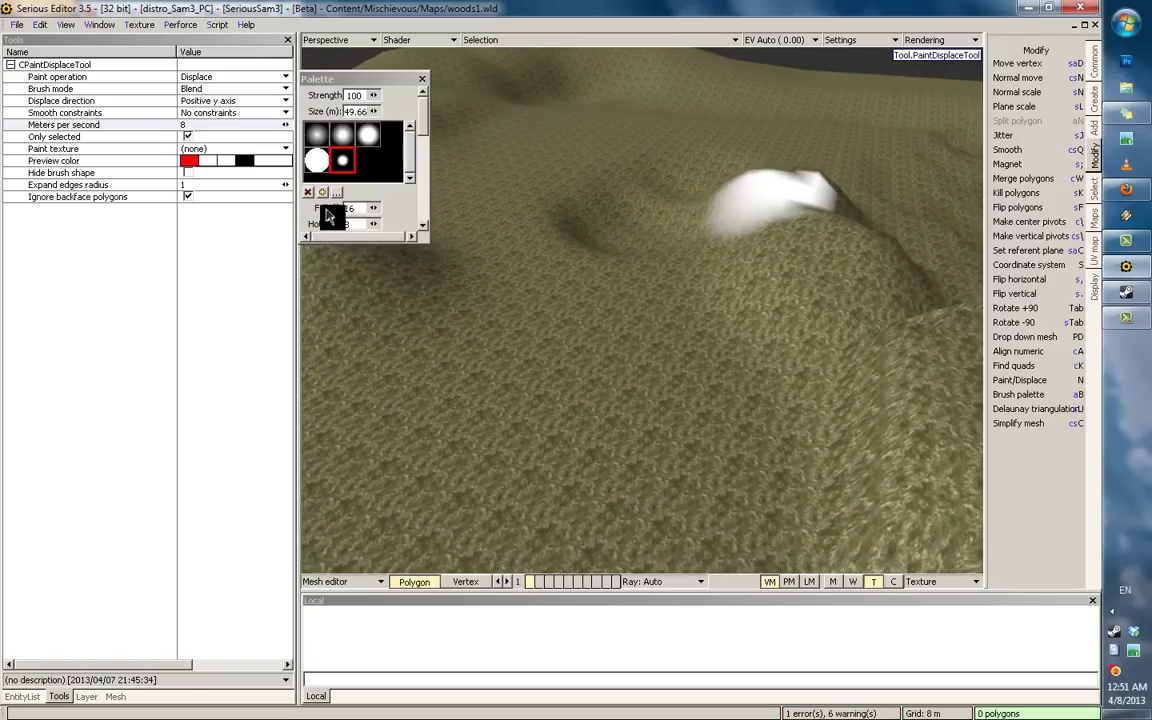
Step: Set the new brush's falloff to 156
{"action": "left_click", "coordinate": [338, 224]}
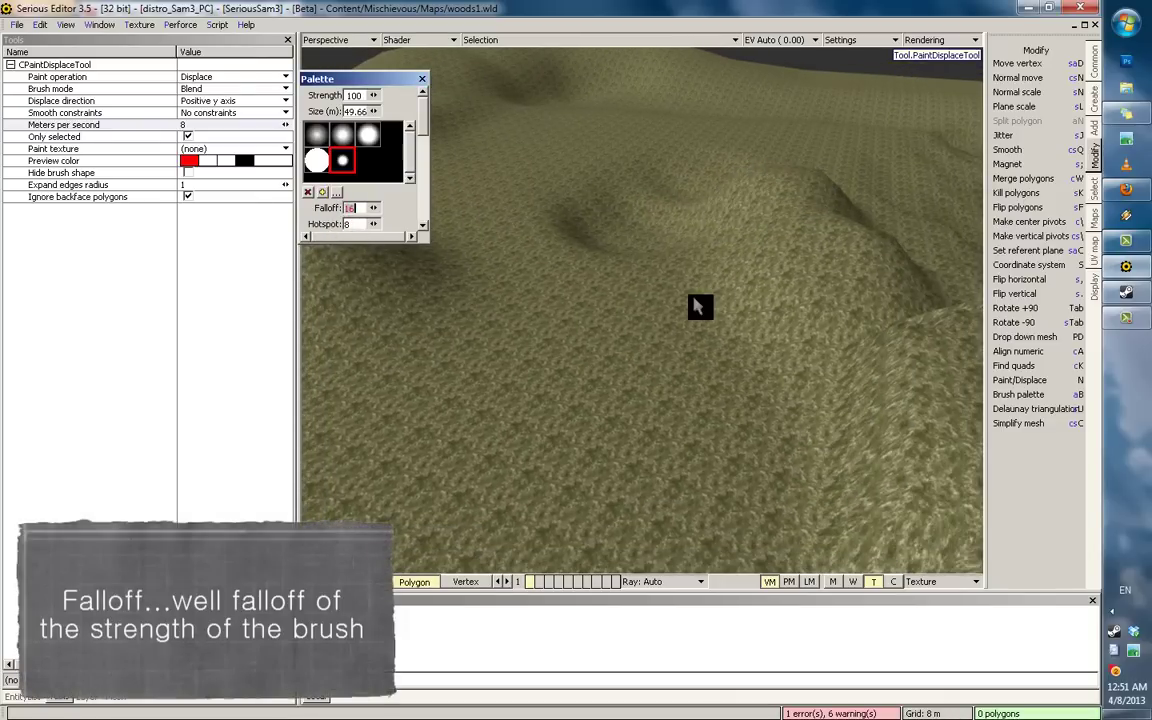
{"action": "middle_click_drag", "start_coordinate": [661, 350], "coordinate": [617, 311]}
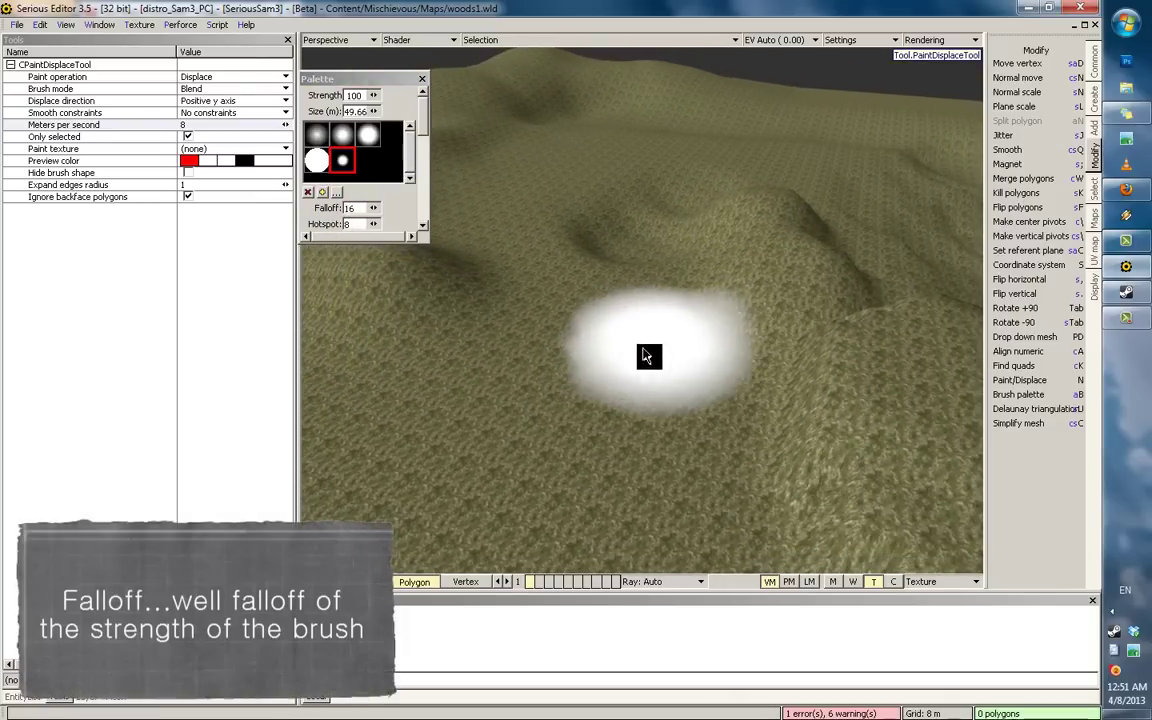
{"action": "middle_click_drag", "start_coordinate": [645, 355], "coordinate": [510, 325]}
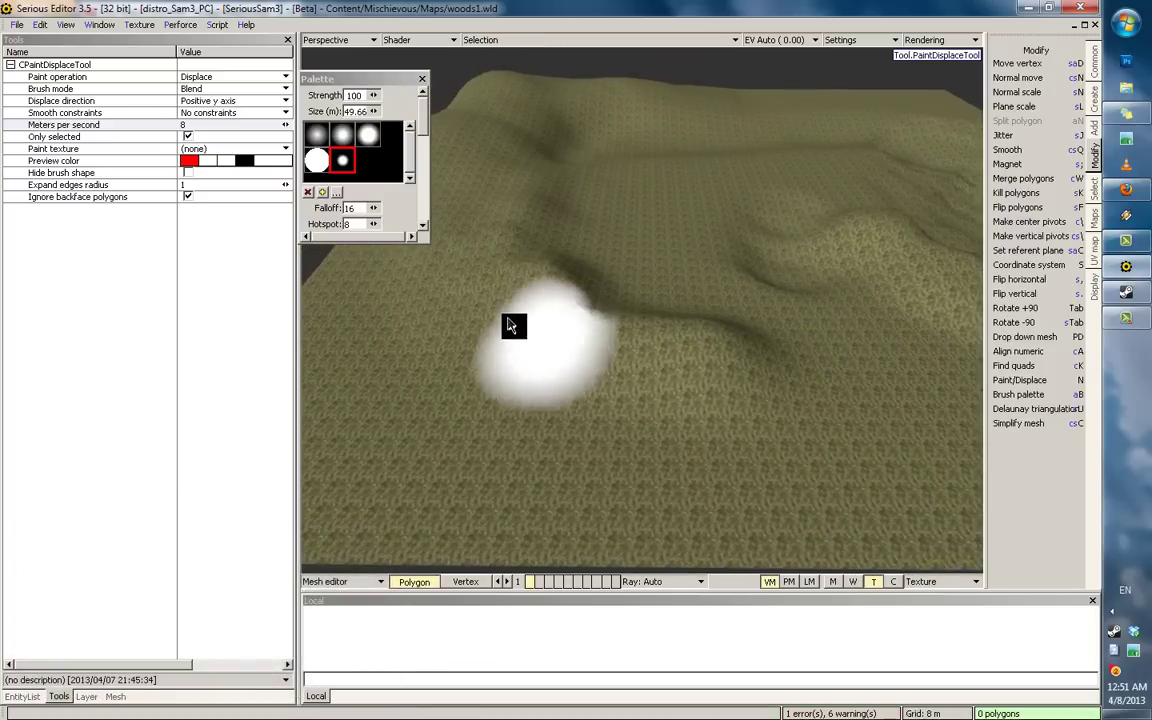
{"action": "mouse_move", "coordinate": [653, 283]}
{"action": "middle_mouse_down"}
{"action": "mouse_move", "coordinate": [584, 213]}
{"action": "mouse_move", "coordinate": [636, 198]}
{"action": "middle_mouse_up"}
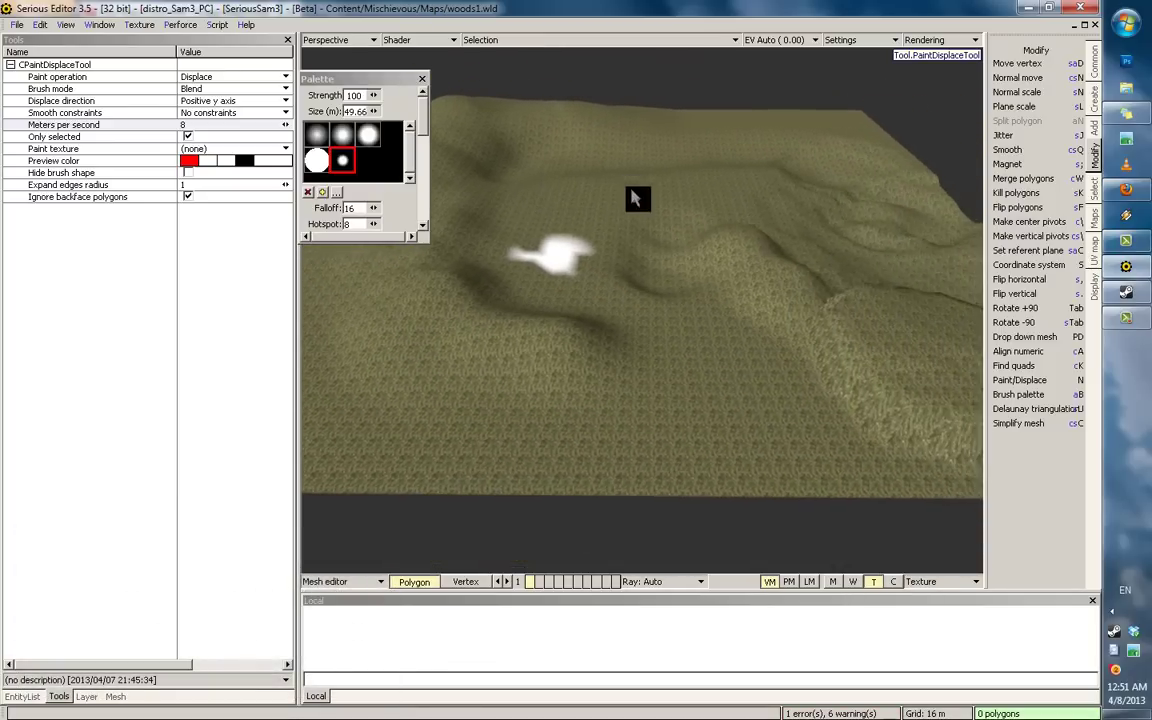
{"action": "left_click_drag", "start_coordinate": [374, 210], "coordinate": [468, 210]}
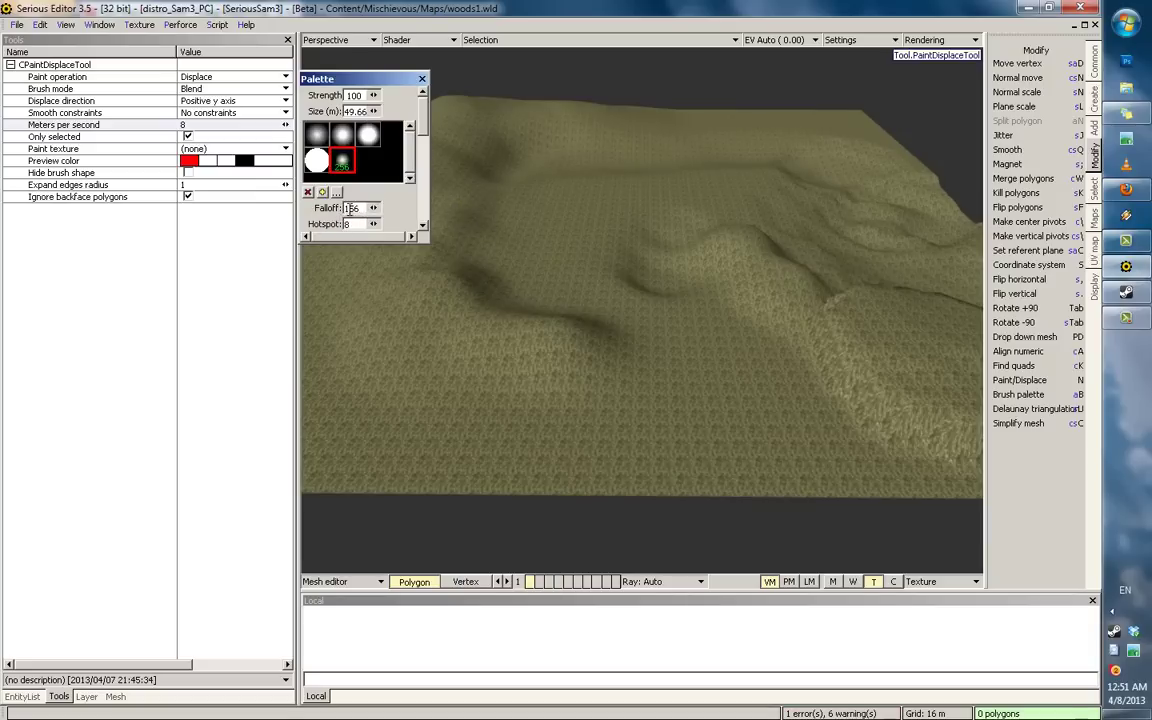
Step: Try the softened brush over the terrain and enlarge its size to about 118.7 m
{"action": "middle_click_drag", "start_coordinate": [606, 278], "coordinate": [722, 325]}
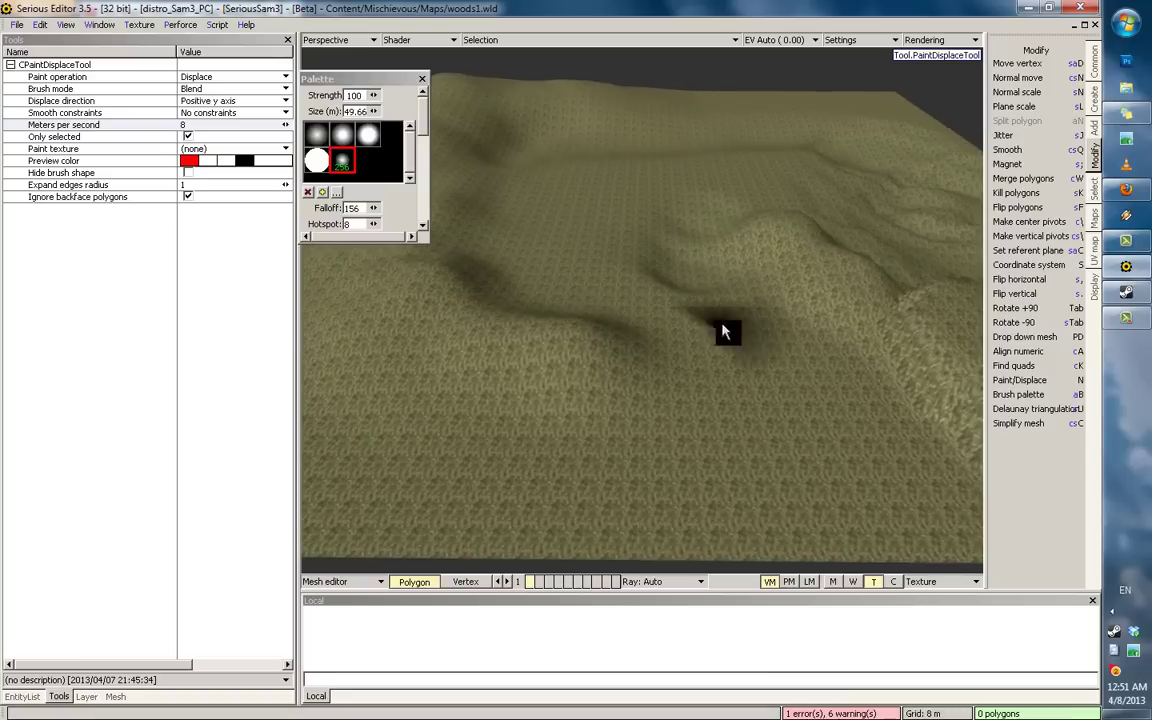
{"action": "mouse_move", "coordinate": [722, 325]}
{"action": "left_mouse_down"}
{"action": "mouse_move", "coordinate": [618, 275]}
{"action": "mouse_move", "coordinate": [607, 206]}
{"action": "mouse_move", "coordinate": [698, 257]}
{"action": "left_mouse_up"}
{"action": "middle_click_drag", "start_coordinate": [698, 257], "coordinate": [697, 224]}
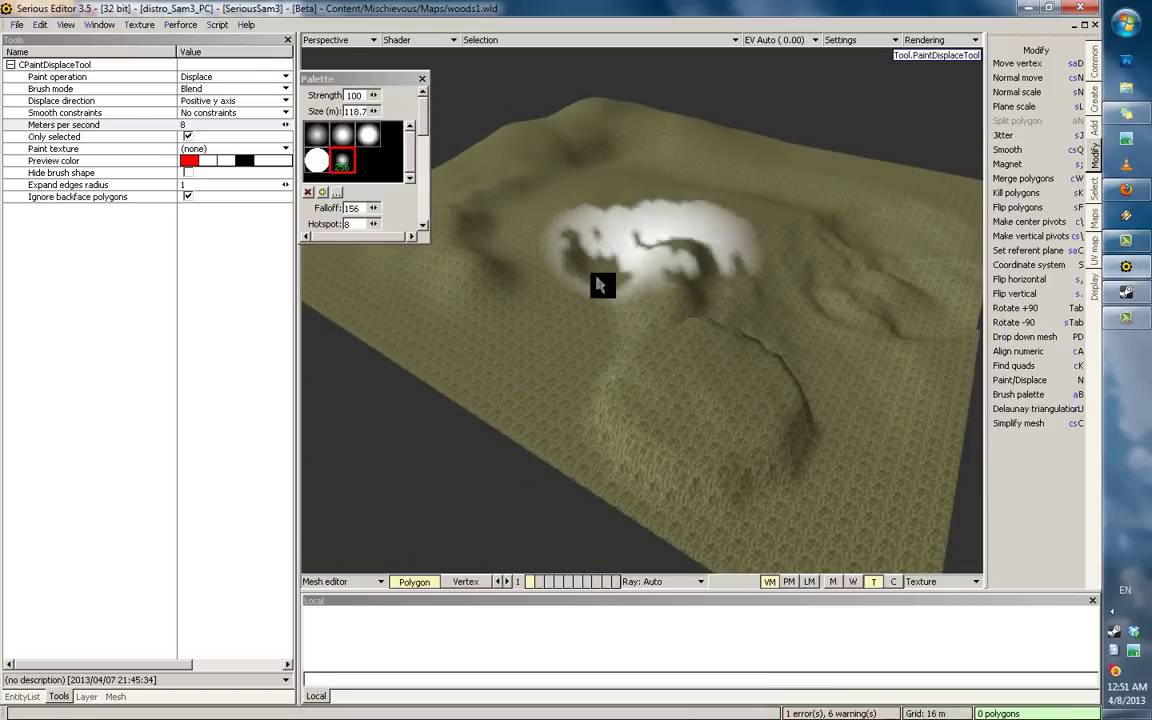
{"action": "middle_click_drag", "start_coordinate": [529, 237], "coordinate": [571, 261]}
{"action": "scroll", "coordinate": [571, 261], "scroll_direction": "up", "scroll_amount": 3}
Step: Reduce the custom brush's falloff to 24 and preview it over the terrain
{"action": "left_click_drag", "start_coordinate": [373, 208], "coordinate": [283, 223]}
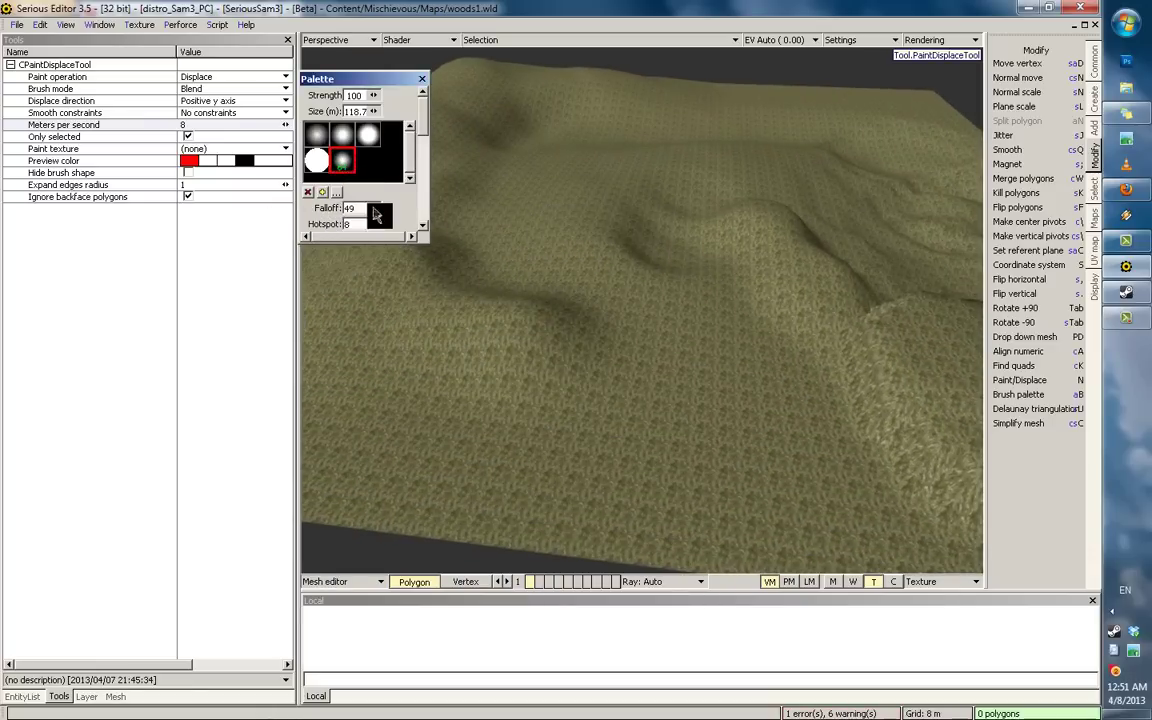
{"action": "mouse_move", "coordinate": [375, 214]}
{"action": "left_mouse_down"}
{"action": "mouse_move", "coordinate": [337, 217]}
{"action": "mouse_move", "coordinate": [369, 215]}
{"action": "left_mouse_up"}
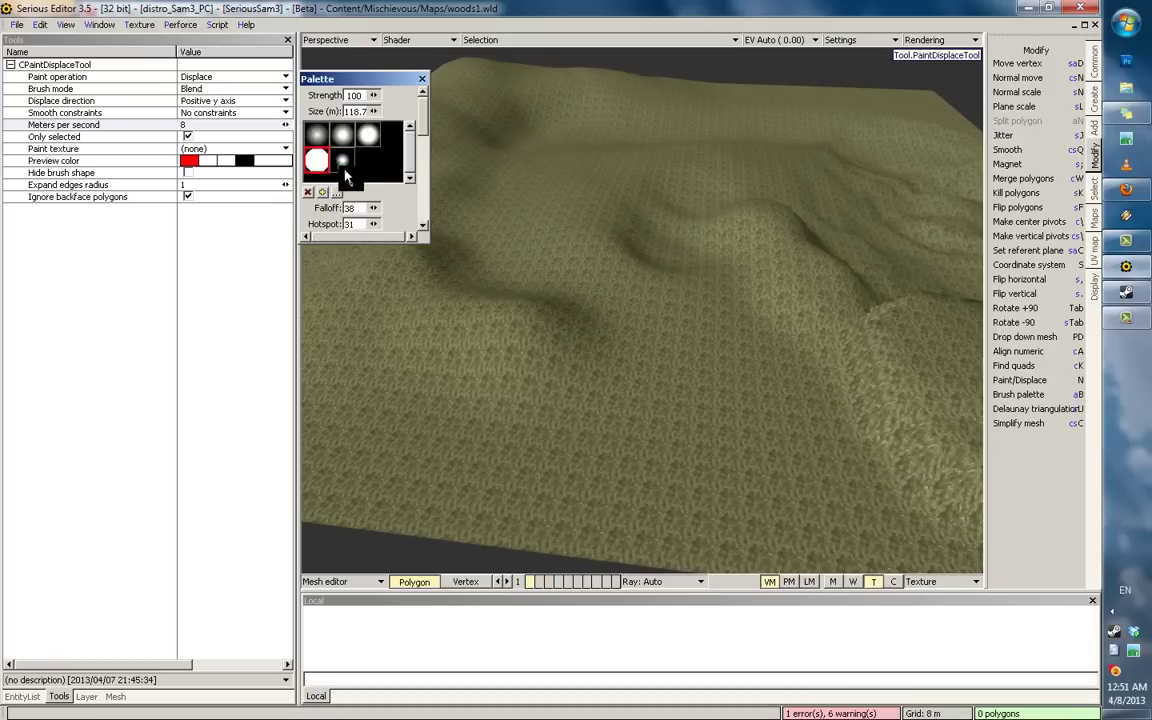
{"action": "left_click", "coordinate": [338, 162]}
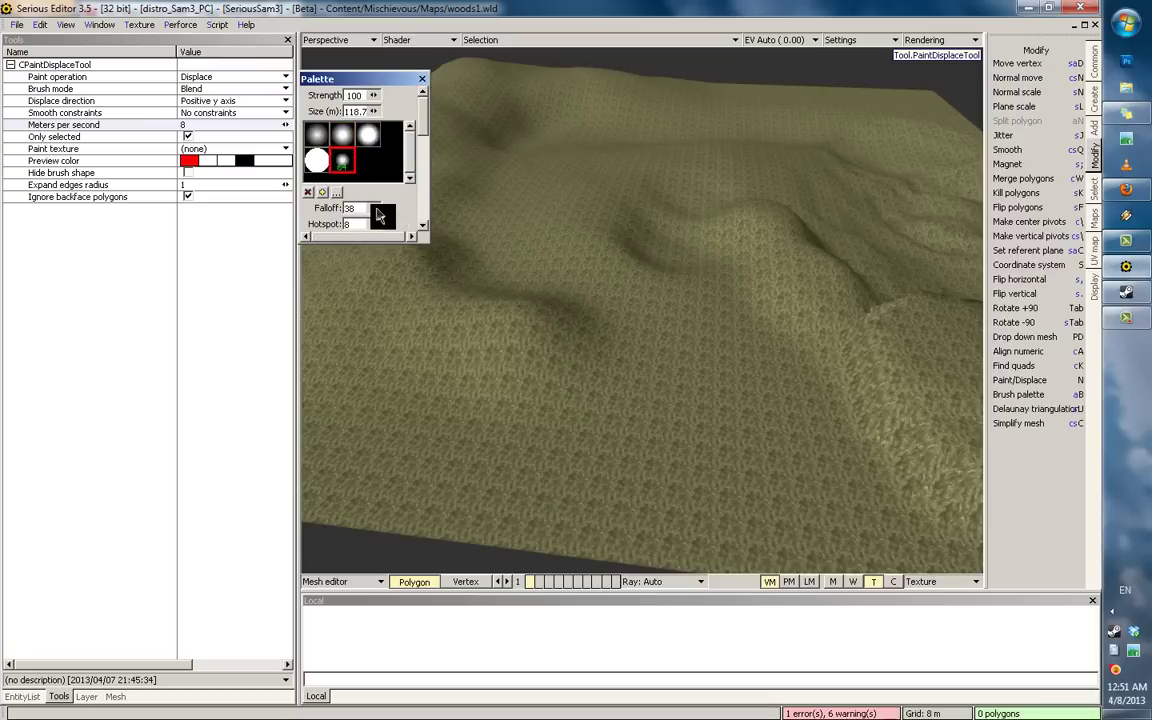
{"action": "left_click_drag", "start_coordinate": [408, 206], "coordinate": [371, 200]}
{"action": "scroll", "coordinate": [699, 348], "scroll_direction": "down", "scroll_amount": 2}
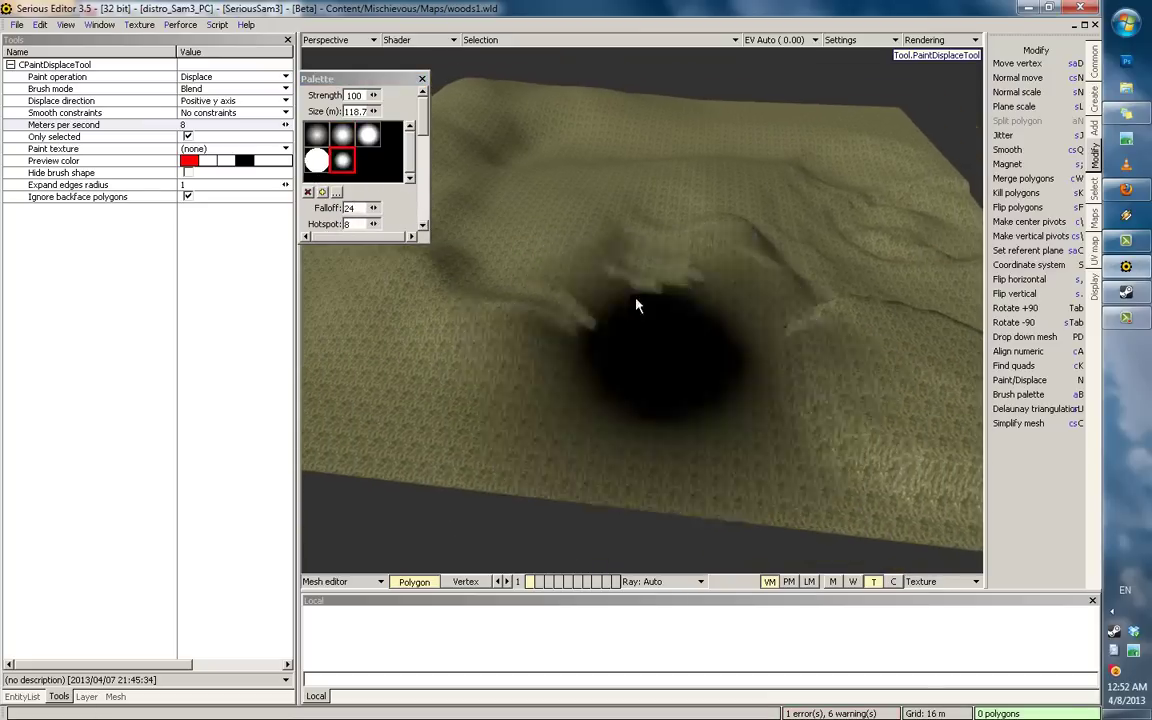
{"action": "mouse_move", "coordinate": [655, 319]}
{"action": "middle_mouse_down"}
{"action": "mouse_move", "coordinate": [638, 207]}
{"action": "mouse_move", "coordinate": [699, 262]}
{"action": "mouse_move", "coordinate": [728, 251]}
{"action": "mouse_move", "coordinate": [720, 285]}
{"action": "middle_mouse_up"}
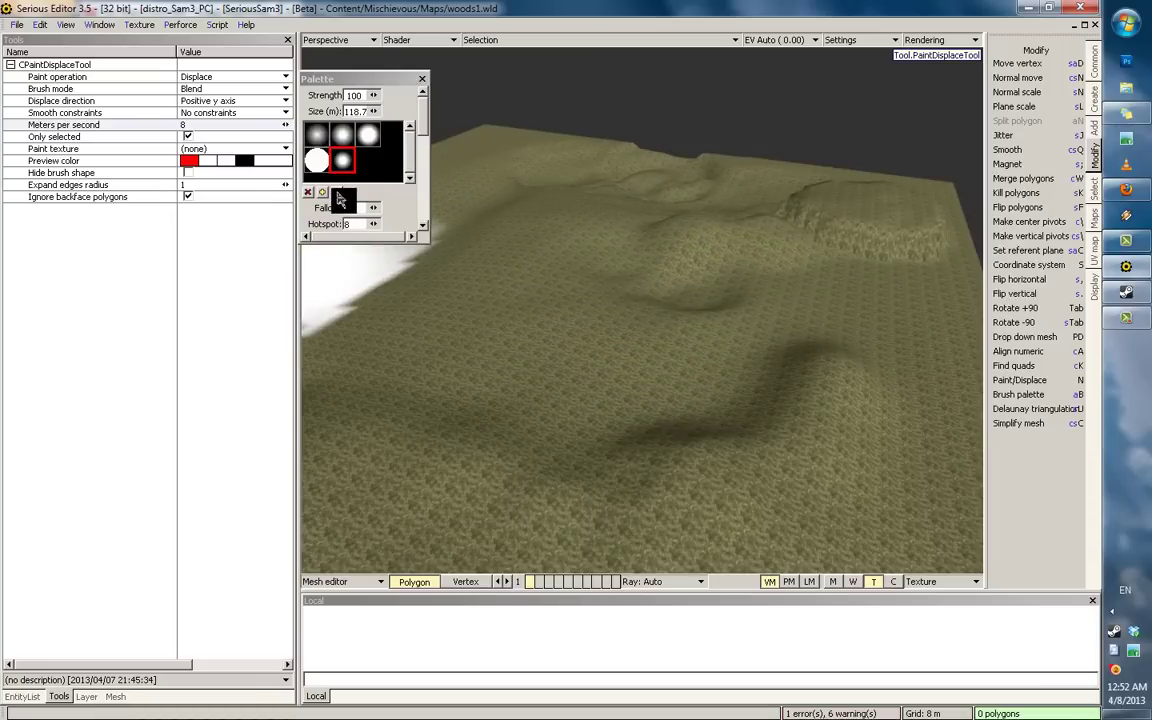
Step: Add another new brush and browse to the Content/SeriousSam3/Textures/Stains folder for importing a custom brush
{"action": "left_click", "coordinate": [321, 194]}
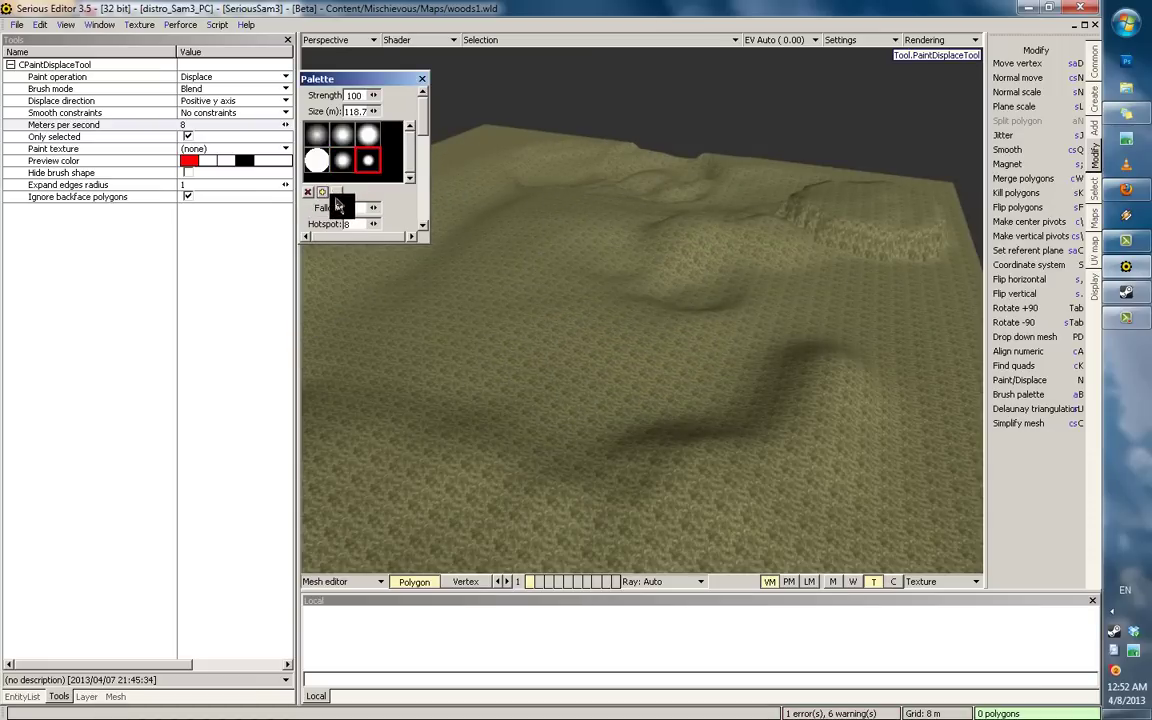
{"action": "left_click", "coordinate": [338, 195]}
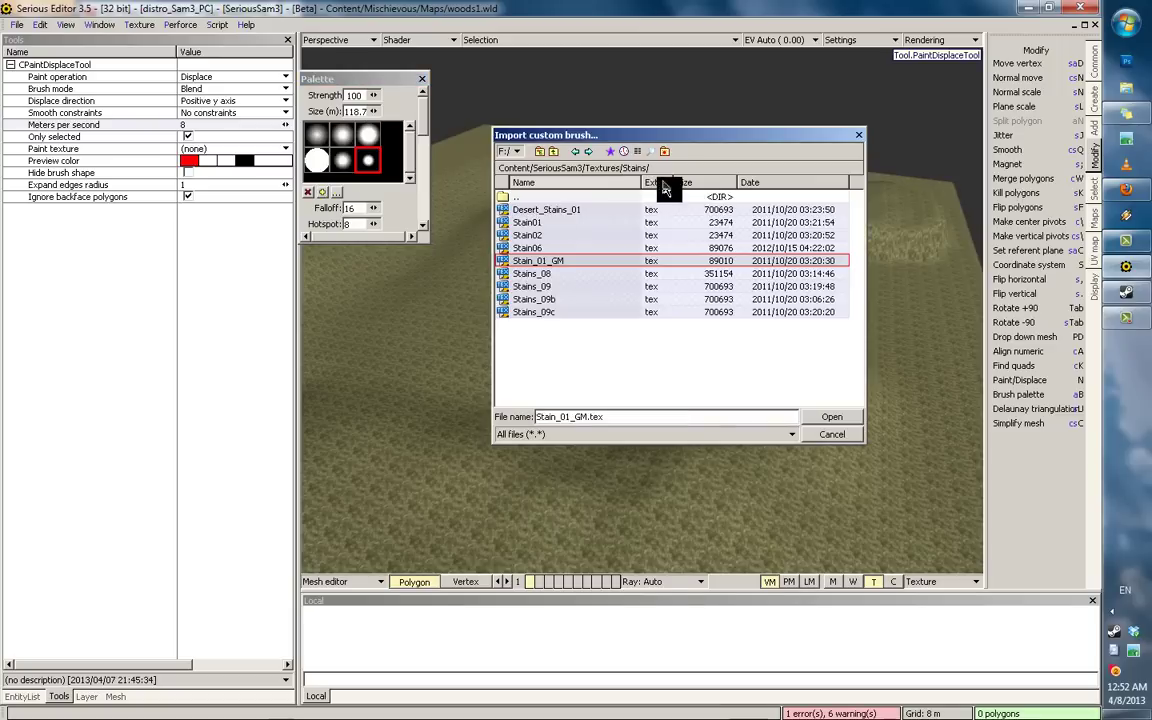
{"action": "double_click", "coordinate": [541, 193]}
{"action": "scroll", "coordinate": [533, 260], "scroll_direction": "up", "scroll_amount": 2}
{"action": "scroll", "coordinate": [585, 305], "scroll_direction": "down", "scroll_amount": 3}
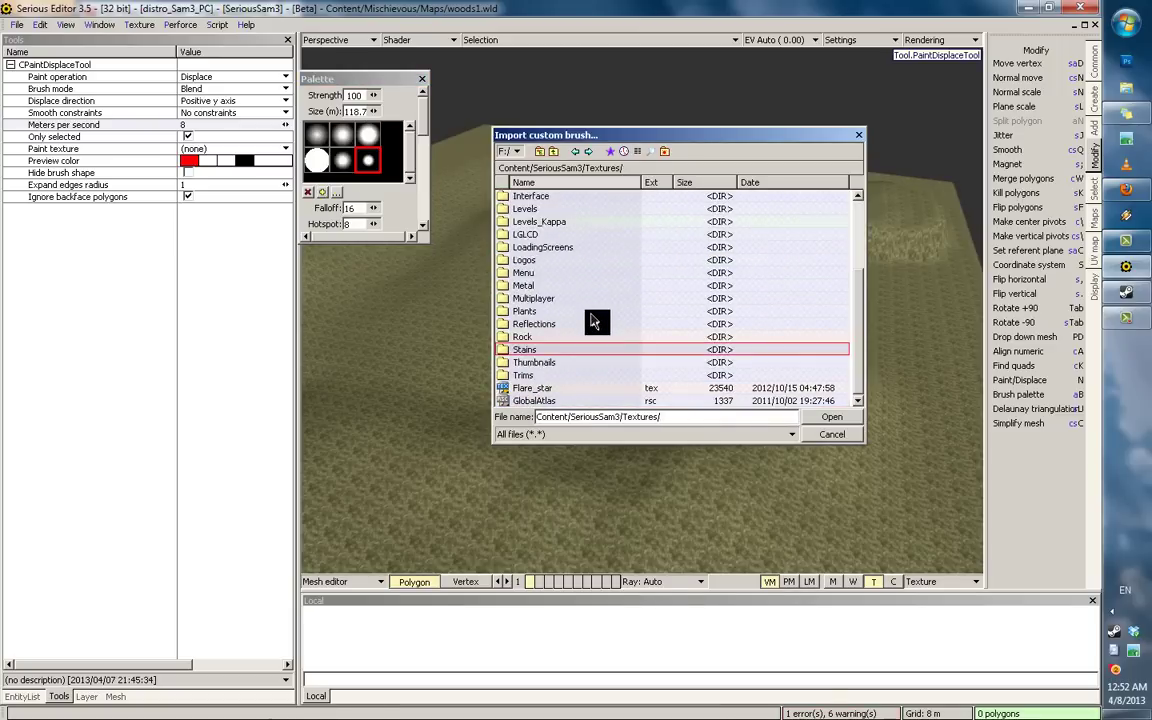
{"action": "scroll", "coordinate": [551, 261], "scroll_direction": "up", "scroll_amount": 3}
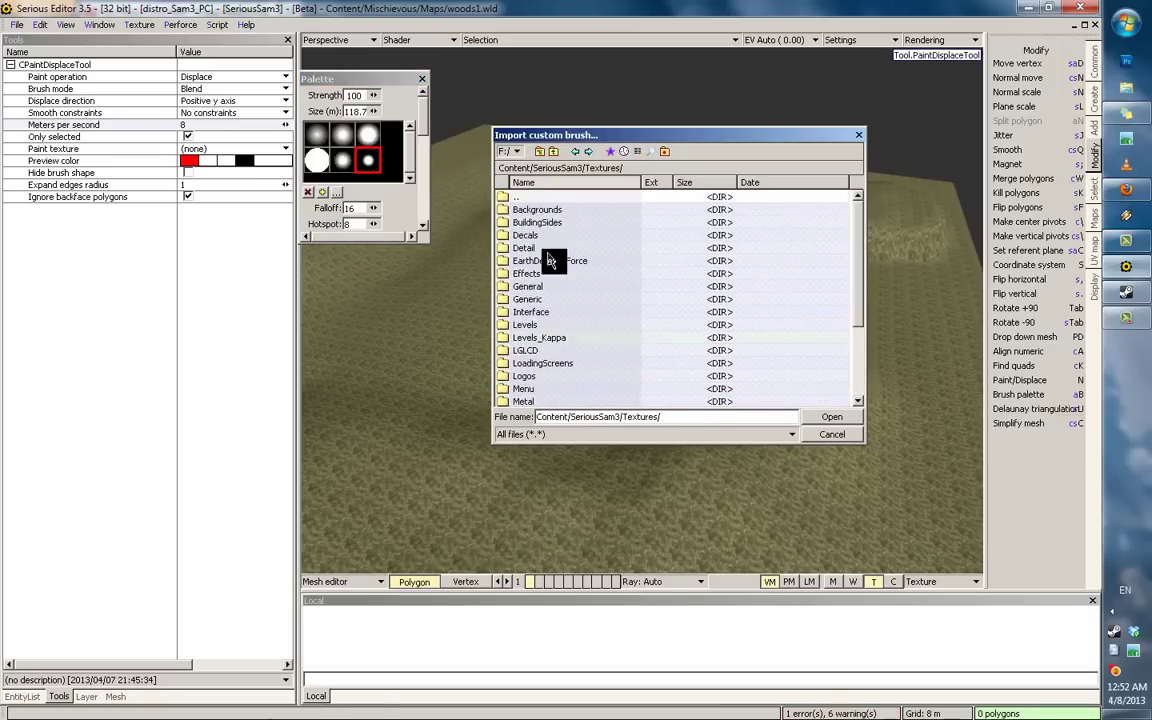
{"action": "scroll", "coordinate": [565, 275], "scroll_direction": "down", "scroll_amount": 3}
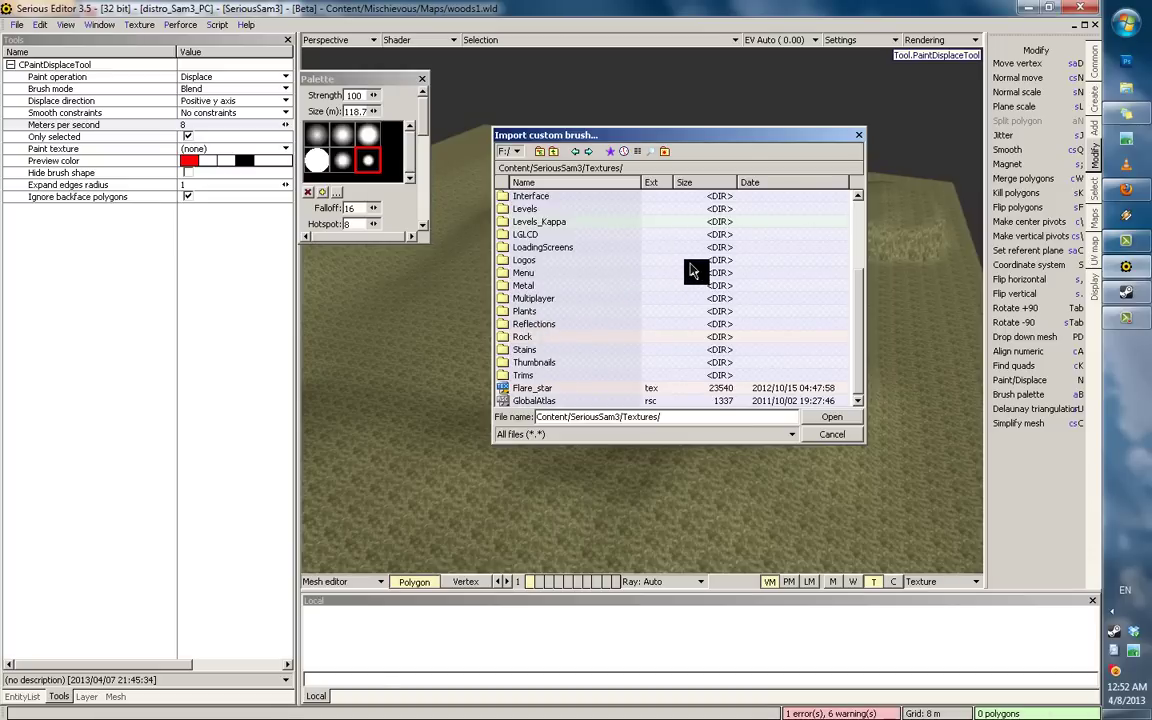
{"action": "double_click", "coordinate": [529, 352]}
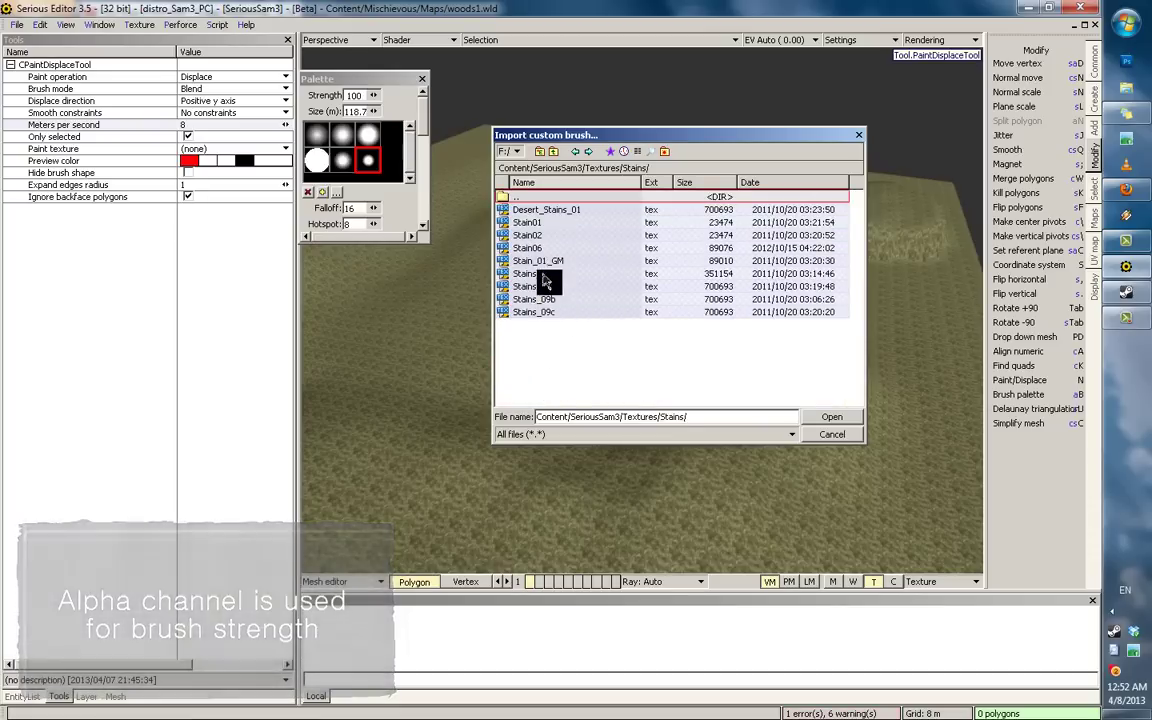
Step: Compare the stain textures and import Stain_01_GM.tex as the custom brush
{"action": "left_click", "coordinate": [527, 236]}
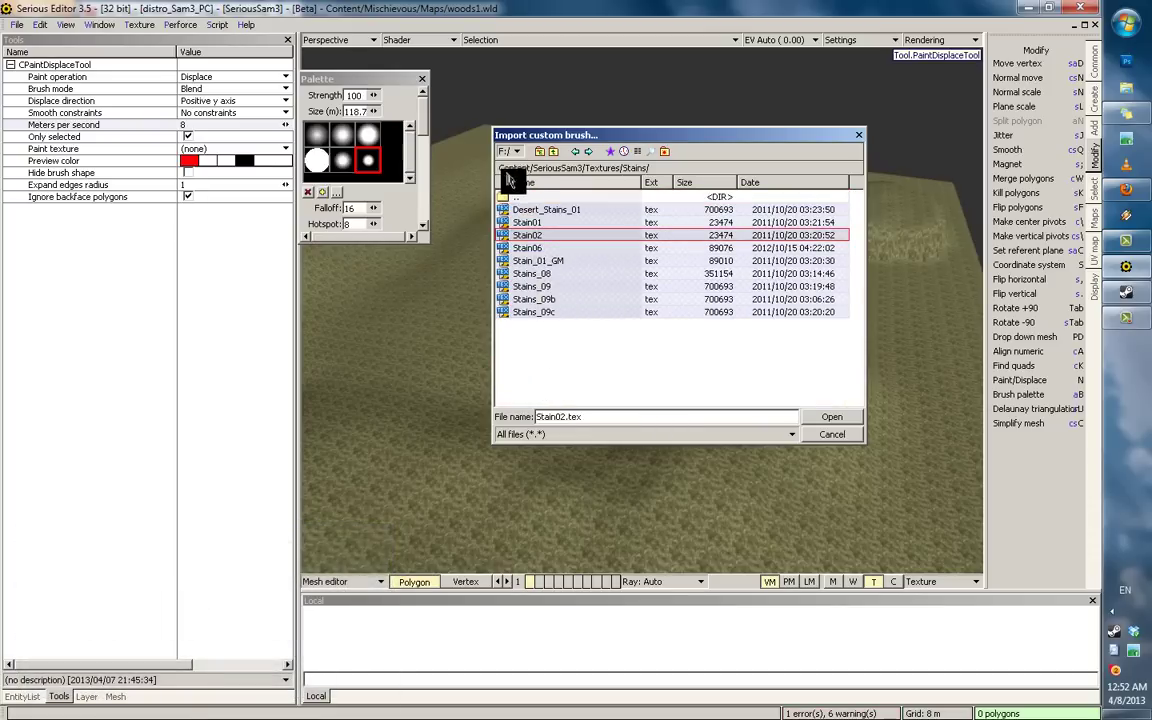
{"action": "left_click", "coordinate": [527, 261]}
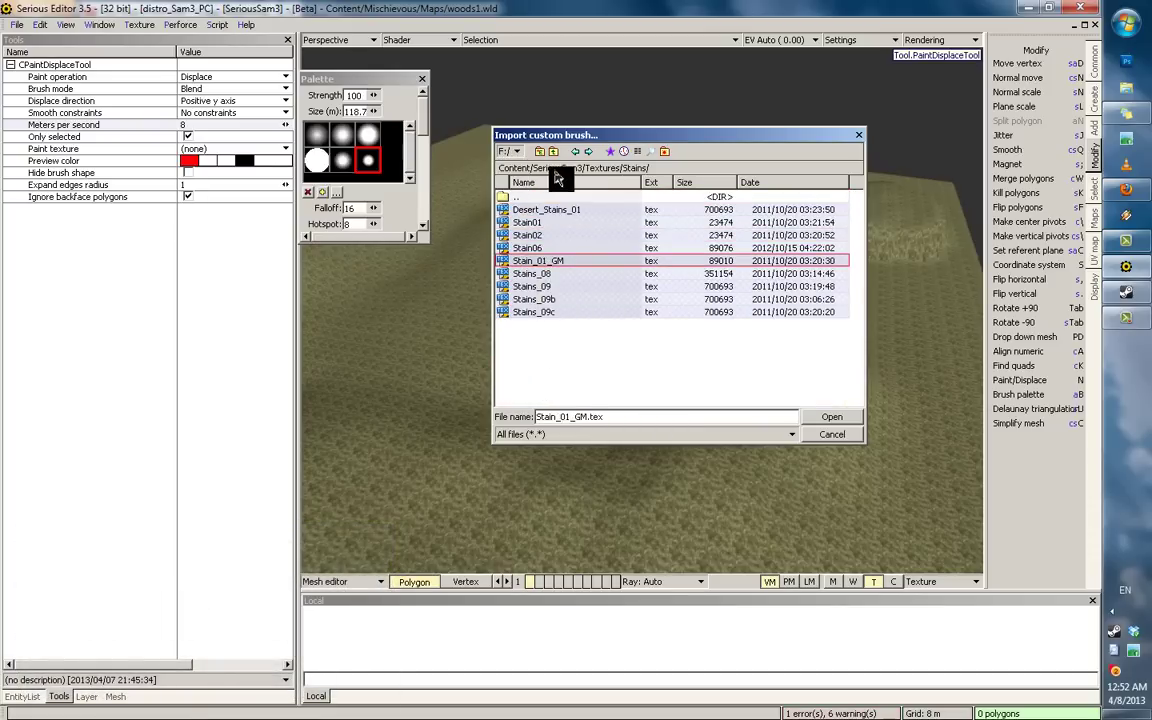
{"action": "left_click_drag", "start_coordinate": [556, 288], "coordinate": [544, 268]}
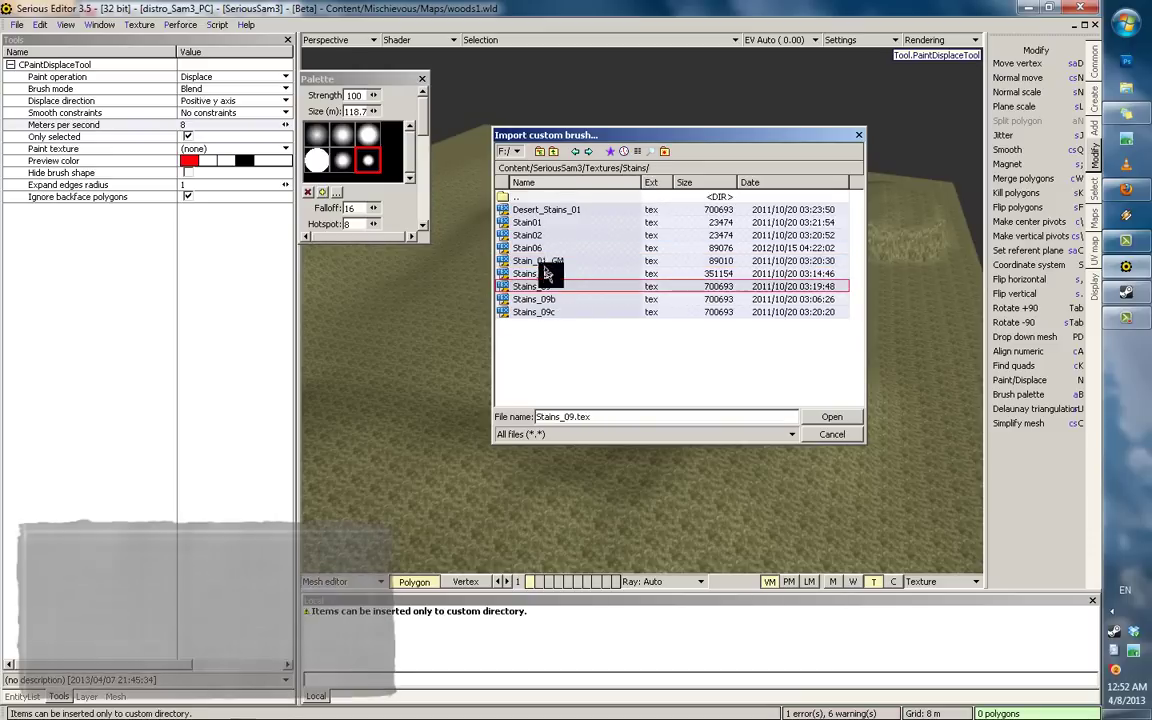
{"action": "left_click", "coordinate": [527, 266]}
{"action": "mouse_move", "coordinate": [548, 268]}
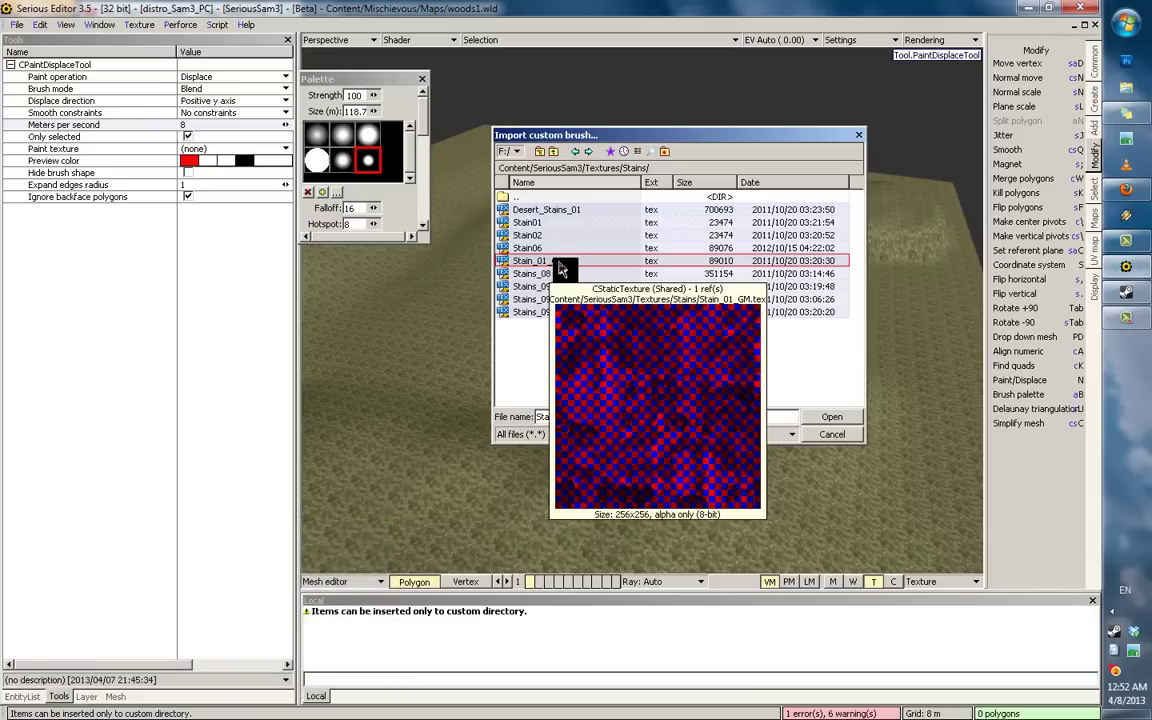
{"action": "double_click", "coordinate": [558, 268]}
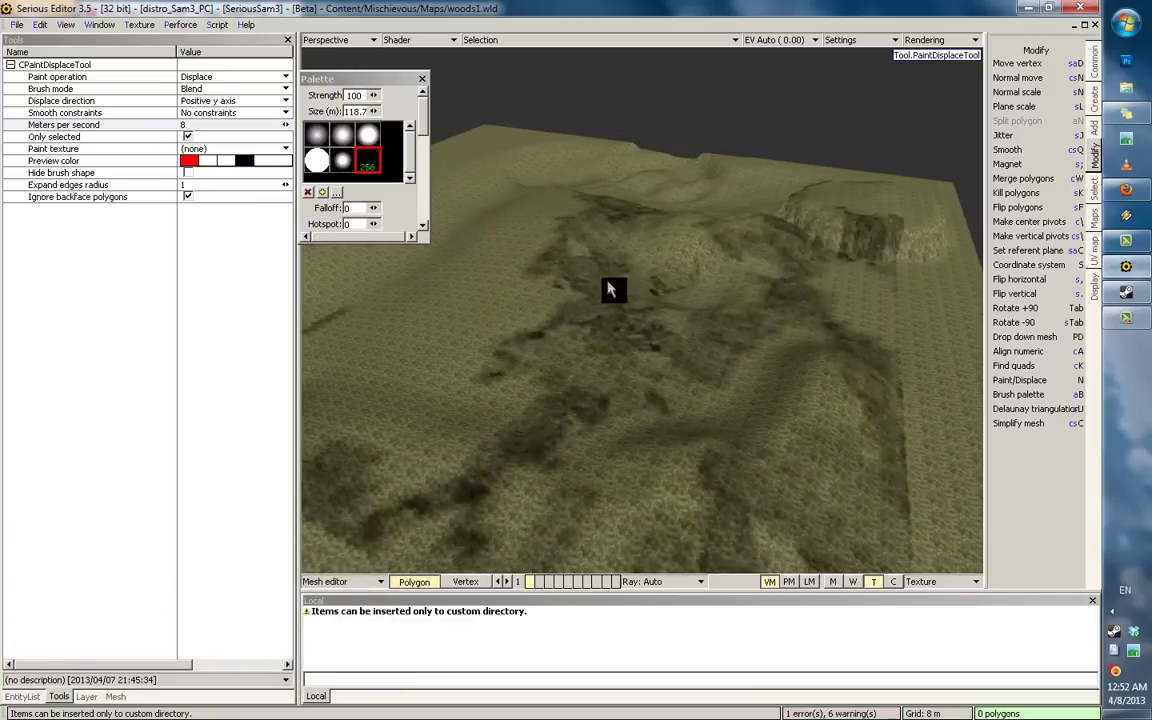
Step: Preview the imported stain brush over different parts of the terrain, both close up and from a distance
{"action": "middle_click_drag", "start_coordinate": [483, 280], "coordinate": [612, 262]}
{"action": "middle_click_drag", "start_coordinate": [645, 300], "coordinate": [581, 282]}
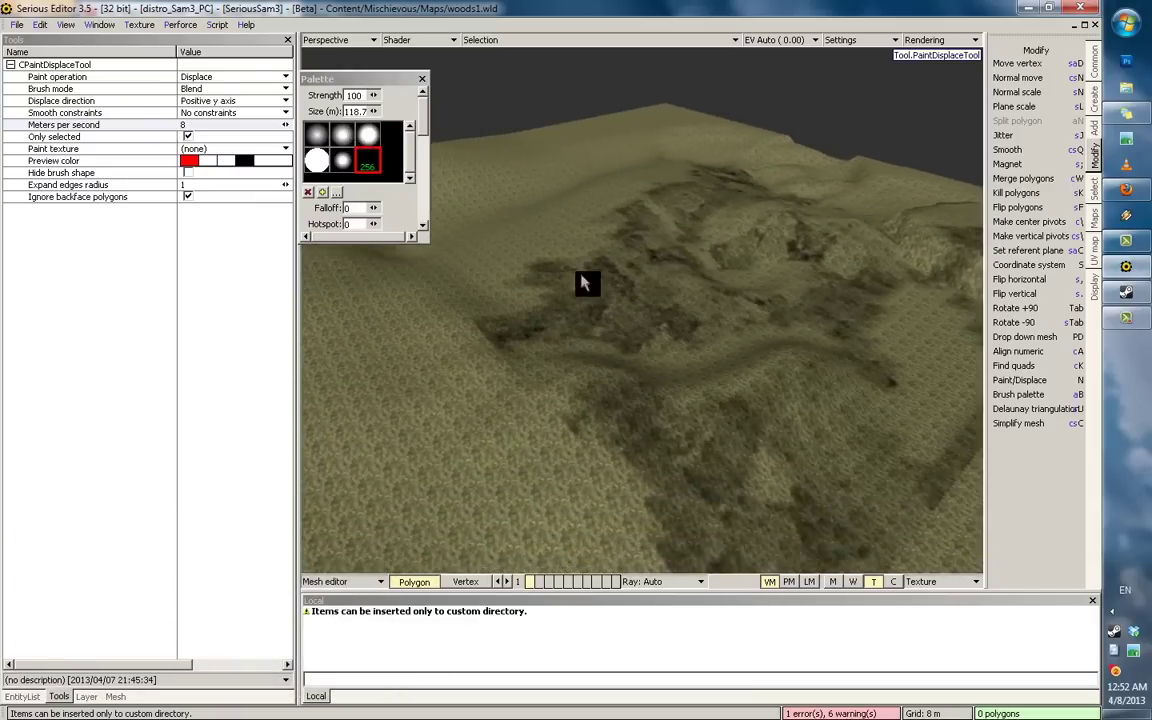
{"action": "scroll", "coordinate": [625, 250], "scroll_direction": "down", "scroll_amount": 3}
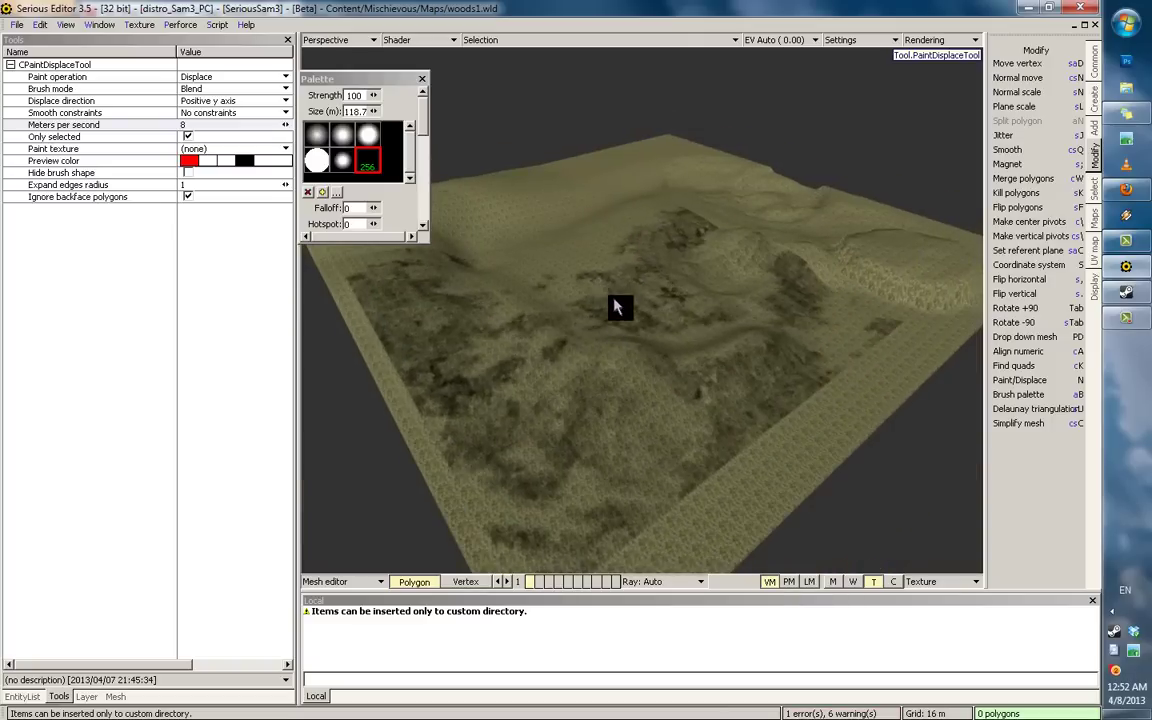
{"action": "scroll", "coordinate": [640, 300], "scroll_direction": "up", "scroll_amount": 3}
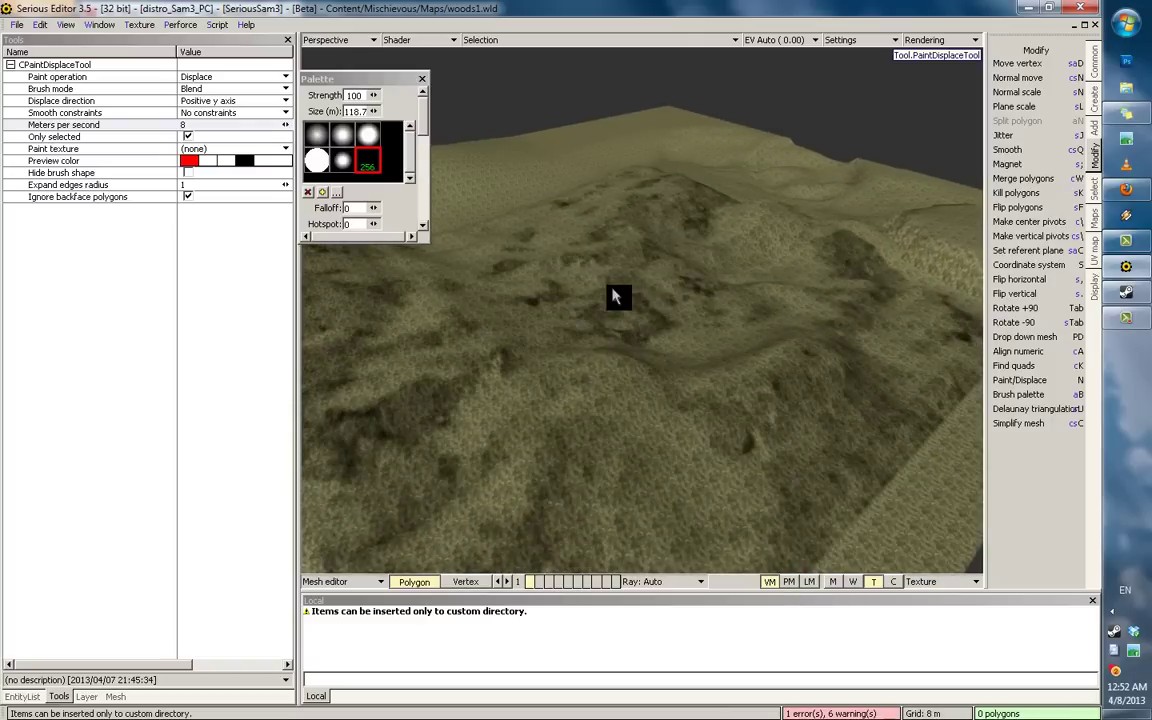
{"action": "scroll", "coordinate": [660, 210], "scroll_direction": "down", "scroll_amount": 3}
Step: Displace broad areas of the terrain with the stain brush at a size of about 119.3 m
{"action": "middle_click_drag", "start_coordinate": [684, 265], "coordinate": [764, 303]}
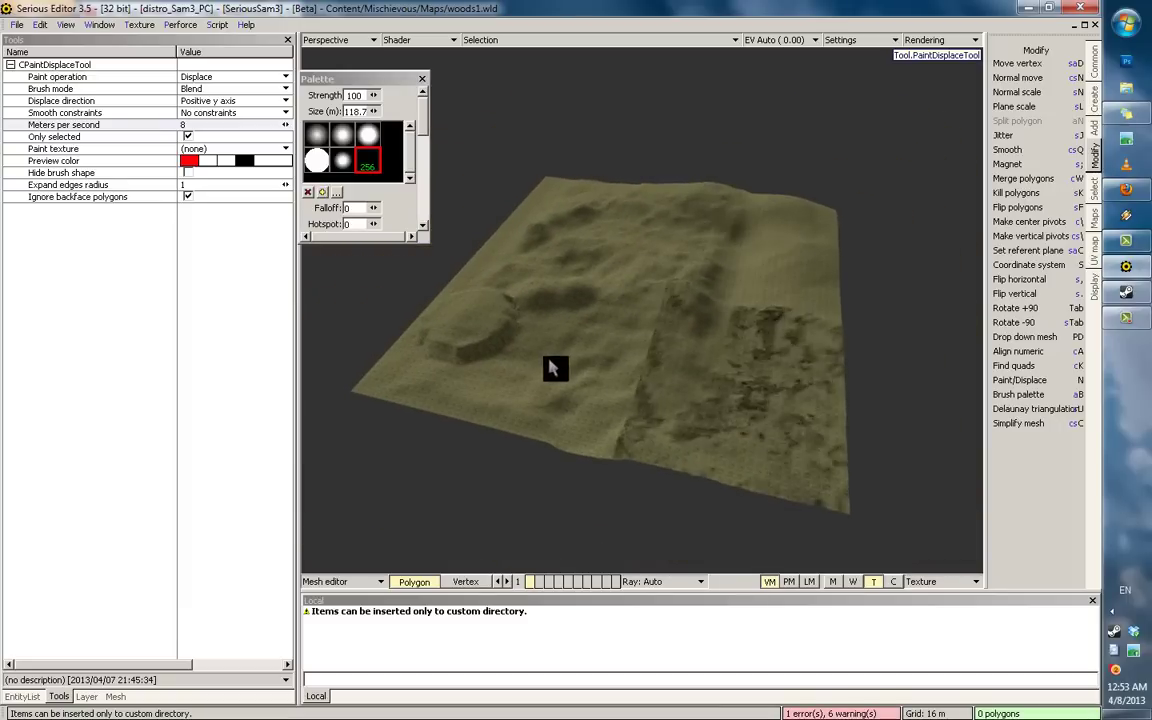
{"action": "middle_click_drag", "start_coordinate": [563, 210], "coordinate": [770, 280]}
{"action": "mouse_move", "coordinate": [768, 271]}
{"action": "left_mouse_down"}
{"action": "mouse_move", "coordinate": [753, 310]}
{"action": "mouse_move", "coordinate": [653, 327]}
{"action": "mouse_move", "coordinate": [594, 266]}
{"action": "mouse_move", "coordinate": [703, 290]}
{"action": "left_mouse_up"}
{"action": "scroll", "coordinate": [710, 305], "scroll_direction": "up", "scroll_amount": 4}
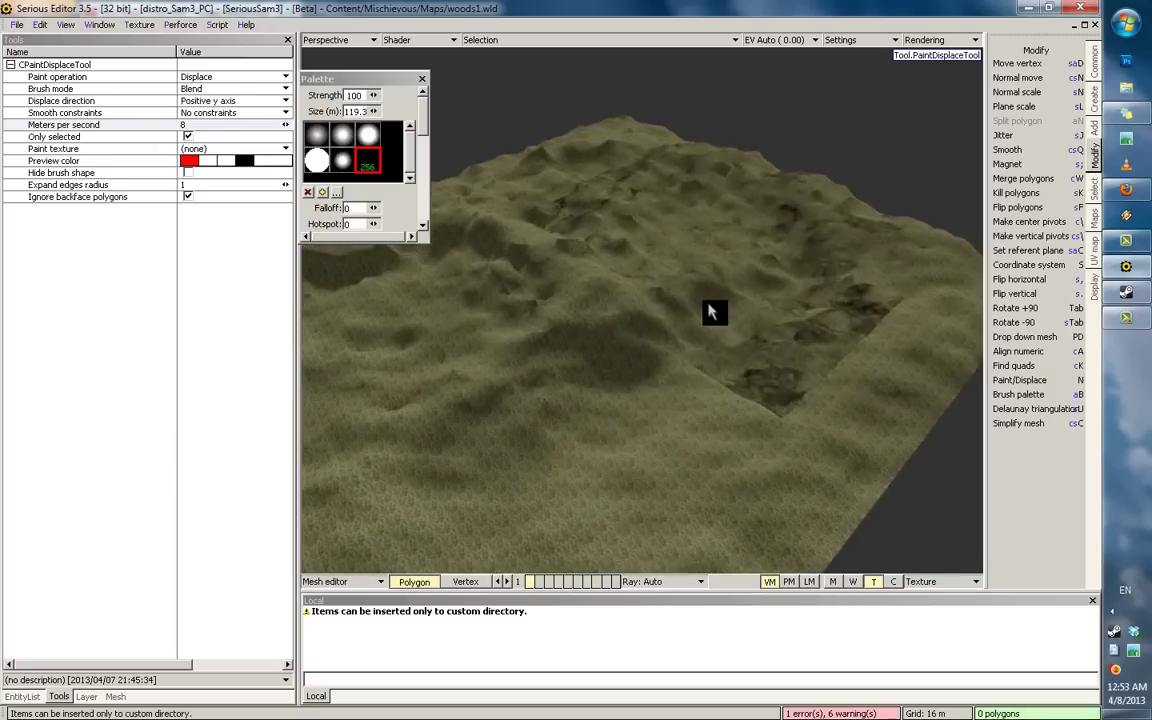
Step: Reduce the stain brush size to about 75.22 m and displace rugged bumps into the terrain's slopes
{"action": "mouse_move", "coordinate": [607, 241]}
{"action": "left_mouse_down"}
{"action": "mouse_move", "coordinate": [694, 226]}
{"action": "mouse_move", "coordinate": [619, 318]}
{"action": "mouse_move", "coordinate": [607, 199]}
{"action": "left_mouse_up"}
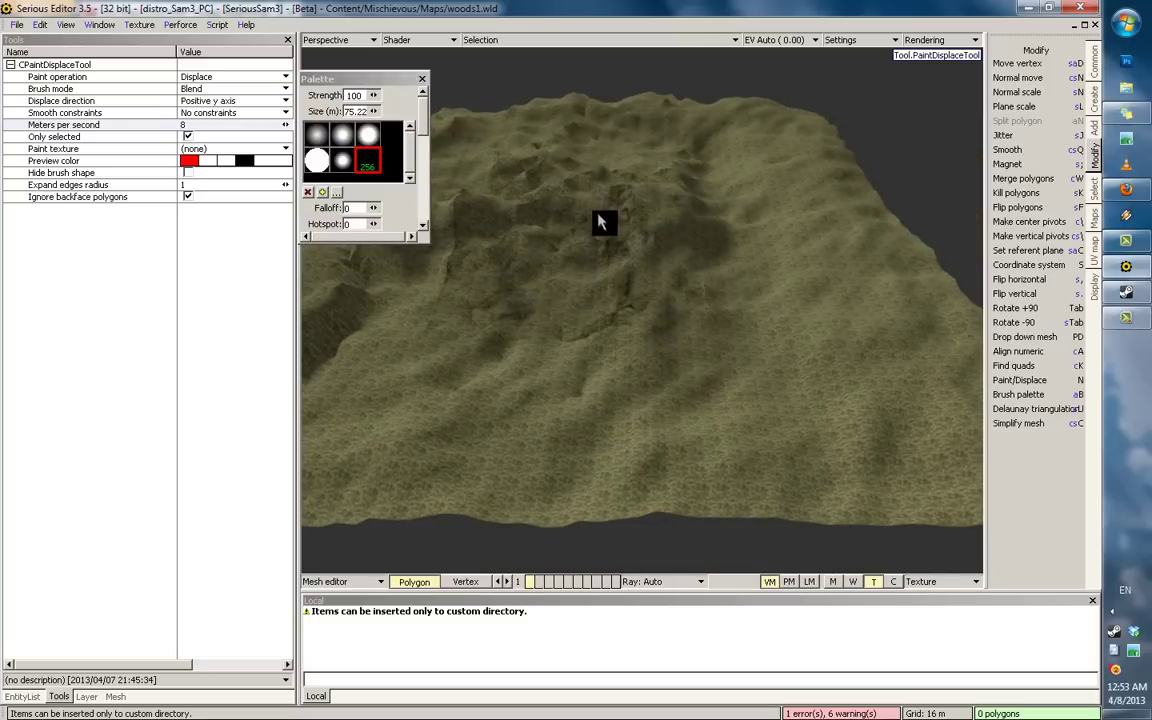
{"action": "mouse_move", "coordinate": [633, 288]}
{"action": "left_mouse_down"}
{"action": "mouse_move", "coordinate": [591, 309]}
{"action": "mouse_move", "coordinate": [594, 283]}
{"action": "mouse_move", "coordinate": [572, 340]}
{"action": "left_mouse_up"}
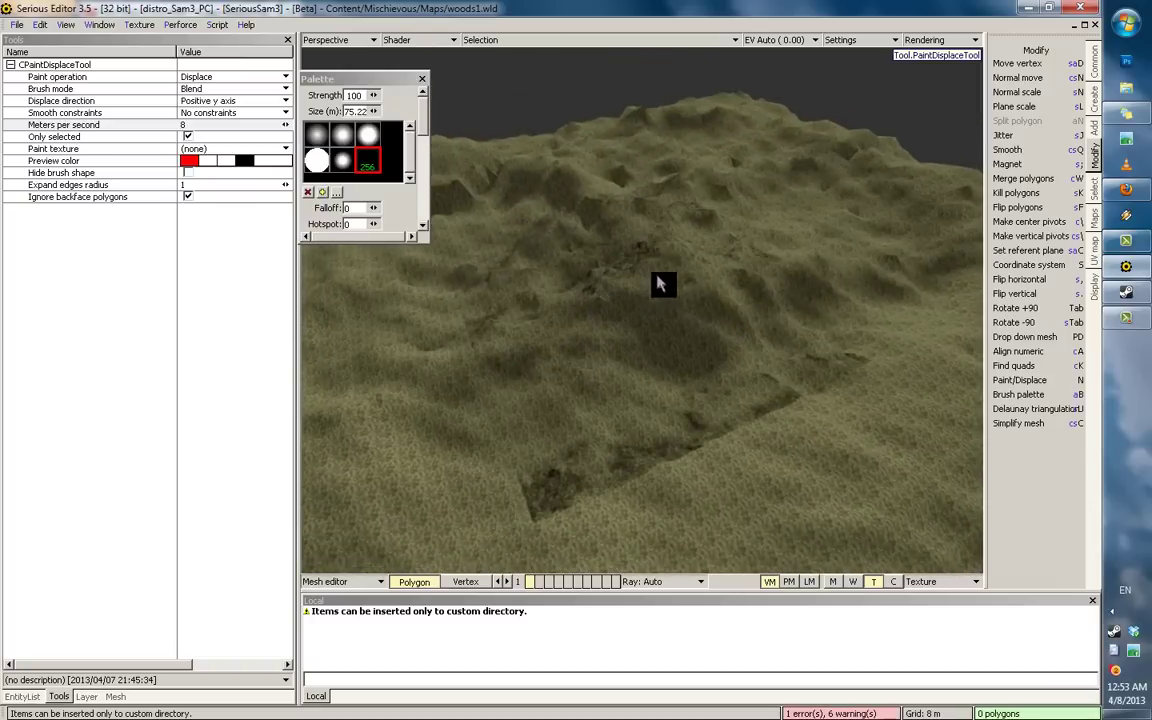
{"action": "left_click_drag", "start_coordinate": [660, 285], "coordinate": [698, 199]}
{"action": "mouse_move", "coordinate": [808, 297]}
{"action": "left_mouse_down"}
{"action": "mouse_move", "coordinate": [578, 285]}
{"action": "mouse_move", "coordinate": [694, 342]}
{"action": "mouse_move", "coordinate": [720, 275]}
{"action": "mouse_move", "coordinate": [702, 384]}
{"action": "left_mouse_up"}
{"action": "scroll", "coordinate": [720, 275], "scroll_direction": "down", "scroll_amount": 3}
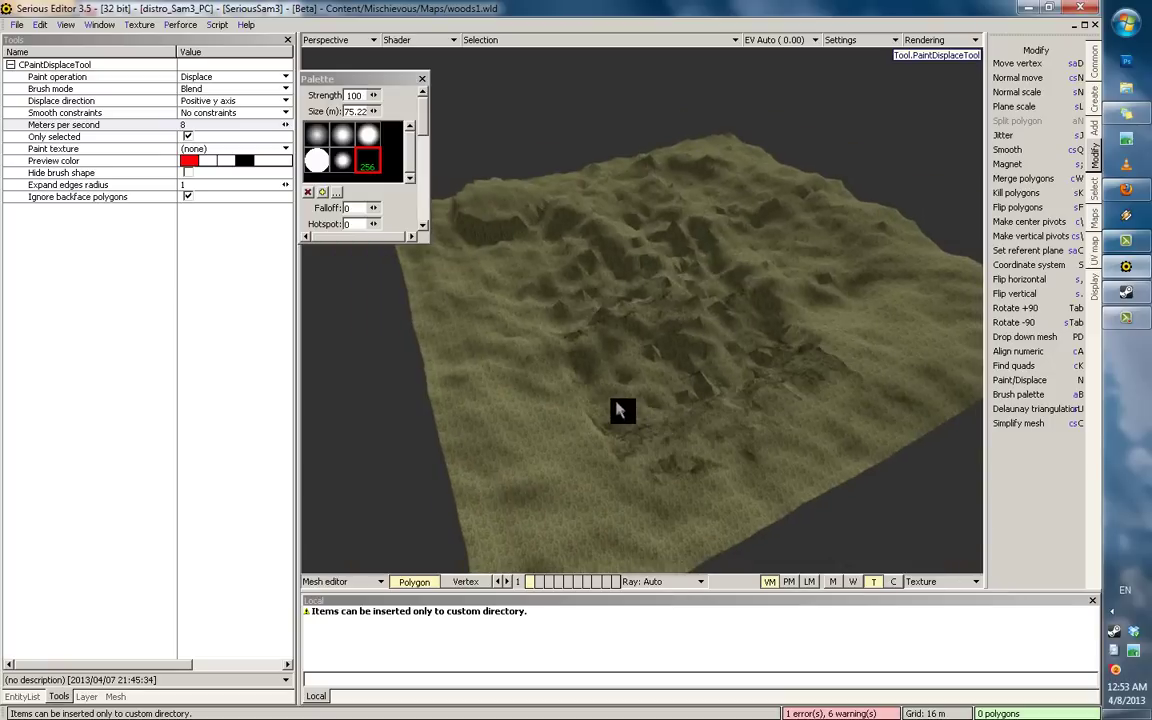
Step: Build up jagged, rocky relief across the hill with repeated stain brush strokes from several sides
{"action": "mouse_move", "coordinate": [620, 410]}
{"action": "left_mouse_down"}
{"action": "mouse_move", "coordinate": [658, 368]}
{"action": "mouse_move", "coordinate": [769, 337]}
{"action": "mouse_move", "coordinate": [712, 365]}
{"action": "mouse_move", "coordinate": [635, 312]}
{"action": "mouse_move", "coordinate": [725, 324]}
{"action": "mouse_move", "coordinate": [671, 368]}
{"action": "mouse_move", "coordinate": [697, 249]}
{"action": "mouse_move", "coordinate": [656, 260]}
{"action": "mouse_move", "coordinate": [640, 248]}
{"action": "left_mouse_up"}
{"action": "mouse_move", "coordinate": [640, 248]}
{"action": "middle_mouse_down"}
{"action": "mouse_move", "coordinate": [766, 273]}
{"action": "mouse_move", "coordinate": [700, 300]}
{"action": "middle_mouse_up"}
{"action": "mouse_move", "coordinate": [700, 300]}
{"action": "left_mouse_down"}
{"action": "mouse_move", "coordinate": [609, 404]}
{"action": "mouse_move", "coordinate": [650, 399]}
{"action": "mouse_move", "coordinate": [600, 340]}
{"action": "left_mouse_up"}
{"action": "mouse_move", "coordinate": [600, 340]}
{"action": "middle_mouse_down"}
{"action": "mouse_move", "coordinate": [668, 338]}
{"action": "mouse_move", "coordinate": [640, 373]}
{"action": "mouse_move", "coordinate": [428, 107]}
{"action": "middle_mouse_up"}
{"action": "mouse_move", "coordinate": [617, 180]}
{"action": "middle_mouse_down"}
{"action": "mouse_move", "coordinate": [590, 219]}
{"action": "mouse_move", "coordinate": [635, 266]}
{"action": "middle_mouse_up"}
{"action": "left_click_drag", "start_coordinate": [635, 266], "coordinate": [625, 250]}
{"action": "mouse_move", "coordinate": [625, 250]}
{"action": "middle_mouse_down"}
{"action": "mouse_move", "coordinate": [674, 277]}
{"action": "mouse_move", "coordinate": [571, 327]}
{"action": "middle_mouse_up"}
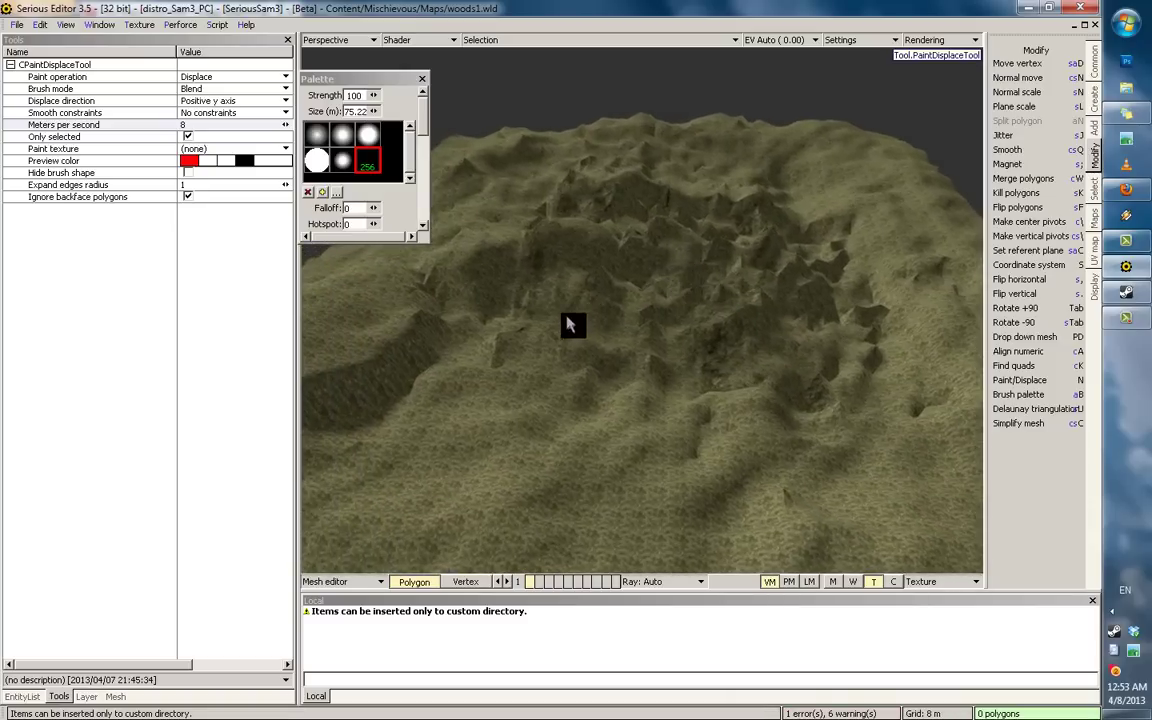
{"action": "mouse_move", "coordinate": [571, 327]}
{"action": "left_mouse_down"}
{"action": "mouse_move", "coordinate": [584, 242]}
{"action": "mouse_move", "coordinate": [764, 270]}
{"action": "mouse_move", "coordinate": [761, 303]}
{"action": "mouse_move", "coordinate": [740, 303]}
{"action": "left_mouse_up"}
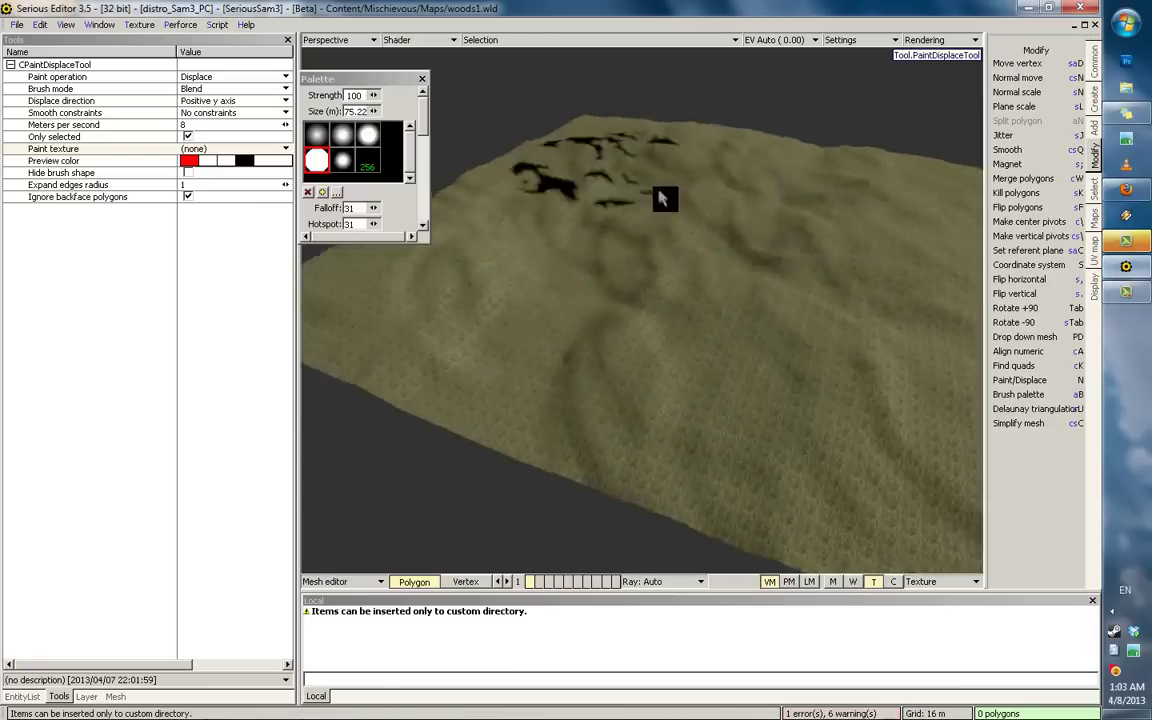
Step: Sculpt soft hills and valleys across the terrain with the round palette brushes, using 100 meters per second and about 33.99 m size
{"action": "mouse_move", "coordinate": [663, 193]}
{"action": "middle_mouse_down"}
{"action": "mouse_move", "coordinate": [648, 249]}
{"action": "mouse_move", "coordinate": [530, 352]}
{"action": "mouse_move", "coordinate": [373, 183]}
{"action": "mouse_move", "coordinate": [440, 327]}
{"action": "middle_mouse_up"}
{"action": "left_click_drag", "start_coordinate": [440, 327], "coordinate": [748, 298]}
{"action": "middle_click_drag", "start_coordinate": [748, 298], "coordinate": [375, 165]}
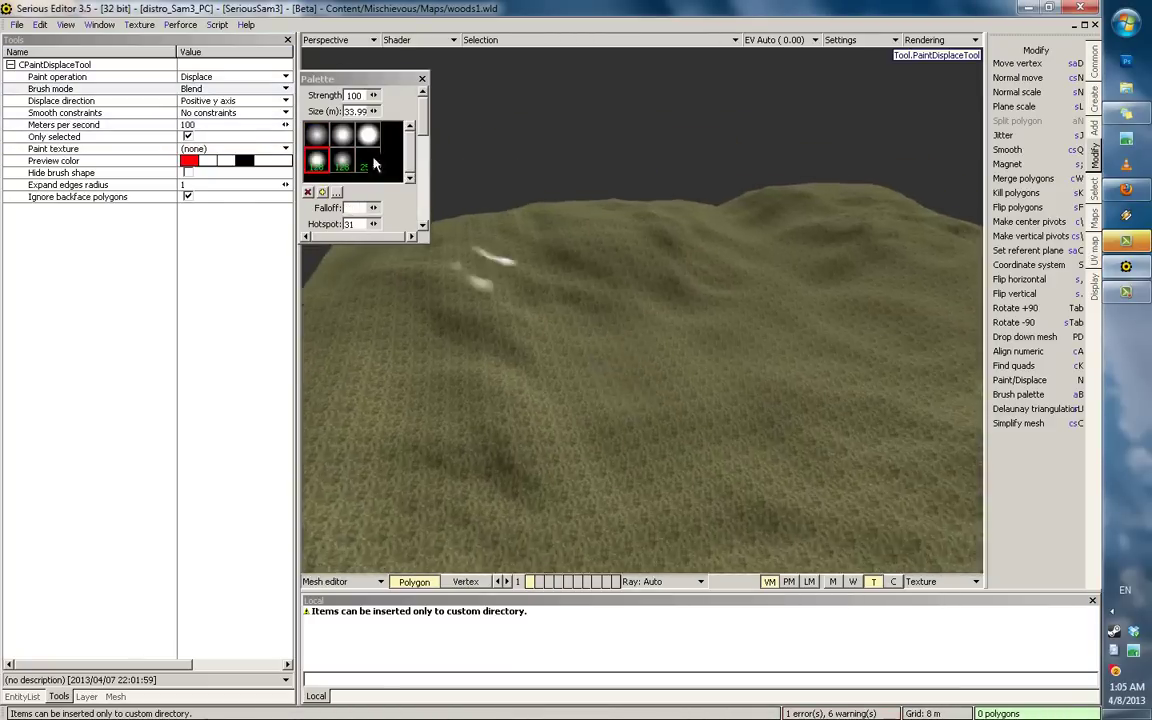
{"action": "left_click_drag", "start_coordinate": [375, 165], "coordinate": [517, 384]}
{"action": "mouse_move", "coordinate": [517, 384]}
{"action": "middle_mouse_down"}
{"action": "mouse_move", "coordinate": [676, 319]}
{"action": "mouse_move", "coordinate": [694, 330]}
{"action": "mouse_move", "coordinate": [670, 369]}
{"action": "mouse_move", "coordinate": [626, 311]}
{"action": "mouse_move", "coordinate": [573, 306]}
{"action": "mouse_move", "coordinate": [669, 491]}
{"action": "mouse_move", "coordinate": [681, 257]}
{"action": "middle_mouse_up"}
{"action": "left_click", "coordinate": [368, 160]}
{"action": "left_click", "coordinate": [316, 160]}
Step: Assign FreshGrass_04_CM.tex as the terrain shader's base texture and leave the Paint/Displace tool
{"action": "left_click", "coordinate": [87, 696]}
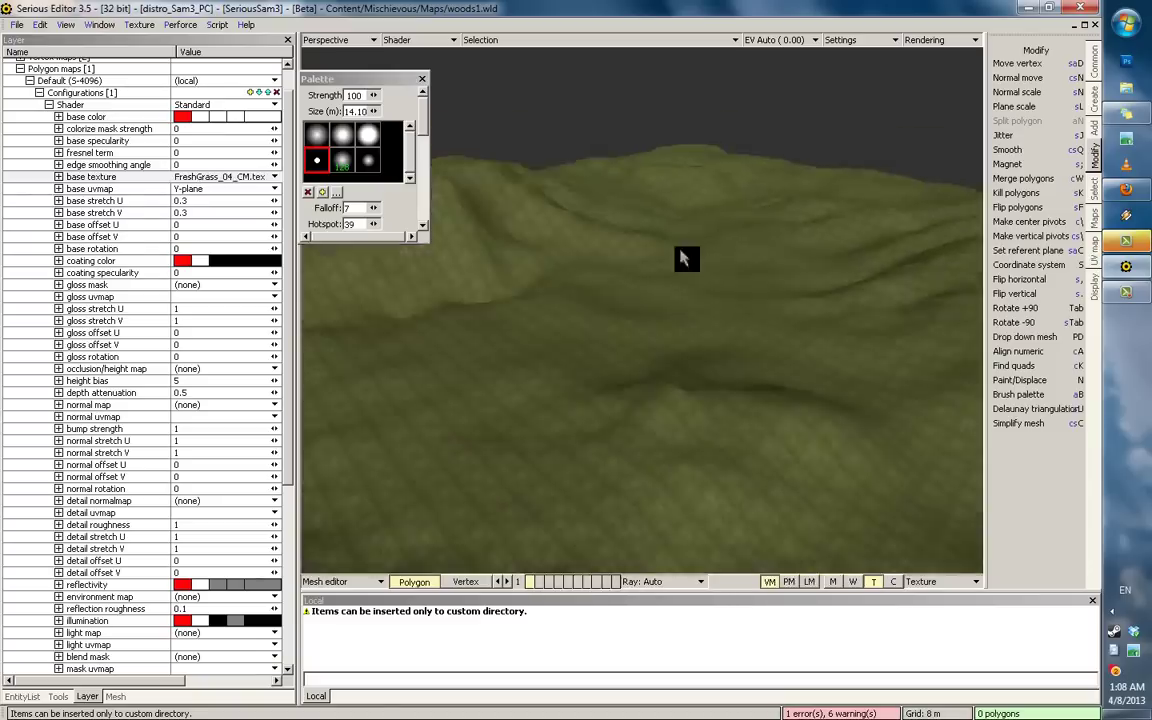
{"action": "left_click", "coordinate": [233, 152]}
{"action": "key", "text": "Escape"}
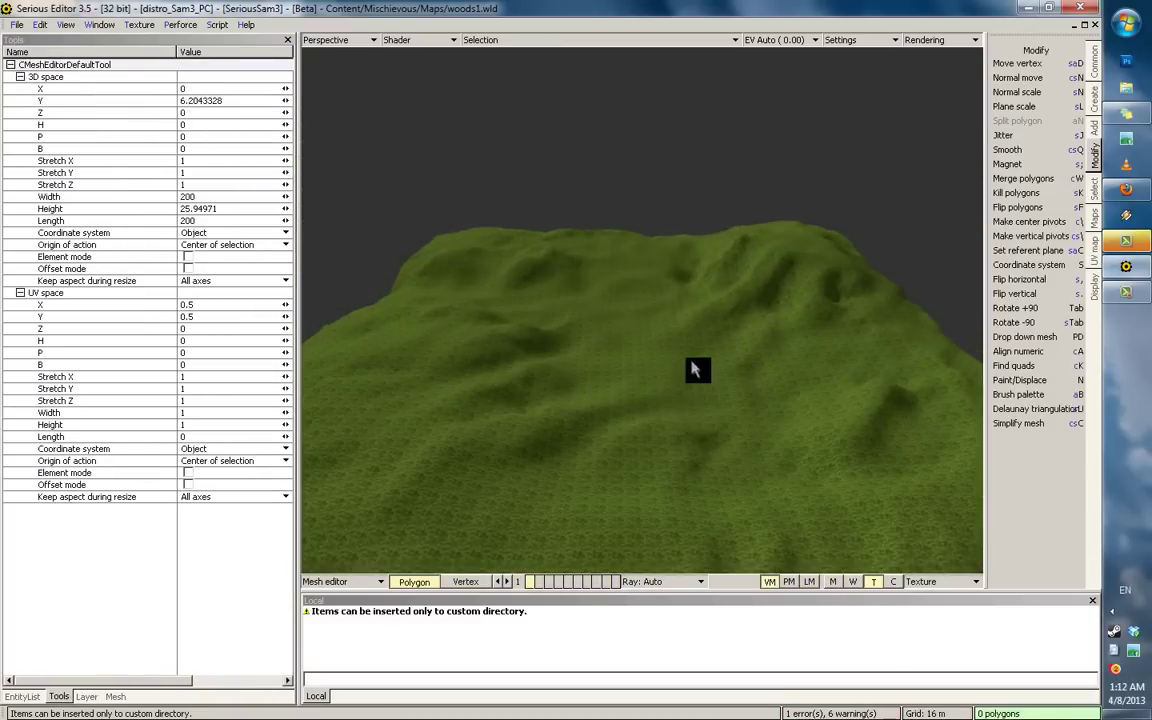
Step: Reactivate the Paint/Displace tool and preview the brush over the middle of the grassy terrain
{"action": "middle_click_drag", "start_coordinate": [684, 274], "coordinate": [676, 302]}
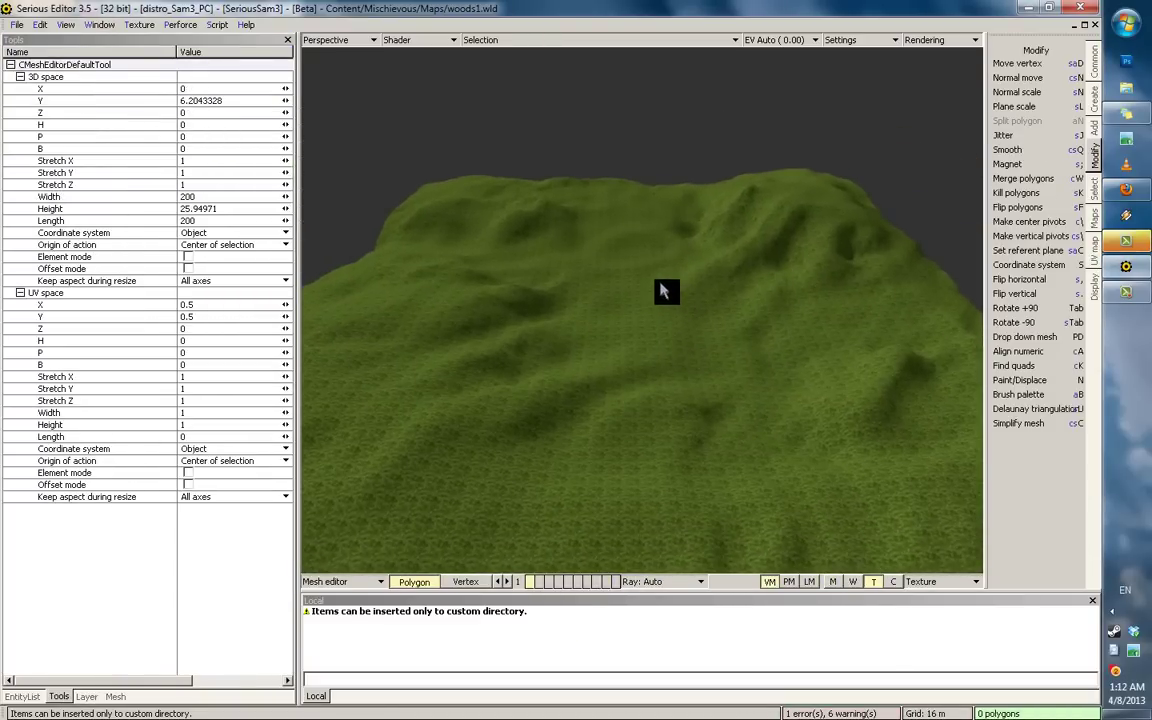
{"action": "key", "text": "n"}
{"action": "mouse_move", "coordinate": [686, 324]}
{"action": "left_mouse_down"}
{"action": "mouse_move", "coordinate": [666, 338]}
{"action": "mouse_move", "coordinate": [670, 317]}
{"action": "mouse_move", "coordinate": [671, 335]}
{"action": "left_mouse_up"}
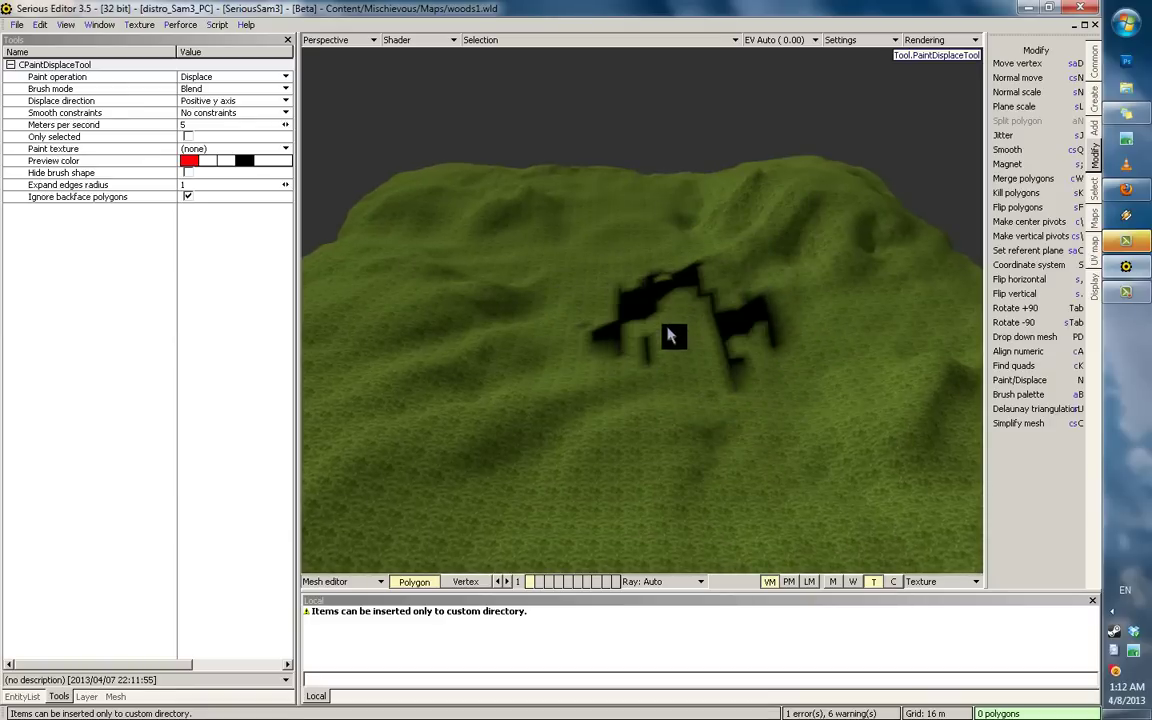
{"action": "scroll", "coordinate": [450, 237], "scroll_direction": "up", "scroll_amount": 2}
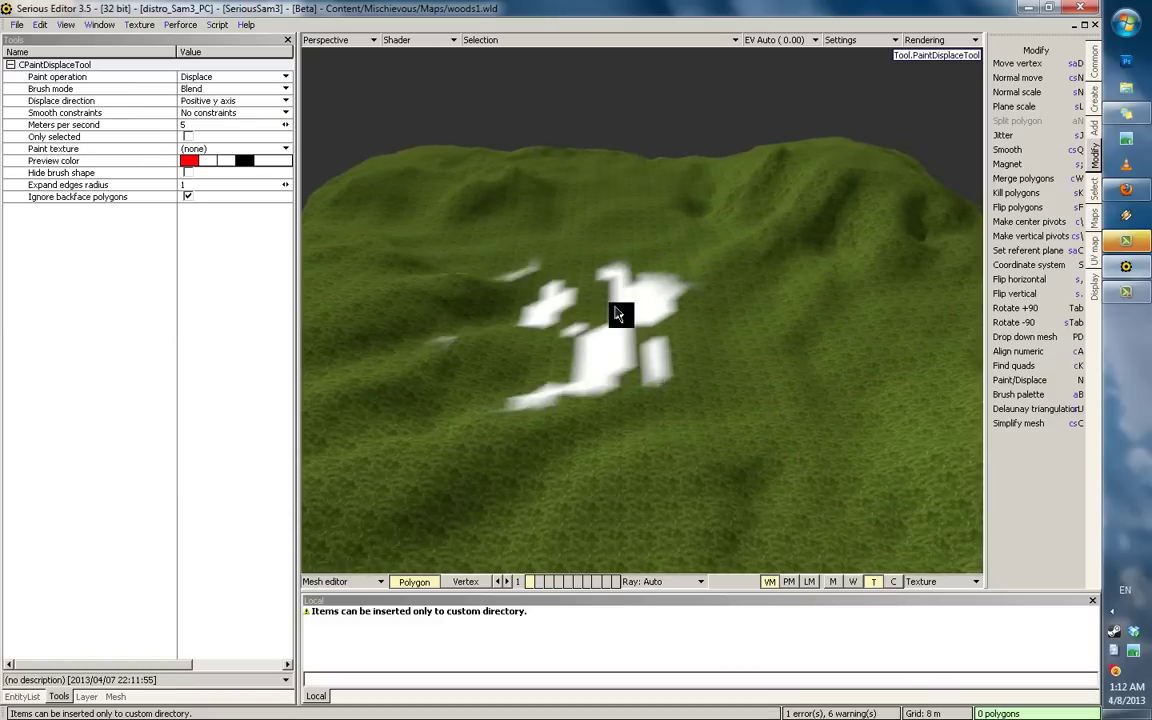
{"action": "scroll", "coordinate": [680, 320], "scroll_direction": "up", "scroll_amount": 2}
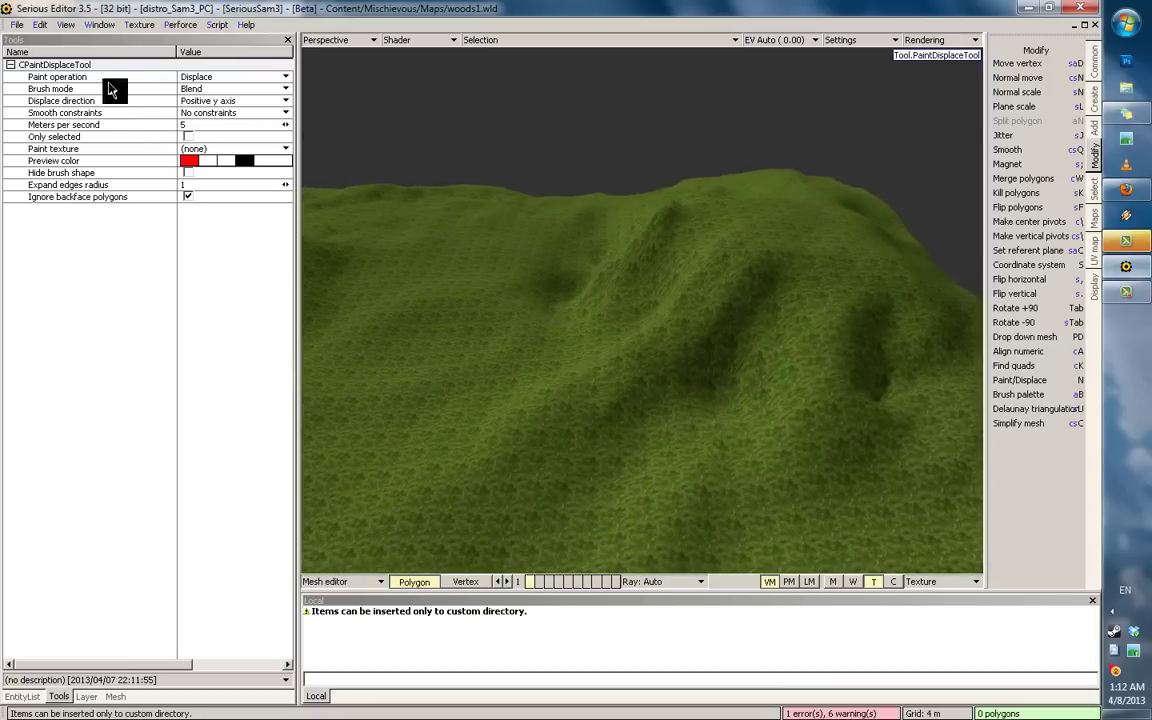
Step: Set the paint operation to Smooth and try smoothing the sharp ridge on the hill
{"action": "left_click", "coordinate": [12, 80]}
{"action": "left_click", "coordinate": [217, 79]}
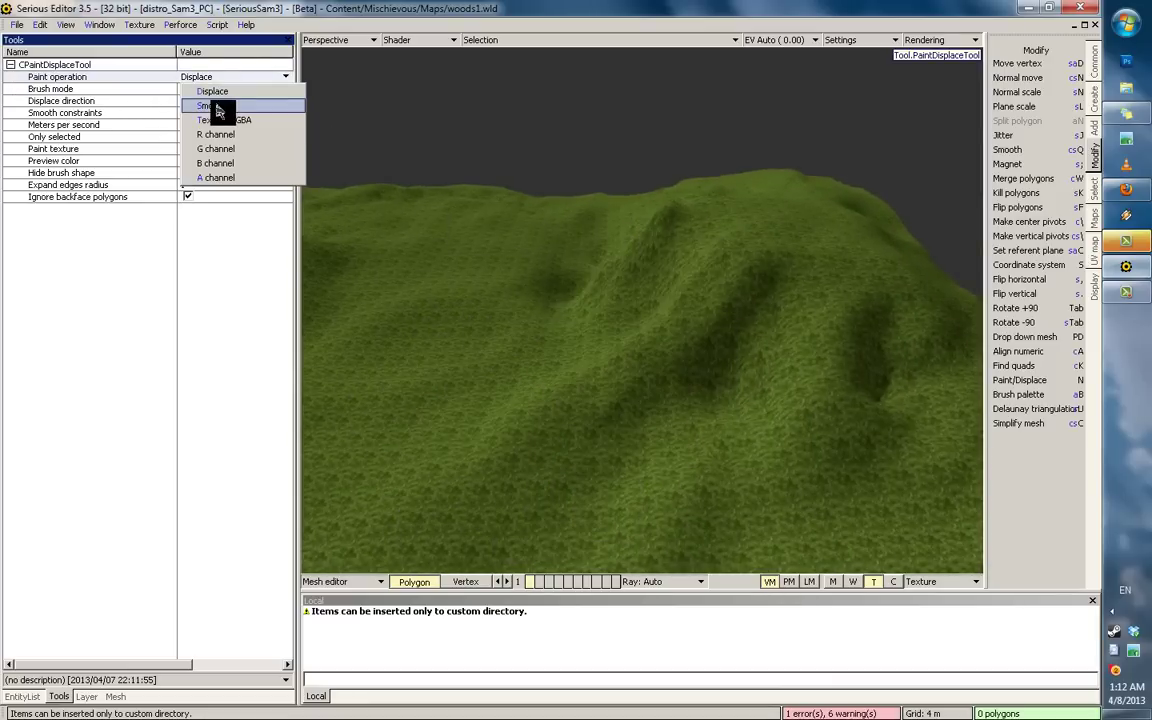
{"action": "left_click", "coordinate": [219, 111]}
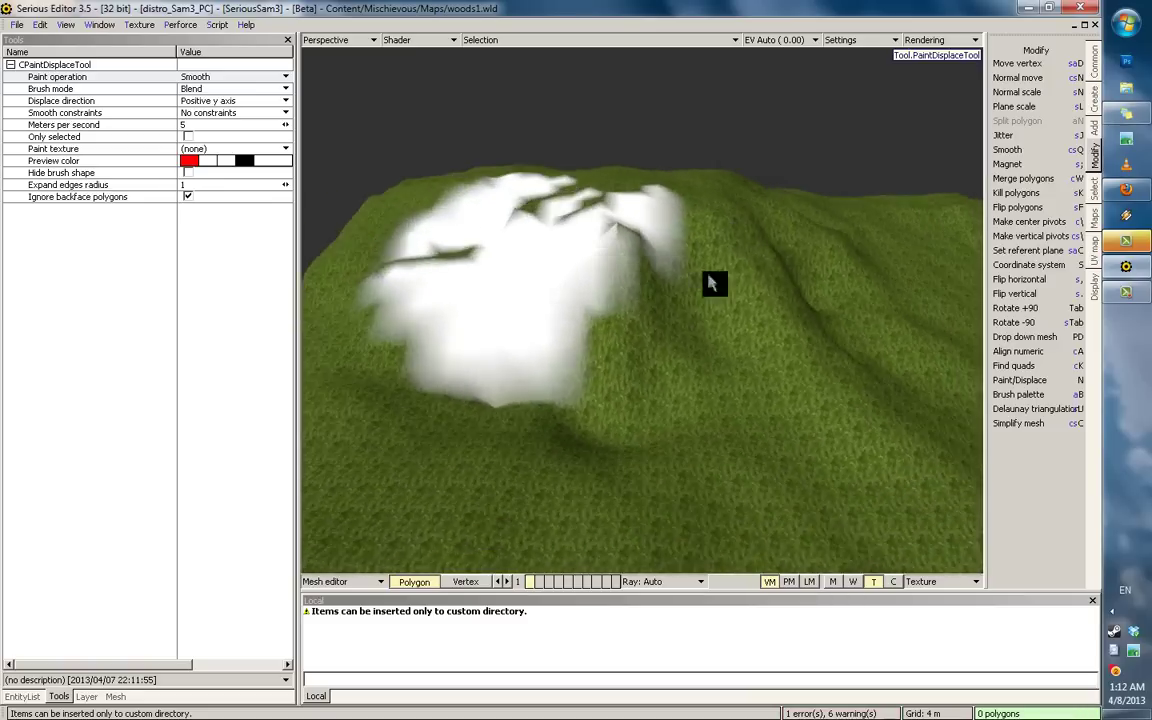
{"action": "mouse_move", "coordinate": [709, 277]}
{"action": "middle_mouse_down"}
{"action": "mouse_move", "coordinate": [565, 272]}
{"action": "mouse_move", "coordinate": [758, 157]}
{"action": "mouse_move", "coordinate": [805, 152]}
{"action": "mouse_move", "coordinate": [828, 134]}
{"action": "mouse_move", "coordinate": [762, 175]}
{"action": "mouse_move", "coordinate": [663, 170]}
{"action": "mouse_move", "coordinate": [635, 147]}
{"action": "mouse_move", "coordinate": [553, 165]}
{"action": "middle_mouse_up"}
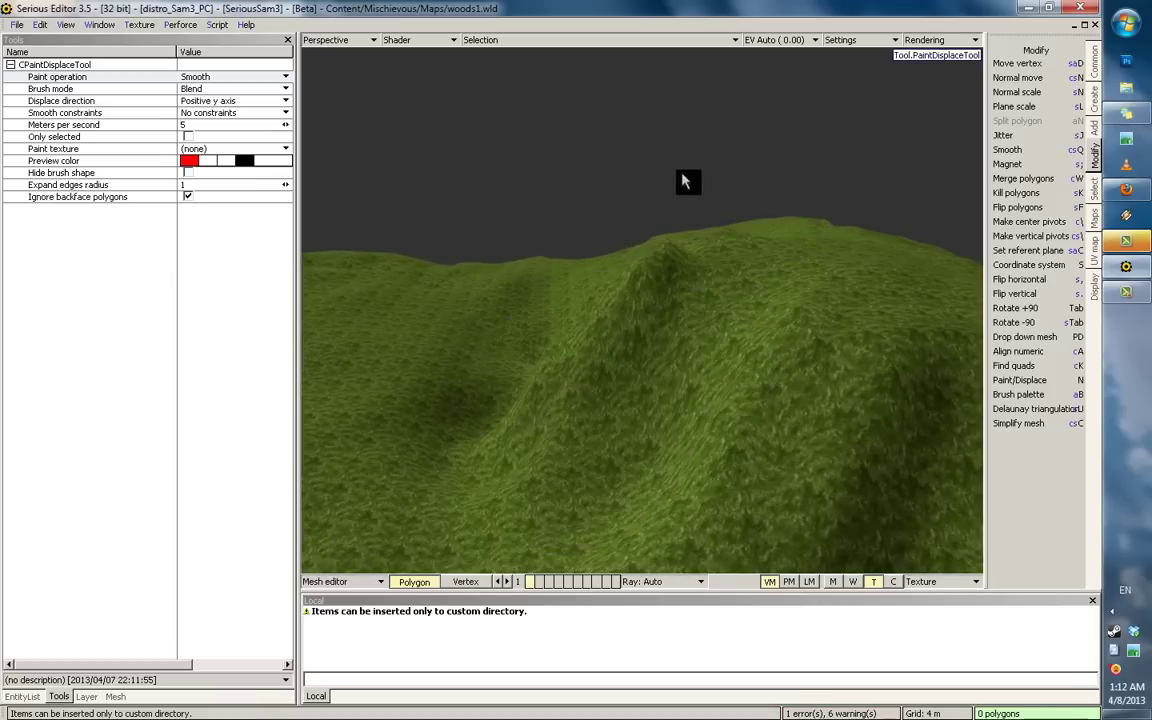
{"action": "mouse_move", "coordinate": [653, 216]}
{"action": "middle_mouse_down"}
{"action": "mouse_move", "coordinate": [710, 144]}
{"action": "mouse_move", "coordinate": [661, 303]}
{"action": "middle_mouse_up"}
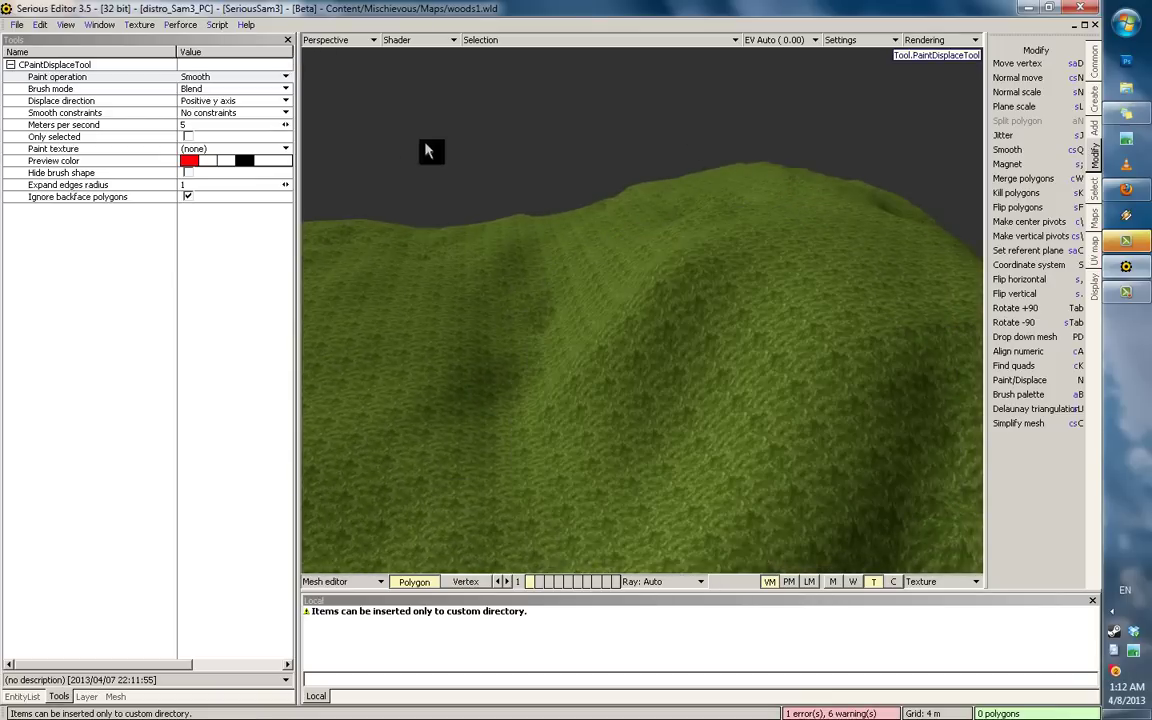
{"action": "middle_click_drag", "start_coordinate": [427, 150], "coordinate": [532, 232]}
Step: Restrict painting to selected polygons only and preview the brush over the terrain
{"action": "left_click", "coordinate": [79, 139]}
{"action": "left_click", "coordinate": [191, 139]}
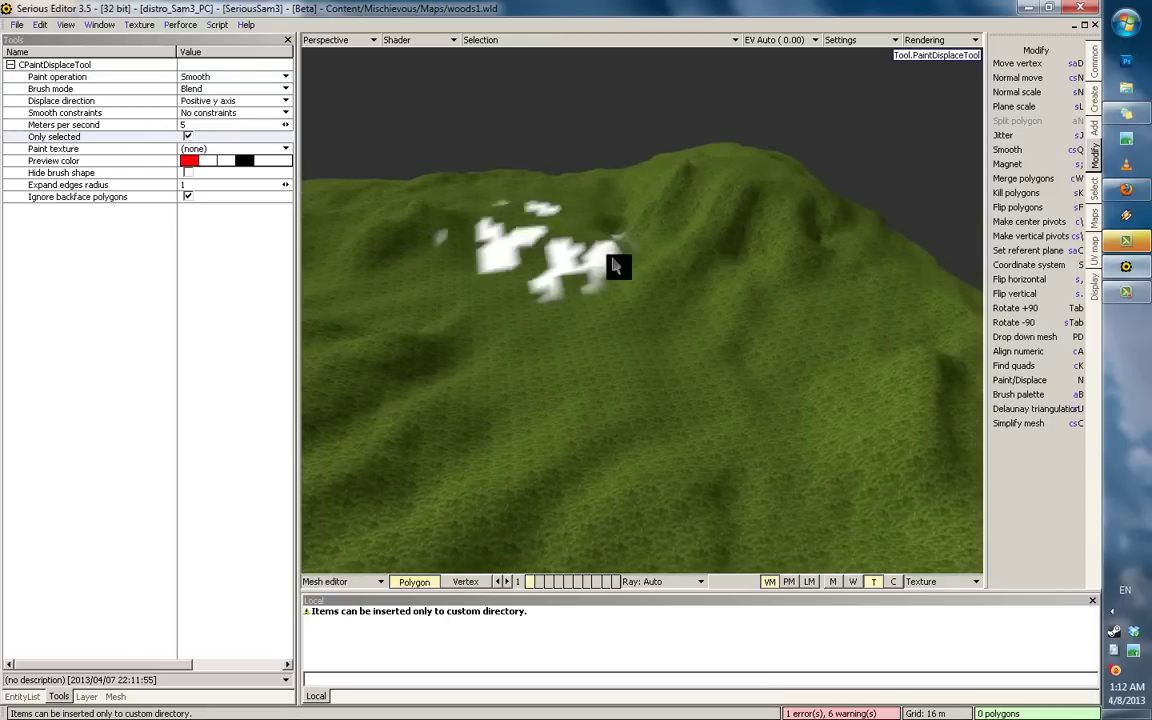
{"action": "middle_click_drag", "start_coordinate": [615, 262], "coordinate": [616, 226]}
{"action": "left_click", "coordinate": [128, 140]}
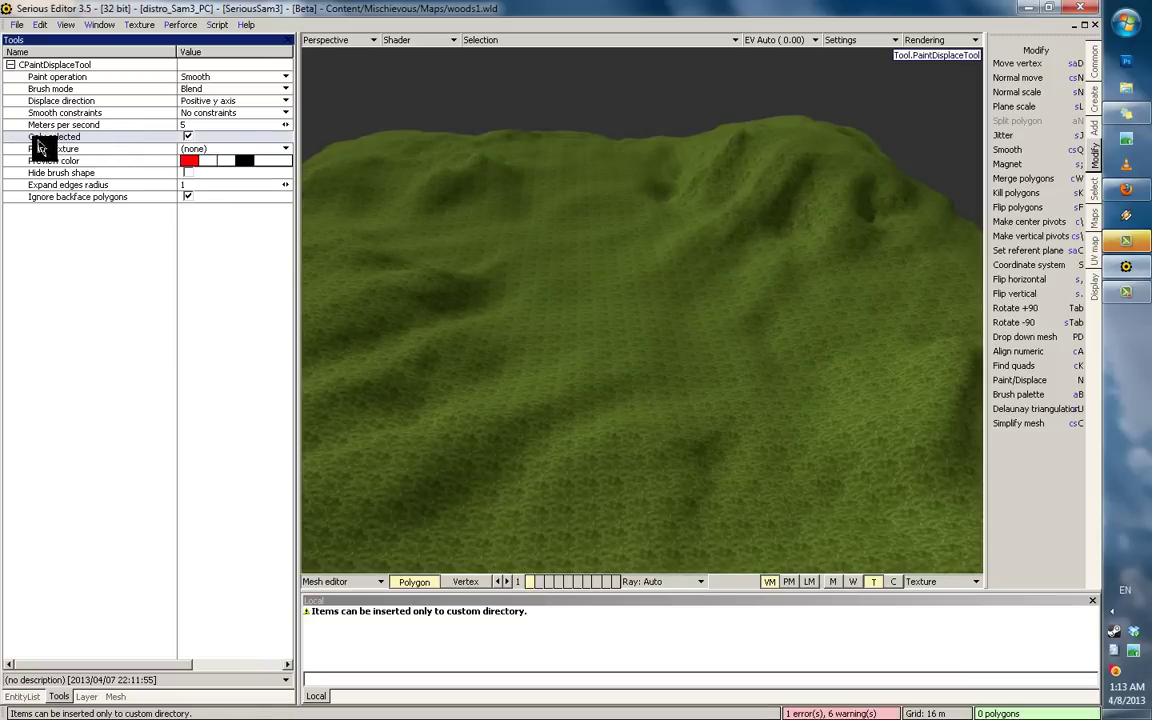
{"action": "middle_click_drag", "start_coordinate": [612, 221], "coordinate": [655, 307]}
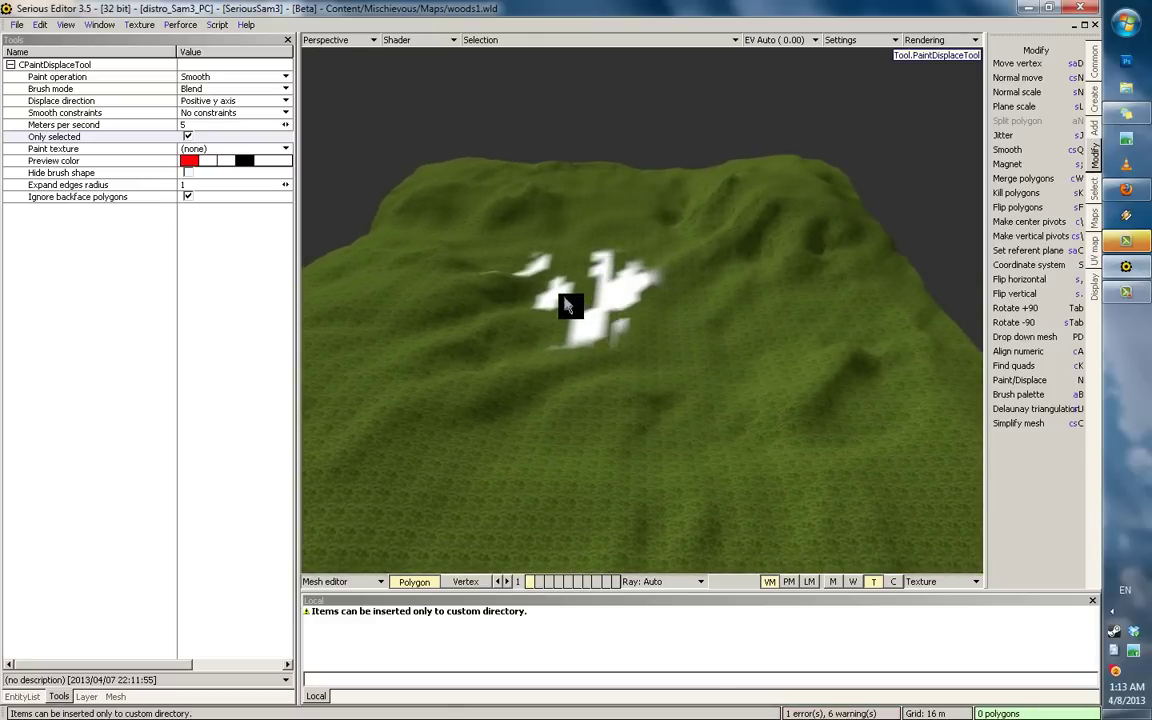
Step: Select a patch of polygons in the middle of the terrain and resume the Paint/Displace tool
{"action": "key", "text": "Escape"}
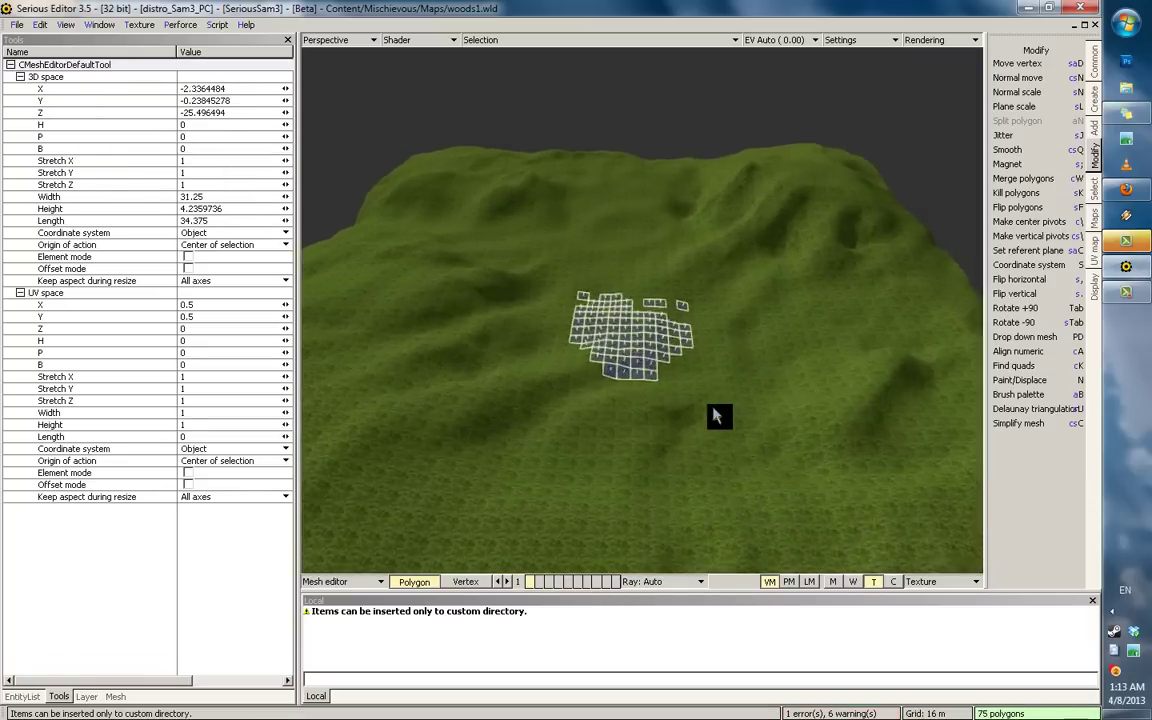
{"action": "key", "text": "n"}
{"action": "scroll", "coordinate": [764, 290], "scroll_direction": "up", "scroll_amount": 5}
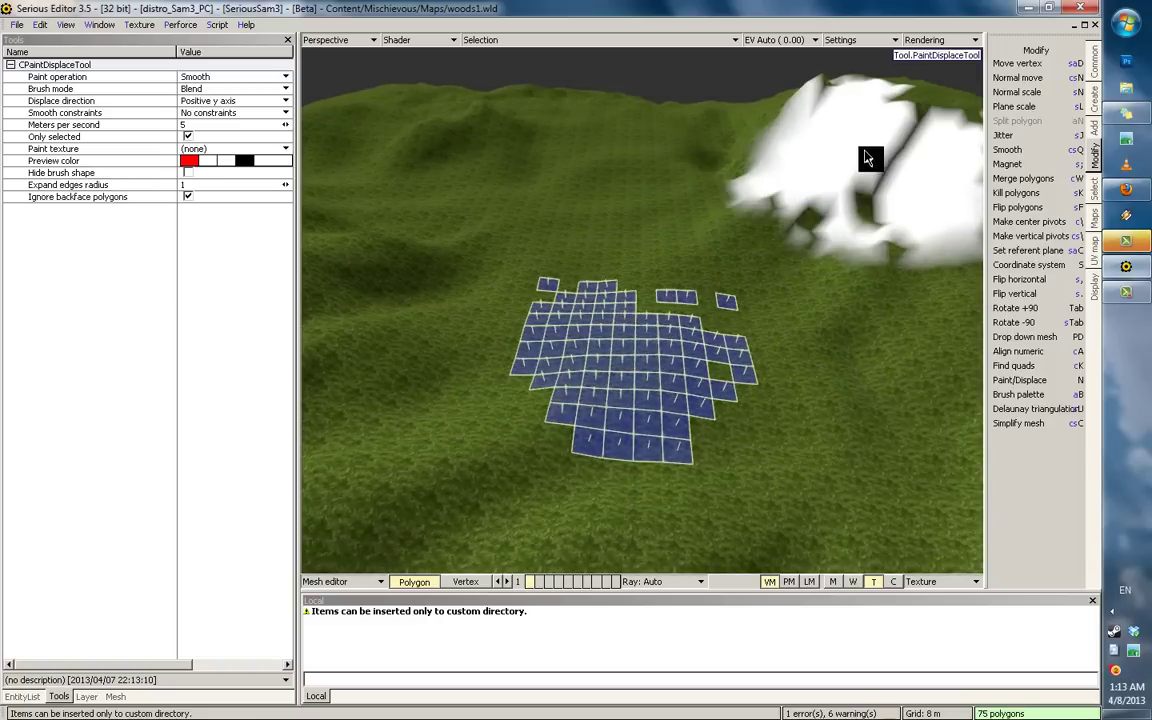
Step: Set the paint operation to Displace, try raising the selected polygons, and exit the tool with the selection cleared
{"action": "left_click", "coordinate": [222, 77]}
{"action": "left_click", "coordinate": [219, 91]}
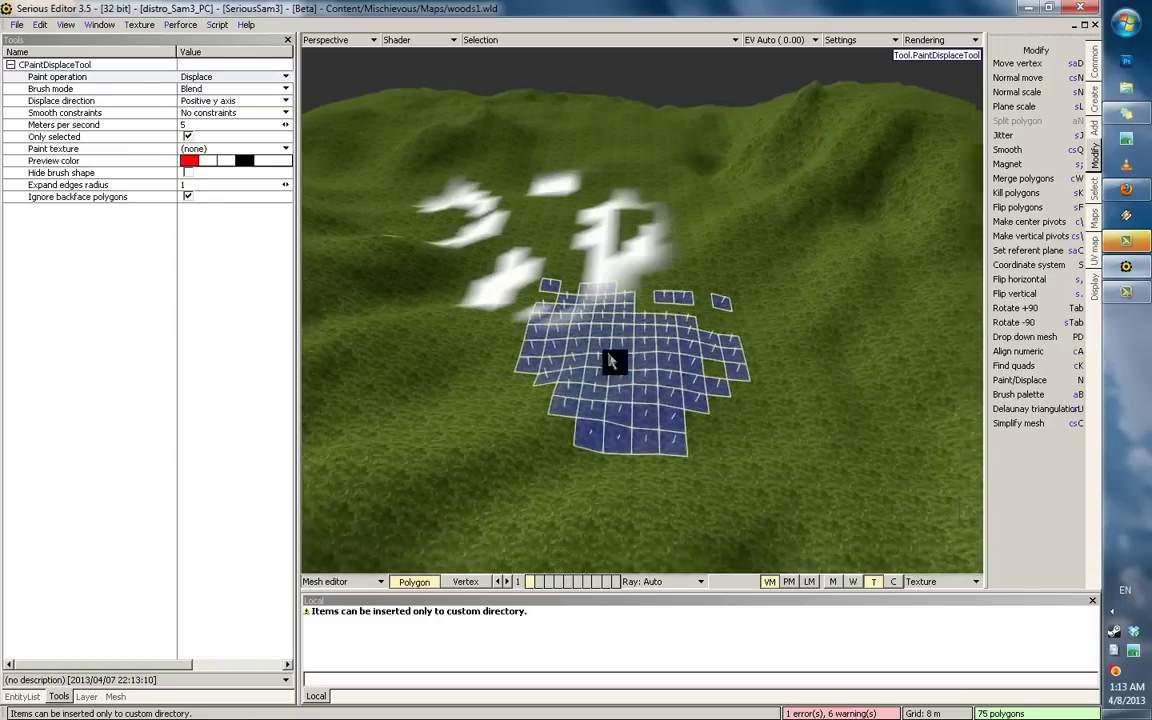
{"action": "left_click_drag", "start_coordinate": [640, 352], "coordinate": [662, 347]}
{"action": "scroll", "coordinate": [821, 289], "scroll_direction": "down", "scroll_amount": 3}
{"action": "scroll", "coordinate": [821, 291], "scroll_direction": "down", "scroll_amount": 1}
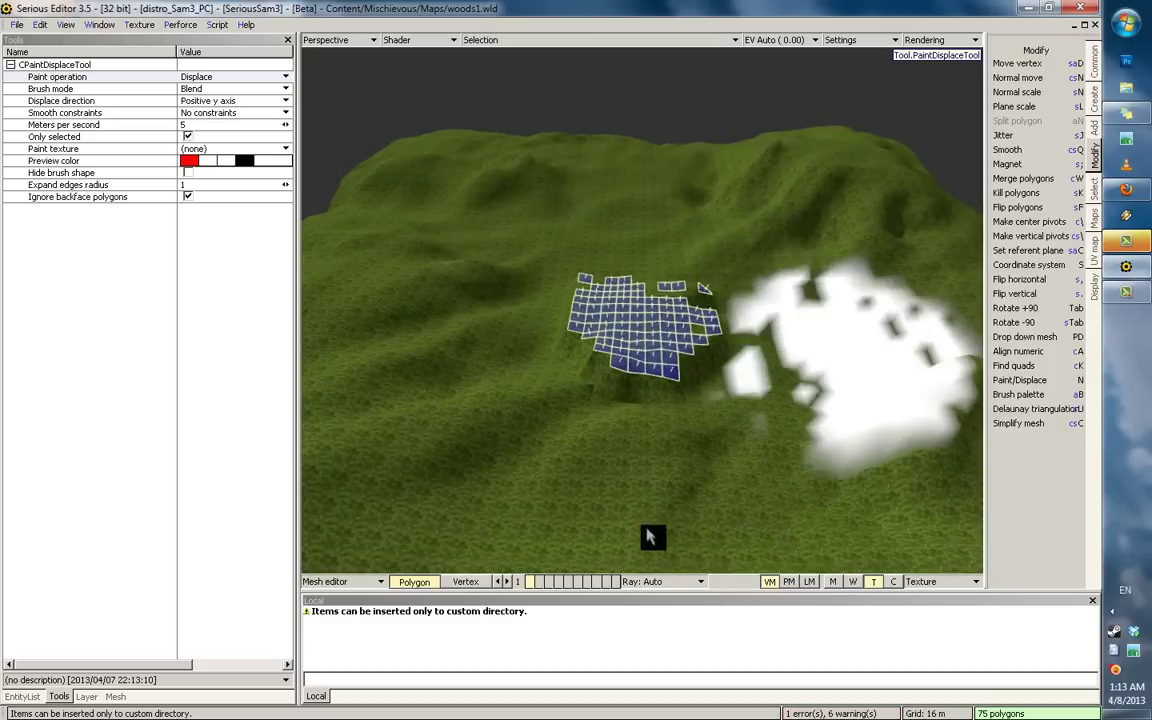
{"action": "scroll", "coordinate": [790, 210], "scroll_direction": "down", "scroll_amount": 3}
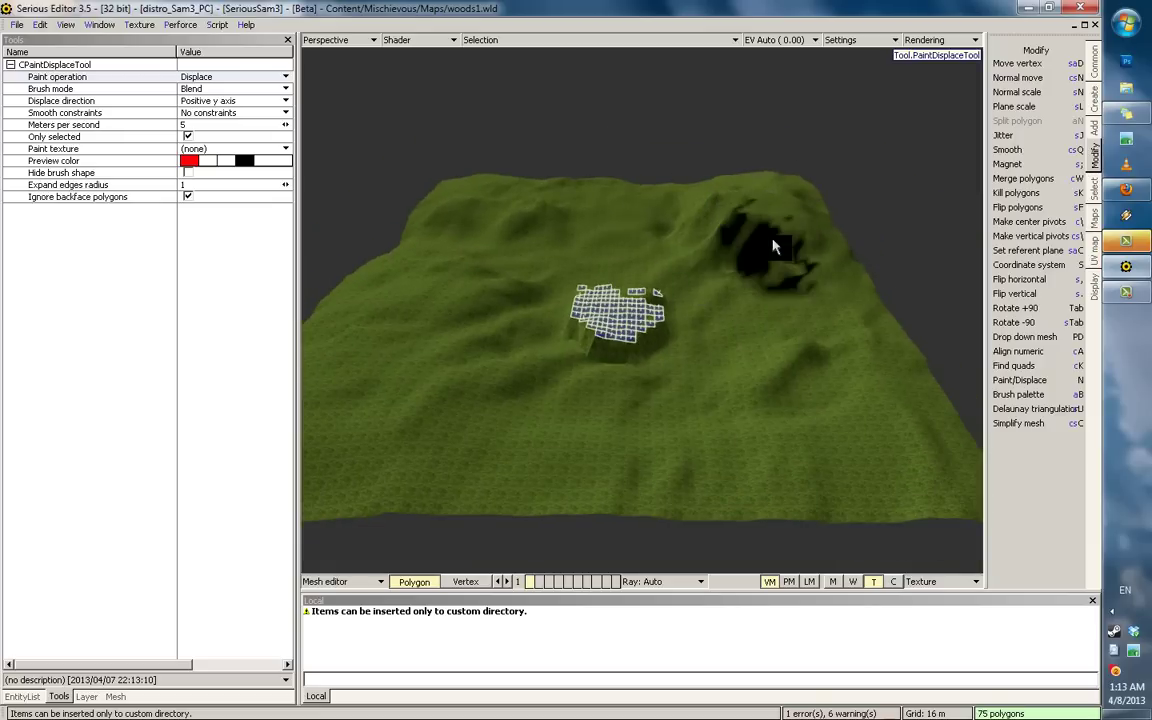
{"action": "key", "text": "Escape"}
{"action": "key", "text": "Escape"}
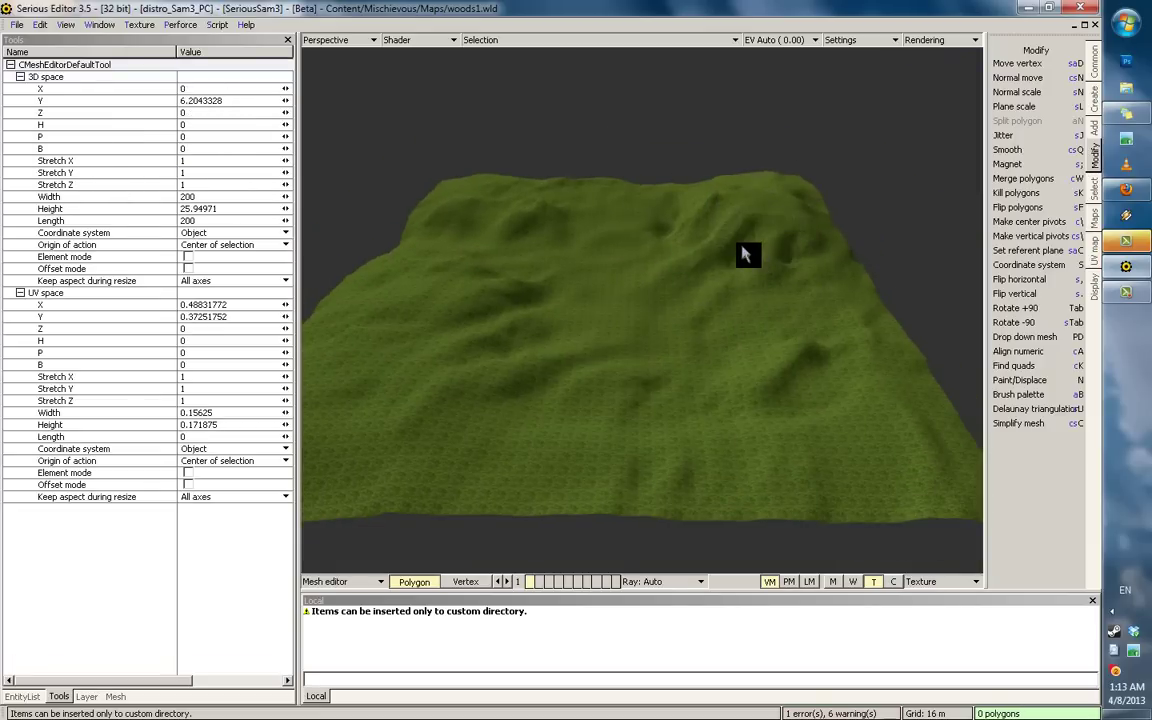
Step: Reopen the Paint/Displace tool and examine the brush preview colours at different places on the terrain
{"action": "key", "text": "n"}
{"action": "scroll", "coordinate": [690, 310], "scroll_direction": "down", "scroll_amount": 3}
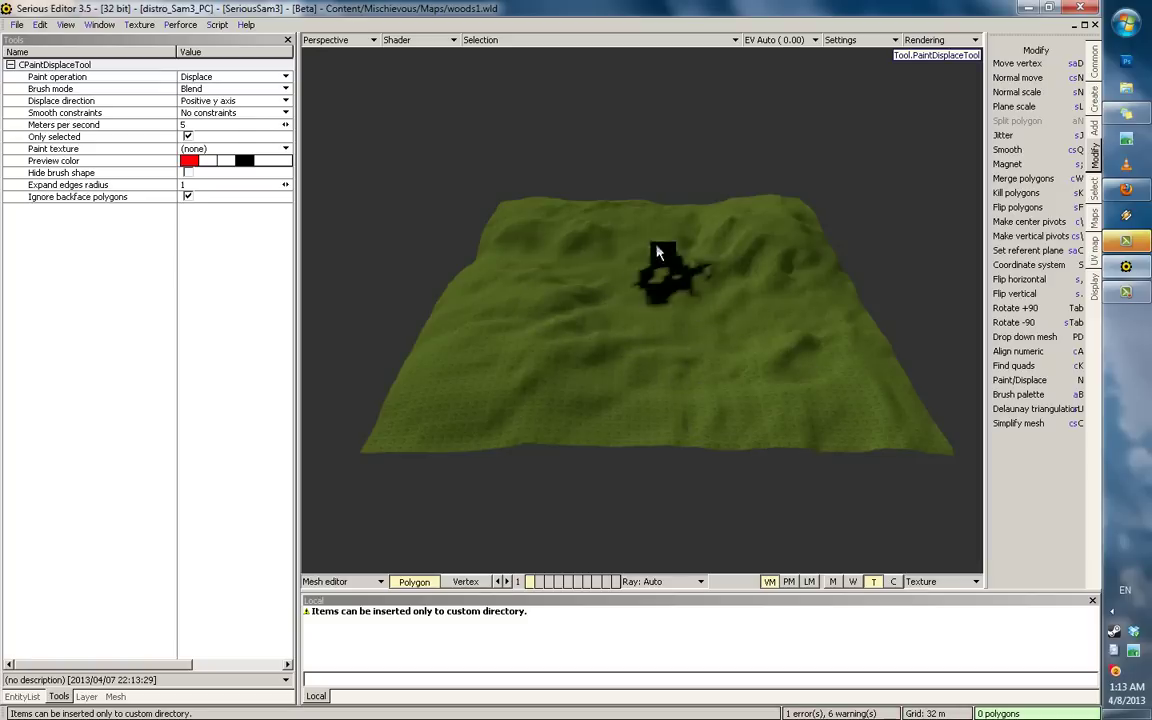
{"action": "scroll", "coordinate": [663, 290], "scroll_direction": "up", "scroll_amount": 3}
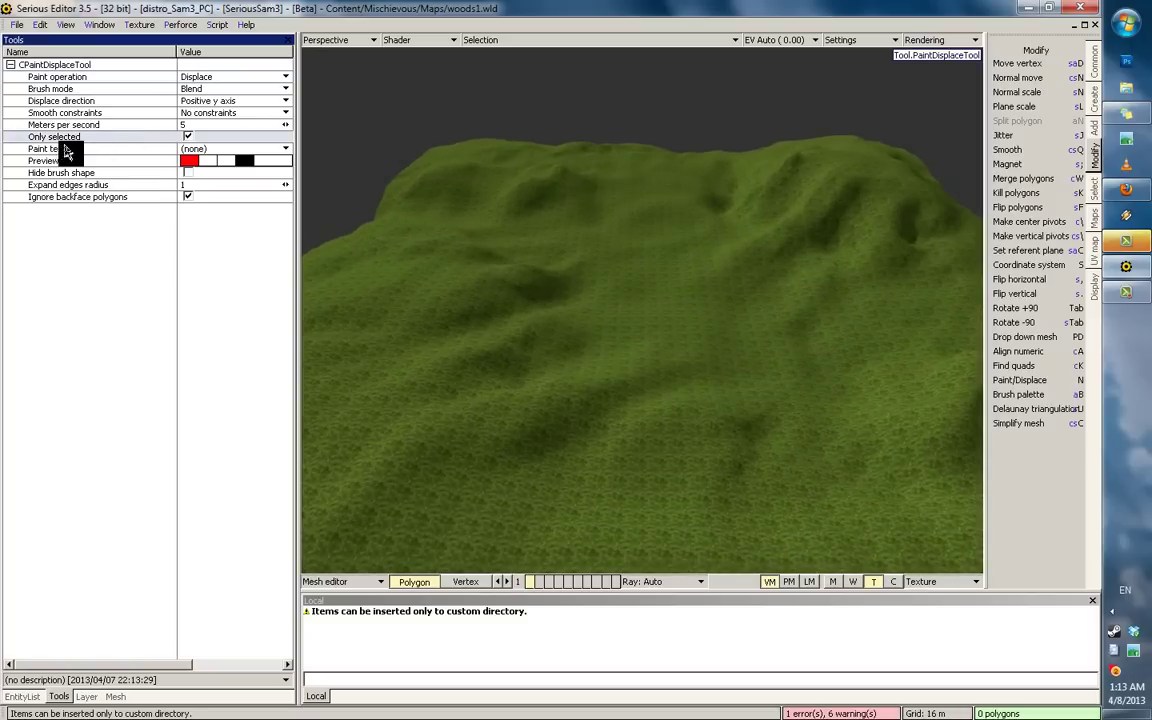
{"action": "scroll", "coordinate": [606, 308], "scroll_direction": "down", "scroll_amount": 1}
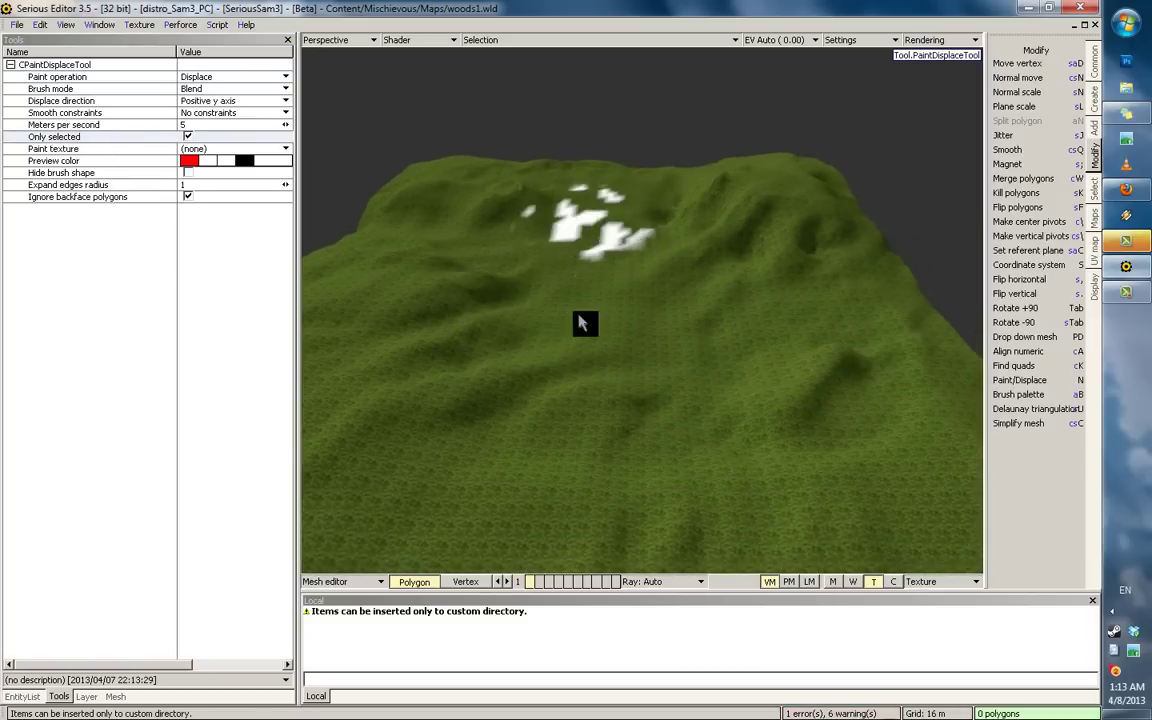
{"action": "mouse_move", "coordinate": [581, 312]}
{"action": "middle_mouse_down"}
{"action": "mouse_move", "coordinate": [597, 168]}
{"action": "mouse_move", "coordinate": [604, 225]}
{"action": "mouse_move", "coordinate": [621, 227]}
{"action": "mouse_move", "coordinate": [559, 211]}
{"action": "middle_mouse_up"}
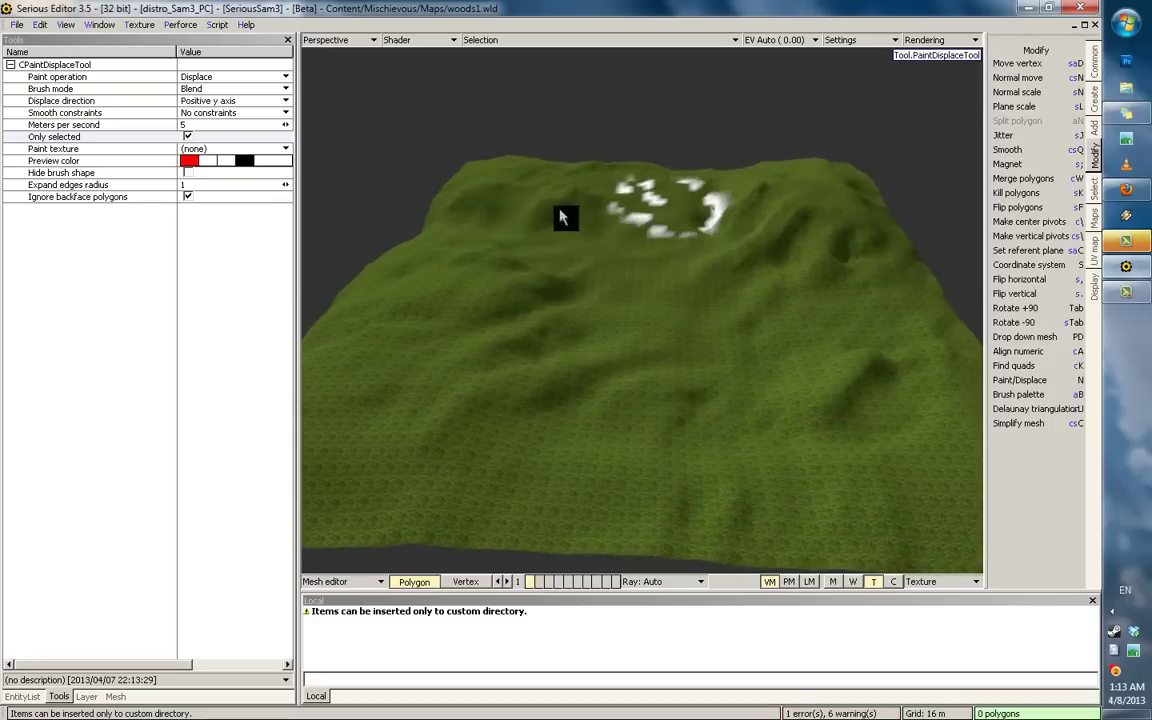
{"action": "mouse_move", "coordinate": [817, 170]}
{"action": "middle_mouse_down"}
{"action": "mouse_move", "coordinate": [742, 149]}
{"action": "mouse_move", "coordinate": [735, 175]}
{"action": "middle_mouse_up"}
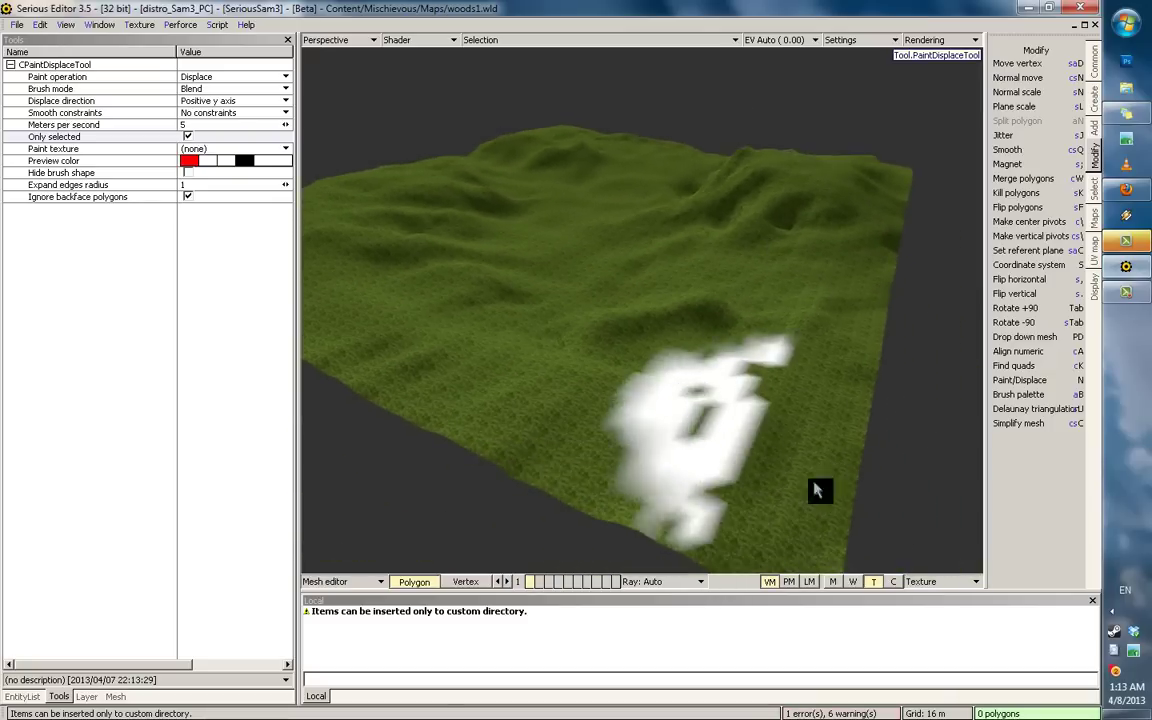
{"action": "middle_click_drag", "start_coordinate": [708, 280], "coordinate": [108, 172]}
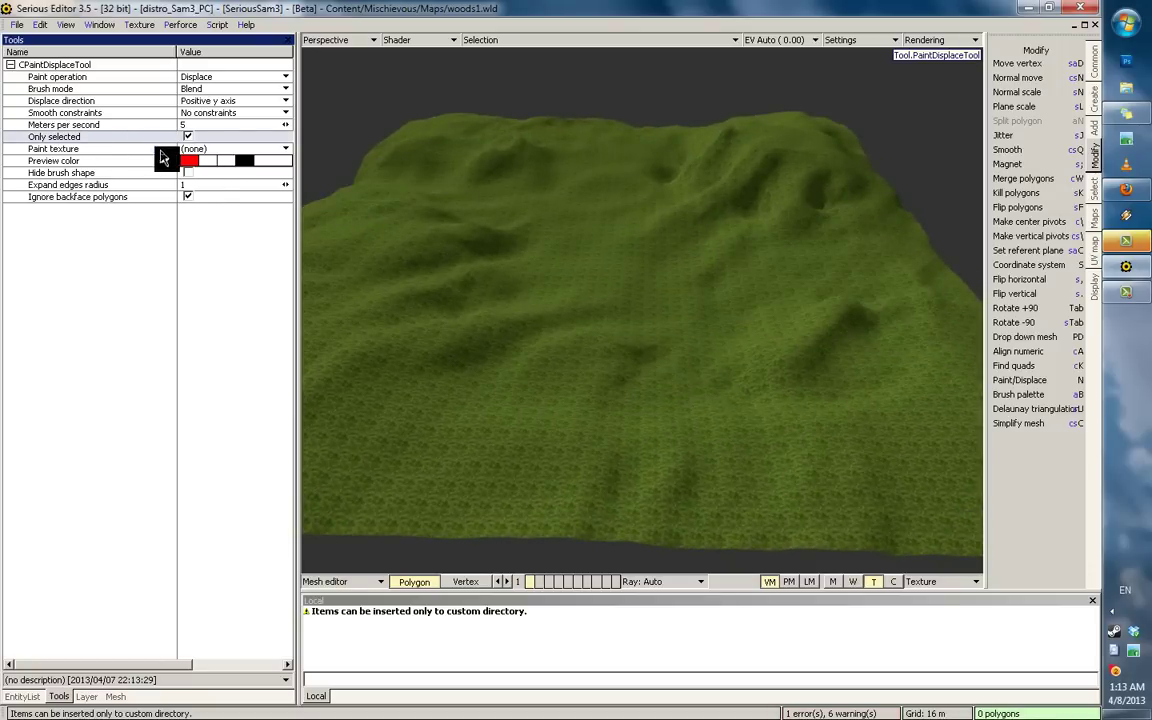
{"action": "scroll", "coordinate": [527, 224], "scroll_direction": "up", "scroll_amount": 1}
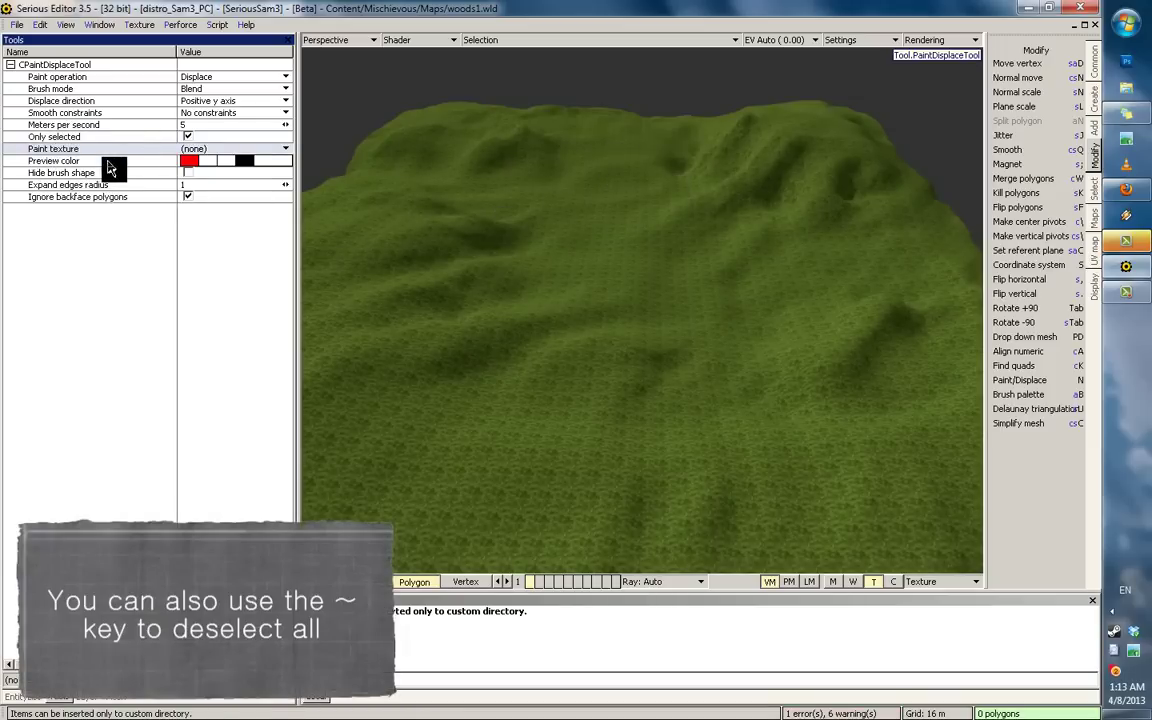
Step: Try hiding the brush shape to preview only the brush outline over the terrain
{"action": "left_click", "coordinate": [187, 172]}
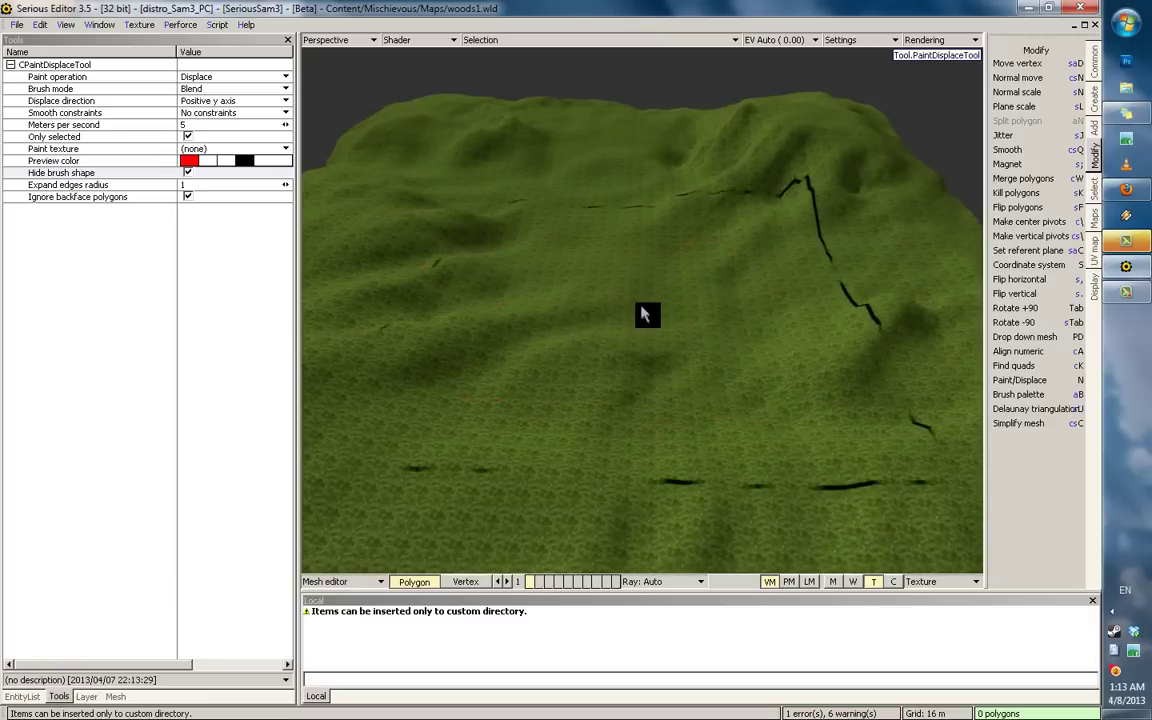
{"action": "mouse_move", "coordinate": [587, 296]}
{"action": "middle_mouse_down"}
{"action": "mouse_move", "coordinate": [648, 239]}
{"action": "mouse_move", "coordinate": [691, 243]}
{"action": "mouse_move", "coordinate": [603, 289]}
{"action": "middle_mouse_up"}
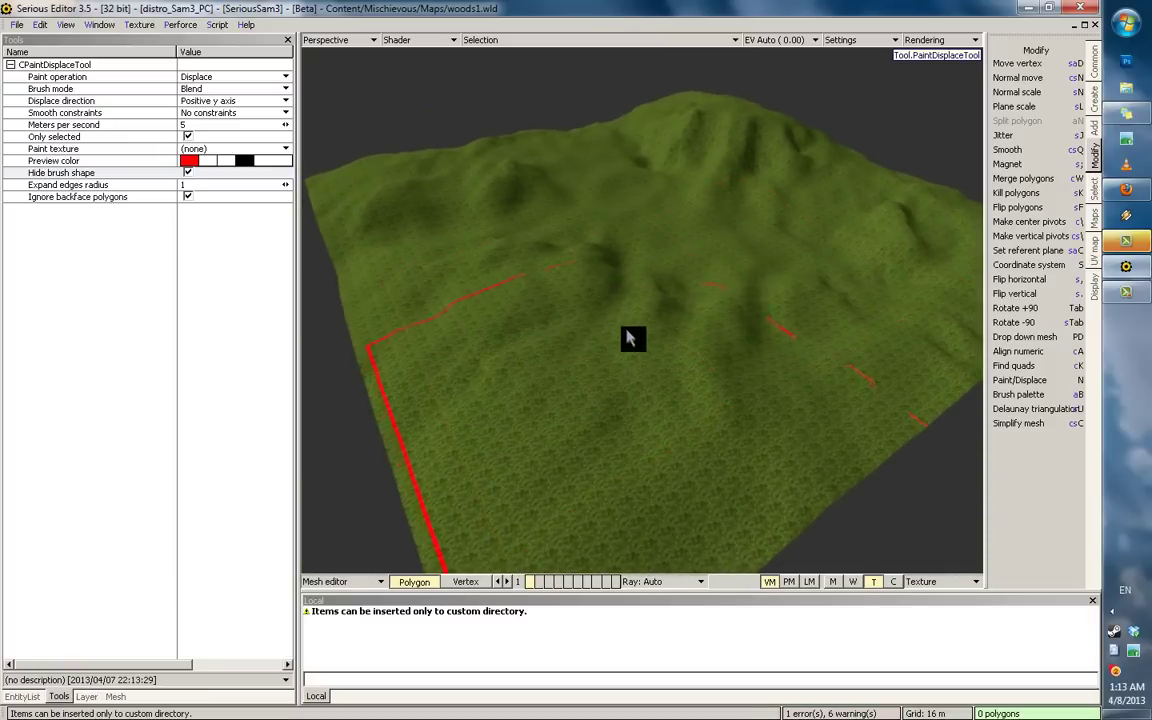
{"action": "middle_click_drag", "start_coordinate": [628, 334], "coordinate": [627, 318]}
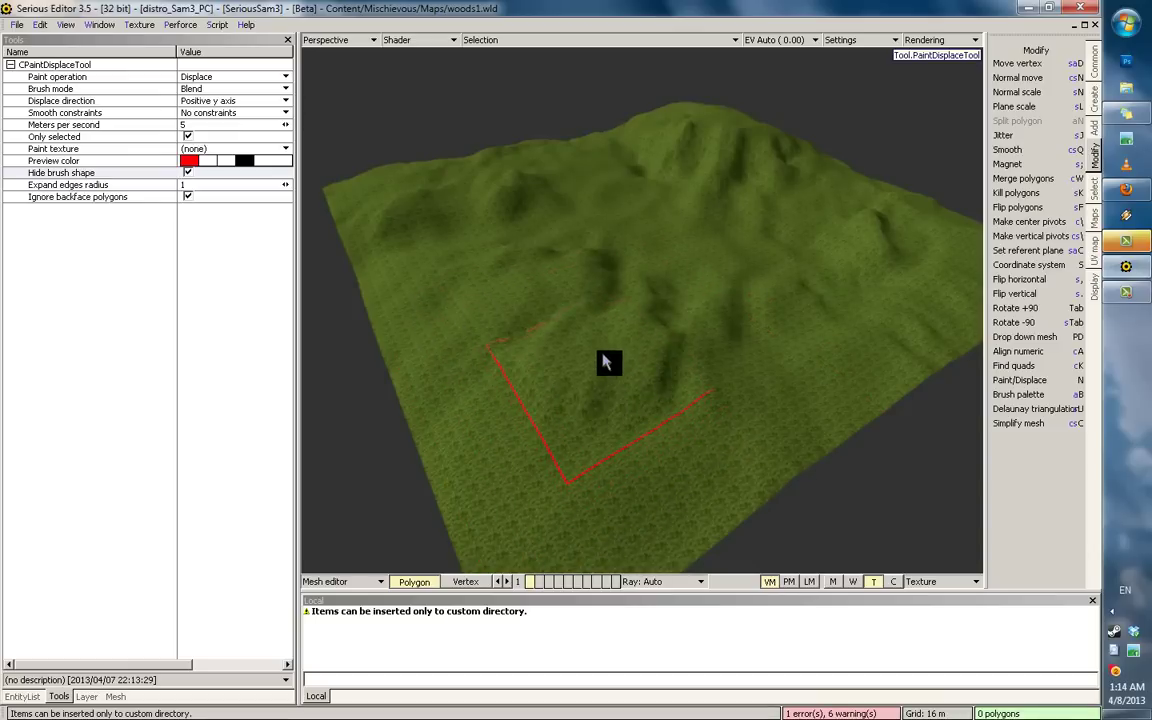
{"action": "key", "text": "ctrl+z"}
{"action": "middle_click_drag", "start_coordinate": [608, 260], "coordinate": [545, 315]}
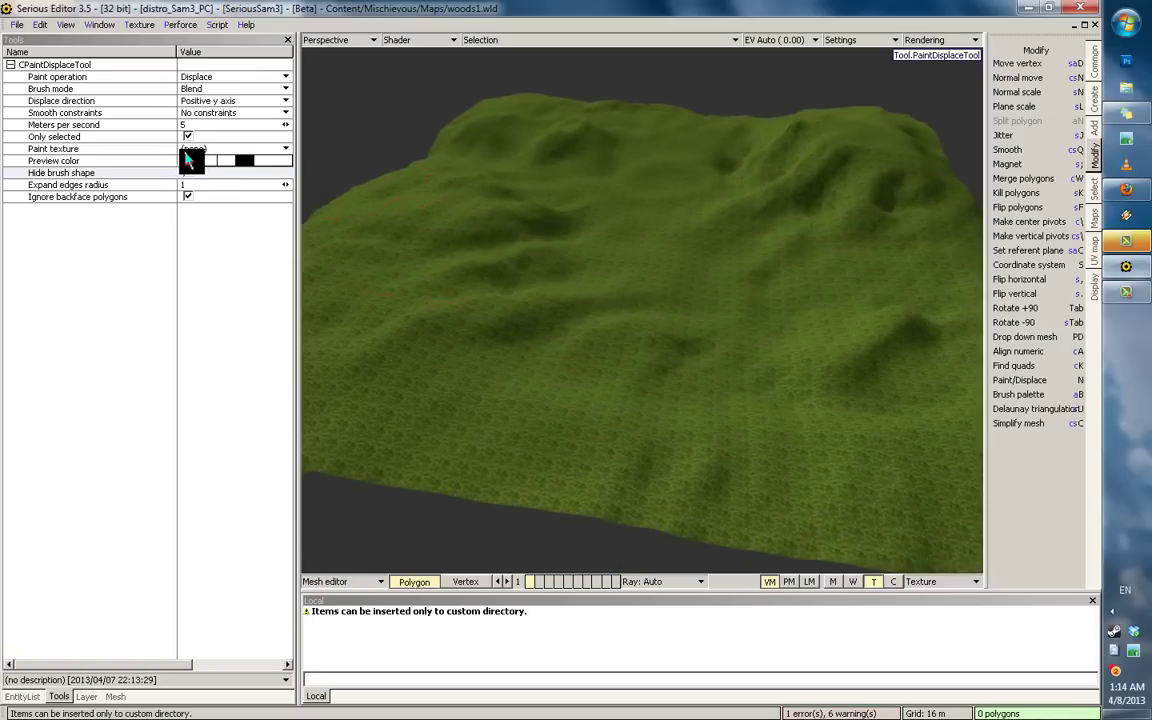
{"action": "middle_click_drag", "start_coordinate": [420, 185], "coordinate": [414, 243]}
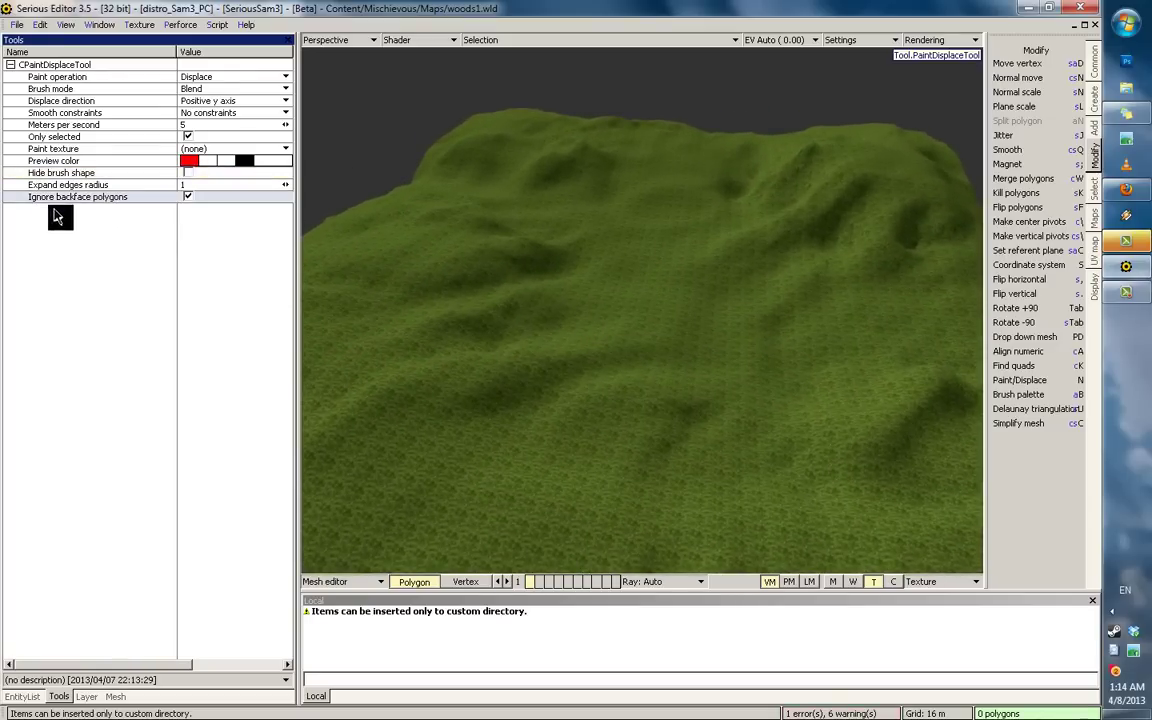
Step: Review the displace direction and smooth constraints options, and stop ignoring backface polygons for the brush
{"action": "scroll", "coordinate": [712, 308], "scroll_direction": "up", "scroll_amount": 1}
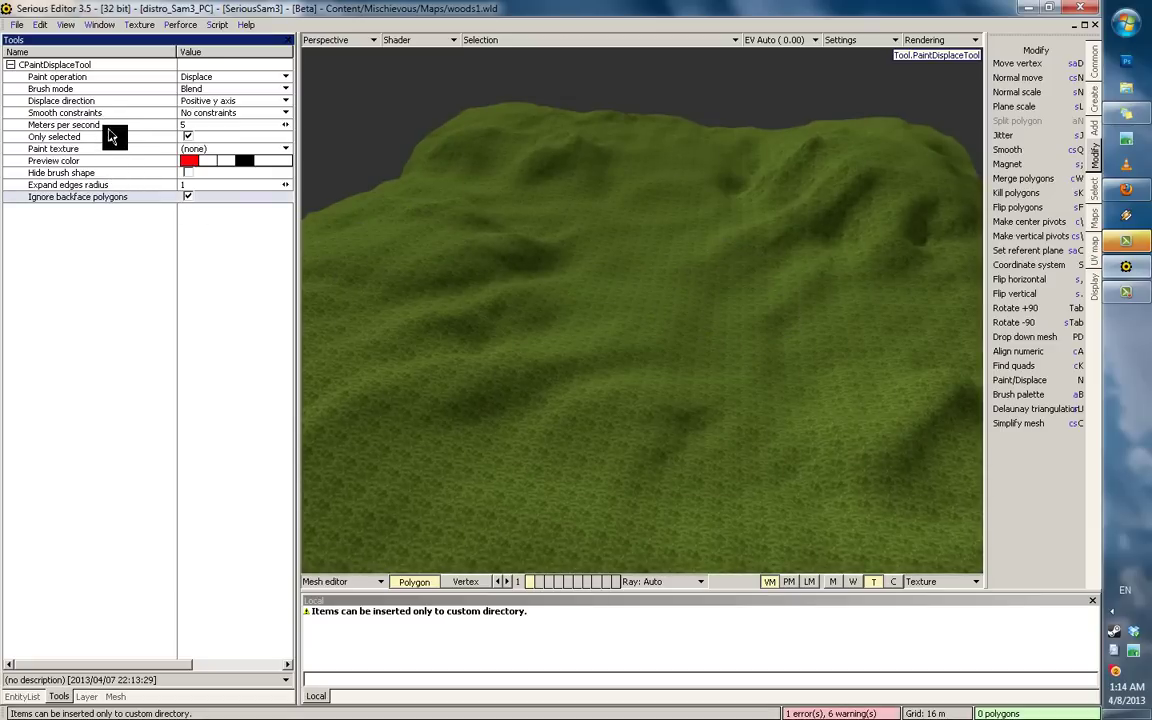
{"action": "left_click", "coordinate": [188, 110]}
{"action": "left_click", "coordinate": [133, 105]}
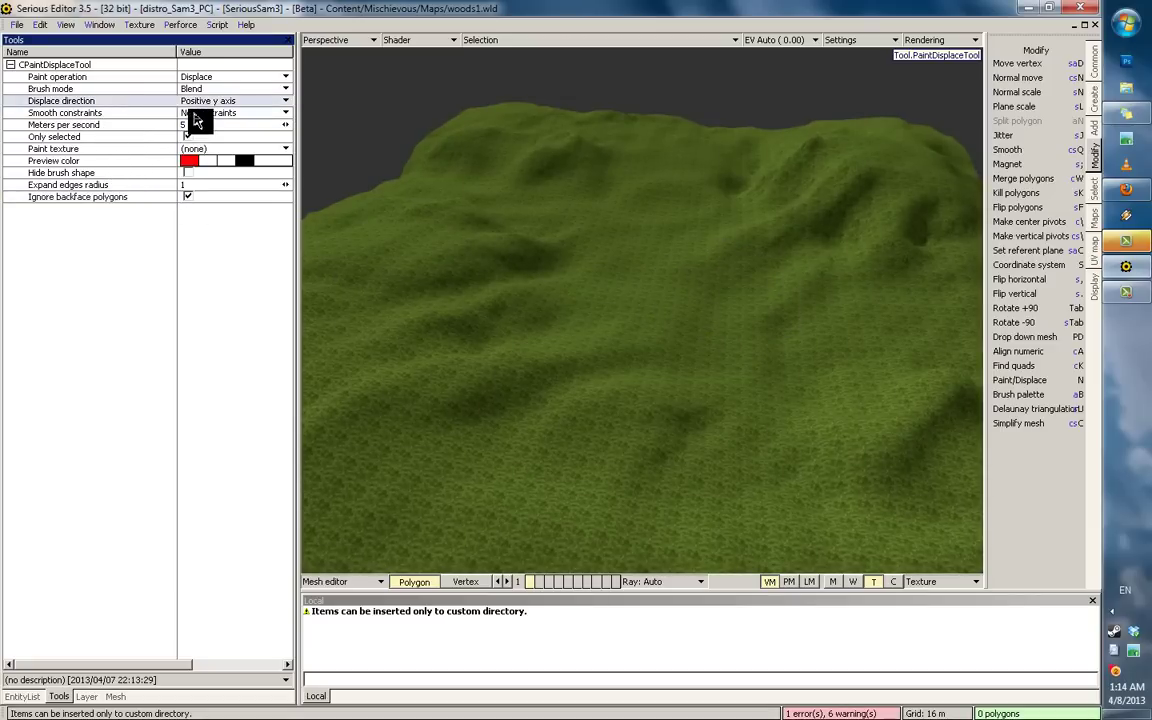
{"action": "left_click", "coordinate": [194, 115]}
{"action": "left_click", "coordinate": [153, 111]}
{"action": "scroll", "coordinate": [602, 245], "scroll_direction": "up", "scroll_amount": 1}
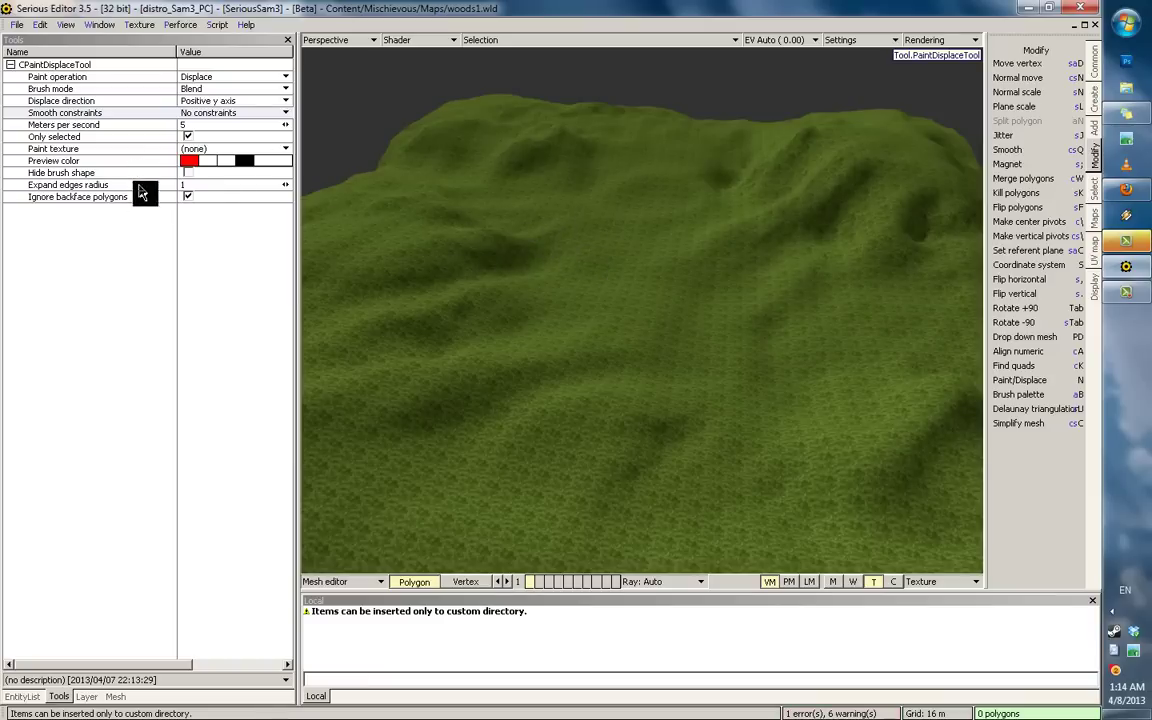
{"action": "mouse_move", "coordinate": [628, 294]}
{"action": "middle_mouse_down"}
{"action": "mouse_move", "coordinate": [617, 269]}
{"action": "mouse_move", "coordinate": [666, 220]}
{"action": "mouse_move", "coordinate": [632, 293]}
{"action": "middle_mouse_up"}
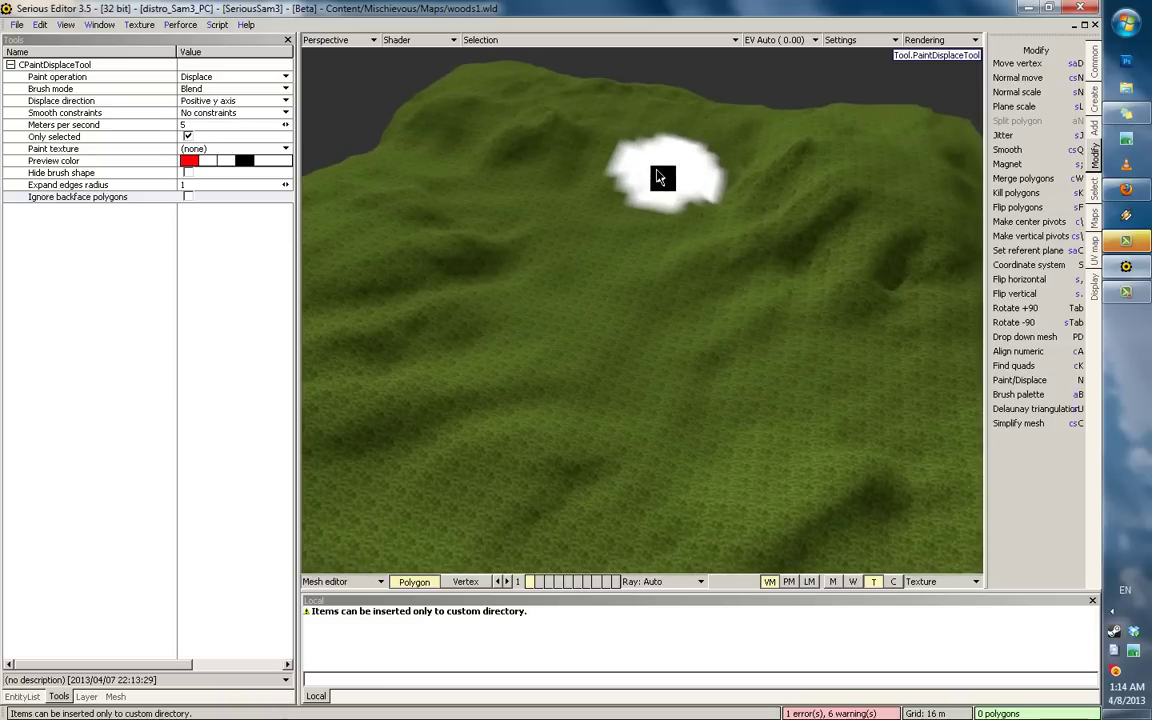
{"action": "mouse_move", "coordinate": [645, 172]}
{"action": "middle_mouse_down"}
{"action": "mouse_move", "coordinate": [689, 162]}
{"action": "mouse_move", "coordinate": [679, 154]}
{"action": "mouse_move", "coordinate": [725, 280]}
{"action": "middle_mouse_up"}
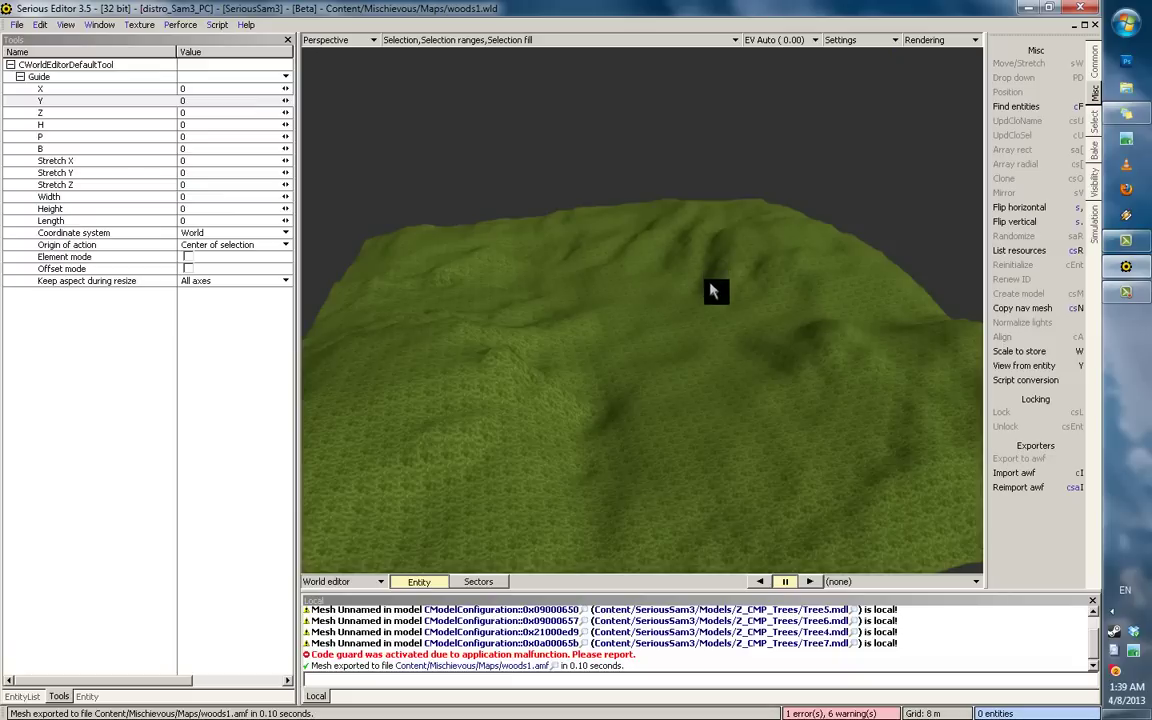
Step: Place a simple model on the terrain slope in the world editor and assign it the Tree6.mdl model
{"action": "middle_click_drag", "start_coordinate": [711, 286], "coordinate": [760, 315]}
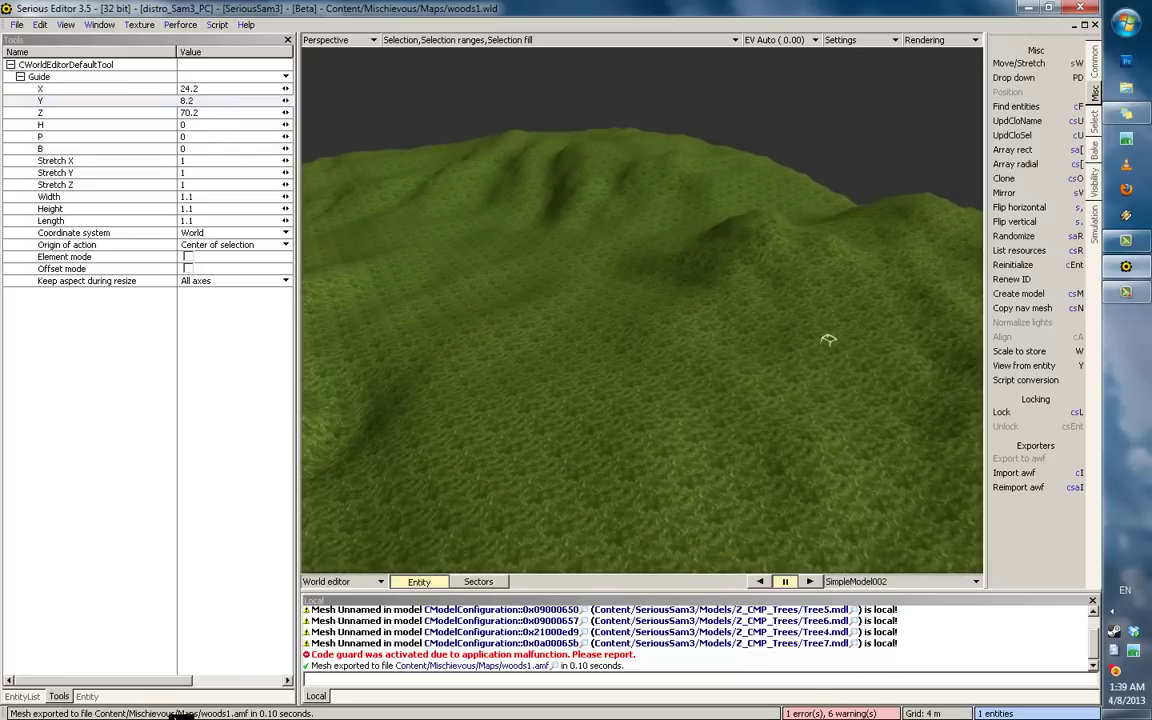
{"action": "left_click", "coordinate": [88, 696]}
{"action": "left_click", "coordinate": [205, 80]}
{"action": "left_click", "coordinate": [226, 113]}
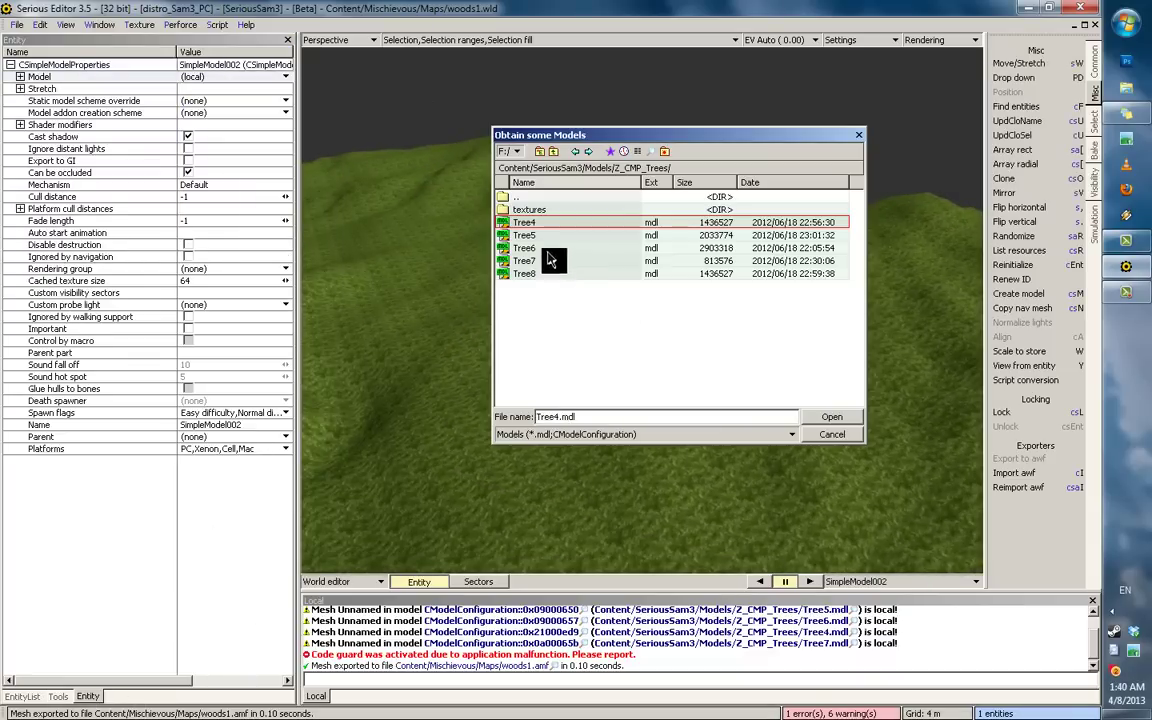
{"action": "double_click", "coordinate": [537, 248]}
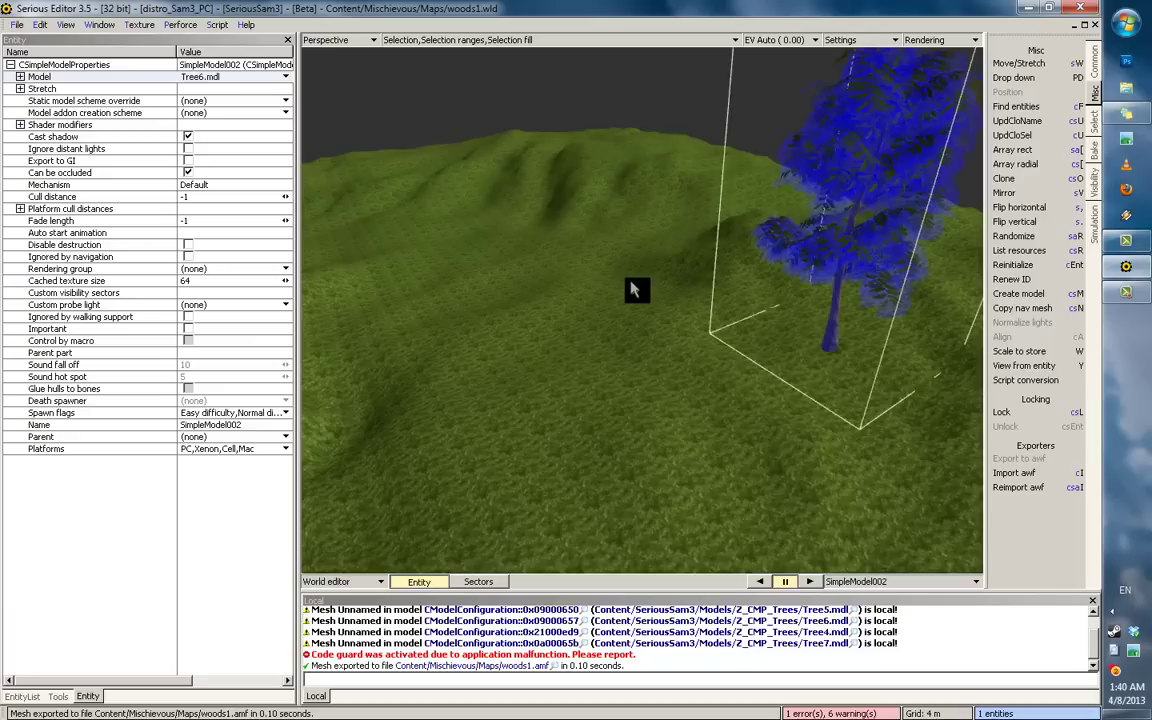
Step: Try placing copies of the tree by hand around the terrain, and delete all of them except the original
{"action": "middle_click_drag", "start_coordinate": [633, 286], "coordinate": [743, 306]}
{"action": "left_click", "coordinate": [666, 303]}
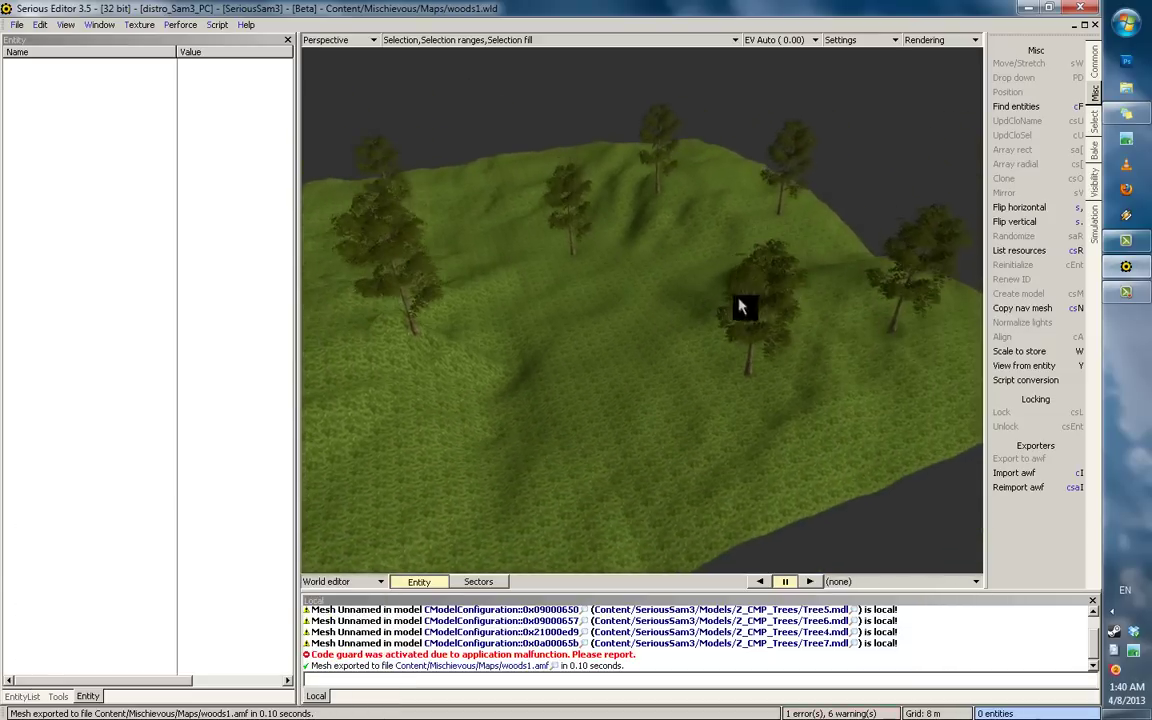
{"action": "left_click", "coordinate": [775, 338]}
{"action": "double_click", "coordinate": [772, 331]}
{"action": "key", "text": "Delete"}
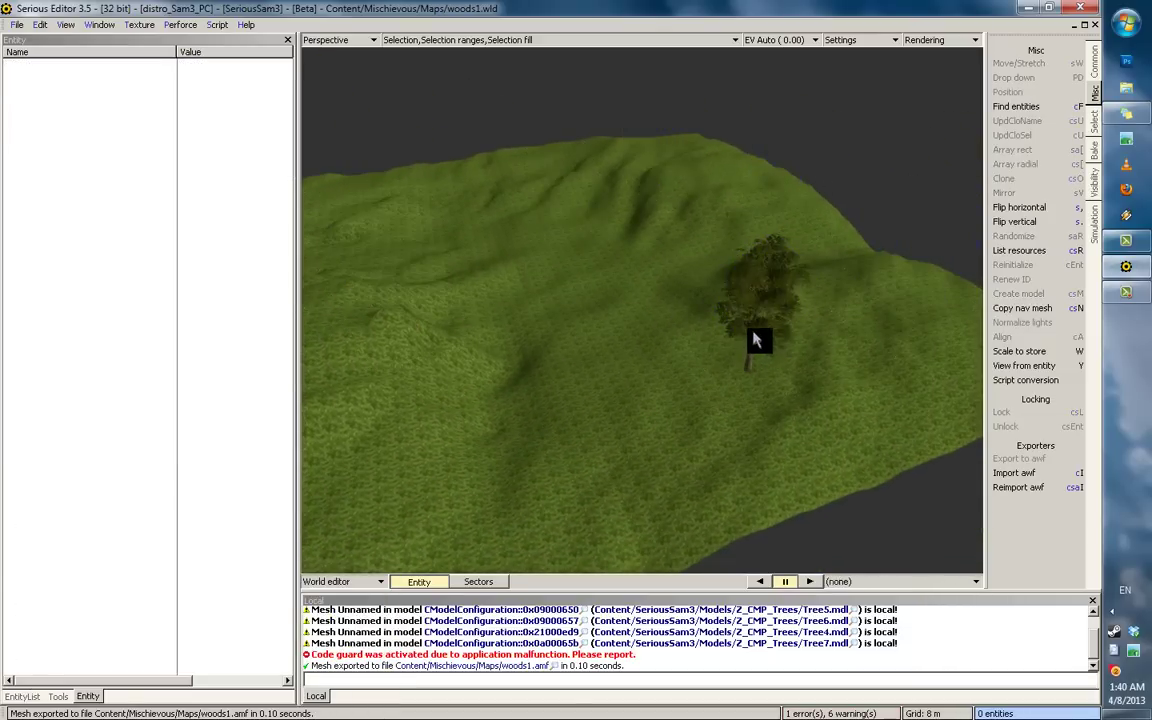
Step: Delete the remaining Tree6 model from the terrain
{"action": "left_click", "coordinate": [754, 339]}
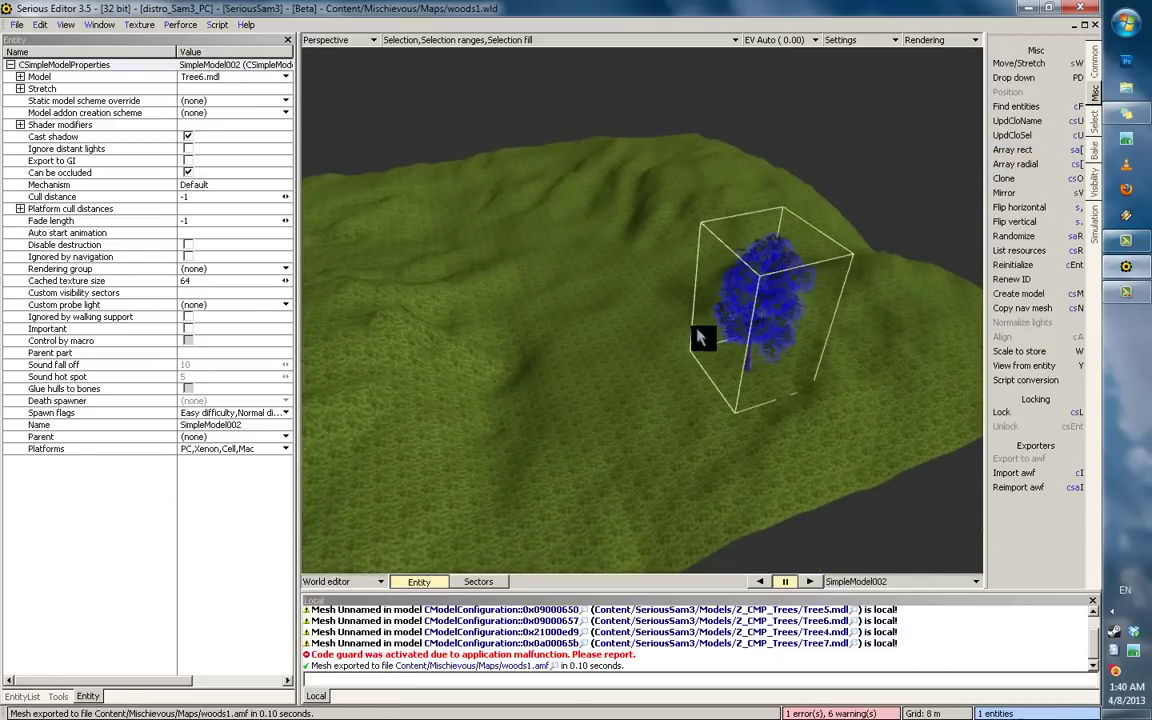
{"action": "middle_click_drag", "start_coordinate": [700, 338], "coordinate": [638, 320]}
{"action": "middle_click_drag", "start_coordinate": [752, 325], "coordinate": [751, 324]}
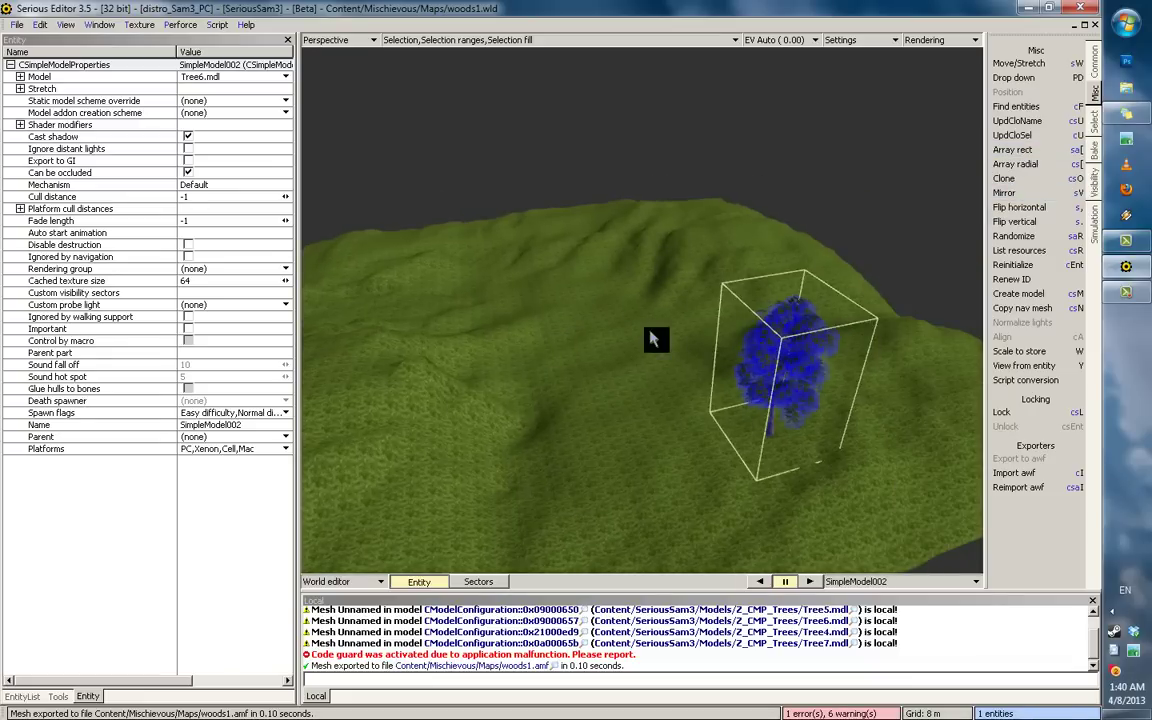
{"action": "middle_click_drag", "start_coordinate": [652, 339], "coordinate": [693, 340]}
{"action": "key", "text": "Delete"}
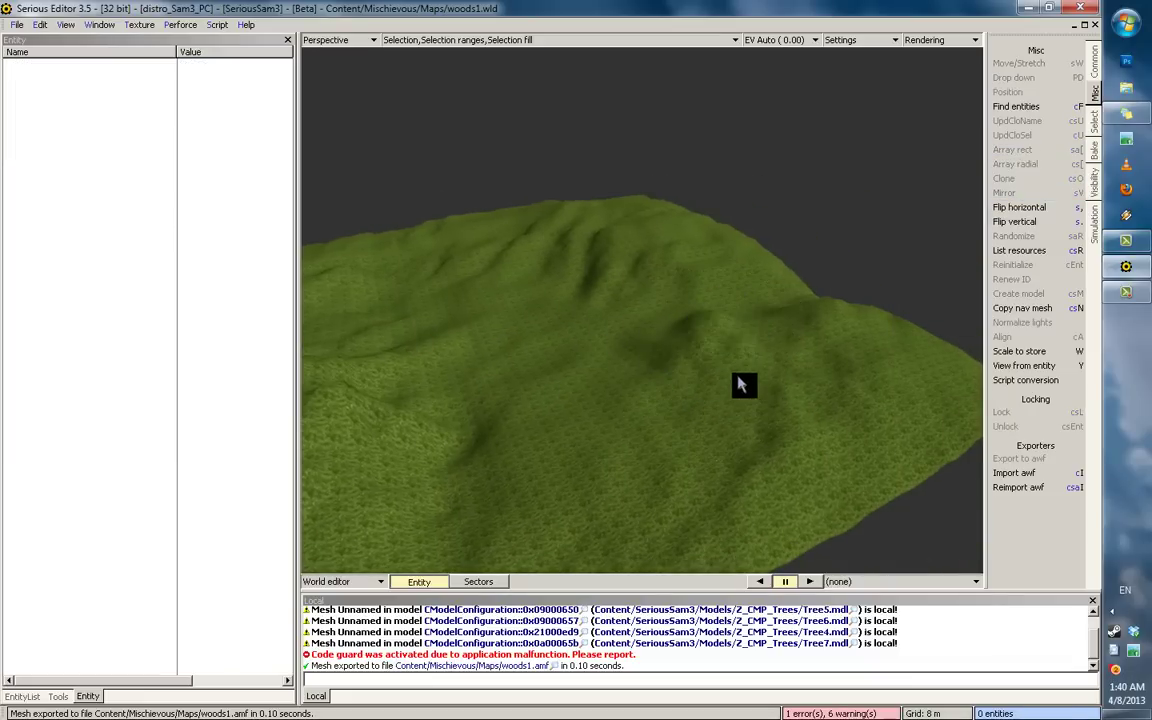
Step: Place a new simple model on the slope near the terrain's far edge and name it Tree_big
{"action": "middle_click_drag", "start_coordinate": [741, 373], "coordinate": [683, 397]}
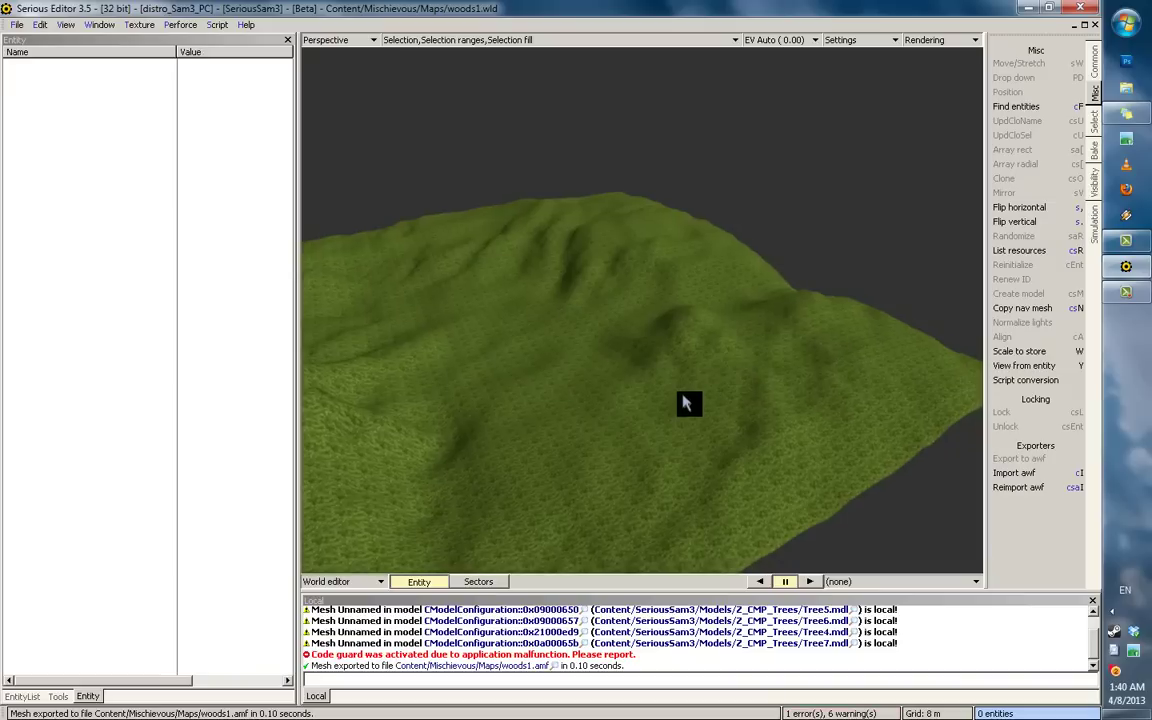
{"action": "left_click", "coordinate": [786, 358]}
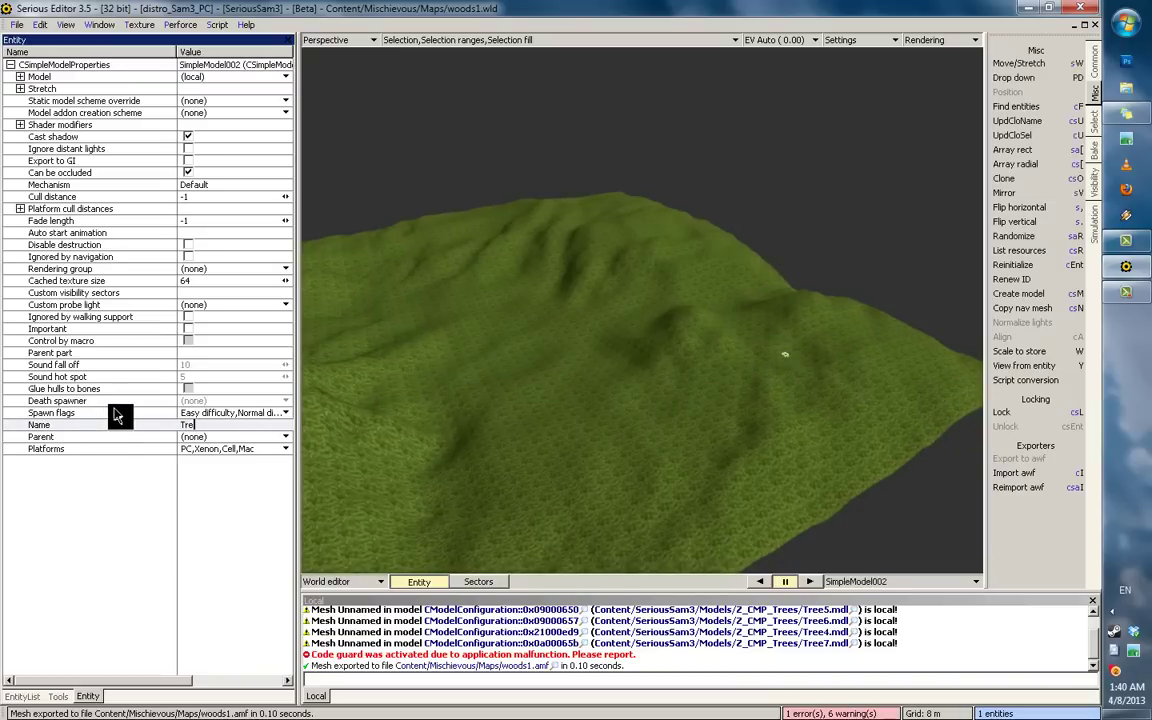
{"action": "type", "text": "_ni"}
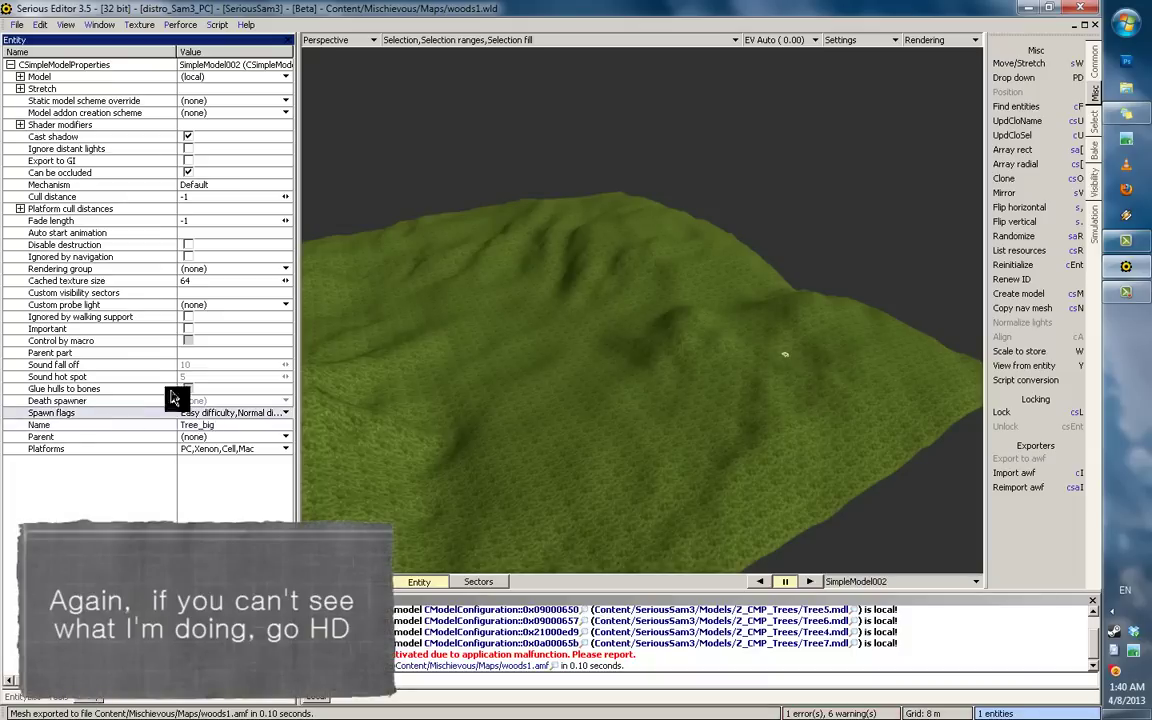
Step: Show the grid and move the Tree_big model high above the terrain
{"action": "left_click_drag", "start_coordinate": [722, 304], "coordinate": [740, 302], "text": "alt"}
{"action": "left_click_drag", "start_coordinate": [752, 434], "coordinate": [738, 362], "text": "alt"}
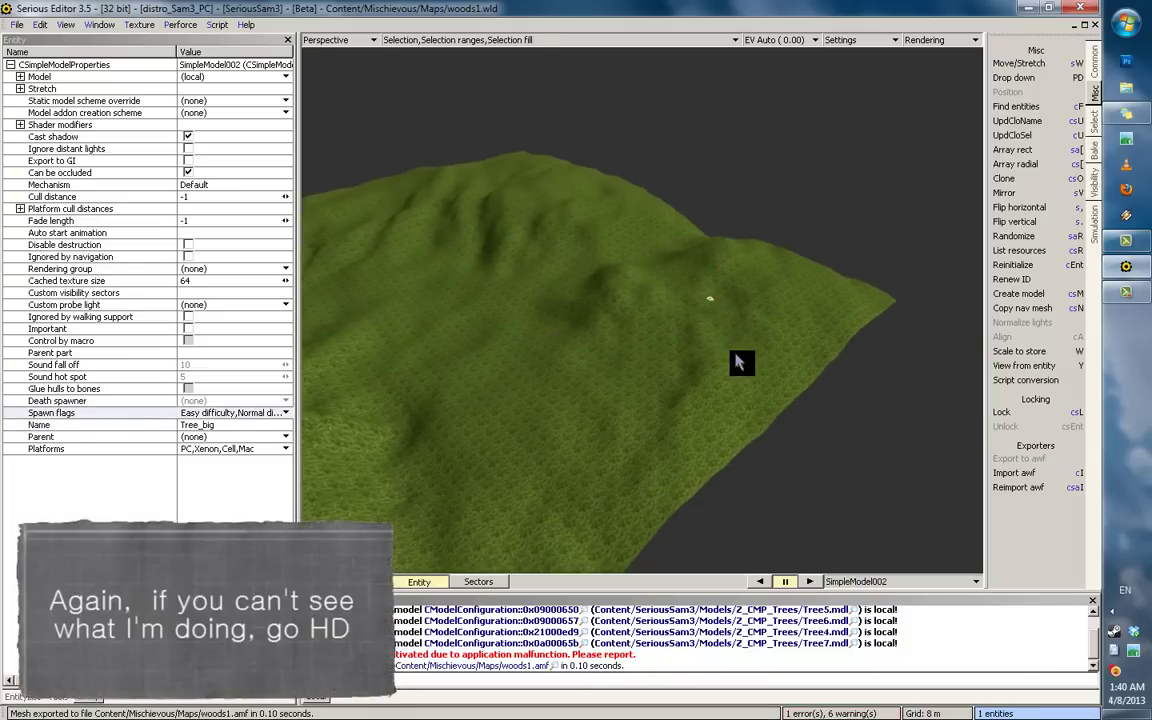
{"action": "key", "text": "g"}
{"action": "left_click_drag", "start_coordinate": [752, 471], "coordinate": [563, 331], "text": "alt"}
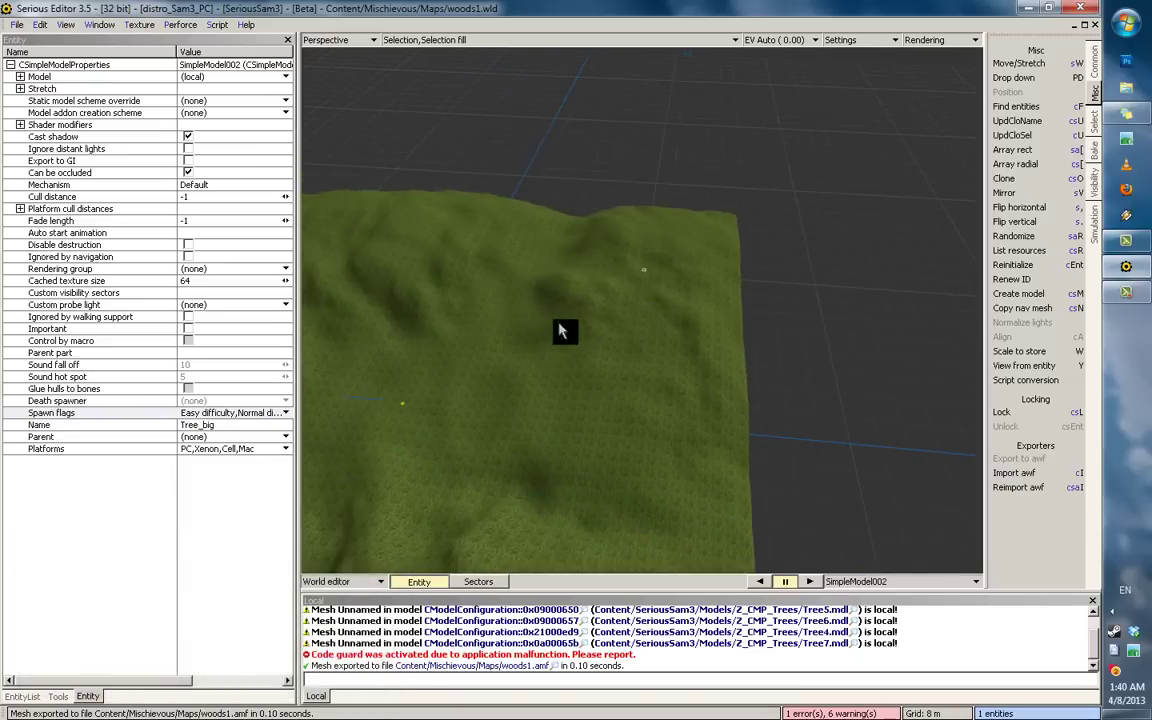
{"action": "left_click_drag", "start_coordinate": [784, 309], "coordinate": [818, 247], "text": "alt"}
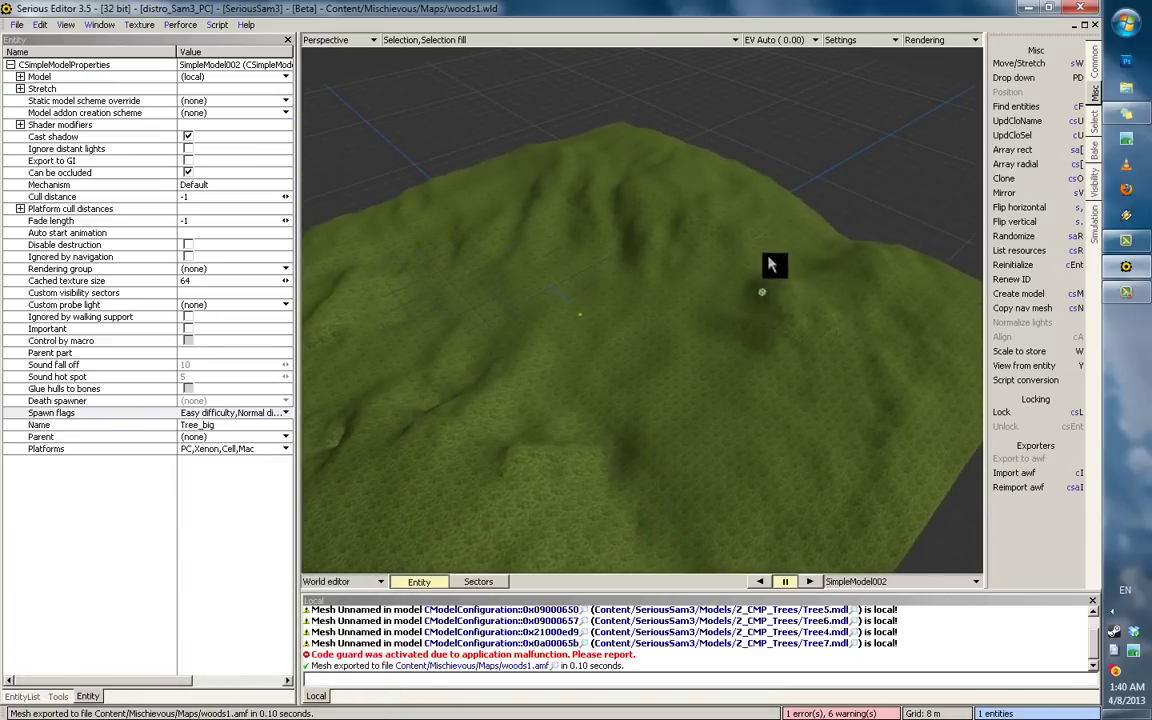
{"action": "middle_click_drag", "start_coordinate": [729, 218], "coordinate": [487, 327]}
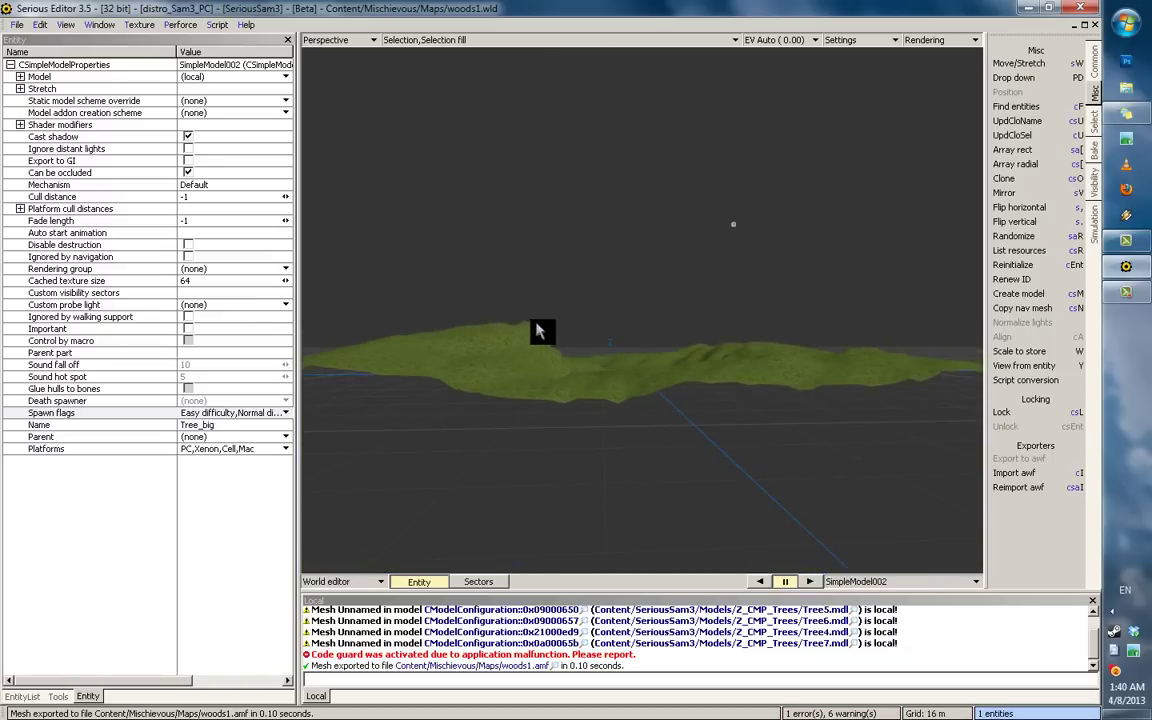
{"action": "middle_click_drag", "start_coordinate": [613, 278], "coordinate": [759, 465]}
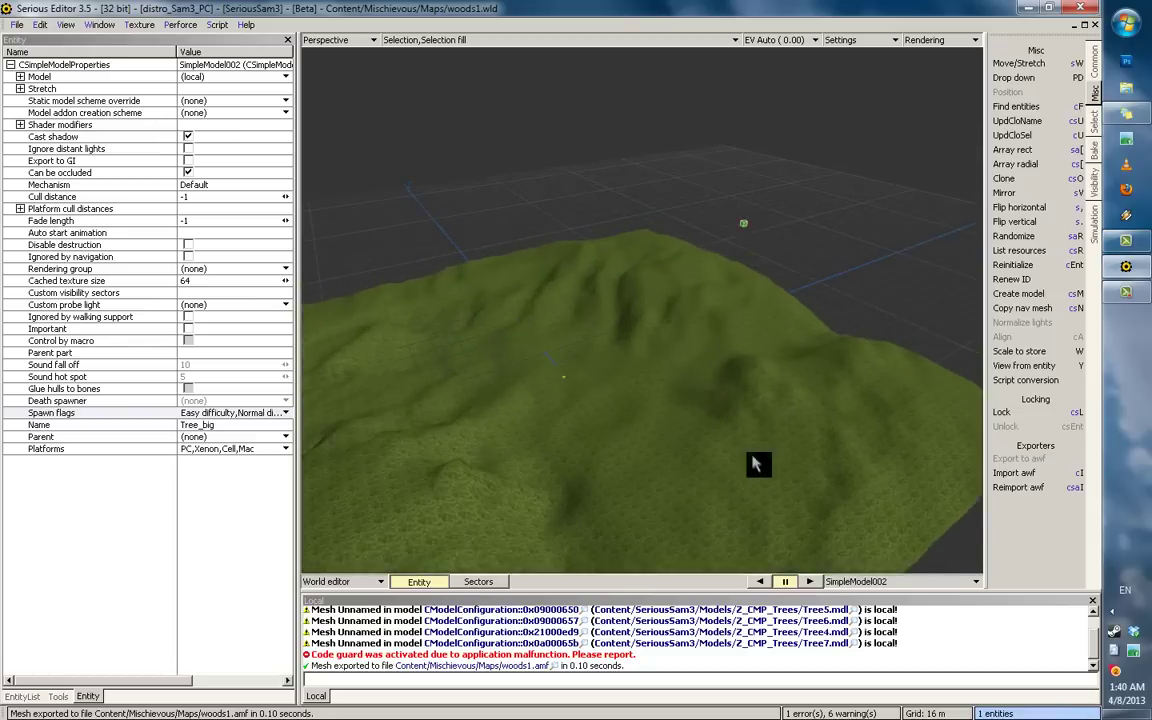
Step: Start a rectangular array of the Tree_big model with a count of 4 along both X and Z
{"action": "left_click", "coordinate": [1013, 150]}
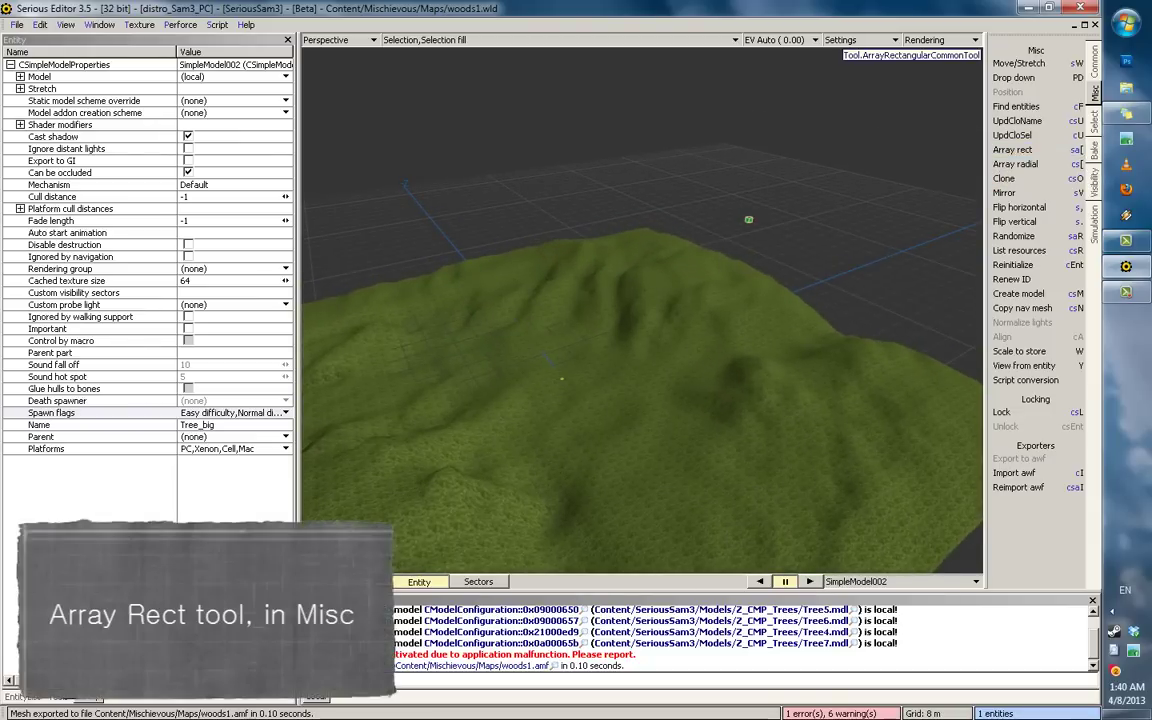
{"action": "left_click_drag", "start_coordinate": [187, 102], "coordinate": [141, 115]}
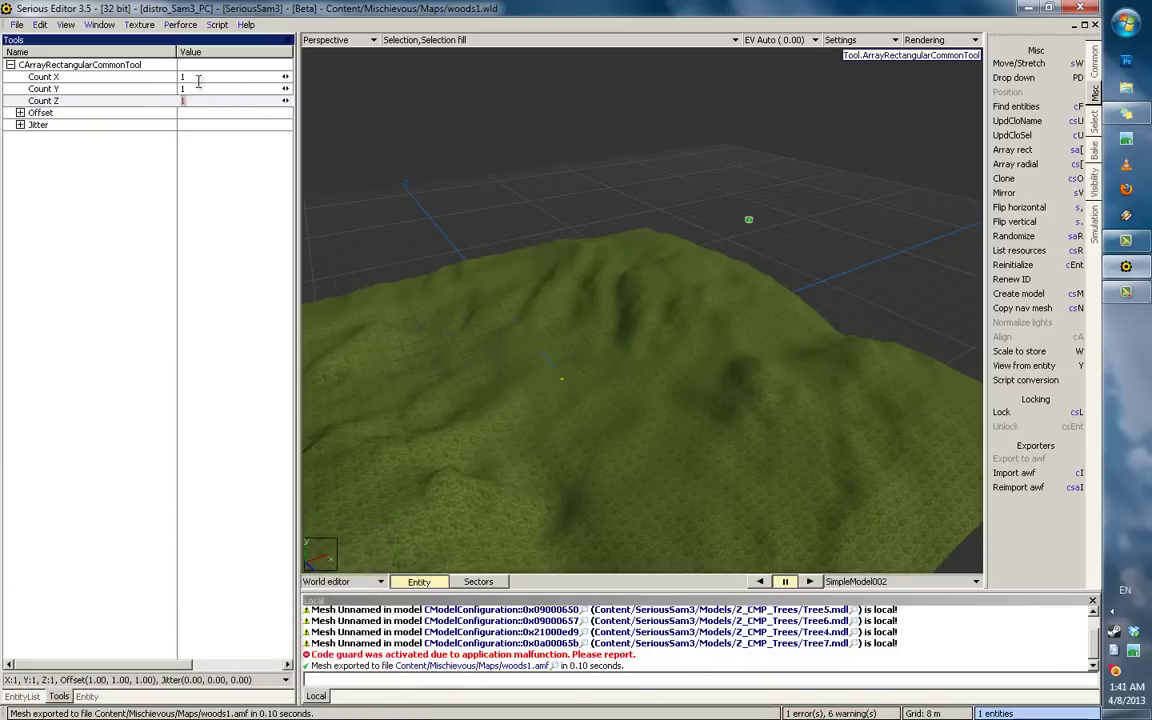
{"action": "type", "text": "4"}
{"action": "left_click_drag", "start_coordinate": [199, 81], "coordinate": [136, 82]}
{"action": "type", "text": "44"}
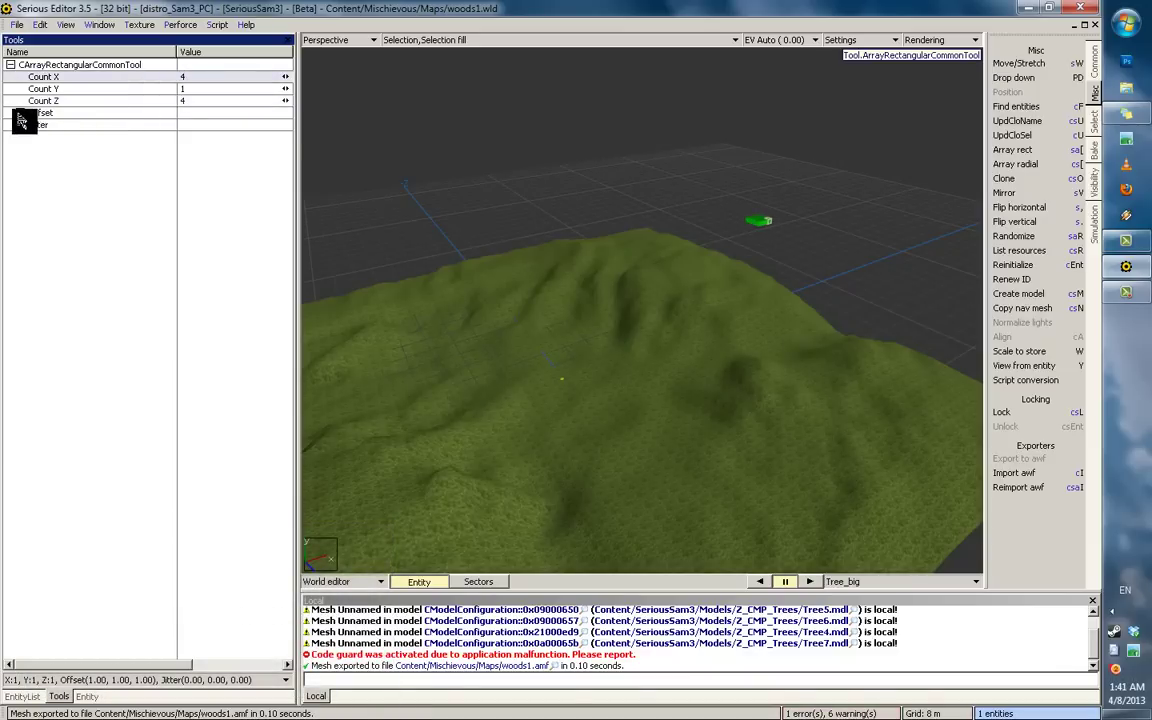
{"action": "left_click", "coordinate": [19, 113]}
{"action": "middle_click_drag", "start_coordinate": [574, 236], "coordinate": [584, 249]}
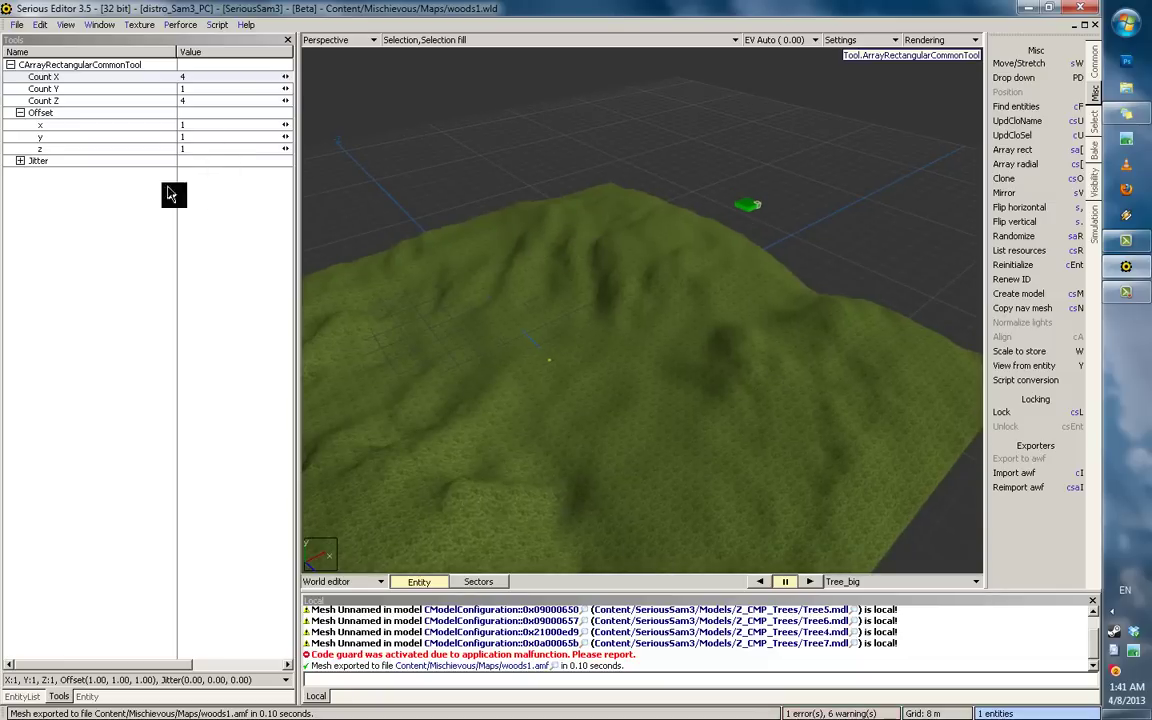
{"action": "left_click", "coordinate": [47, 80]}
{"action": "left_click", "coordinate": [66, 101]}
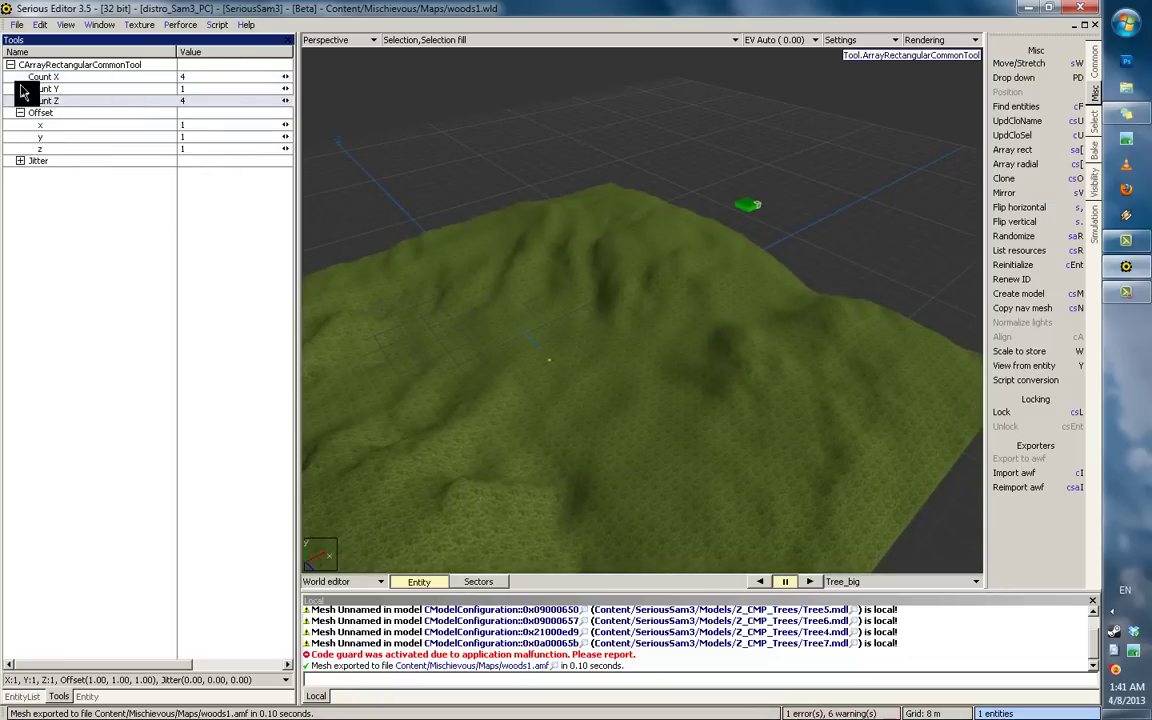
{"action": "left_click", "coordinate": [56, 77]}
{"action": "left_click", "coordinate": [58, 101]}
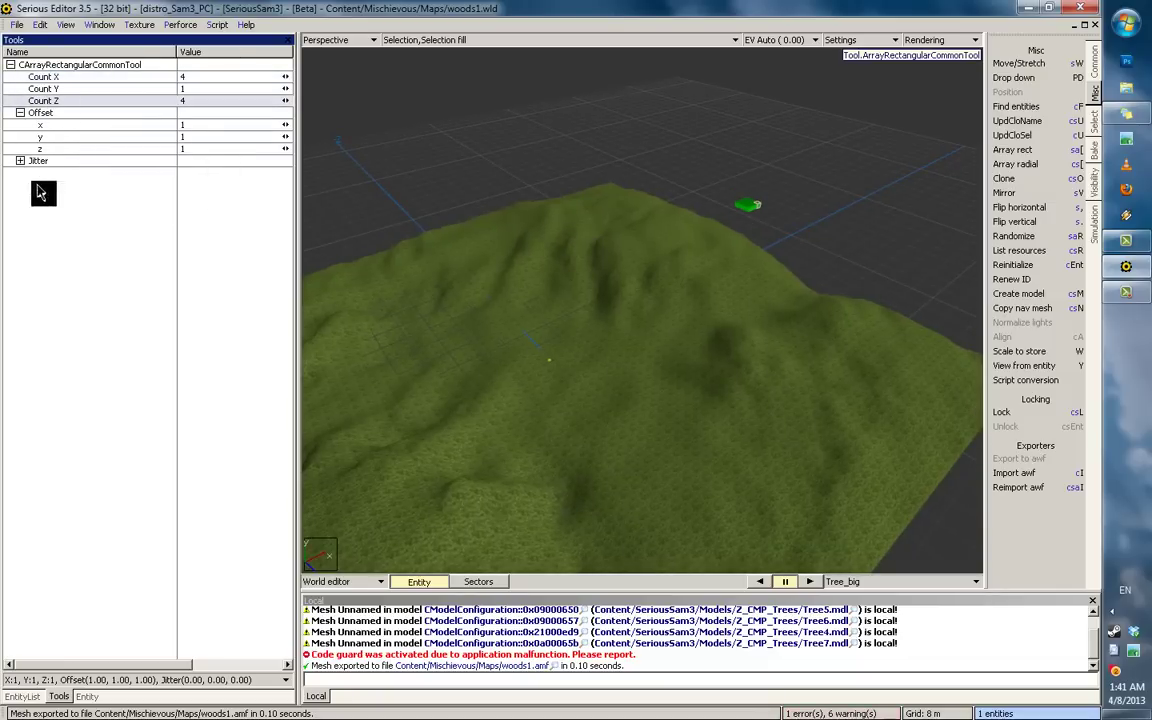
Step: Set the array offset to -15 on both x and z so the copies spread over the terrain
{"action": "middle_click_drag", "start_coordinate": [398, 238], "coordinate": [430, 220]}
{"action": "left_click", "coordinate": [202, 147]}
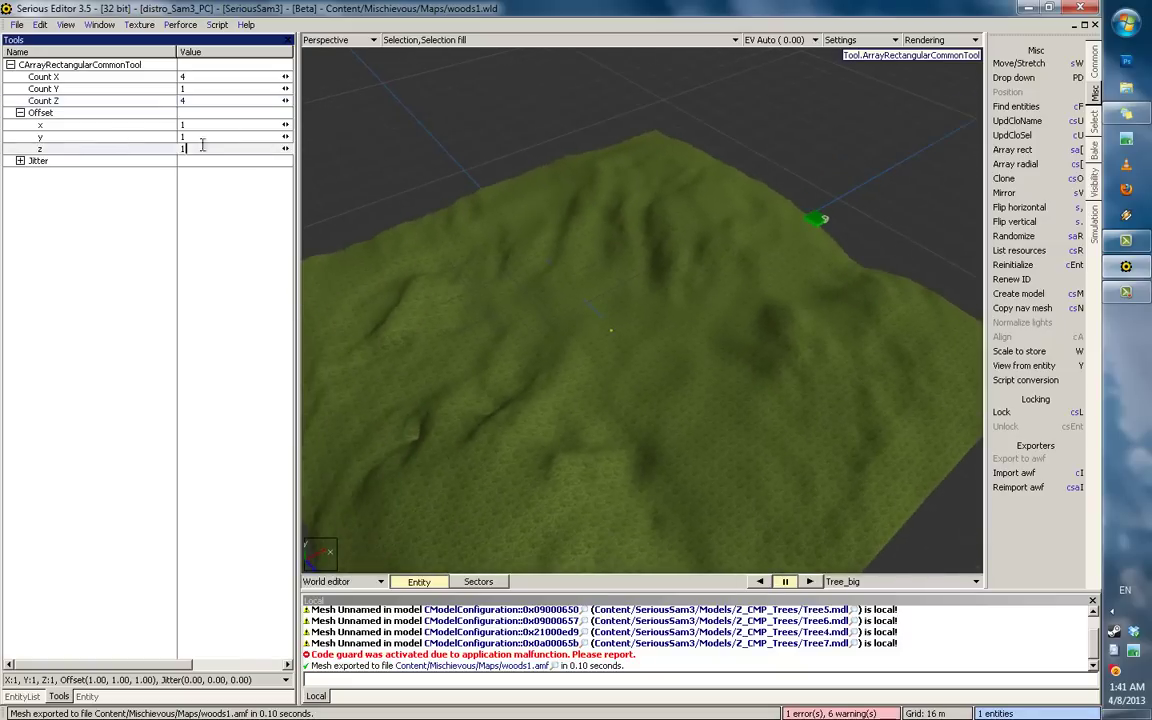
{"action": "middle_click_drag", "start_coordinate": [571, 216], "coordinate": [497, 224]}
{"action": "left_click", "coordinate": [147, 148]}
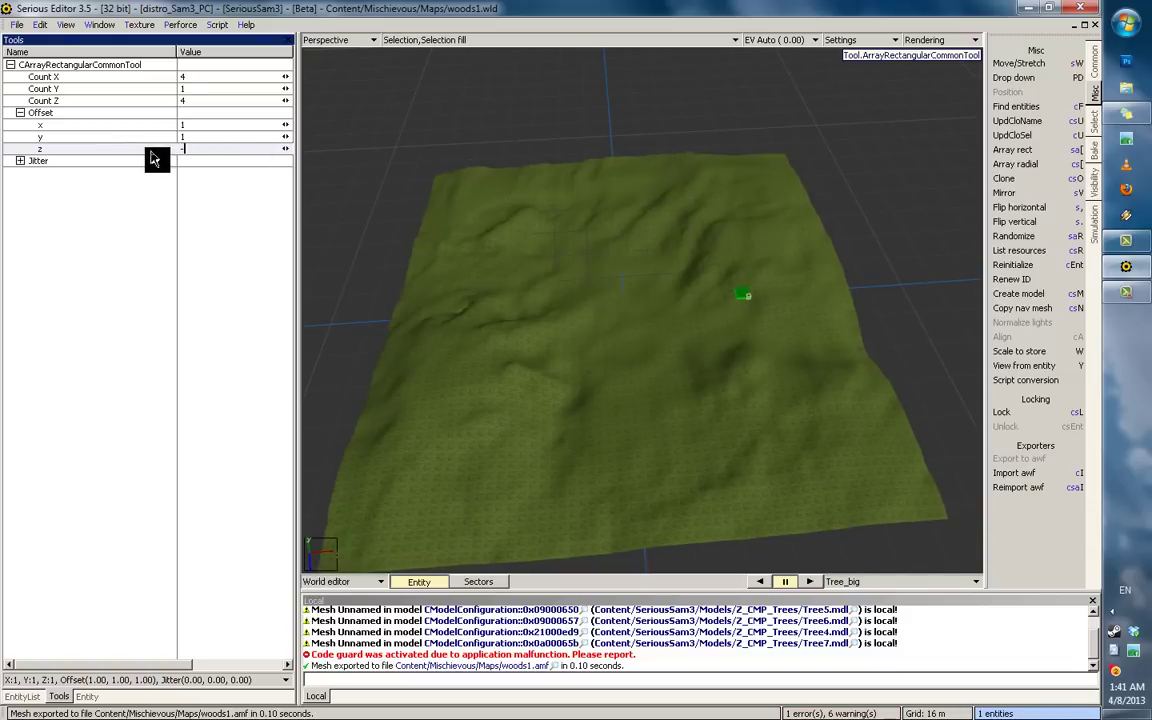
{"action": "type", "text": "6"}
{"action": "left_click", "coordinate": [147, 127]}
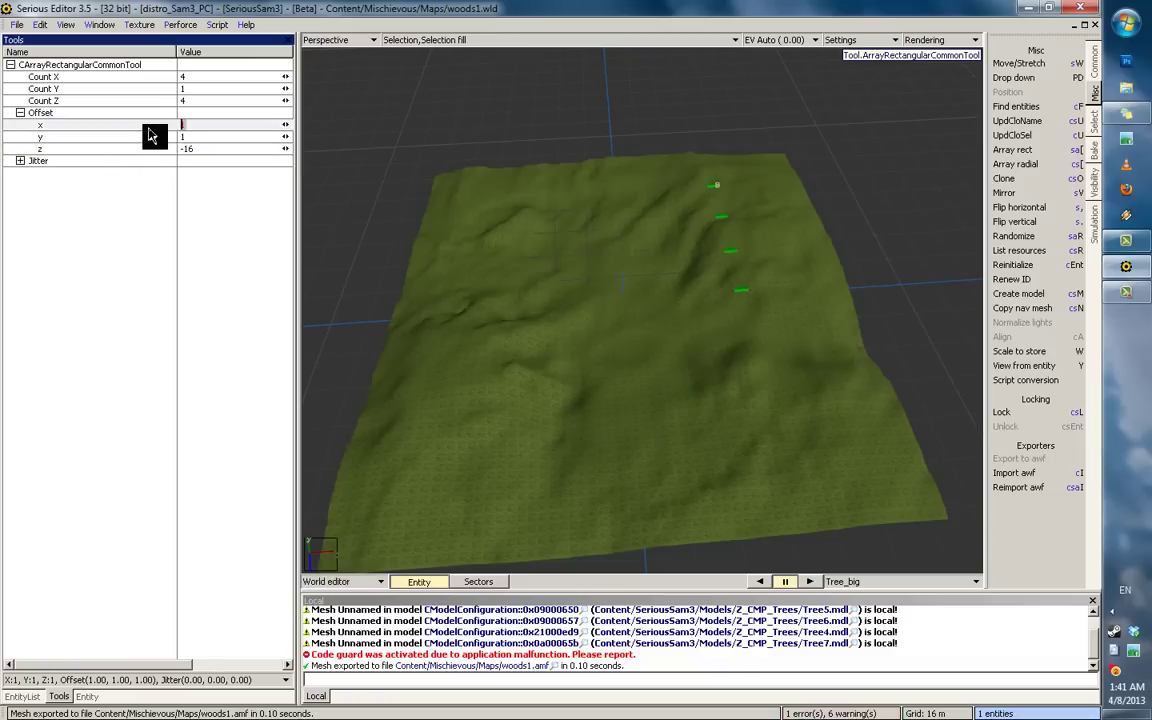
{"action": "type", "text": "-15"}
{"action": "left_click", "coordinate": [195, 148]}
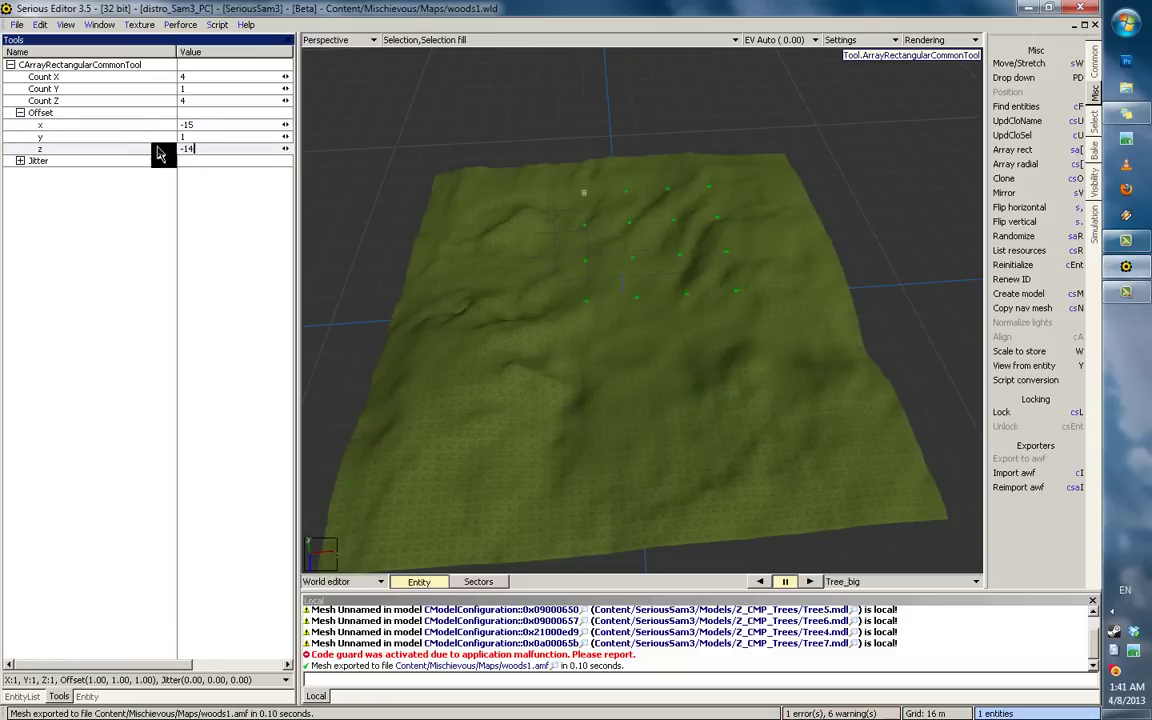
Step: Set the array jitter to 50 on both x and z, and create the scattered tree copies
{"action": "left_click", "coordinate": [20, 161]}
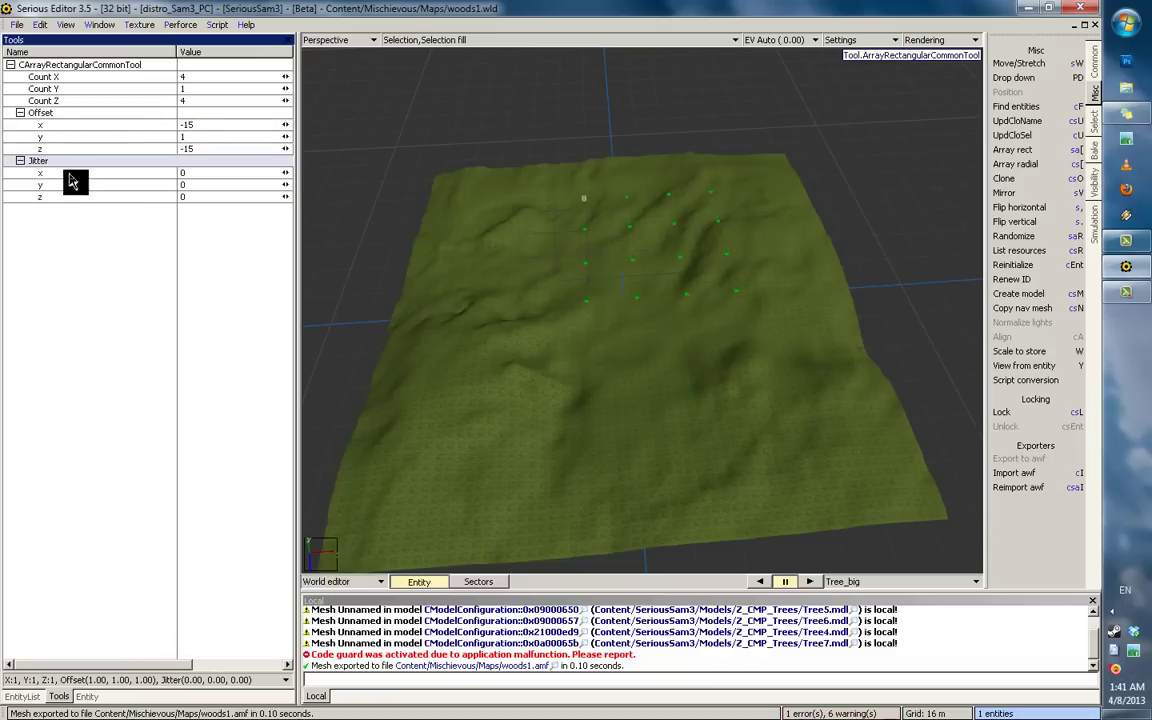
{"action": "left_click", "coordinate": [183, 173]}
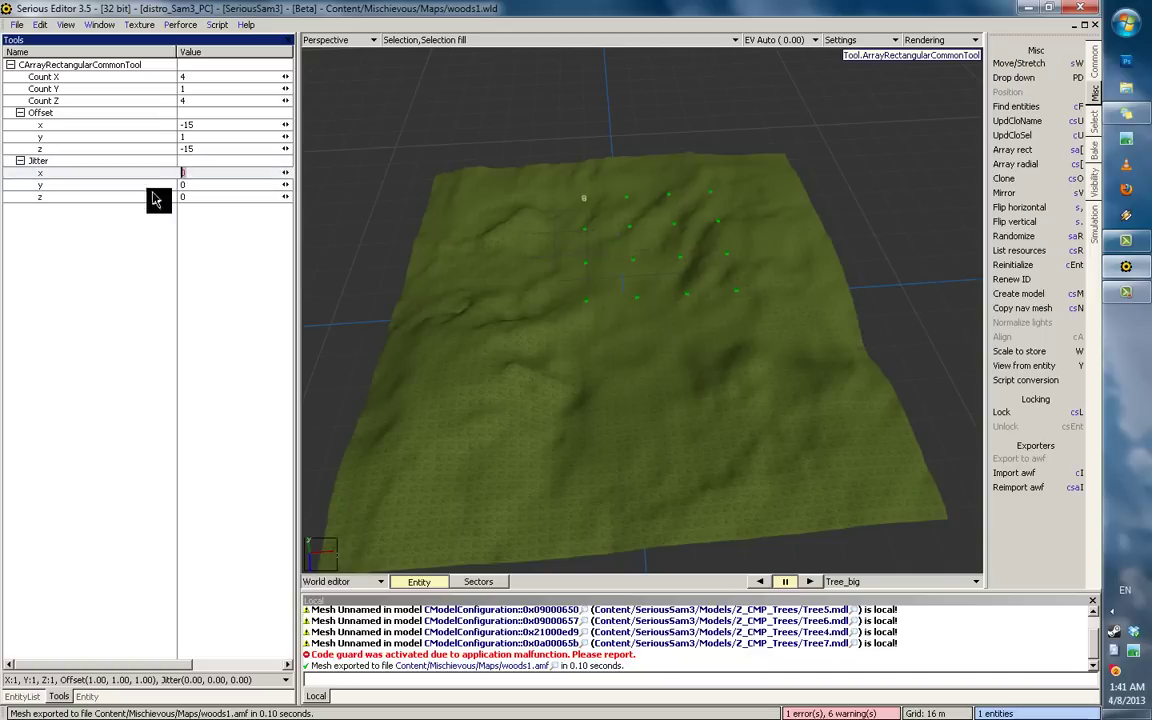
{"action": "type", "text": "5-"}
{"action": "left_click", "coordinate": [158, 174]}
{"action": "left_click", "coordinate": [148, 198]}
{"action": "type", "text": "5"}
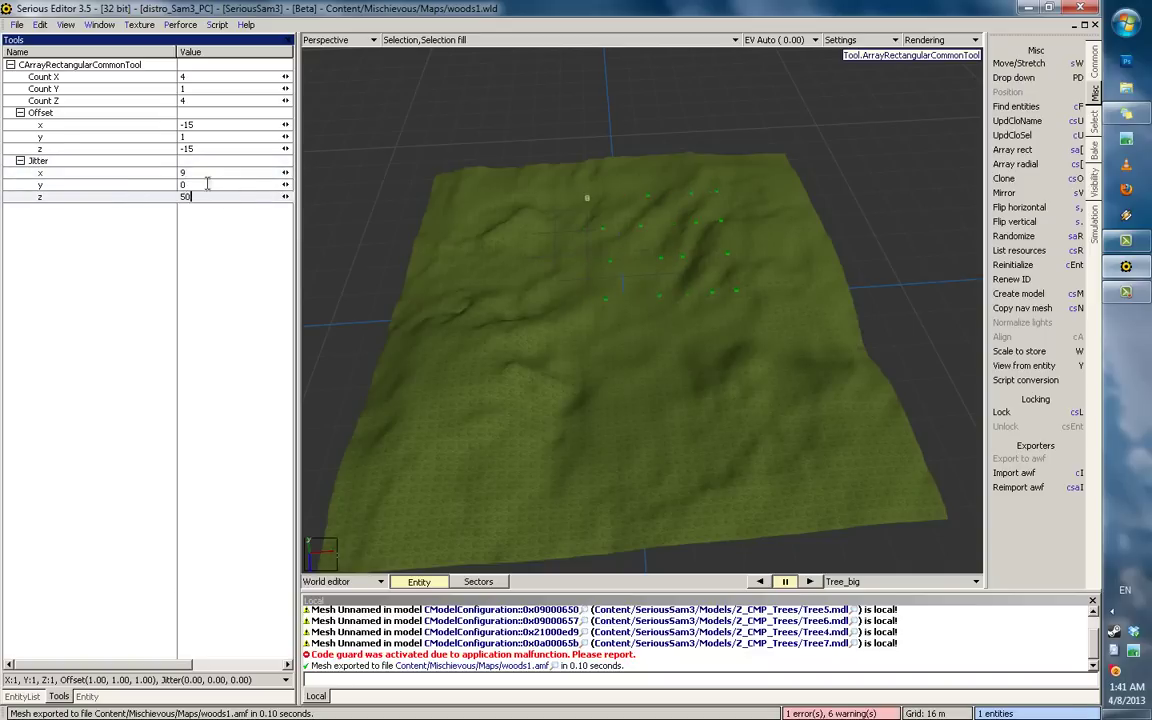
{"action": "left_click", "coordinate": [142, 175]}
{"action": "type", "text": "50"}
{"action": "middle_click_drag", "start_coordinate": [685, 292], "coordinate": [645, 248]}
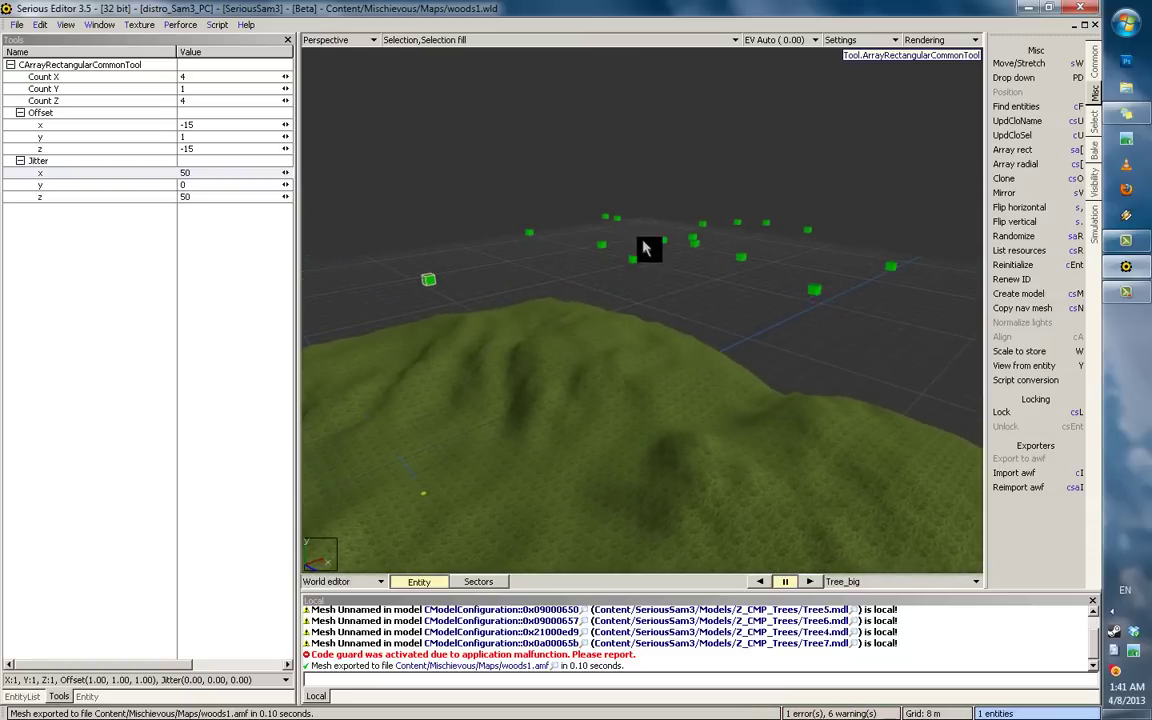
{"action": "middle_click_drag", "start_coordinate": [727, 293], "coordinate": [758, 341]}
{"action": "key", "text": "Return"}
Step: Select all the Tree_big models and move them over the middle of the terrain, to X 9.6 and Z 0
{"action": "key", "text": "ctrl+a"}
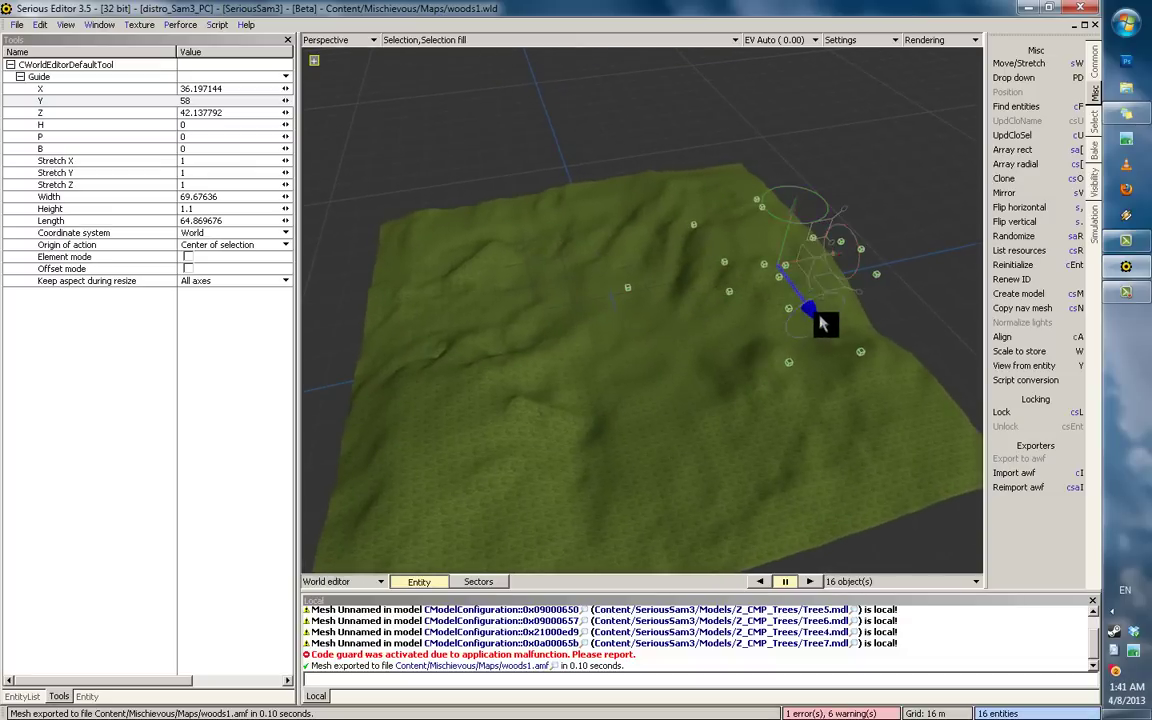
{"action": "left_click_drag", "start_coordinate": [818, 317], "coordinate": [721, 243]}
{"action": "middle_click_drag", "start_coordinate": [726, 251], "coordinate": [679, 260]}
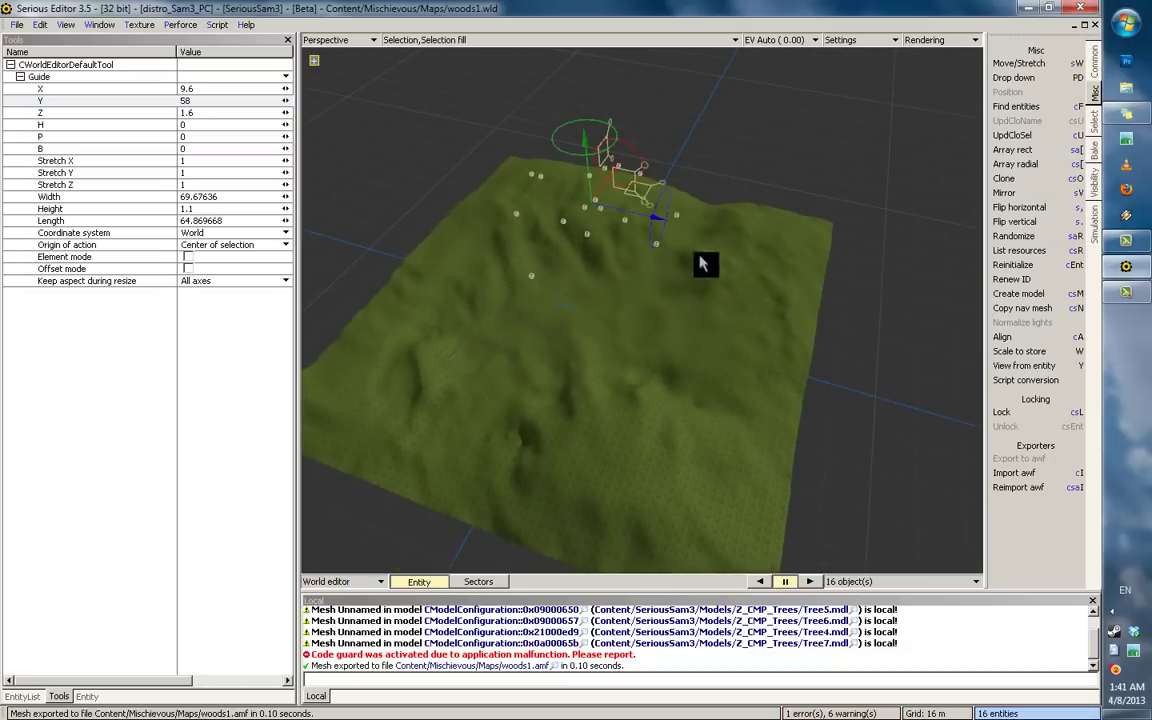
{"action": "middle_click_drag", "start_coordinate": [622, 217], "coordinate": [672, 268]}
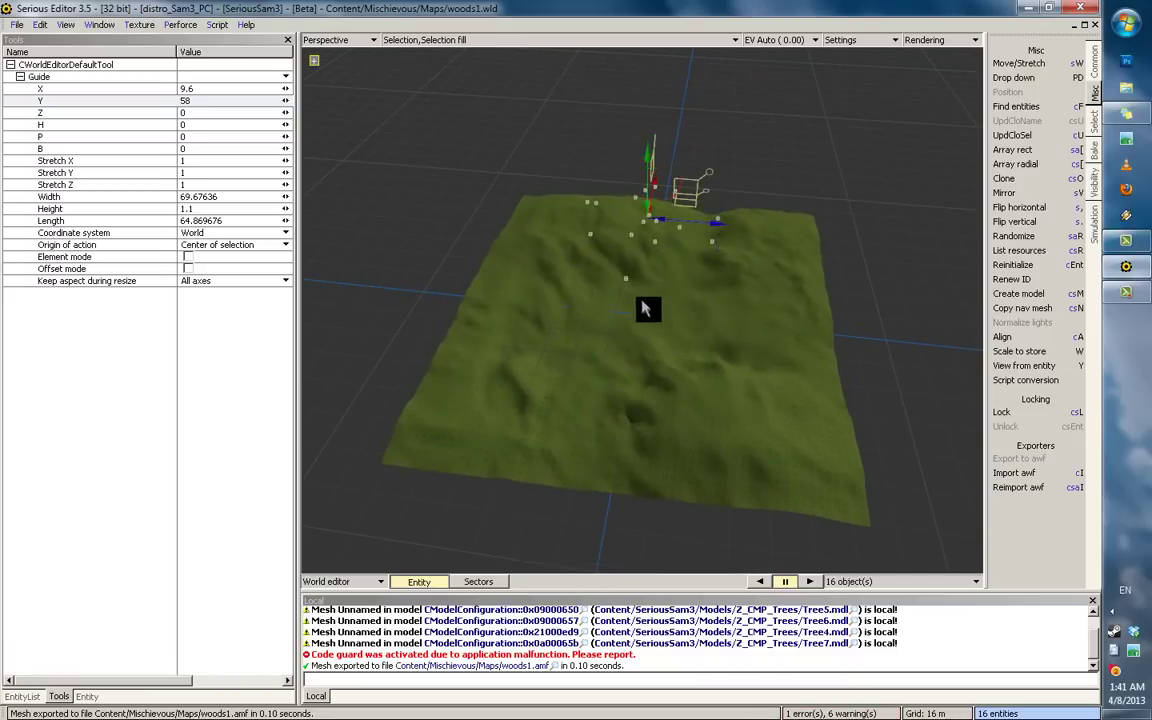
Step: Stretch the selected models apart to cover the terrain, about 139 wide and 130 long
{"action": "left_click_drag", "start_coordinate": [707, 314], "coordinate": [661, 303], "text": "ctrl+shift"}
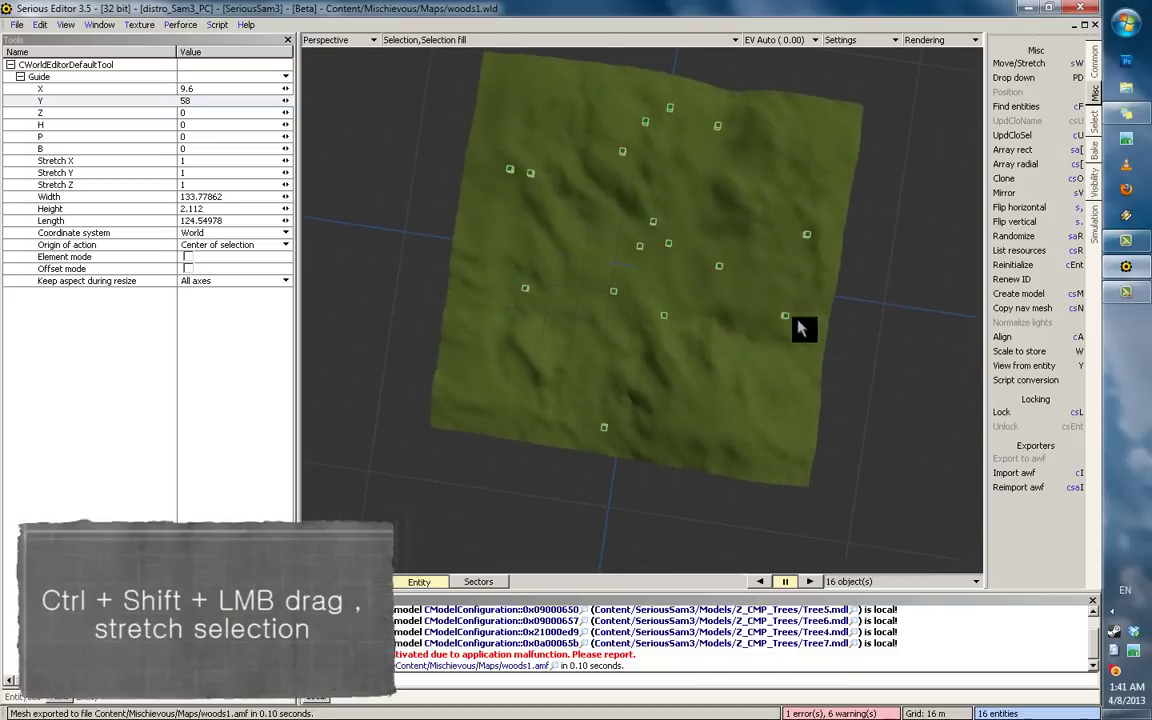
{"action": "left_click_drag", "start_coordinate": [805, 327], "coordinate": [826, 325], "text": "ctrl+shift"}
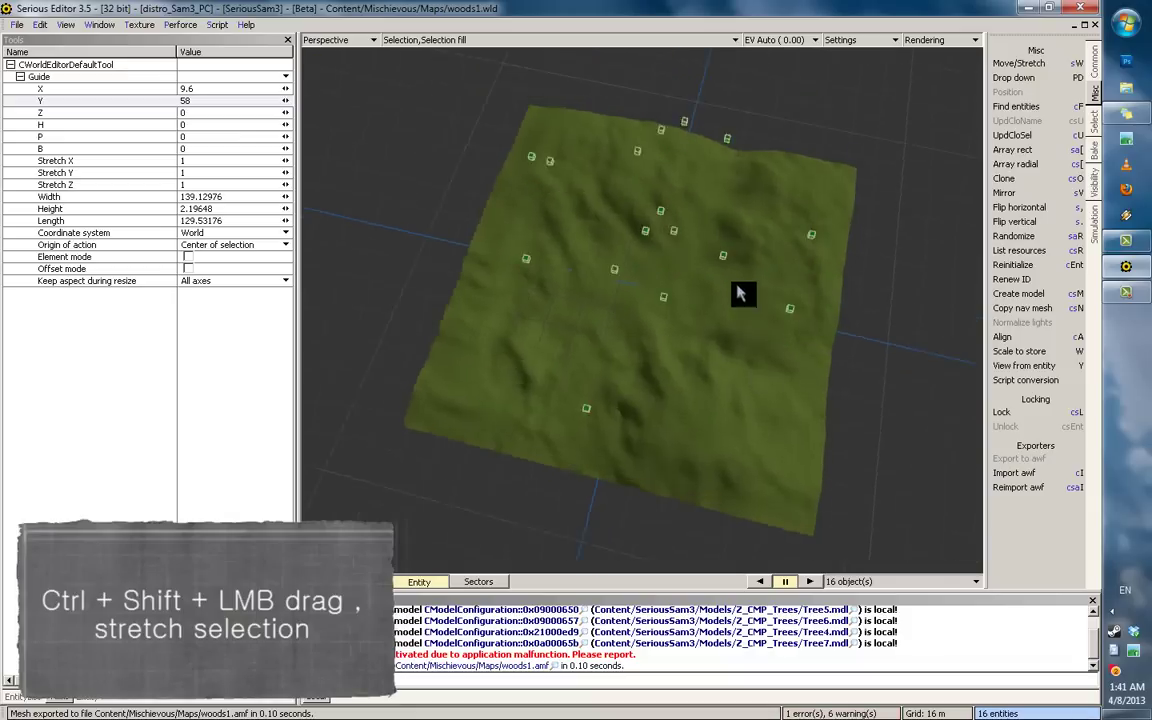
{"action": "middle_click_drag", "start_coordinate": [740, 292], "coordinate": [760, 360]}
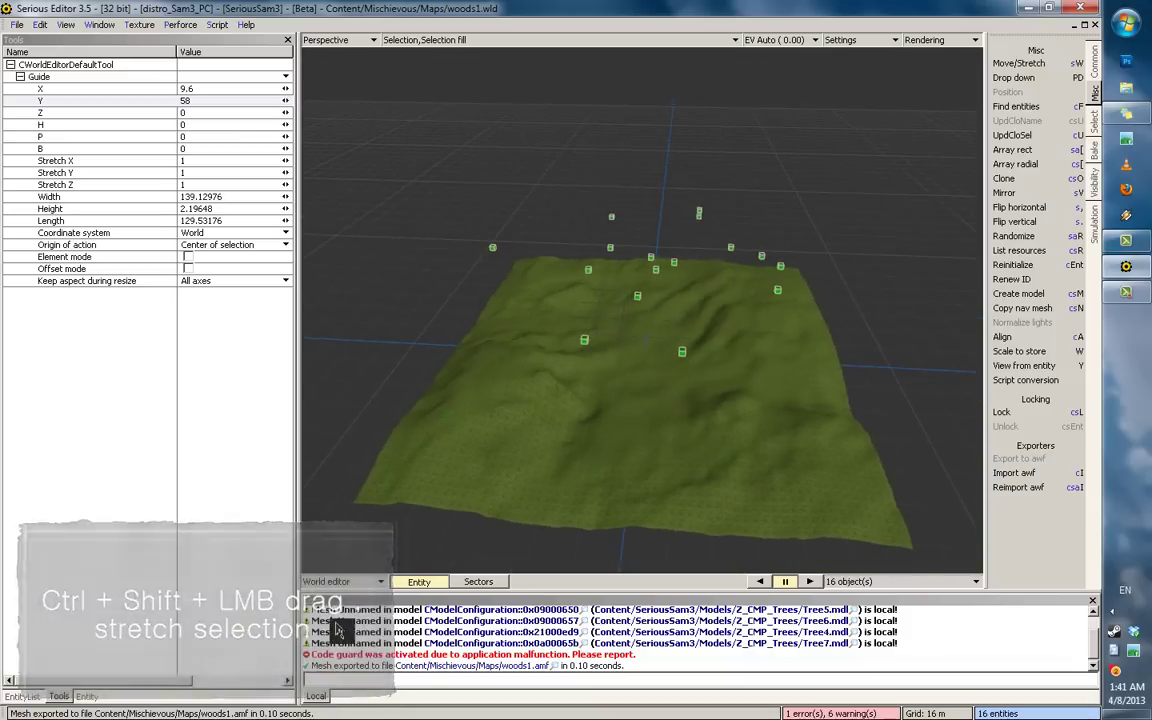
Step: Reset the stretch of all selected Tree_big models to 1 on x, y and z
{"action": "left_click", "coordinate": [88, 696]}
{"action": "left_click", "coordinate": [20, 88]}
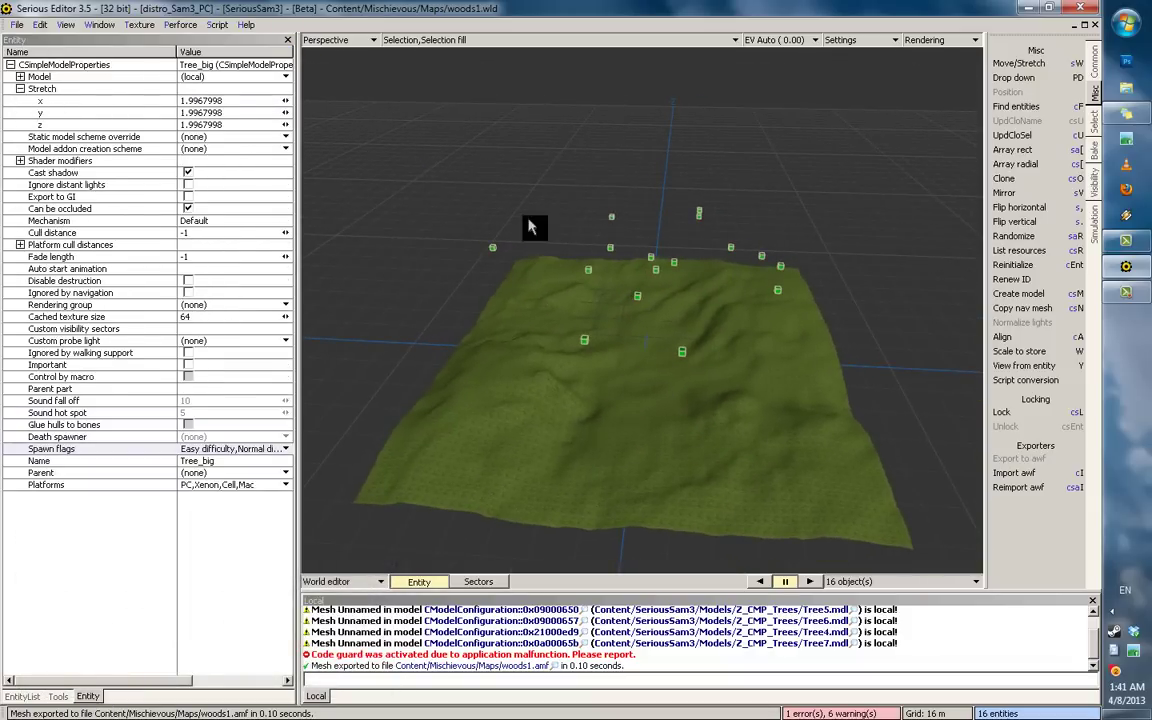
{"action": "middle_click_drag", "start_coordinate": [532, 226], "coordinate": [598, 262]}
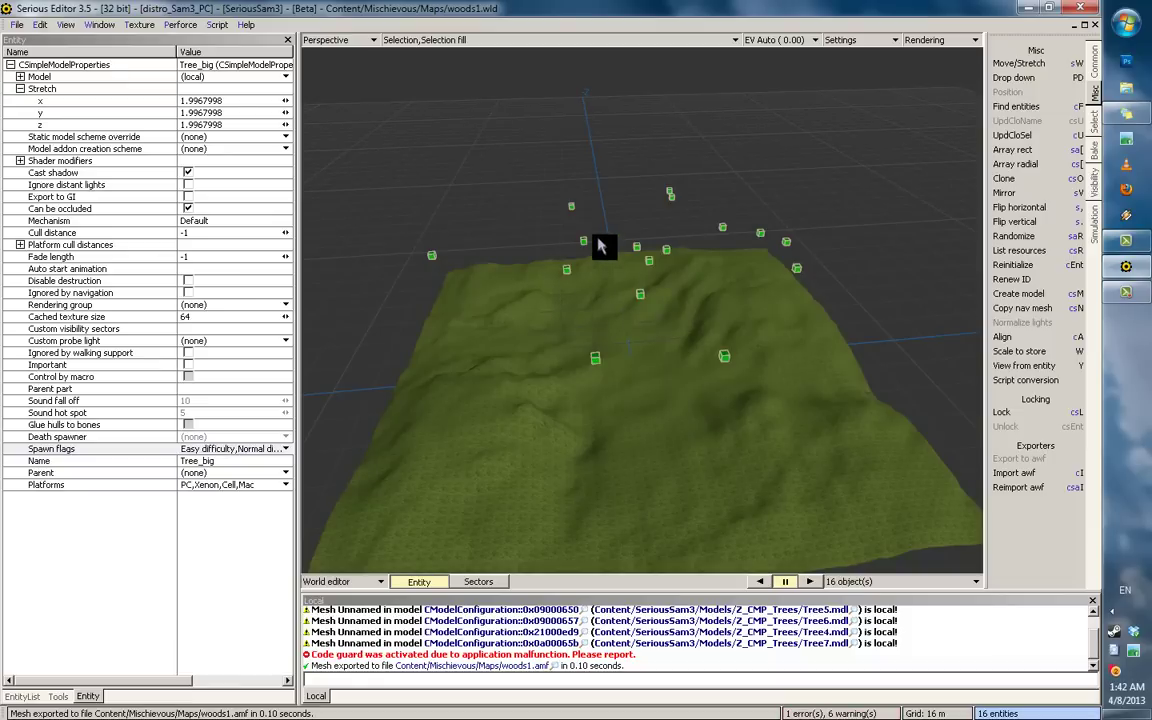
{"action": "left_click", "coordinate": [128, 102]}
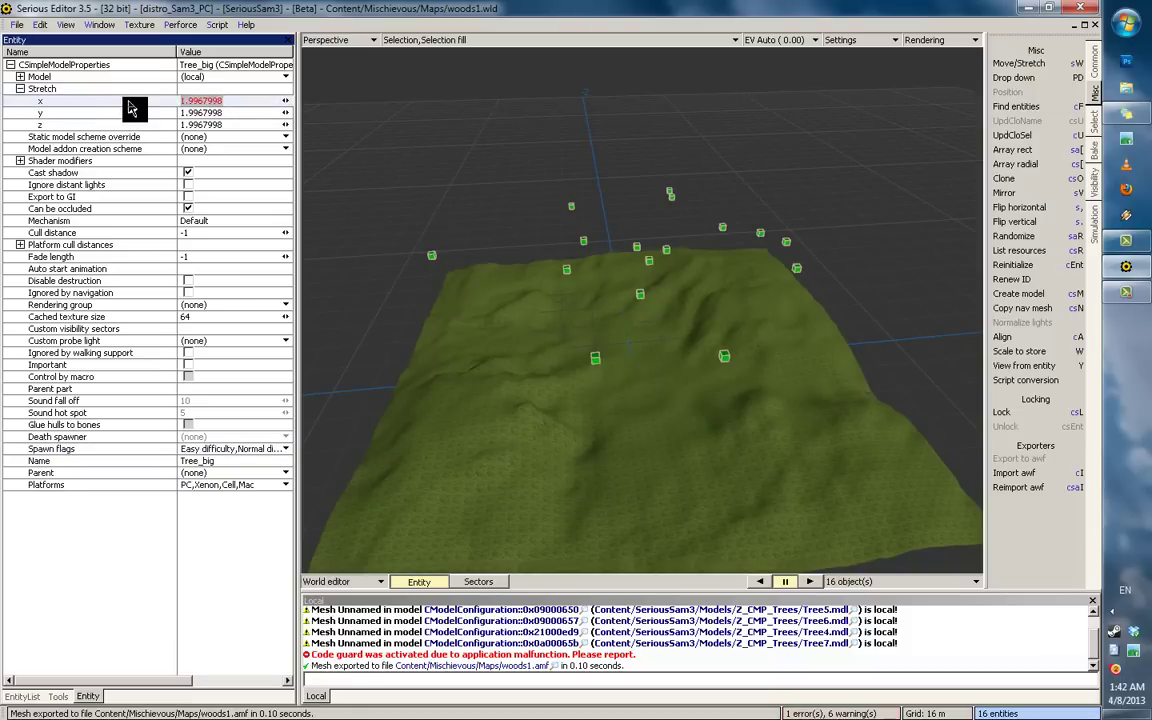
{"action": "type", "text": "1"}
{"action": "left_click_drag", "start_coordinate": [238, 114], "coordinate": [147, 124]}
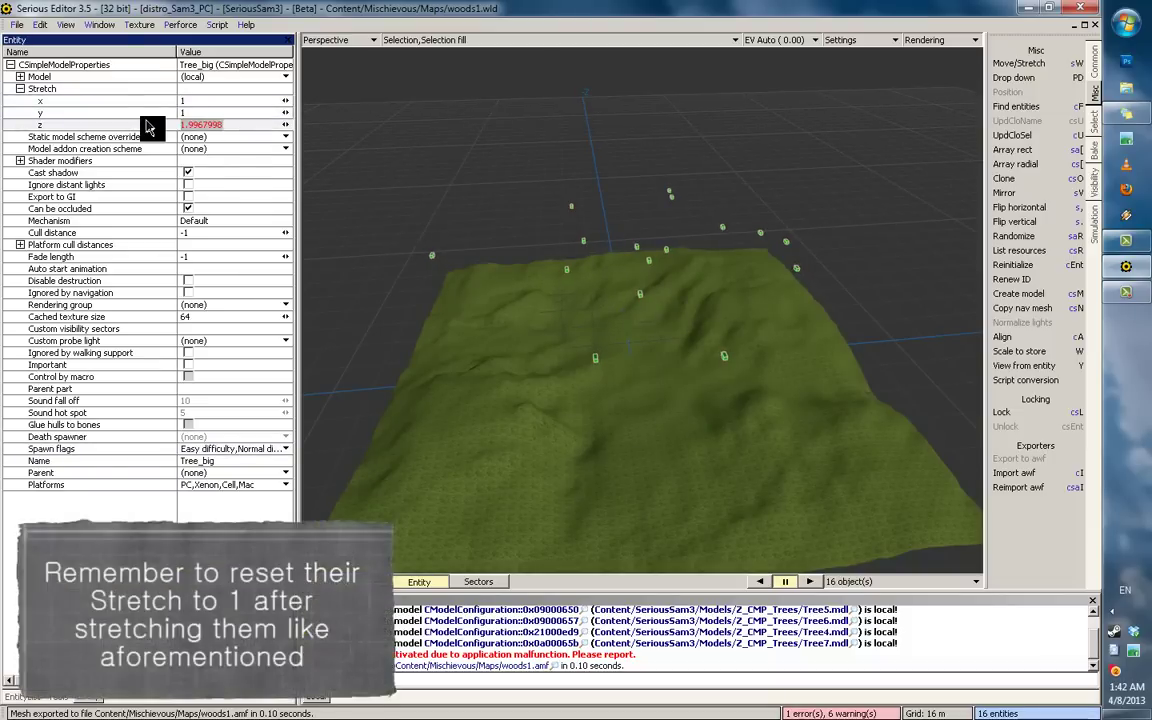
{"action": "type", "text": "1"}
{"action": "scroll", "coordinate": [586, 240], "scroll_direction": "up", "scroll_amount": 2}
{"action": "middle_click_drag", "start_coordinate": [655, 274], "coordinate": [795, 266]}
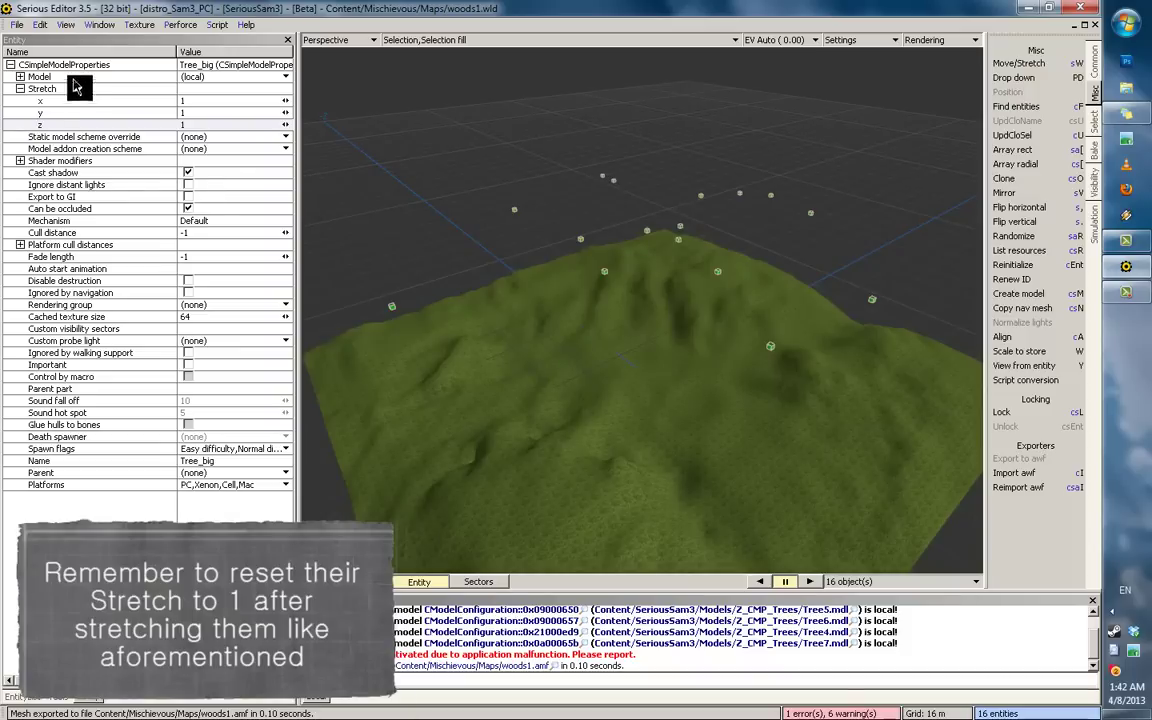
{"action": "left_click", "coordinate": [97, 99]}
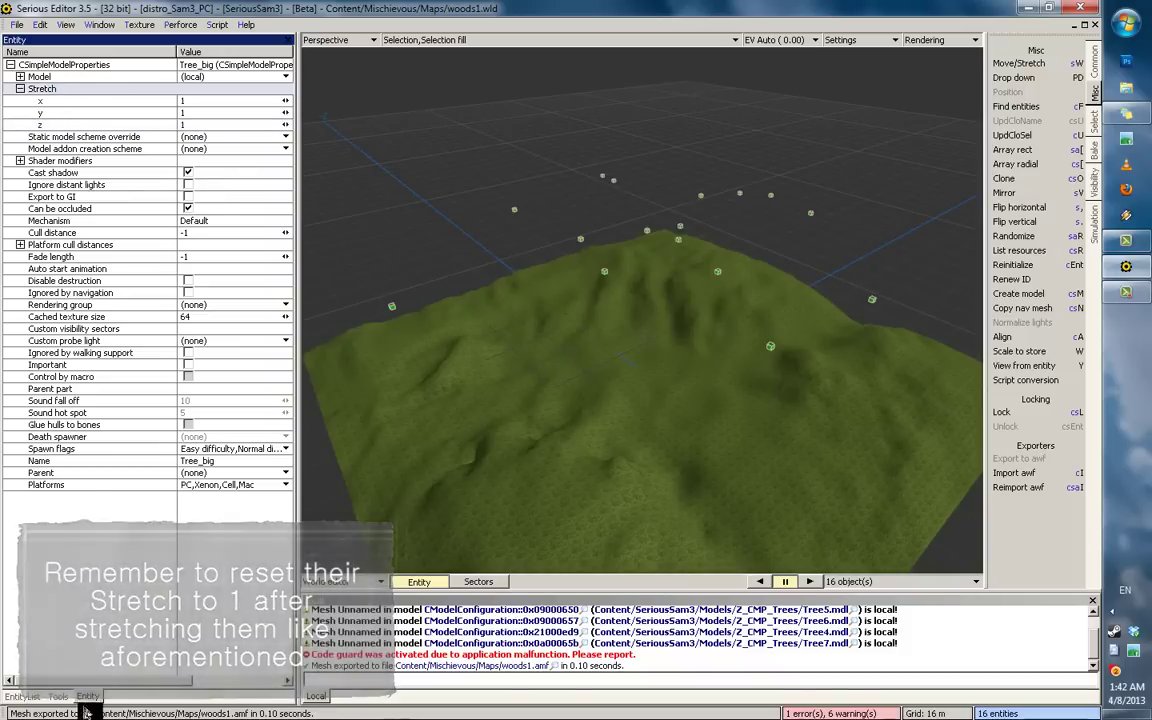
{"action": "left_click", "coordinate": [67, 102]}
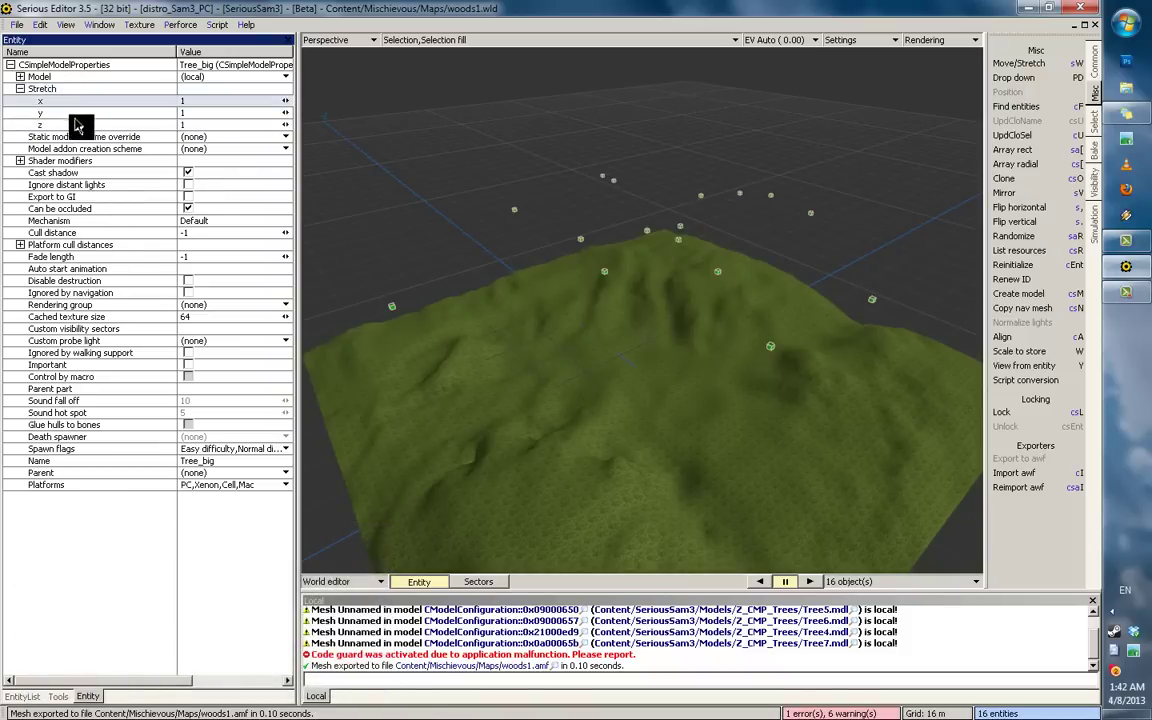
{"action": "left_click", "coordinate": [85, 125]}
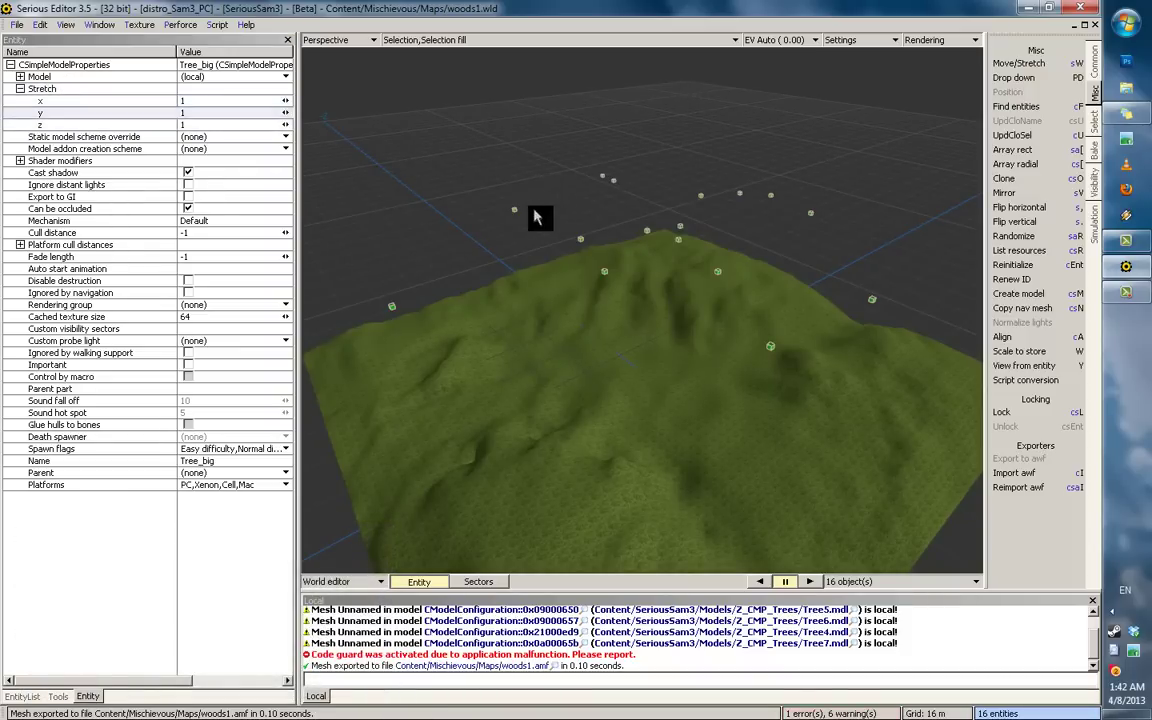
Step: Drop all the Tree_big models down onto the terrain surface and clear the selection
{"action": "left_click", "coordinate": [670, 240]}
{"action": "key", "text": "ctrl+a"}
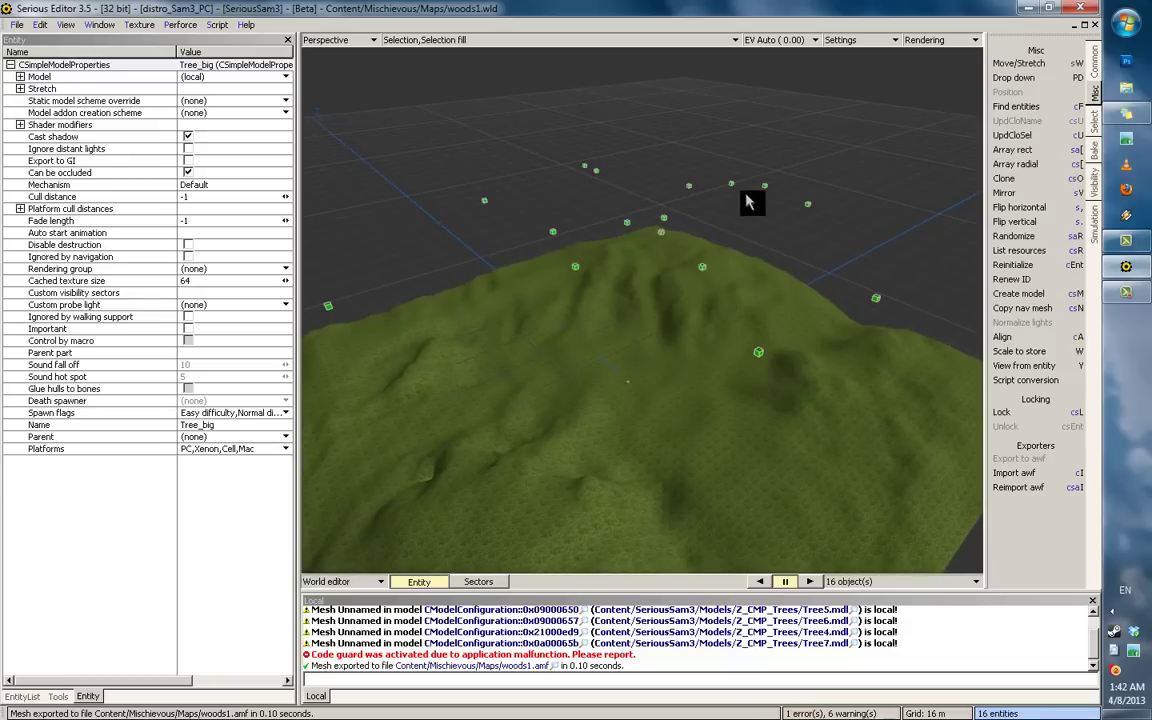
{"action": "left_click", "coordinate": [1000, 78]}
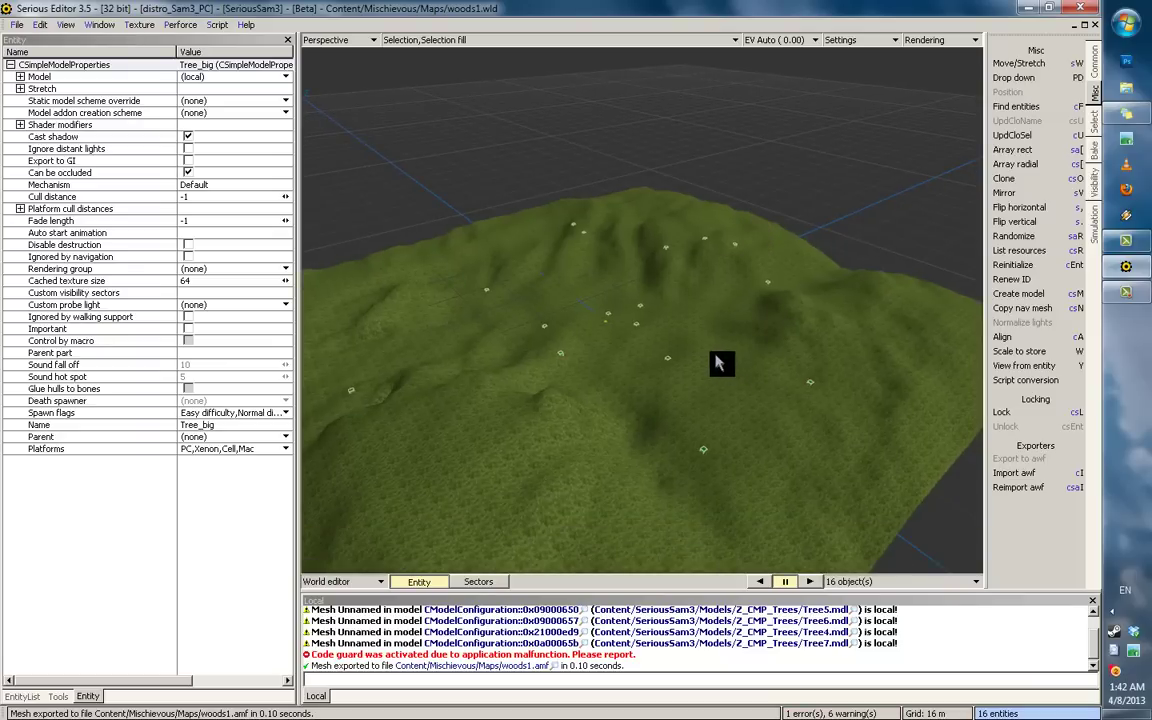
{"action": "left_click", "coordinate": [816, 261]}
{"action": "middle_click_drag", "start_coordinate": [816, 261], "coordinate": [728, 373]}
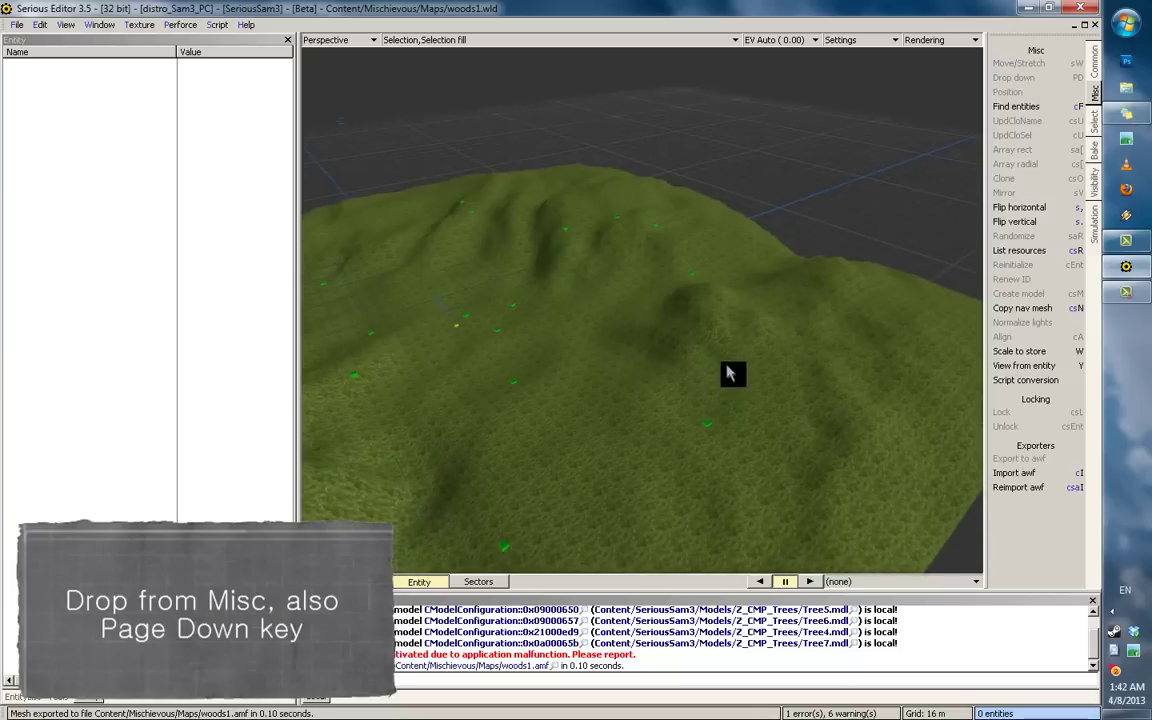
Step: Place a new simple model on the slope beside the mound and raise it high above the terrain
{"action": "left_click", "coordinate": [776, 340]}
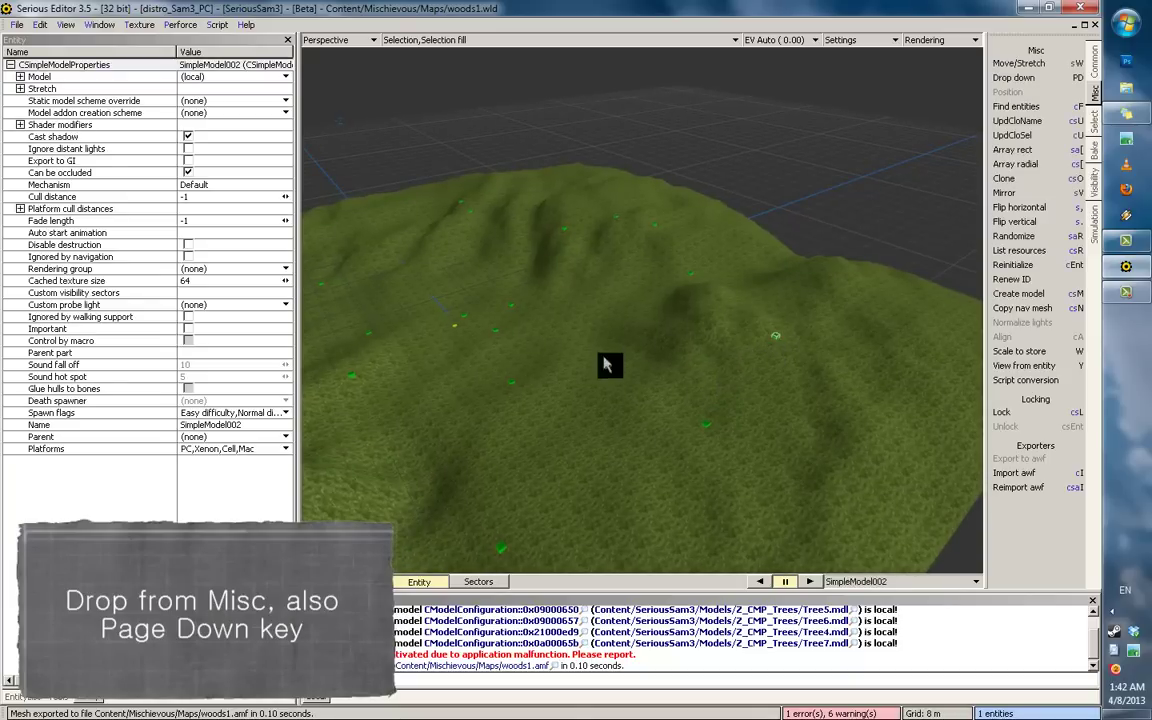
{"action": "middle_click_drag", "start_coordinate": [606, 363], "coordinate": [694, 162]}
{"action": "left_click_drag", "start_coordinate": [760, 374], "coordinate": [765, 266]}
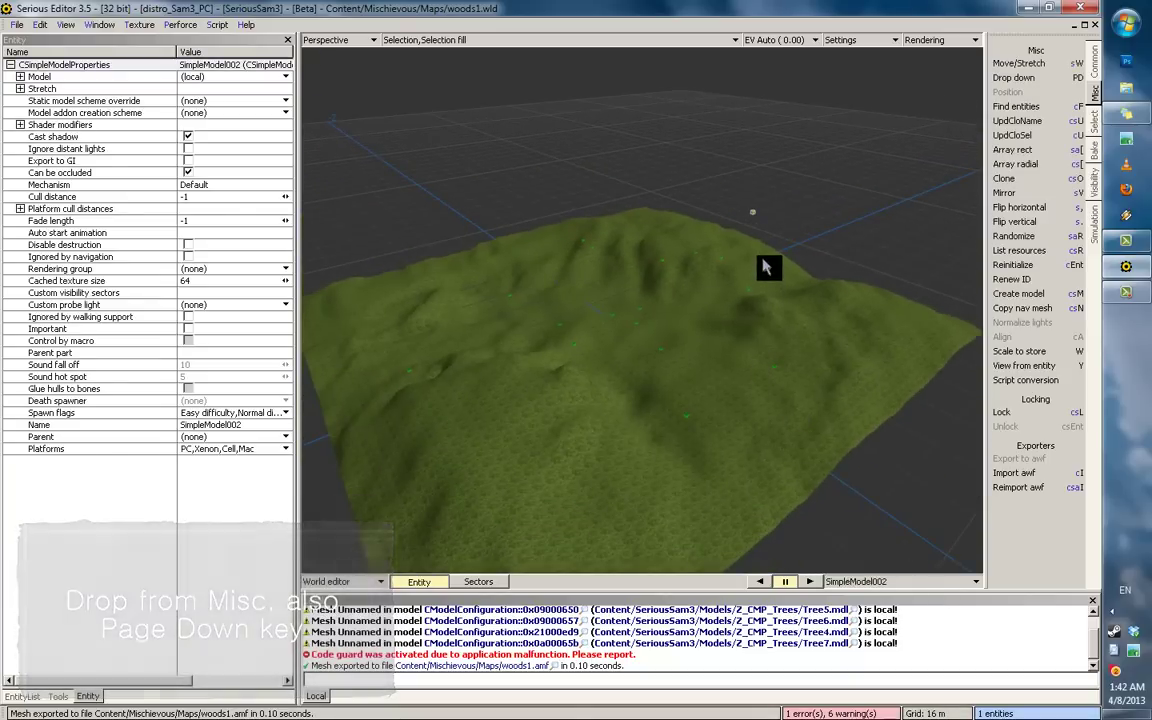
Step: Array the new model into nine jittered Tree_small copies and drop them onto the terrain
{"action": "left_click", "coordinate": [1031, 153]}
{"action": "middle_click_drag", "start_coordinate": [703, 242], "coordinate": [711, 295]}
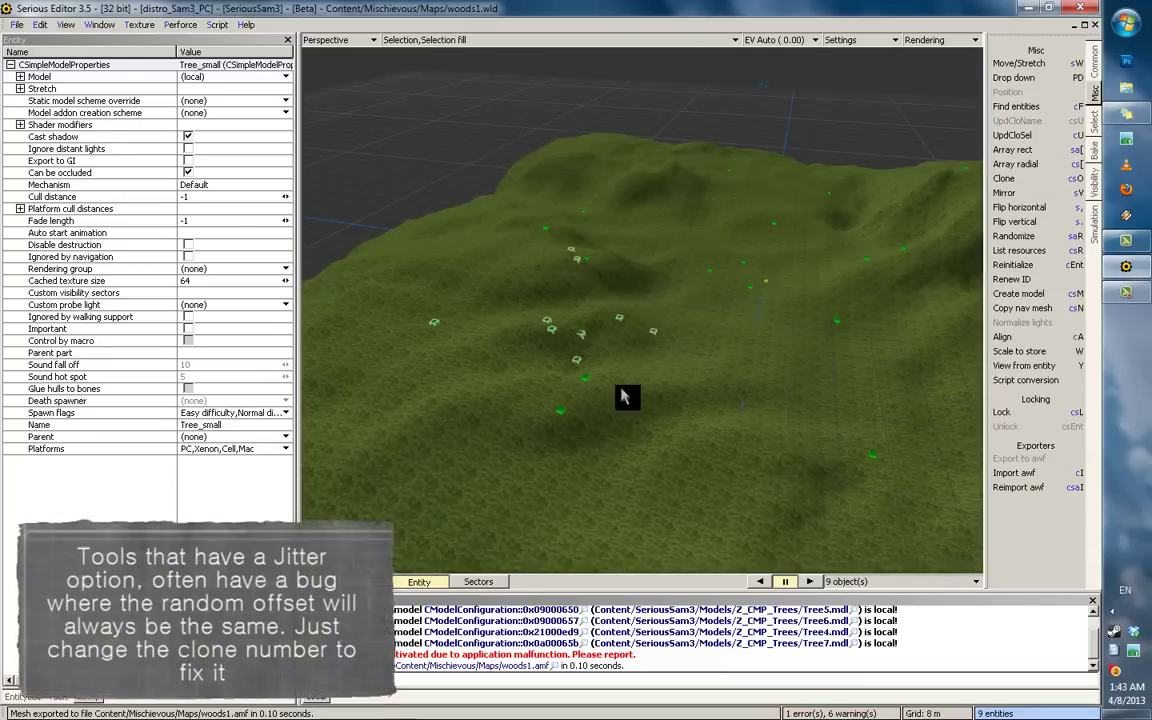
{"action": "middle_click_drag", "start_coordinate": [622, 396], "coordinate": [642, 213]}
{"action": "left_click", "coordinate": [612, 290]}
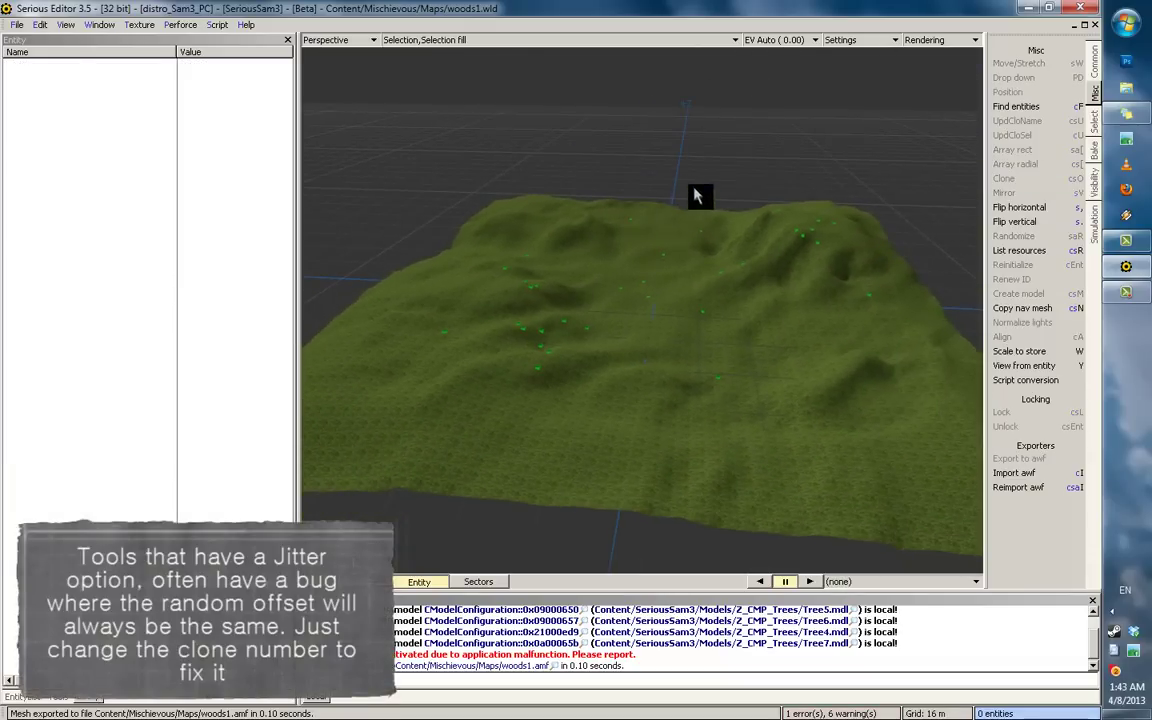
{"action": "scroll", "coordinate": [620, 370], "scroll_direction": "up", "scroll_amount": 3}
{"action": "left_click", "coordinate": [691, 312]}
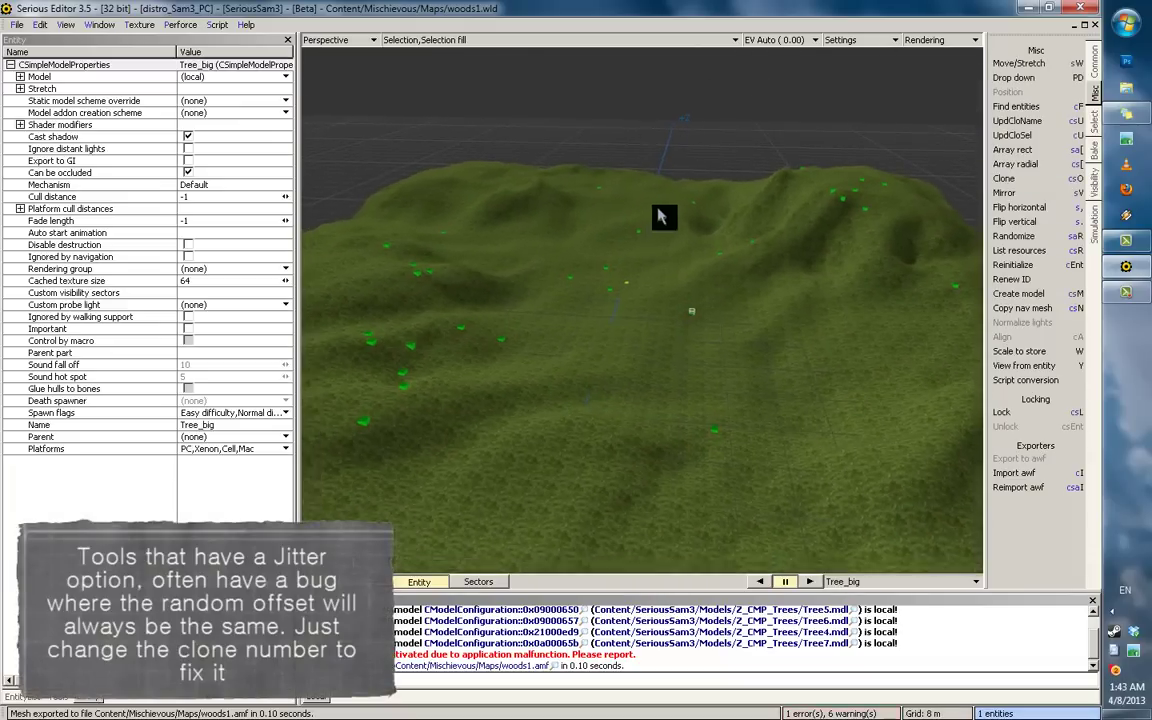
{"action": "middle_click_drag", "start_coordinate": [660, 216], "coordinate": [640, 308]}
{"action": "double_click", "coordinate": [705, 311]}
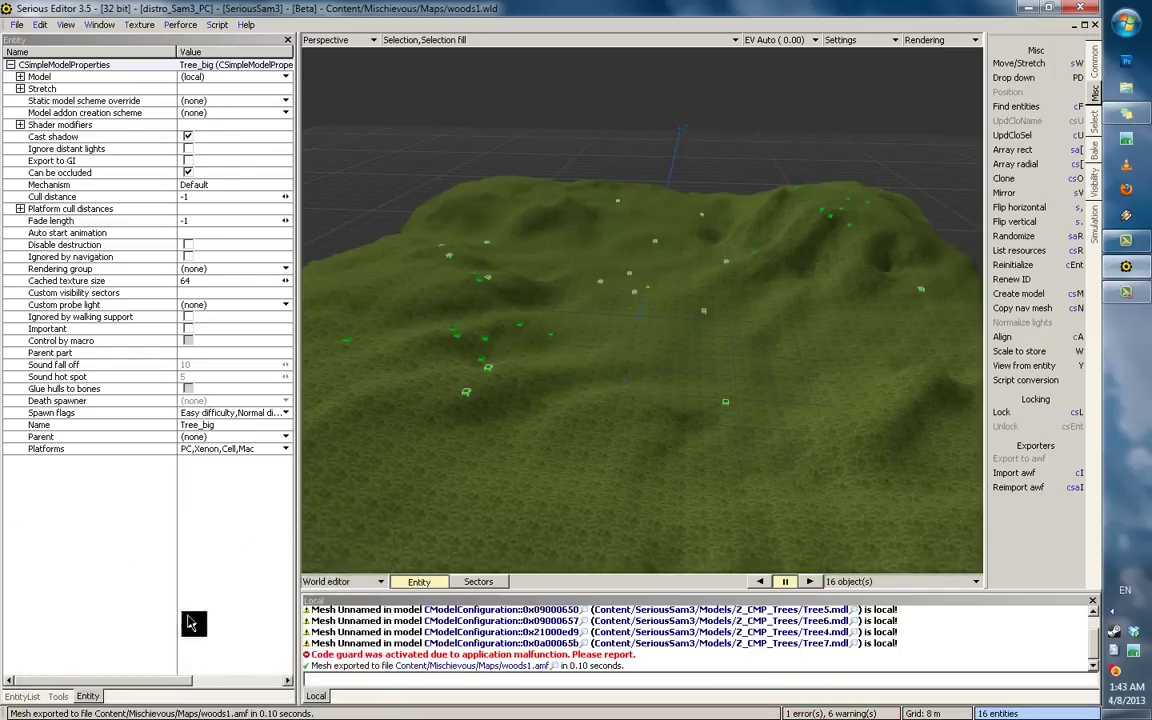
{"action": "left_click", "coordinate": [222, 85]}
{"action": "left_click", "coordinate": [225, 108]}
{"action": "left_click", "coordinate": [548, 250]}
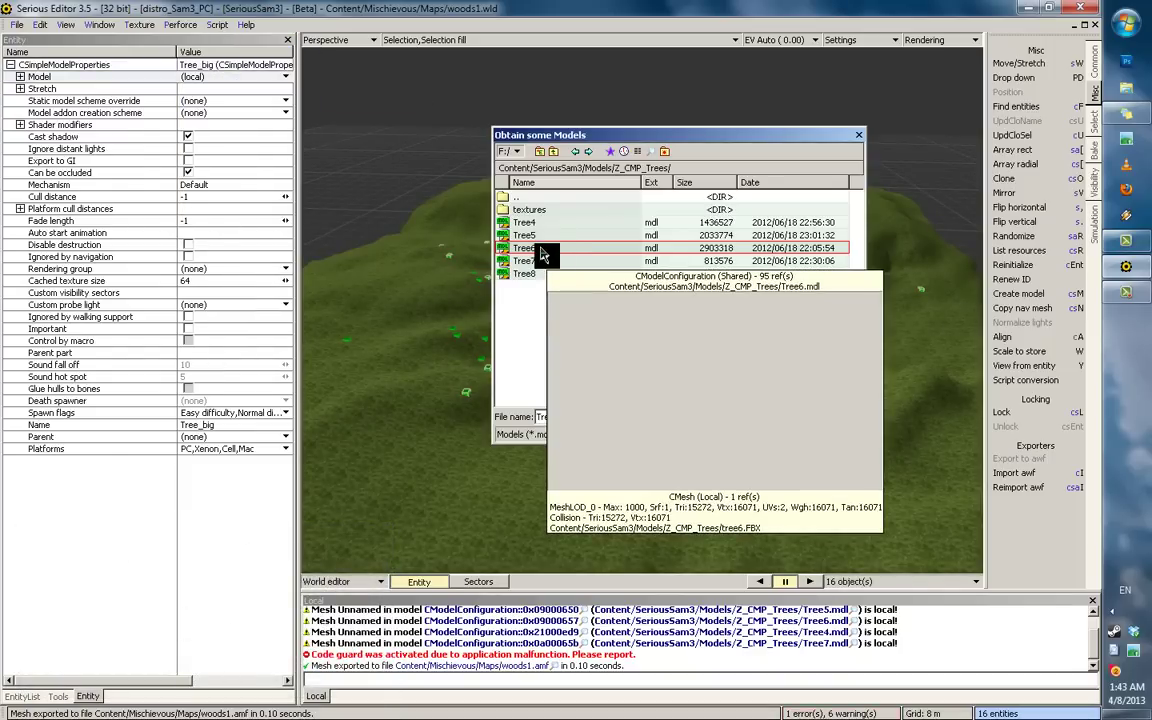
{"action": "left_click", "coordinate": [825, 436]}
{"action": "left_click", "coordinate": [715, 215]}
Step: Assign the Tree6 model to a single Tree_small entity on the slope and clear the selection
{"action": "middle_click_drag", "start_coordinate": [715, 227], "coordinate": [740, 283]}
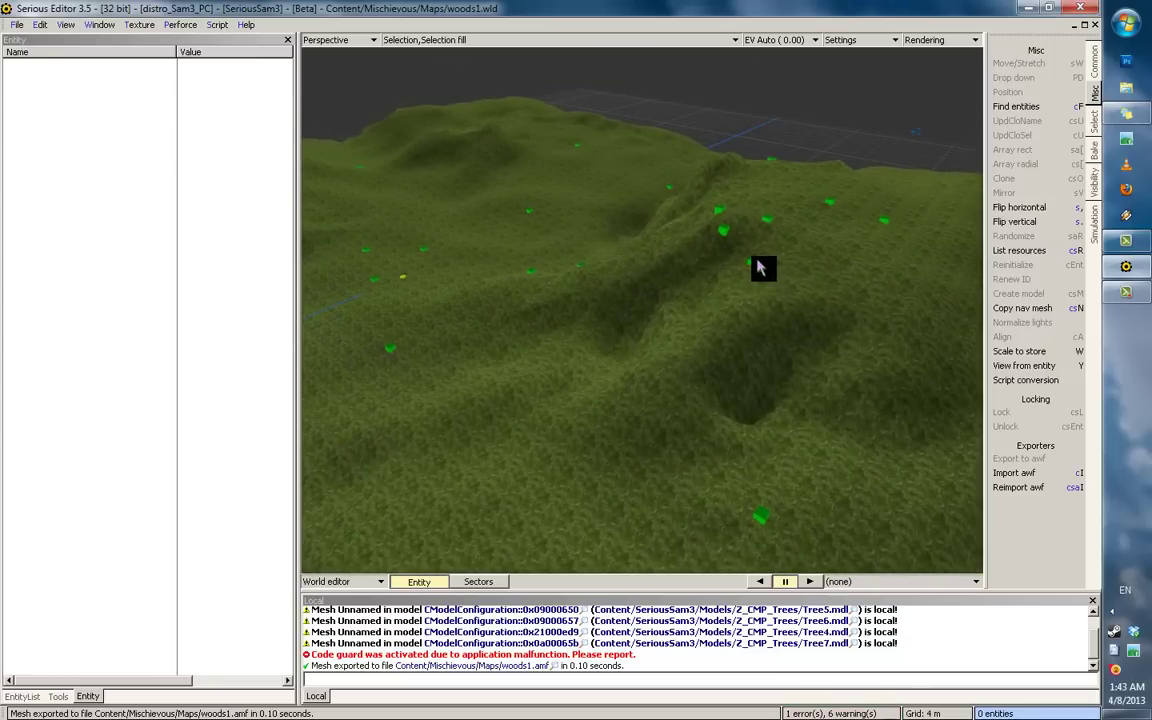
{"action": "left_click", "coordinate": [752, 262]}
{"action": "mouse_move", "coordinate": [539, 404]}
{"action": "middle_mouse_down"}
{"action": "mouse_move", "coordinate": [613, 217]}
{"action": "mouse_move", "coordinate": [654, 323]}
{"action": "mouse_move", "coordinate": [728, 250]}
{"action": "mouse_move", "coordinate": [679, 453]}
{"action": "middle_mouse_up"}
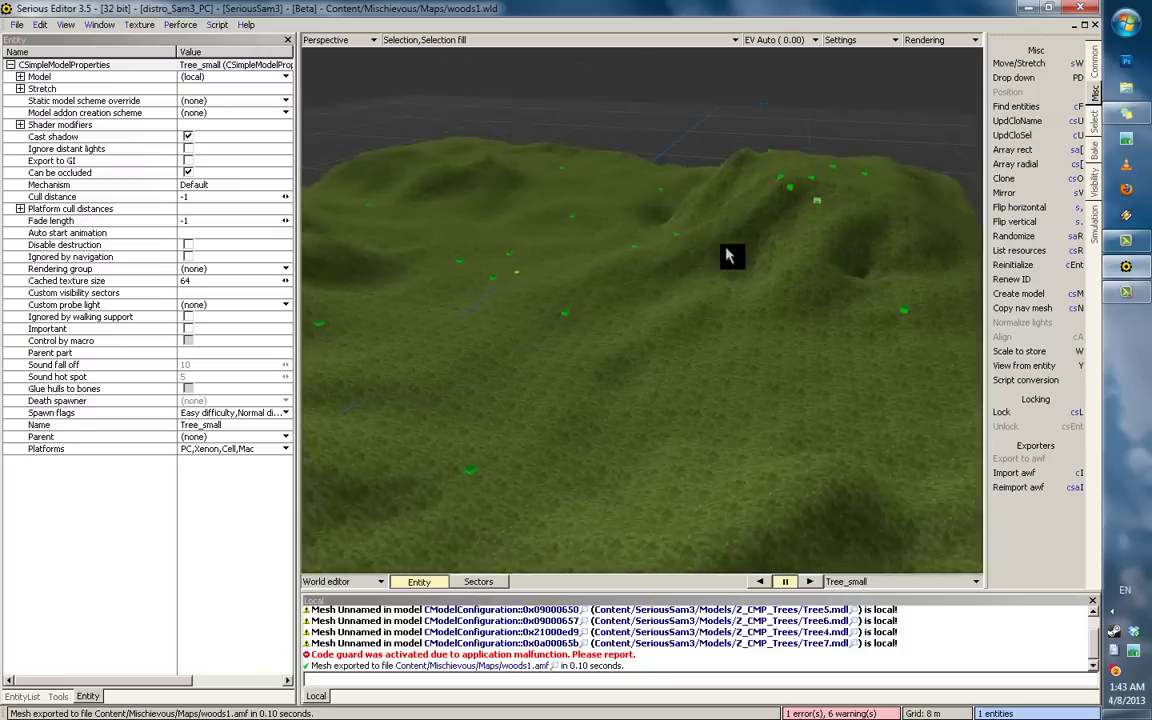
{"action": "left_click", "coordinate": [196, 77]}
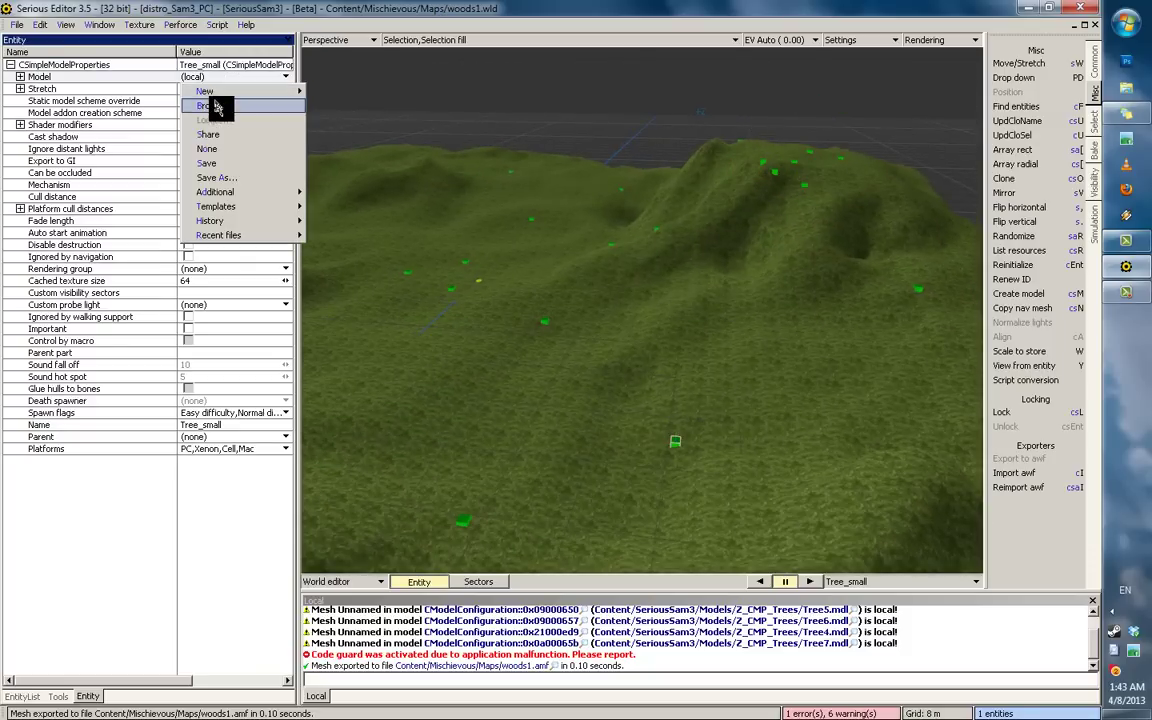
{"action": "left_click", "coordinate": [664, 468]}
{"action": "left_click", "coordinate": [675, 448]}
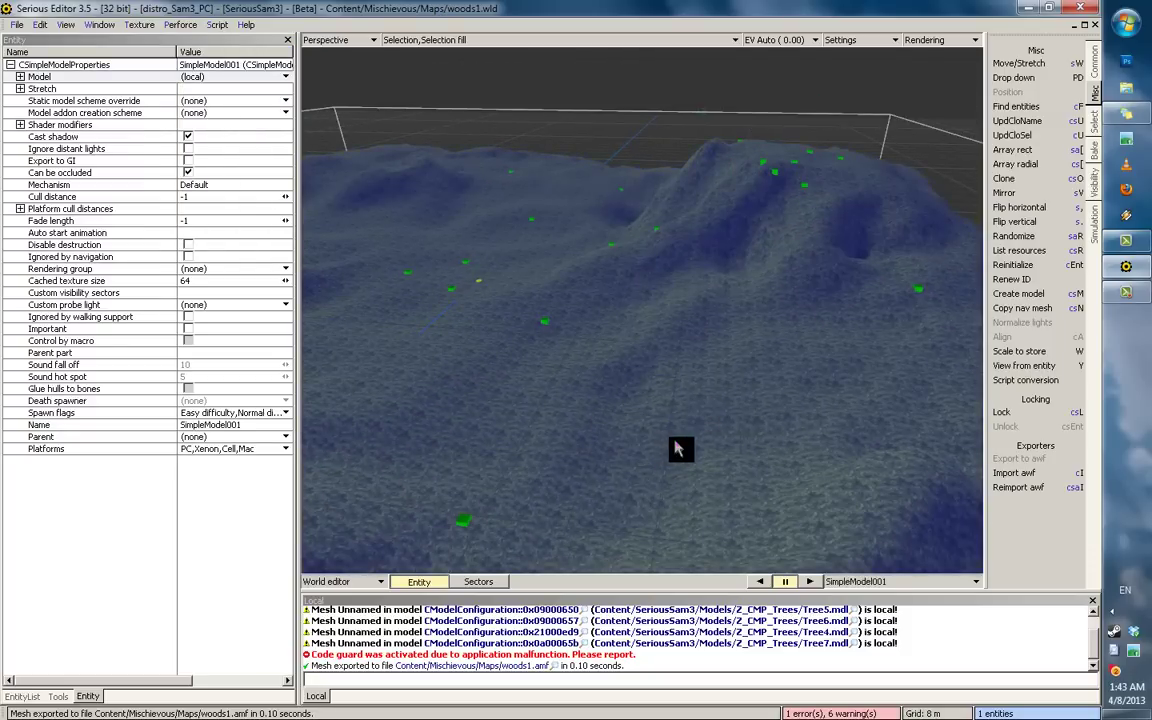
{"action": "left_click", "coordinate": [675, 443]}
{"action": "middle_click_drag", "start_coordinate": [647, 258], "coordinate": [609, 245]}
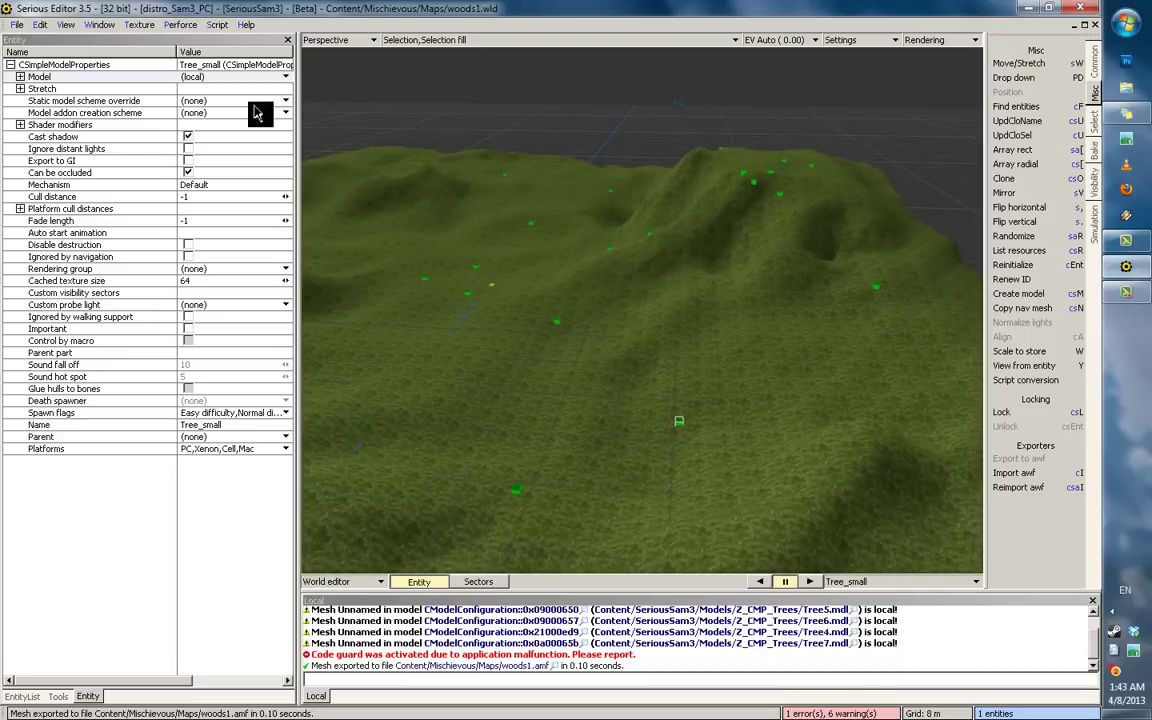
{"action": "left_click", "coordinate": [214, 76]}
{"action": "left_click", "coordinate": [214, 99]}
{"action": "double_click", "coordinate": [538, 246]}
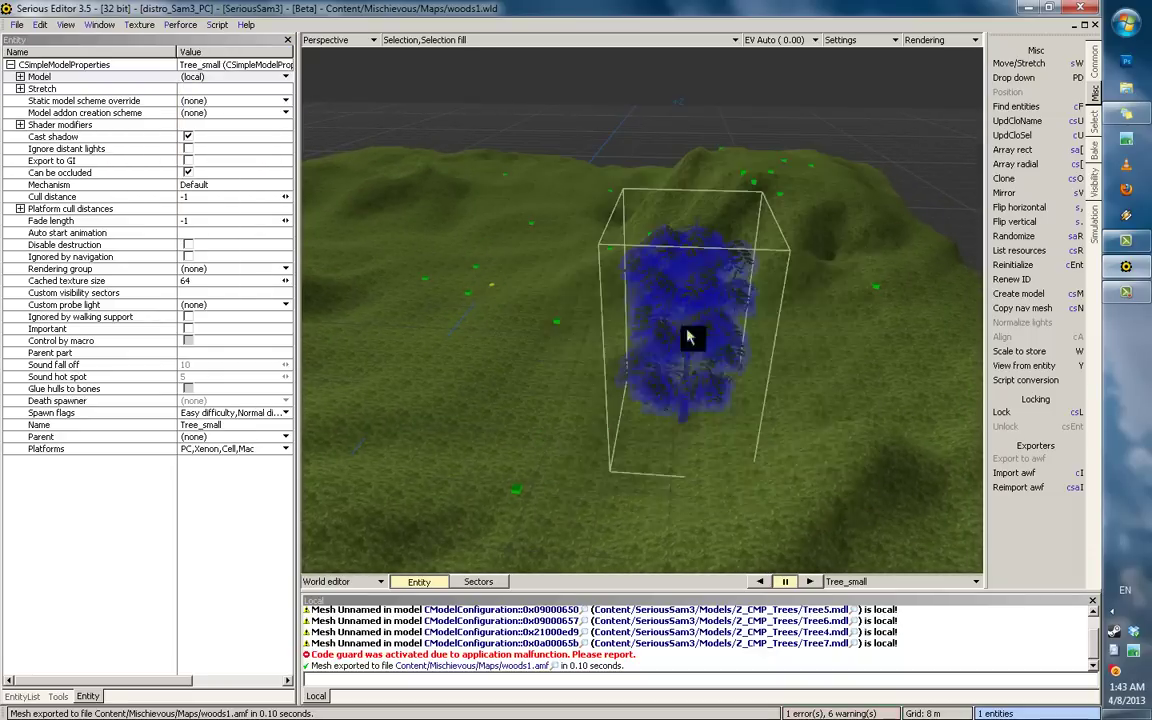
{"action": "key", "text": "Escape"}
Step: Examine the size of the Tree6 tree on the slope from close up and from far away
{"action": "middle_click_drag", "start_coordinate": [760, 328], "coordinate": [718, 313]}
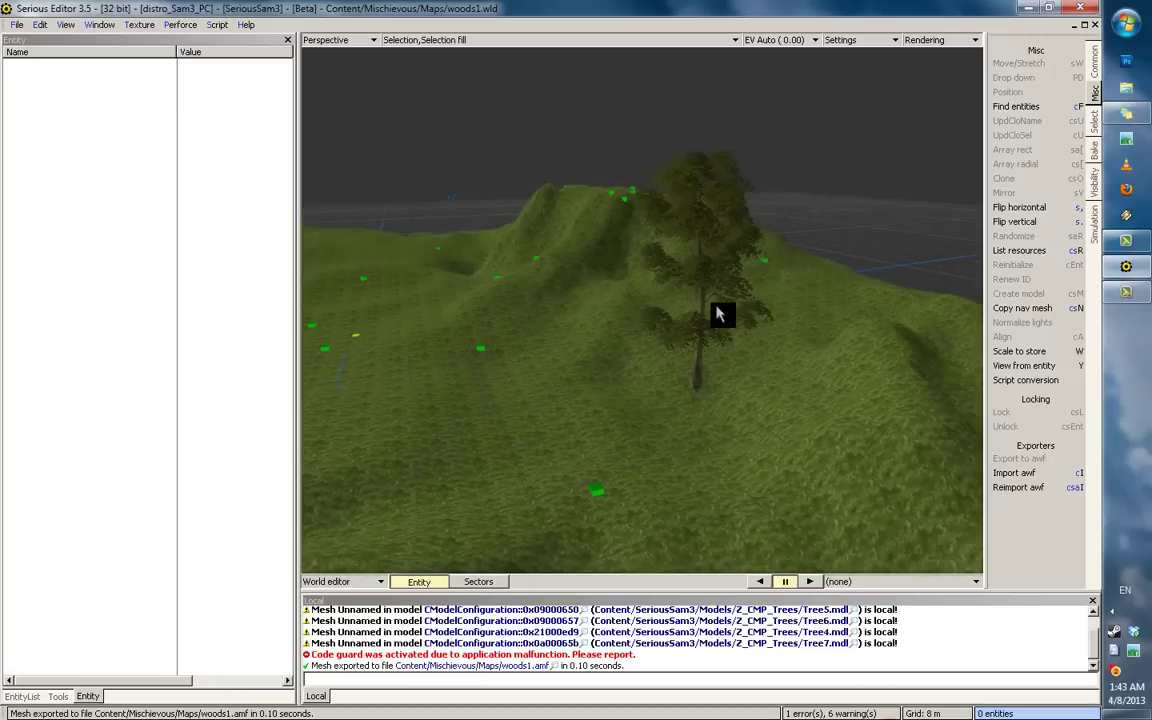
{"action": "middle_click_drag", "start_coordinate": [728, 262], "coordinate": [694, 198]}
{"action": "left_click", "coordinate": [720, 238]}
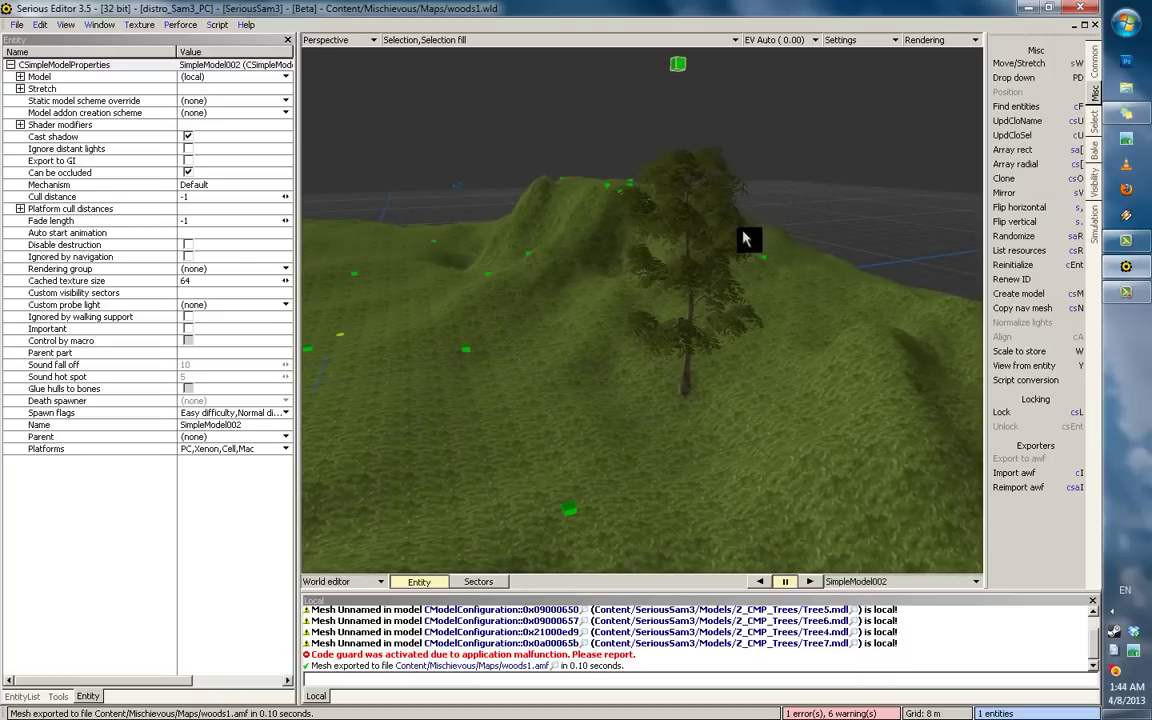
{"action": "middle_click_drag", "start_coordinate": [745, 238], "coordinate": [721, 233]}
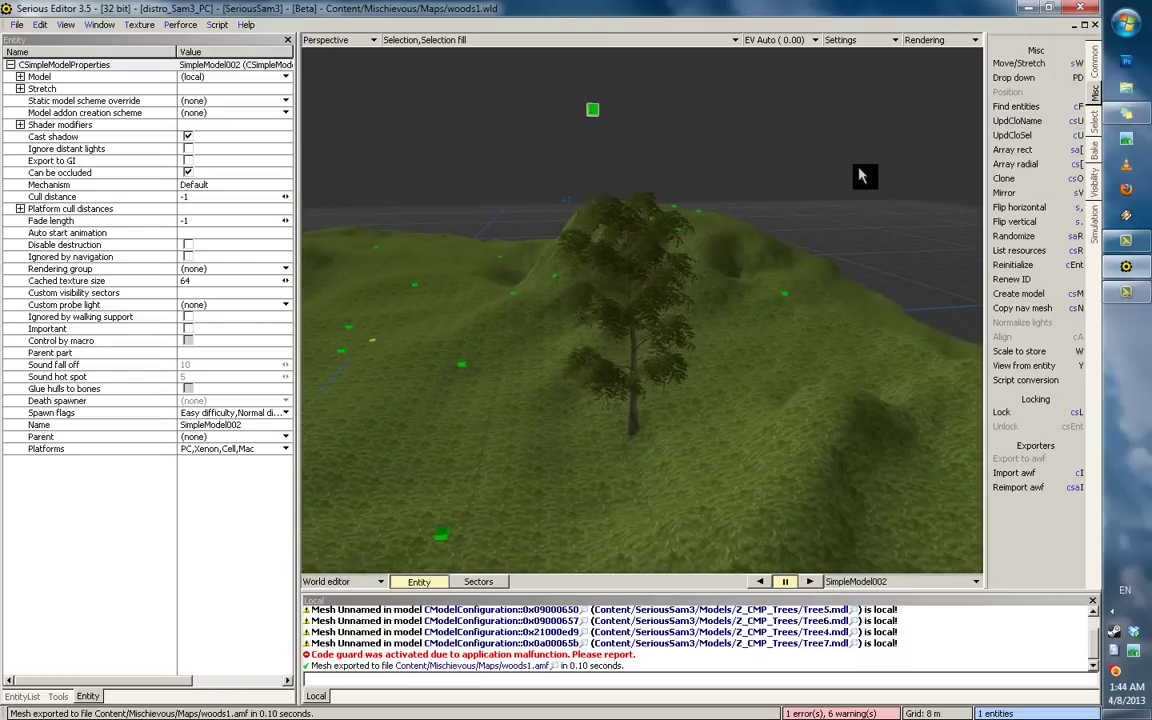
{"action": "middle_click_drag", "start_coordinate": [857, 180], "coordinate": [720, 213]}
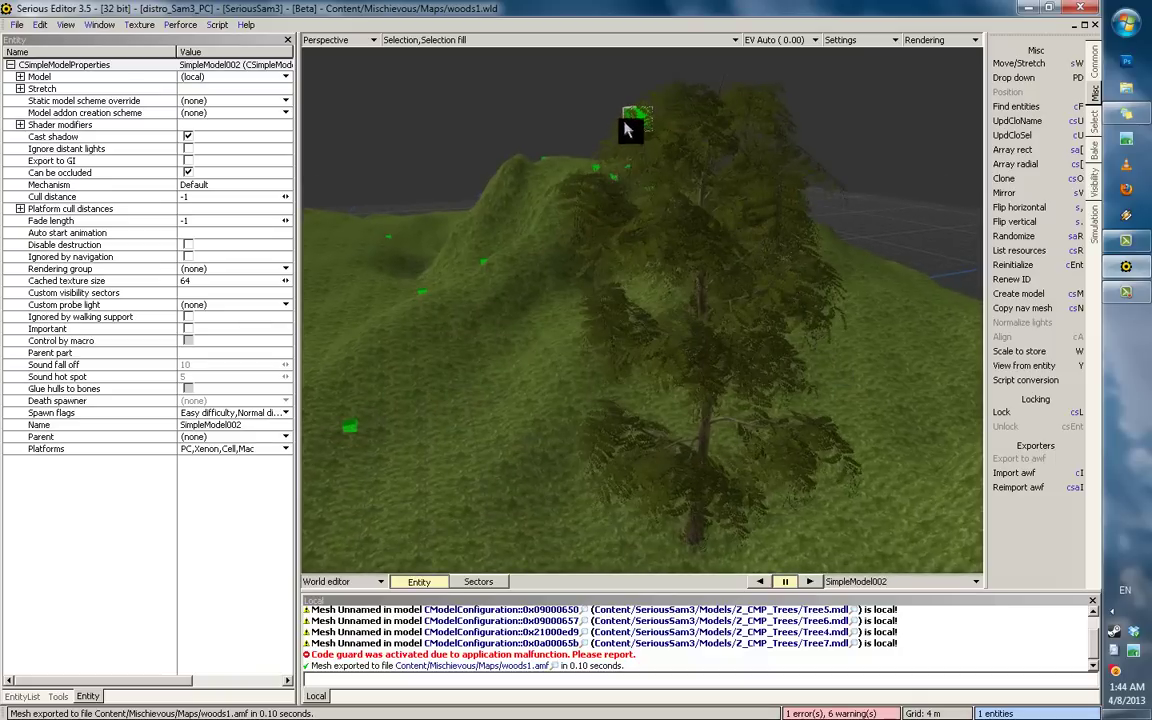
{"action": "middle_click_drag", "start_coordinate": [627, 128], "coordinate": [786, 142]}
{"action": "middle_click_drag", "start_coordinate": [797, 271], "coordinate": [727, 237]}
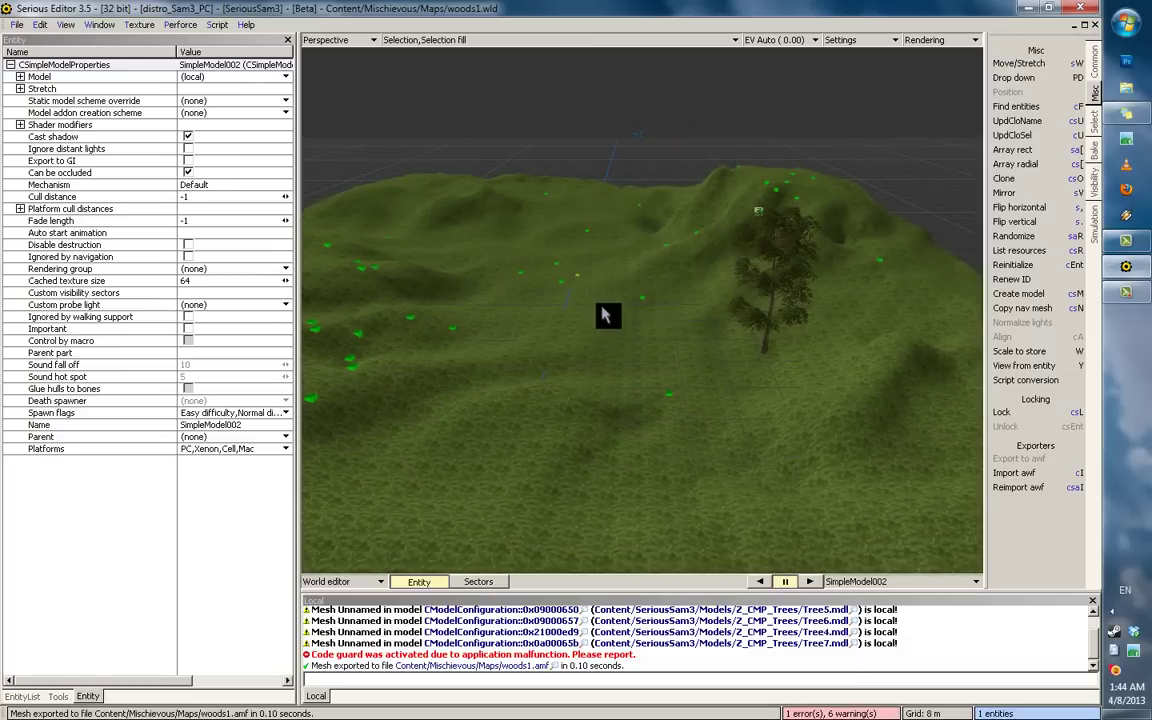
{"action": "middle_click_drag", "start_coordinate": [607, 316], "coordinate": [537, 277]}
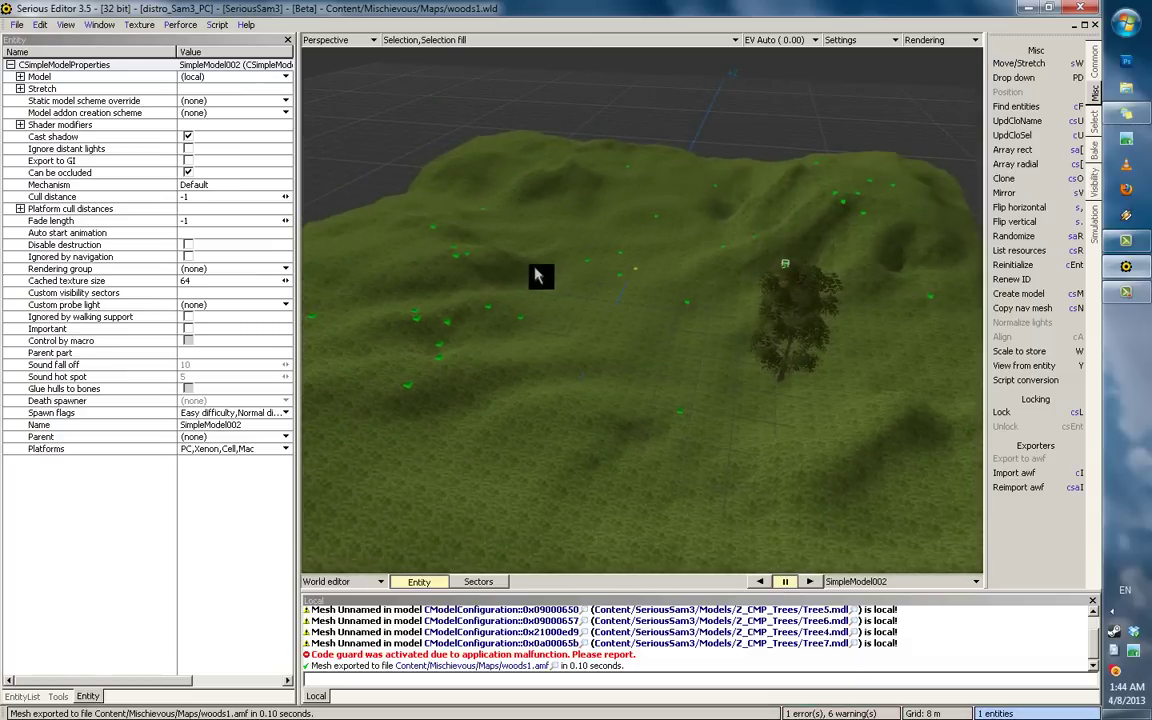
Step: Assign the Tree4 model to all Tree_small entities at once and clear the selection
{"action": "left_click", "coordinate": [805, 362]}
{"action": "middle_click_drag", "start_coordinate": [691, 252], "coordinate": [641, 302]}
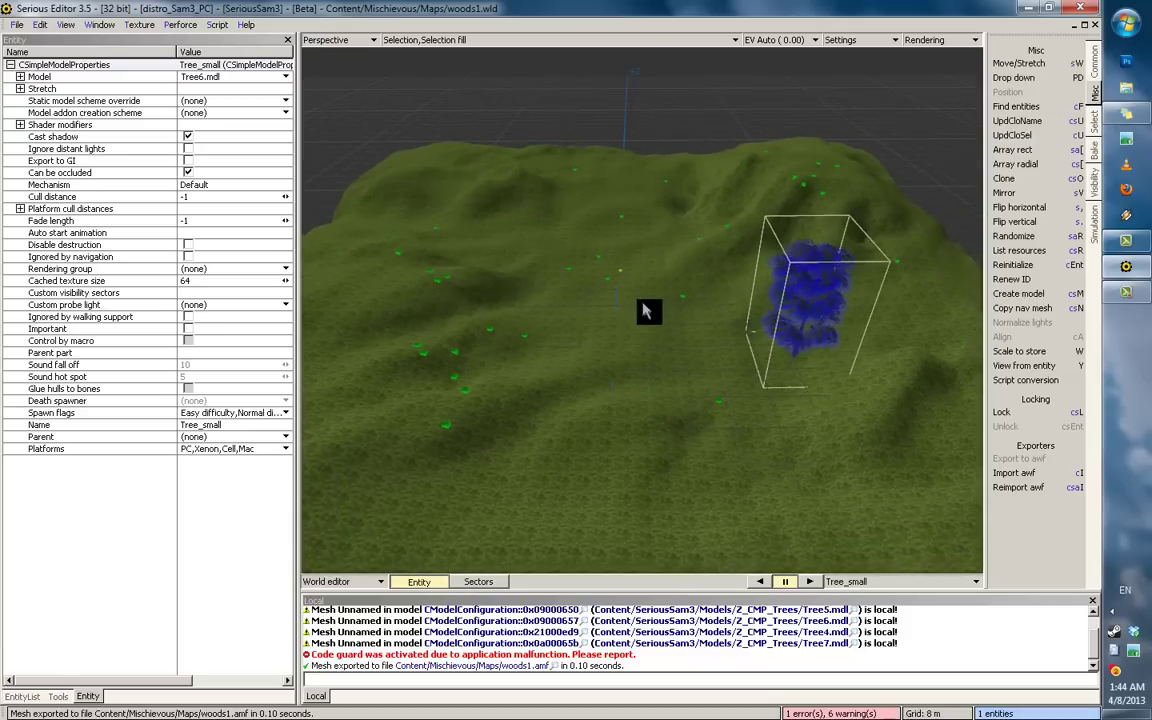
{"action": "key", "text": "ctrl+a"}
{"action": "left_click", "coordinate": [212, 86]}
{"action": "left_click", "coordinate": [222, 103]}
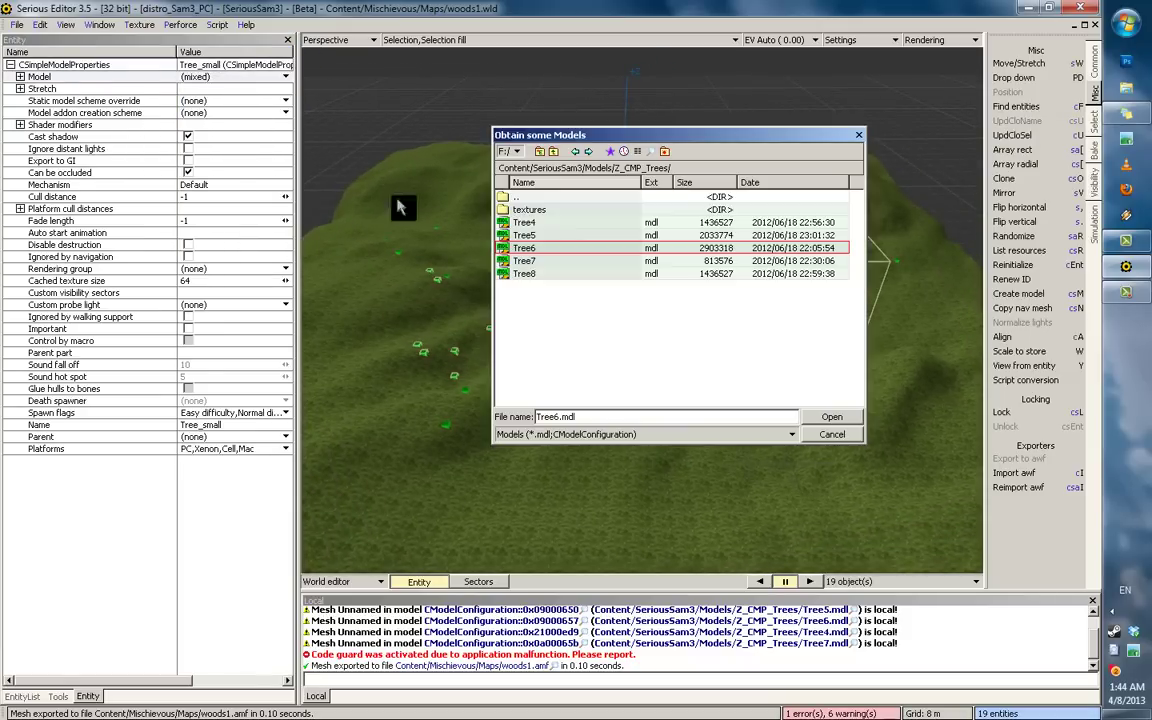
{"action": "double_click", "coordinate": [534, 224]}
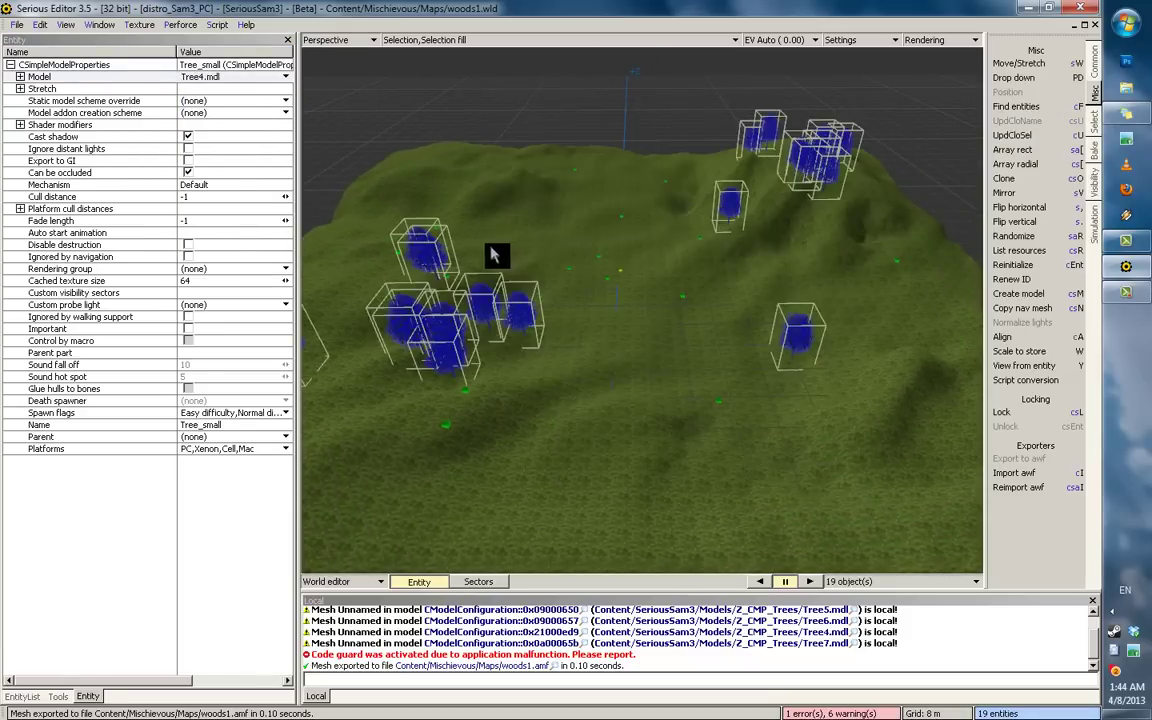
{"action": "left_click", "coordinate": [639, 243]}
Step: Assign the Tree6 model to all Tree_big entities at once and clear the selection
{"action": "middle_click_drag", "start_coordinate": [641, 250], "coordinate": [699, 238]}
{"action": "double_click", "coordinate": [611, 465]}
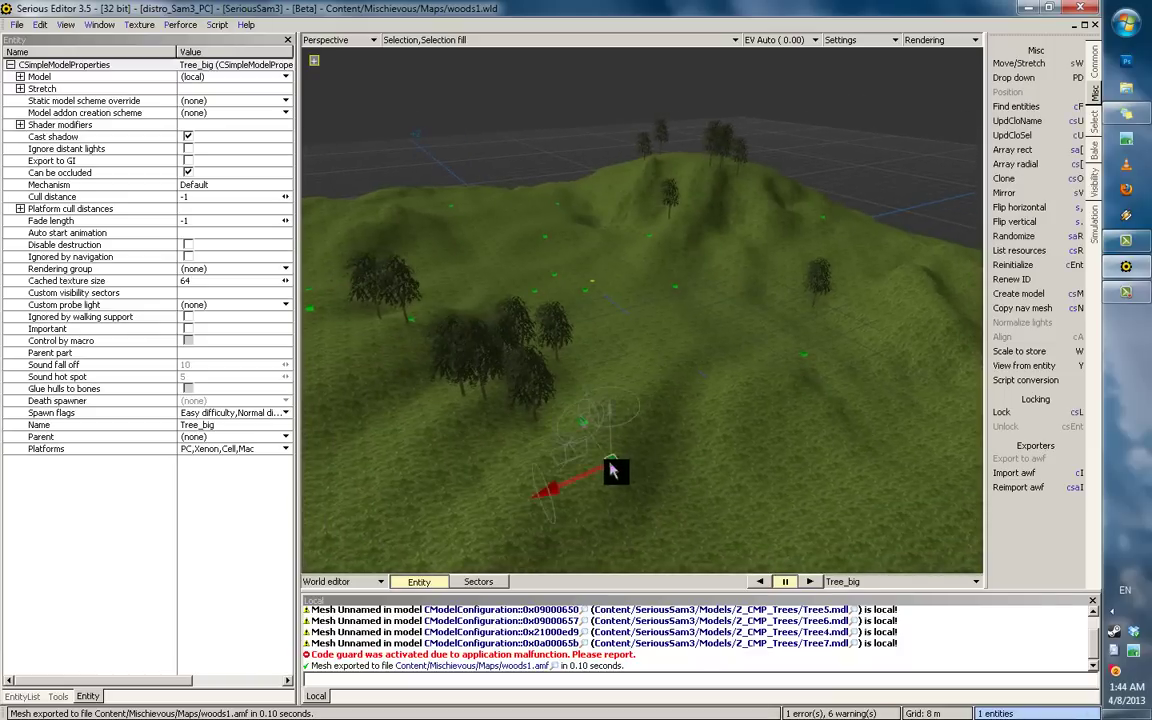
{"action": "left_click", "coordinate": [214, 78]}
{"action": "left_click", "coordinate": [222, 103]}
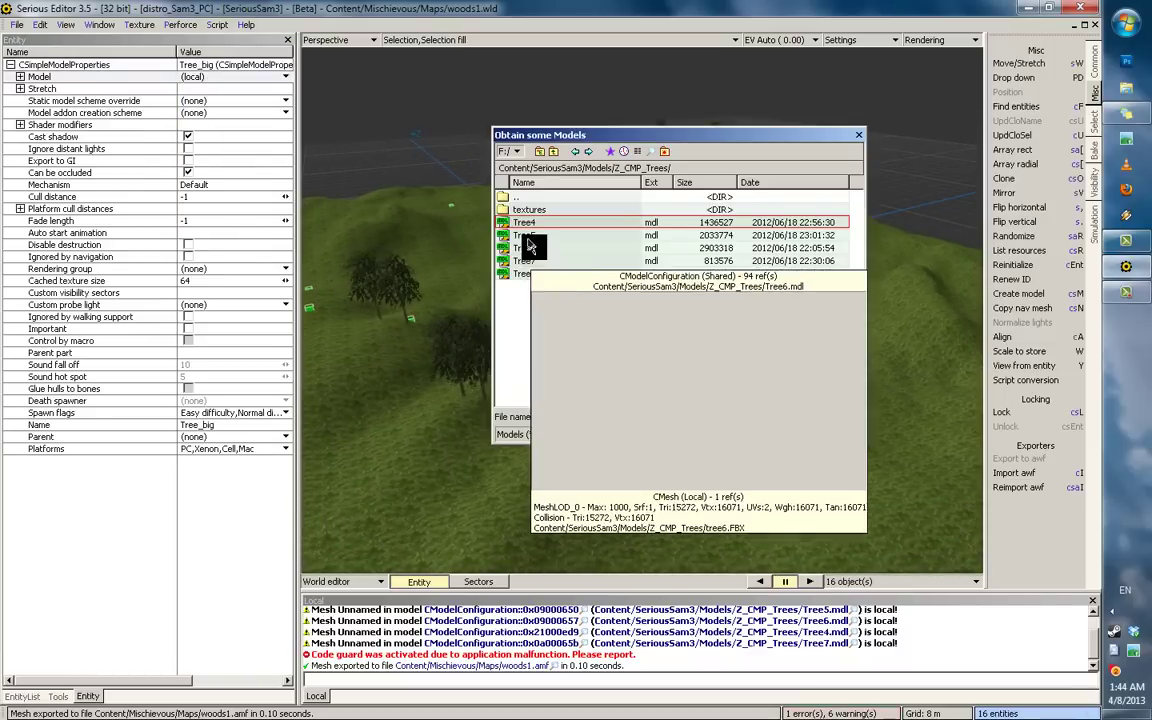
{"action": "double_click", "coordinate": [529, 247]}
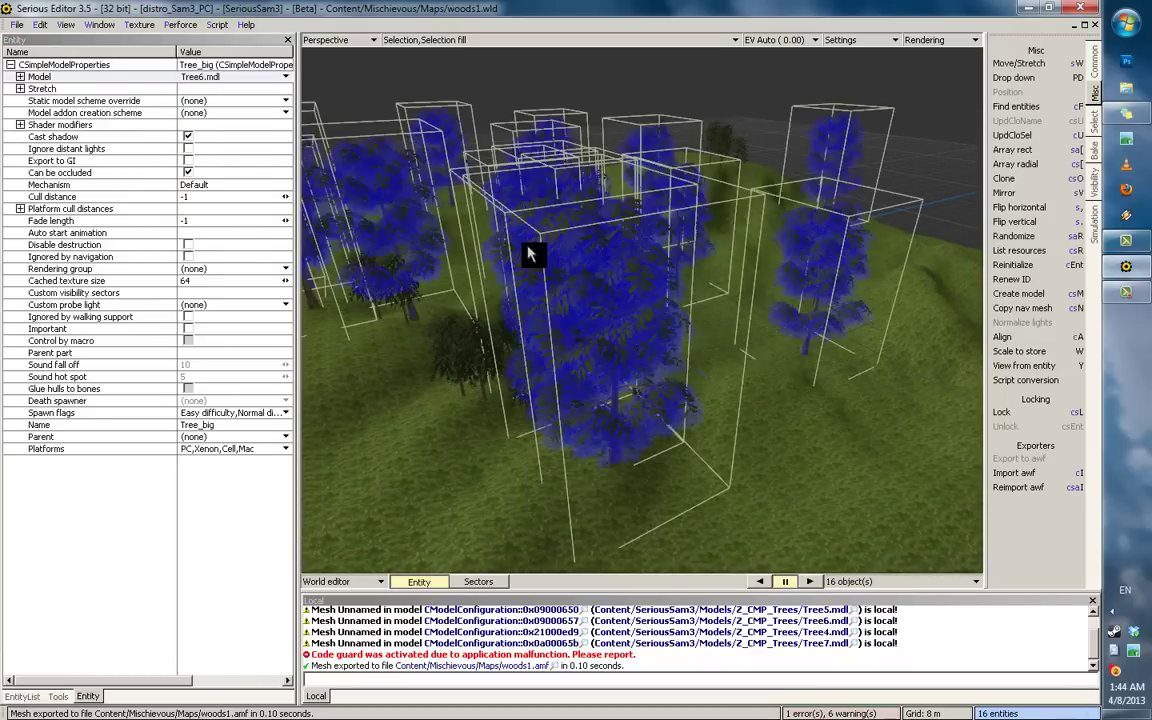
{"action": "left_click", "coordinate": [748, 263]}
Step: Delete all the Tree_small trees, plus a Tree_big tree from the central cluster
{"action": "middle_click_drag", "start_coordinate": [748, 263], "coordinate": [718, 342]}
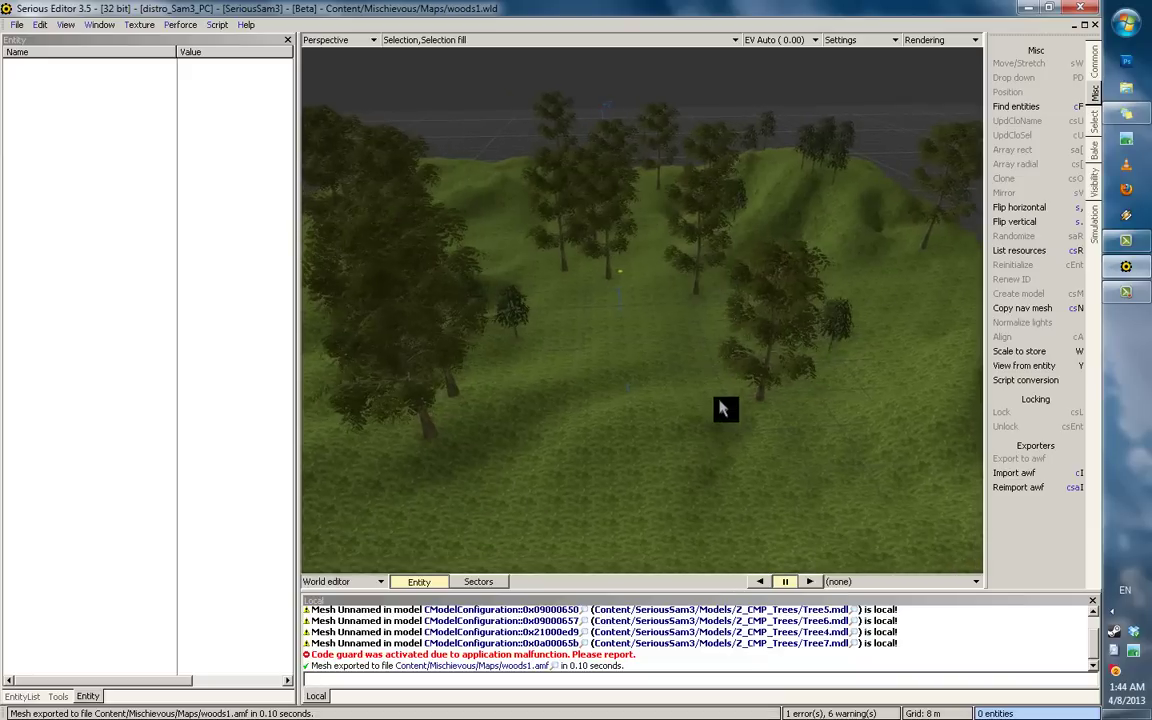
{"action": "scroll", "coordinate": [718, 400], "scroll_direction": "up", "scroll_amount": 2}
{"action": "middle_click_drag", "start_coordinate": [636, 355], "coordinate": [656, 313]}
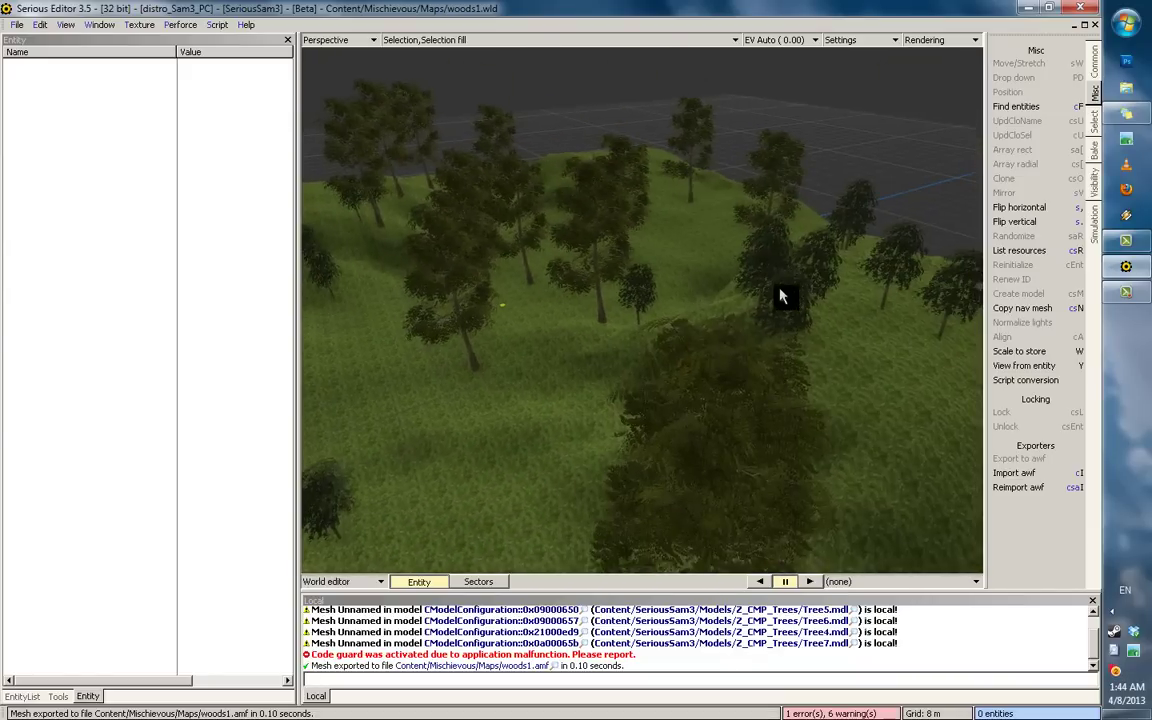
{"action": "double_click", "coordinate": [757, 308]}
{"action": "left_click", "coordinate": [565, 352]}
{"action": "middle_click_drag", "start_coordinate": [425, 332], "coordinate": [674, 254]}
{"action": "left_click", "coordinate": [643, 333]}
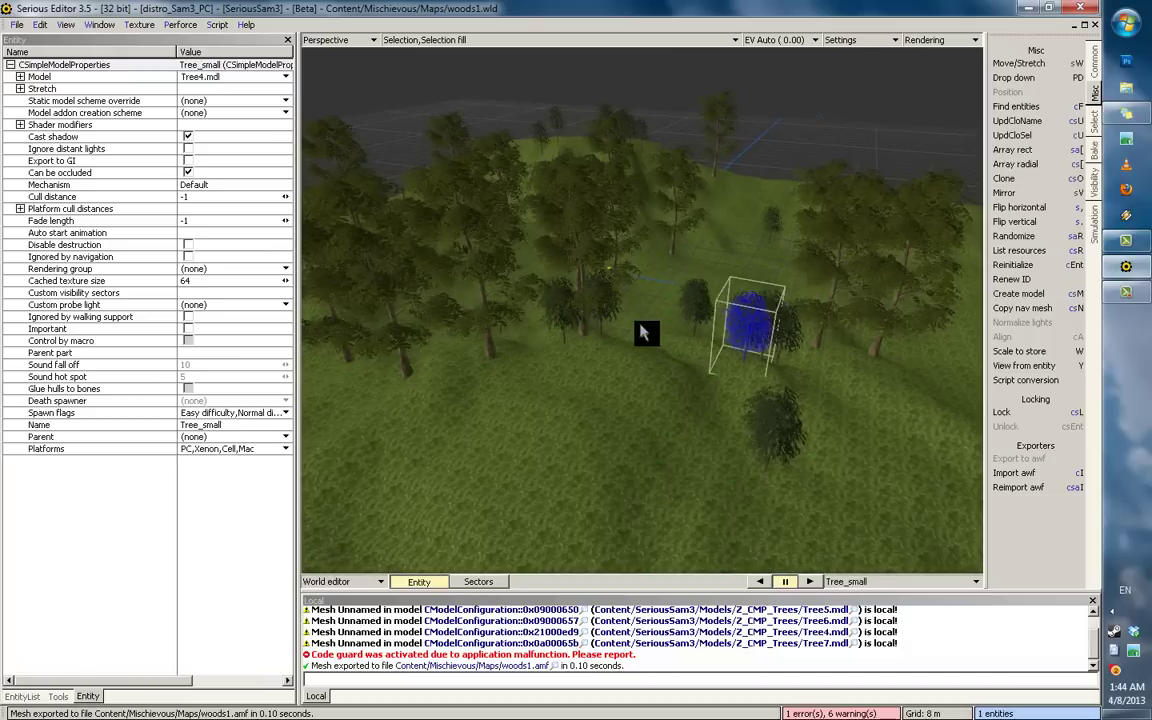
{"action": "key", "text": "shift+c"}
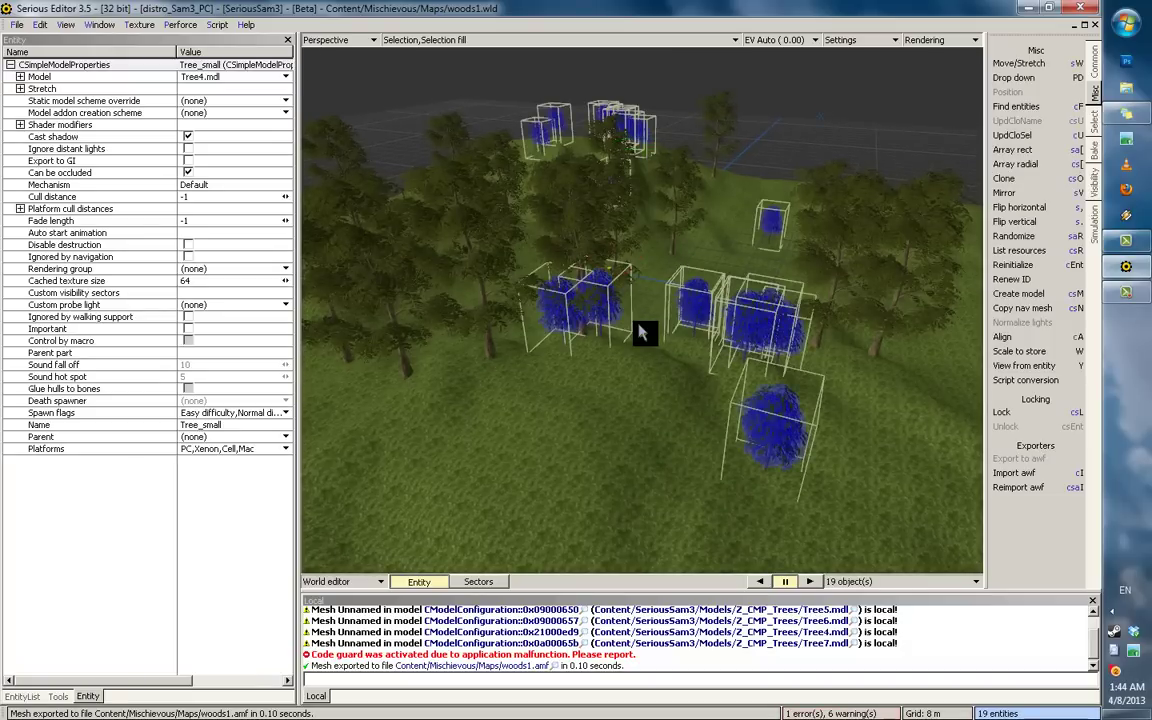
{"action": "key", "text": "Delete"}
{"action": "left_click", "coordinate": [580, 251]}
{"action": "middle_click_drag", "start_coordinate": [580, 251], "coordinate": [643, 307]}
{"action": "key", "text": "Delete"}
Step: Select six scattered Tree_big trees and rename them Tree_medium
{"action": "left_click", "coordinate": [654, 404]}
{"action": "left_click", "coordinate": [650, 308], "text": "shift"}
{"action": "left_click", "coordinate": [576, 302], "text": "shift"}
{"action": "left_click", "coordinate": [604, 203], "text": "shift"}
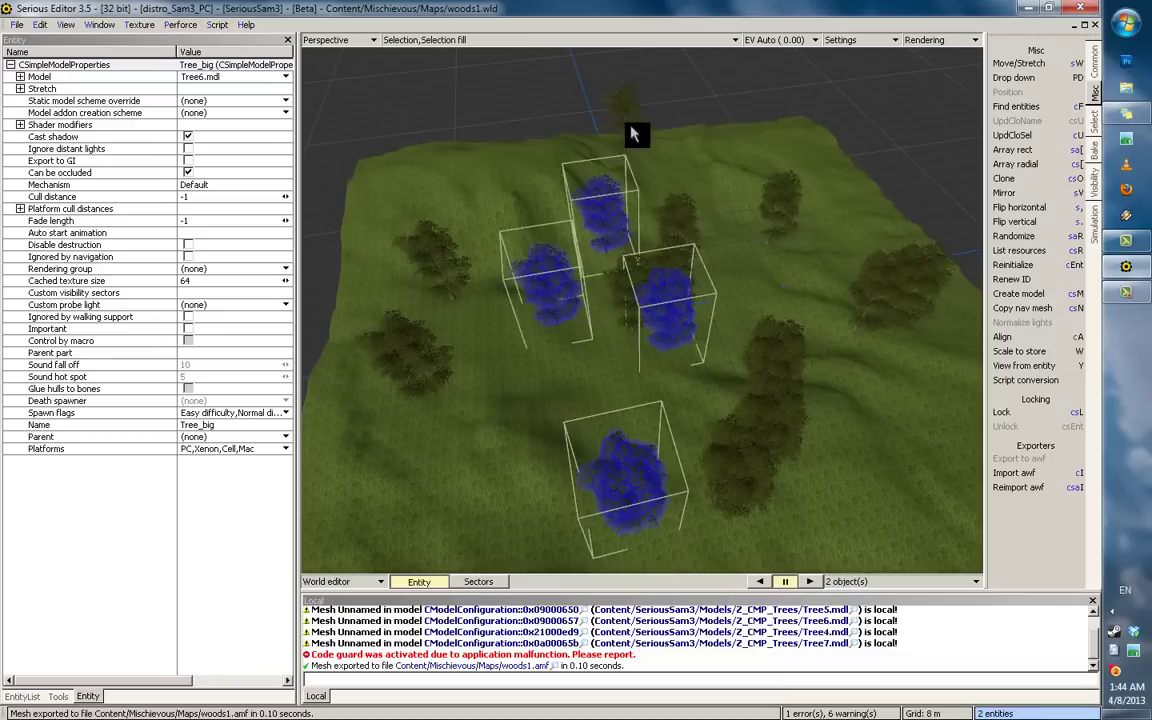
{"action": "left_click", "coordinate": [913, 305], "text": "shift"}
{"action": "left_click_drag", "start_coordinate": [226, 425], "coordinate": [205, 427]}
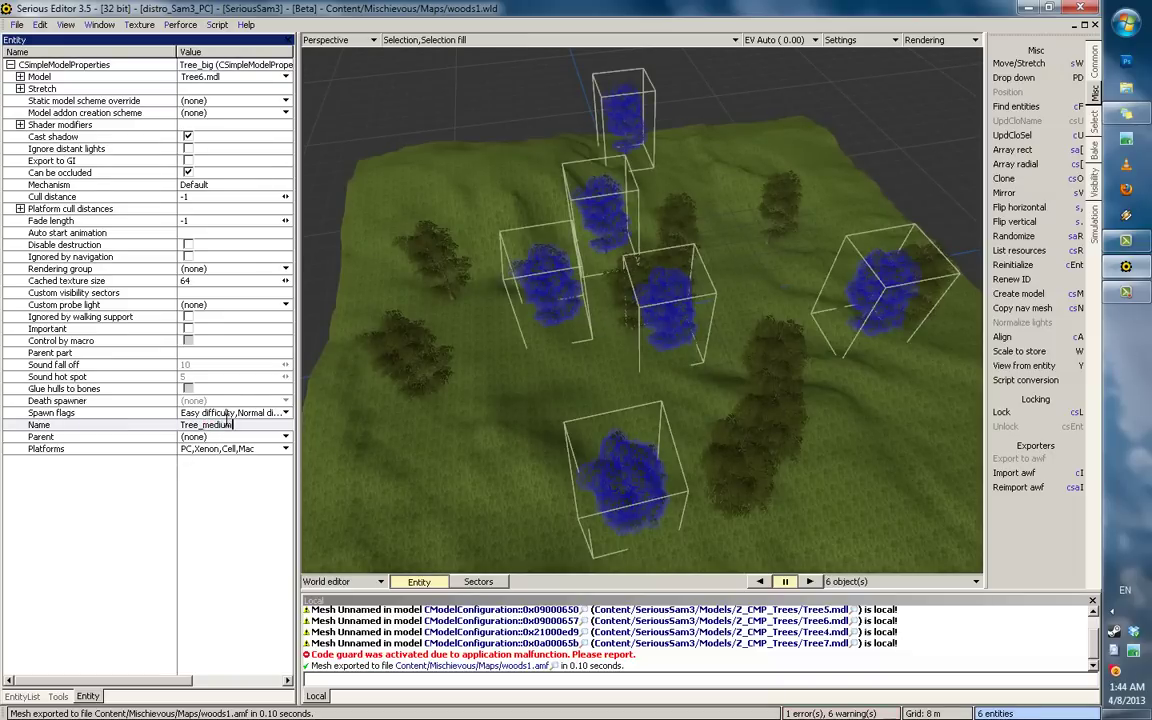
Step: Assign a different, darker tree model from the Z_CMP_Trees folder to the six Tree_medium entities and clear the selection
{"action": "left_click", "coordinate": [203, 80]}
{"action": "left_click", "coordinate": [205, 106]}
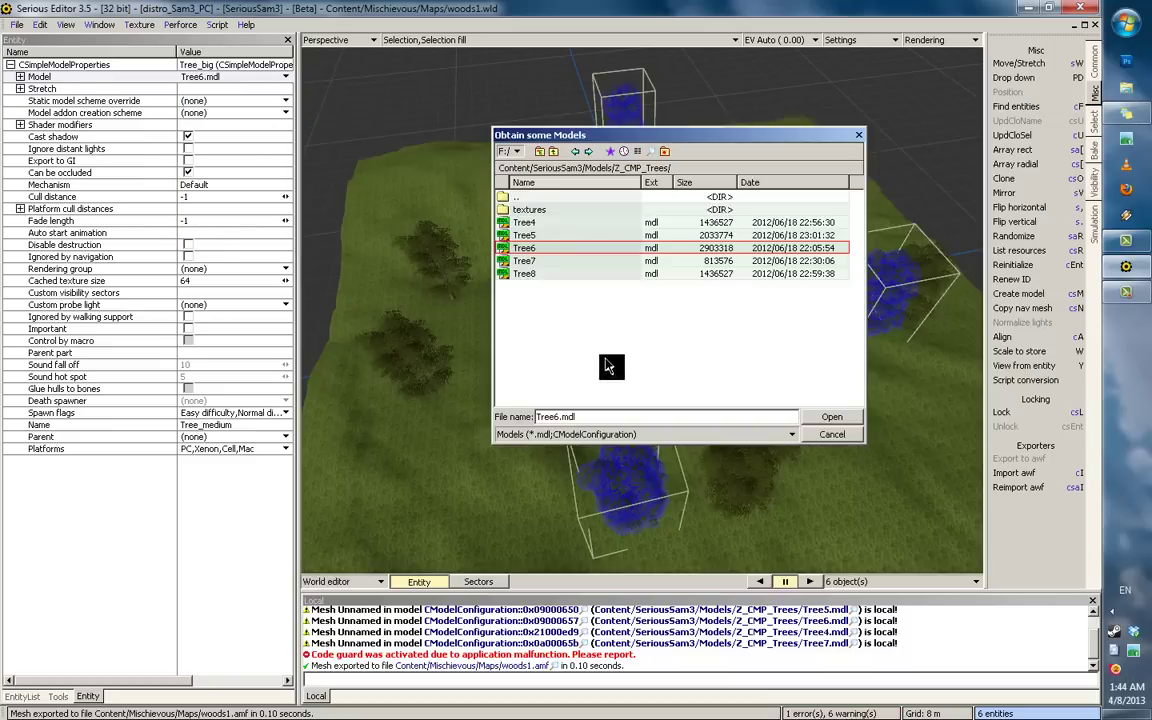
{"action": "double_click", "coordinate": [532, 245]}
{"action": "left_click", "coordinate": [625, 265]}
Step: Assign the Tree4 model to two separate Tree_big trees, one near and one far, and clear the selection
{"action": "middle_click_drag", "start_coordinate": [672, 308], "coordinate": [684, 280]}
{"action": "left_click", "coordinate": [684, 280]}
{"action": "left_click", "coordinate": [440, 352], "text": "ctrl"}
{"action": "right_click", "coordinate": [191, 79]}
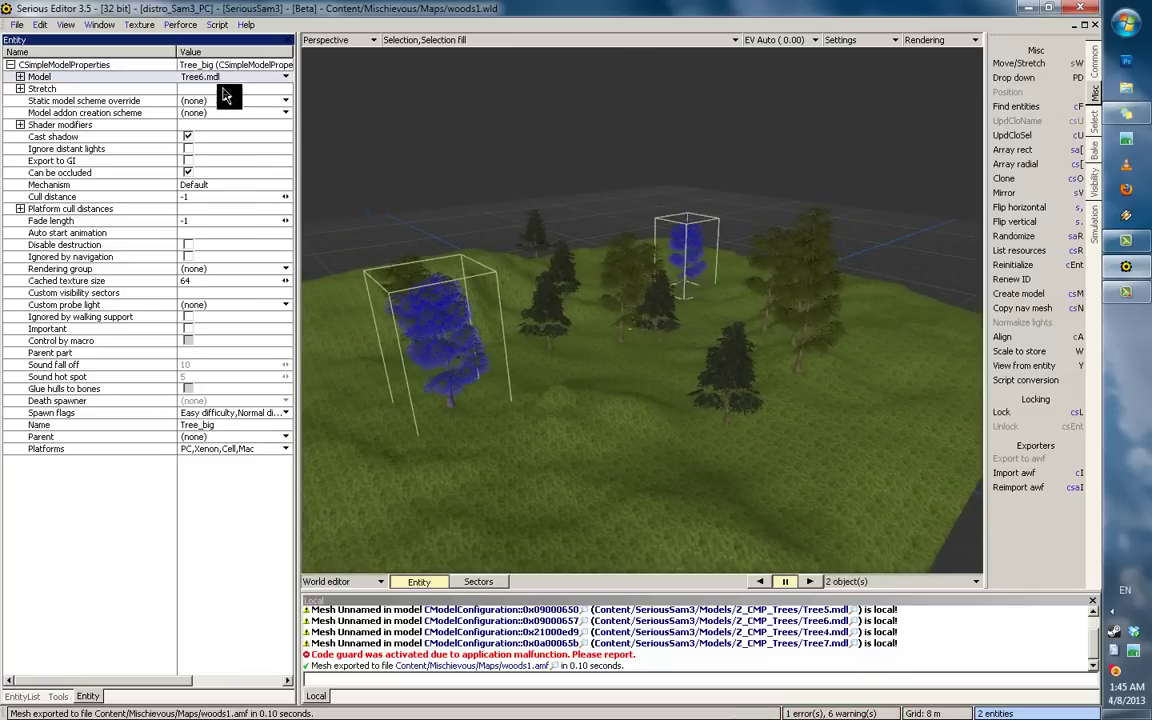
{"action": "left_click", "coordinate": [222, 105]}
{"action": "double_click", "coordinate": [534, 222]}
{"action": "left_click", "coordinate": [546, 244]}
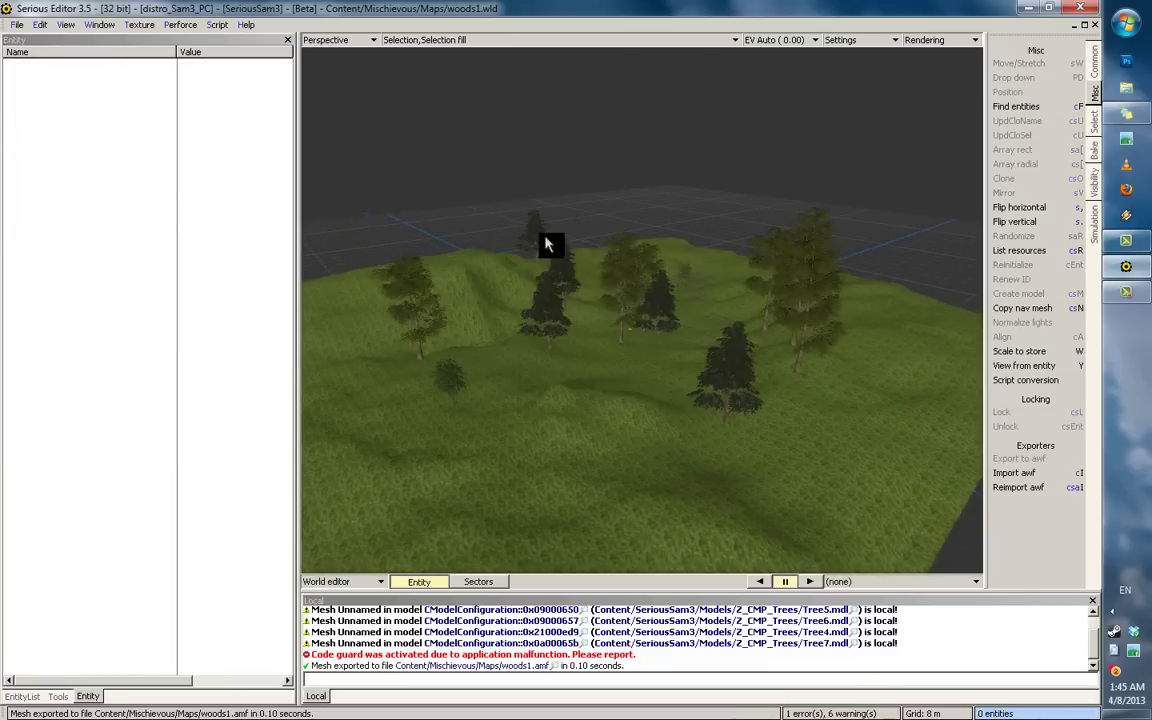
Step: Examine the mix and spacing of the tree models across the terrain from several angles
{"action": "scroll", "coordinate": [674, 401], "scroll_direction": "up", "scroll_amount": 4}
{"action": "middle_click_drag", "start_coordinate": [720, 352], "coordinate": [313, 424]}
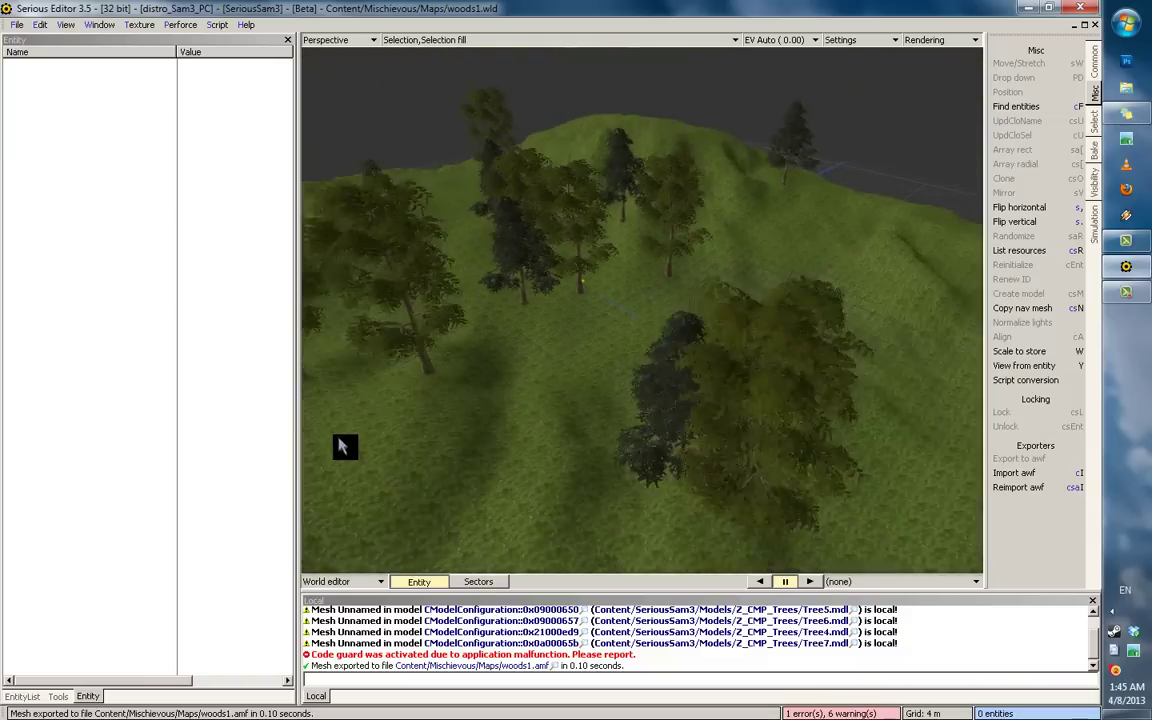
{"action": "middle_click_drag", "start_coordinate": [342, 445], "coordinate": [712, 481]}
{"action": "left_click", "coordinate": [712, 481]}
{"action": "left_click", "coordinate": [725, 430]}
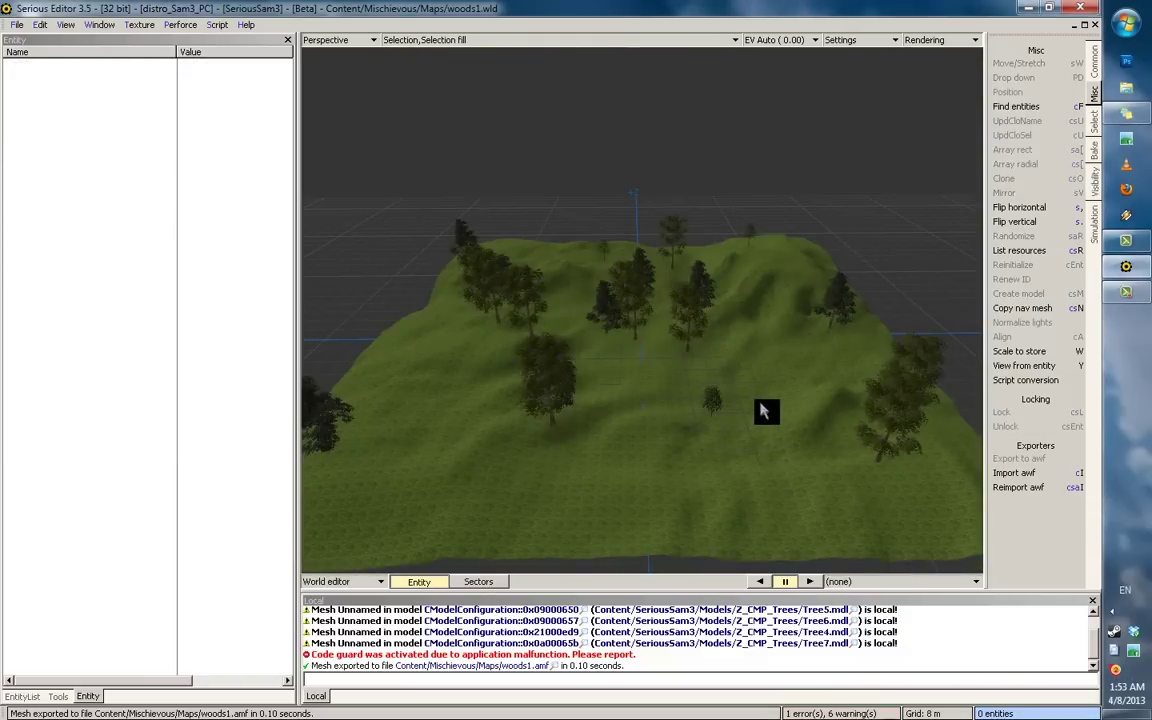
{"action": "mouse_move", "coordinate": [753, 404]}
{"action": "middle_mouse_down"}
{"action": "mouse_move", "coordinate": [818, 393]}
{"action": "mouse_move", "coordinate": [782, 402]}
{"action": "mouse_move", "coordinate": [838, 427]}
{"action": "mouse_move", "coordinate": [620, 354]}
{"action": "mouse_move", "coordinate": [766, 402]}
{"action": "middle_mouse_up"}
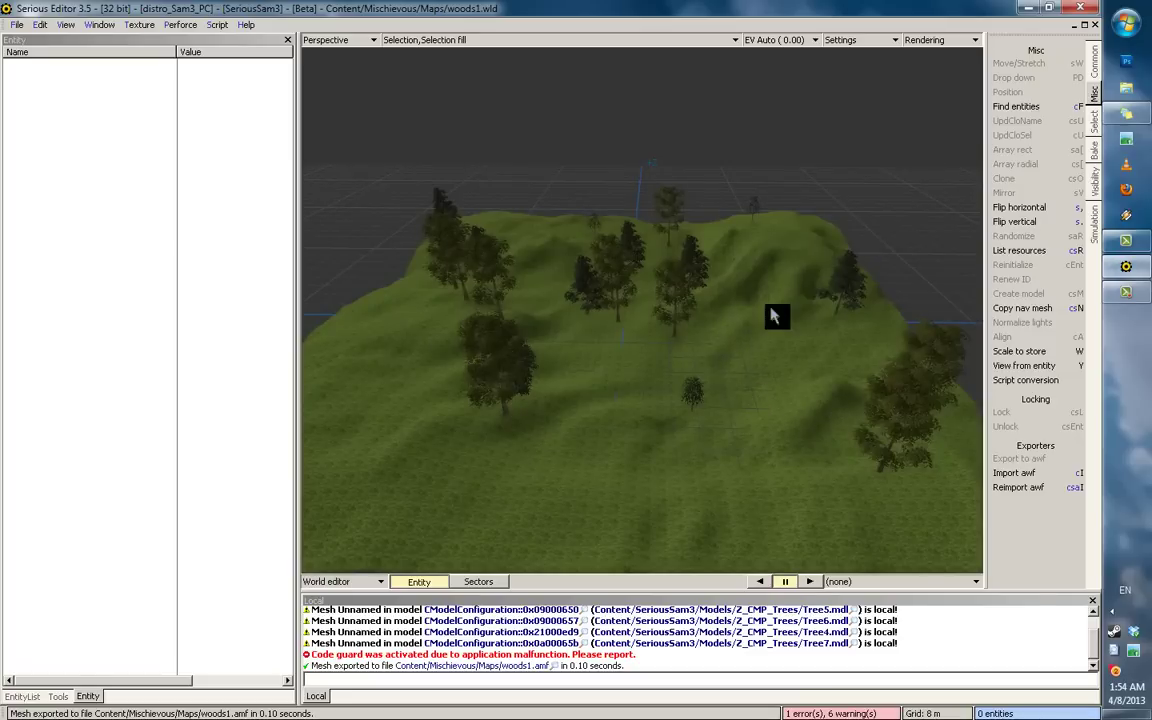
{"action": "left_click", "coordinate": [687, 317]}
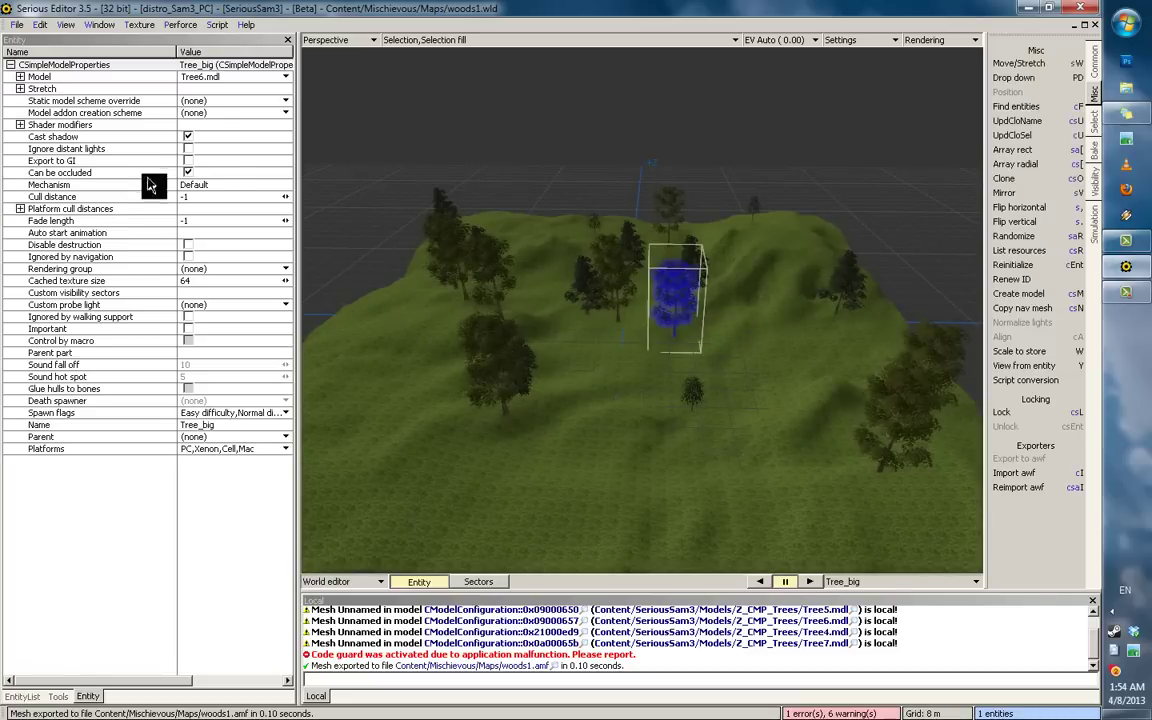
{"action": "left_click", "coordinate": [20, 90]}
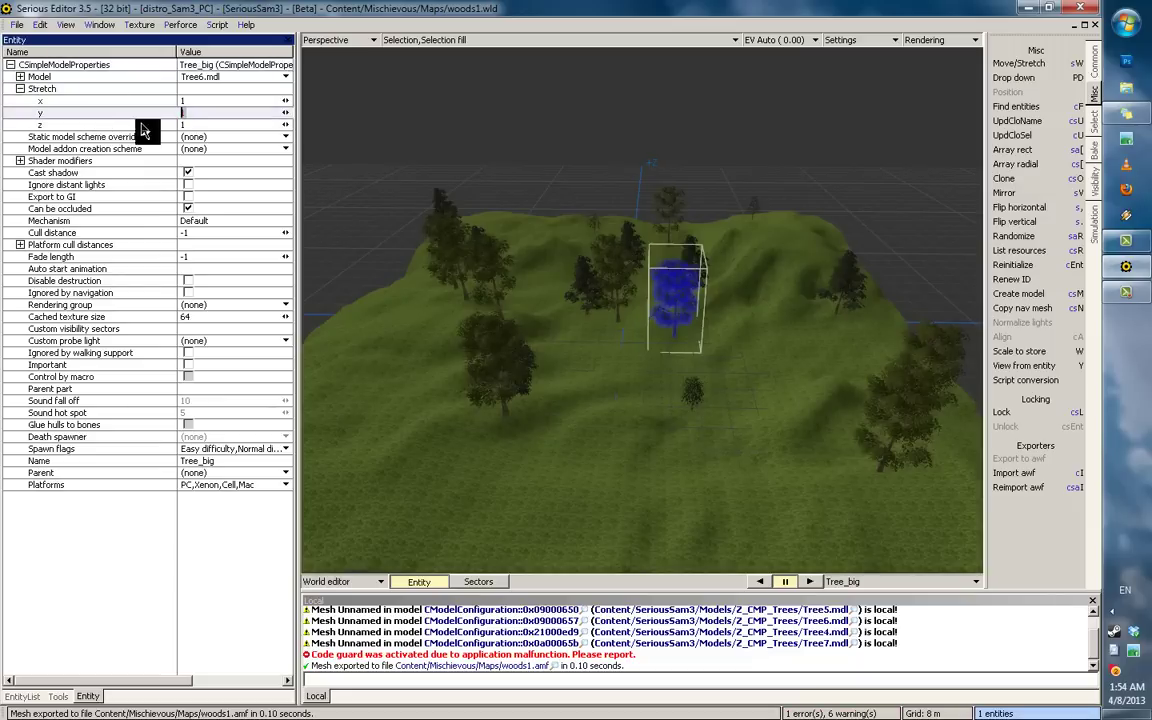
{"action": "left_click", "coordinate": [674, 300]}
{"action": "left_click", "coordinate": [686, 315]}
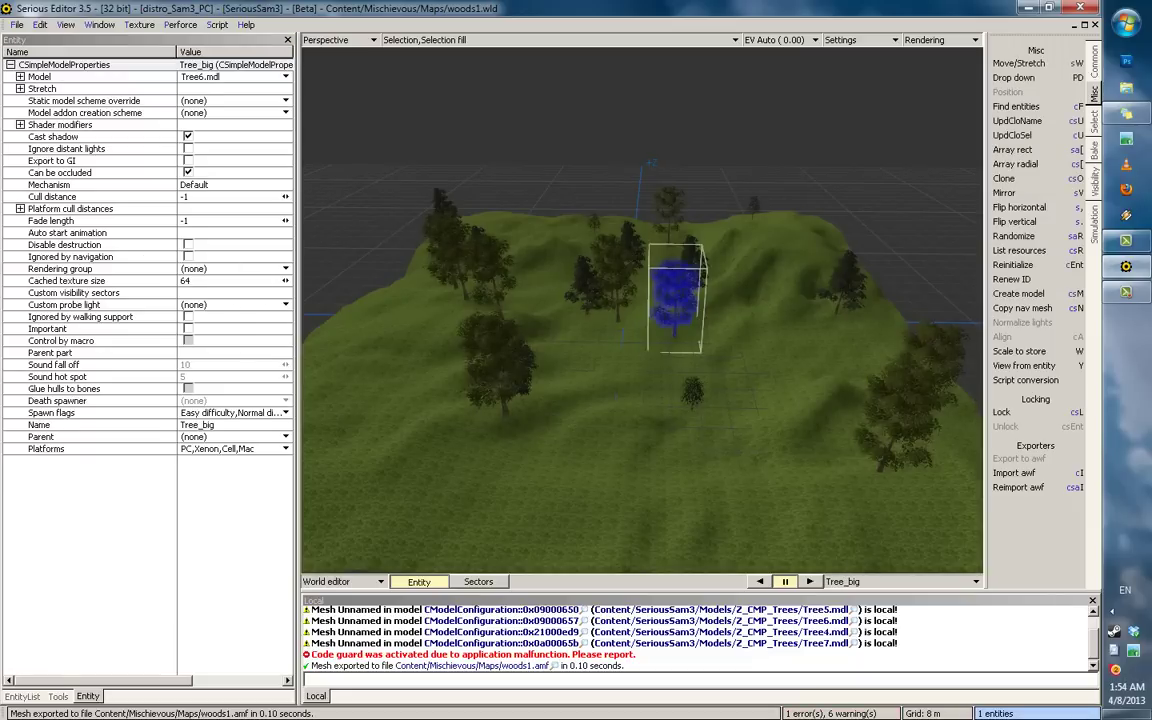
{"action": "left_click", "coordinate": [54, 698]}
{"action": "left_click_drag", "start_coordinate": [285, 148], "coordinate": [365, 157]}
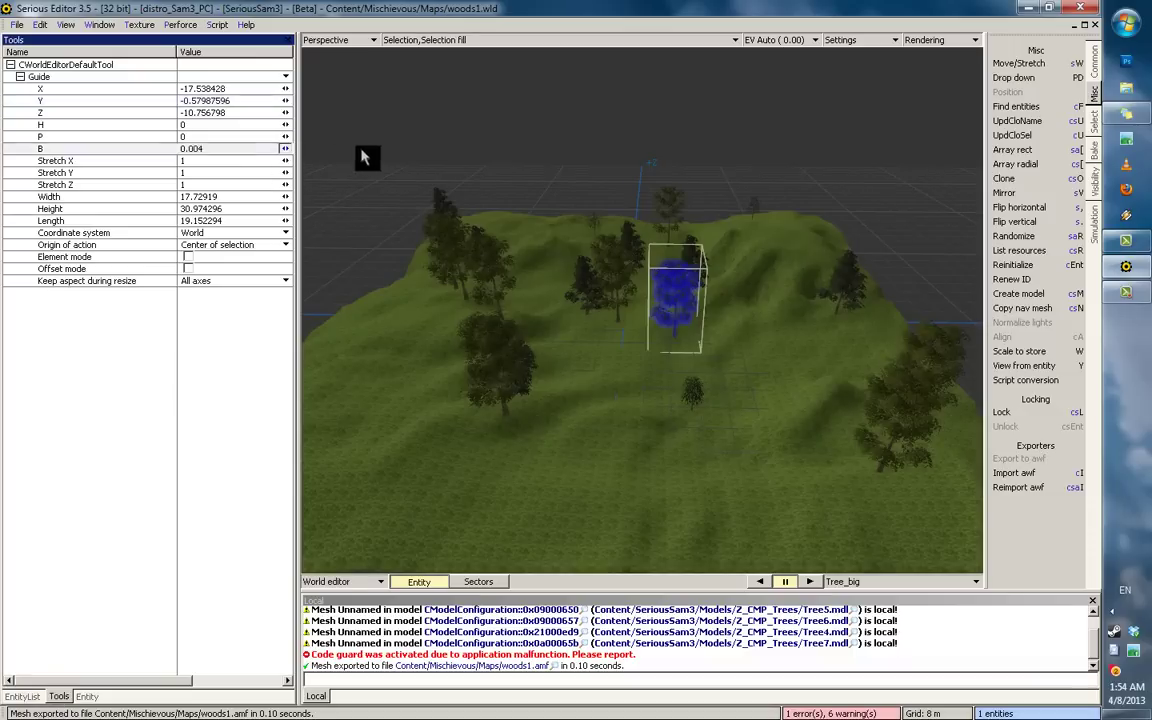
{"action": "left_click_drag", "start_coordinate": [400, 373], "coordinate": [352, 319]}
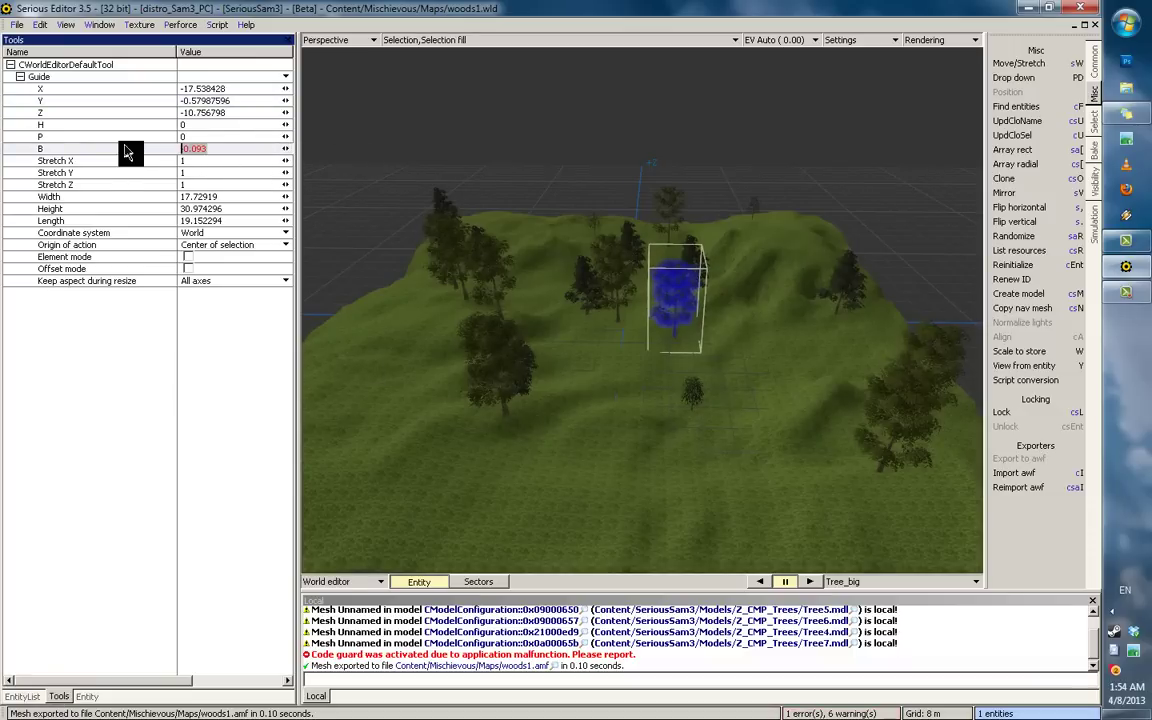
{"action": "left_click", "coordinate": [620, 308]}
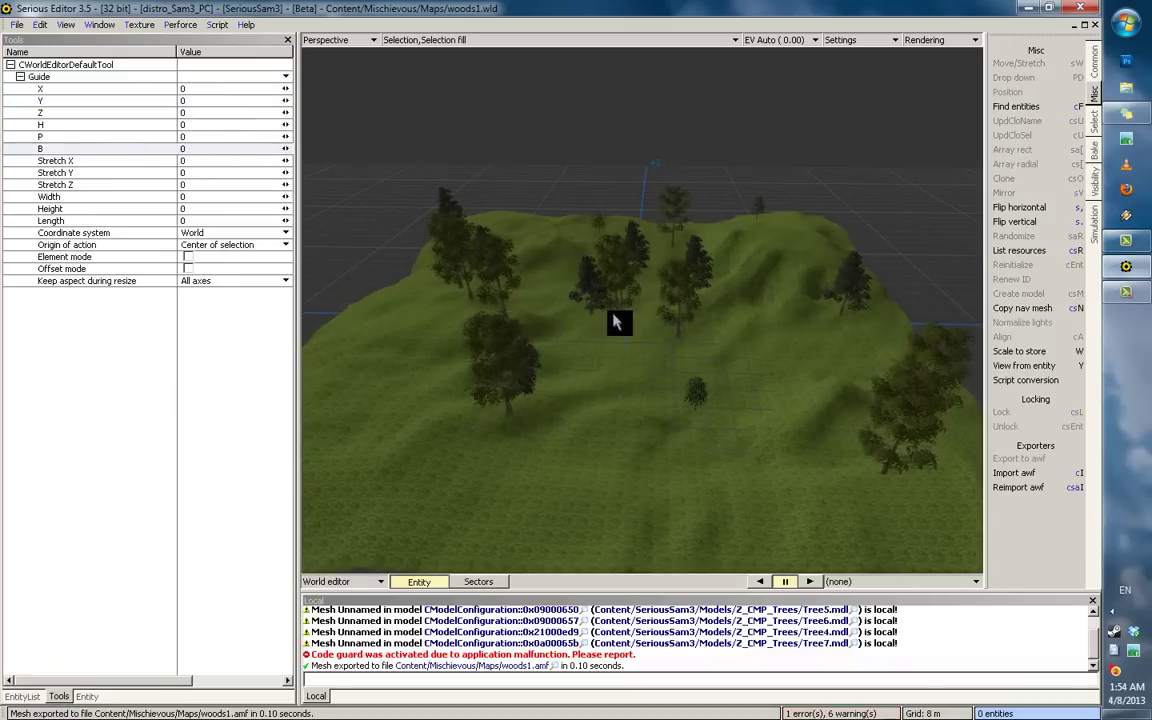
{"action": "middle_click_drag", "start_coordinate": [617, 321], "coordinate": [703, 207]}
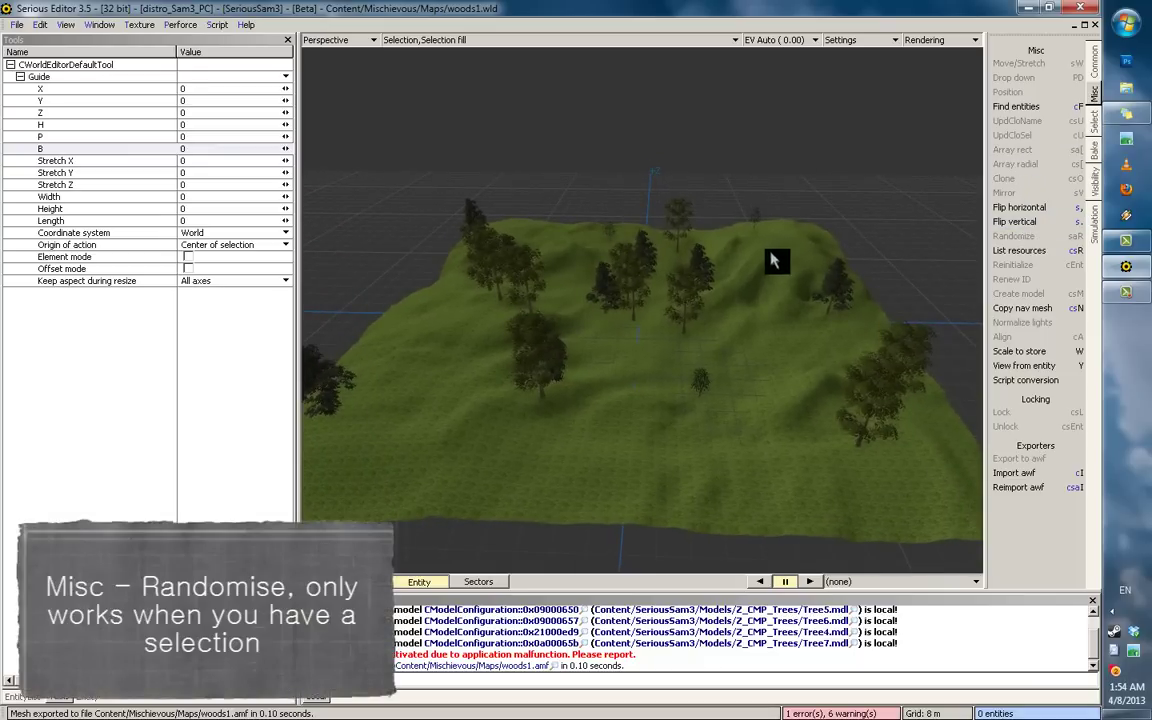
Step: Select all the Tree_big, Tree_small and Tree_medium entities on the terrain together
{"action": "left_click", "coordinate": [691, 312]}
{"action": "scroll", "coordinate": [689, 256], "scroll_direction": "up", "scroll_amount": 3}
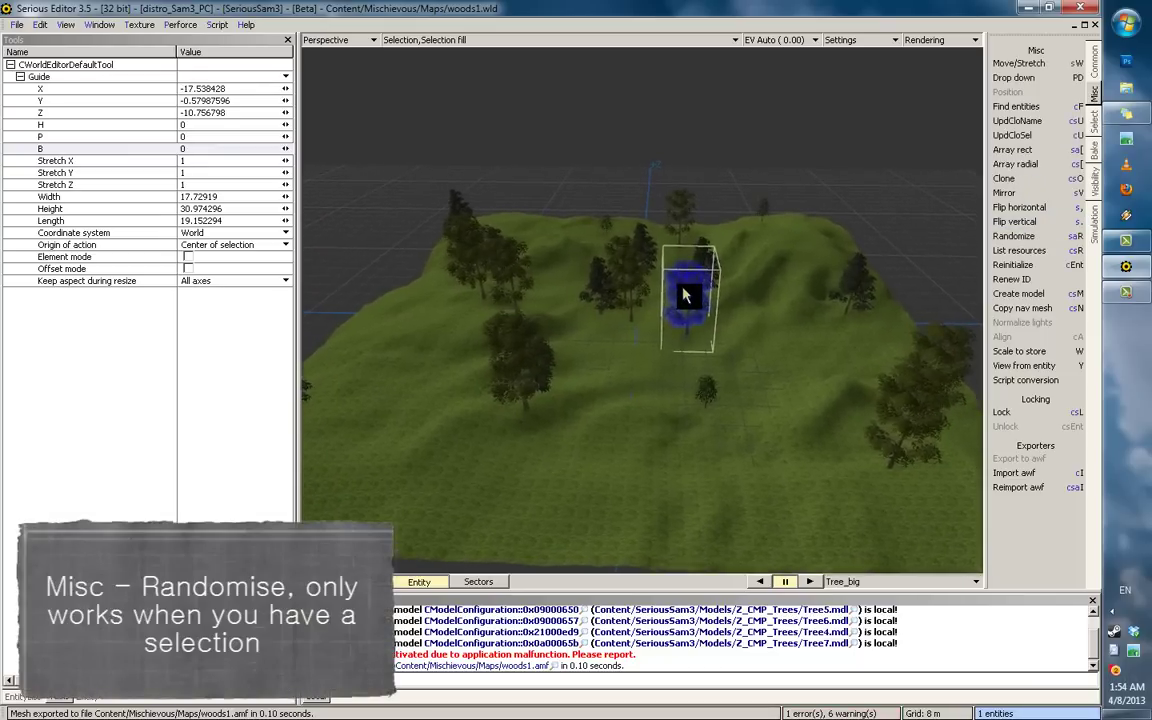
{"action": "double_click", "coordinate": [678, 293]}
{"action": "double_click", "coordinate": [705, 403], "text": "shift"}
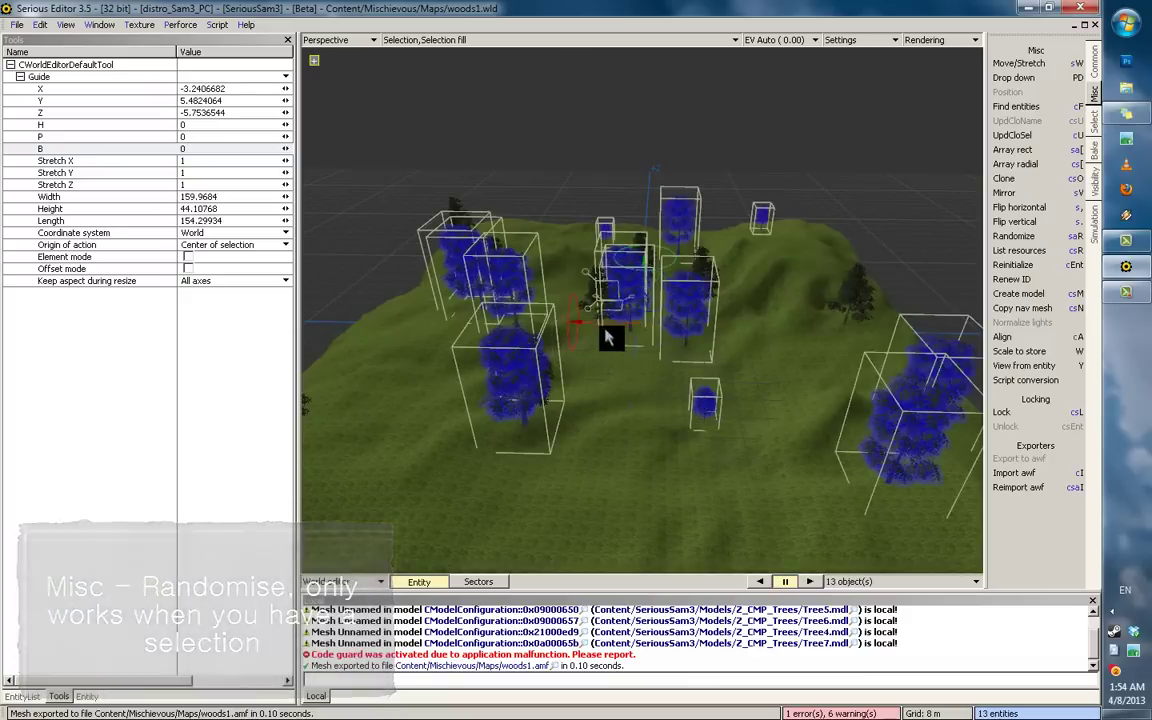
{"action": "double_click", "coordinate": [598, 306], "text": "shift"}
{"action": "scroll", "coordinate": [600, 310], "scroll_direction": "down", "scroll_amount": 3}
{"action": "middle_click_drag", "start_coordinate": [728, 324], "coordinate": [838, 288]}
{"action": "scroll", "coordinate": [840, 288], "scroll_direction": "up", "scroll_amount": 1}
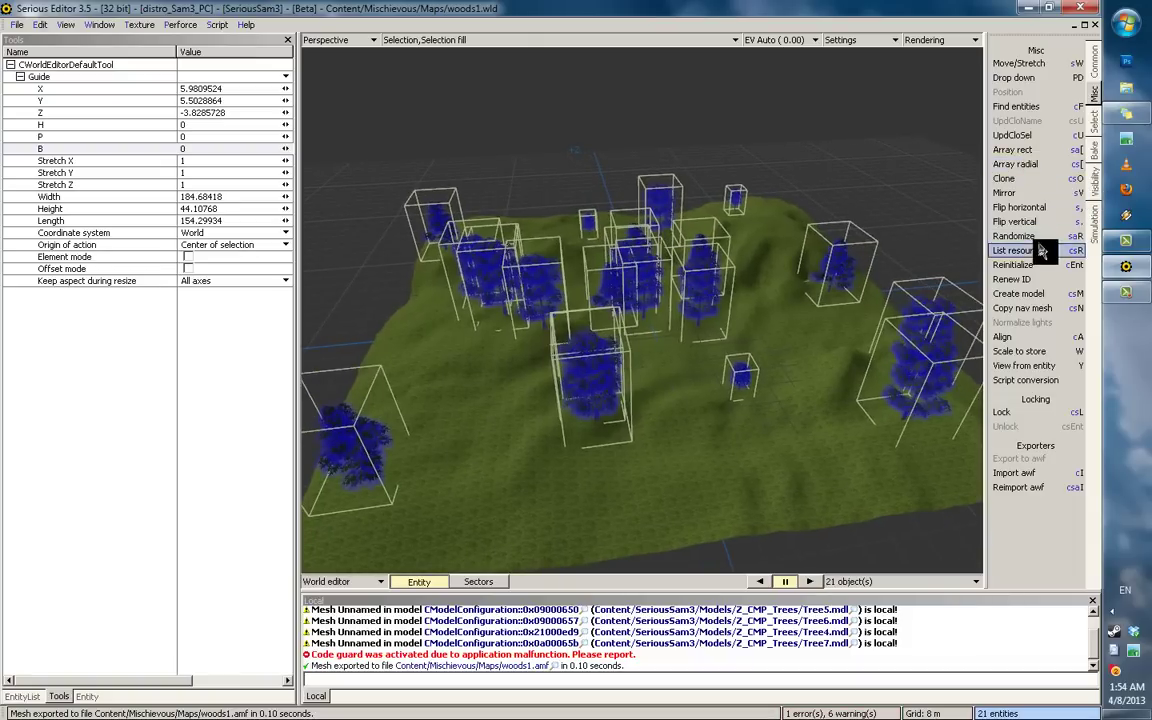
Step: Randomize the selected trees' overall stretch (Stretch all) between 0.5 and 1.5 with the Relative option off
{"action": "left_click", "coordinate": [1098, 70]}
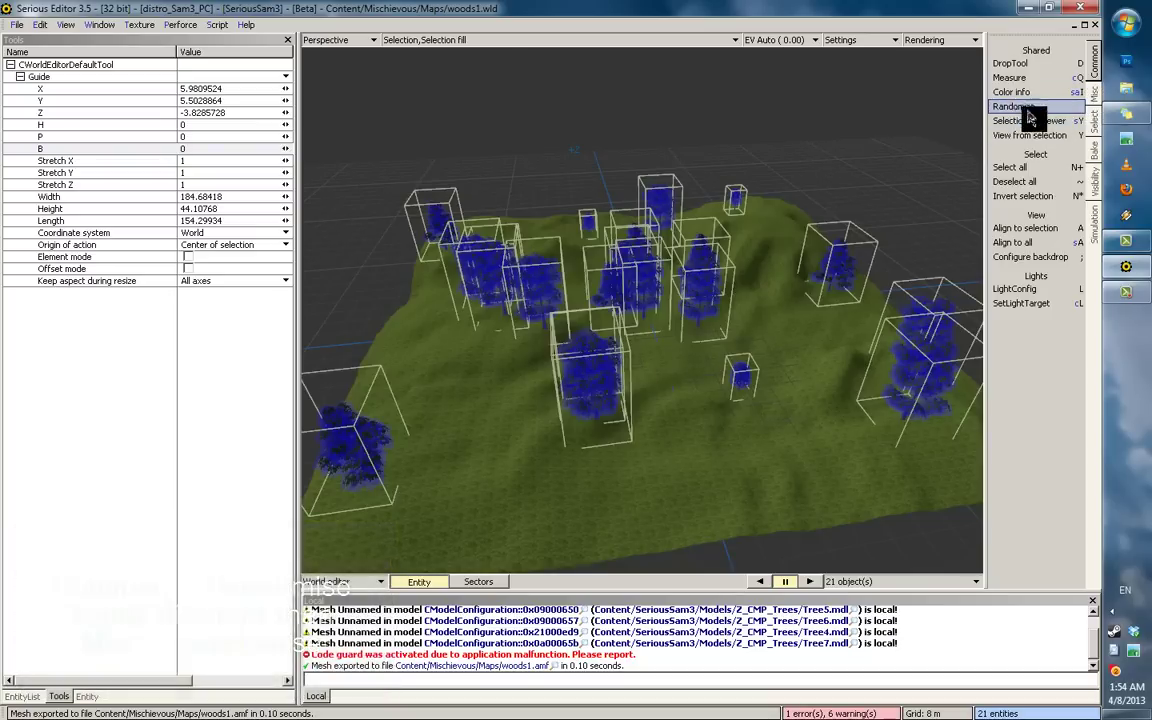
{"action": "left_click", "coordinate": [1094, 97]}
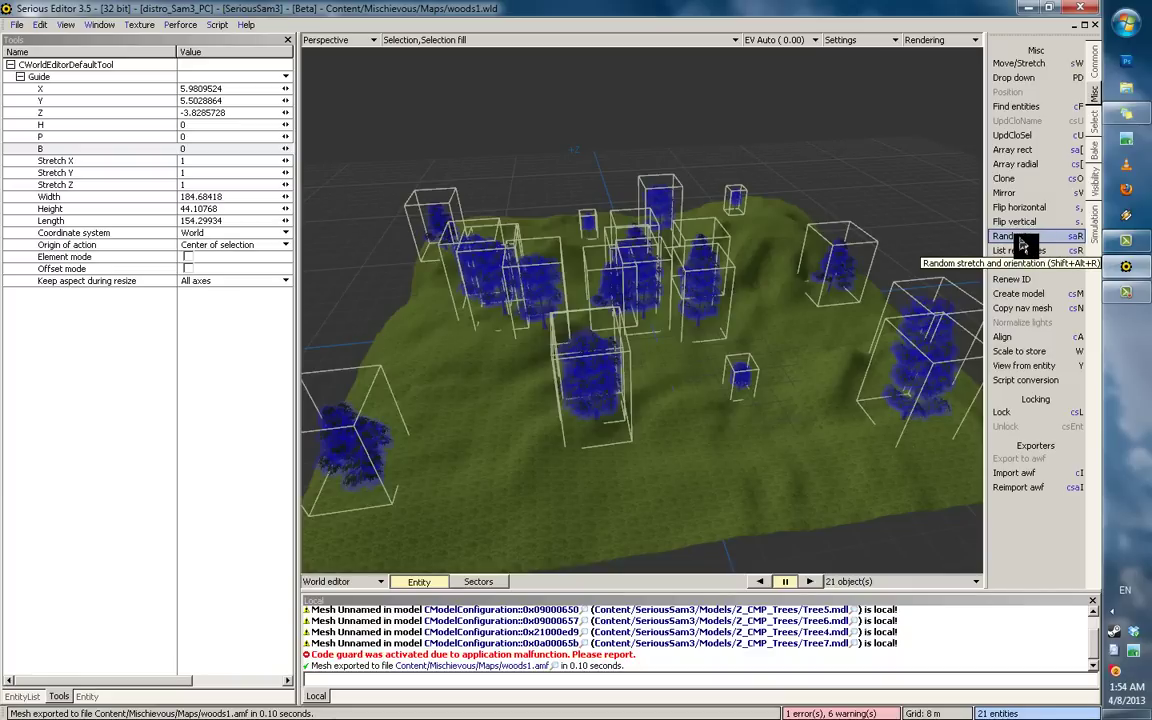
{"action": "key", "text": "shift+alt+r"}
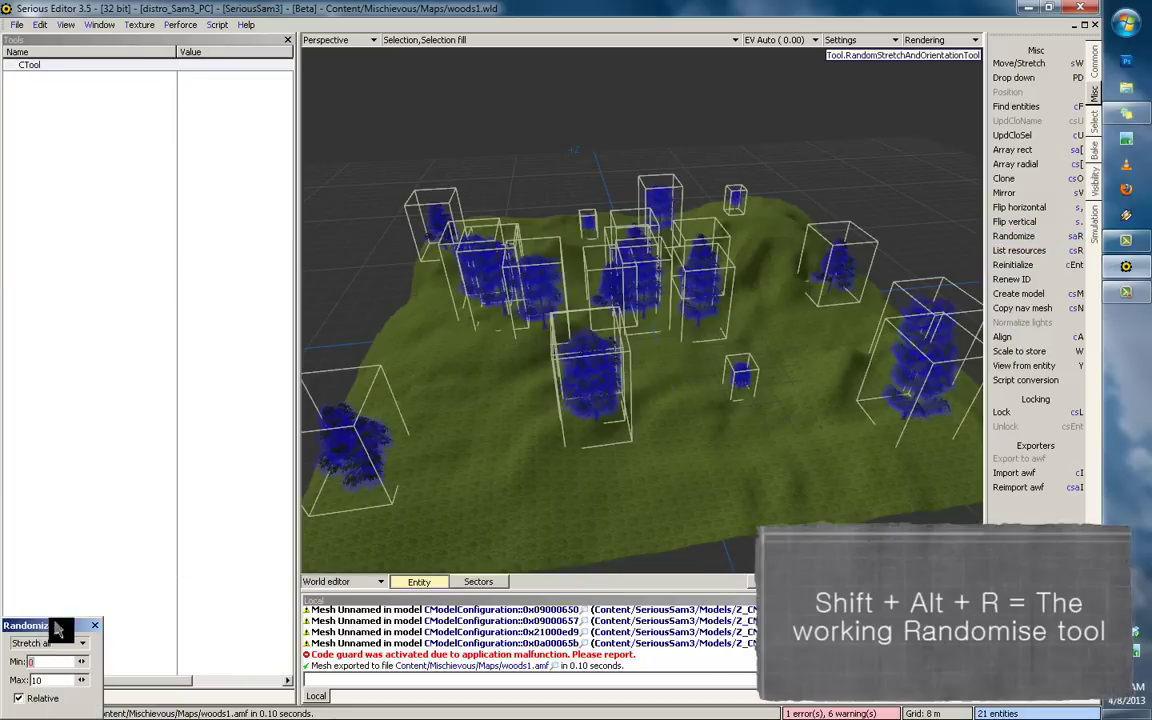
{"action": "left_click_drag", "start_coordinate": [57, 628], "coordinate": [477, 110]}
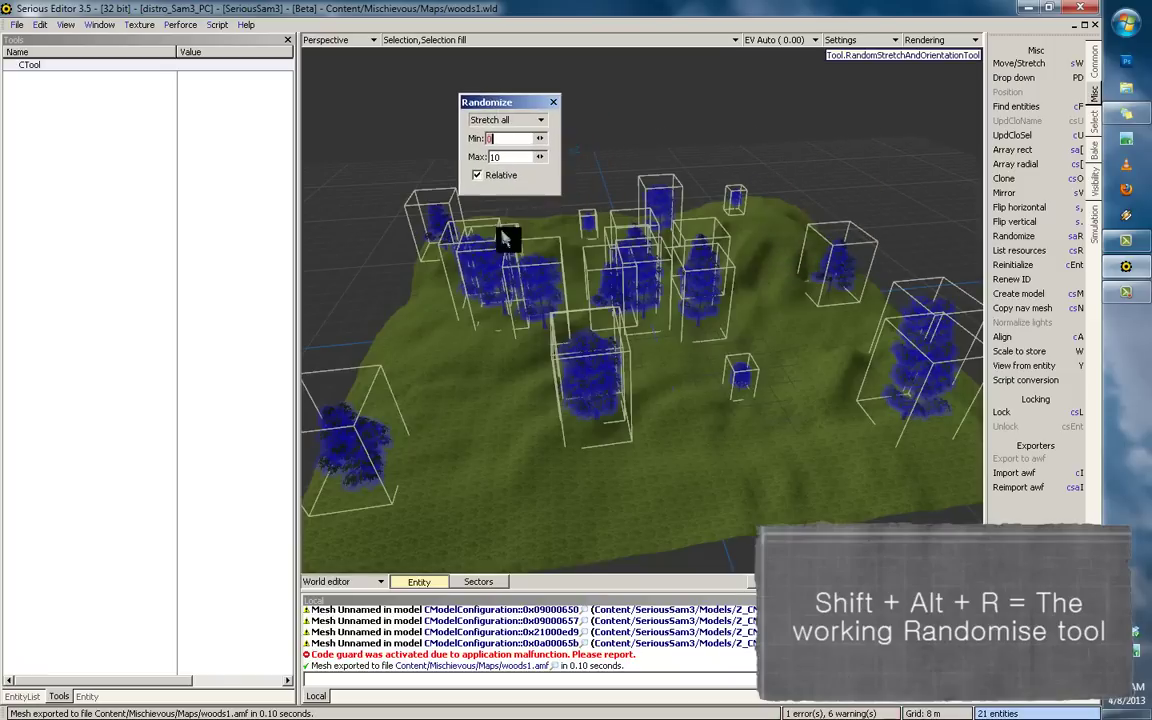
{"action": "left_click", "coordinate": [505, 120]}
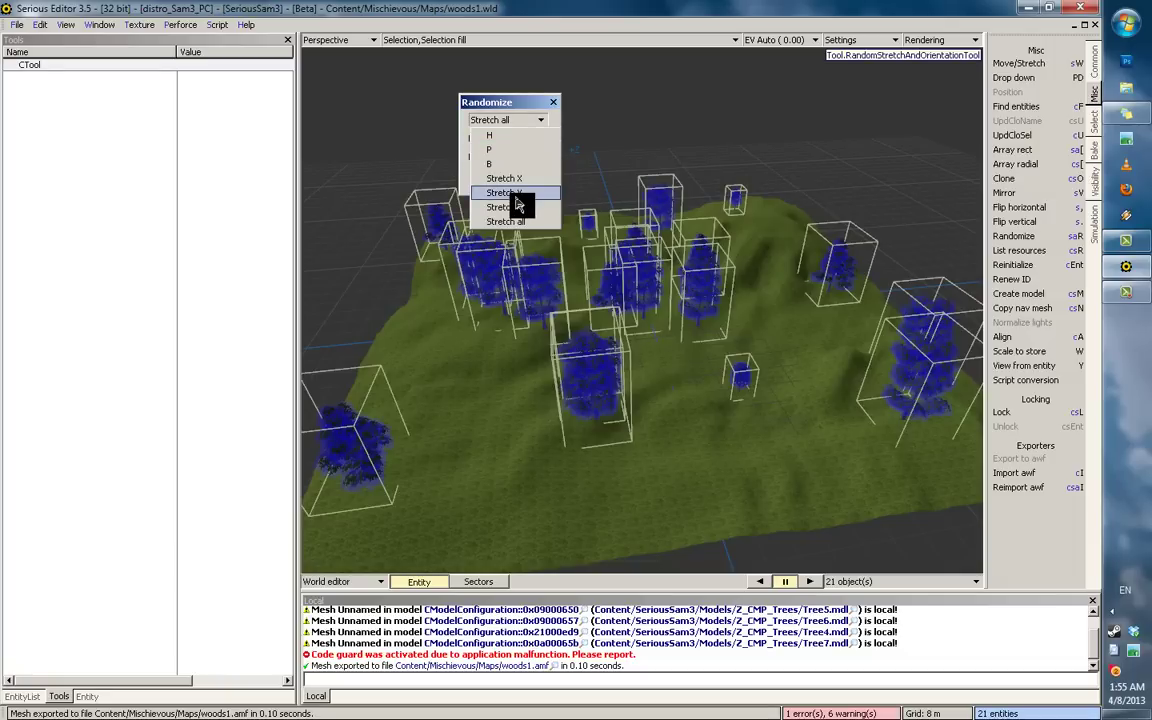
{"action": "left_click", "coordinate": [527, 232]}
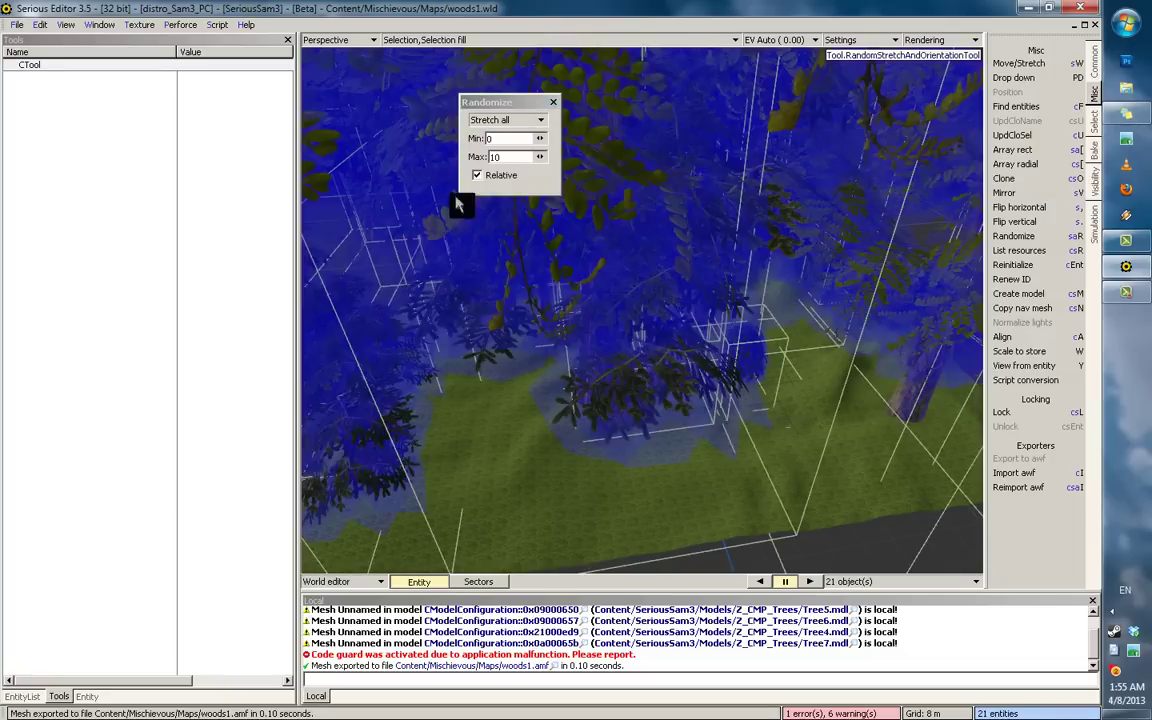
{"action": "double_click", "coordinate": [509, 158]}
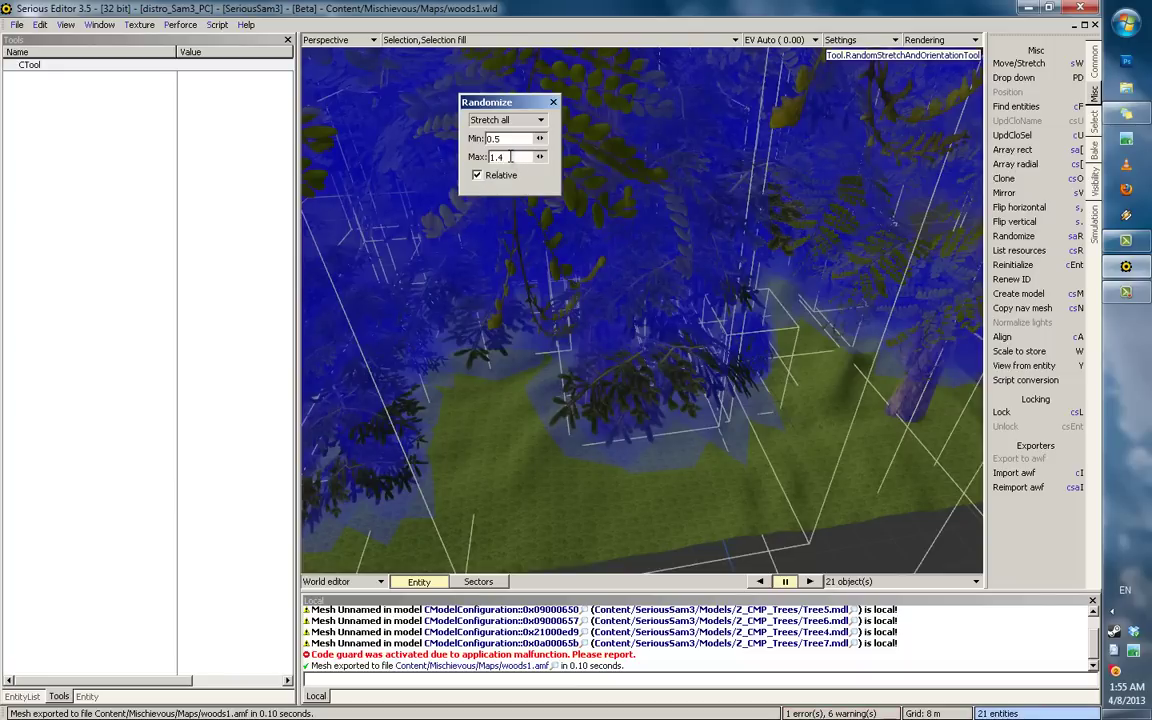
{"action": "key", "text": "Return"}
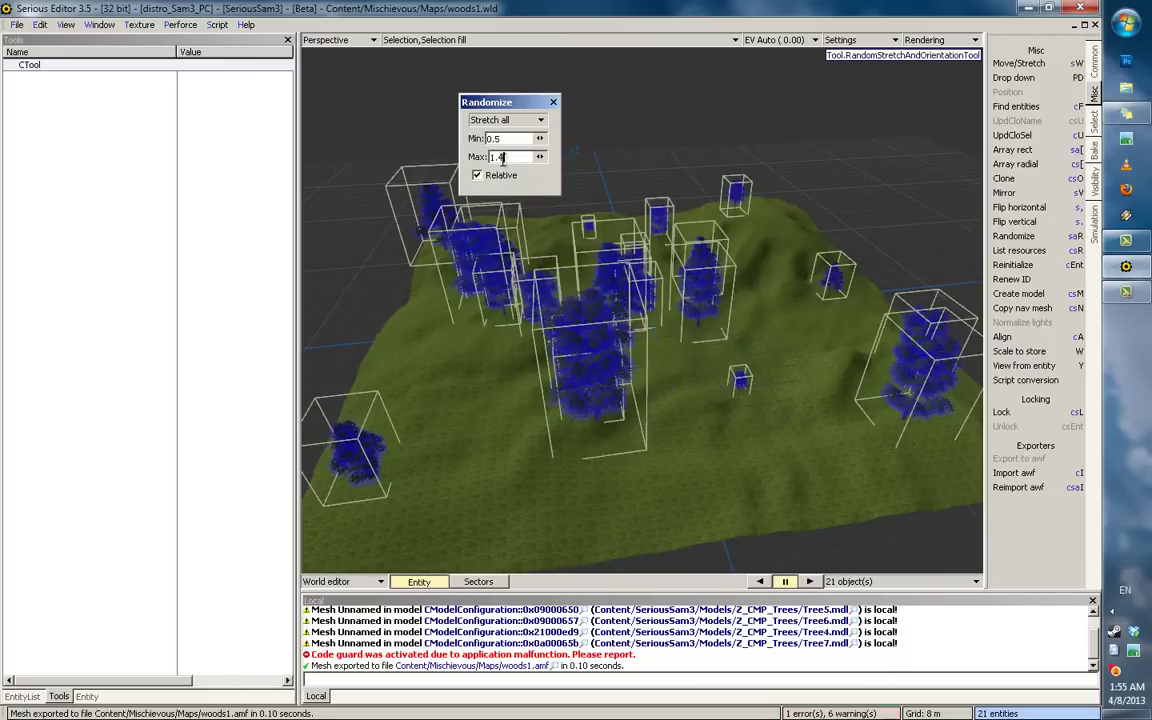
{"action": "key", "text": "Return"}
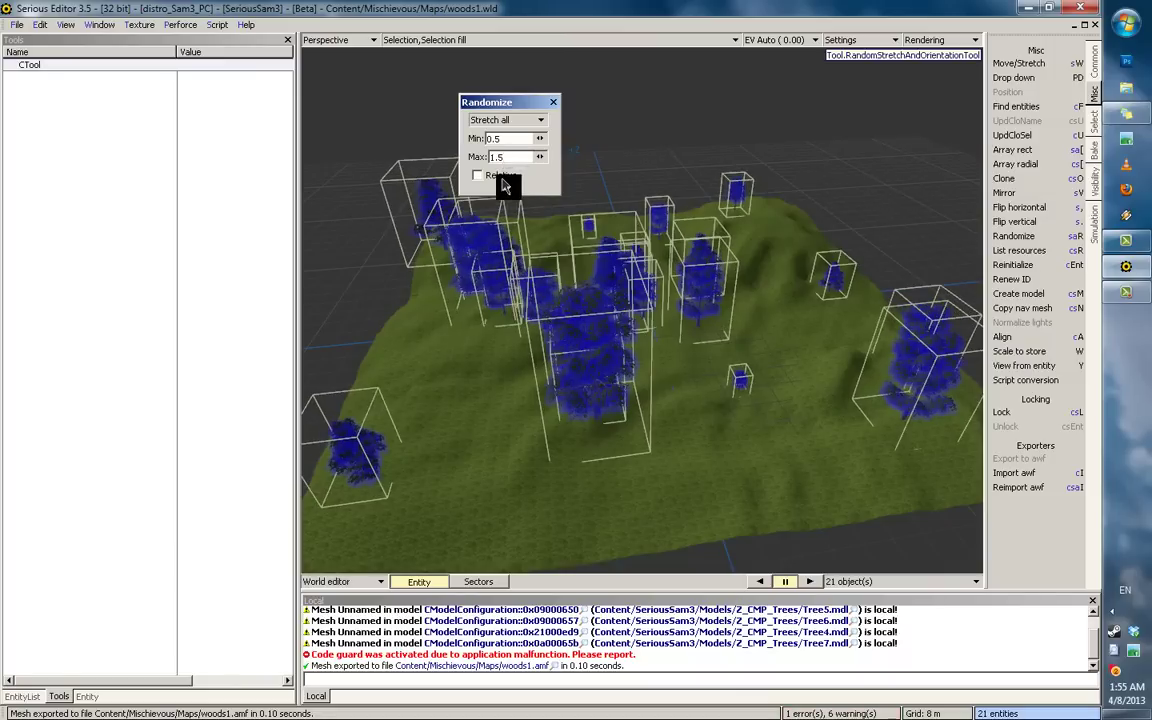
{"action": "left_click", "coordinate": [553, 103]}
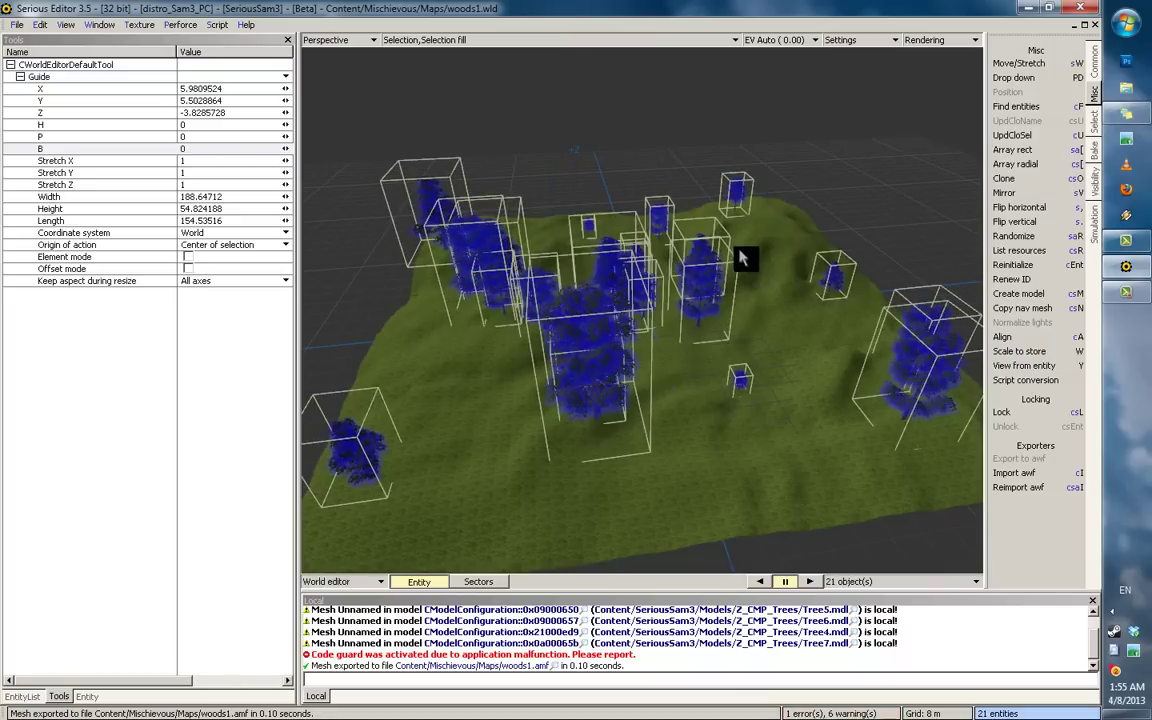
Step: Randomize the selected trees' heading (H) between 0 and 360 with the Relative option off, and clear the selection
{"action": "middle_click_drag", "start_coordinate": [677, 254], "coordinate": [478, 279]}
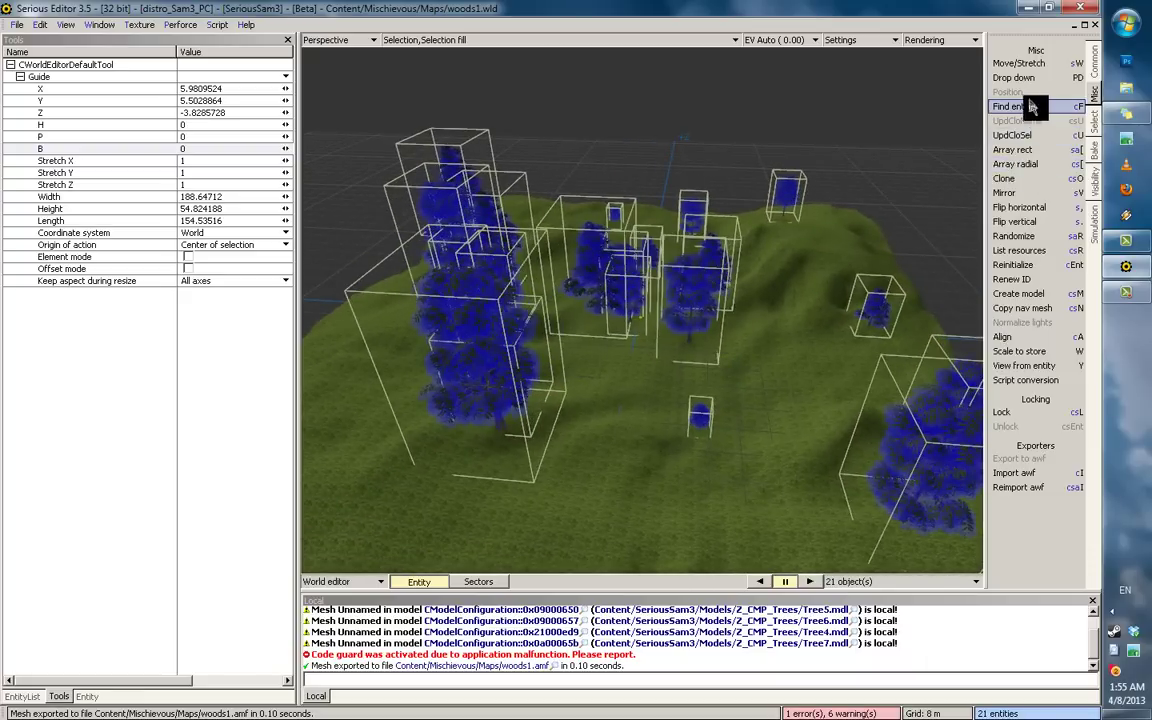
{"action": "left_click", "coordinate": [1040, 240]}
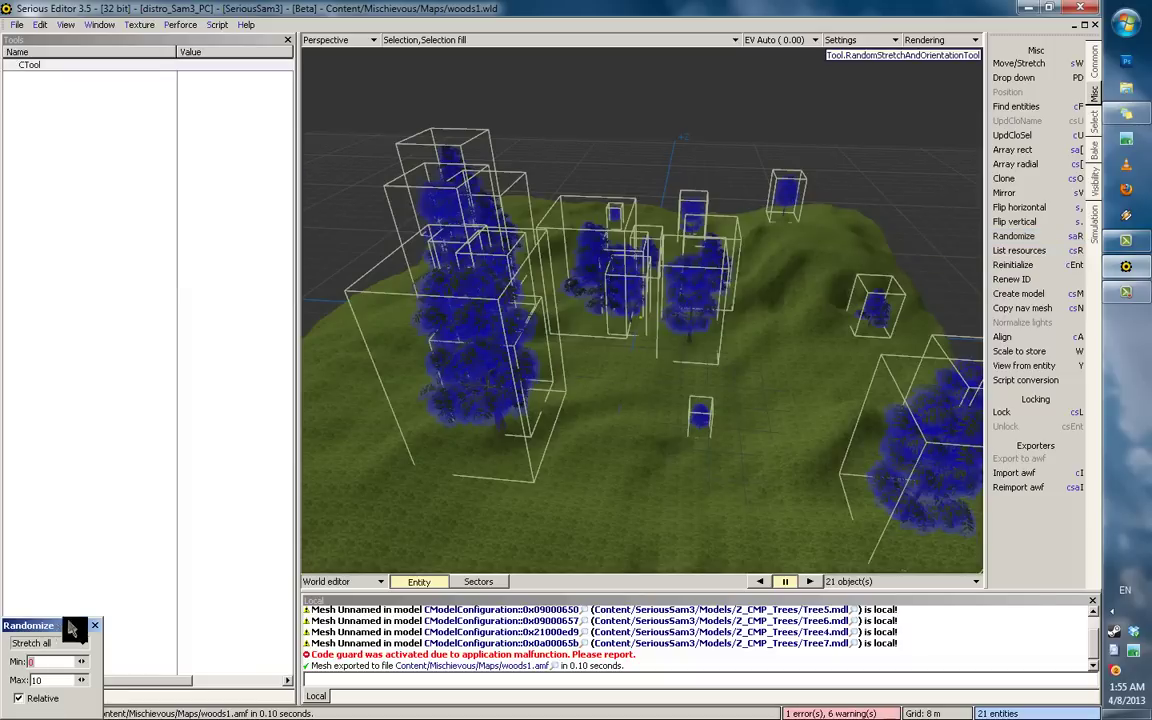
{"action": "left_click_drag", "start_coordinate": [72, 627], "coordinate": [836, 232]}
{"action": "left_click", "coordinate": [812, 243]}
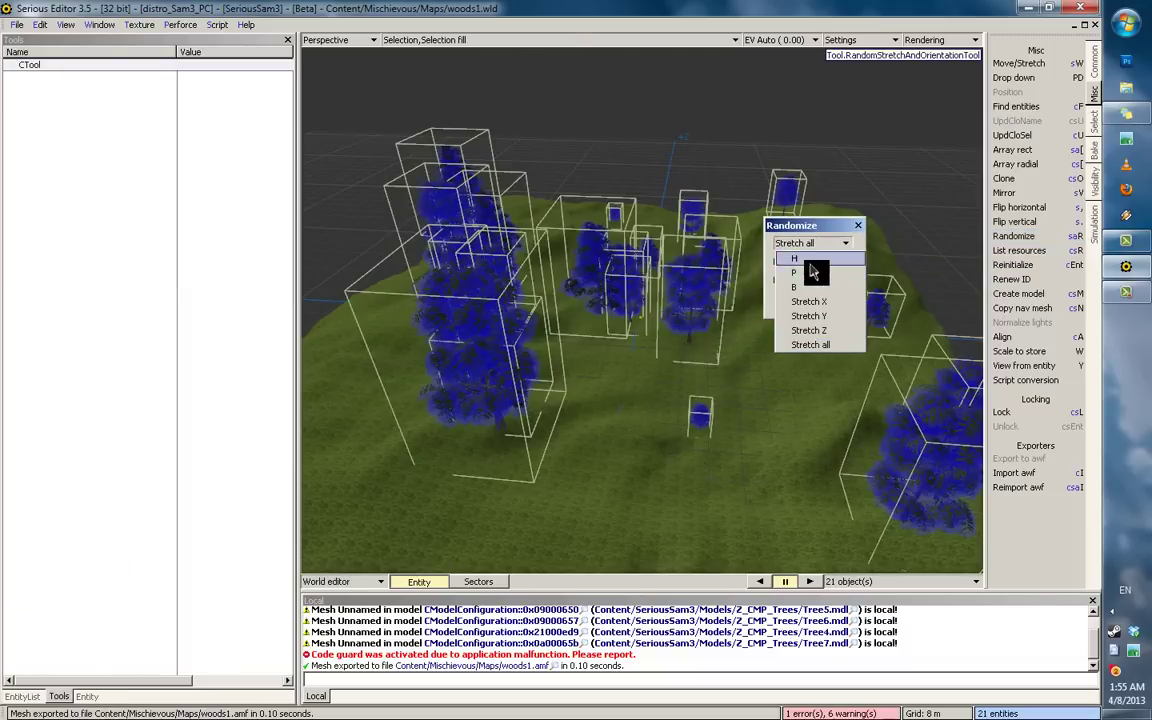
{"action": "left_click", "coordinate": [803, 274]}
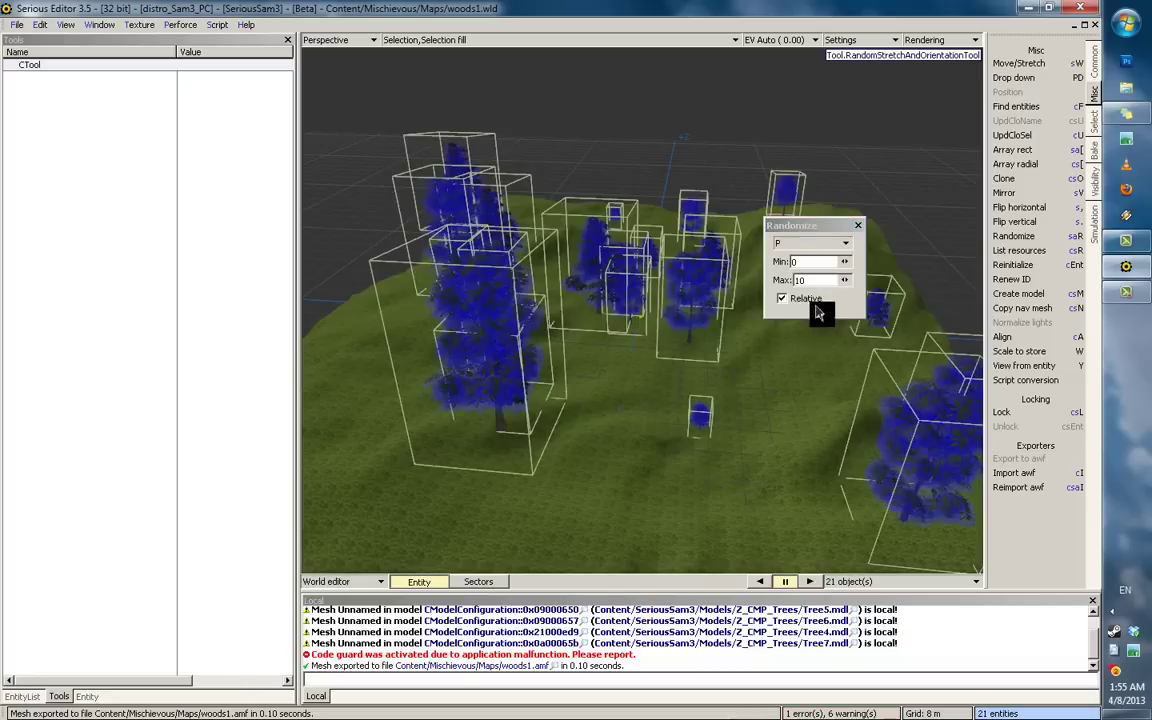
{"action": "left_click", "coordinate": [817, 244]}
{"action": "left_click", "coordinate": [812, 275]}
{"action": "left_click", "coordinate": [812, 244]}
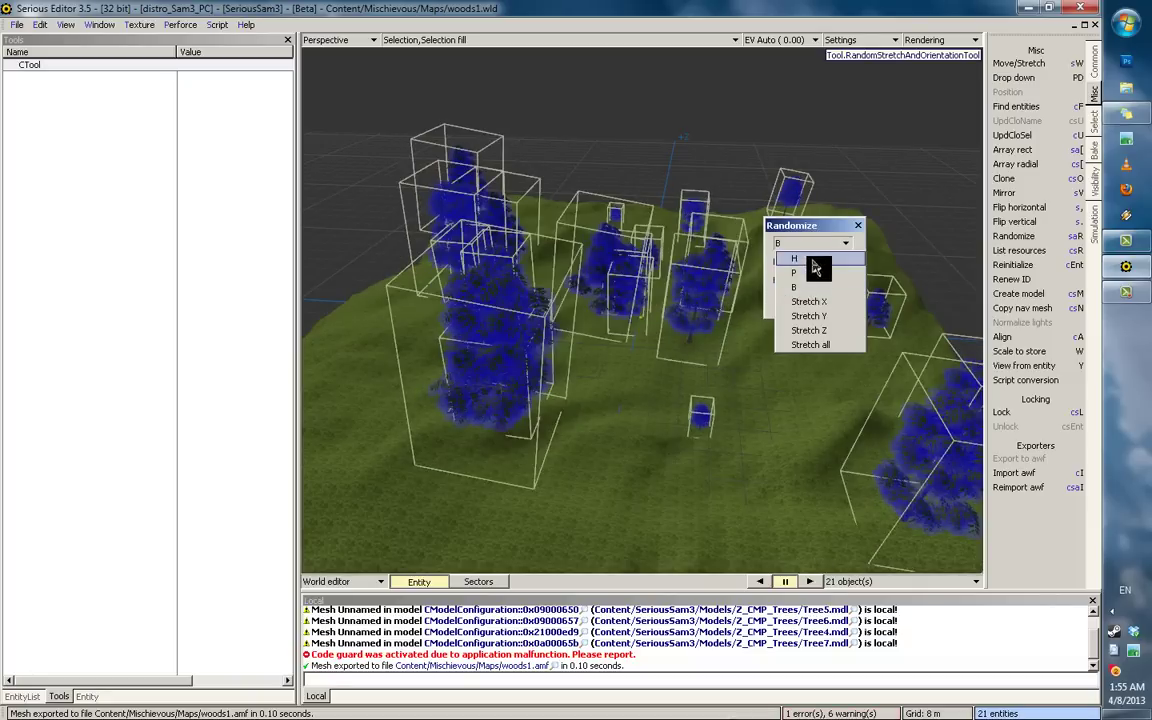
{"action": "left_click", "coordinate": [806, 264]}
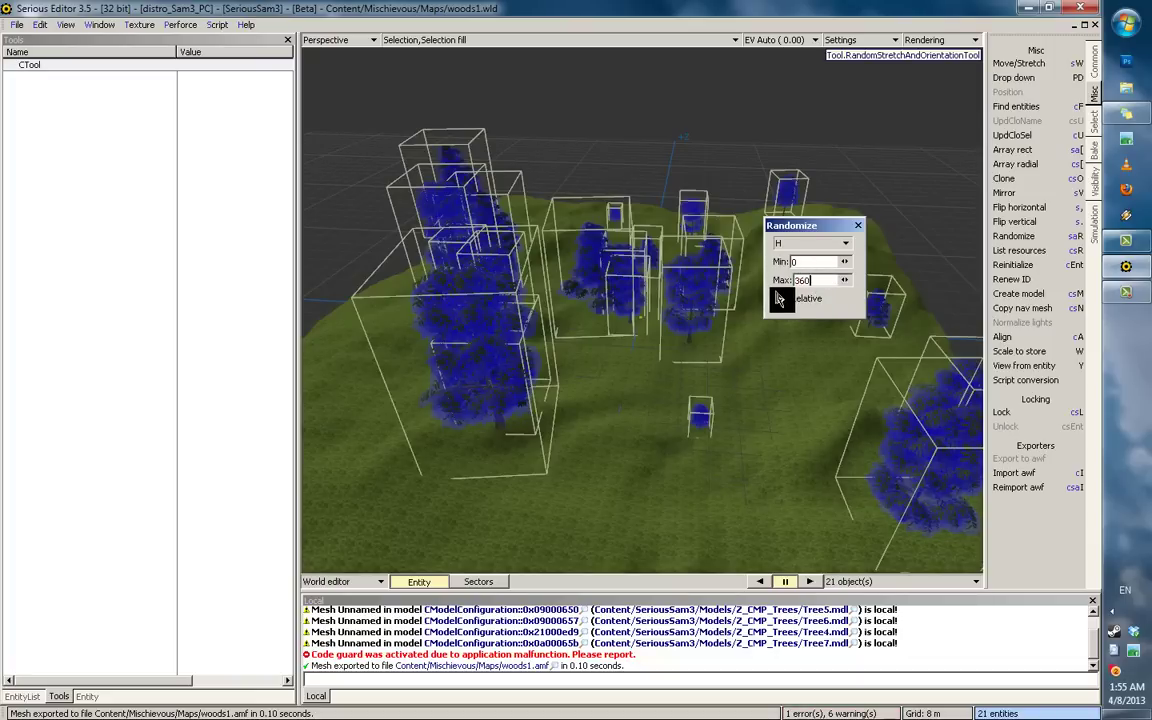
{"action": "left_click", "coordinate": [780, 299]}
{"action": "left_click", "coordinate": [857, 226]}
{"action": "left_click", "coordinate": [798, 359]}
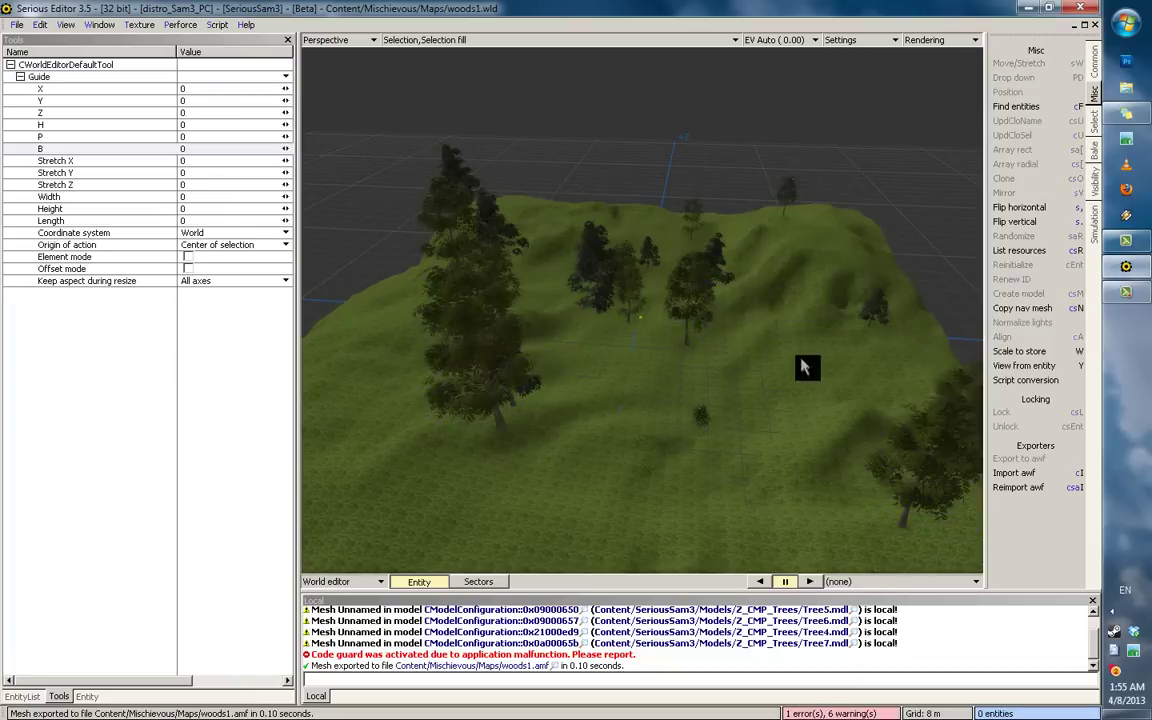
Step: Place a Cube background entity from the Geometry group on the grassy slope among the trees
{"action": "middle_click_drag", "start_coordinate": [798, 359], "coordinate": [726, 175]}
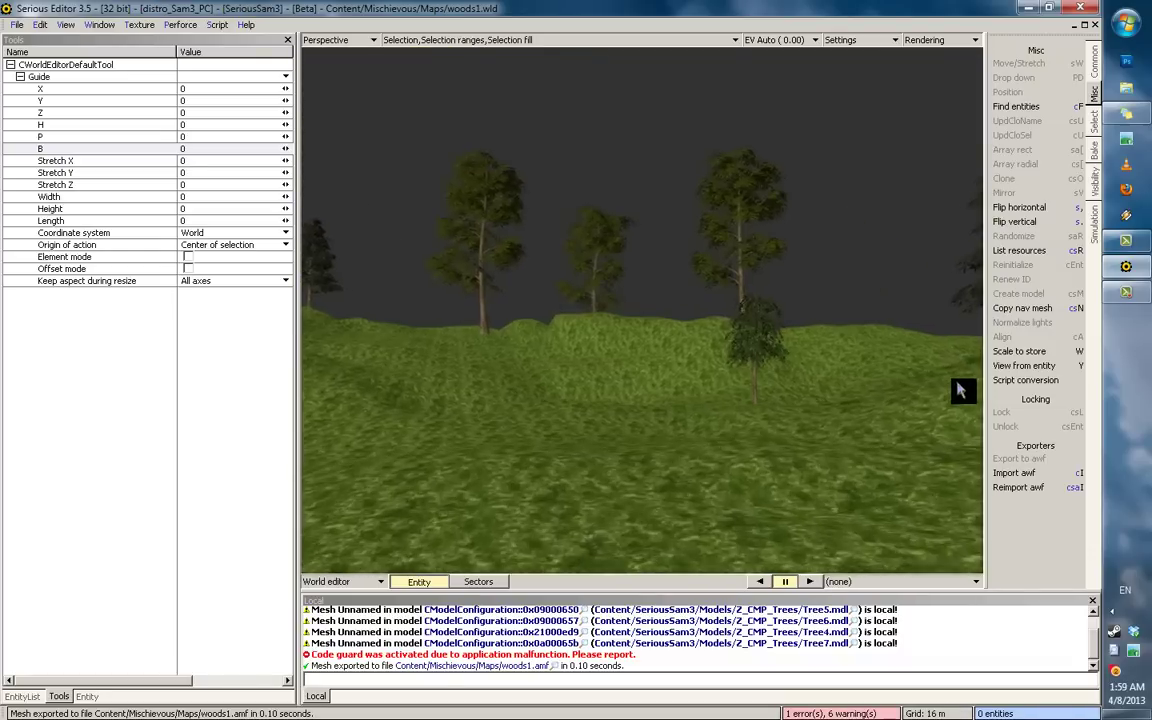
{"action": "middle_click_drag", "start_coordinate": [957, 384], "coordinate": [702, 346]}
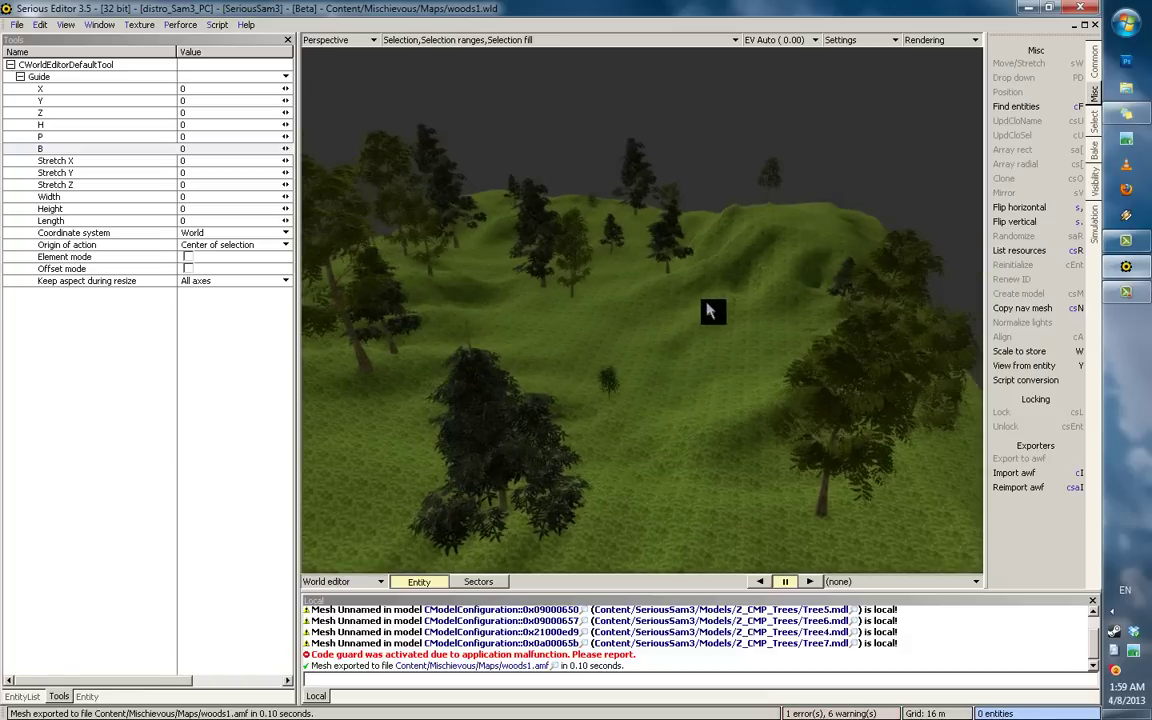
{"action": "middle_click_drag", "start_coordinate": [652, 303], "coordinate": [658, 293]}
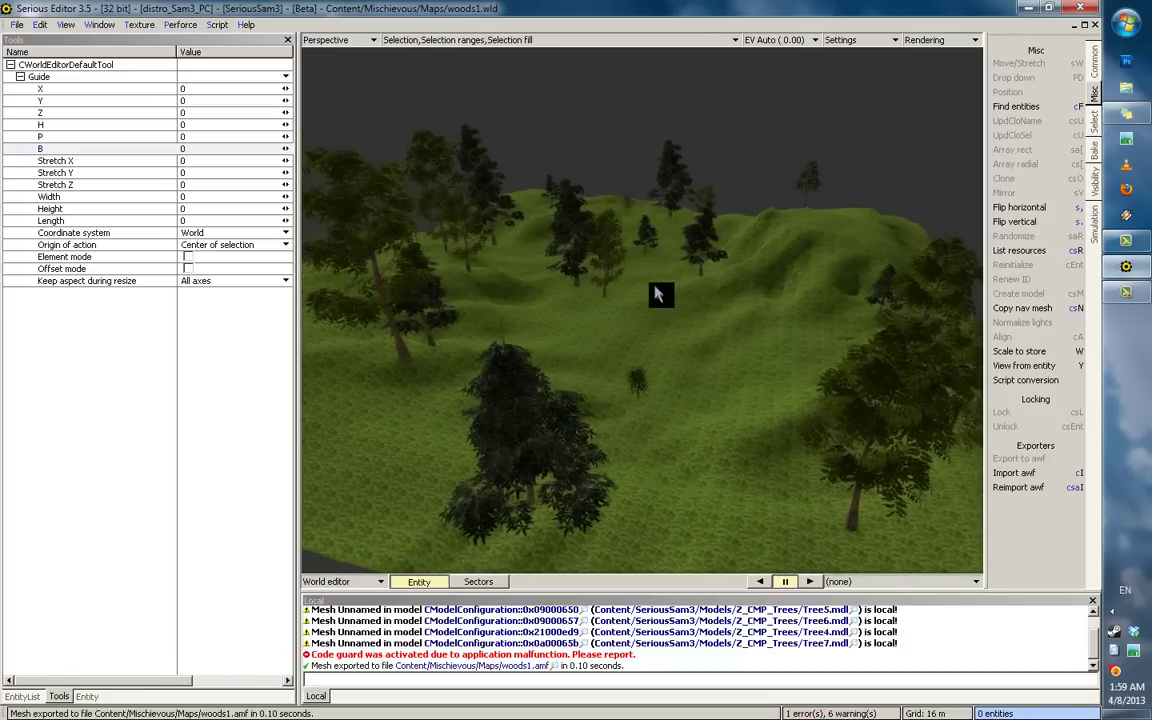
{"action": "middle_click_drag", "start_coordinate": [588, 293], "coordinate": [235, 571]}
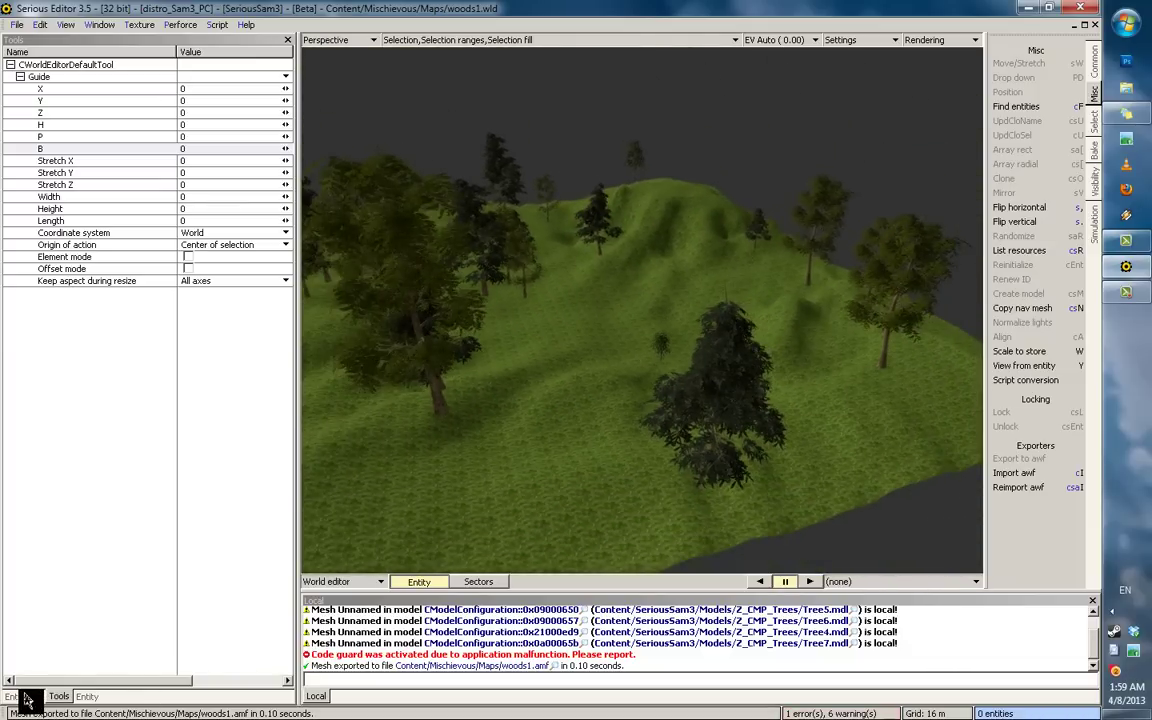
{"action": "left_click", "coordinate": [25, 697]}
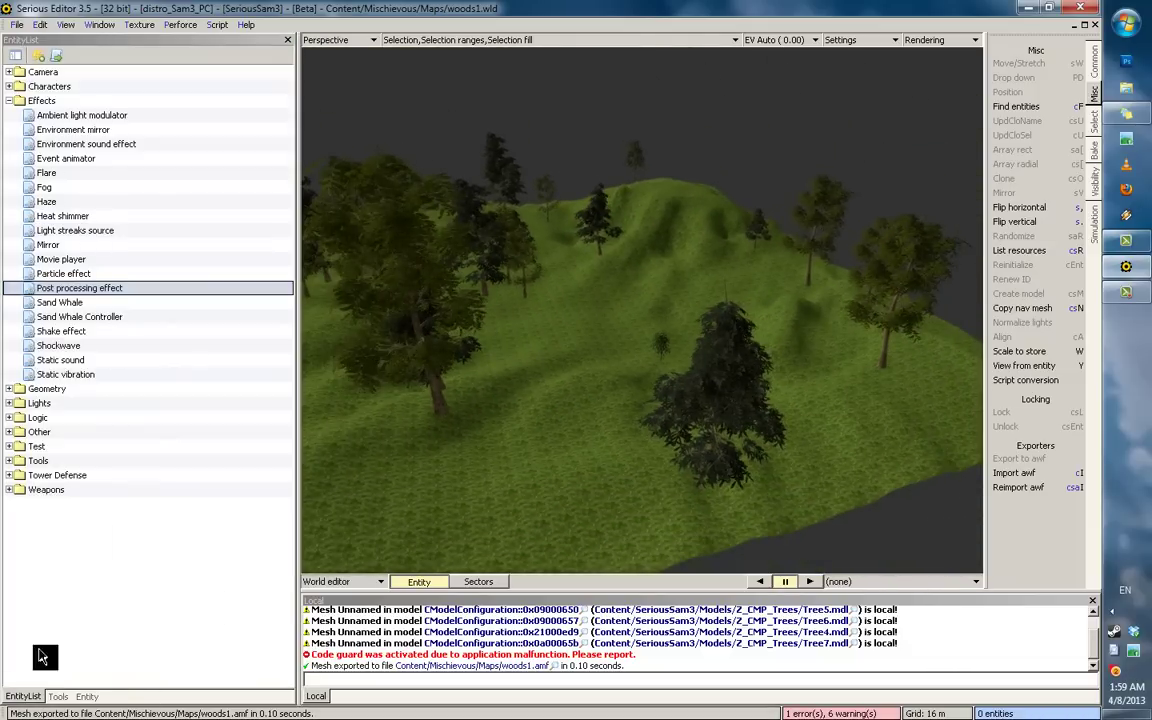
{"action": "left_click", "coordinate": [9, 101]}
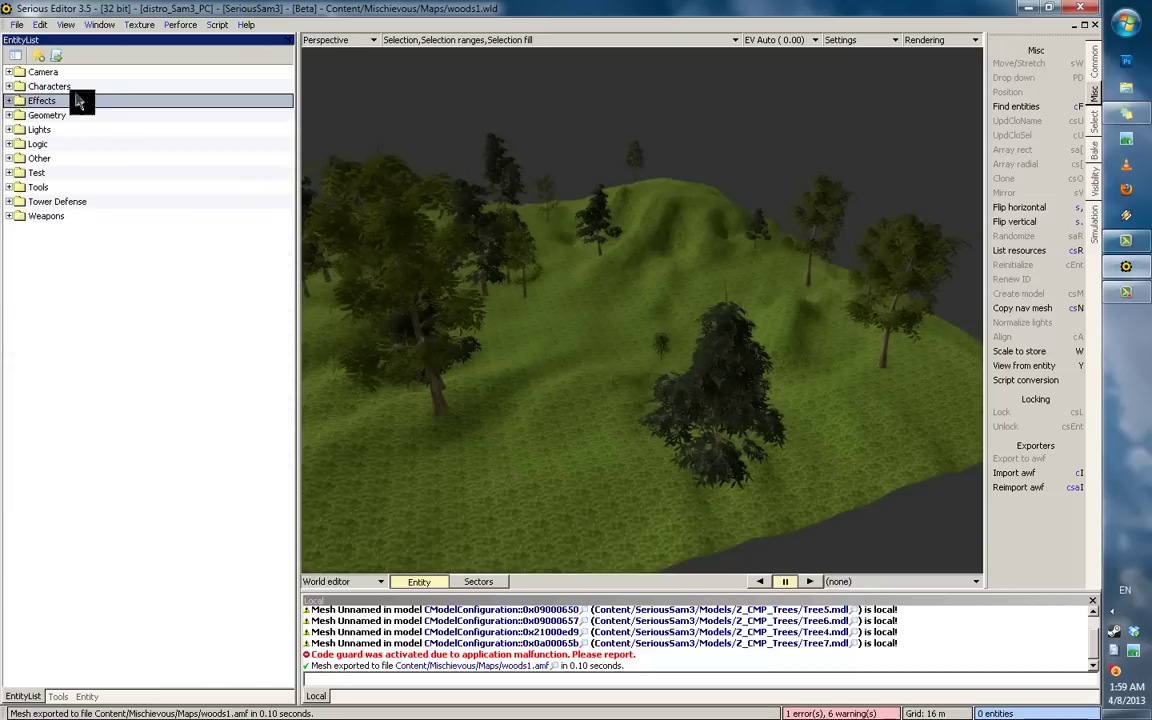
{"action": "left_click", "coordinate": [10, 116]}
{"action": "left_click", "coordinate": [66, 157]}
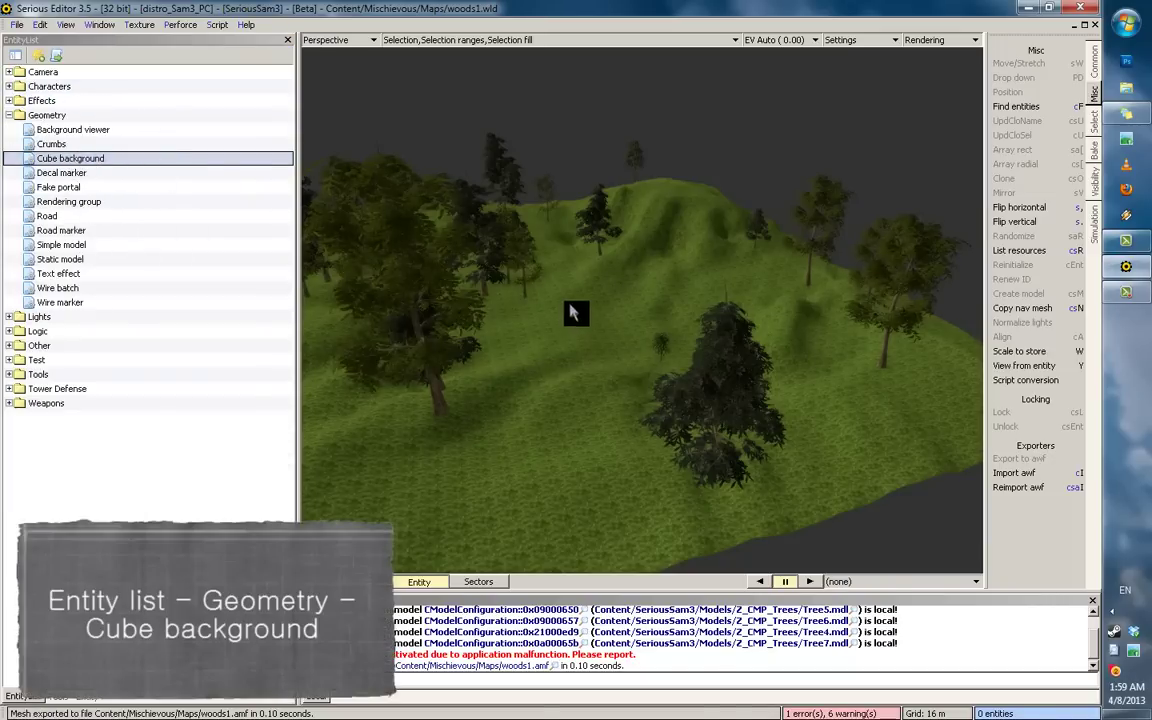
{"action": "left_click", "coordinate": [571, 312]}
{"action": "scroll", "coordinate": [586, 345], "scroll_direction": "down", "scroll_amount": 5}
{"action": "scroll", "coordinate": [651, 440], "scroll_direction": "up", "scroll_amount": 3}
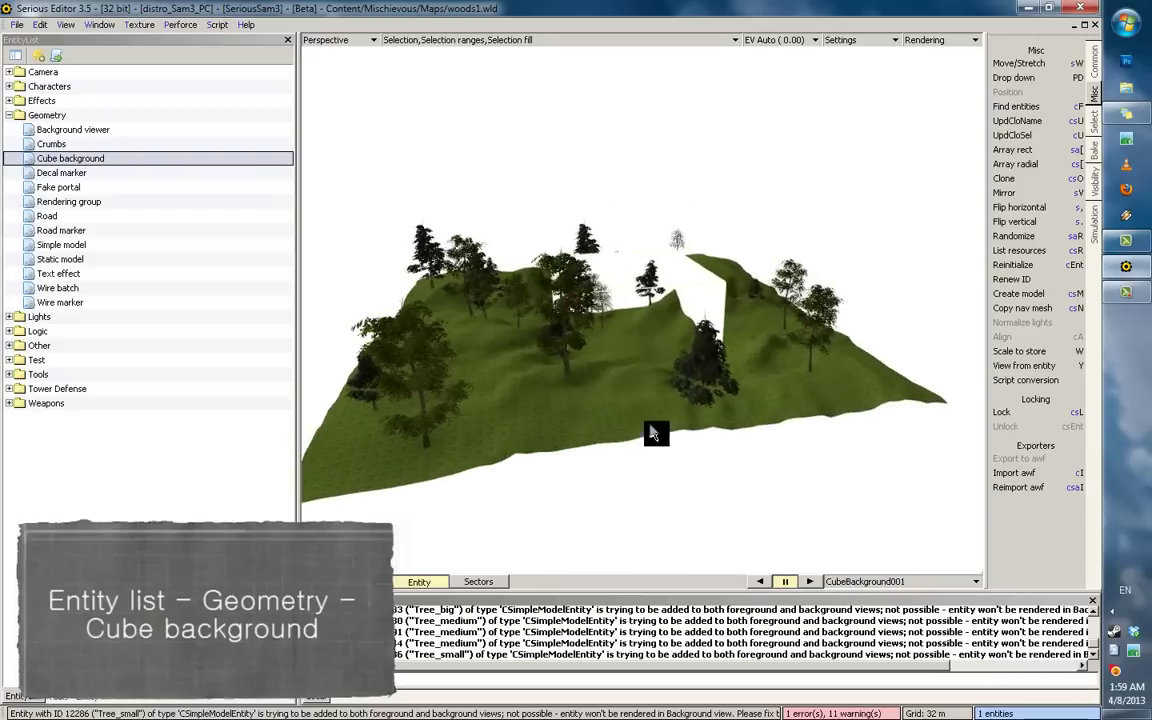
Step: Move the cube background off the terrain into the empty space in front of it
{"action": "middle_click_drag", "start_coordinate": [650, 432], "coordinate": [663, 483]}
{"action": "scroll", "coordinate": [677, 525], "scroll_direction": "up", "scroll_amount": 3}
{"action": "middle_click_drag", "start_coordinate": [679, 527], "coordinate": [684, 557]}
{"action": "scroll", "coordinate": [675, 395], "scroll_direction": "down", "scroll_amount": 4}
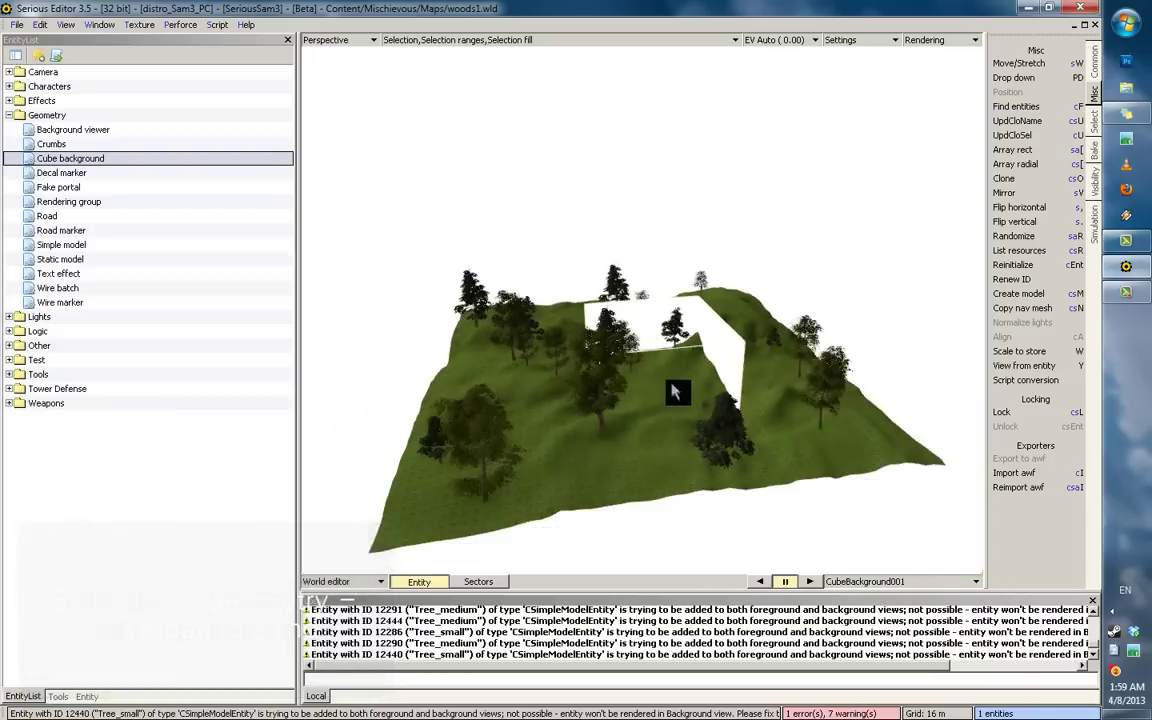
{"action": "scroll", "coordinate": [678, 400], "scroll_direction": "up", "scroll_amount": 2}
{"action": "middle_click_drag", "start_coordinate": [683, 496], "coordinate": [675, 407]}
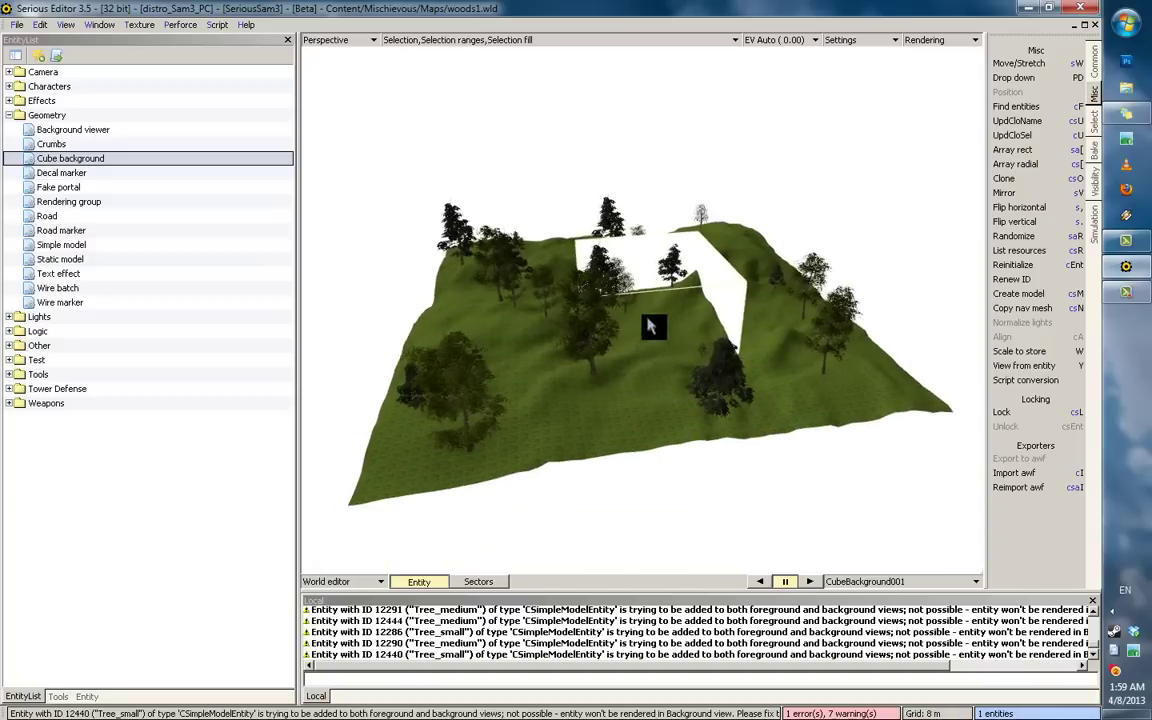
{"action": "middle_click_drag", "start_coordinate": [652, 326], "coordinate": [612, 177]}
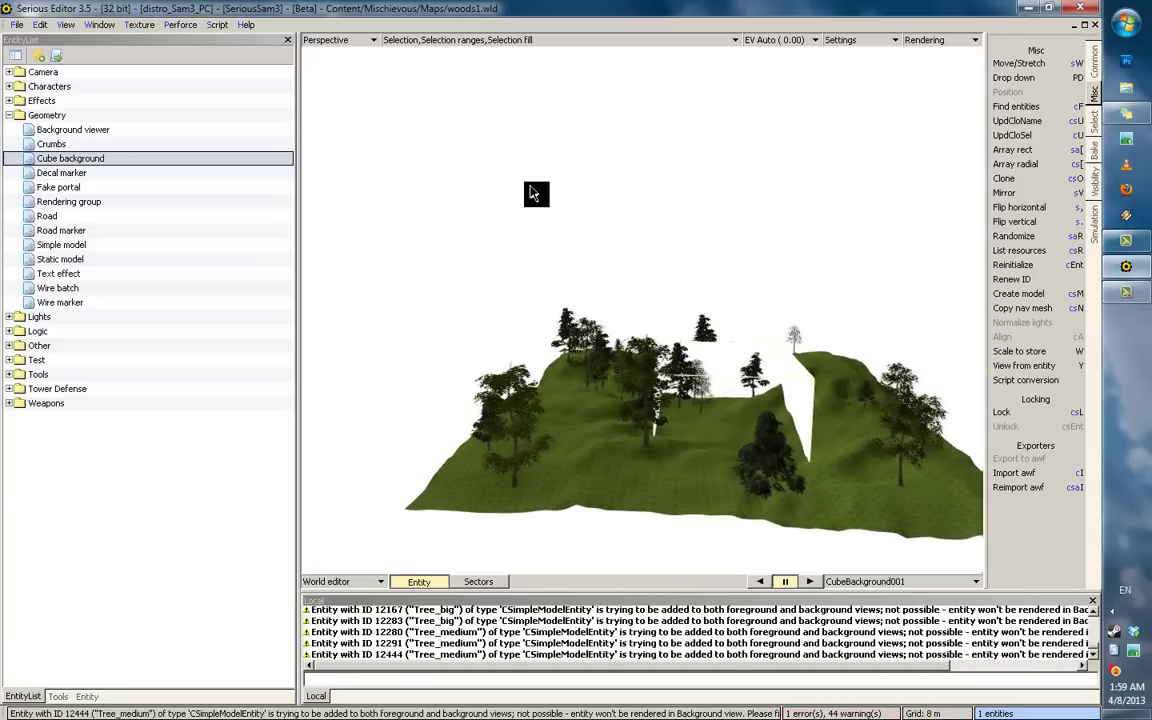
{"action": "left_click_drag", "start_coordinate": [792, 375], "coordinate": [743, 584]}
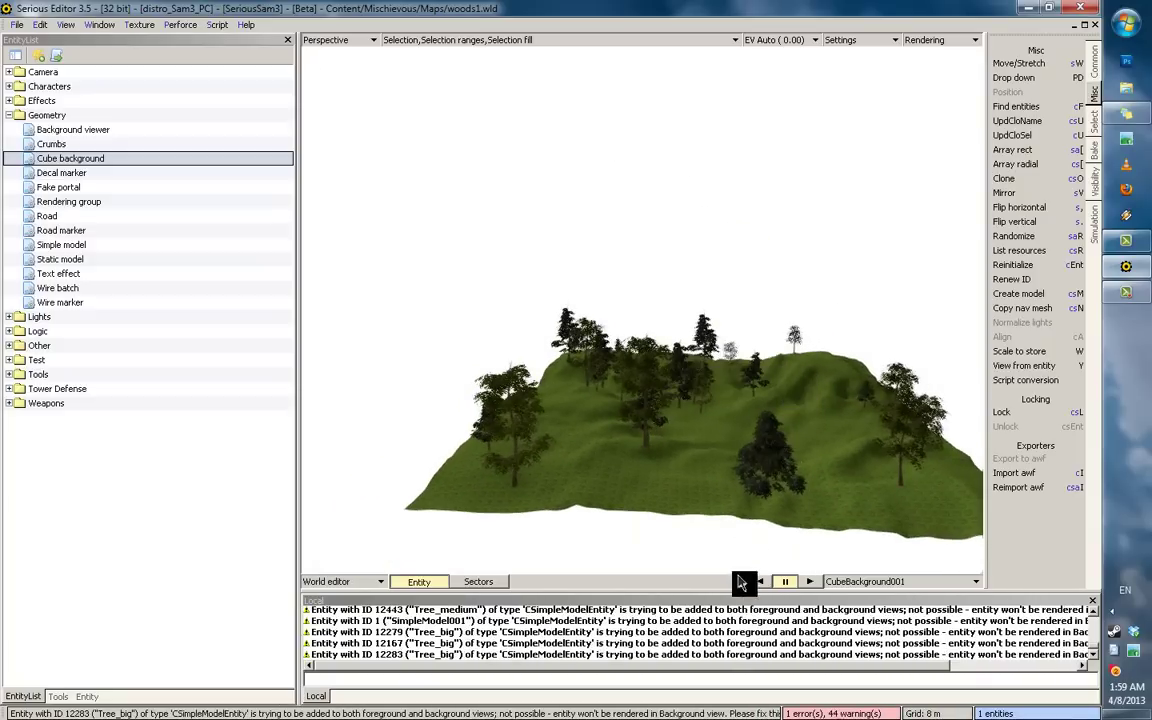
Step: Switch the viewport to the plain display without the background and examine where the cube background's box sits relative to the terrain
{"action": "key", "text": "1"}
{"action": "scroll", "coordinate": [697, 481], "scroll_direction": "down", "scroll_amount": 4}
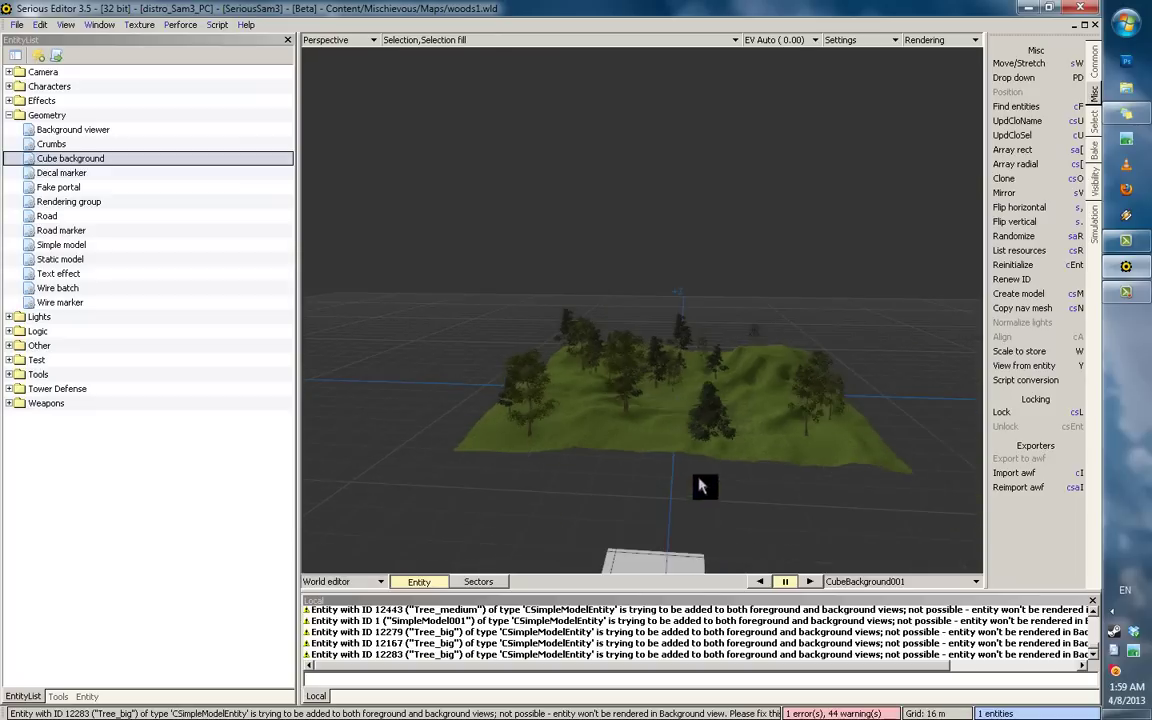
{"action": "middle_click_drag", "start_coordinate": [771, 427], "coordinate": [697, 453]}
{"action": "scroll", "coordinate": [697, 452], "scroll_direction": "down", "scroll_amount": 3}
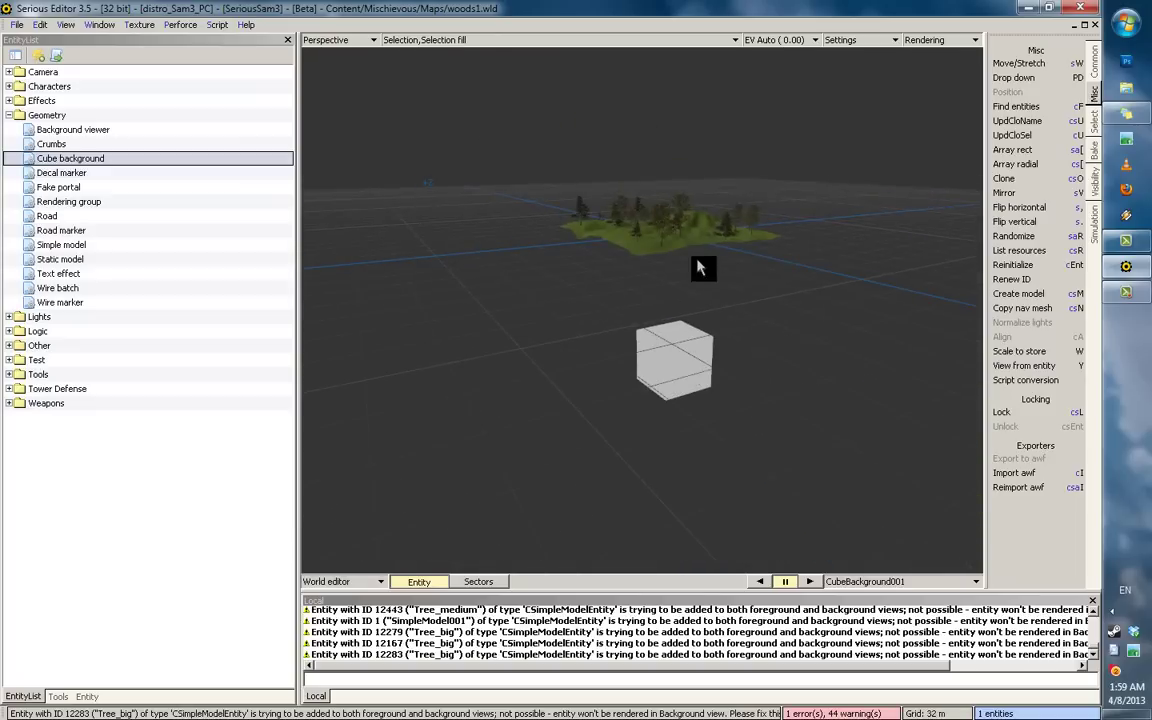
{"action": "middle_click_drag", "start_coordinate": [776, 373], "coordinate": [615, 528]}
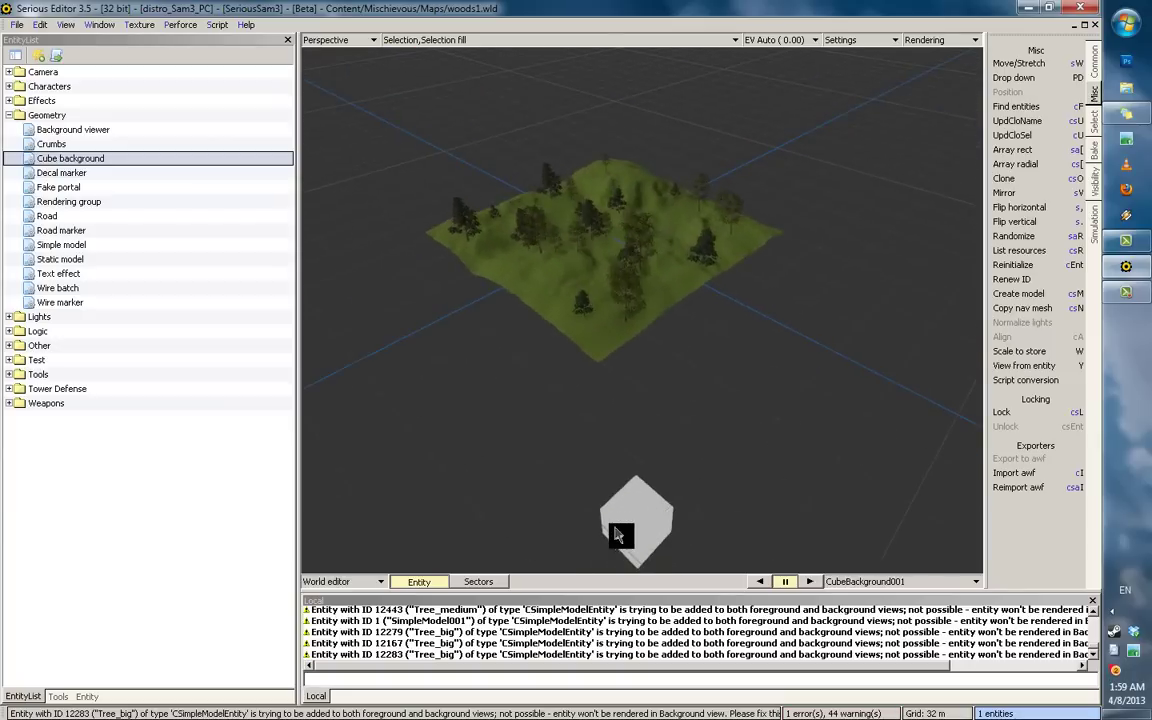
{"action": "middle_click_drag", "start_coordinate": [603, 468], "coordinate": [757, 334]}
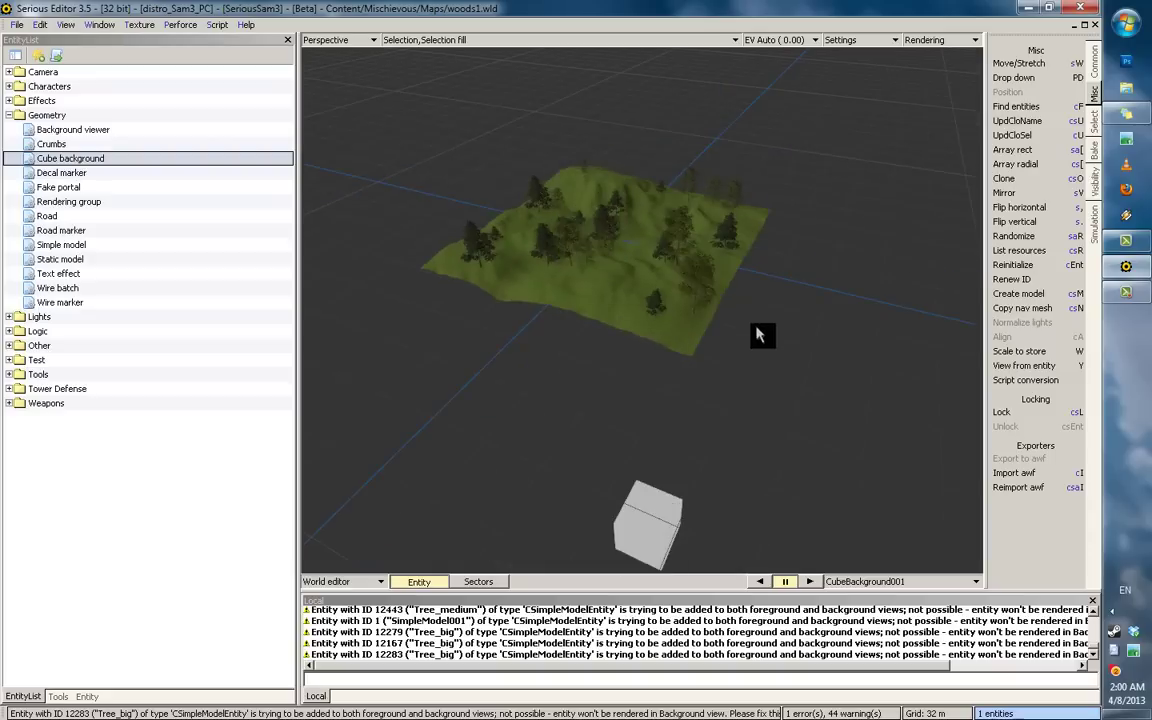
Step: Select the Tree_big at the terrain's near corner, reselect the cube background, and compare the viewport with background rendering on and off
{"action": "left_click", "coordinate": [699, 345]}
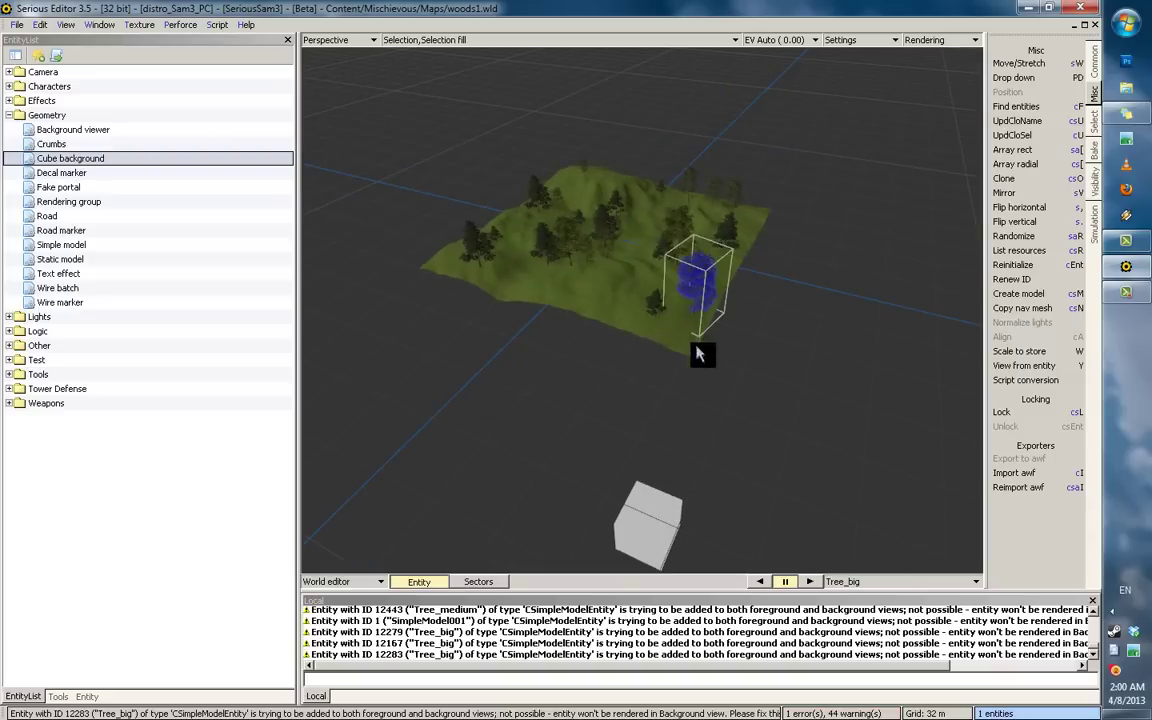
{"action": "key", "text": "9"}
{"action": "mouse_move", "coordinate": [716, 415]}
{"action": "middle_mouse_down"}
{"action": "mouse_move", "coordinate": [553, 318]}
{"action": "mouse_move", "coordinate": [717, 428]}
{"action": "mouse_move", "coordinate": [730, 450]}
{"action": "middle_mouse_up"}
{"action": "left_click", "coordinate": [708, 444]}
{"action": "left_click_drag", "start_coordinate": [707, 441], "coordinate": [687, 439]}
{"action": "mouse_move", "coordinate": [700, 441]}
{"action": "middle_mouse_down"}
{"action": "mouse_move", "coordinate": [489, 240]}
{"action": "mouse_move", "coordinate": [285, 205]}
{"action": "mouse_move", "coordinate": [305, 237]}
{"action": "mouse_move", "coordinate": [732, 468]}
{"action": "mouse_move", "coordinate": [604, 375]}
{"action": "mouse_move", "coordinate": [329, 309]}
{"action": "mouse_move", "coordinate": [306, 237]}
{"action": "mouse_move", "coordinate": [776, 411]}
{"action": "mouse_move", "coordinate": [612, 386]}
{"action": "mouse_move", "coordinate": [615, 400]}
{"action": "middle_mouse_up"}
{"action": "left_click", "coordinate": [668, 527]}
{"action": "left_click", "coordinate": [658, 521]}
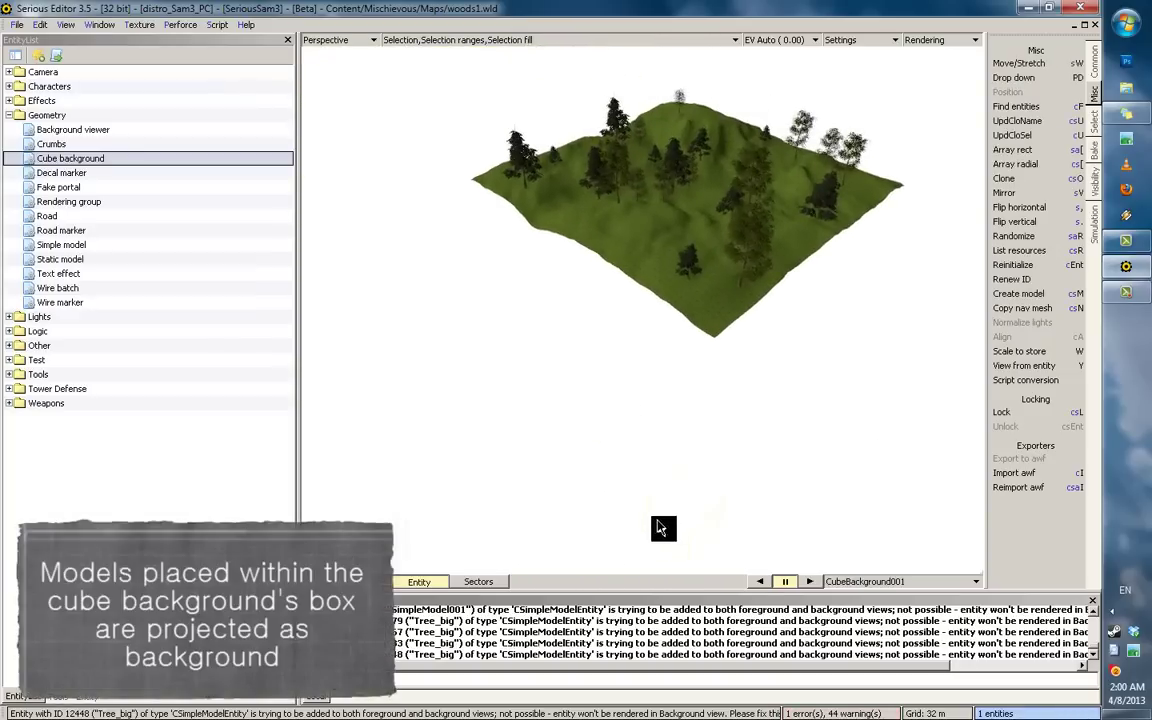
{"action": "key", "text": "1"}
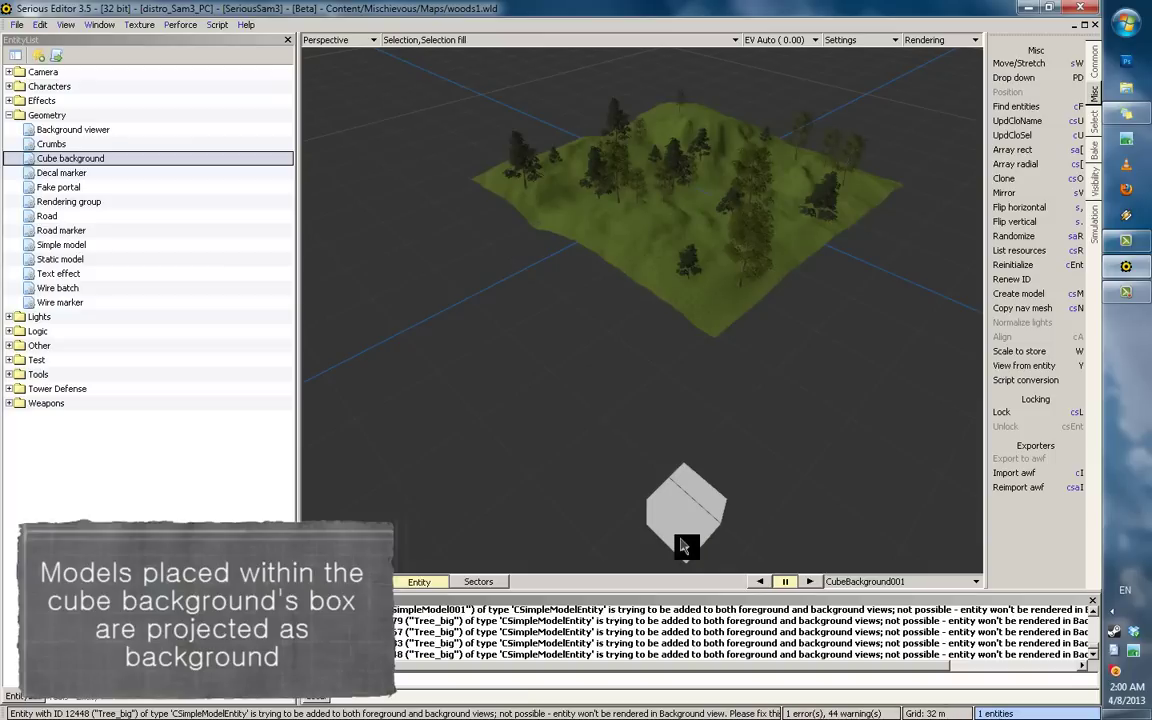
{"action": "key", "text": "2"}
Step: Browse for the cube background's Texture and go to the folder Content/SeriousSam3/Textures/Backgrounds
{"action": "middle_click_drag", "start_coordinate": [683, 545], "coordinate": [674, 448]}
{"action": "left_click", "coordinate": [87, 698]}
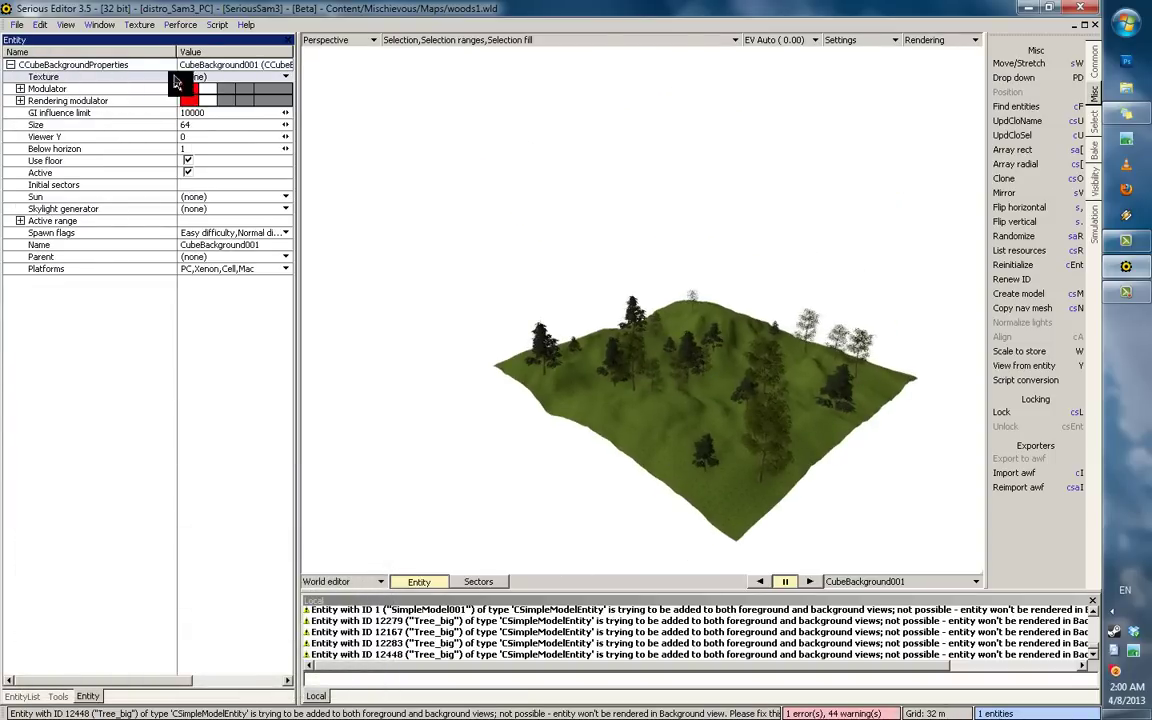
{"action": "left_click", "coordinate": [195, 77]}
{"action": "left_click", "coordinate": [237, 108]}
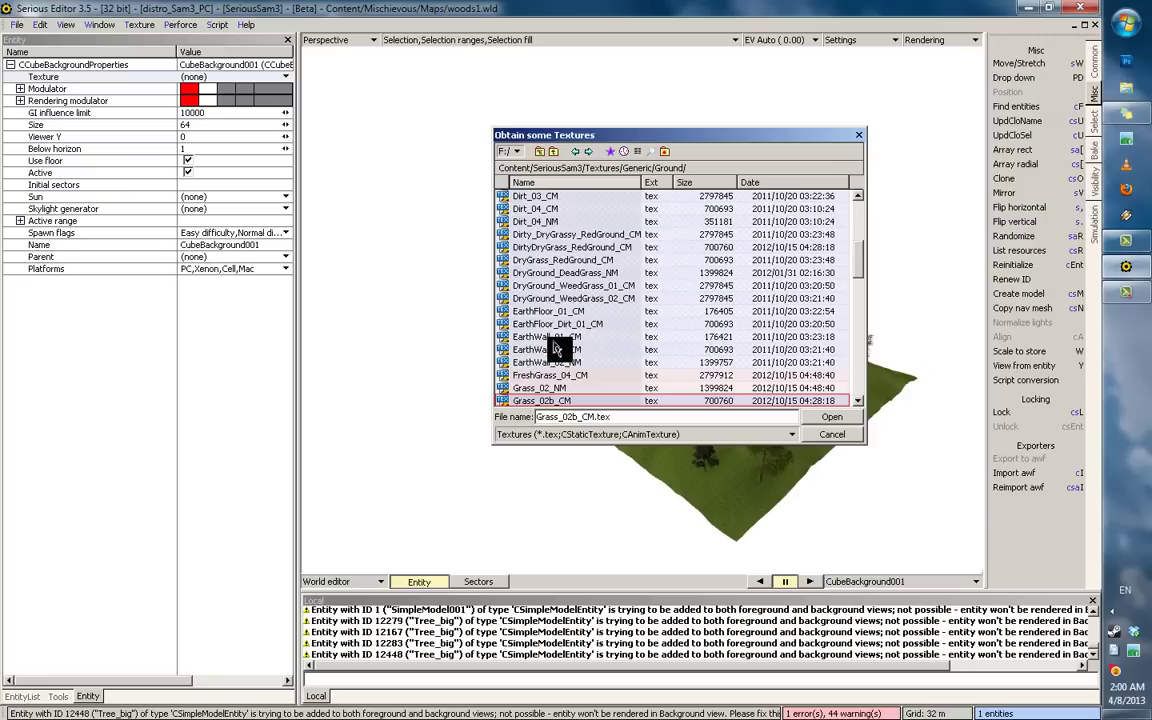
{"action": "left_click", "coordinate": [552, 341]}
{"action": "scroll", "coordinate": [572, 240], "scroll_direction": "up", "scroll_amount": 6}
{"action": "left_click", "coordinate": [561, 200]}
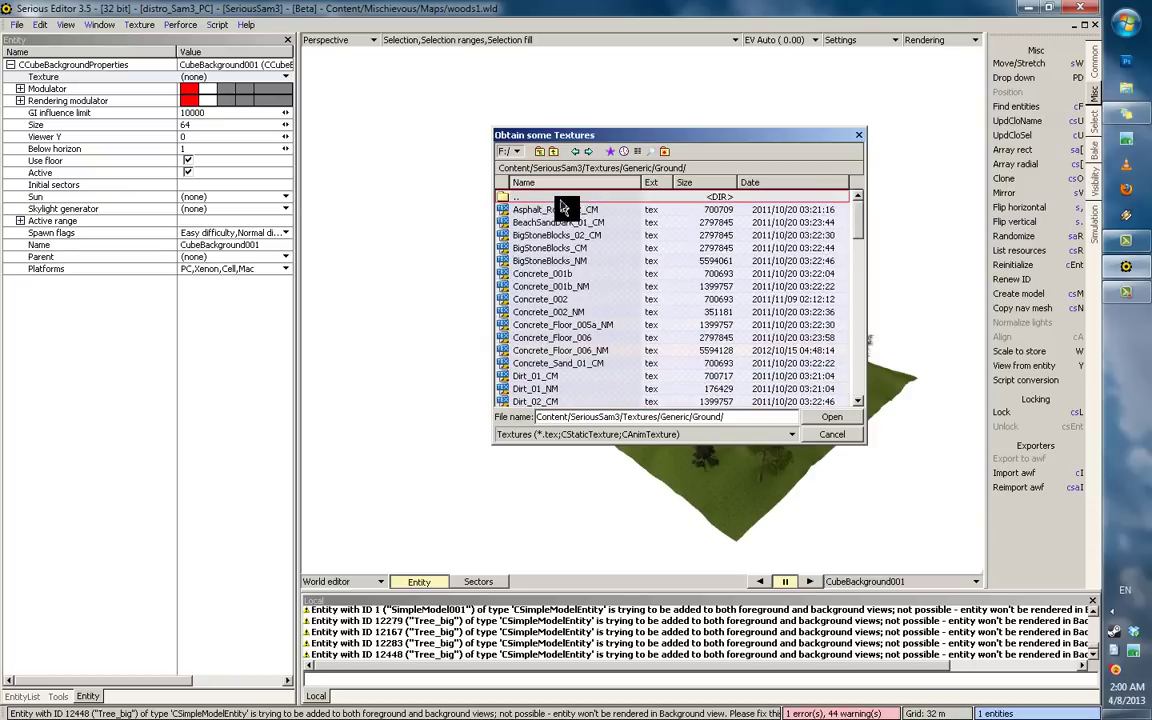
{"action": "double_click", "coordinate": [561, 200]}
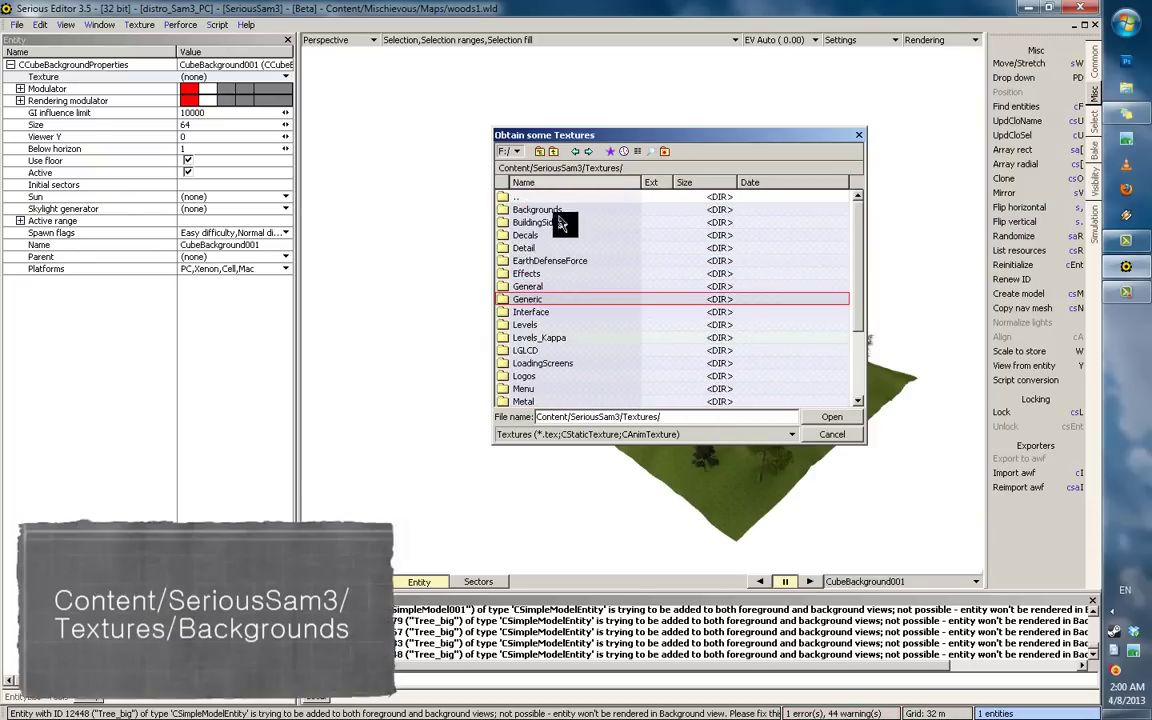
{"action": "double_click", "coordinate": [557, 212]}
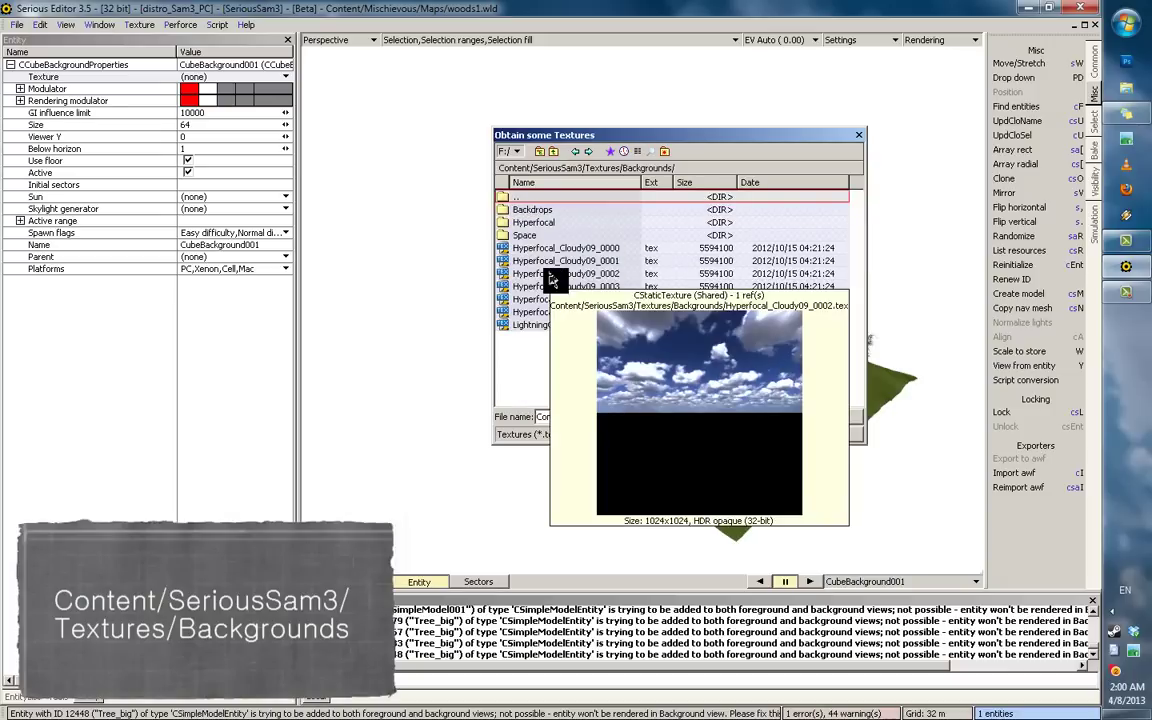
Step: Look through the Hyperfocal sky textures, including the HDR_Cloudy09, HDR_Cloudy11 and HDR_Cloudy04 folders
{"action": "left_click", "coordinate": [545, 212]}
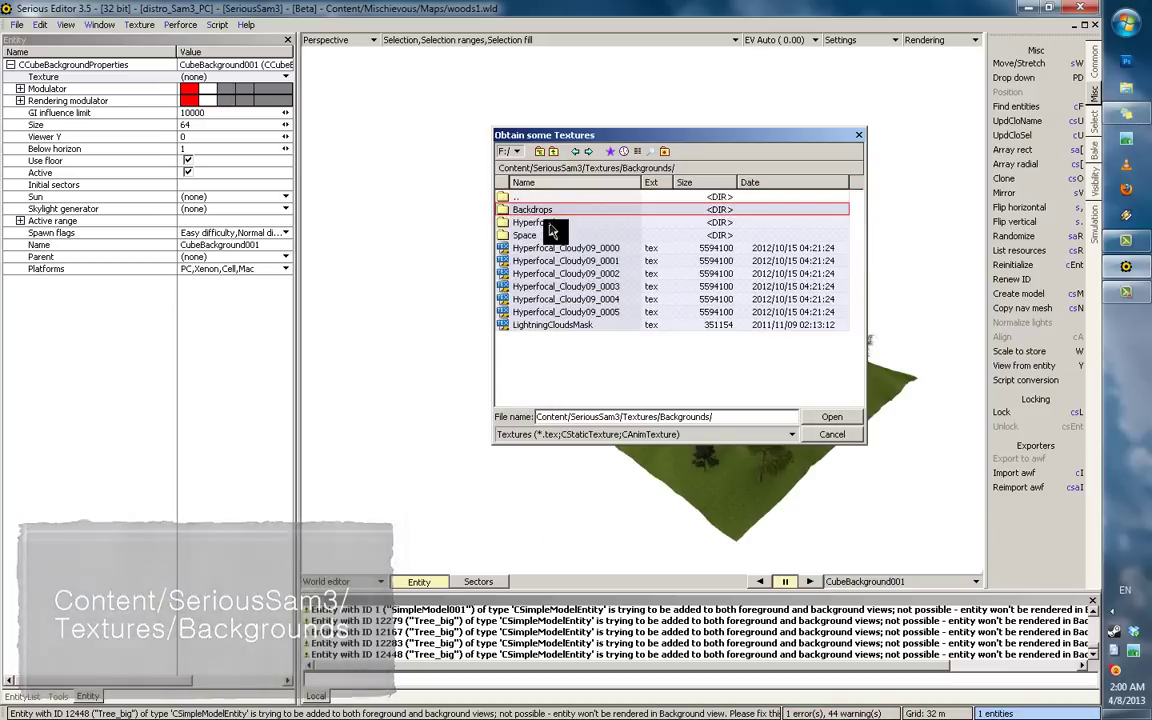
{"action": "double_click", "coordinate": [545, 223]}
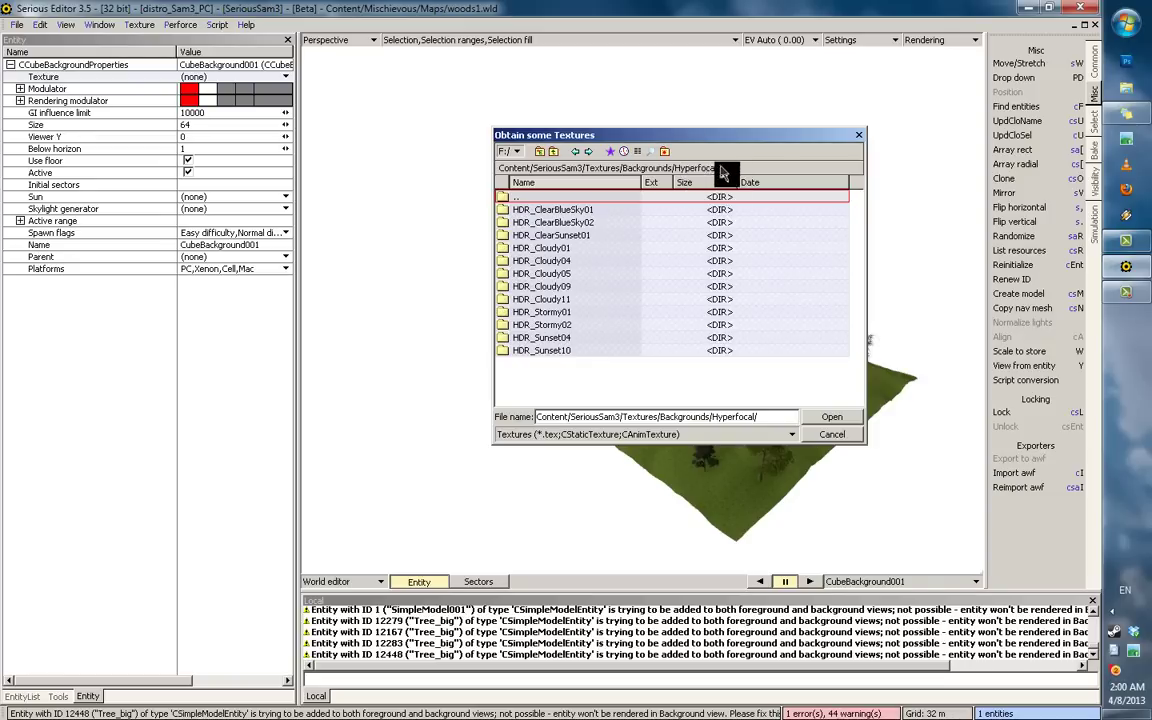
{"action": "double_click", "coordinate": [586, 287]}
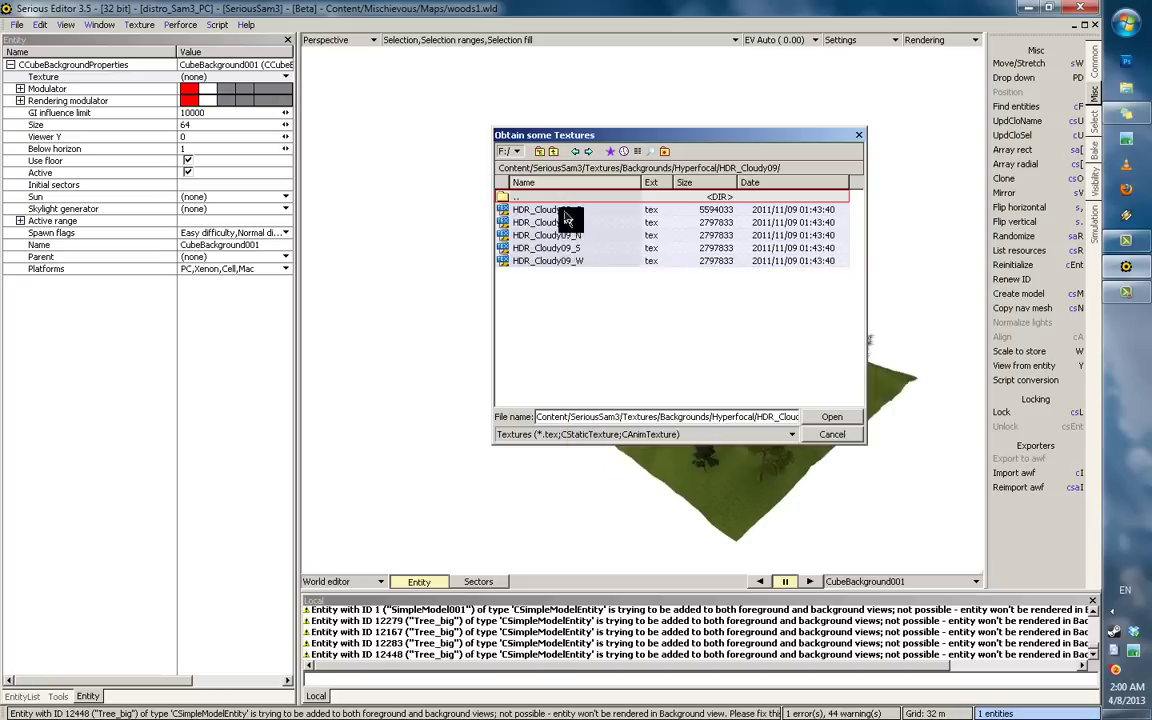
{"action": "double_click", "coordinate": [553, 199]}
{"action": "double_click", "coordinate": [559, 304]}
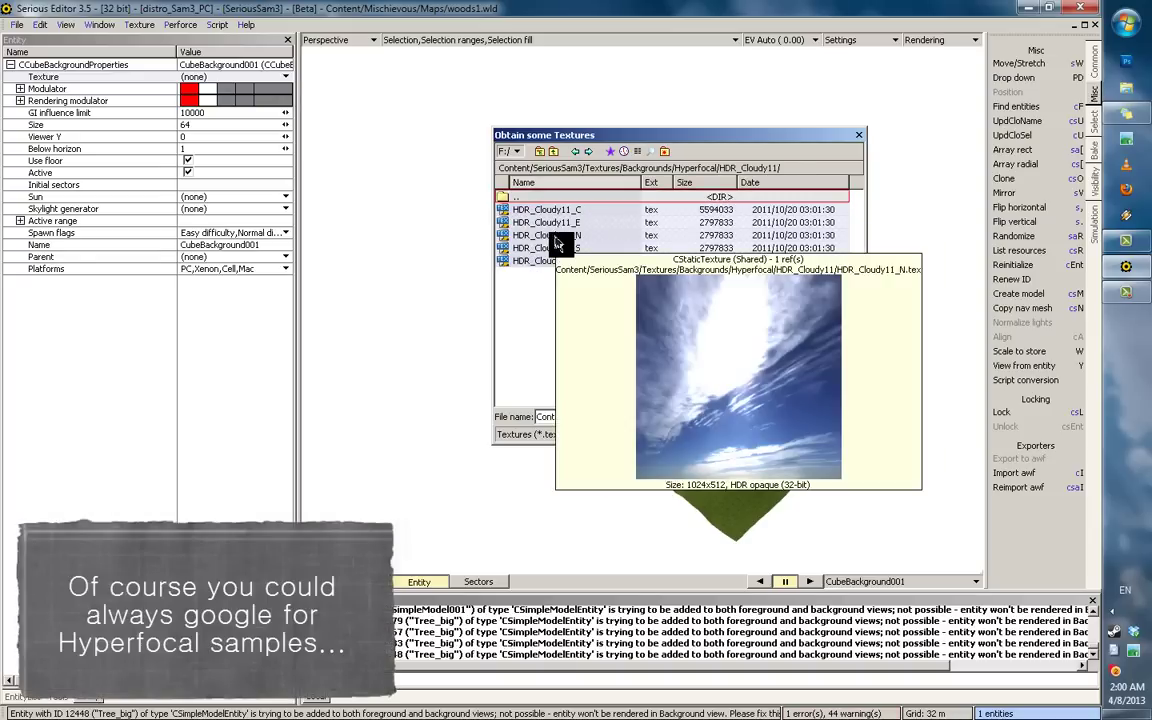
{"action": "double_click", "coordinate": [550, 198]}
{"action": "double_click", "coordinate": [530, 248]}
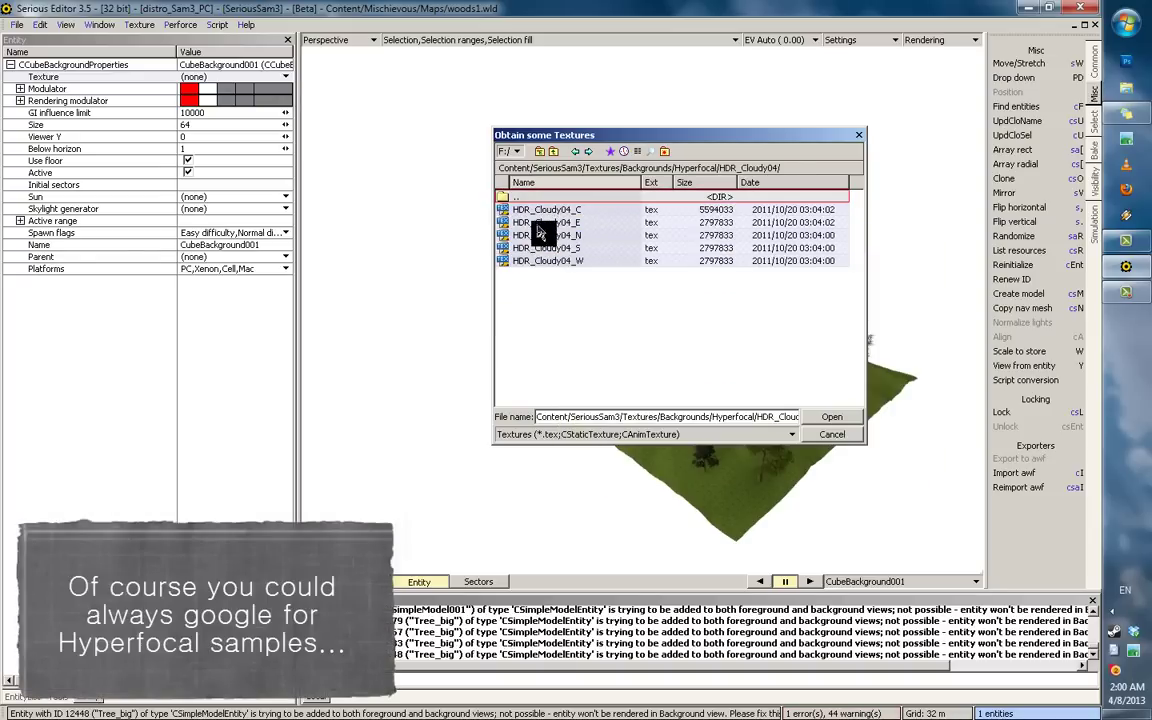
{"action": "double_click", "coordinate": [548, 200]}
{"action": "double_click", "coordinate": [553, 325]}
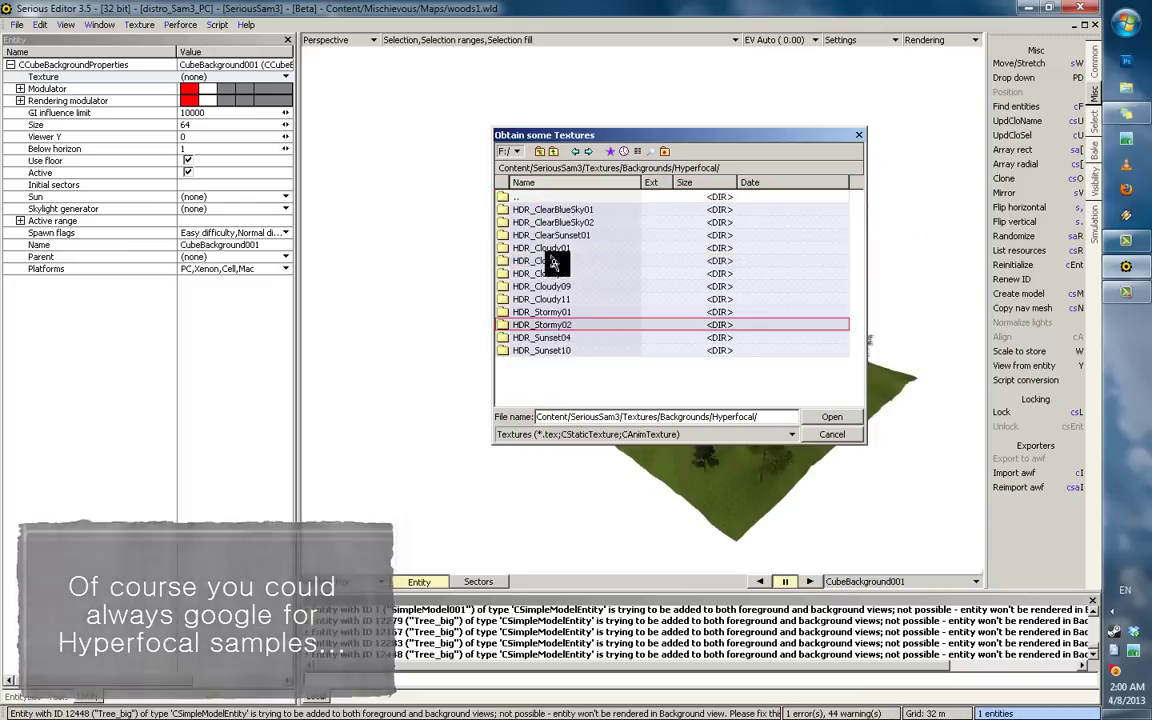
{"action": "double_click", "coordinate": [538, 201]}
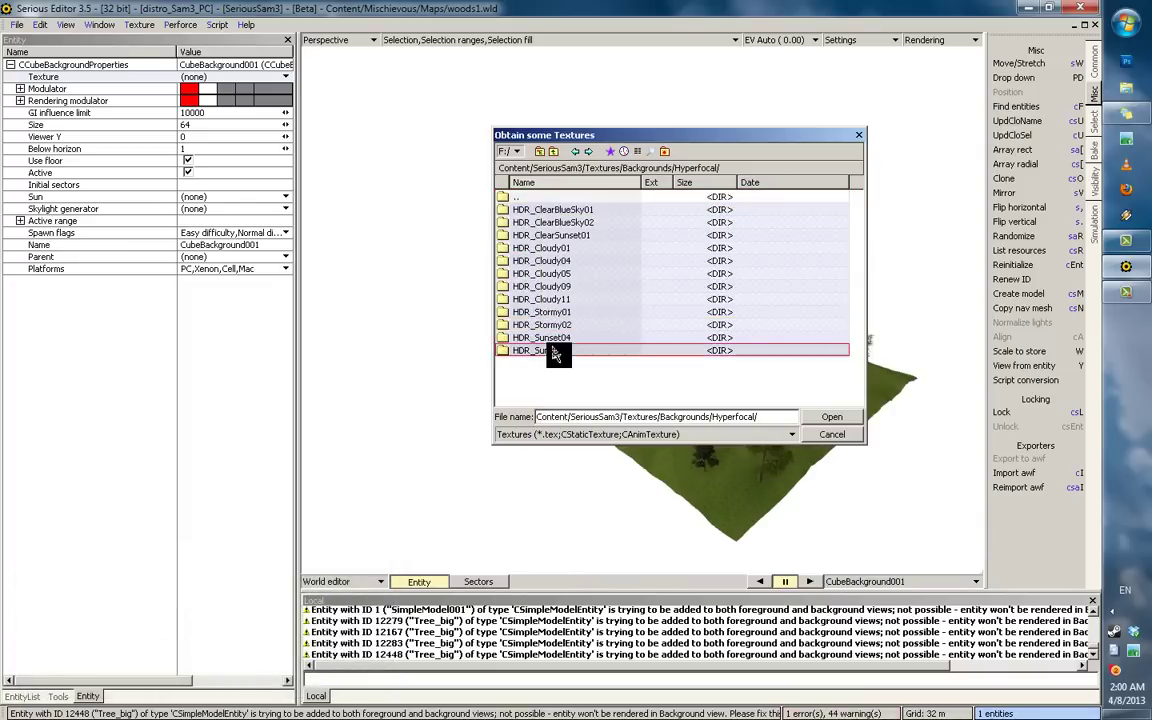
{"action": "double_click", "coordinate": [555, 250]}
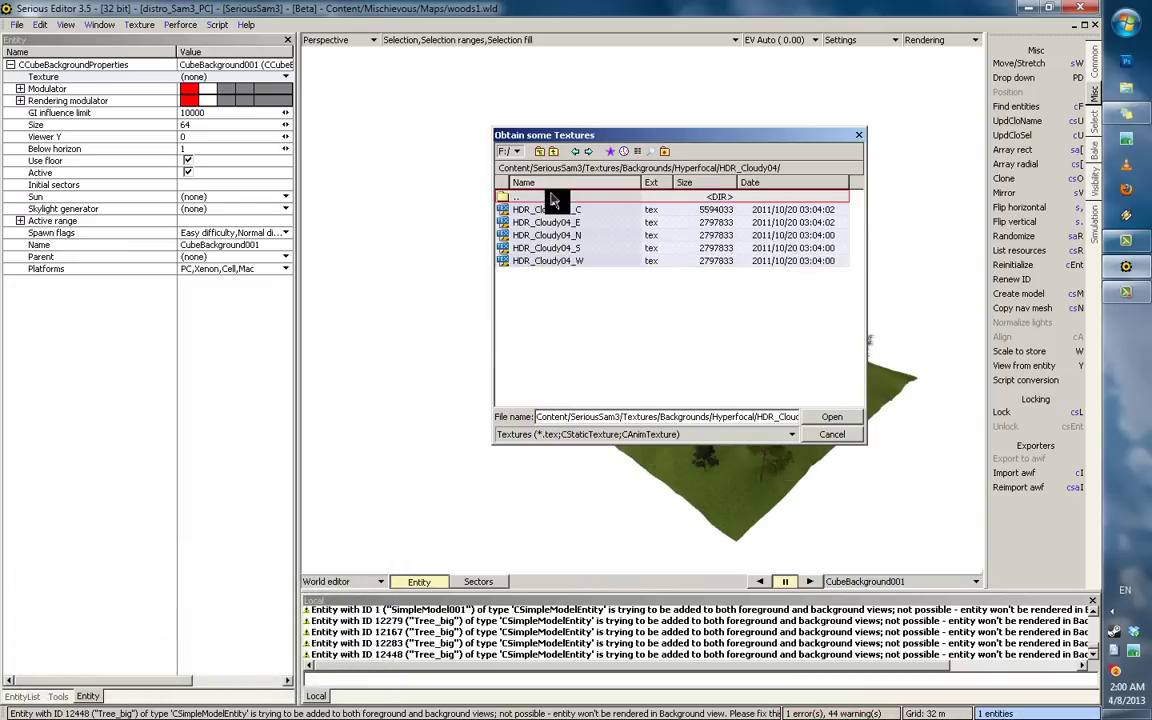
Step: Assign HDR_Cloudy09_N.tex from the Hyperfocal/HDR_Cloudy09 folder as the cube background's texture and view the sky from among the trees
{"action": "double_click", "coordinate": [552, 197]}
{"action": "double_click", "coordinate": [558, 285]}
{"action": "double_click", "coordinate": [544, 234]}
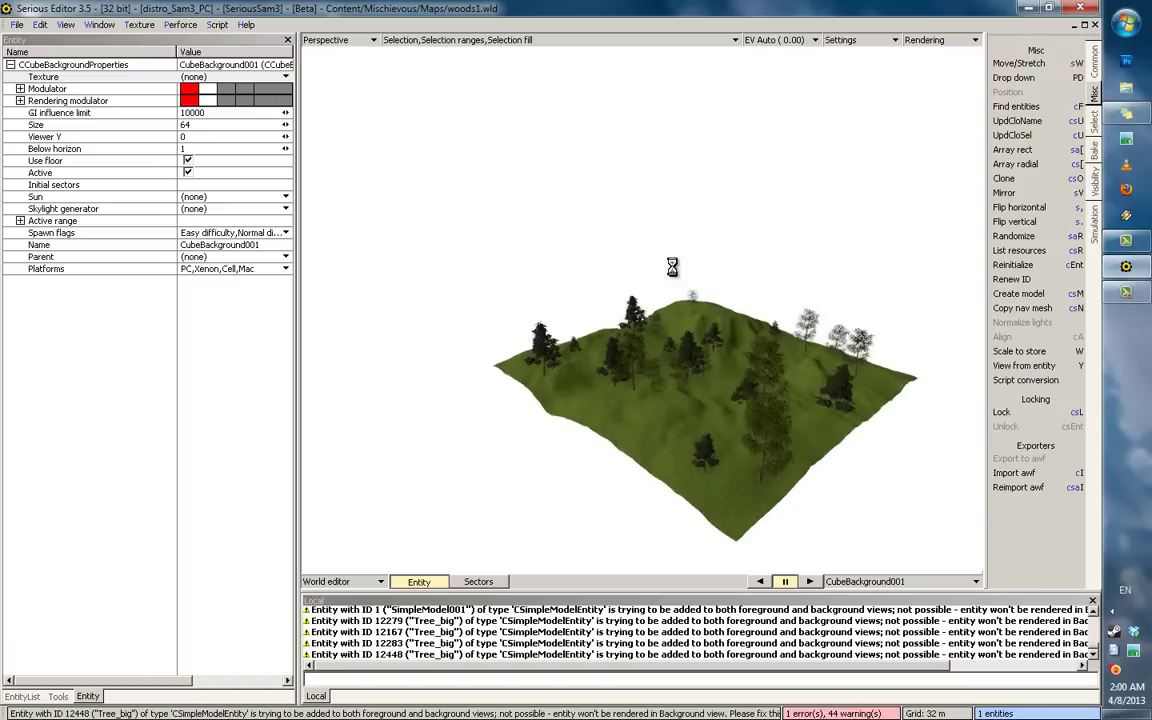
{"action": "scroll", "coordinate": [704, 342], "scroll_direction": "up", "scroll_amount": 5}
{"action": "middle_click_drag", "start_coordinate": [705, 343], "coordinate": [420, 170]}
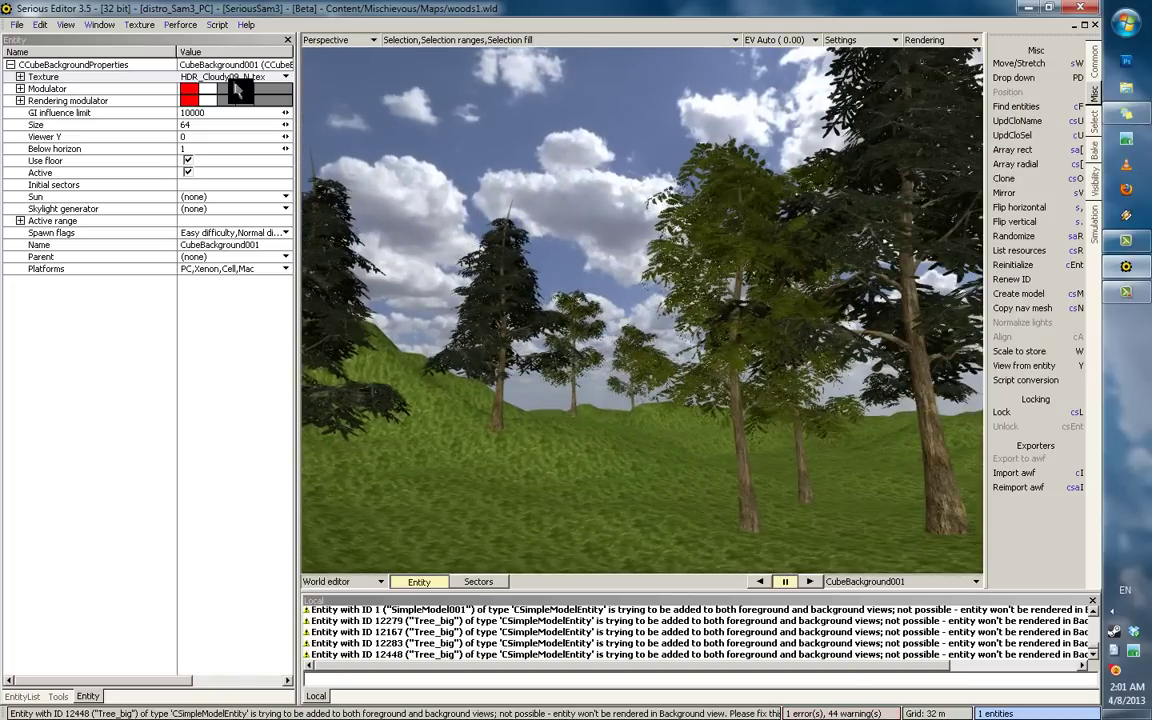
{"action": "right_click", "coordinate": [216, 80]}
{"action": "left_click", "coordinate": [220, 102]}
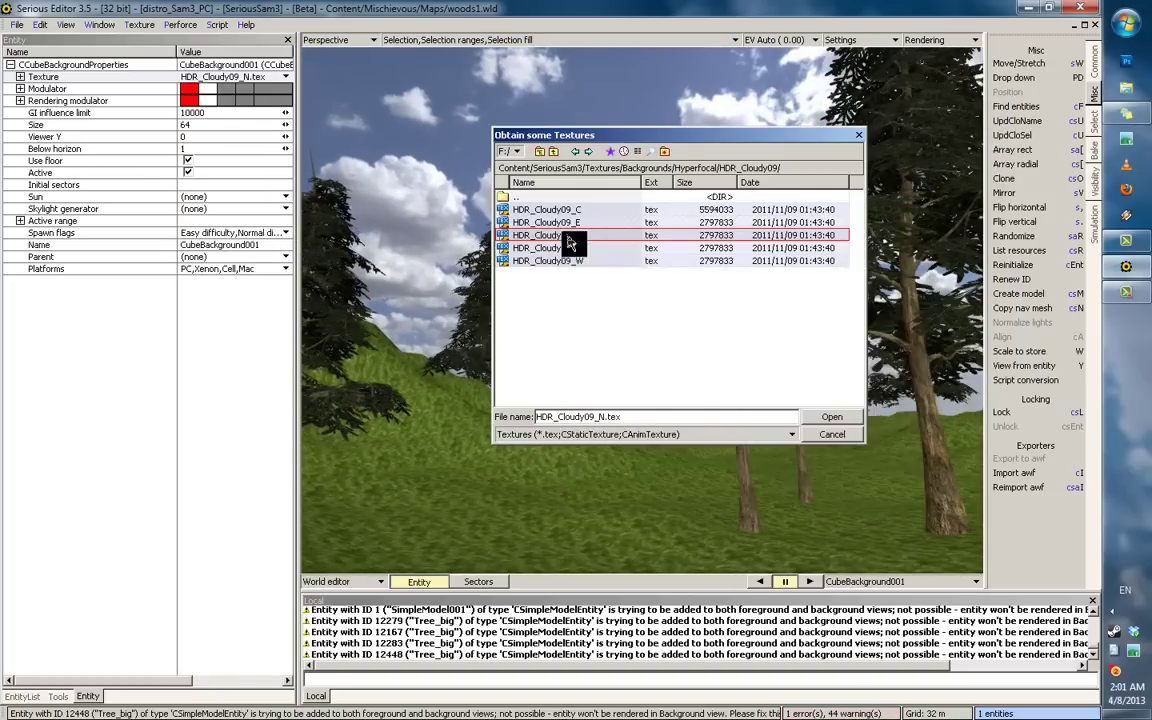
{"action": "left_click", "coordinate": [831, 434]}
Step: Clear the selection and place a Distant light entity from the Lights group on the grassy ground near the trees
{"action": "middle_click_drag", "start_coordinate": [718, 404], "coordinate": [931, 276]}
{"action": "left_click", "coordinate": [720, 404]}
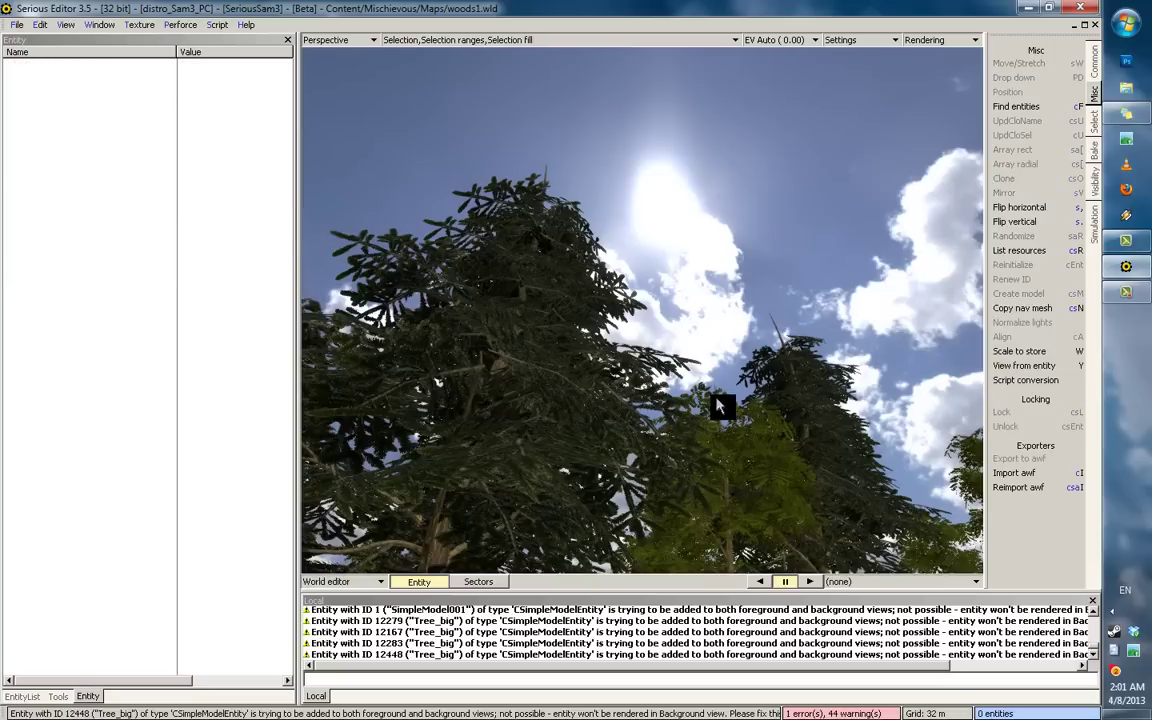
{"action": "mouse_move", "coordinate": [720, 404]}
{"action": "middle_mouse_down"}
{"action": "mouse_move", "coordinate": [707, 643]}
{"action": "mouse_move", "coordinate": [560, 420]}
{"action": "mouse_move", "coordinate": [716, 400]}
{"action": "middle_mouse_up"}
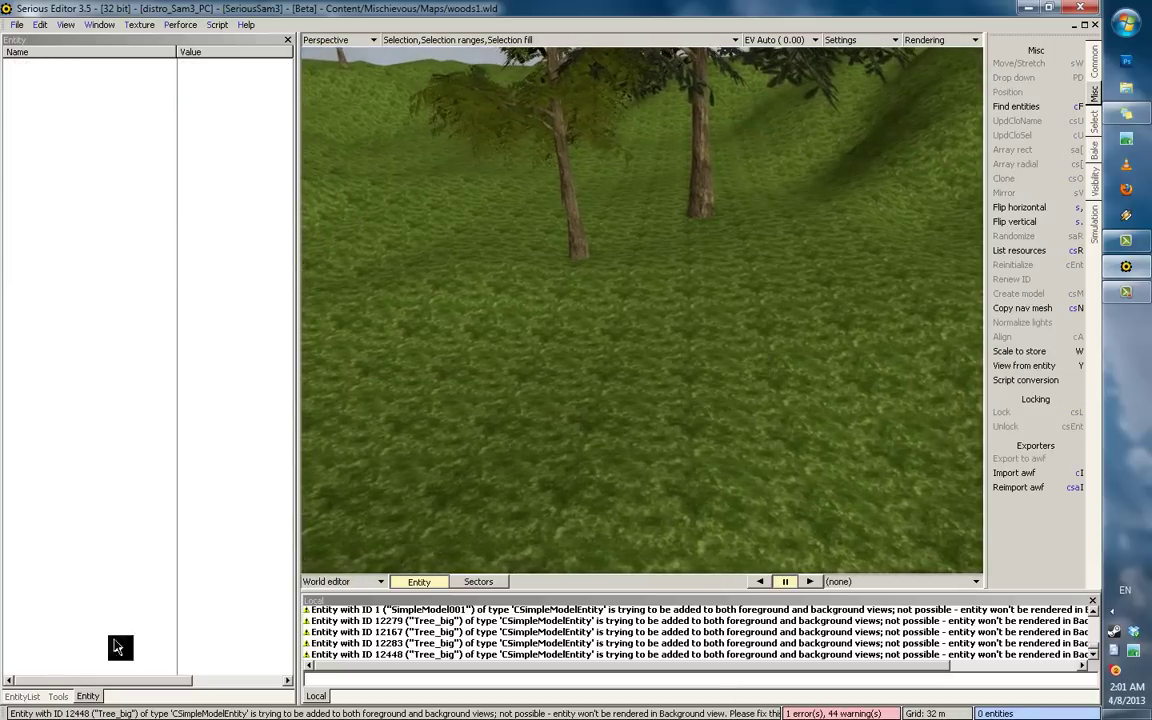
{"action": "left_click", "coordinate": [12, 697]}
{"action": "left_click", "coordinate": [10, 115]}
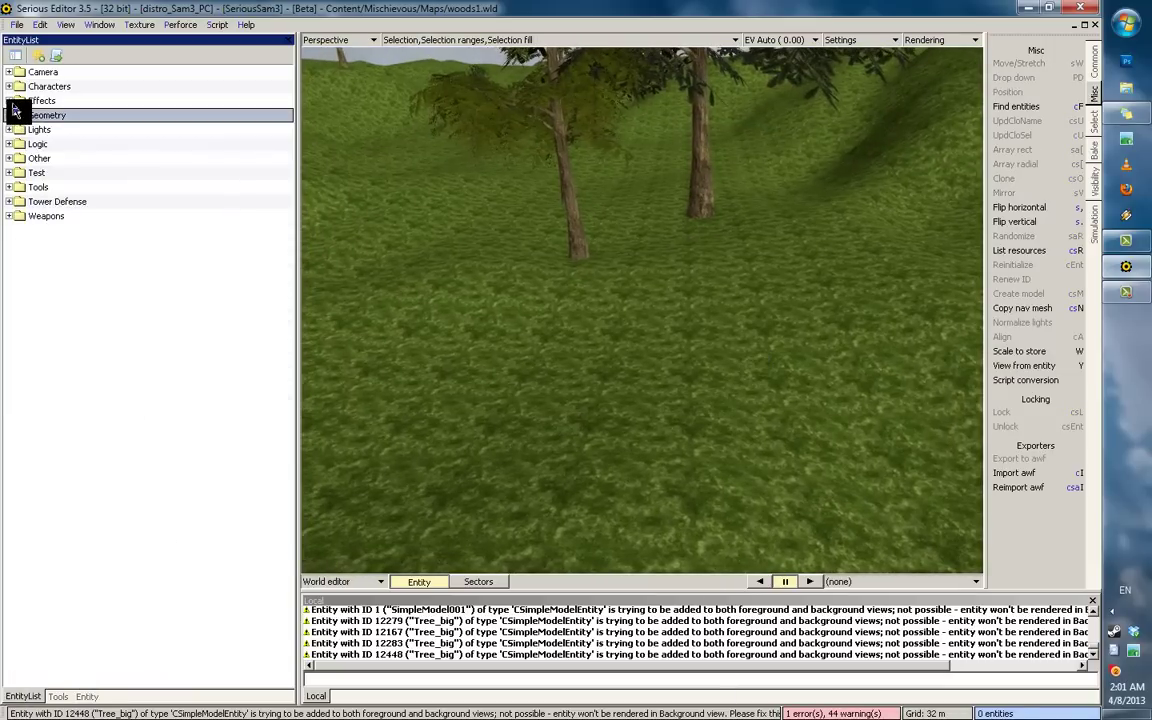
{"action": "left_click", "coordinate": [22, 131]}
{"action": "left_click", "coordinate": [10, 129]}
{"action": "left_click", "coordinate": [60, 144]}
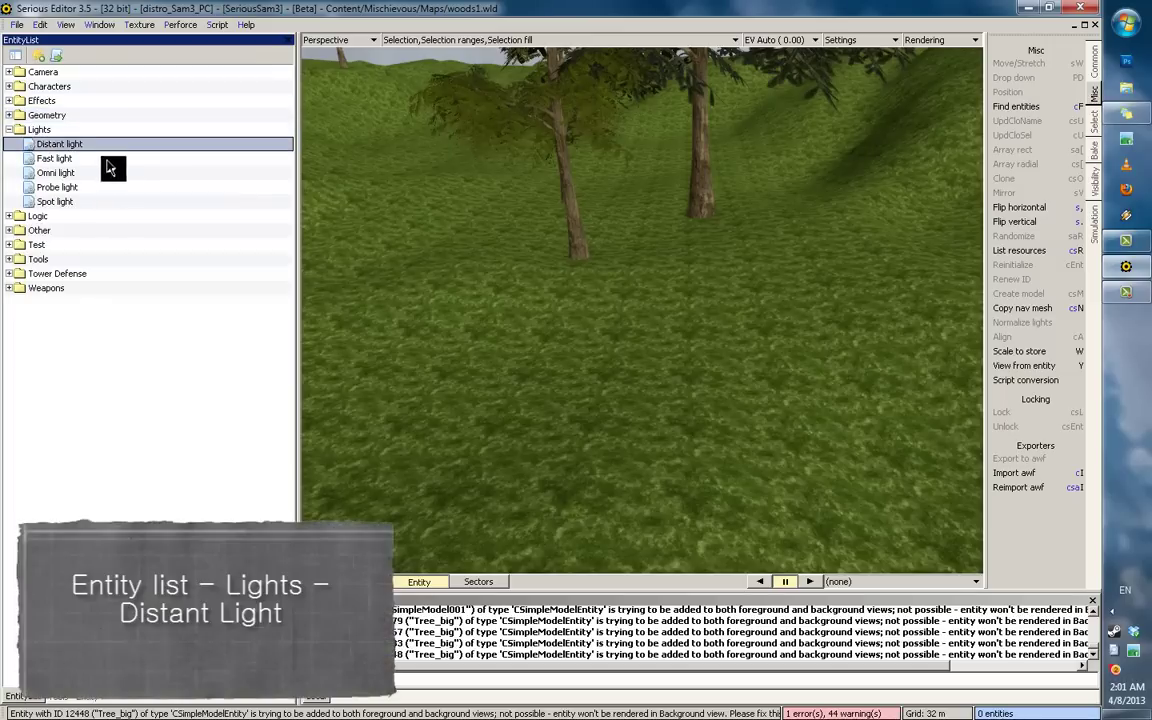
{"action": "left_click_drag", "start_coordinate": [62, 150], "coordinate": [565, 425]}
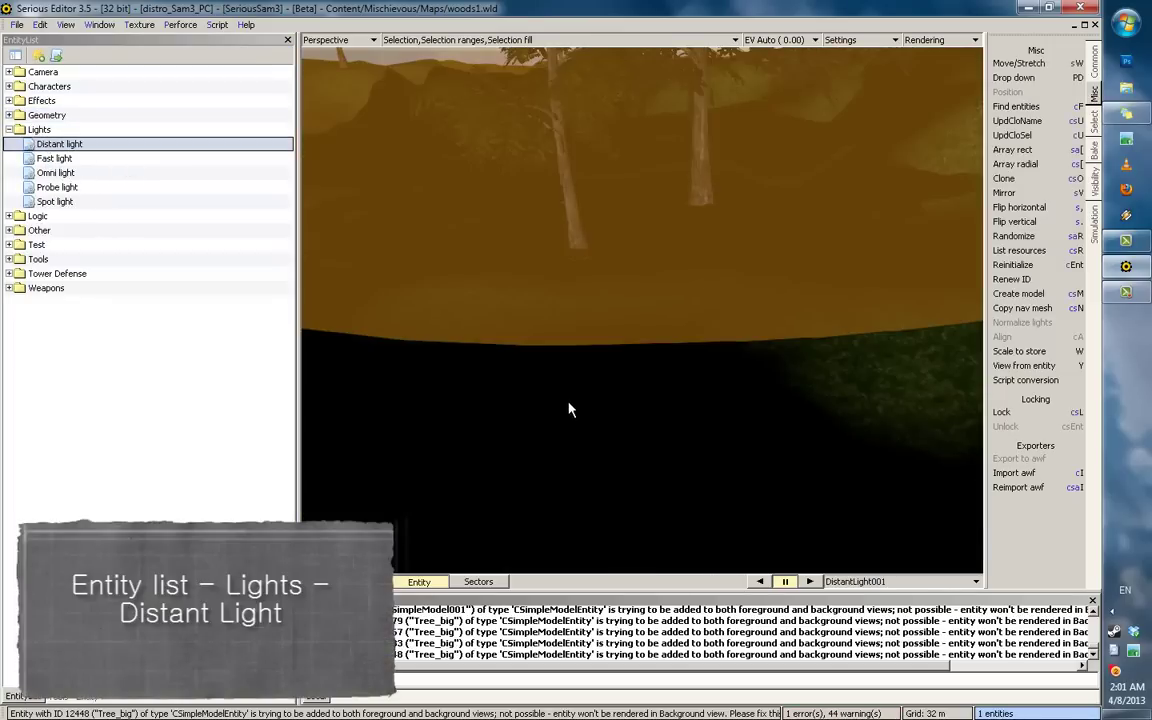
Step: Raise the distant light into the air above the trees and show it in the plain viewport display without the background
{"action": "scroll", "coordinate": [492, 407], "scroll_direction": "down", "scroll_amount": 5}
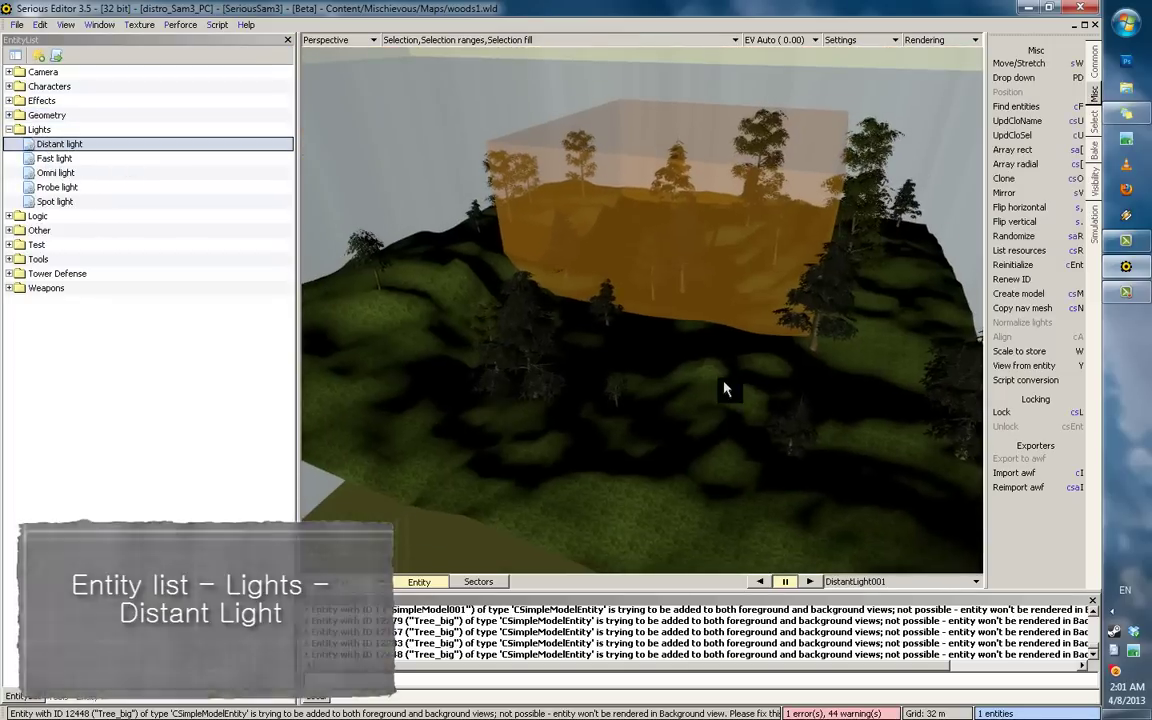
{"action": "middle_click_drag", "start_coordinate": [725, 388], "coordinate": [797, 370]}
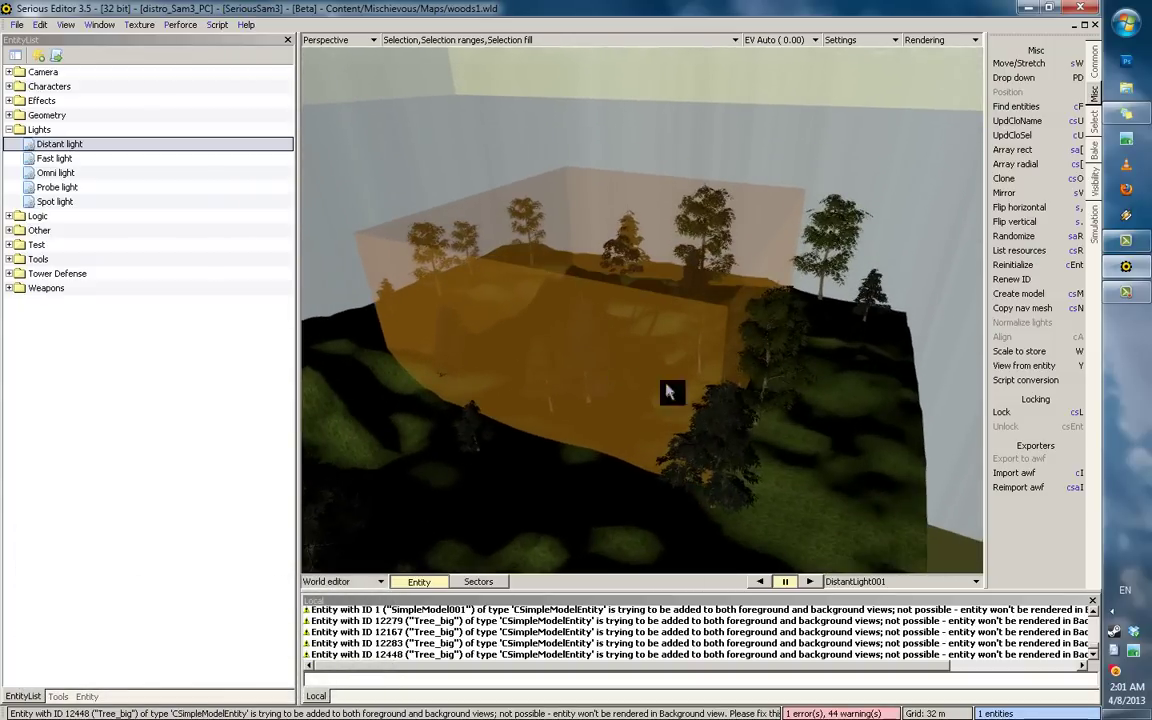
{"action": "middle_click_drag", "start_coordinate": [727, 402], "coordinate": [651, 291]}
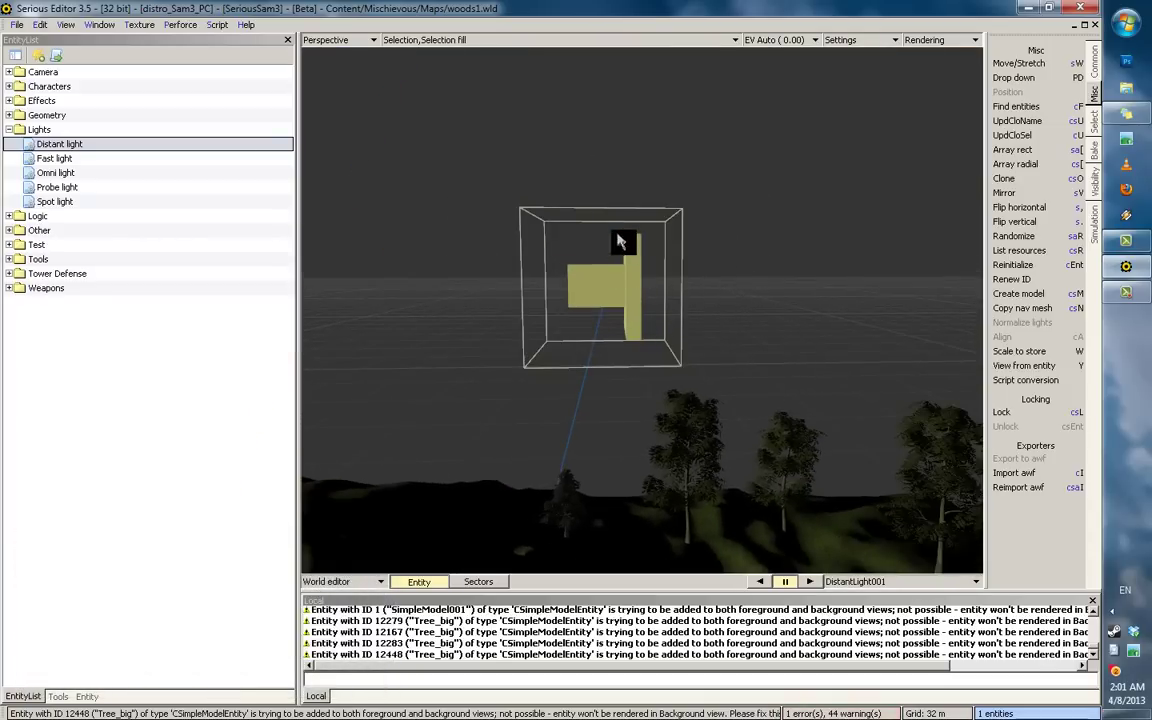
Step: Enable the selection ranges display and inspect the distant light's shadow box around the terrain from several sides
{"action": "middle_click_drag", "start_coordinate": [630, 301], "coordinate": [556, 76]}
{"action": "left_click", "coordinate": [470, 40]}
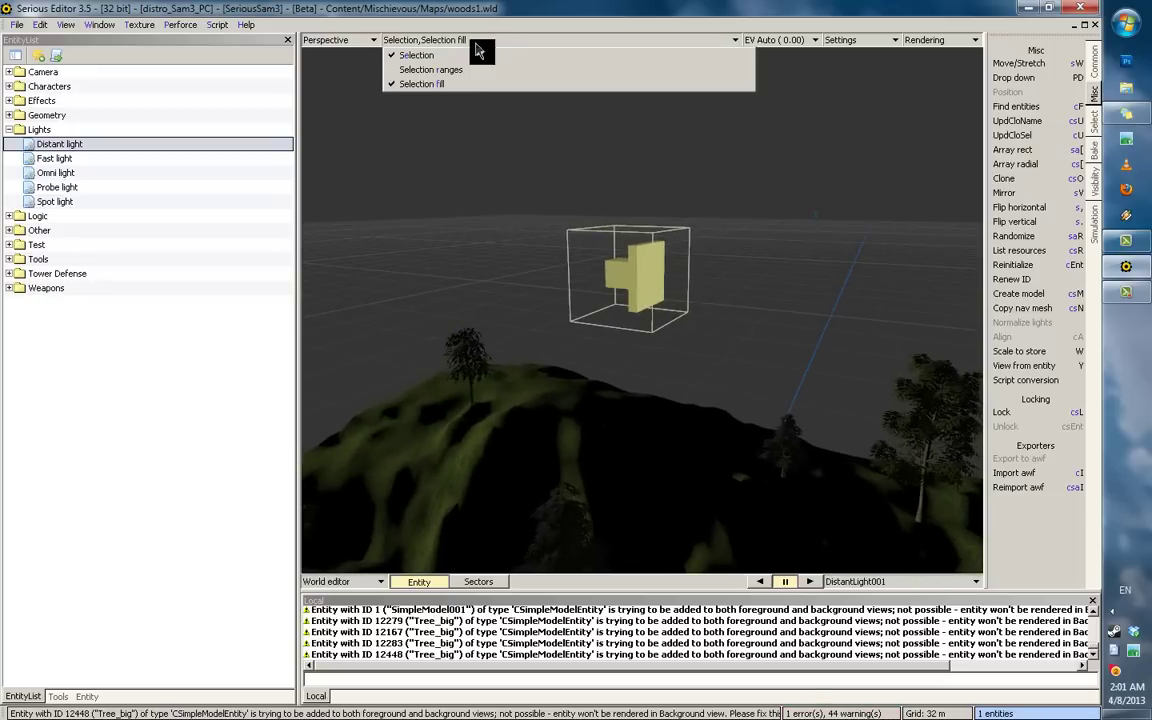
{"action": "left_click", "coordinate": [456, 69]}
{"action": "middle_click_drag", "start_coordinate": [892, 334], "coordinate": [748, 398]}
{"action": "scroll", "coordinate": [753, 280], "scroll_direction": "down", "scroll_amount": 5}
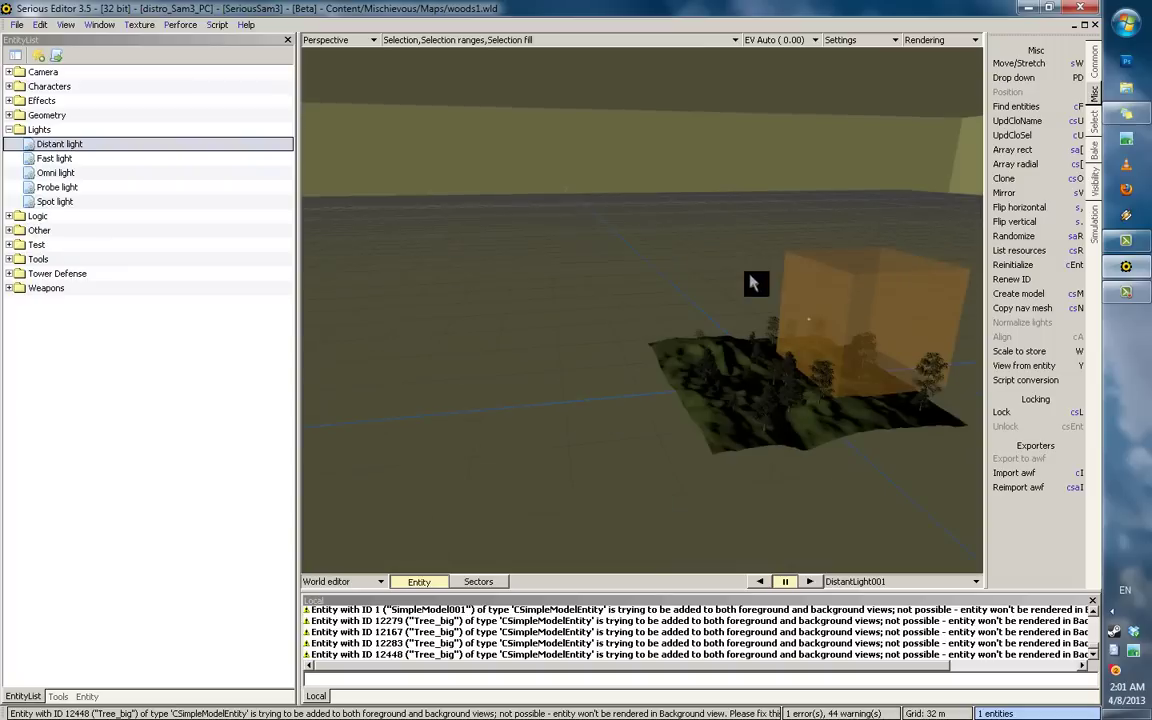
{"action": "middle_click_drag", "start_coordinate": [759, 273], "coordinate": [606, 381]}
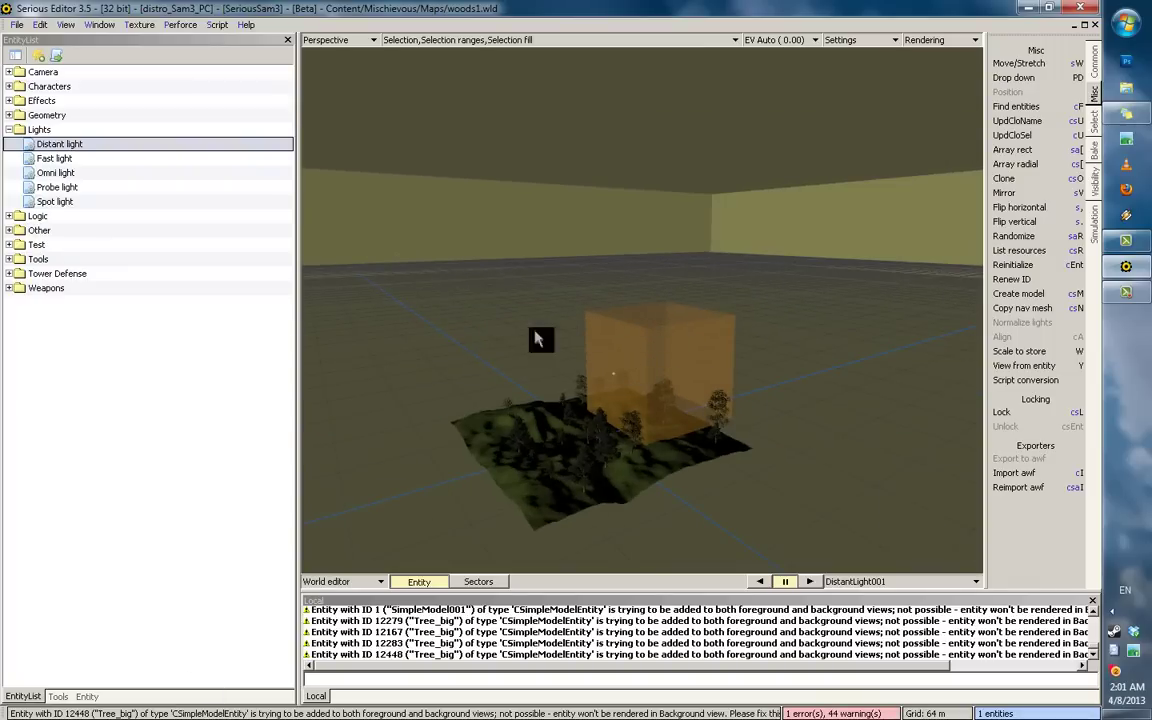
{"action": "scroll", "coordinate": [540, 360], "scroll_direction": "up", "scroll_amount": 5}
{"action": "middle_click_drag", "start_coordinate": [599, 404], "coordinate": [501, 364]}
{"action": "scroll", "coordinate": [503, 365], "scroll_direction": "down", "scroll_amount": 3}
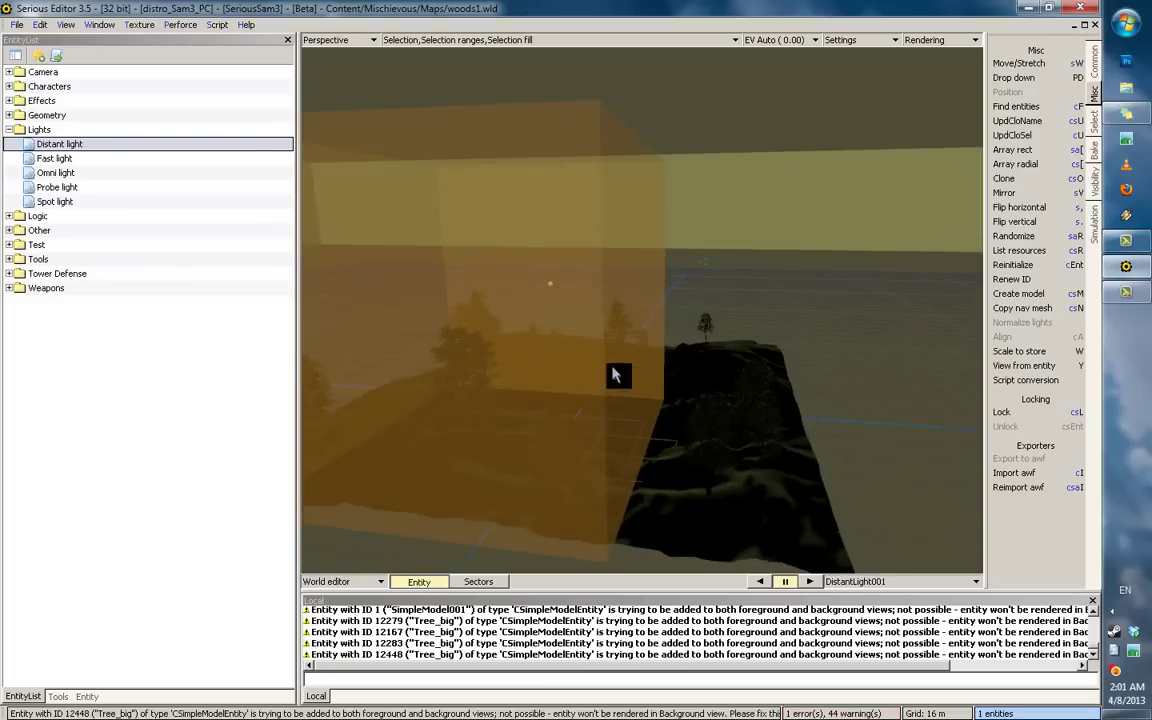
{"action": "middle_click_drag", "start_coordinate": [615, 375], "coordinate": [99, 537]}
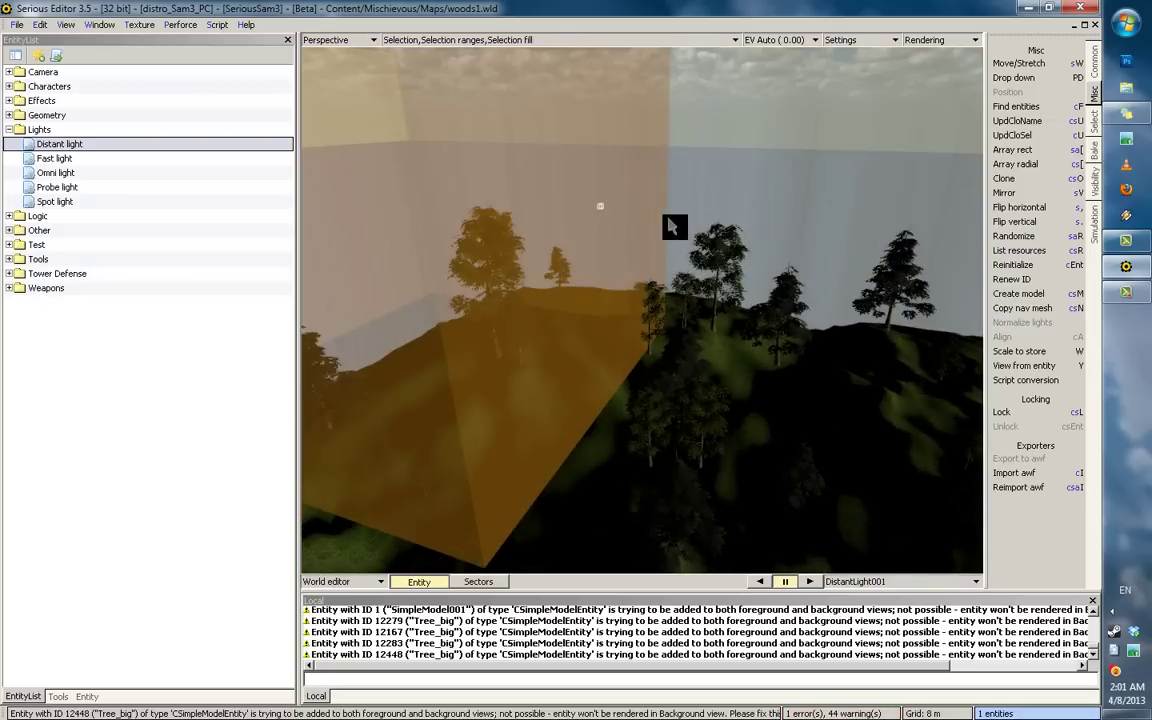
Step: View from the distant light, aim it at the bright sun in the cloudy sky, and leave the entity view
{"action": "key", "text": "y"}
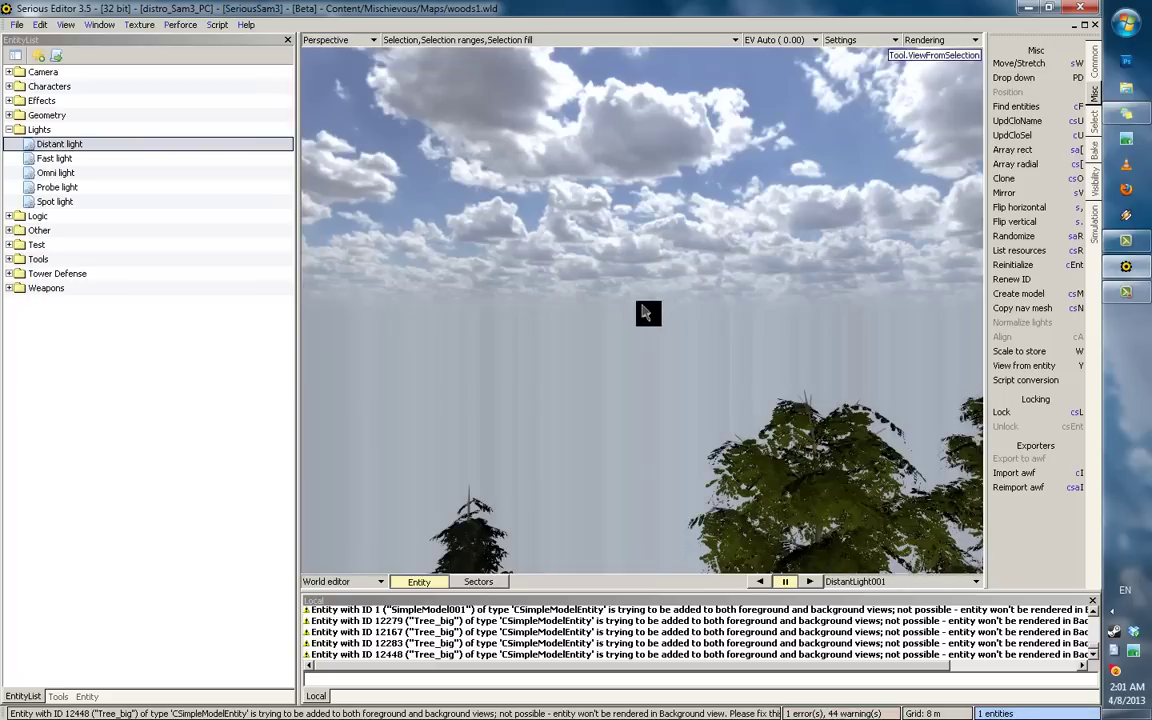
{"action": "middle_click_drag", "start_coordinate": [667, 326], "coordinate": [618, 57]}
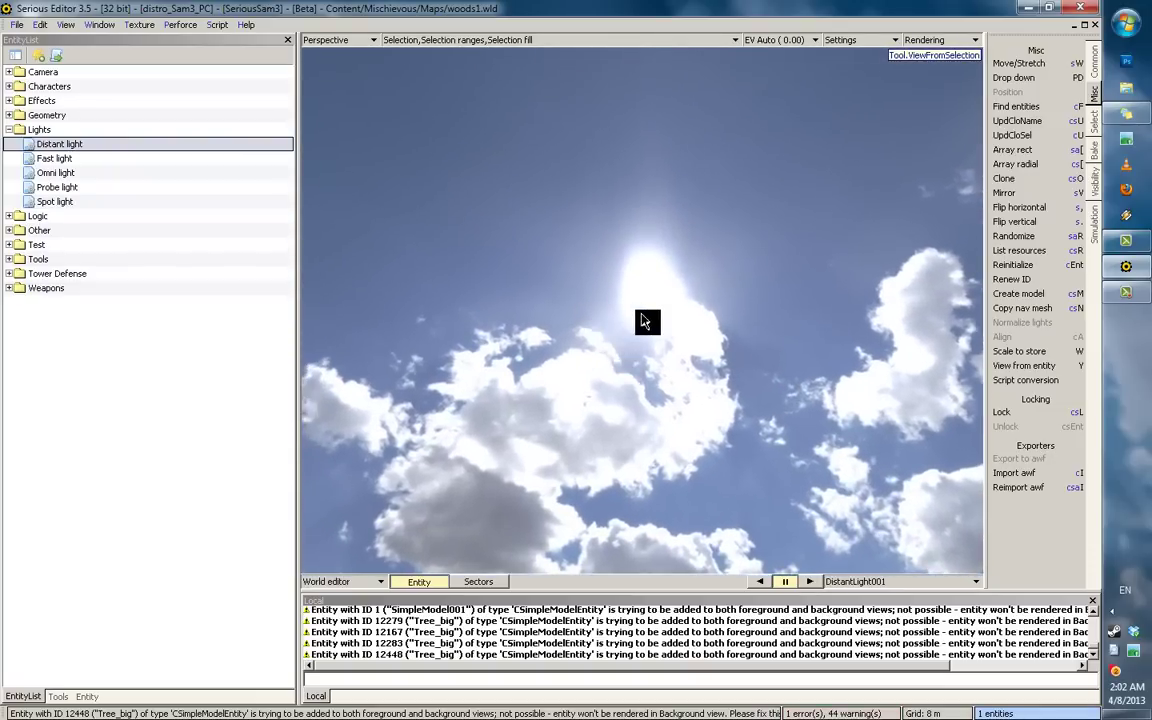
{"action": "middle_click_drag", "start_coordinate": [642, 315], "coordinate": [635, 303]}
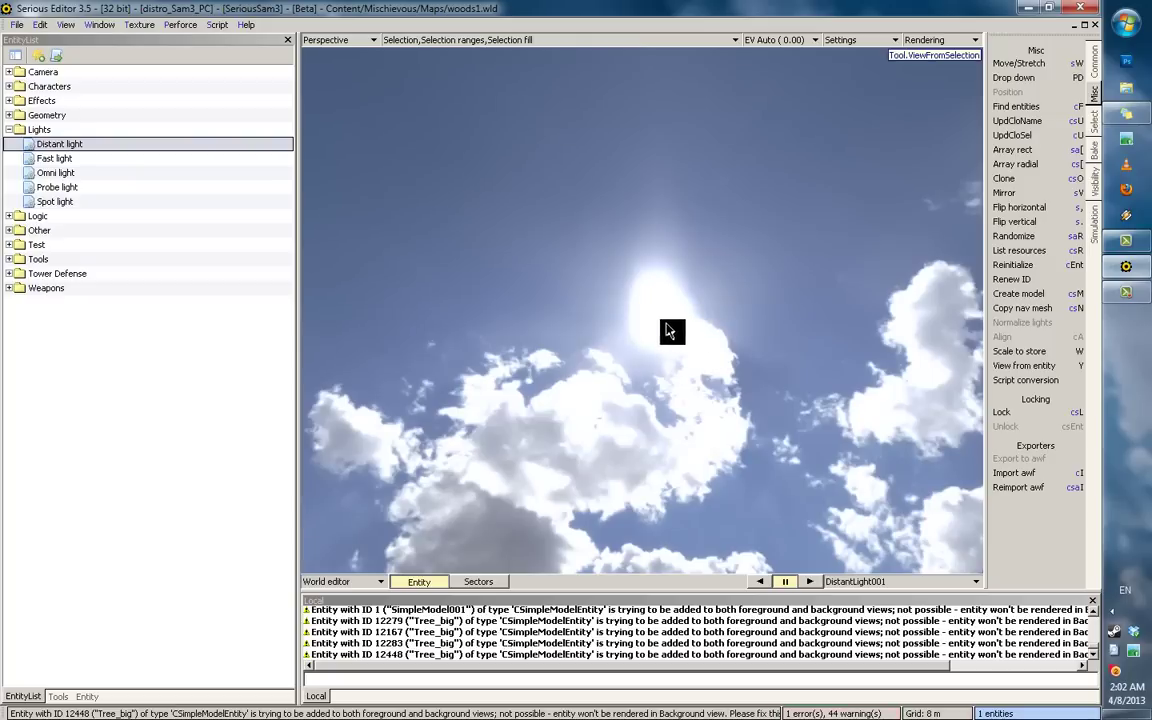
{"action": "key", "text": "y"}
{"action": "key", "text": "2"}
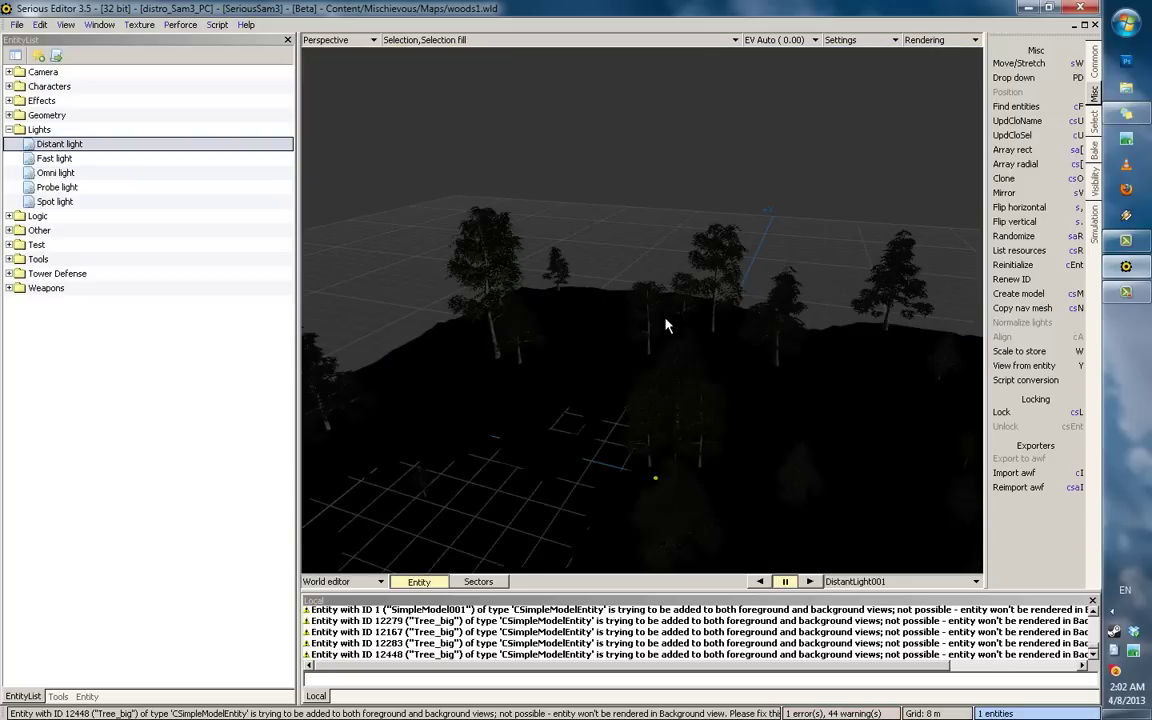
Step: Turn the distant light around to shine away from the sun by setting its P angle to 232.275092 in the tool's guide values
{"action": "middle_click_drag", "start_coordinate": [673, 315], "coordinate": [789, 296]}
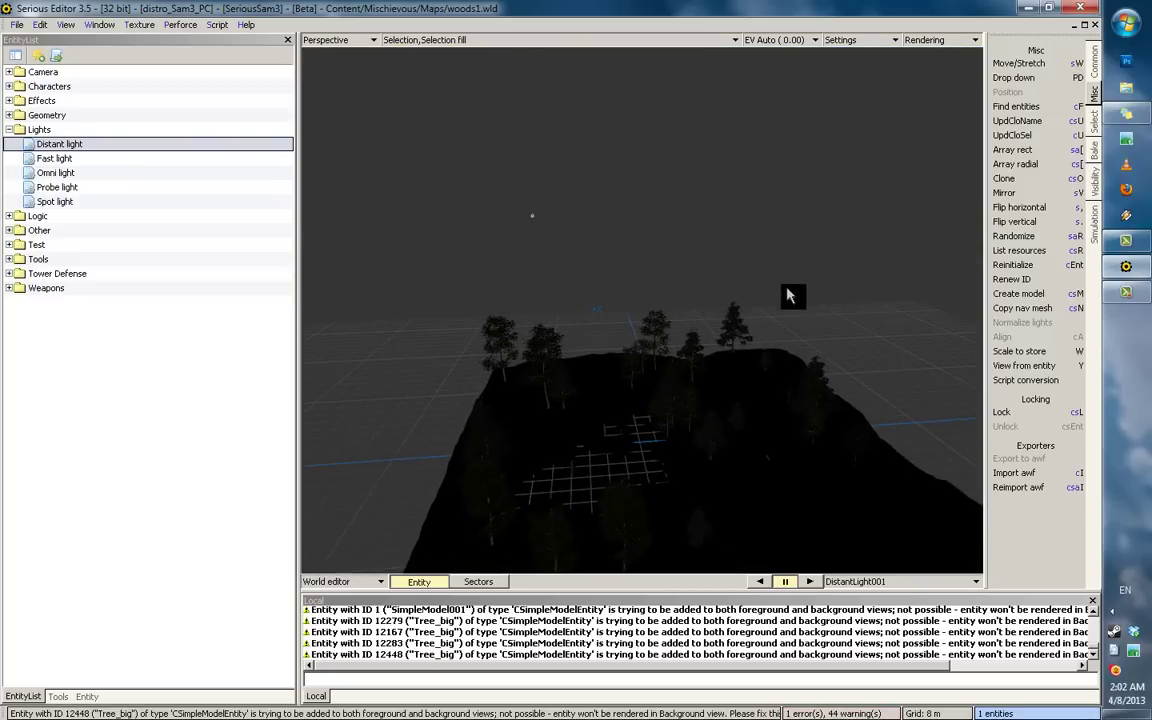
{"action": "key", "text": "1"}
{"action": "left_click", "coordinate": [59, 697]}
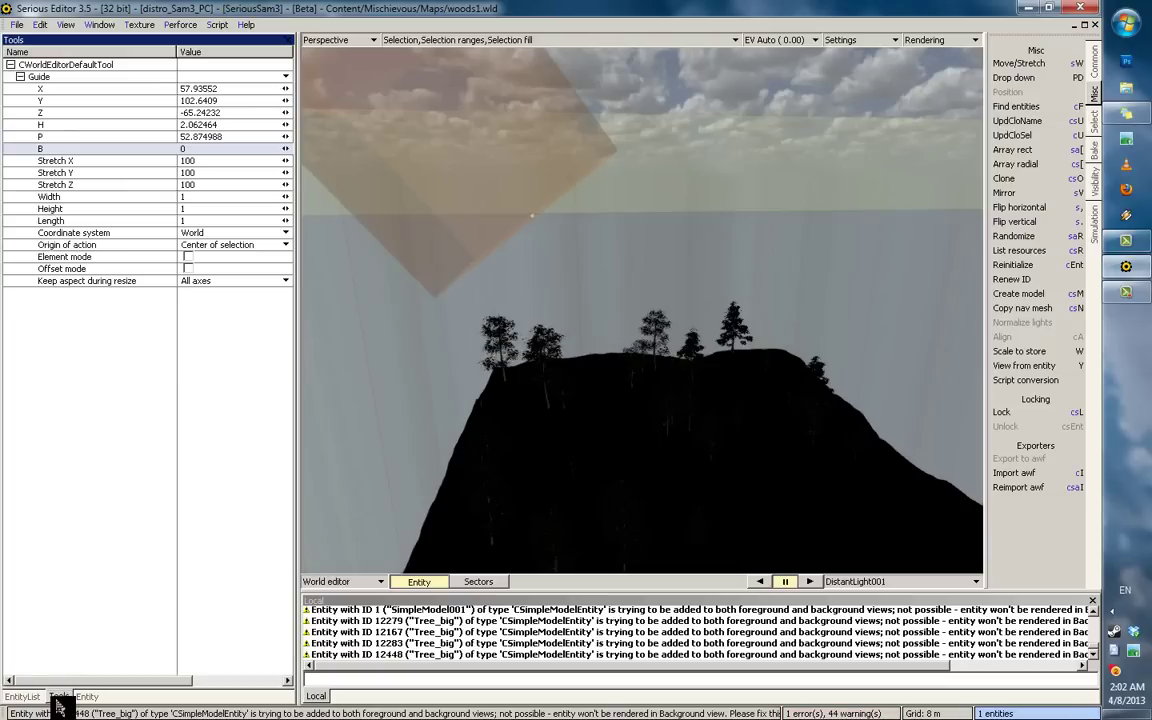
{"action": "middle_click_drag", "start_coordinate": [612, 293], "coordinate": [584, 252]}
{"action": "scroll", "coordinate": [584, 252], "scroll_direction": "up", "scroll_amount": 5}
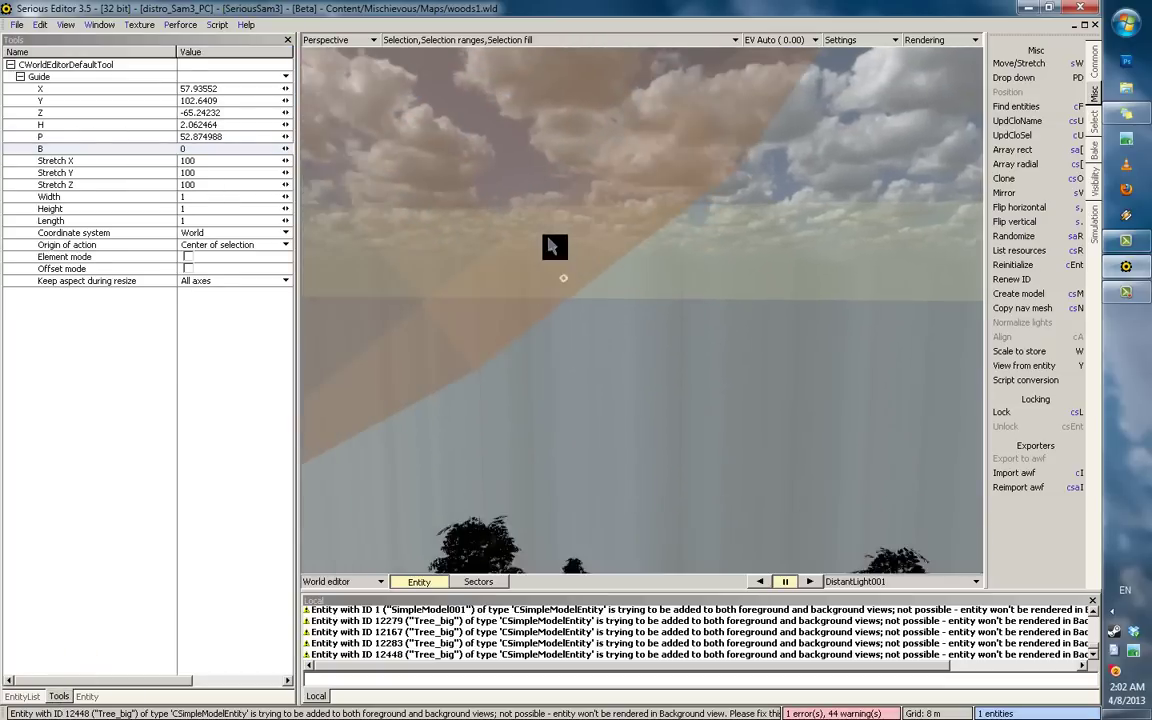
{"action": "key", "text": "2"}
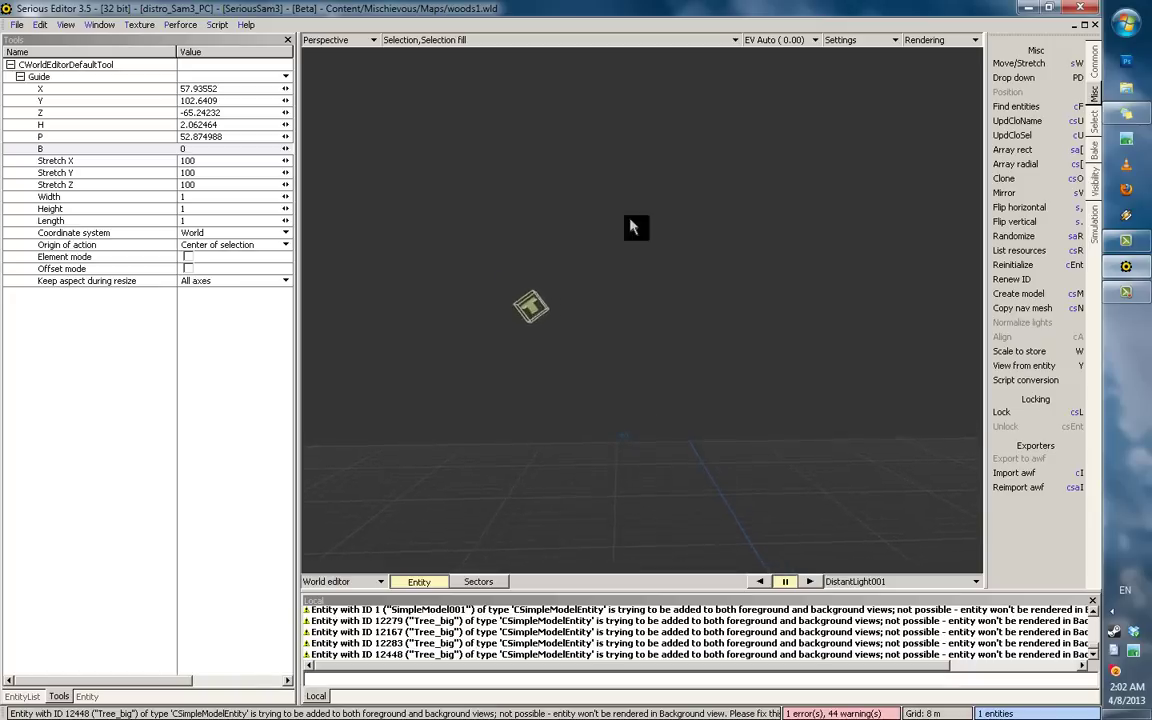
{"action": "middle_click_drag", "start_coordinate": [594, 220], "coordinate": [555, 212]}
{"action": "scroll", "coordinate": [555, 212], "scroll_direction": "up", "scroll_amount": 5}
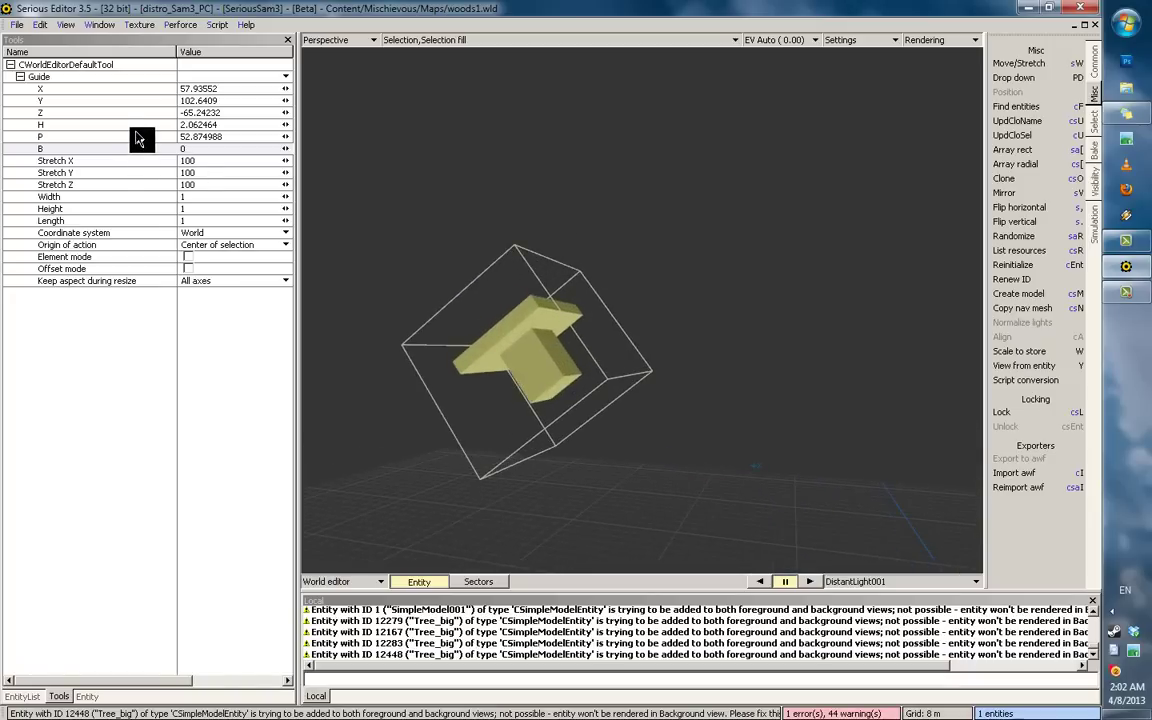
{"action": "left_click", "coordinate": [101, 137]}
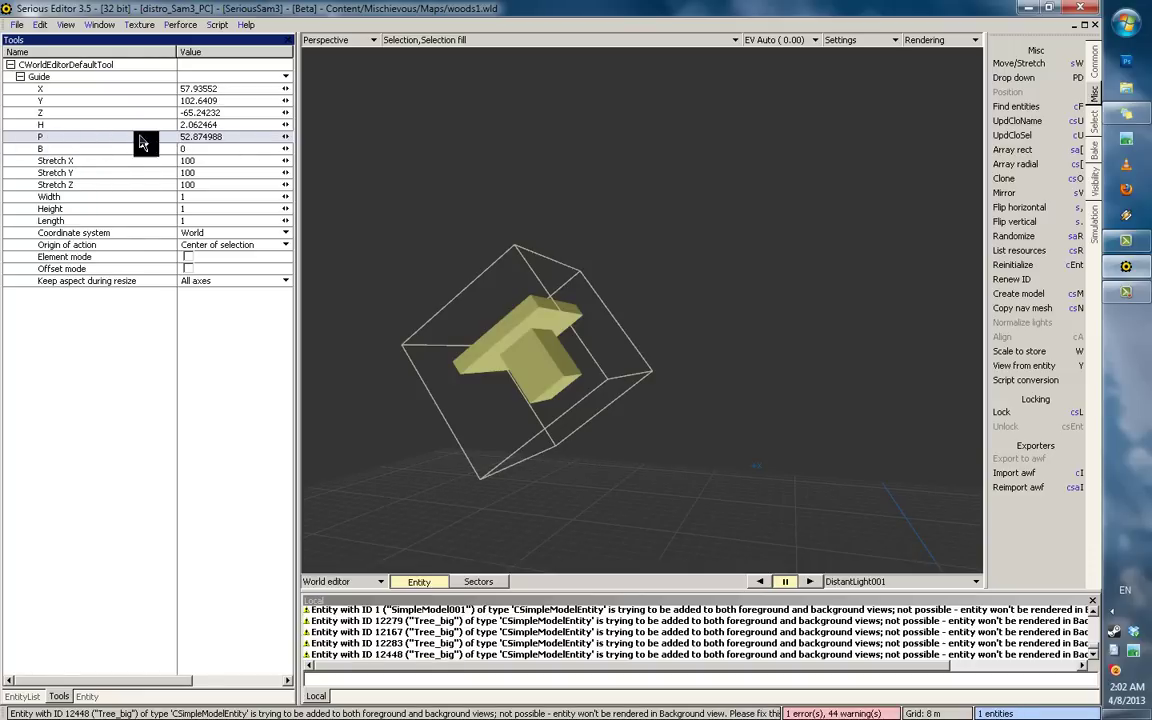
{"action": "left_click_drag", "start_coordinate": [297, 141], "coordinate": [168, 150]}
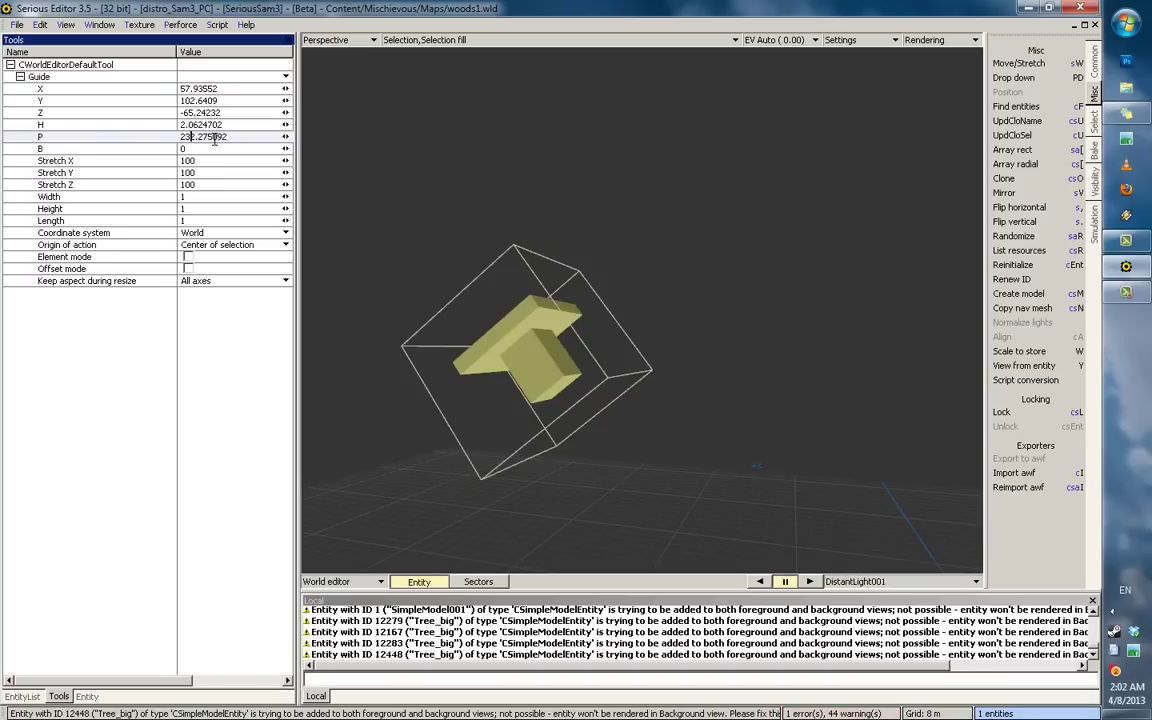
{"action": "key", "text": "Return"}
{"action": "scroll", "coordinate": [392, 298], "scroll_direction": "down", "scroll_amount": 15}
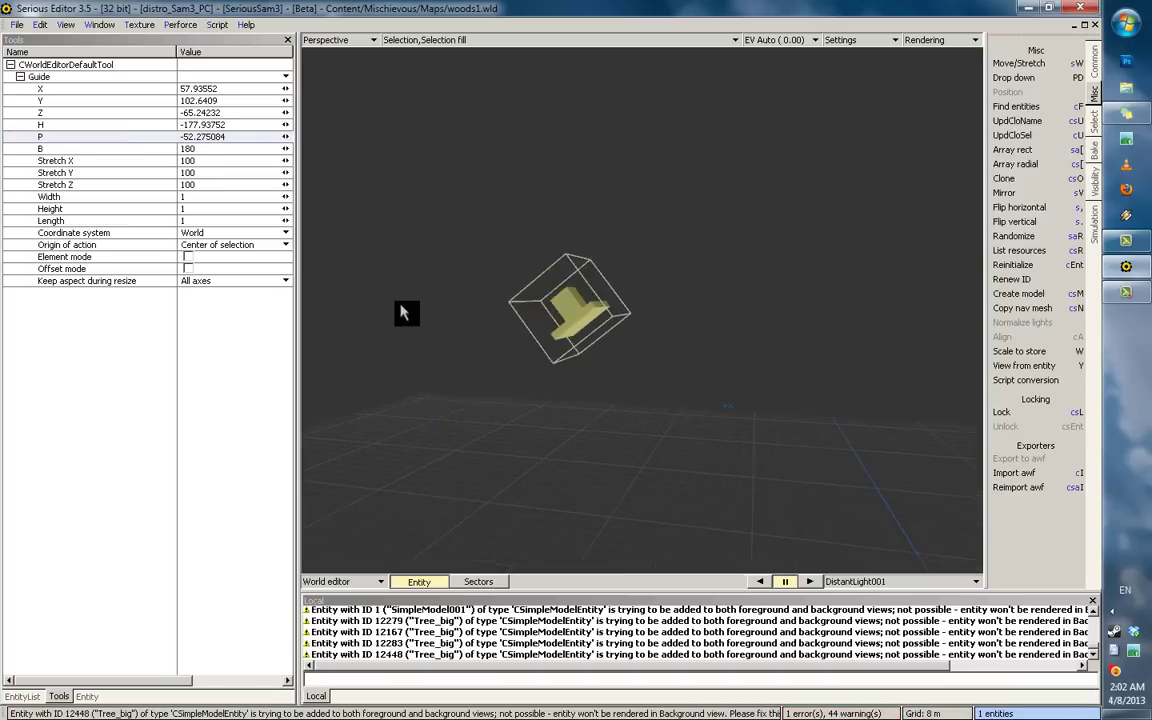
Step: Display the selection ranges and move the distant light over the middle of the terrain, to about X -11.2, Y 99.2, Z -68.8
{"action": "middle_click_drag", "start_coordinate": [473, 427], "coordinate": [508, 498]}
{"action": "scroll", "coordinate": [551, 483], "scroll_direction": "down", "scroll_amount": 4}
{"action": "scroll", "coordinate": [508, 498], "scroll_direction": "down", "scroll_amount": 1}
{"action": "key", "text": "2"}
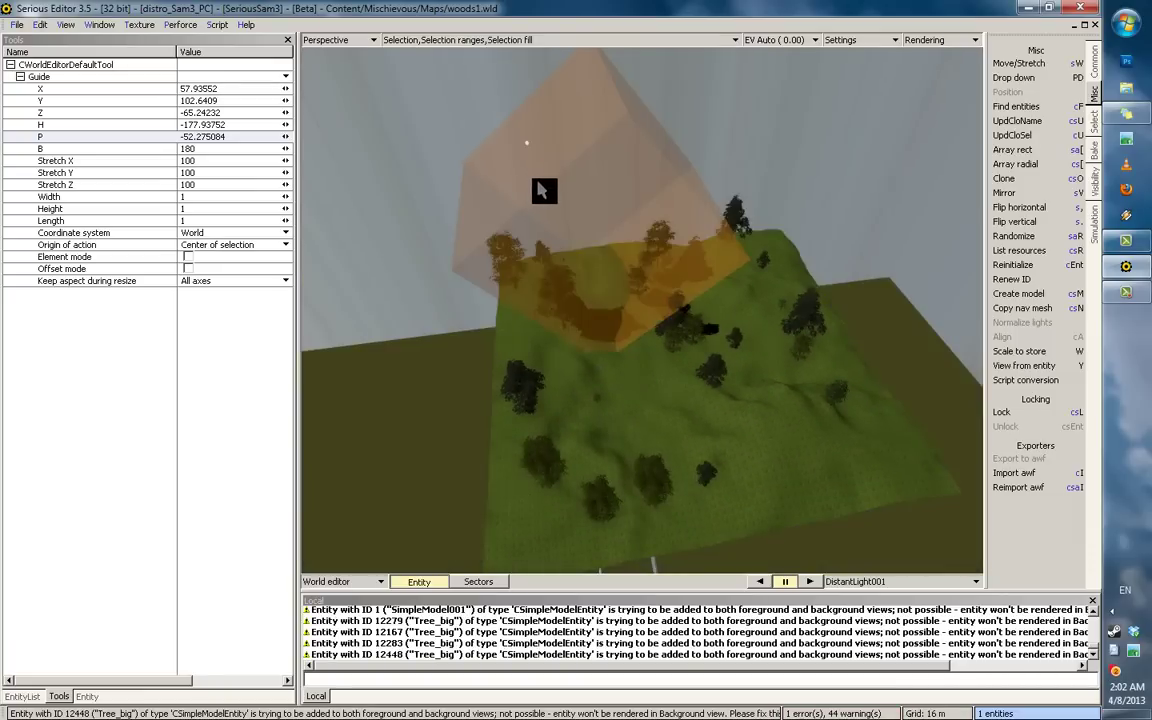
{"action": "middle_click_drag", "start_coordinate": [451, 154], "coordinate": [828, 360]}
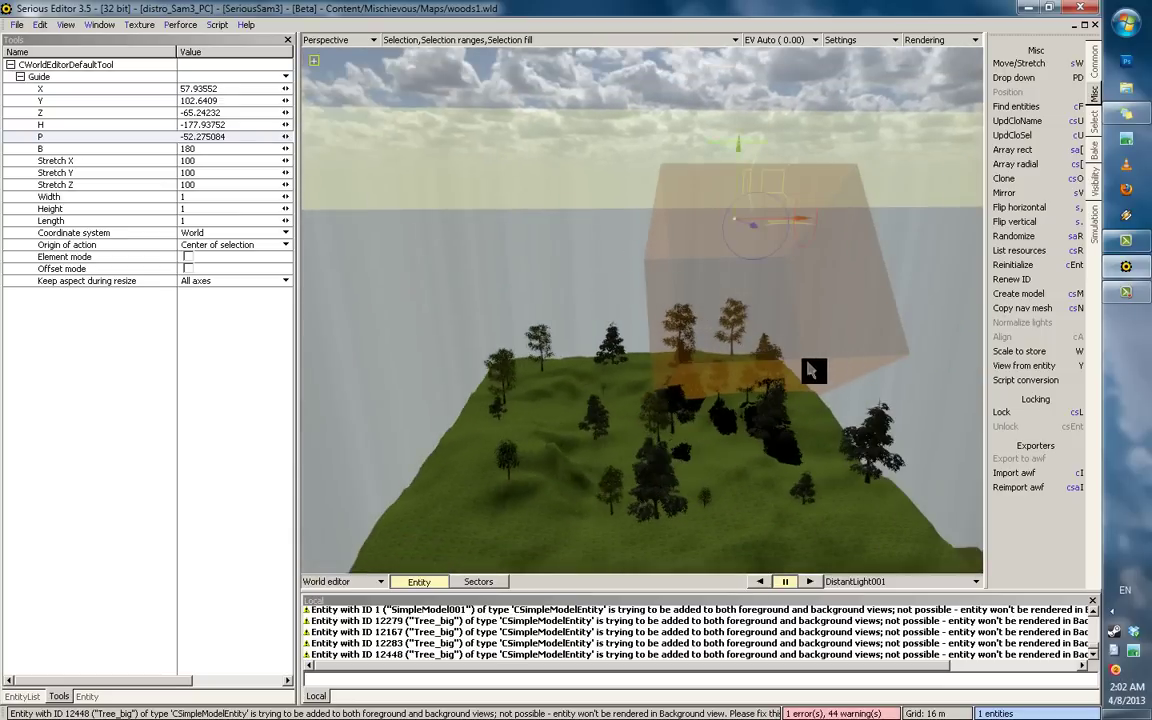
{"action": "left_click_drag", "start_coordinate": [808, 370], "coordinate": [580, 382]}
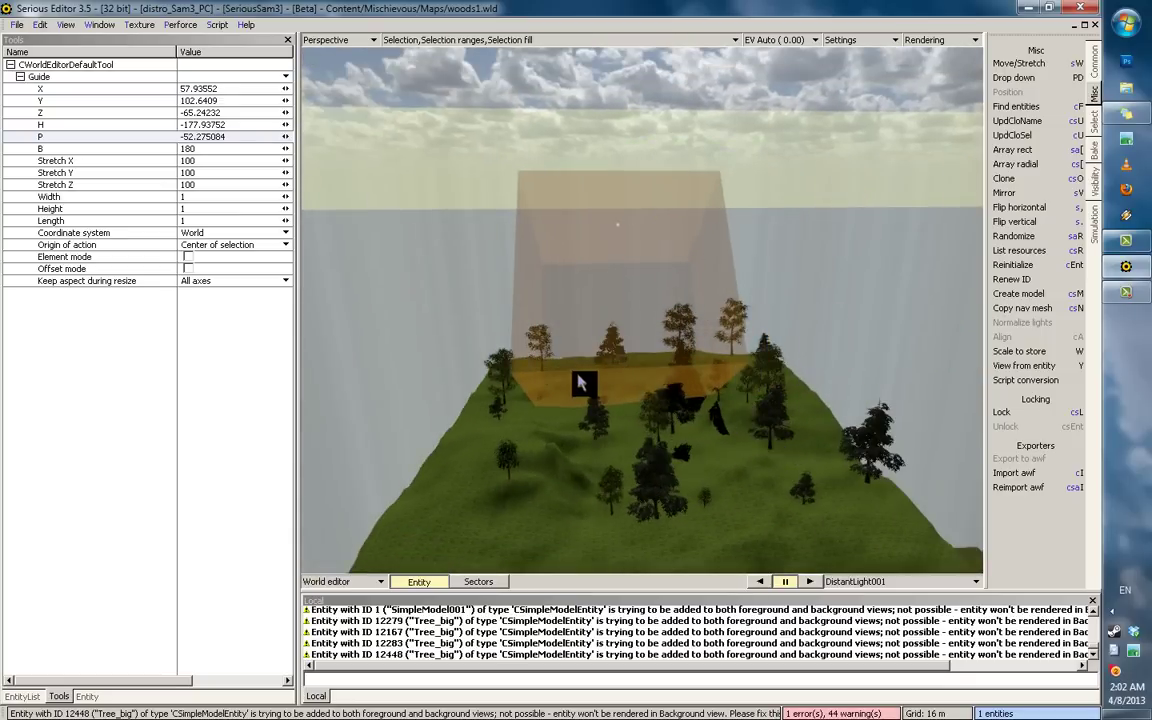
{"action": "middle_click_drag", "start_coordinate": [617, 368], "coordinate": [716, 362]}
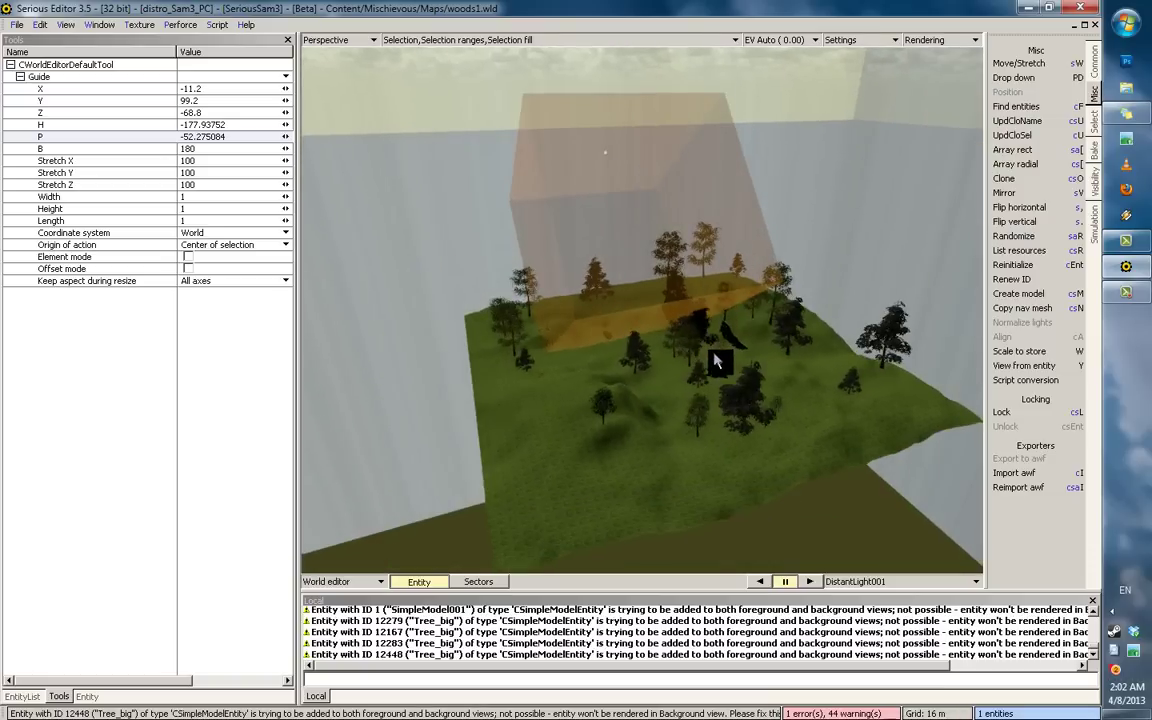
Step: Enlarge the distant light's shadow box to about 226.72 on all axes to enclose the terrain and show its shadow size properties
{"action": "left_click_drag", "start_coordinate": [629, 370], "coordinate": [605, 364], "text": "ctrl+shift"}
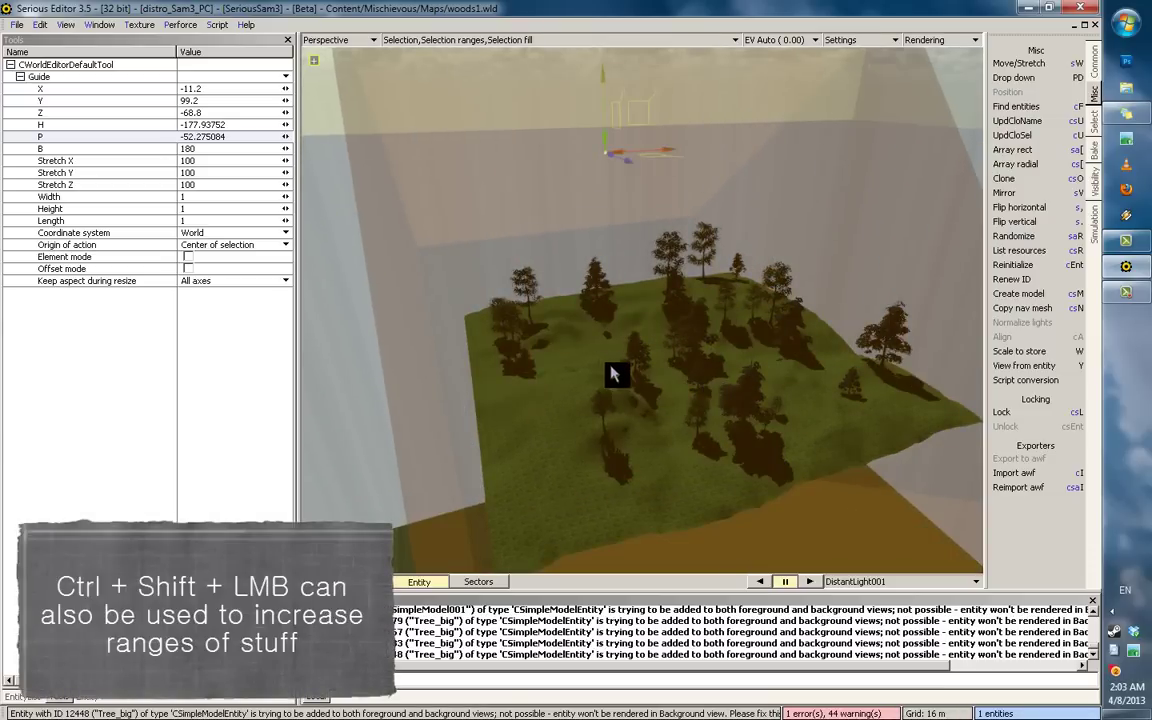
{"action": "middle_click_drag", "start_coordinate": [655, 370], "coordinate": [786, 311]}
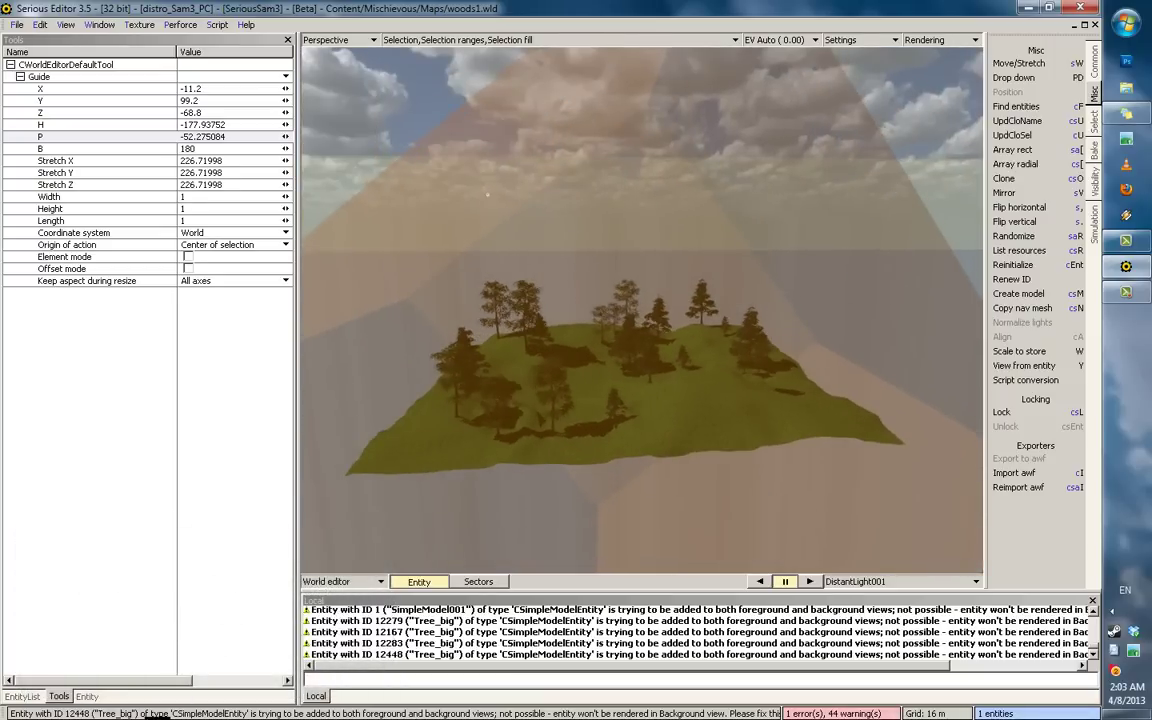
{"action": "left_click", "coordinate": [87, 697]}
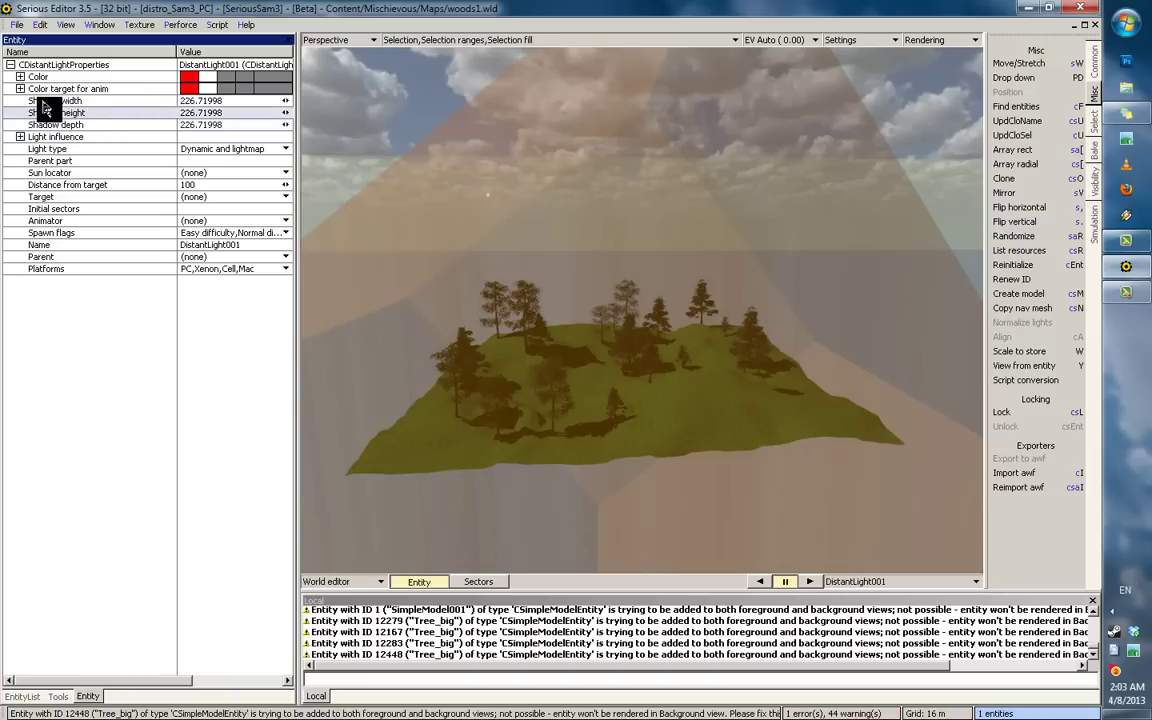
{"action": "scroll", "coordinate": [590, 250], "scroll_direction": "up", "scroll_amount": 2}
{"action": "middle_click_drag", "start_coordinate": [598, 222], "coordinate": [616, 443]}
{"action": "scroll", "coordinate": [605, 350], "scroll_direction": "up", "scroll_amount": 3}
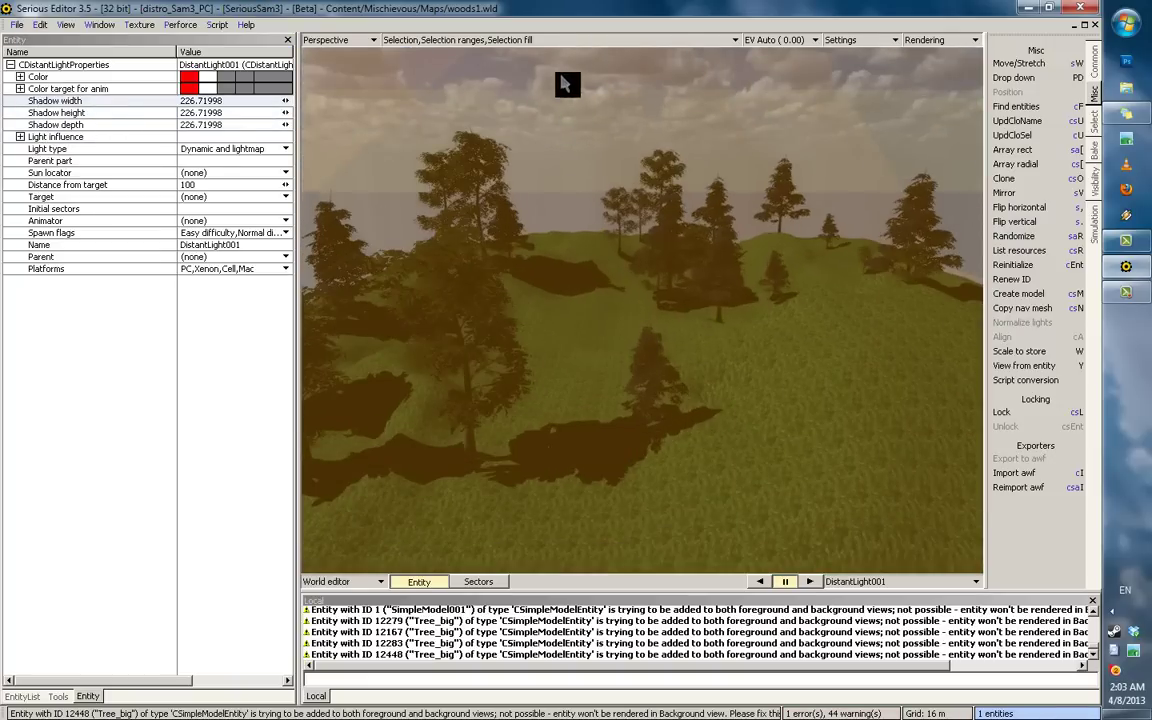
{"action": "scroll", "coordinate": [573, 150], "scroll_direction": "down", "scroll_amount": 3}
{"action": "middle_click_drag", "start_coordinate": [608, 213], "coordinate": [612, 437]}
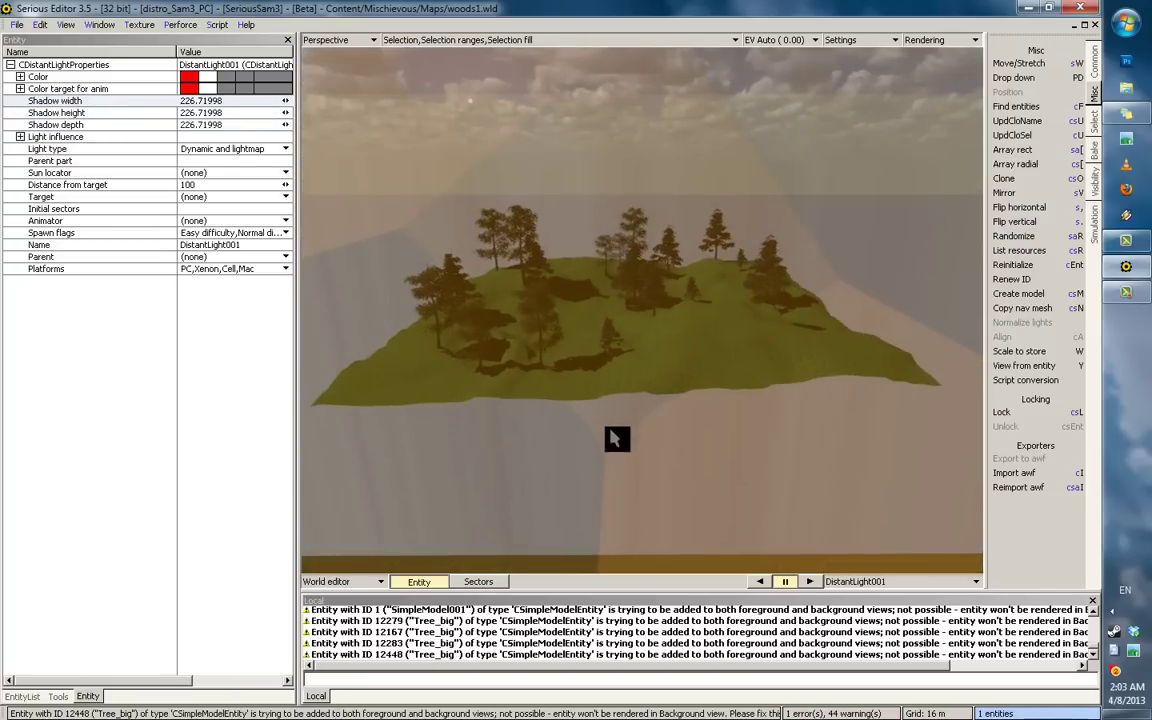
Step: Try enlarging the distant light's shadow box to about 2119.8 on all axes and compare the tree shadows
{"action": "scroll", "coordinate": [589, 445], "scroll_direction": "up", "scroll_amount": 4}
{"action": "middle_click_drag", "start_coordinate": [833, 442], "coordinate": [684, 373]}
{"action": "left_click_drag", "start_coordinate": [684, 373], "coordinate": [514, 428]}
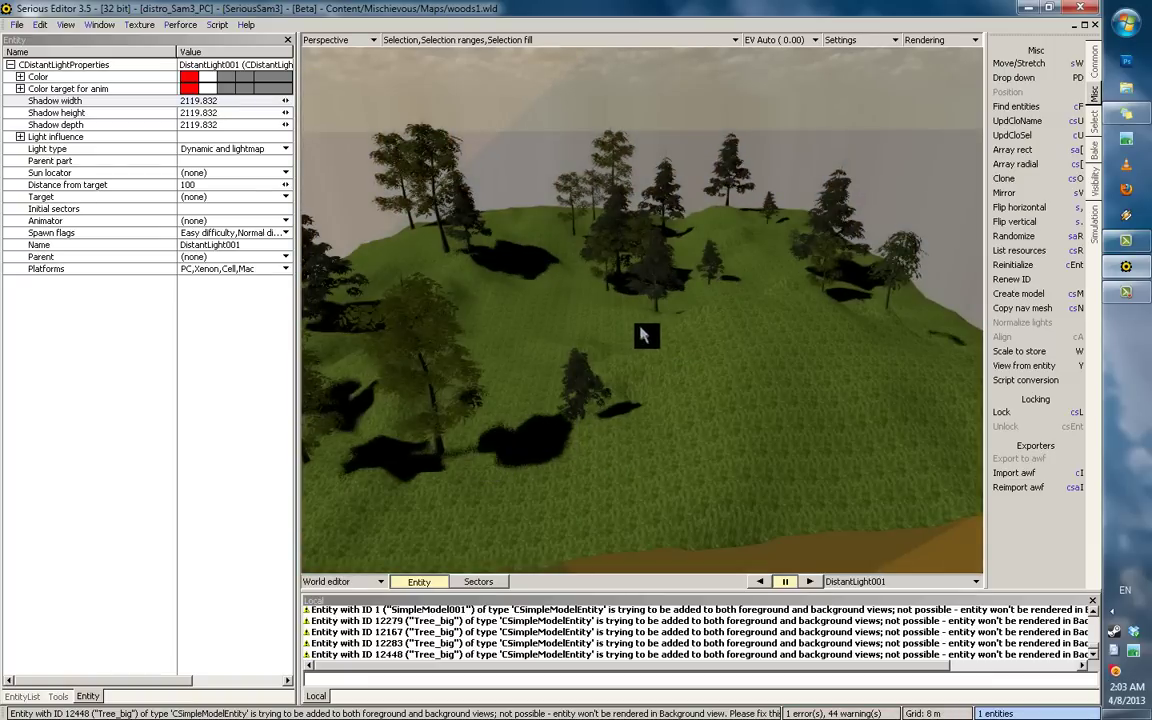
{"action": "middle_click_drag", "start_coordinate": [643, 335], "coordinate": [707, 399]}
{"action": "scroll", "coordinate": [720, 265], "scroll_direction": "down", "scroll_amount": 3}
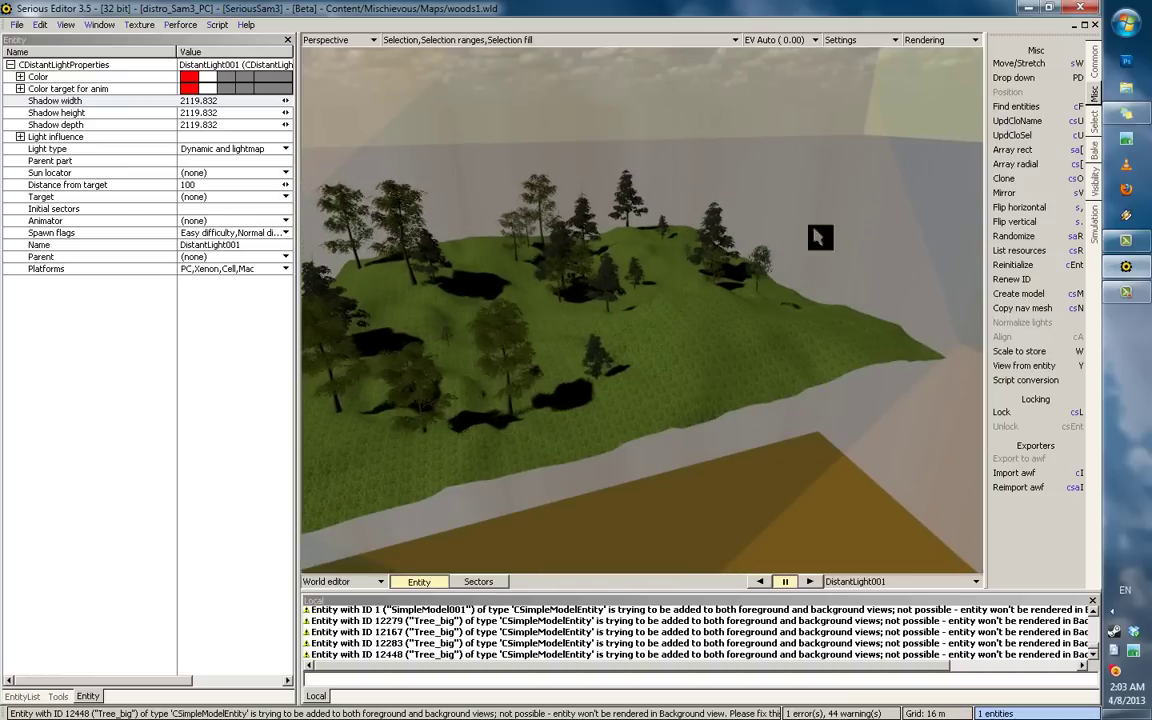
{"action": "scroll", "coordinate": [666, 250], "scroll_direction": "up", "scroll_amount": 2}
Step: Set the distant light's shadow width, shadow height and shadow depth to 200
{"action": "left_click", "coordinate": [162, 123]}
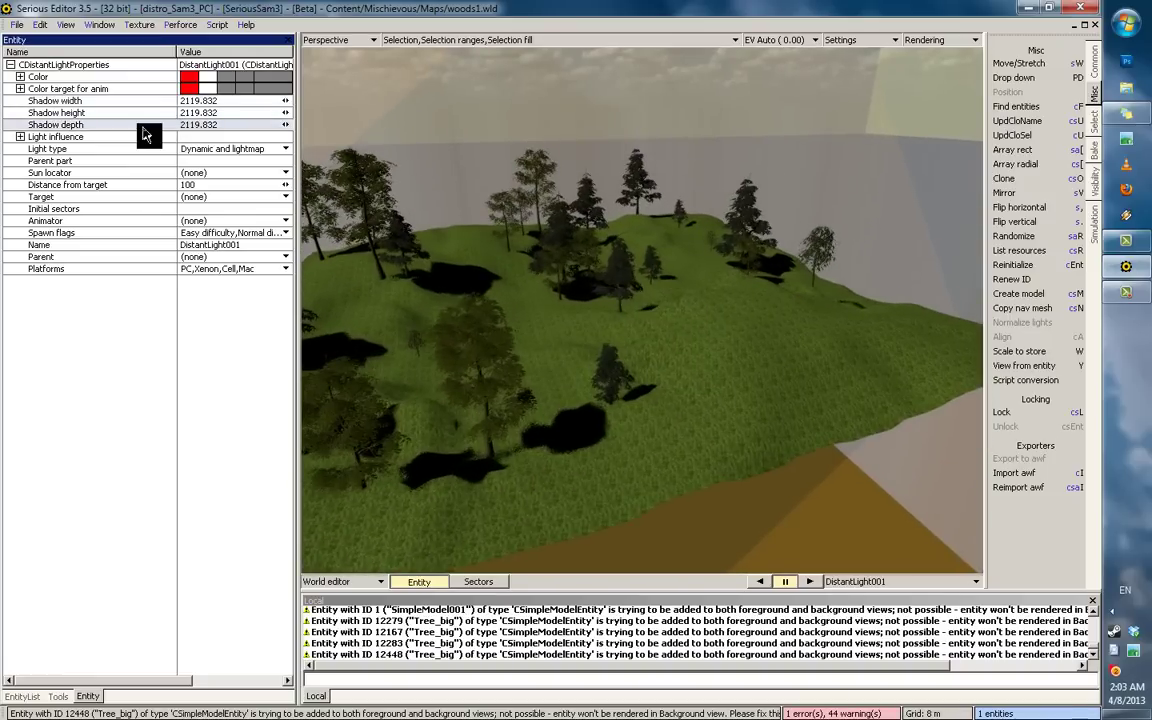
{"action": "middle_click_drag", "start_coordinate": [459, 252], "coordinate": [452, 277]}
{"action": "middle_click_drag", "start_coordinate": [617, 306], "coordinate": [819, 377]}
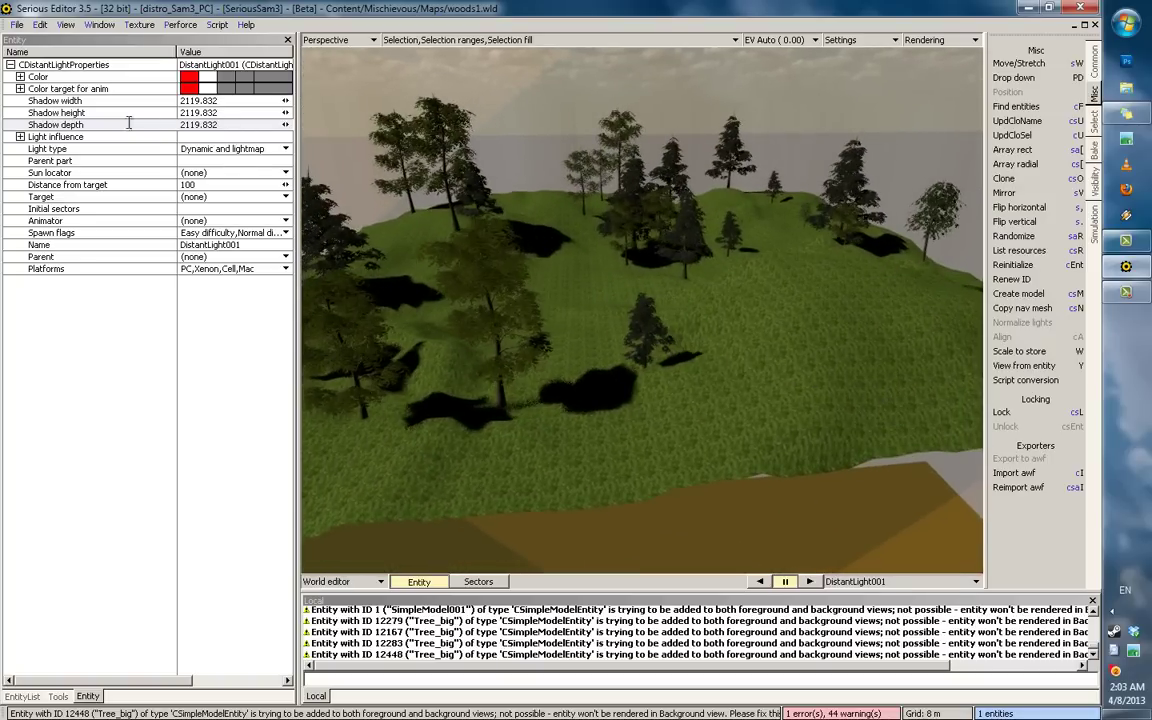
{"action": "left_click", "coordinate": [232, 114]}
{"action": "type", "text": "2"}
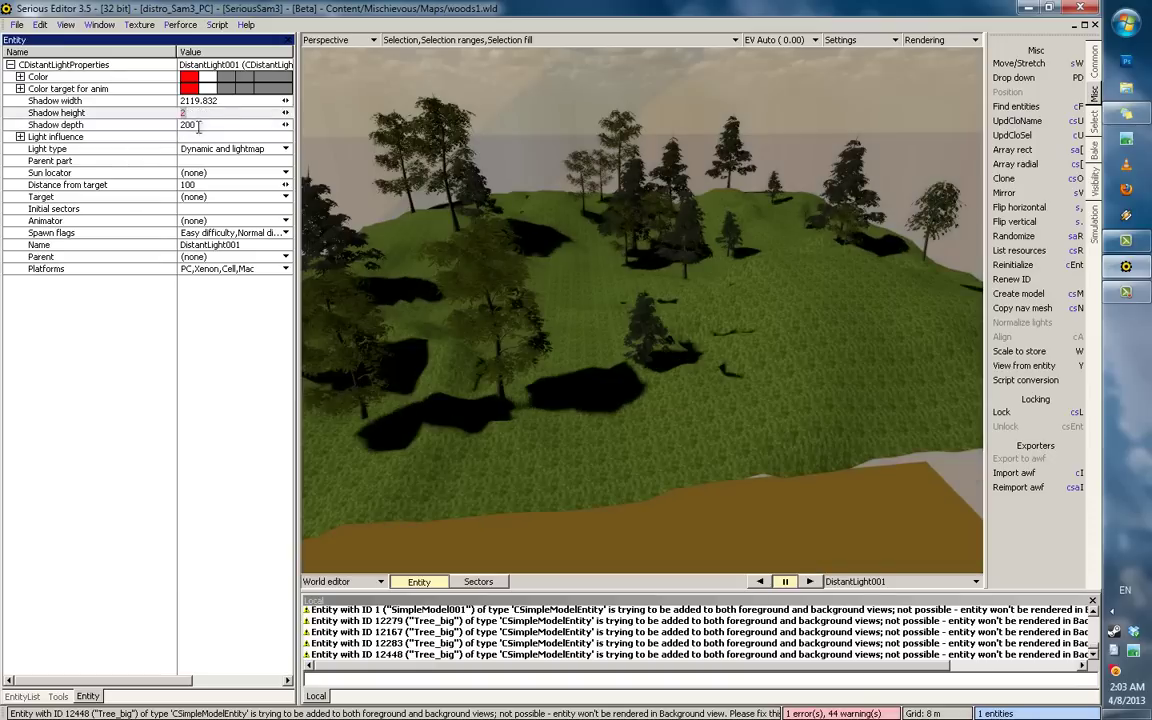
{"action": "left_click", "coordinate": [232, 101]}
{"action": "type", "text": "200"}
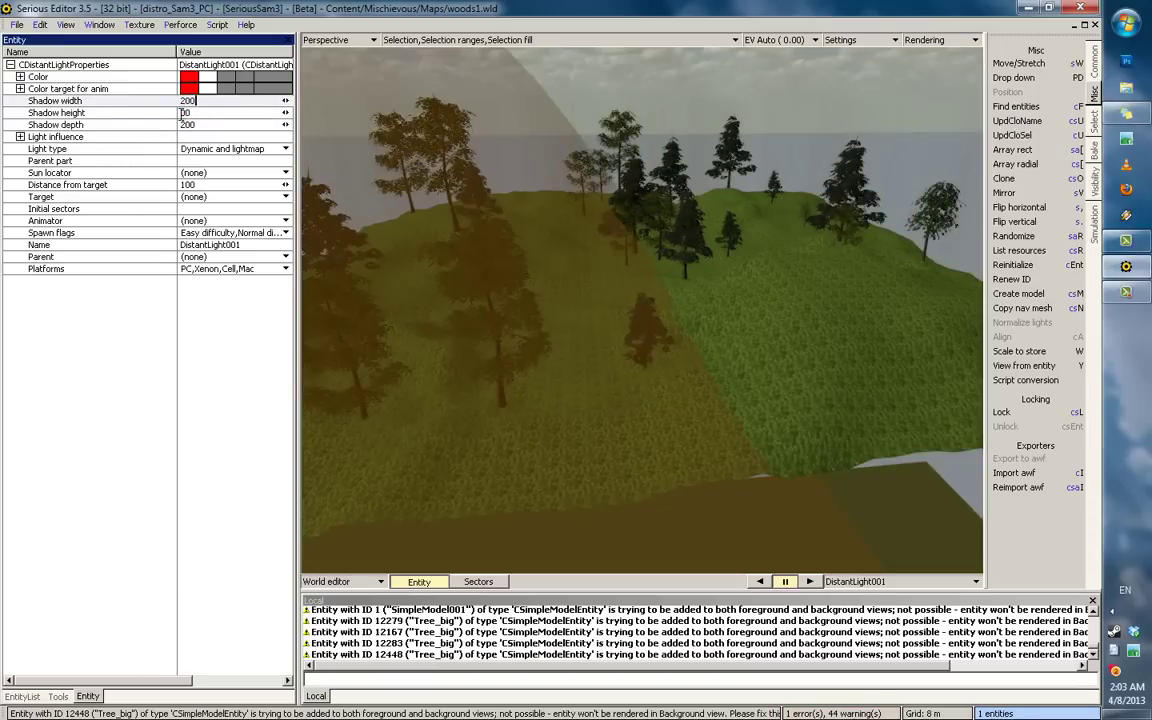
{"action": "key", "text": "Return"}
Step: Clear the selection and examine the tree shadows on the grass from close to the ground
{"action": "left_click", "coordinate": [686, 305]}
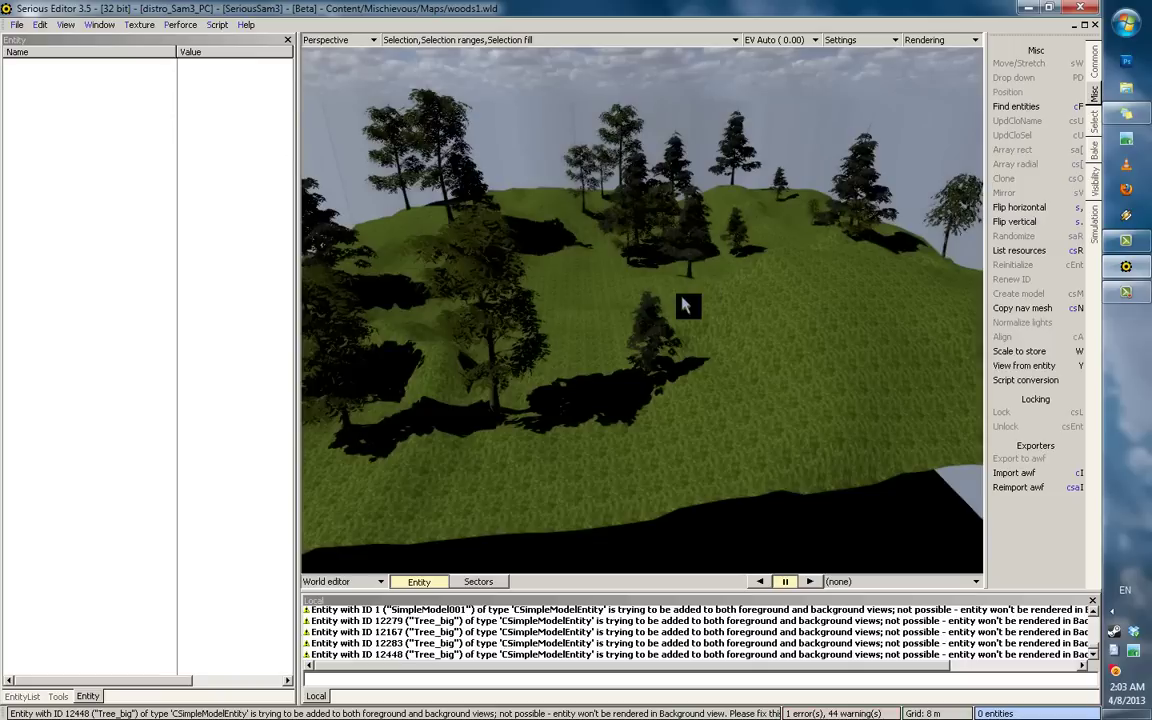
{"action": "middle_click_drag", "start_coordinate": [684, 305], "coordinate": [683, 303]}
{"action": "scroll", "coordinate": [683, 303], "scroll_direction": "up", "scroll_amount": 4}
{"action": "middle_click_drag", "start_coordinate": [555, 365], "coordinate": [751, 238]}
{"action": "scroll", "coordinate": [564, 401], "scroll_direction": "up", "scroll_amount": 2}
{"action": "scroll", "coordinate": [707, 238], "scroll_direction": "up", "scroll_amount": 3}
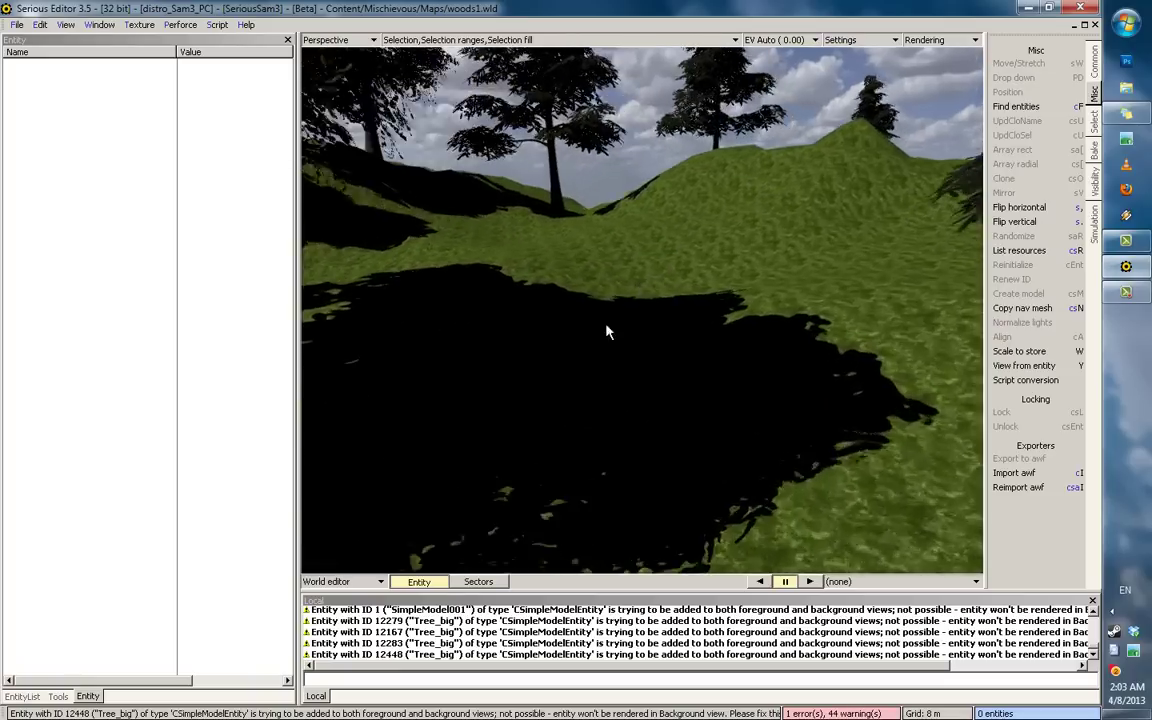
{"action": "middle_click_drag", "start_coordinate": [606, 325], "coordinate": [309, 235]}
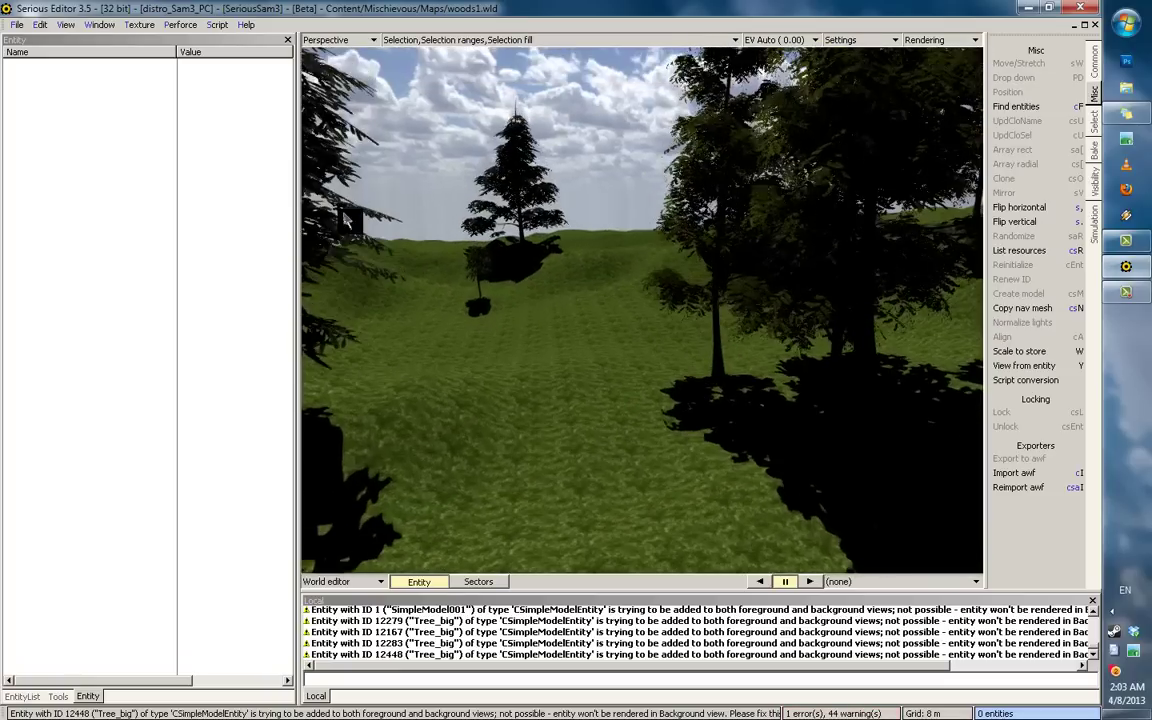
Step: Place a probe light from the Lights category on the grassy ground using the unlit display, and restore the lit display
{"action": "key", "text": "1"}
{"action": "left_click", "coordinate": [23, 696]}
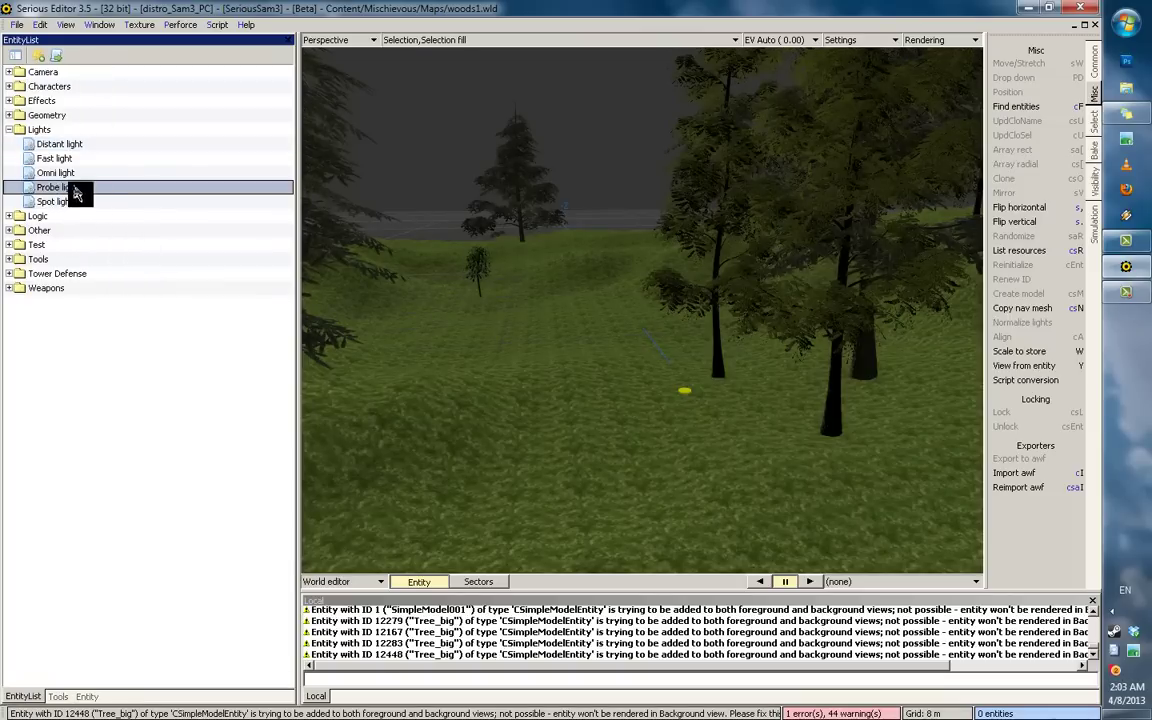
{"action": "left_click_drag", "start_coordinate": [77, 194], "coordinate": [585, 378]}
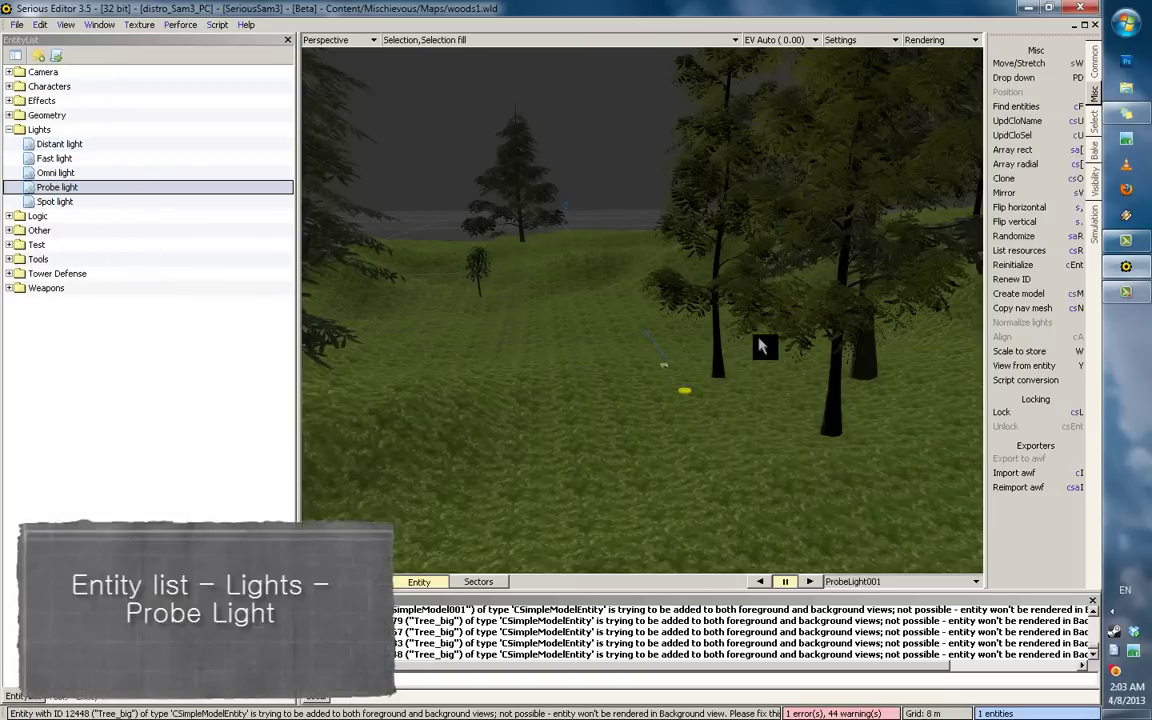
{"action": "key", "text": "2"}
Step: Enlarge the probe light's range box until it encloses the whole terrain and all its trees
{"action": "scroll", "coordinate": [751, 352], "scroll_direction": "down", "scroll_amount": 4}
{"action": "middle_click_drag", "start_coordinate": [746, 352], "coordinate": [598, 392]}
{"action": "scroll", "coordinate": [748, 356], "scroll_direction": "up", "scroll_amount": 4}
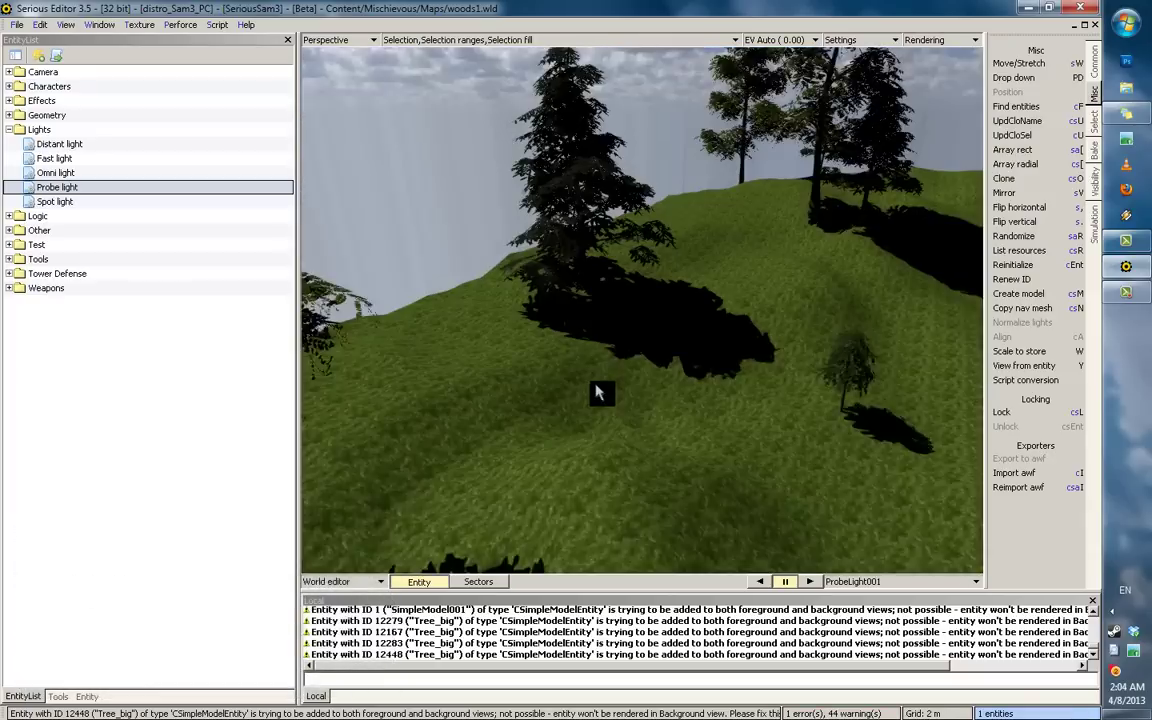
{"action": "scroll", "coordinate": [586, 380], "scroll_direction": "up", "scroll_amount": 5}
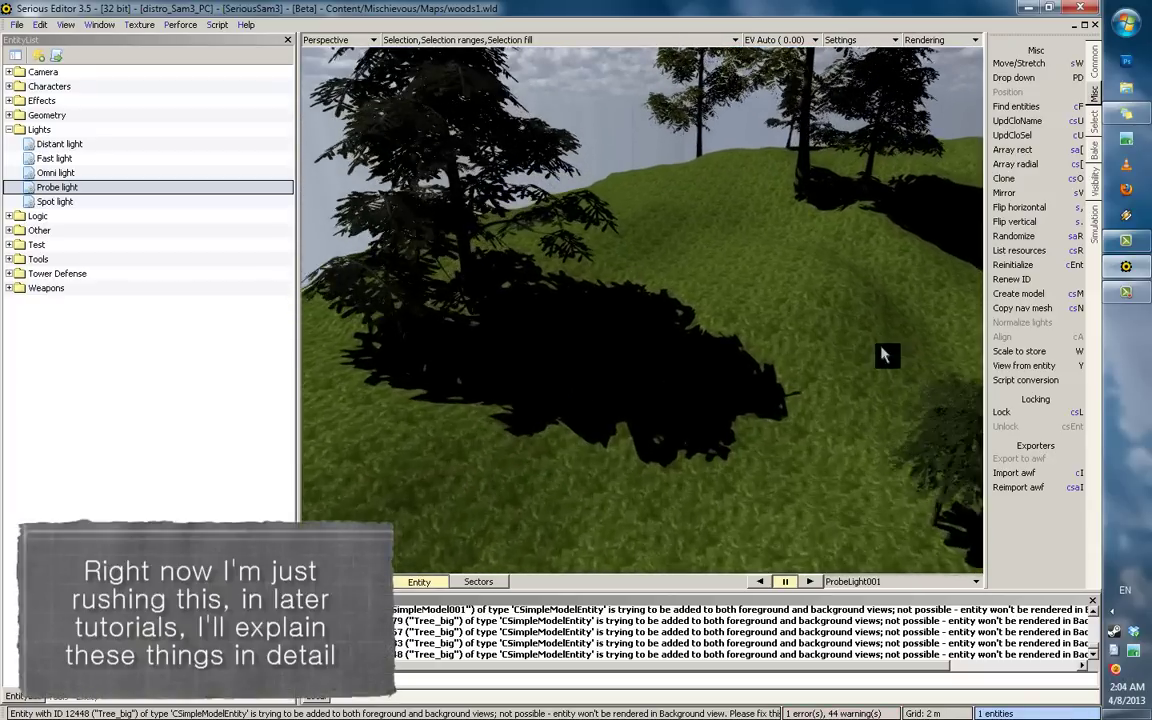
{"action": "middle_click_drag", "start_coordinate": [883, 355], "coordinate": [748, 440]}
{"action": "scroll", "coordinate": [366, 402], "scroll_direction": "down", "scroll_amount": 10}
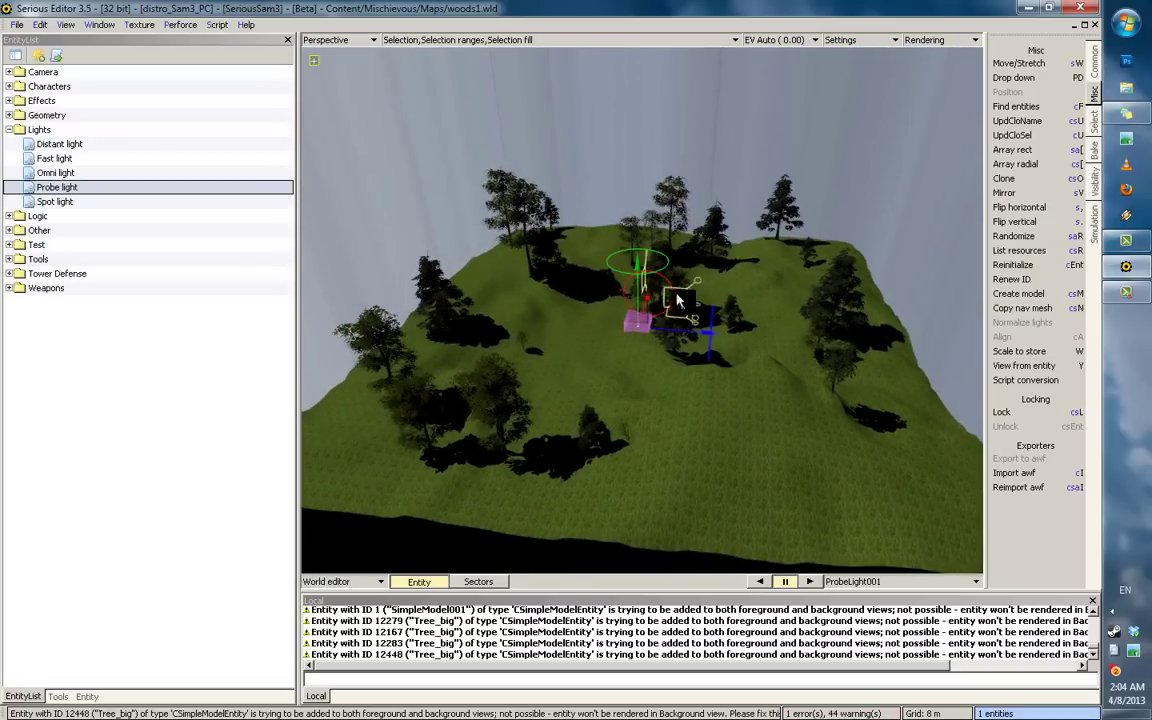
{"action": "left_click_drag", "start_coordinate": [510, 378], "coordinate": [947, 361]}
{"action": "scroll", "coordinate": [632, 355], "scroll_direction": "up", "scroll_amount": 1}
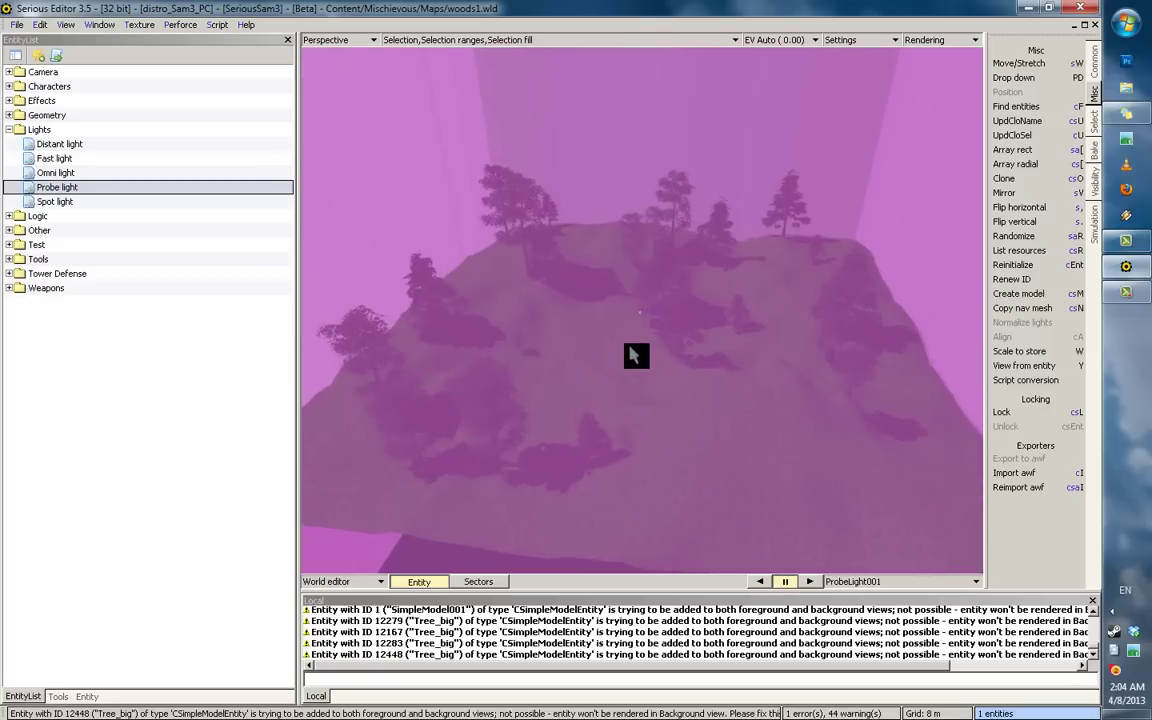
Step: Bake the selected probe light to add ambient light to the tree shadows
{"action": "mouse_move", "coordinate": [642, 334]}
{"action": "middle_mouse_down"}
{"action": "mouse_move", "coordinate": [473, 231]}
{"action": "mouse_move", "coordinate": [607, 260]}
{"action": "mouse_move", "coordinate": [642, 307]}
{"action": "mouse_move", "coordinate": [646, 372]}
{"action": "mouse_move", "coordinate": [826, 288]}
{"action": "mouse_move", "coordinate": [652, 343]}
{"action": "middle_mouse_up"}
{"action": "scroll", "coordinate": [643, 372], "scroll_direction": "up", "scroll_amount": 4}
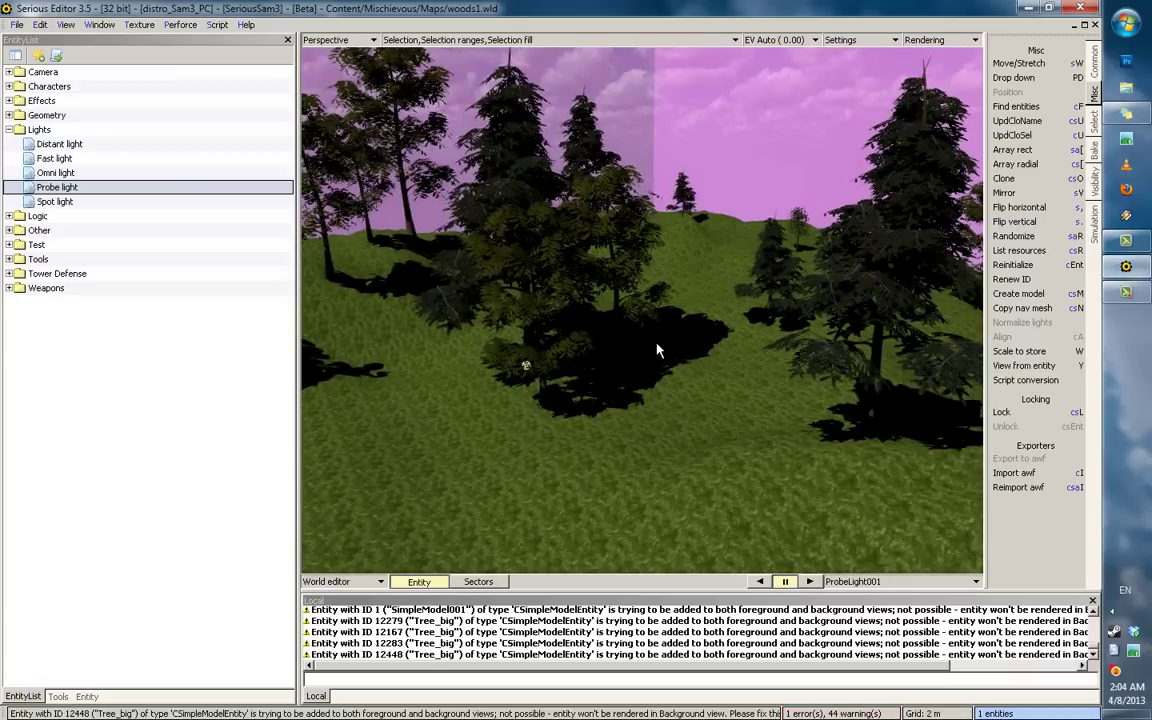
{"action": "key", "text": "shift+b"}
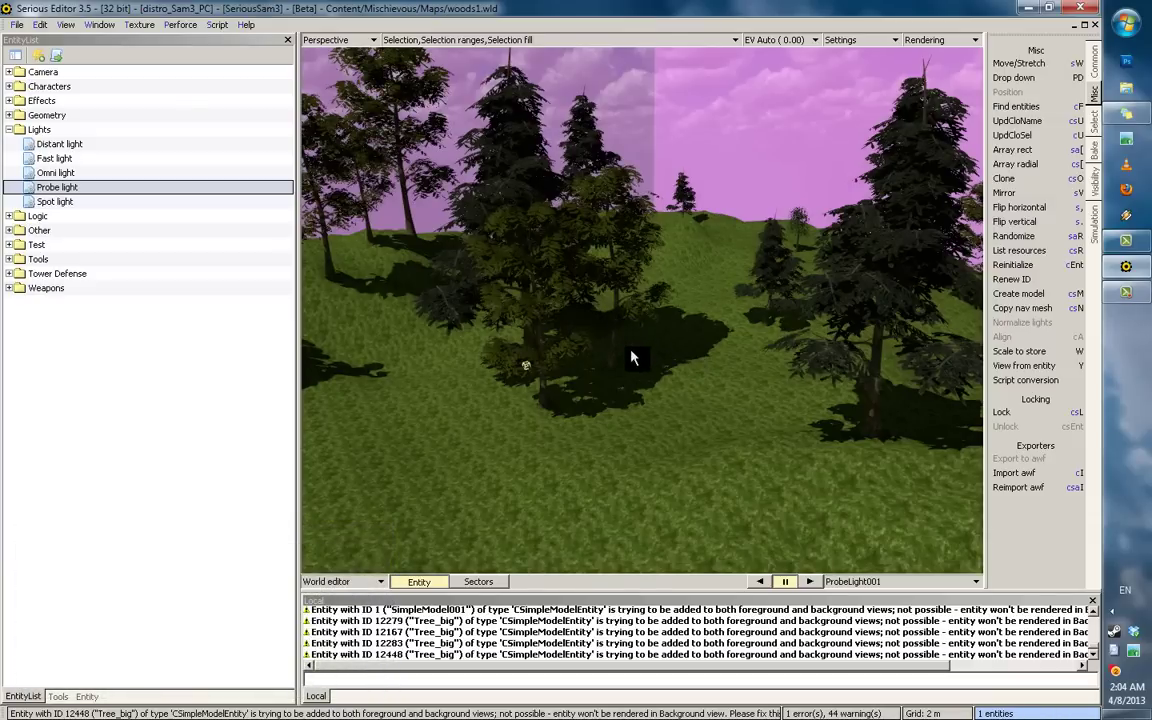
Step: Deselect the probe light and examine the tree shadows on the terrain from close up and from a distance
{"action": "double_click", "coordinate": [607, 308]}
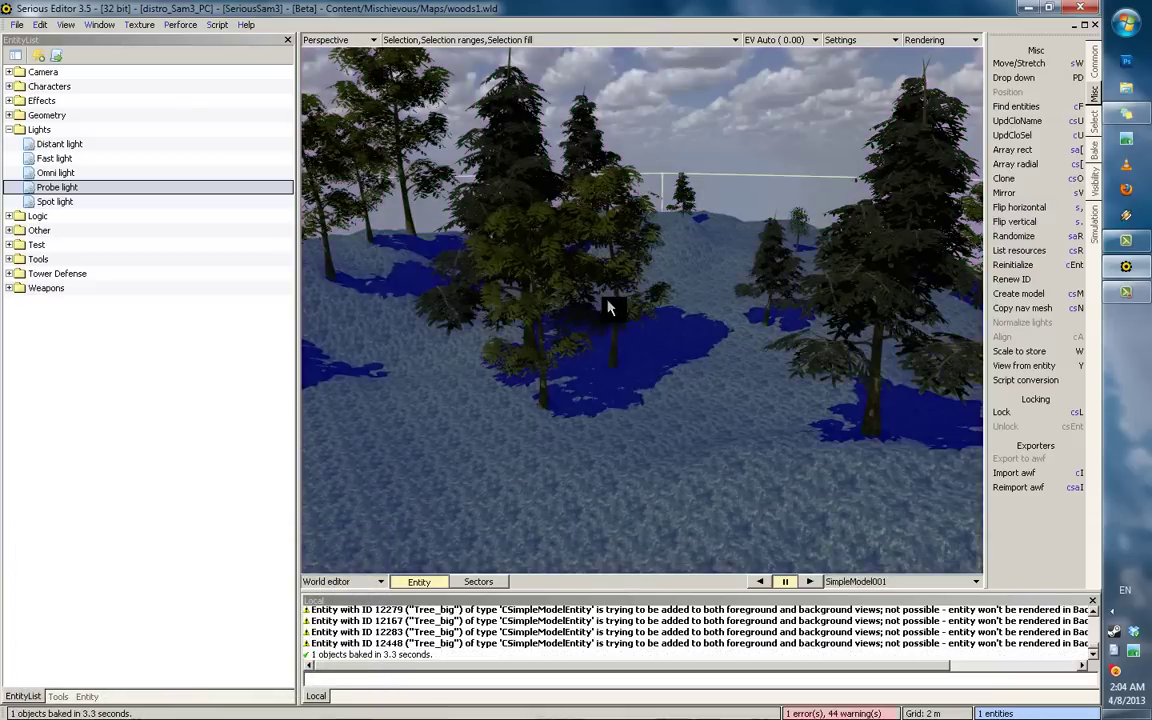
{"action": "middle_click_drag", "start_coordinate": [668, 323], "coordinate": [245, 343]}
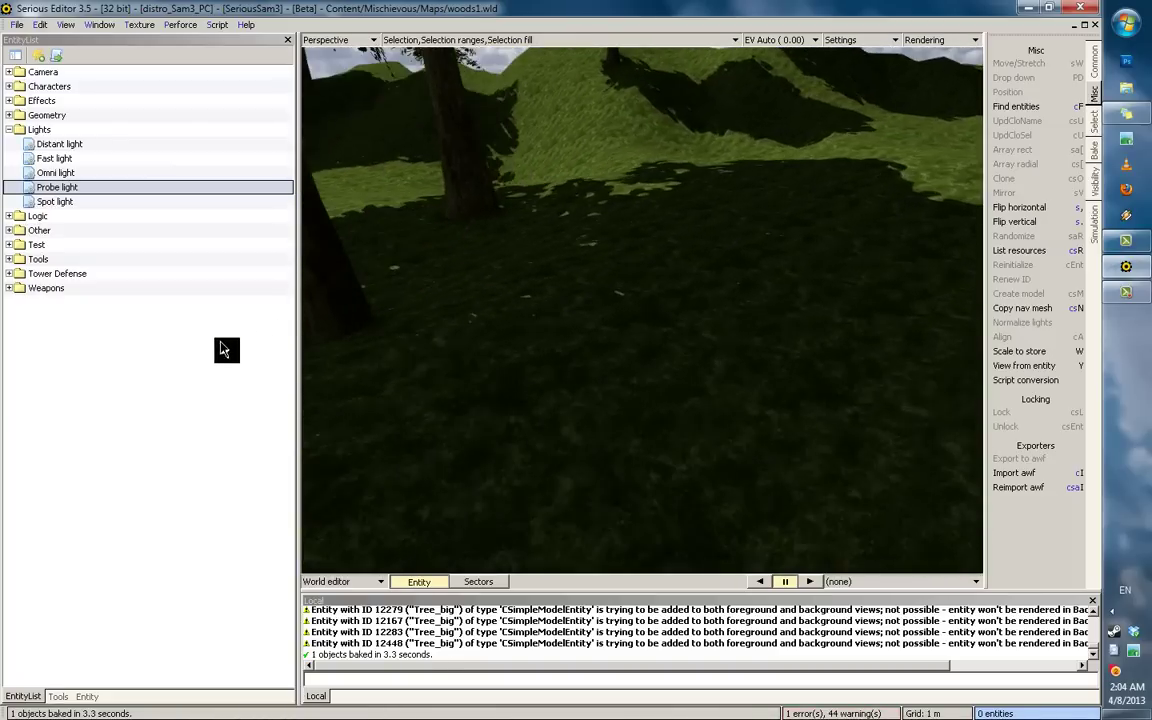
{"action": "middle_click_drag", "start_coordinate": [80, 284], "coordinate": [714, 342]}
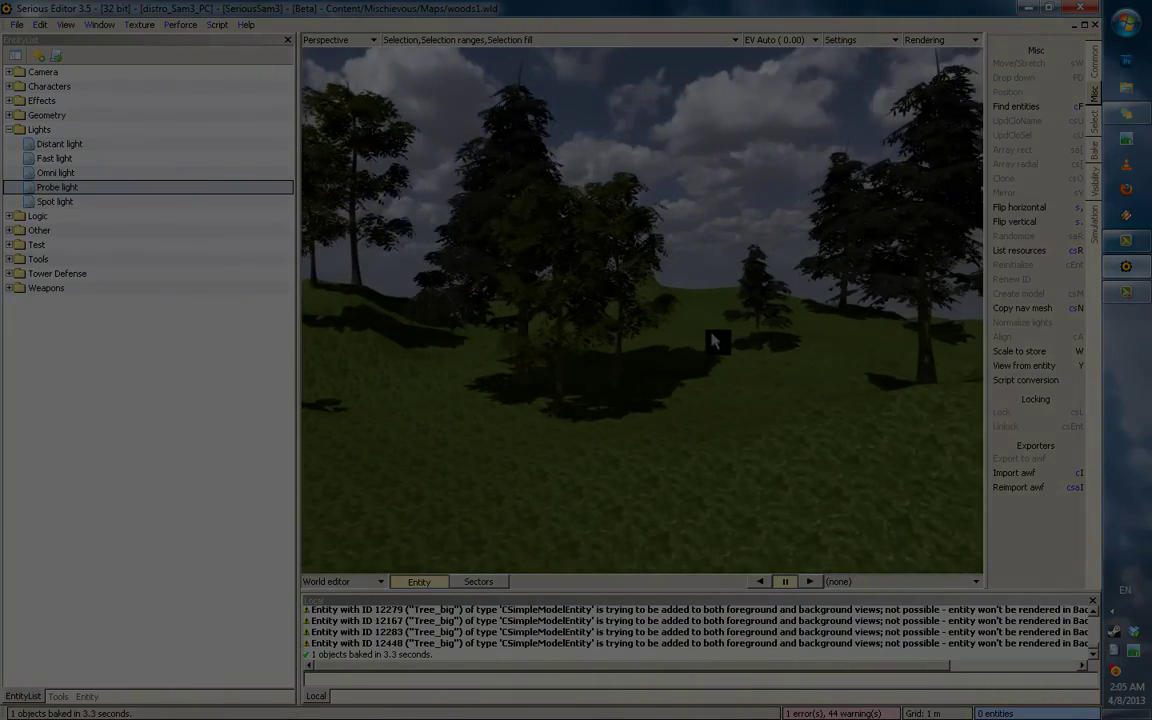